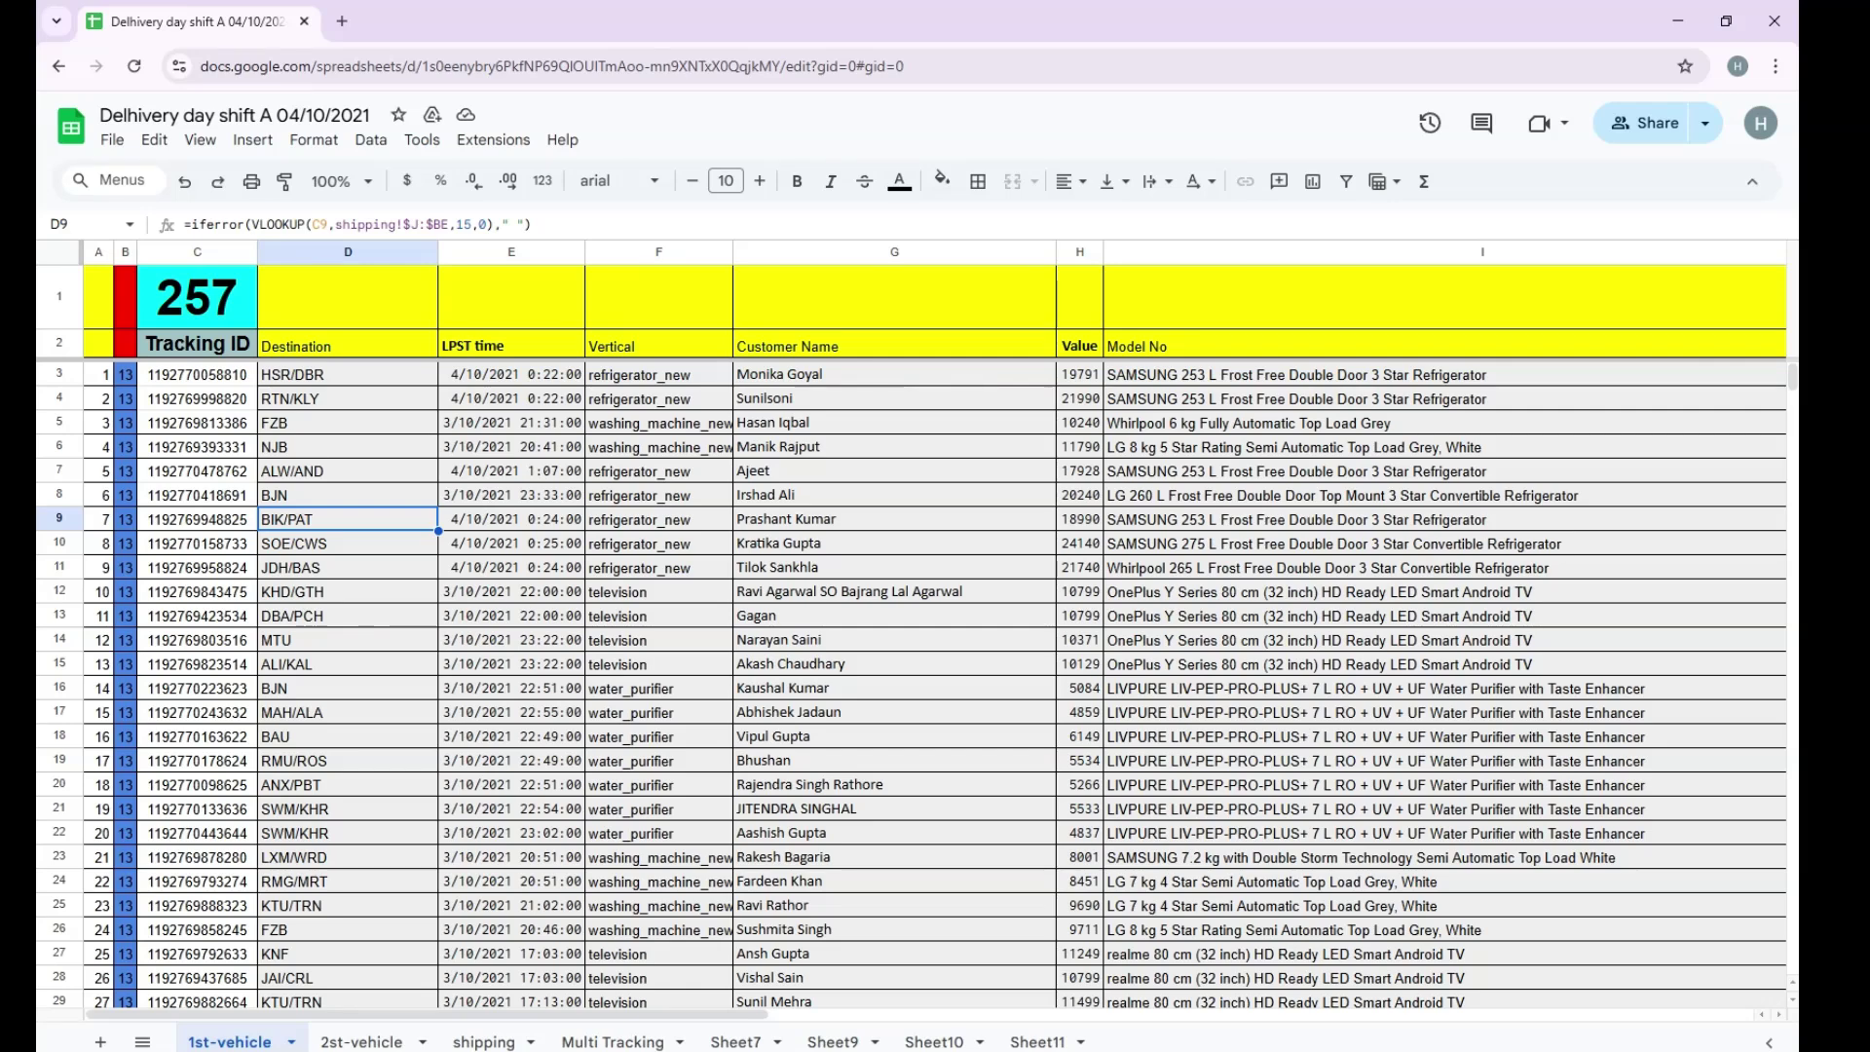
Clear the tracking ID in C3 and check the lookup cells D3:F3 beside it.
{"action": "left_click", "coordinate": [197, 375]}
{"action": "key", "text": "Delete"}
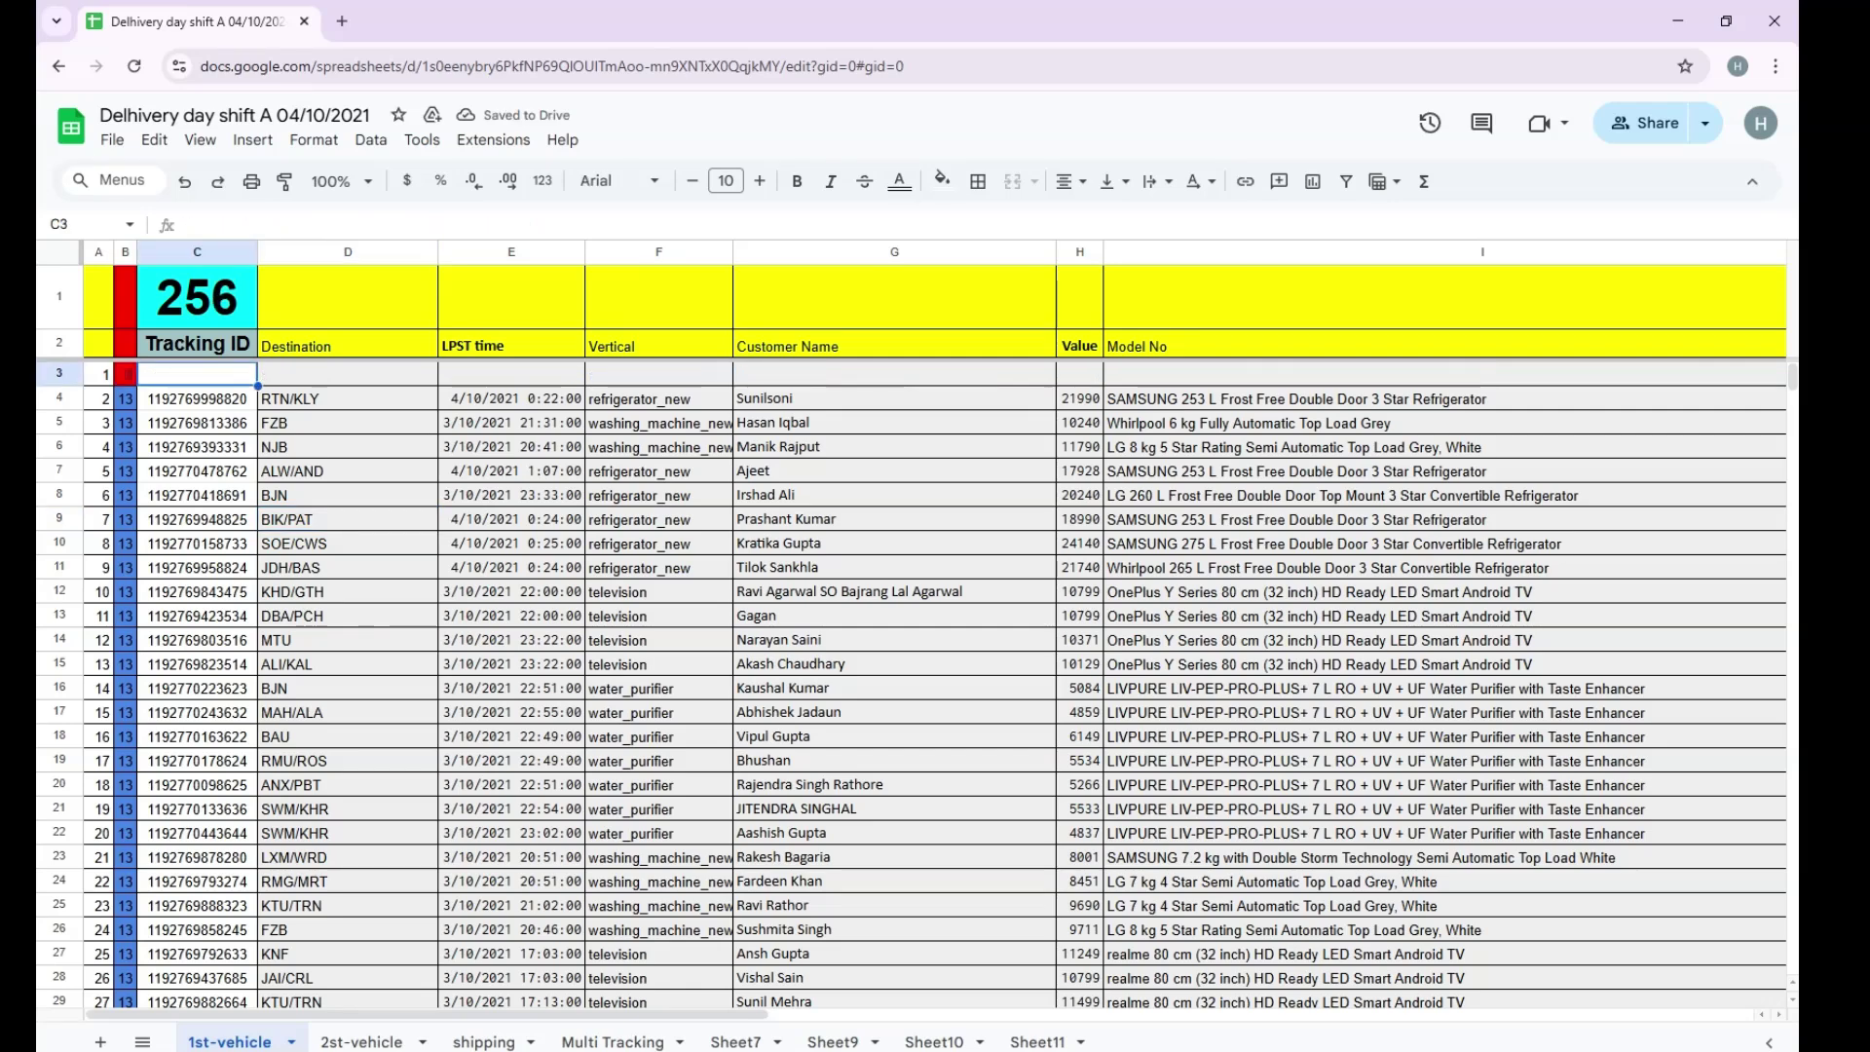
{"action": "left_click_drag", "start_coordinate": [347, 374], "coordinate": [659, 374]}
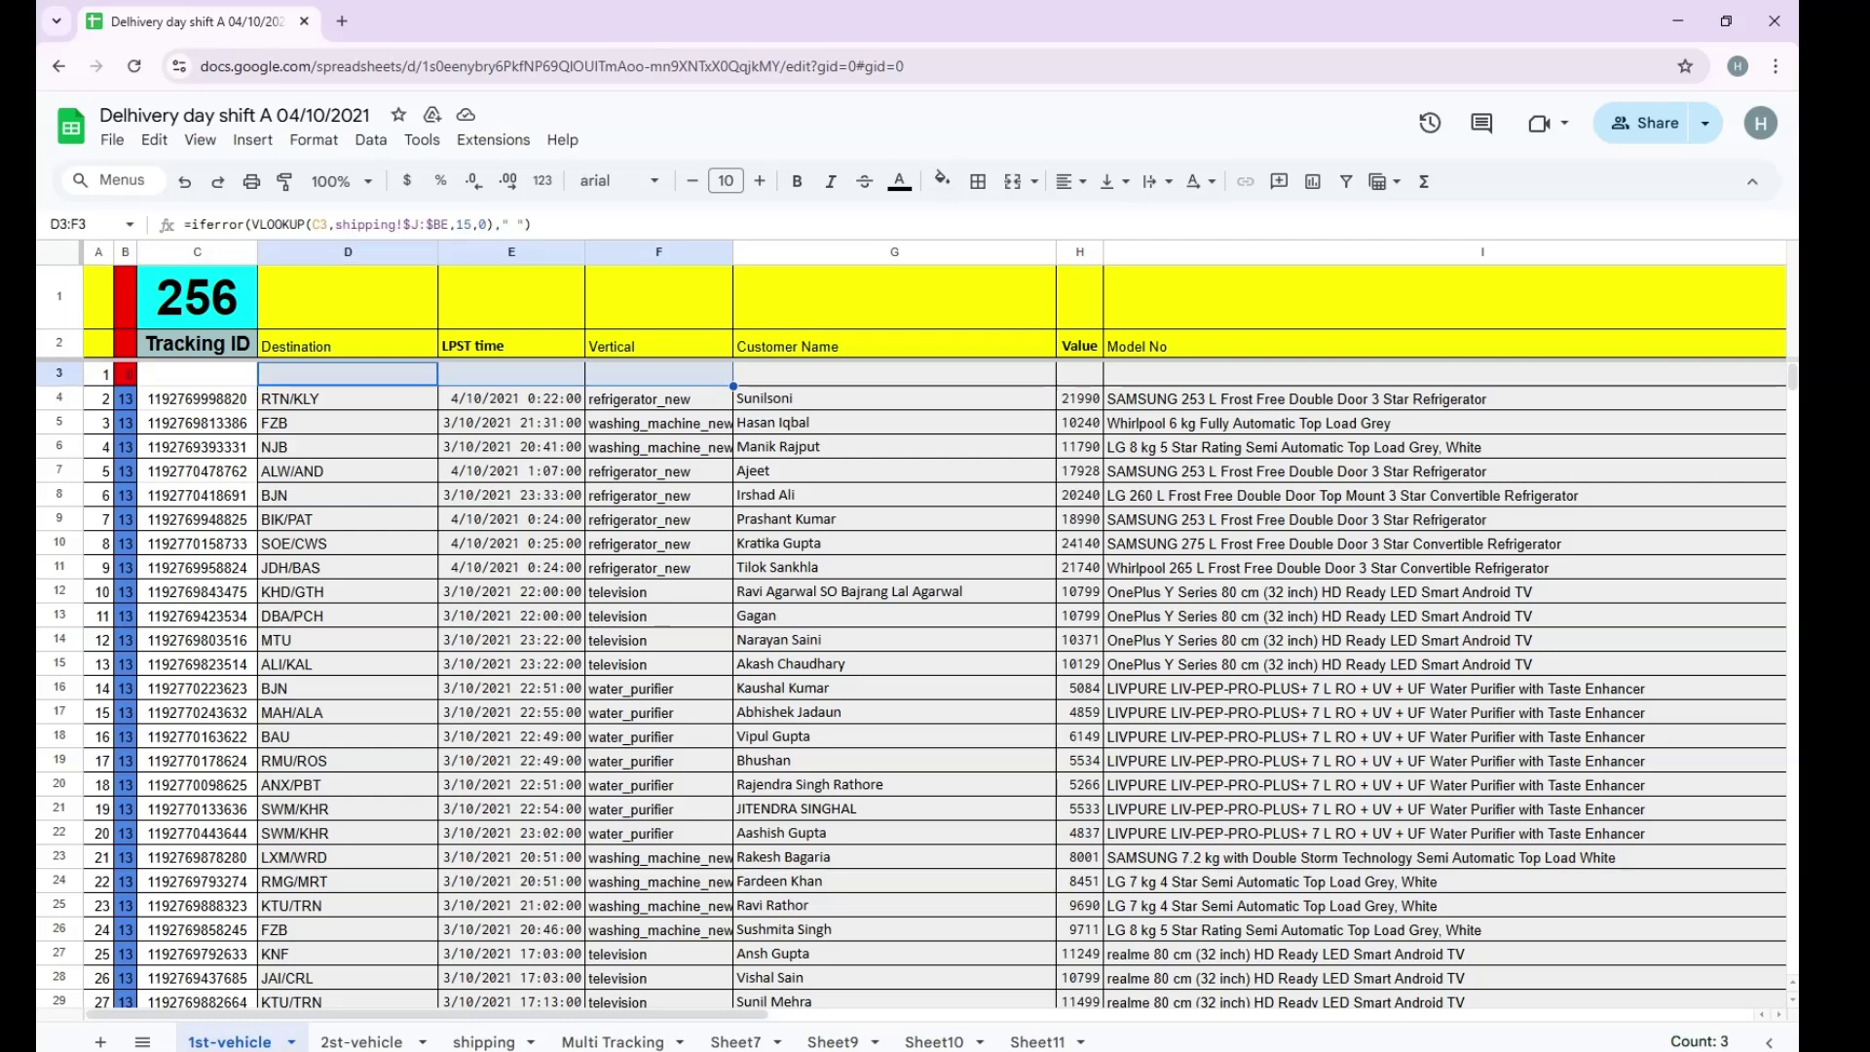
{"action": "key", "text": "Down"}
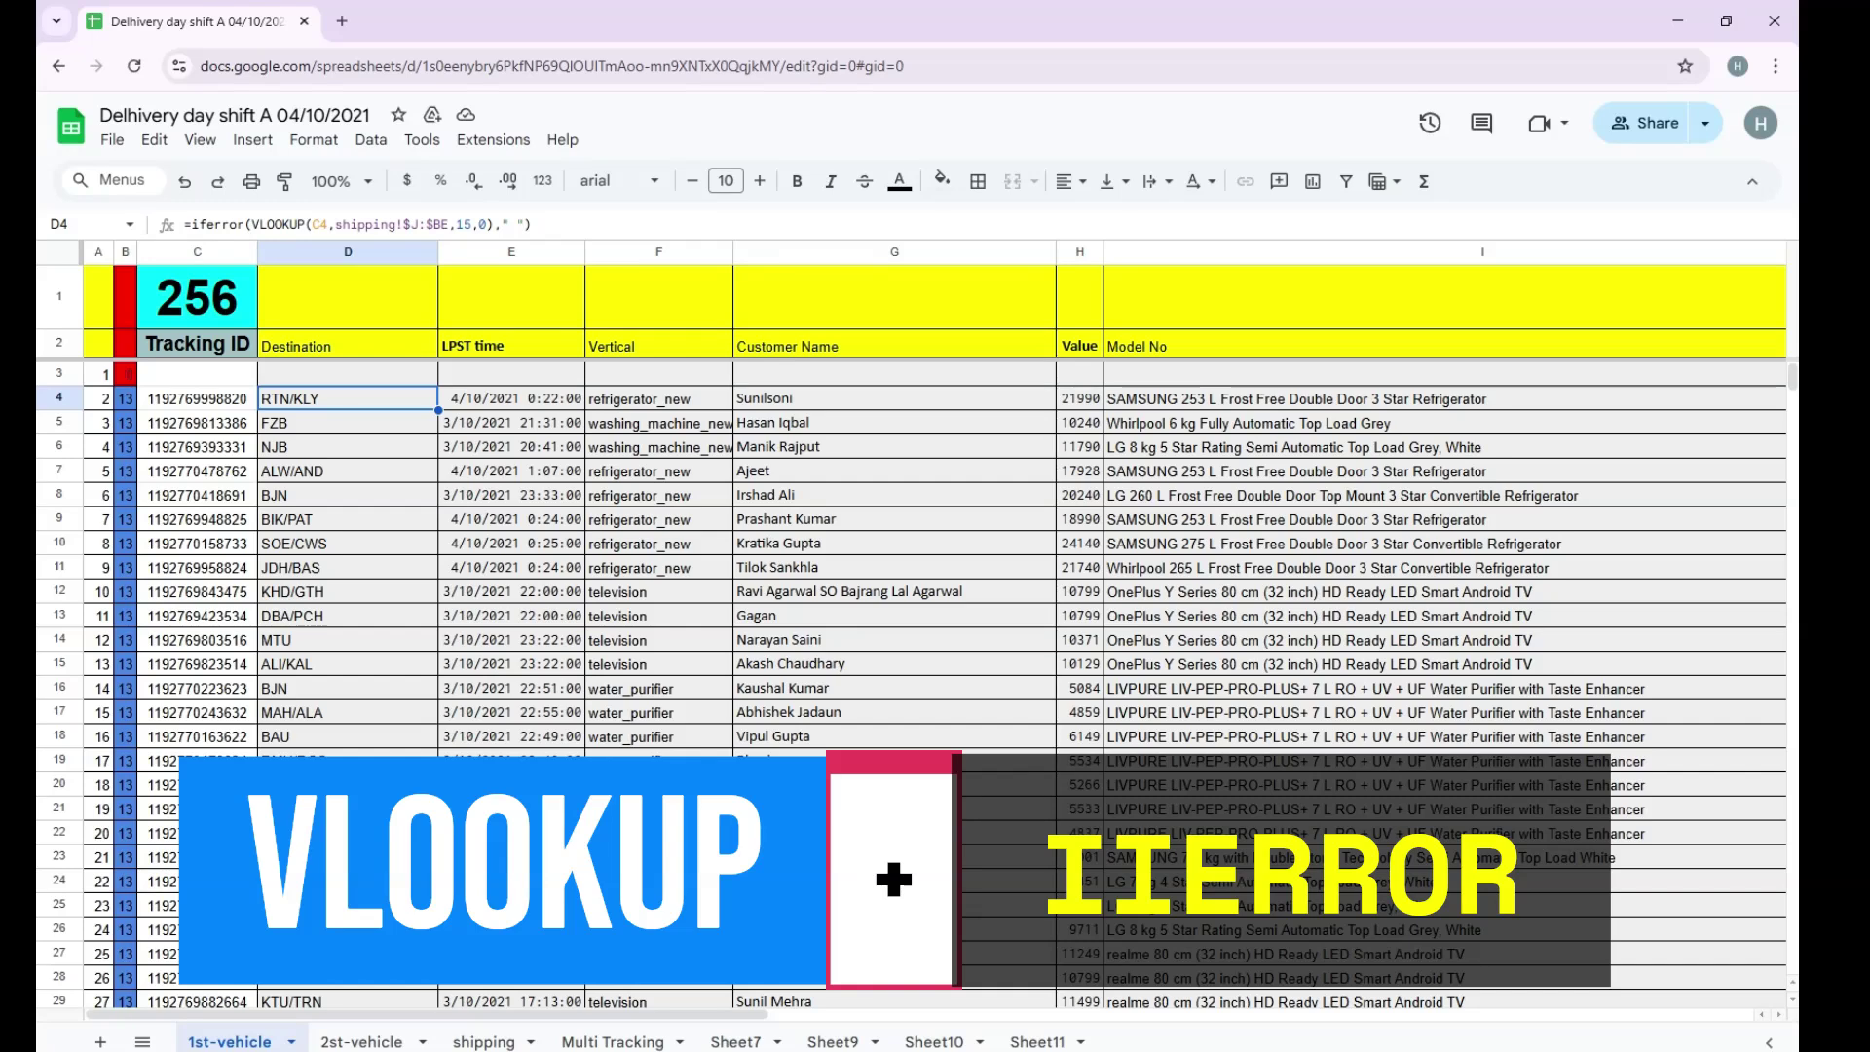
Append an extra digit 1 to the end of the tracking ID in C4.
{"action": "left_click", "coordinate": [197, 398]}
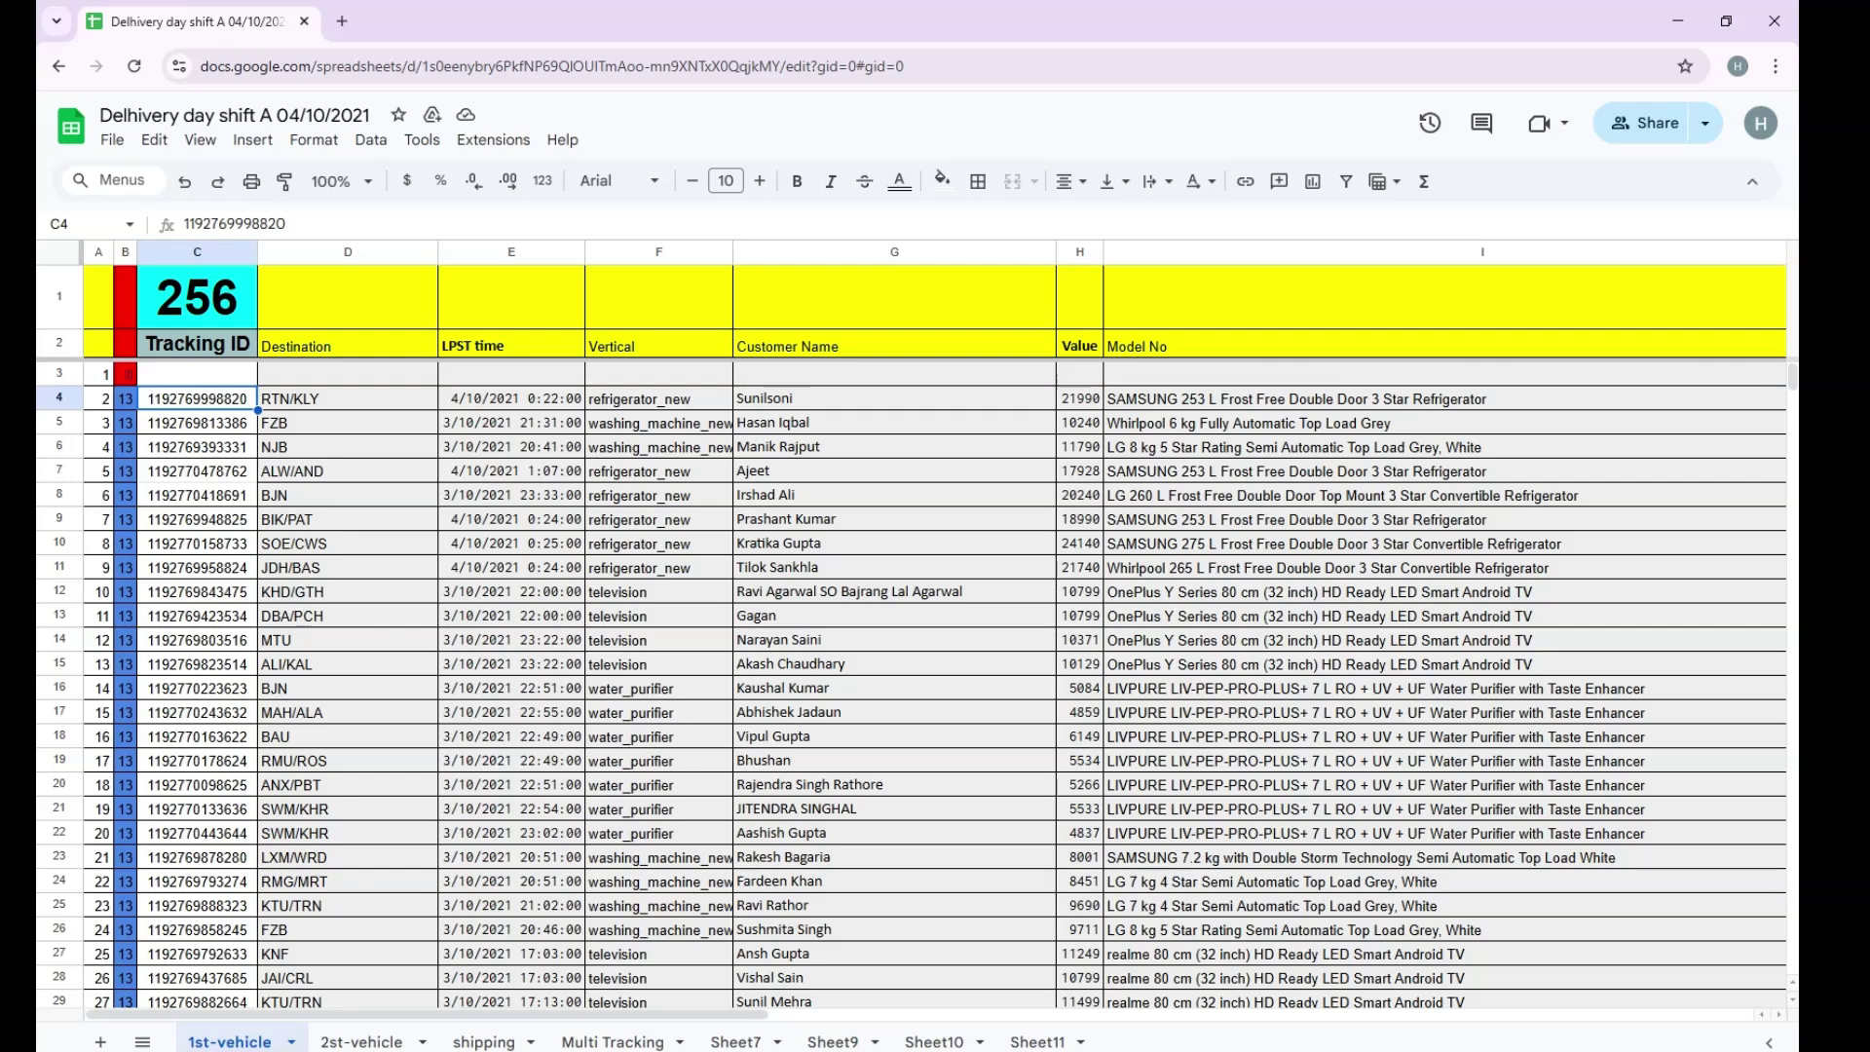
{"action": "key", "text": "F2"}
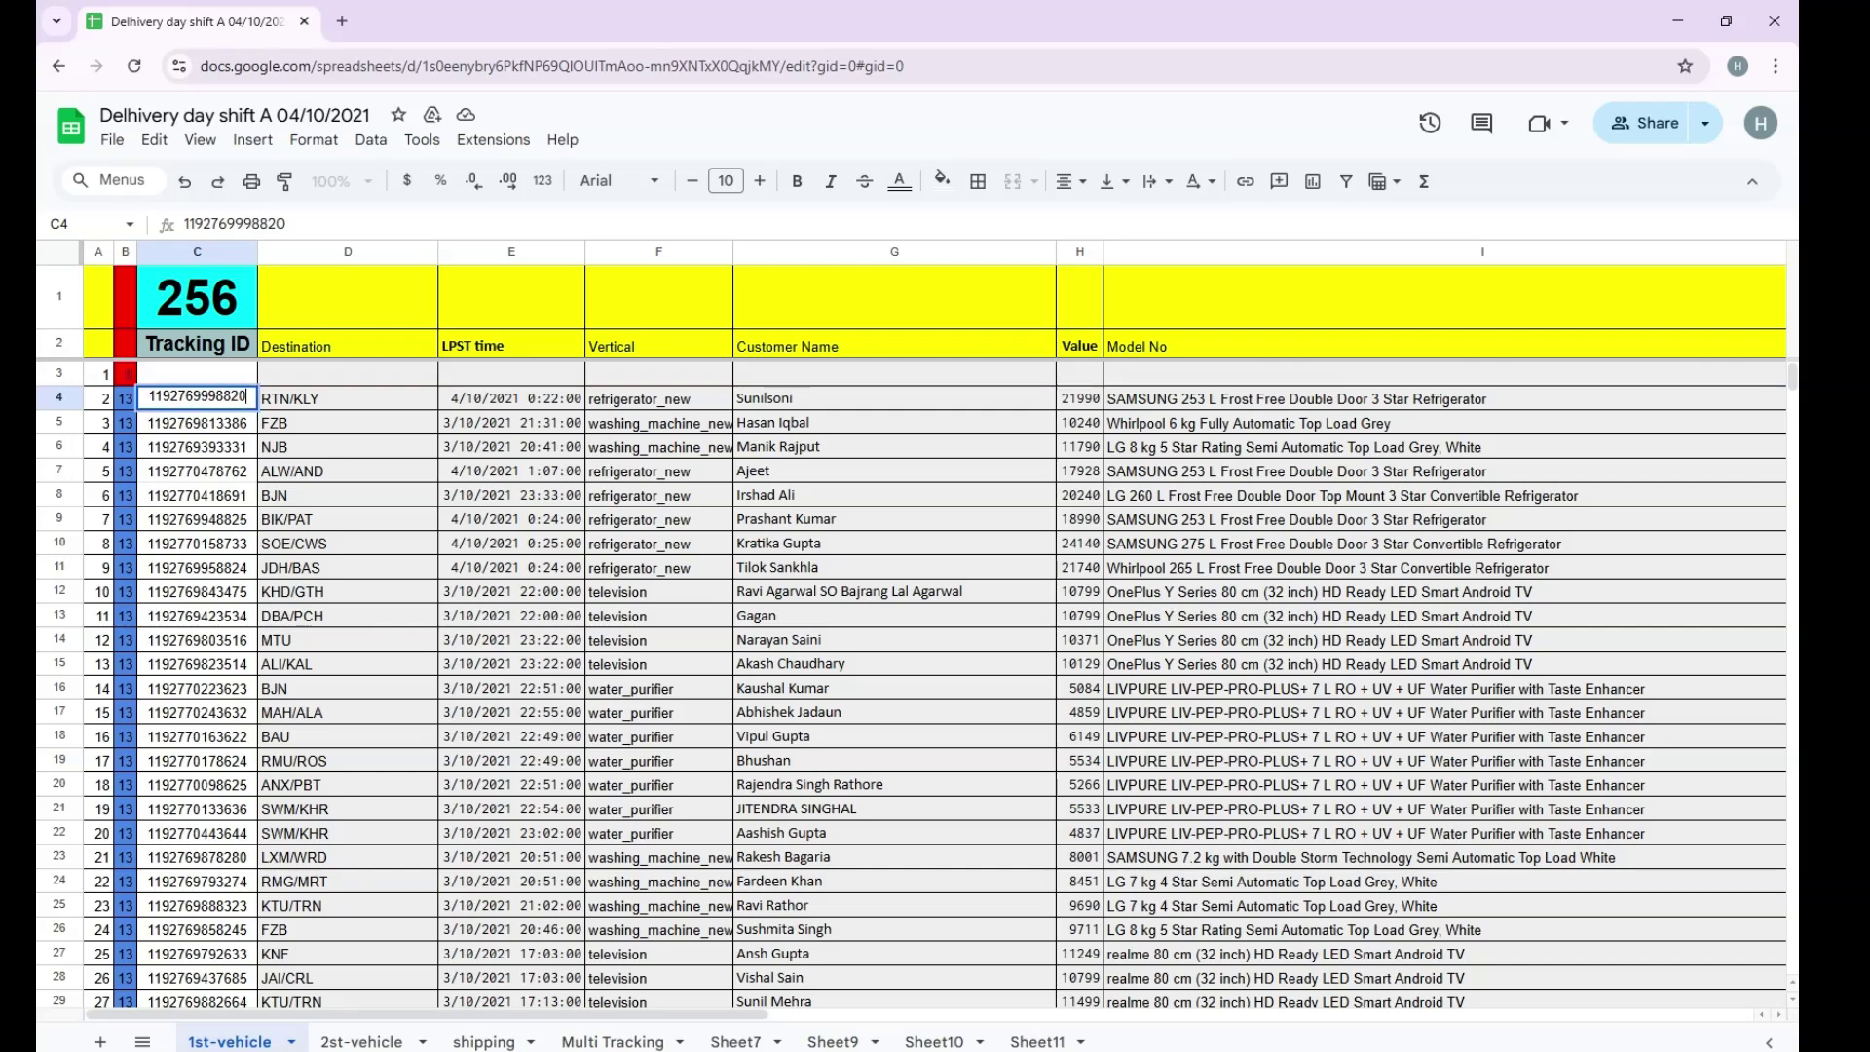
{"action": "type", "text": "1"}
{"action": "key", "text": "Return"}
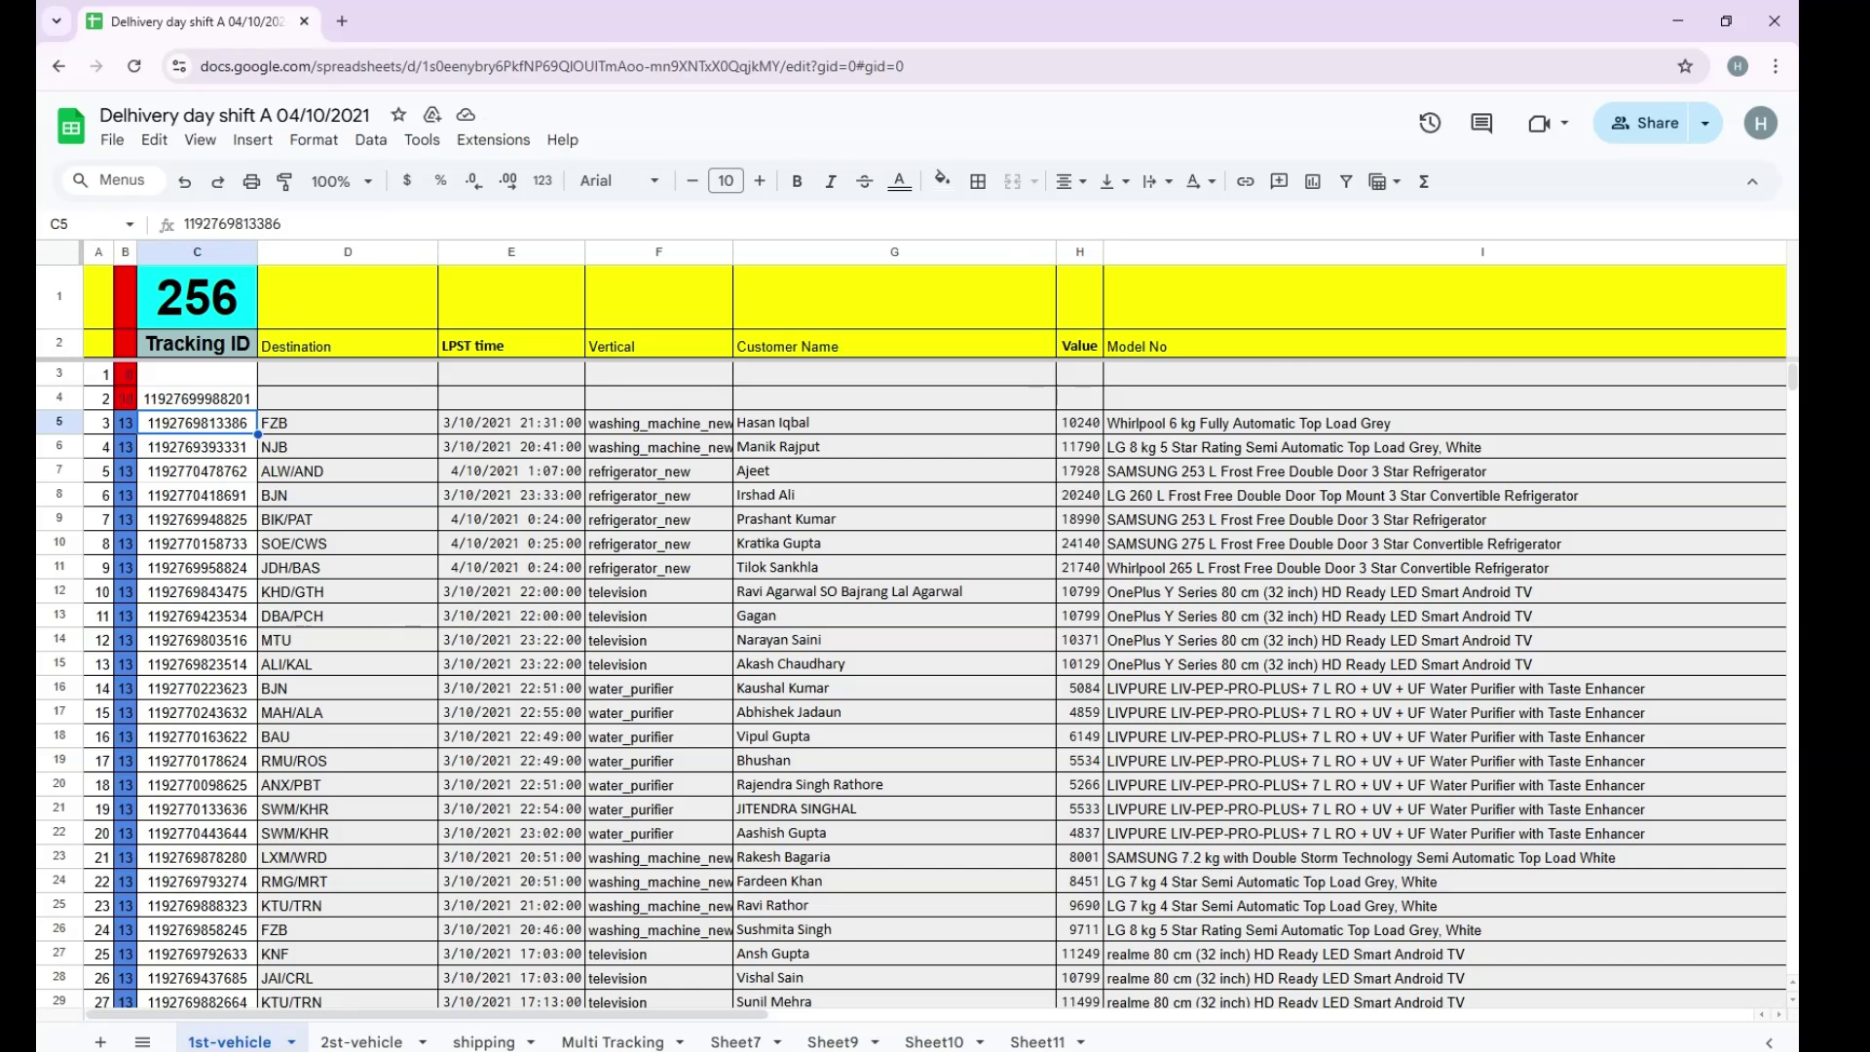
Check the count formula in C1 against the selection summary for the tracking IDs in C4:C259.
{"action": "left_click", "coordinate": [196, 298]}
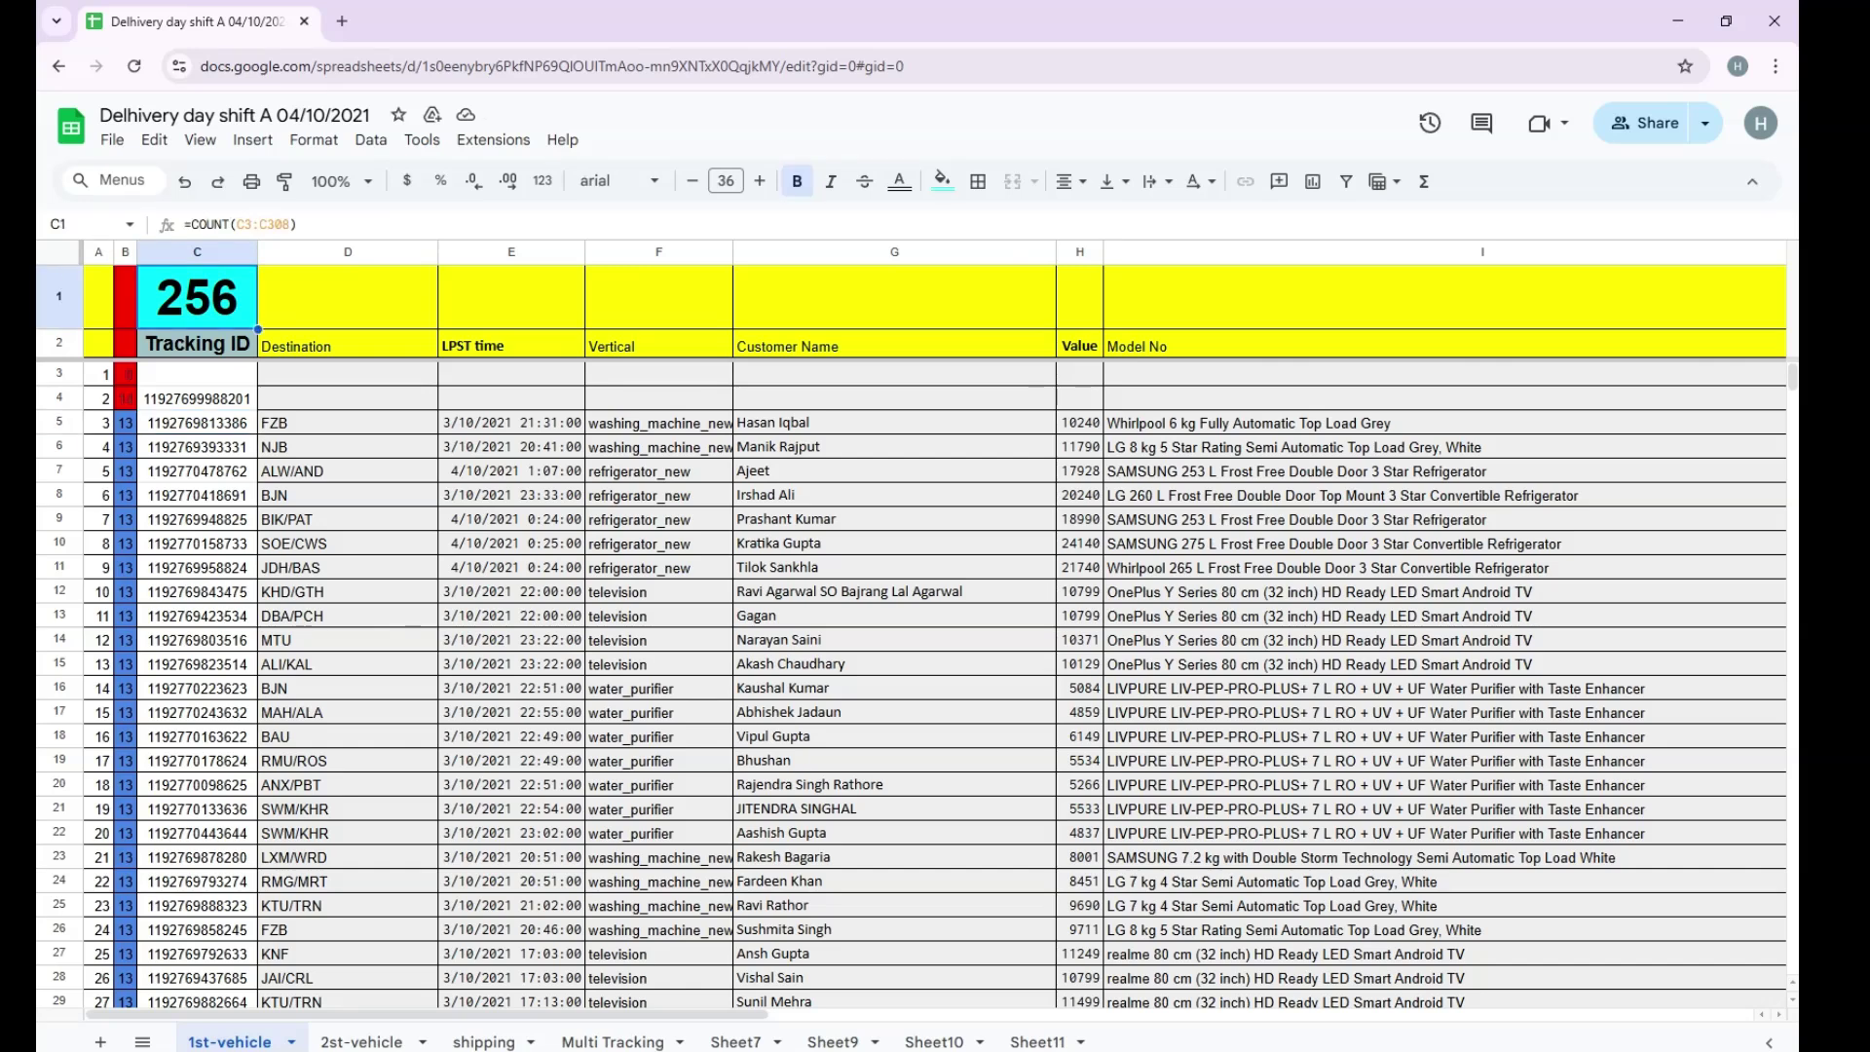
{"action": "left_click", "coordinate": [197, 398]}
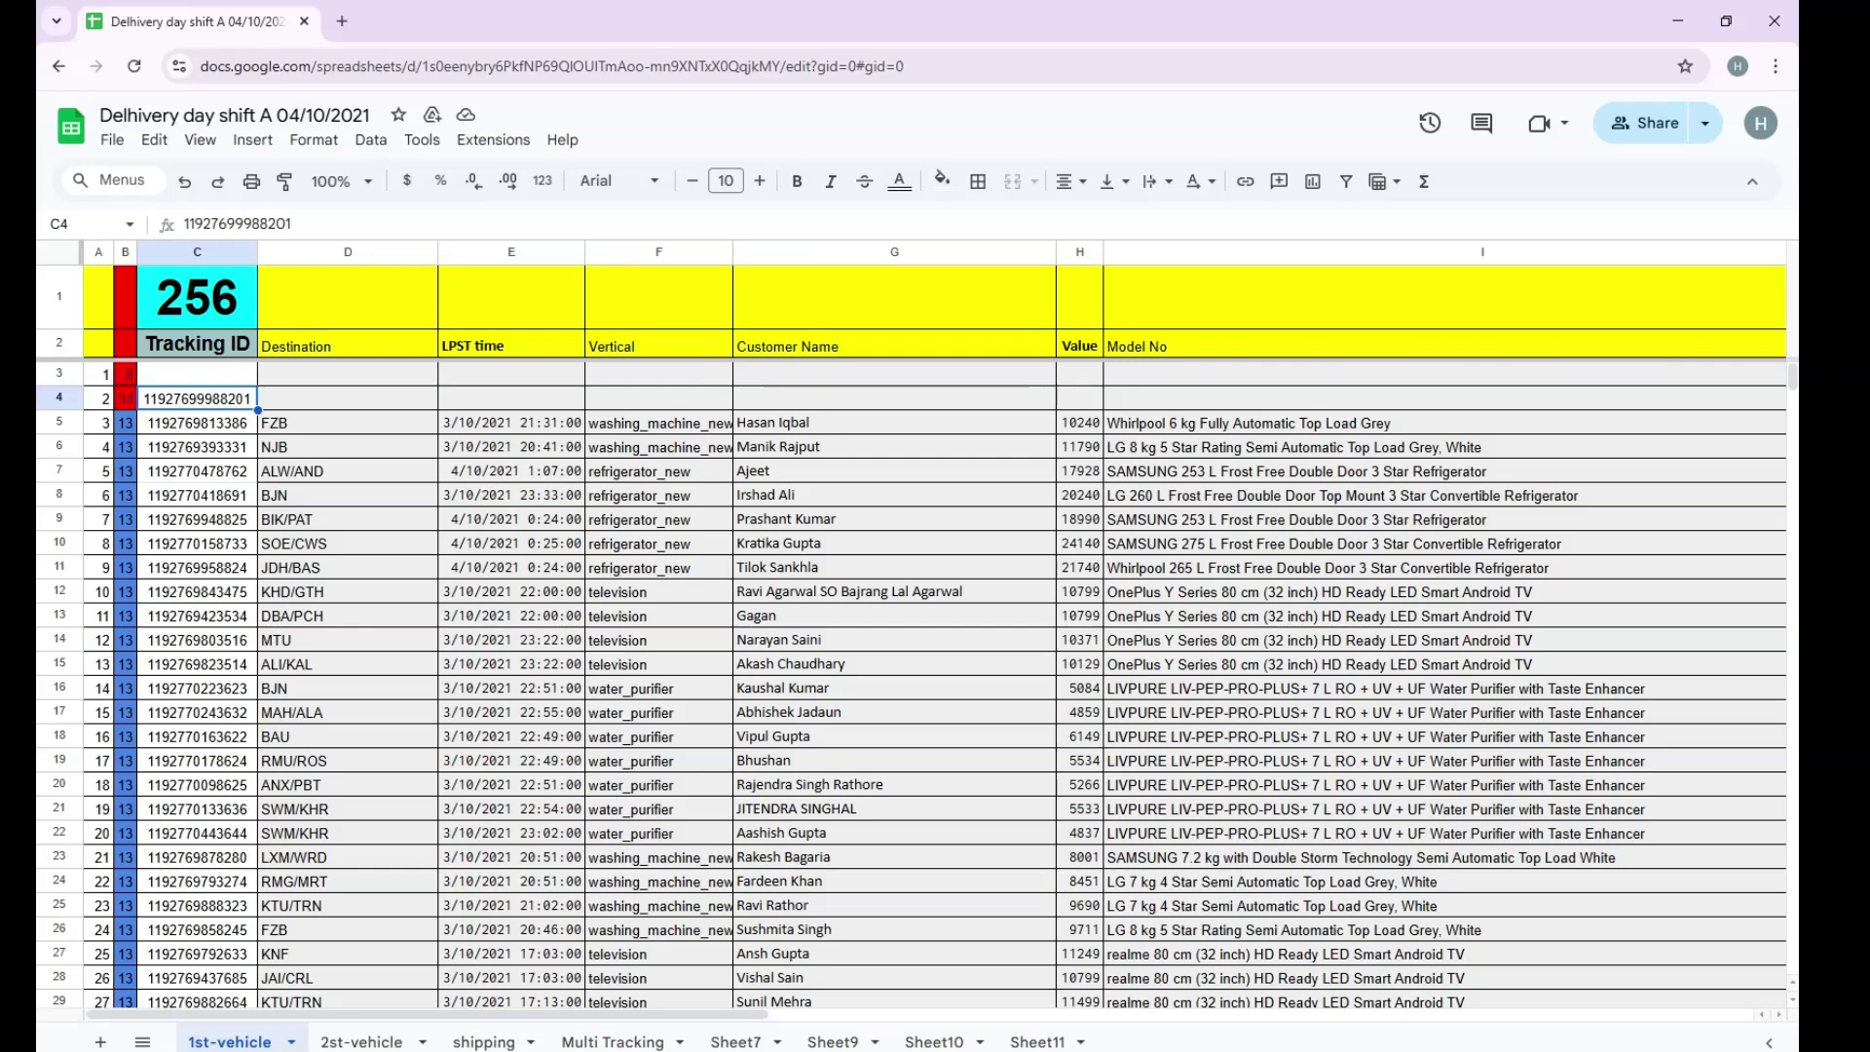
{"action": "key", "text": "ctrl+shift+Down"}
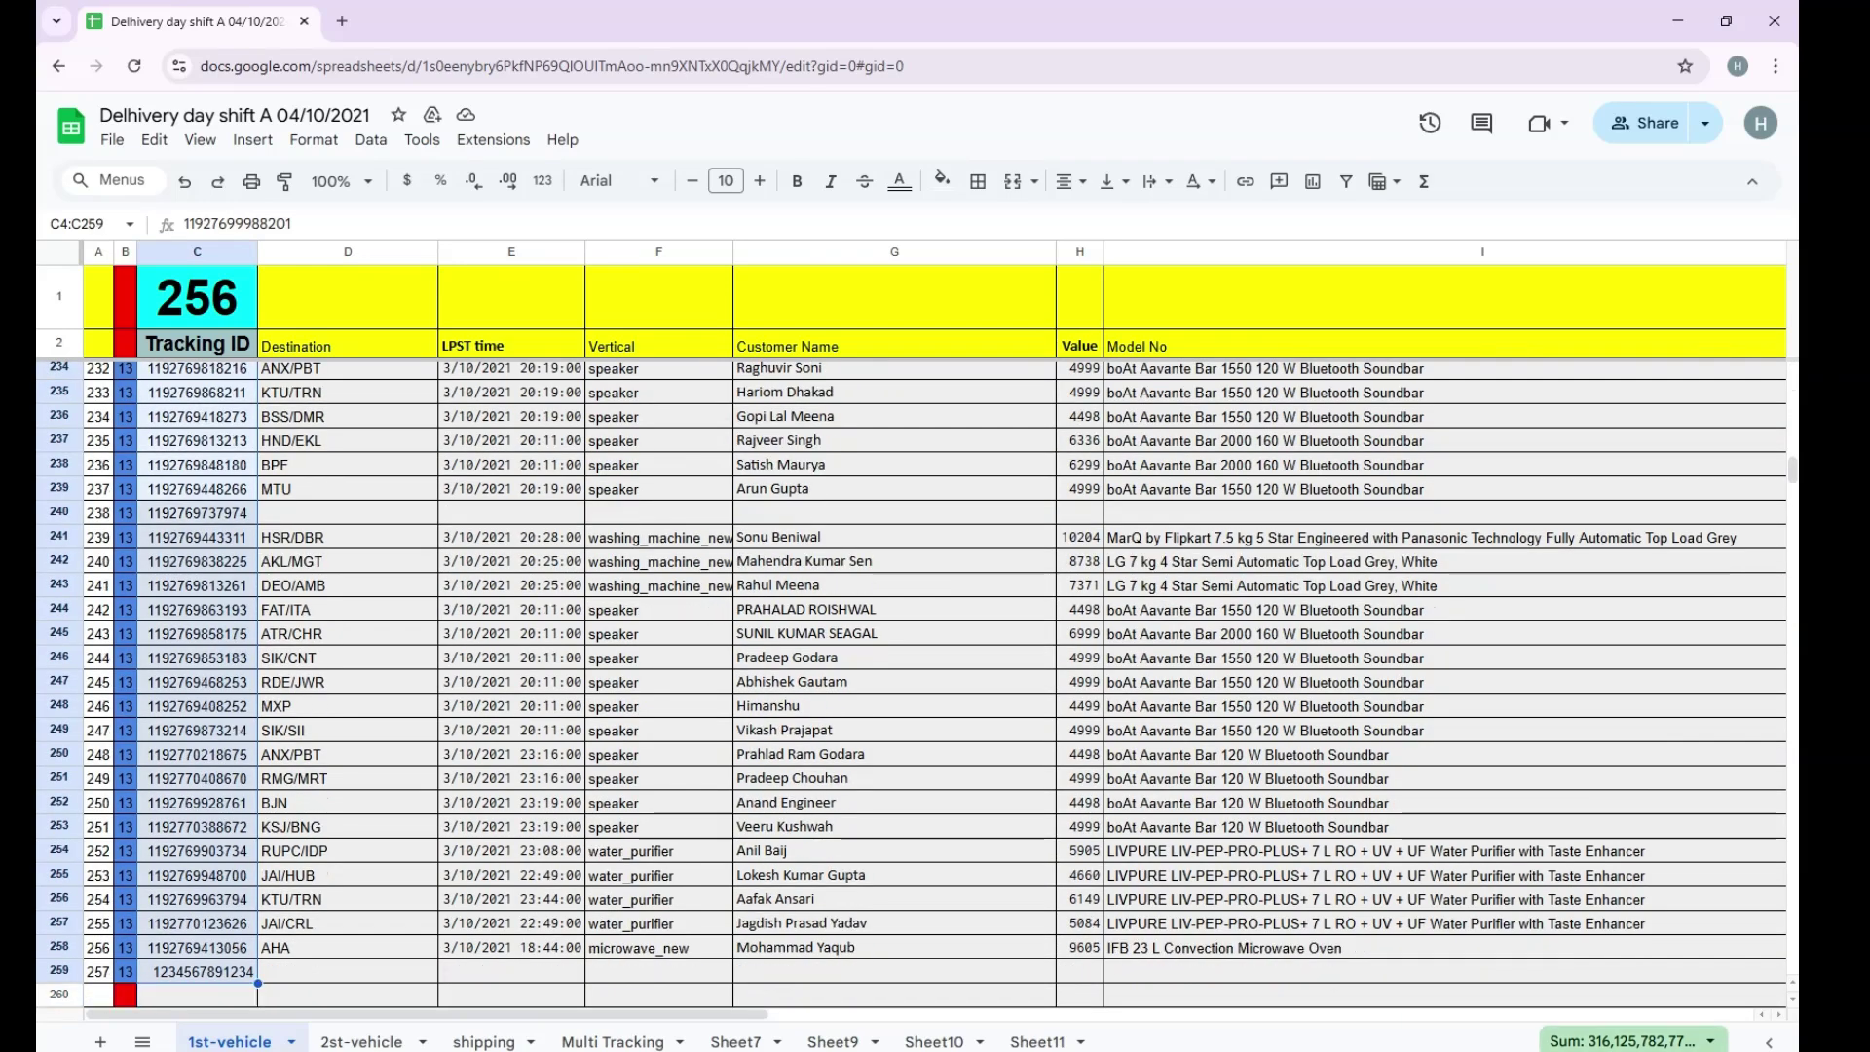
{"action": "left_click", "coordinate": [1632, 1041]}
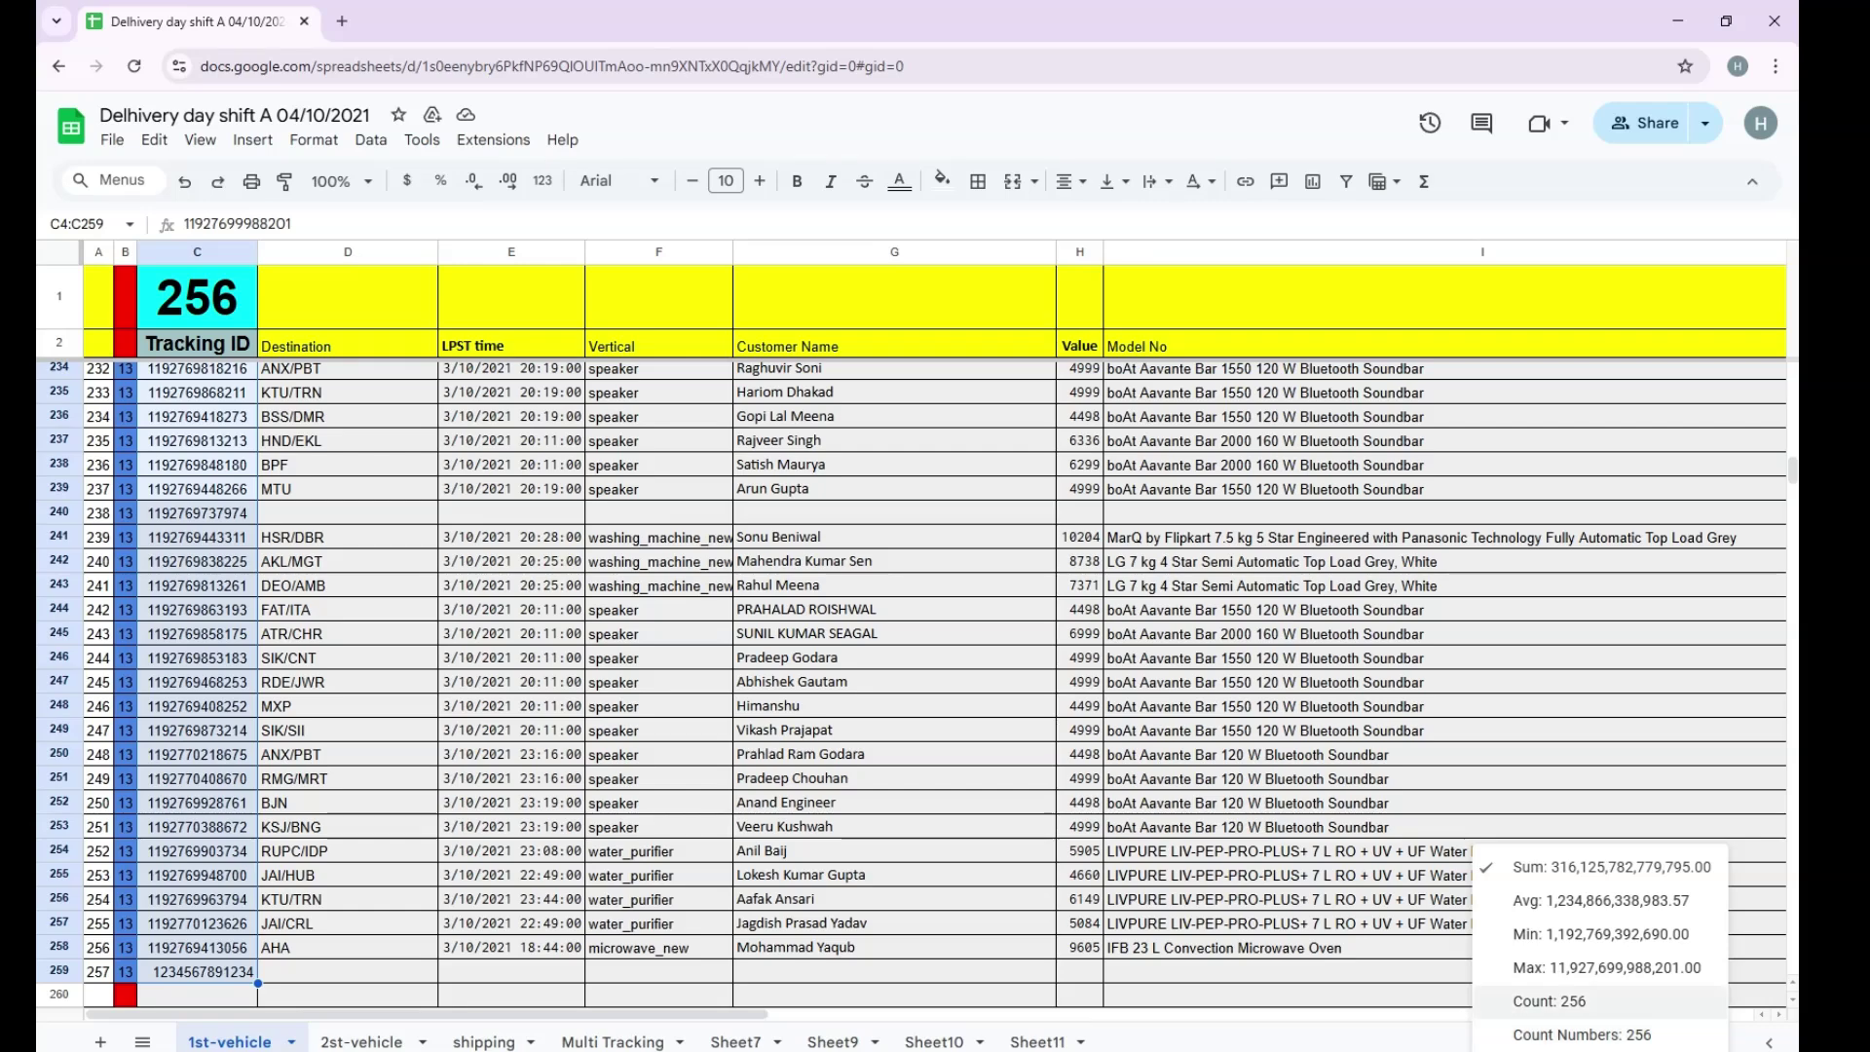
{"action": "left_click", "coordinate": [348, 705]}
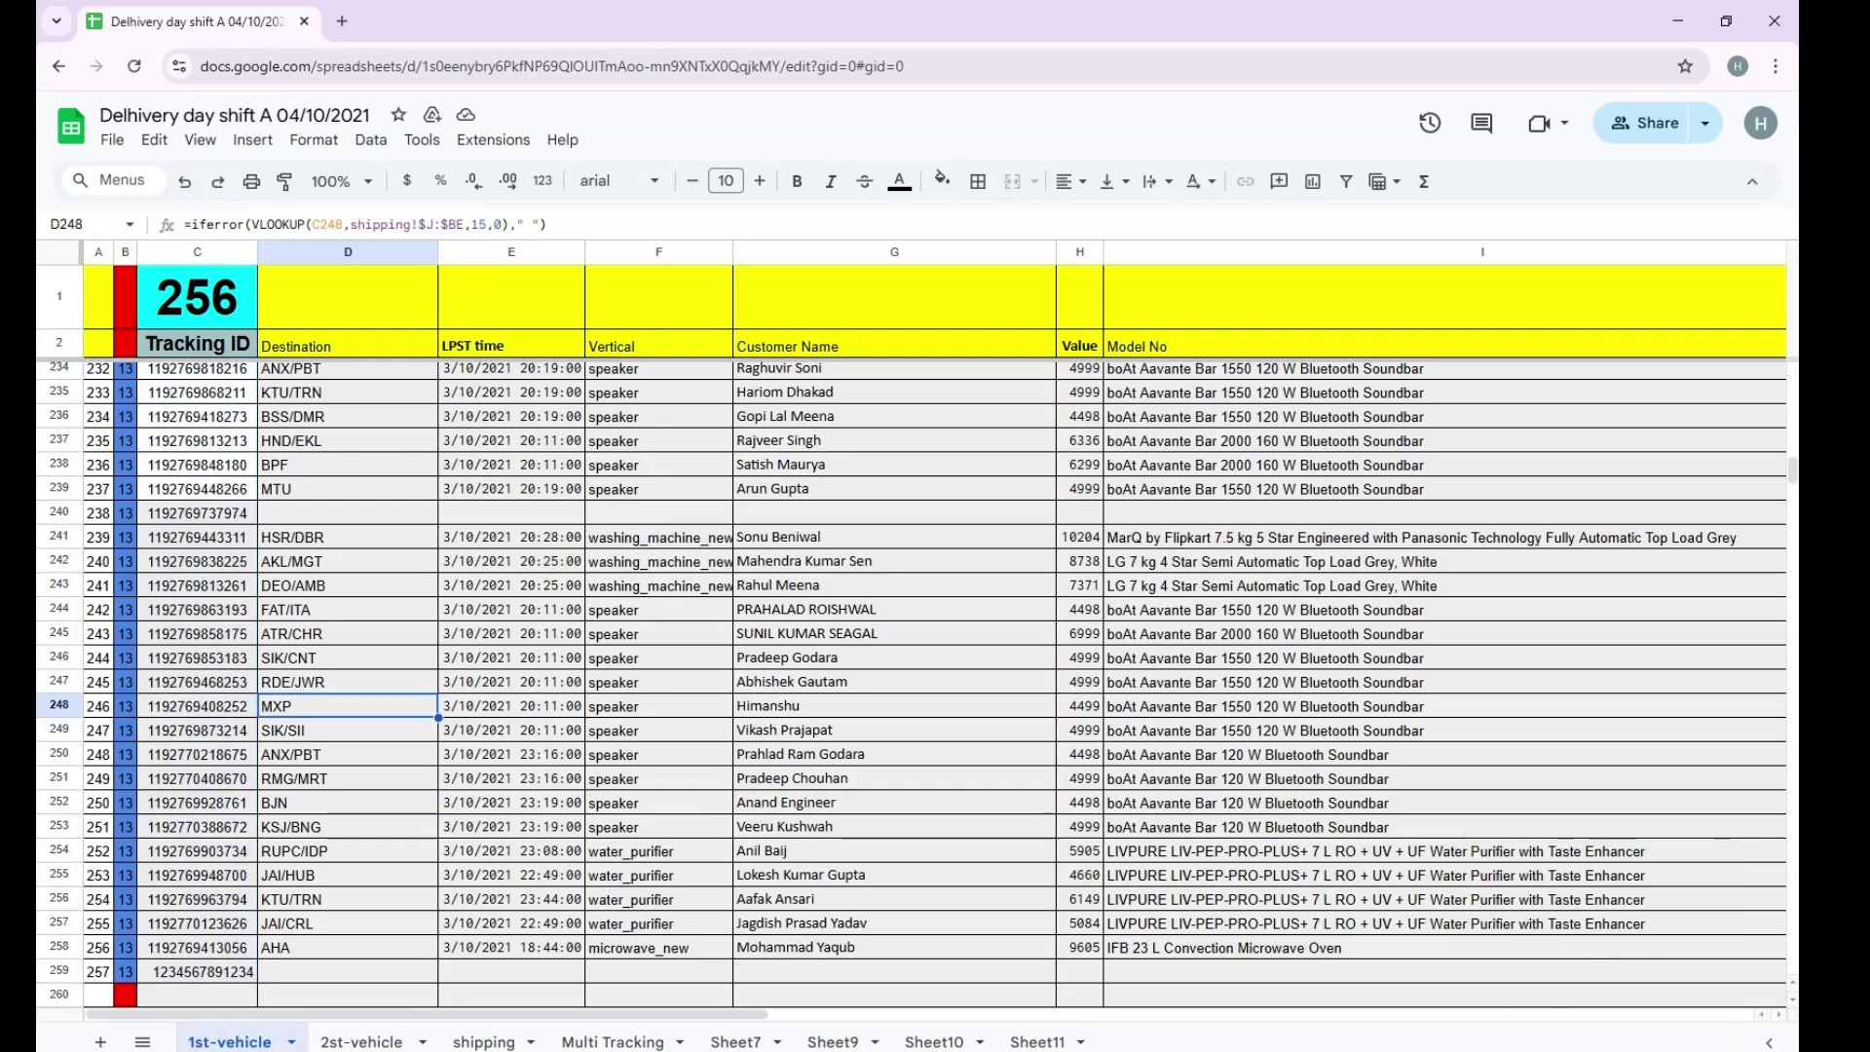
Enter 1 as a test tracking ID in C260, the first empty cell below the list.
{"action": "scroll", "coordinate": [911, 682], "scroll_direction": "down", "scroll_amount": 3}
{"action": "left_click", "coordinate": [197, 784]}
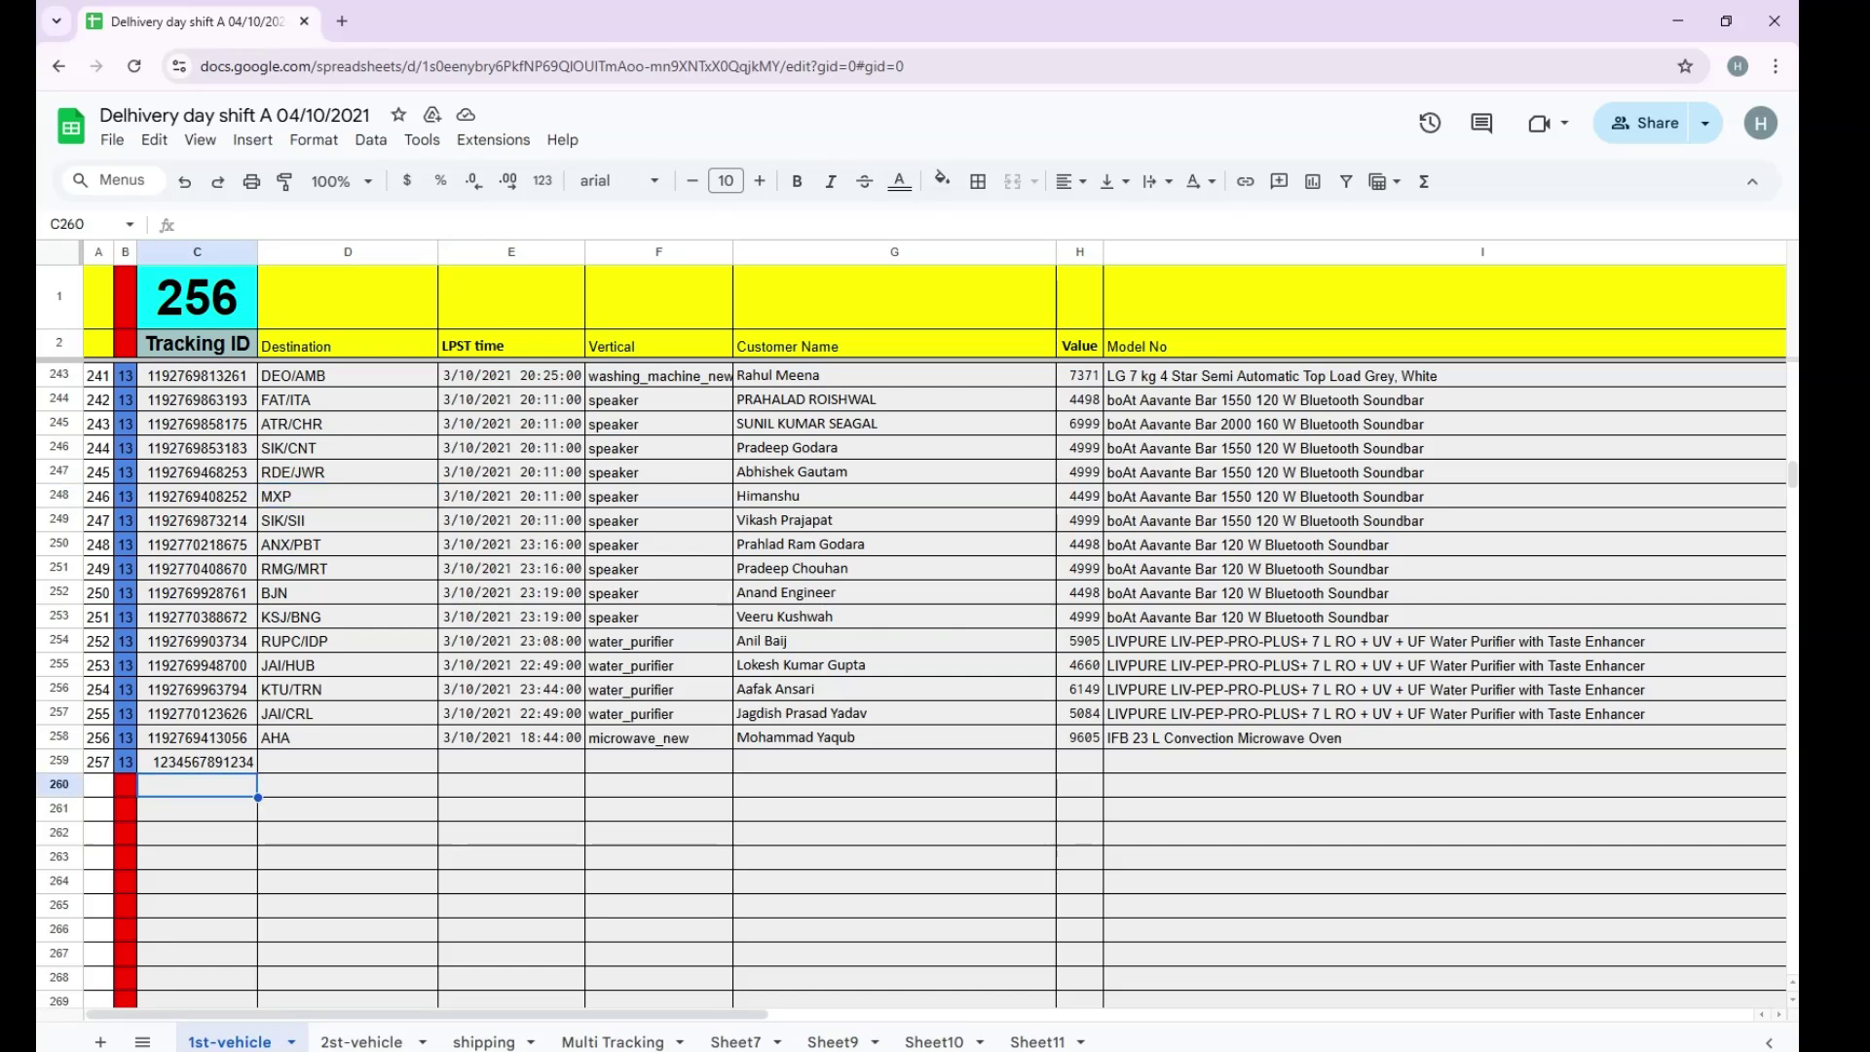
{"action": "type", "text": "1"}
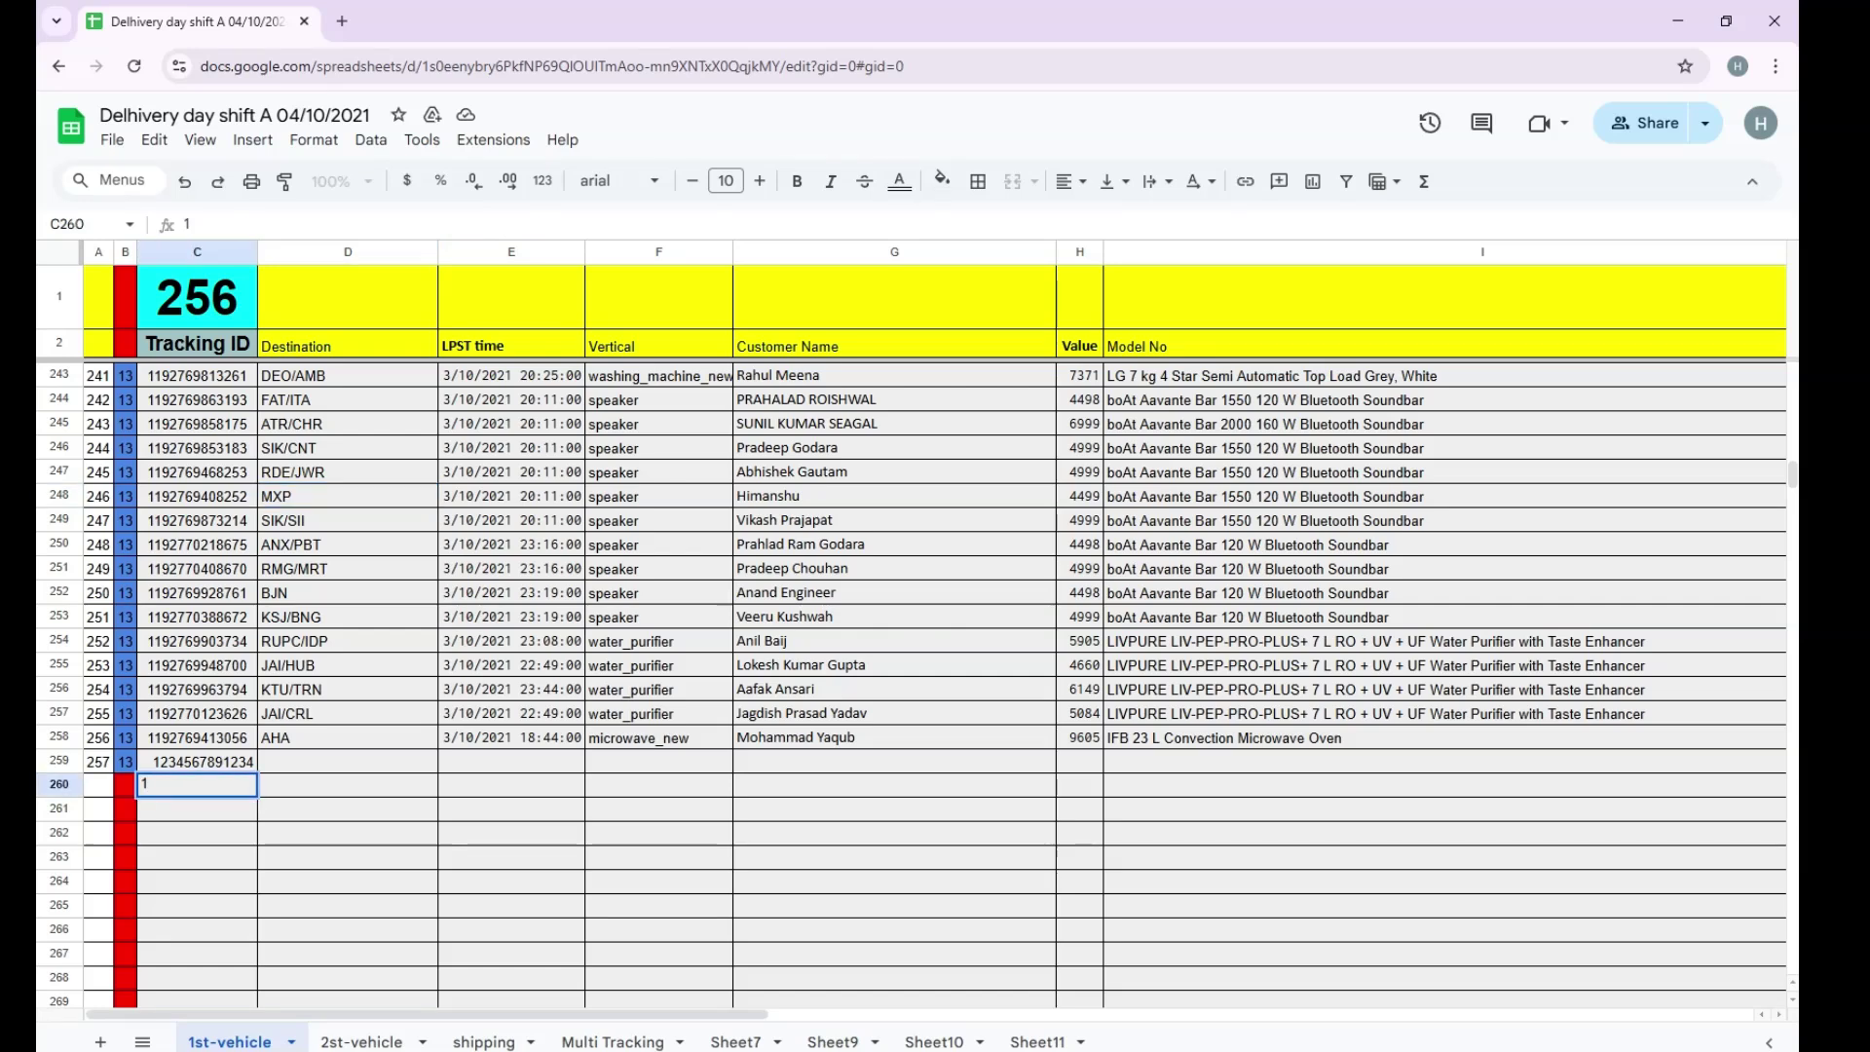
{"action": "key", "text": "Return"}
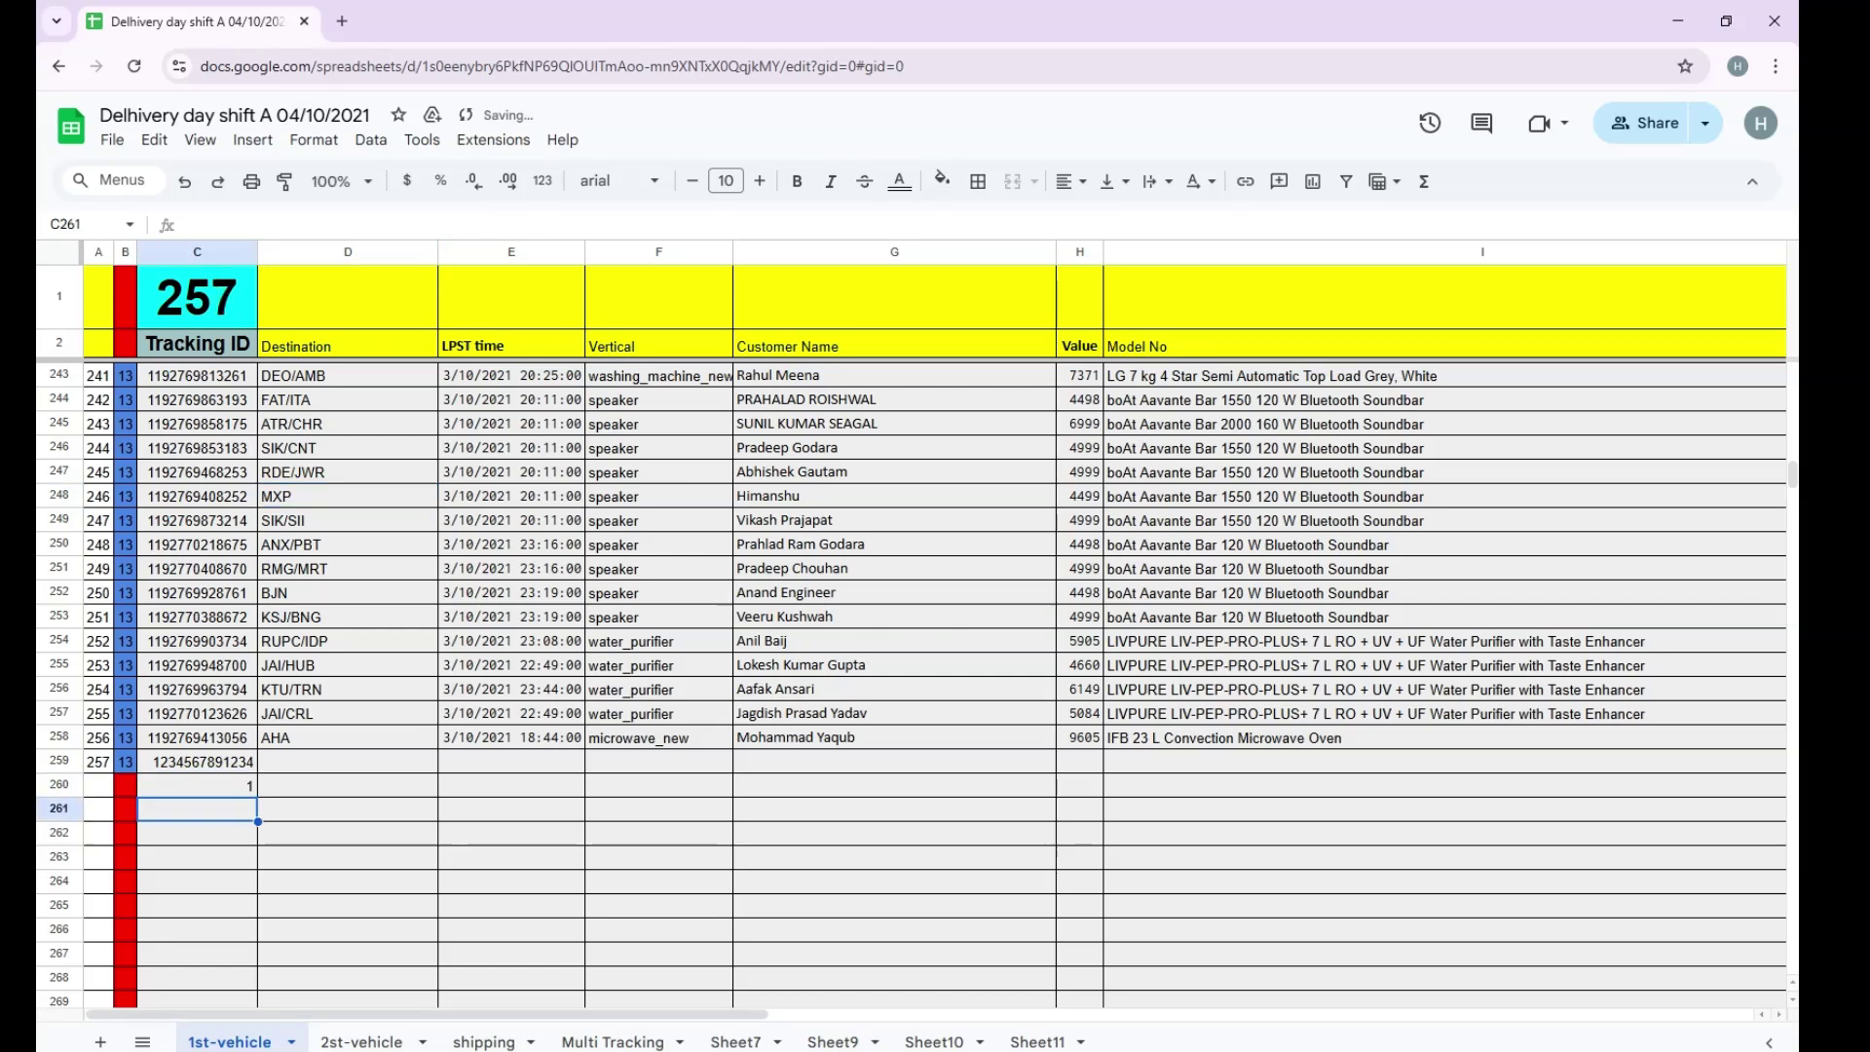
Replace the lookup formula in the Value cell H164 with 50000.
{"action": "left_click", "coordinate": [1442, 447]}
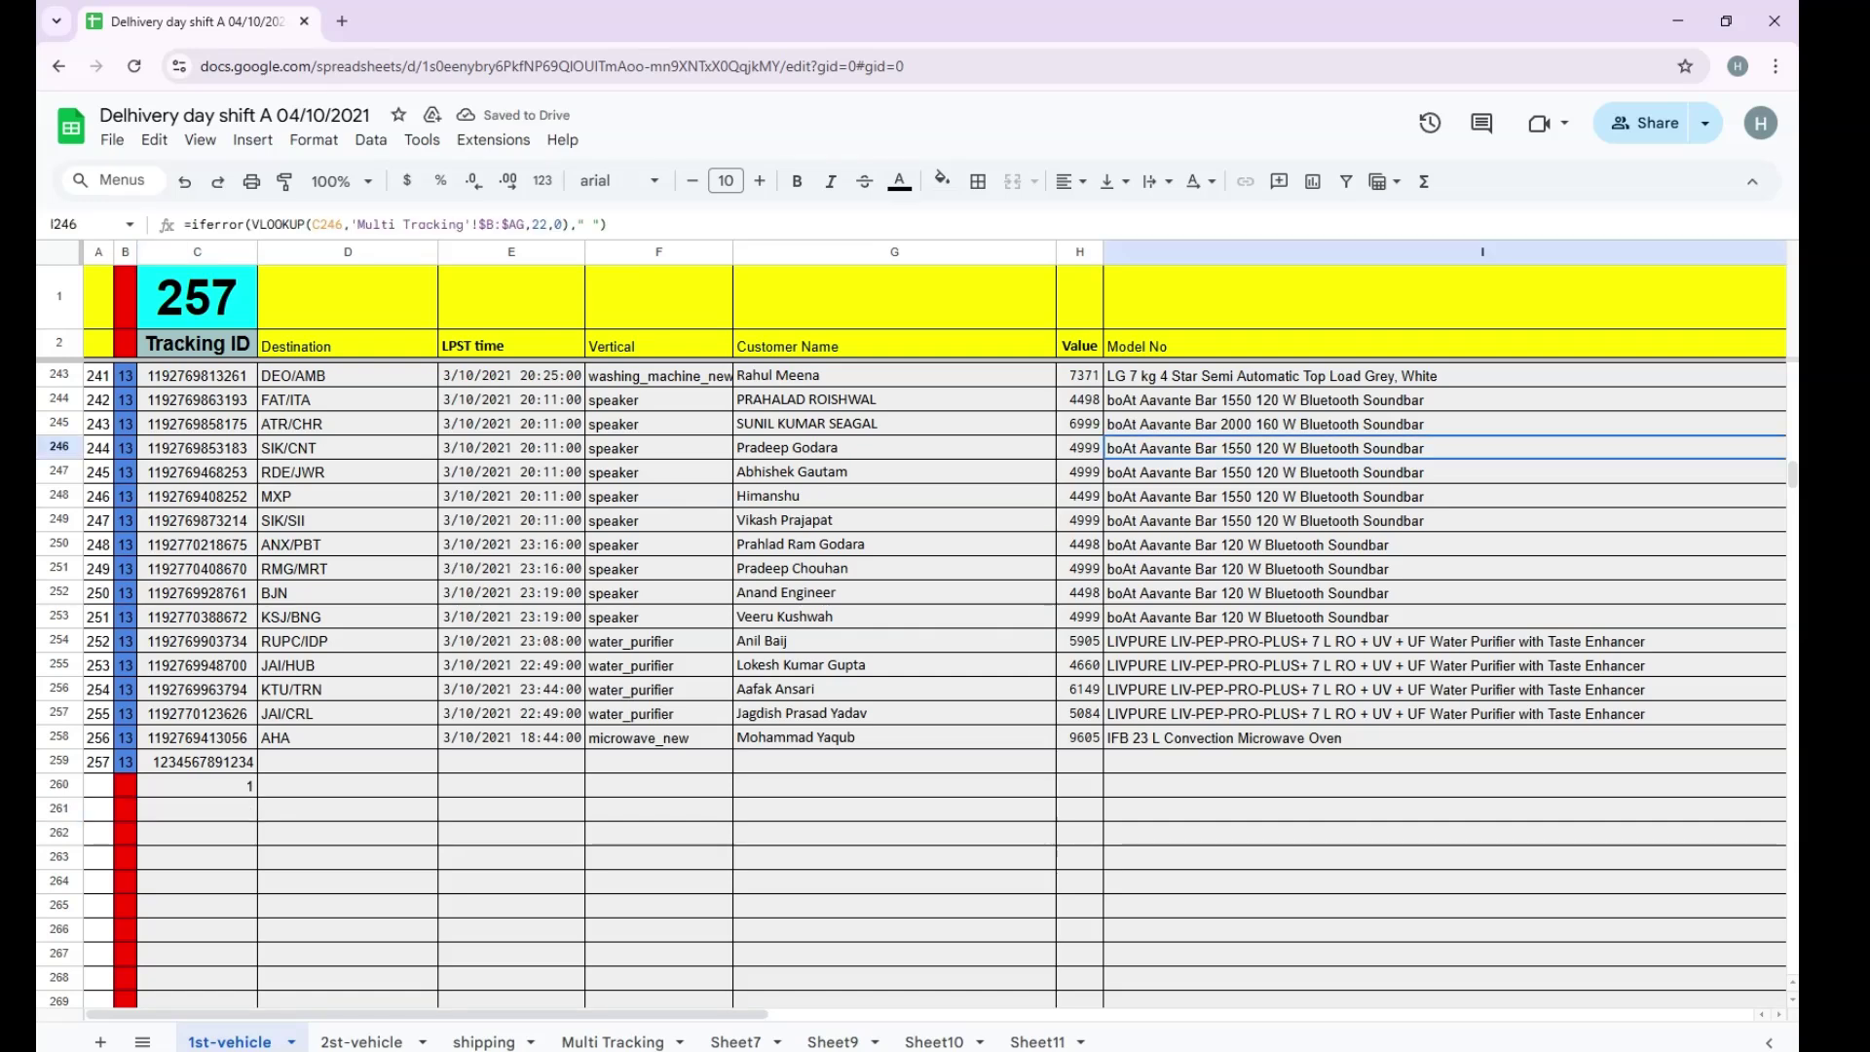
{"action": "scroll", "coordinate": [918, 623], "scroll_direction": "right", "scroll_amount": 1}
{"action": "left_click", "coordinate": [967, 447]}
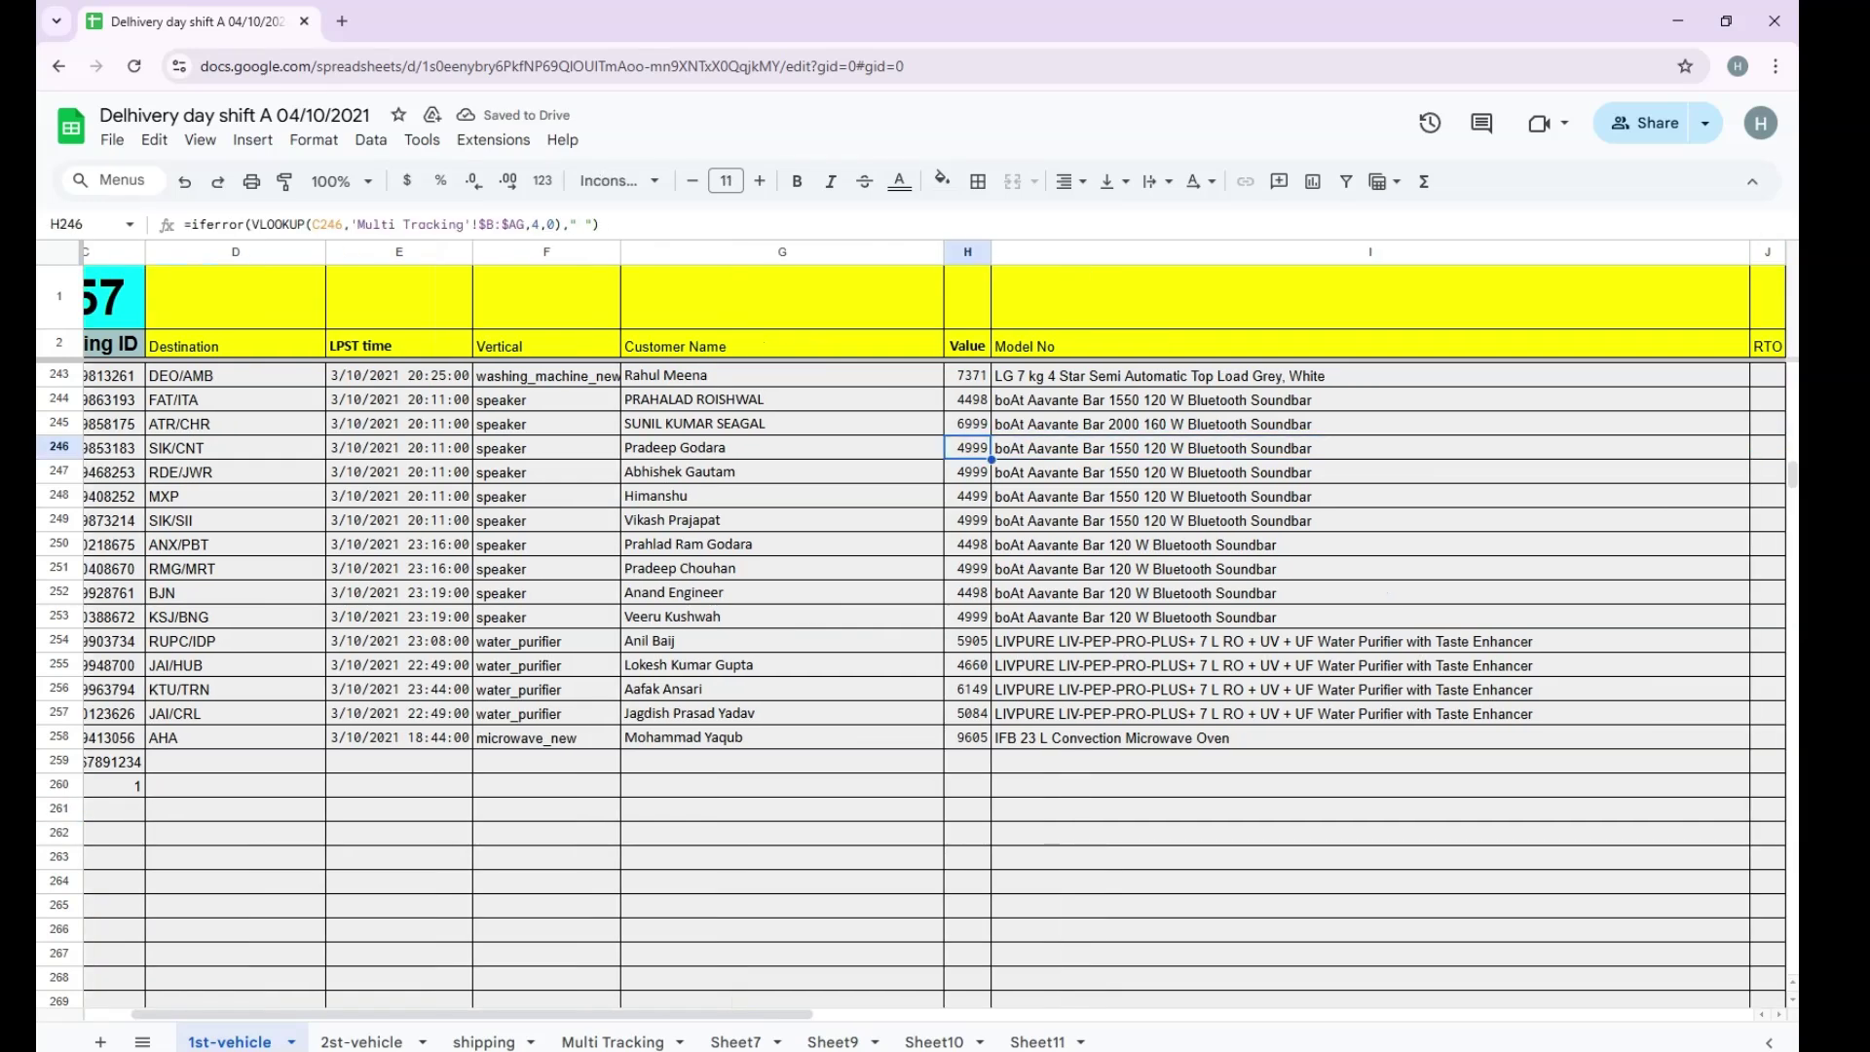
{"action": "key", "text": "Up"}
{"action": "key", "text": "Up"}
{"action": "key", "text": "Up"}
{"action": "key", "text": "Up"}
{"action": "key", "text": "Up"}
{"action": "key", "text": "Up"}
{"action": "key", "text": "Up"}
{"action": "key", "text": "Up"}
{"action": "key", "text": "Up"}
{"action": "key", "text": "Up"}
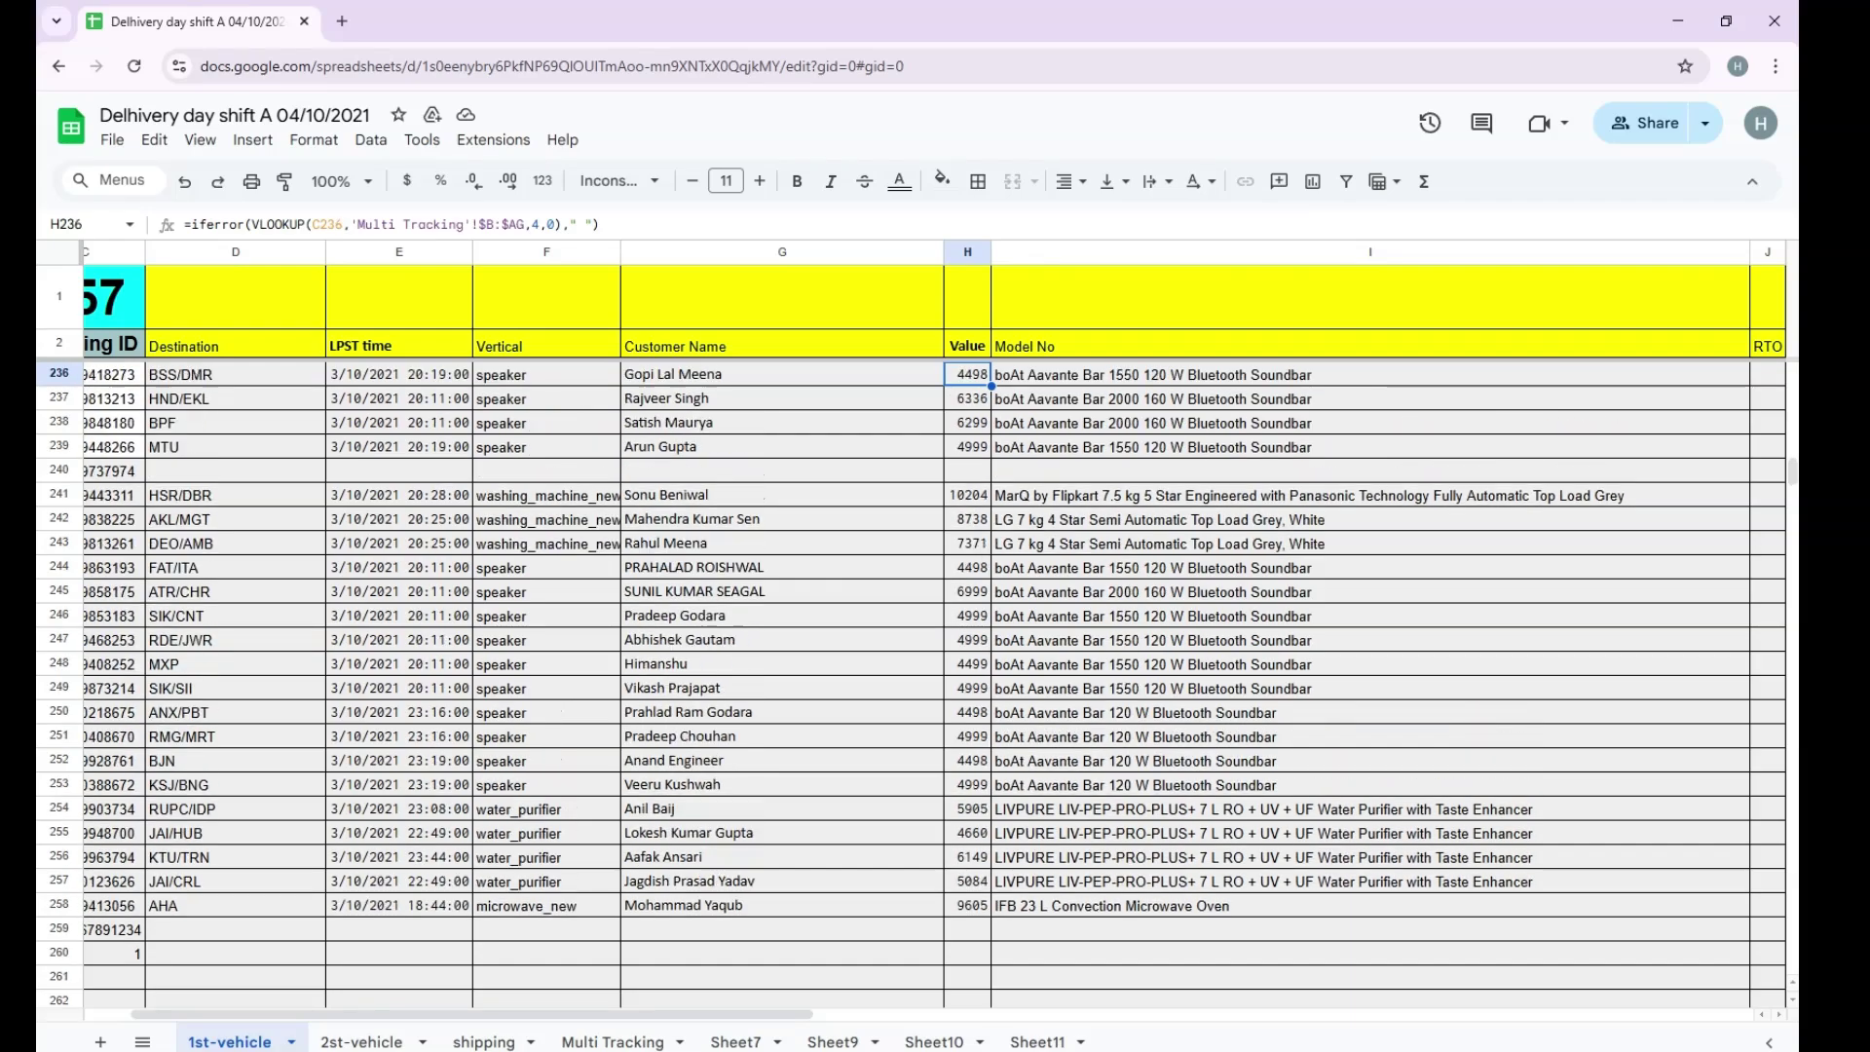
{"action": "key", "text": "Up"}
{"action": "key", "text": "Up"}
{"action": "key", "text": "Up"}
{"action": "key", "text": "Up"}
{"action": "key", "text": "Up"}
{"action": "key", "text": "Up"}
{"action": "key", "text": "Up"}
{"action": "key", "text": "Up"}
{"action": "key", "text": "Up"}
{"action": "key", "text": "Up"}
{"action": "key", "text": "Up"}
{"action": "key", "text": "Up"}
{"action": "key", "text": "Up"}
{"action": "key", "text": "Up"}
{"action": "key", "text": "Up"}
{"action": "key", "text": "Up"}
{"action": "key", "text": "Up"}
{"action": "key", "text": "Up"}
{"action": "key", "text": "Up"}
{"action": "key", "text": "Up"}
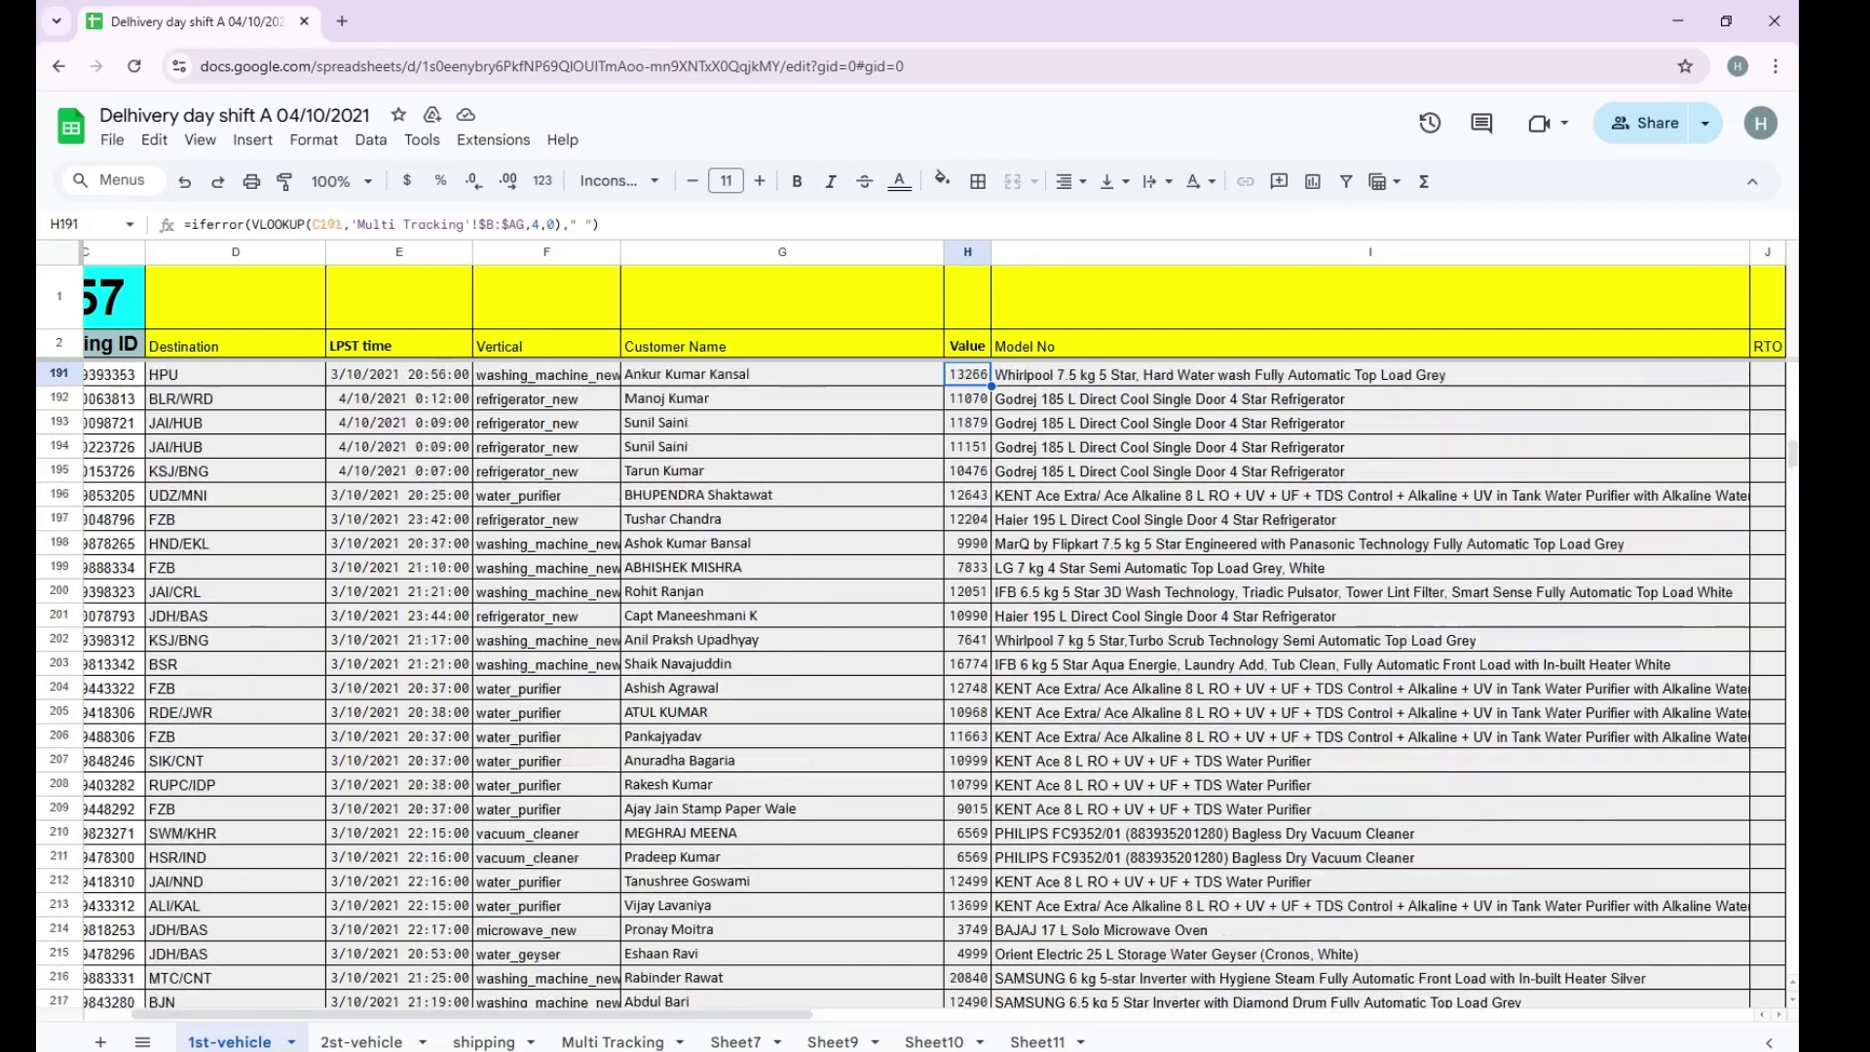
{"action": "key", "text": "Up"}
{"action": "key", "text": "Up"}
{"action": "key", "text": "Up"}
{"action": "key", "text": "Up"}
{"action": "key", "text": "Up"}
{"action": "key", "text": "Up"}
{"action": "key", "text": "Up"}
{"action": "key", "text": "Up"}
{"action": "key", "text": "Up"}
{"action": "key", "text": "Up"}
{"action": "key", "text": "Up"}
{"action": "key", "text": "Up"}
{"action": "key", "text": "Up"}
{"action": "key", "text": "Up"}
{"action": "key", "text": "Up"}
{"action": "key", "text": "Up"}
{"action": "key", "text": "Up"}
{"action": "key", "text": "Up"}
{"action": "key", "text": "Up"}
{"action": "key", "text": "Up"}
{"action": "type", "text": "5"}
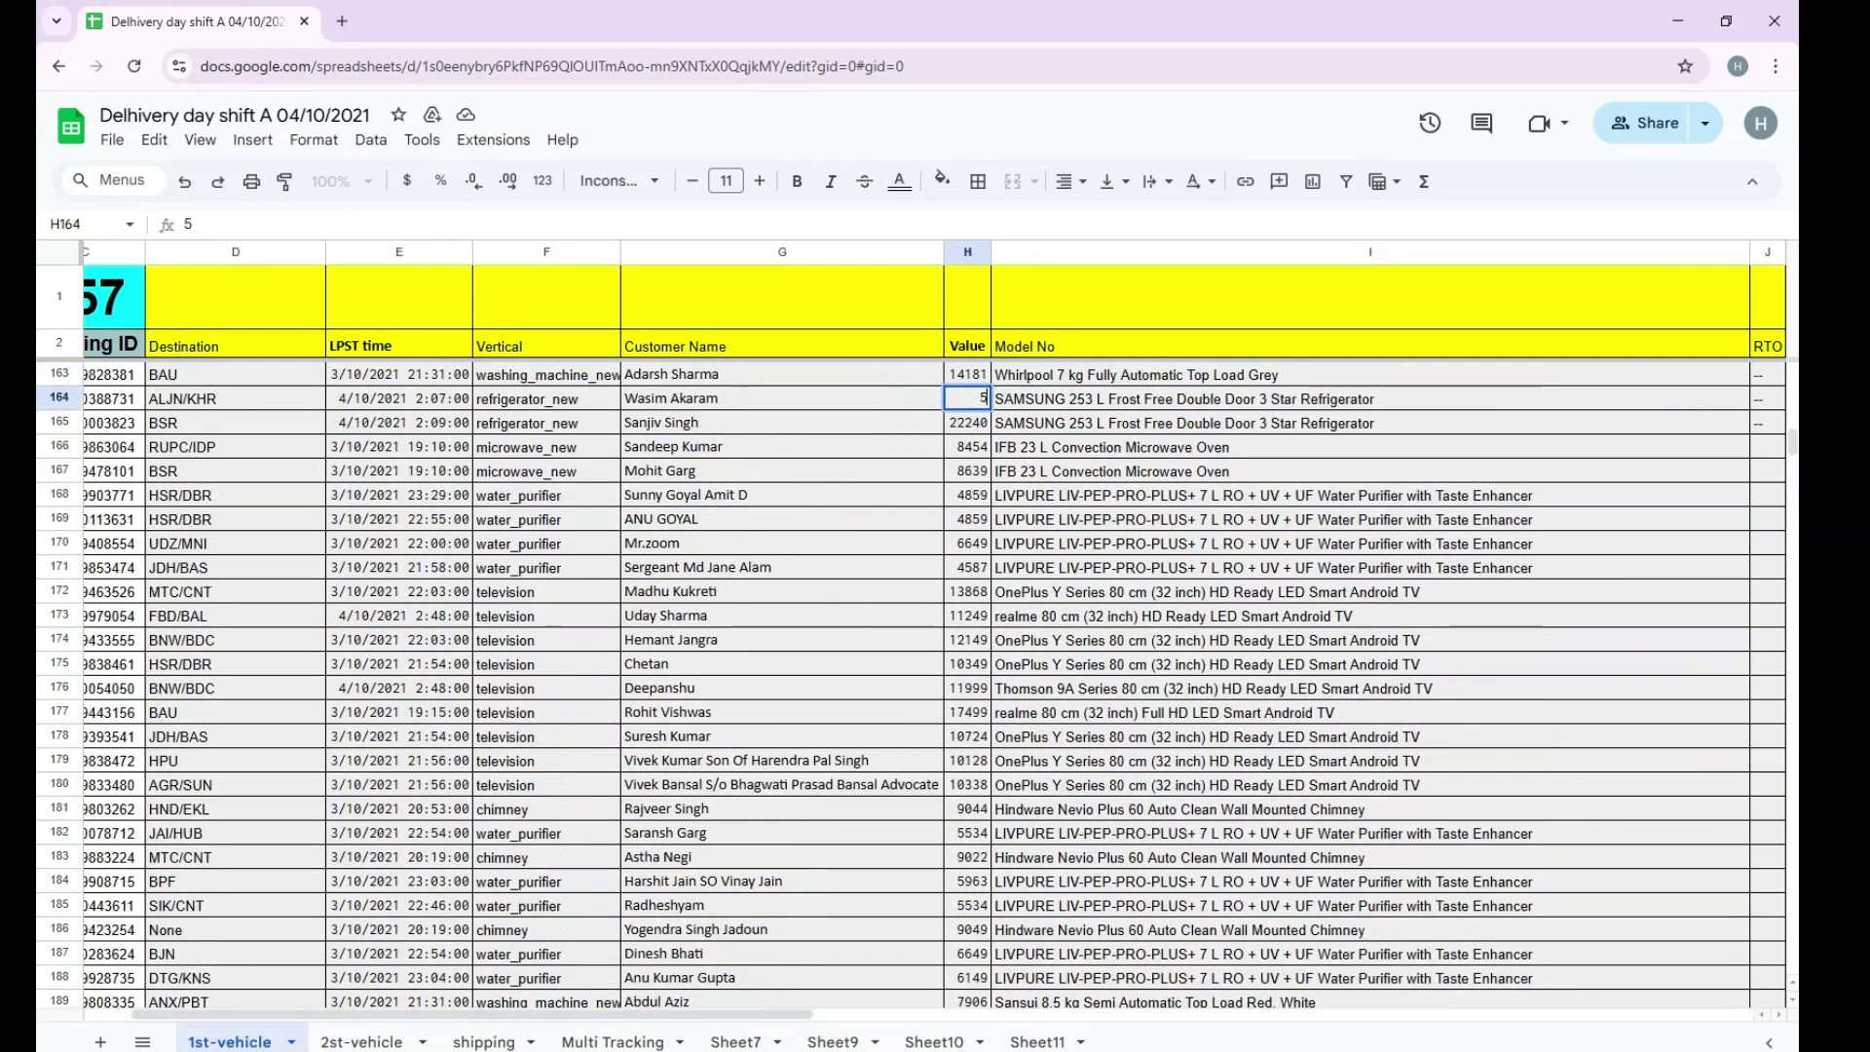
{"action": "type", "text": "0000"}
{"action": "key", "text": "Return"}
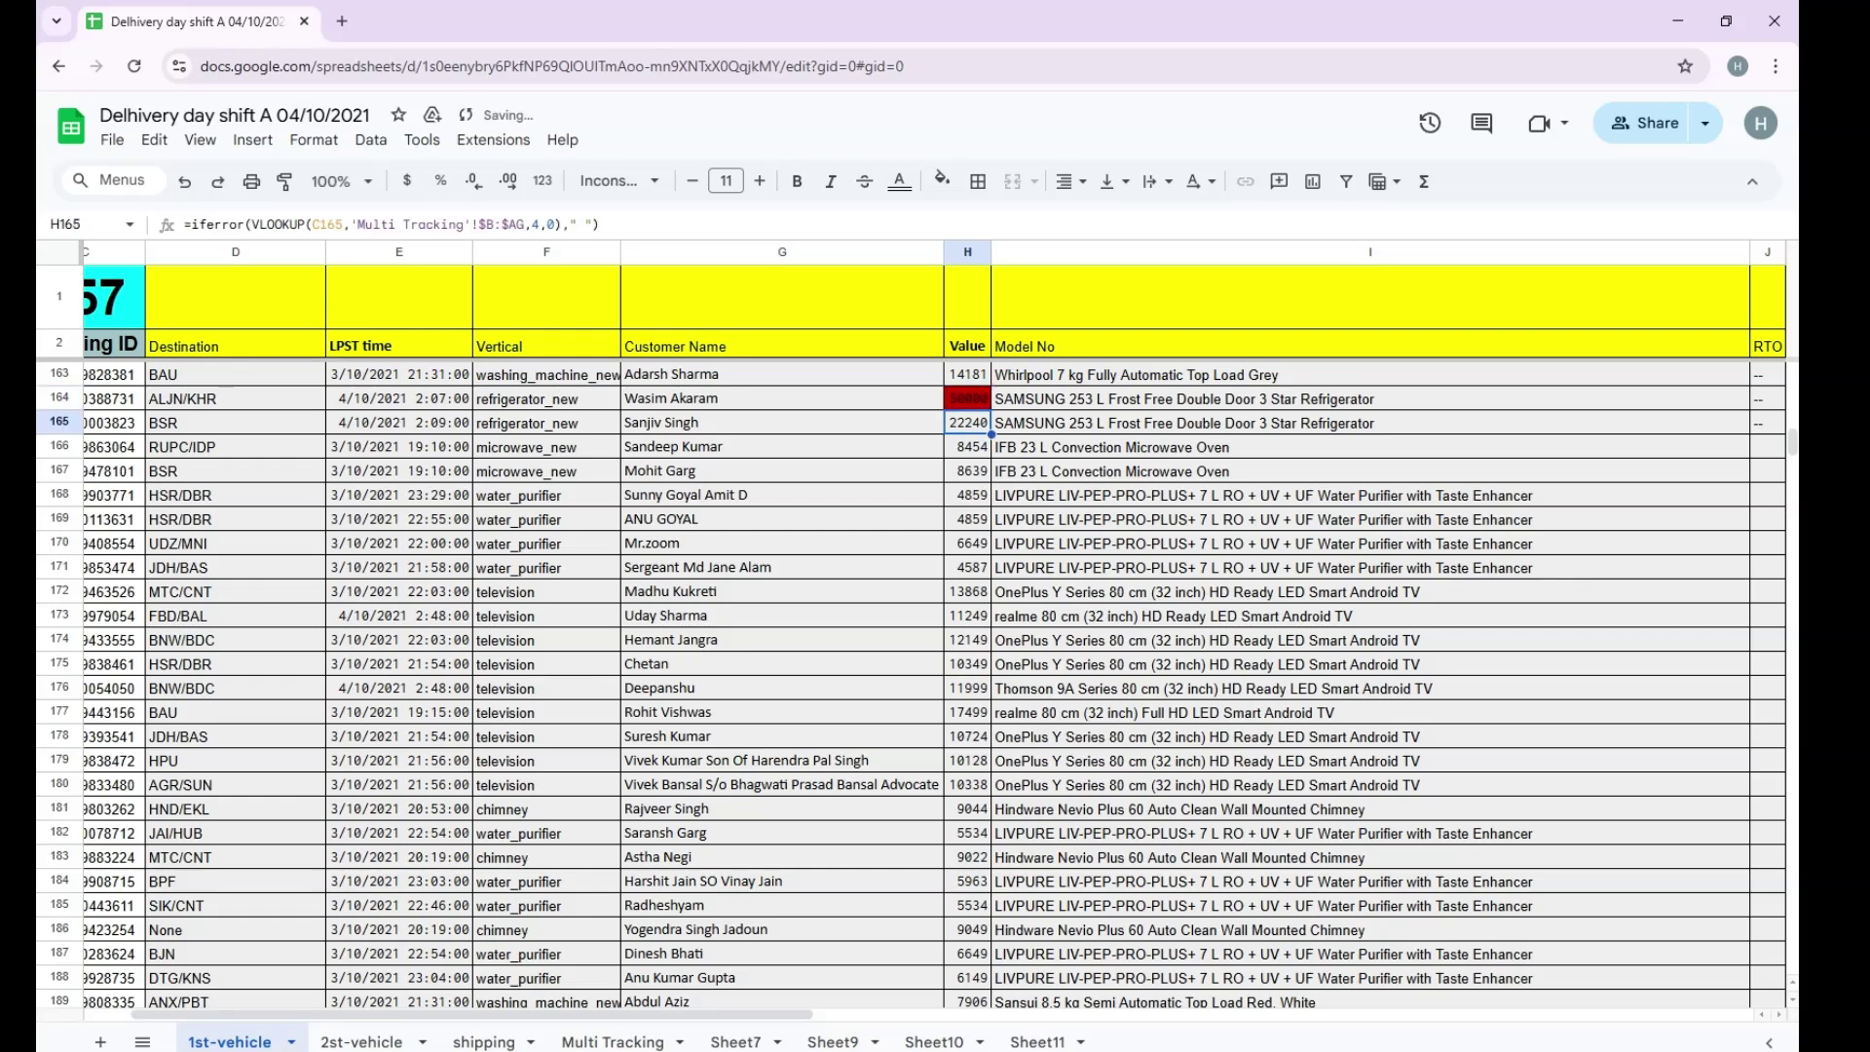
Enter approved in the RTO cell J133.
{"action": "key", "text": "Up"}
{"action": "key", "text": "Right"}
{"action": "key", "text": "Right"}
{"action": "key", "text": "Right"}
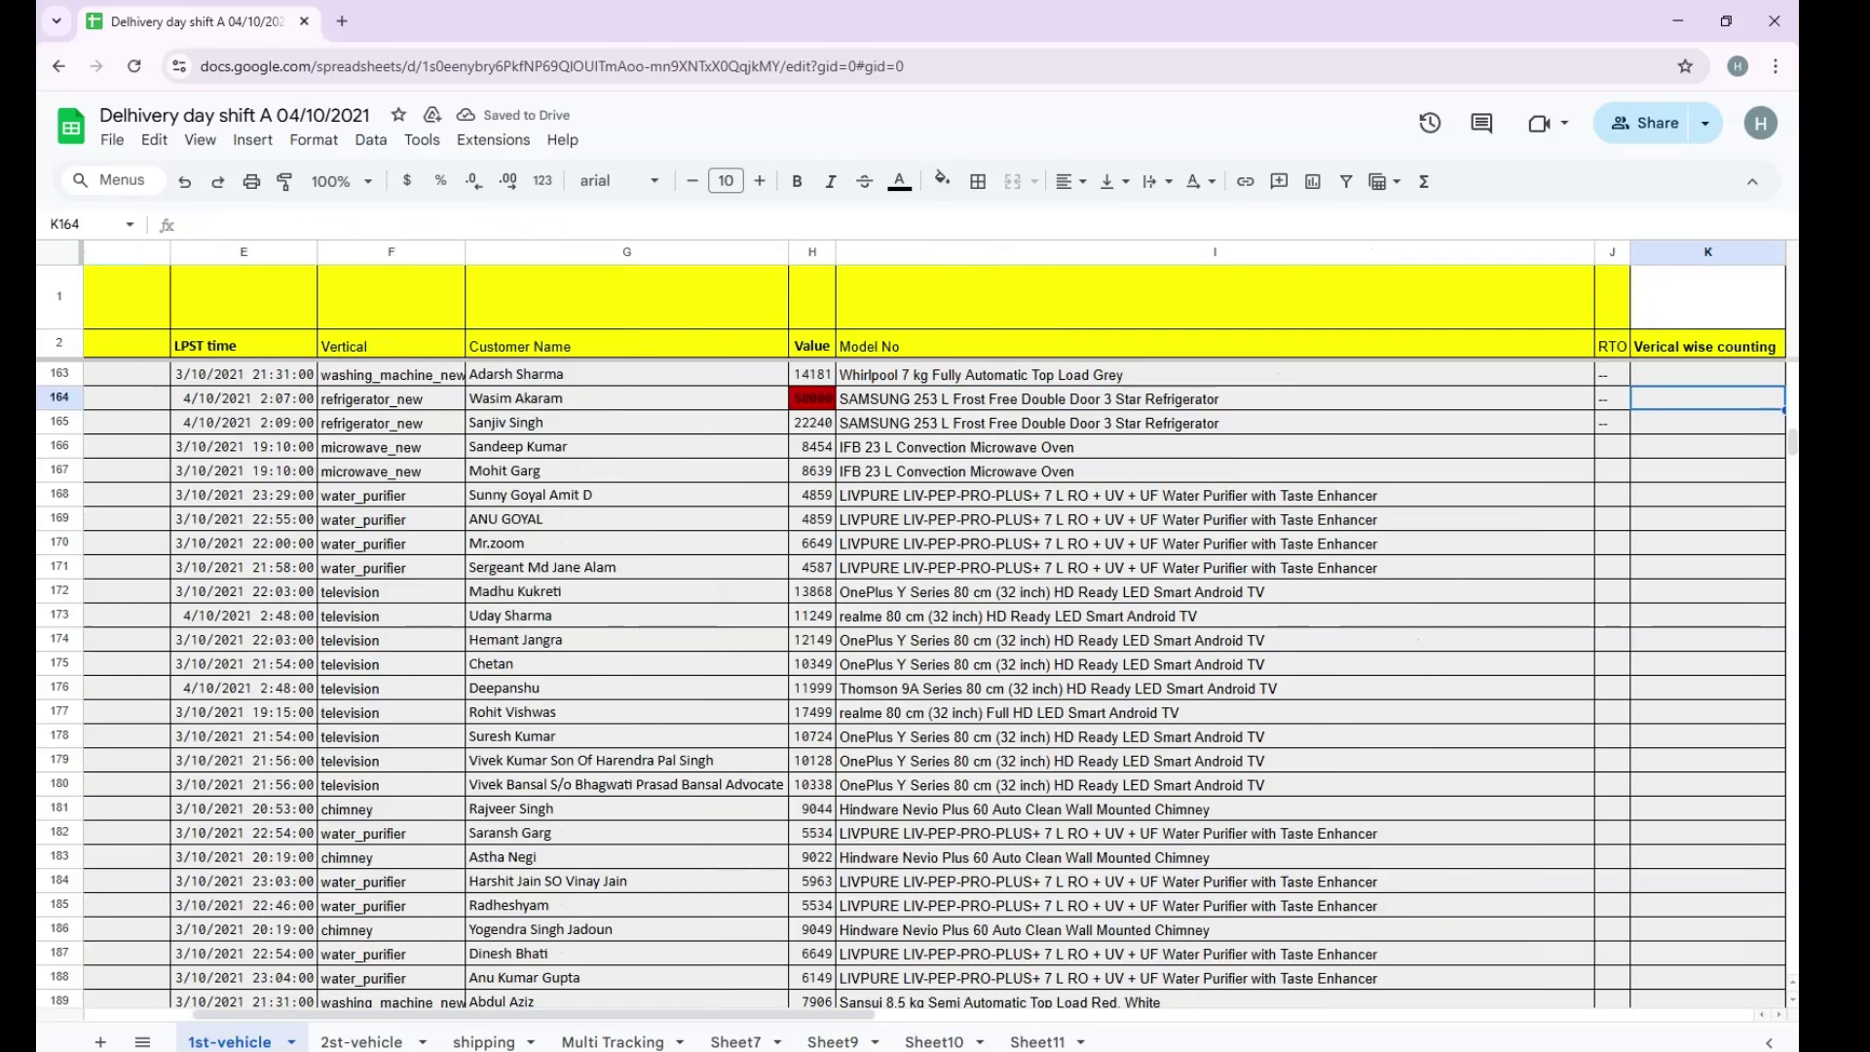
{"action": "key", "text": "Left"}
{"action": "key", "text": "Up"}
{"action": "key", "text": "Up"}
{"action": "key", "text": "Up"}
{"action": "key", "text": "Up"}
{"action": "key", "text": "Up"}
{"action": "key", "text": "Up"}
{"action": "key", "text": "Up"}
{"action": "key", "text": "Up"}
{"action": "key", "text": "Up"}
{"action": "key", "text": "Up"}
{"action": "key", "text": "Up"}
{"action": "key", "text": "Up"}
{"action": "key", "text": "Up"}
{"action": "key", "text": "Up"}
{"action": "key", "text": "Up"}
{"action": "key", "text": "Up"}
{"action": "key", "text": "Up"}
{"action": "key", "text": "Up"}
{"action": "key", "text": "Up"}
{"action": "key", "text": "Up"}
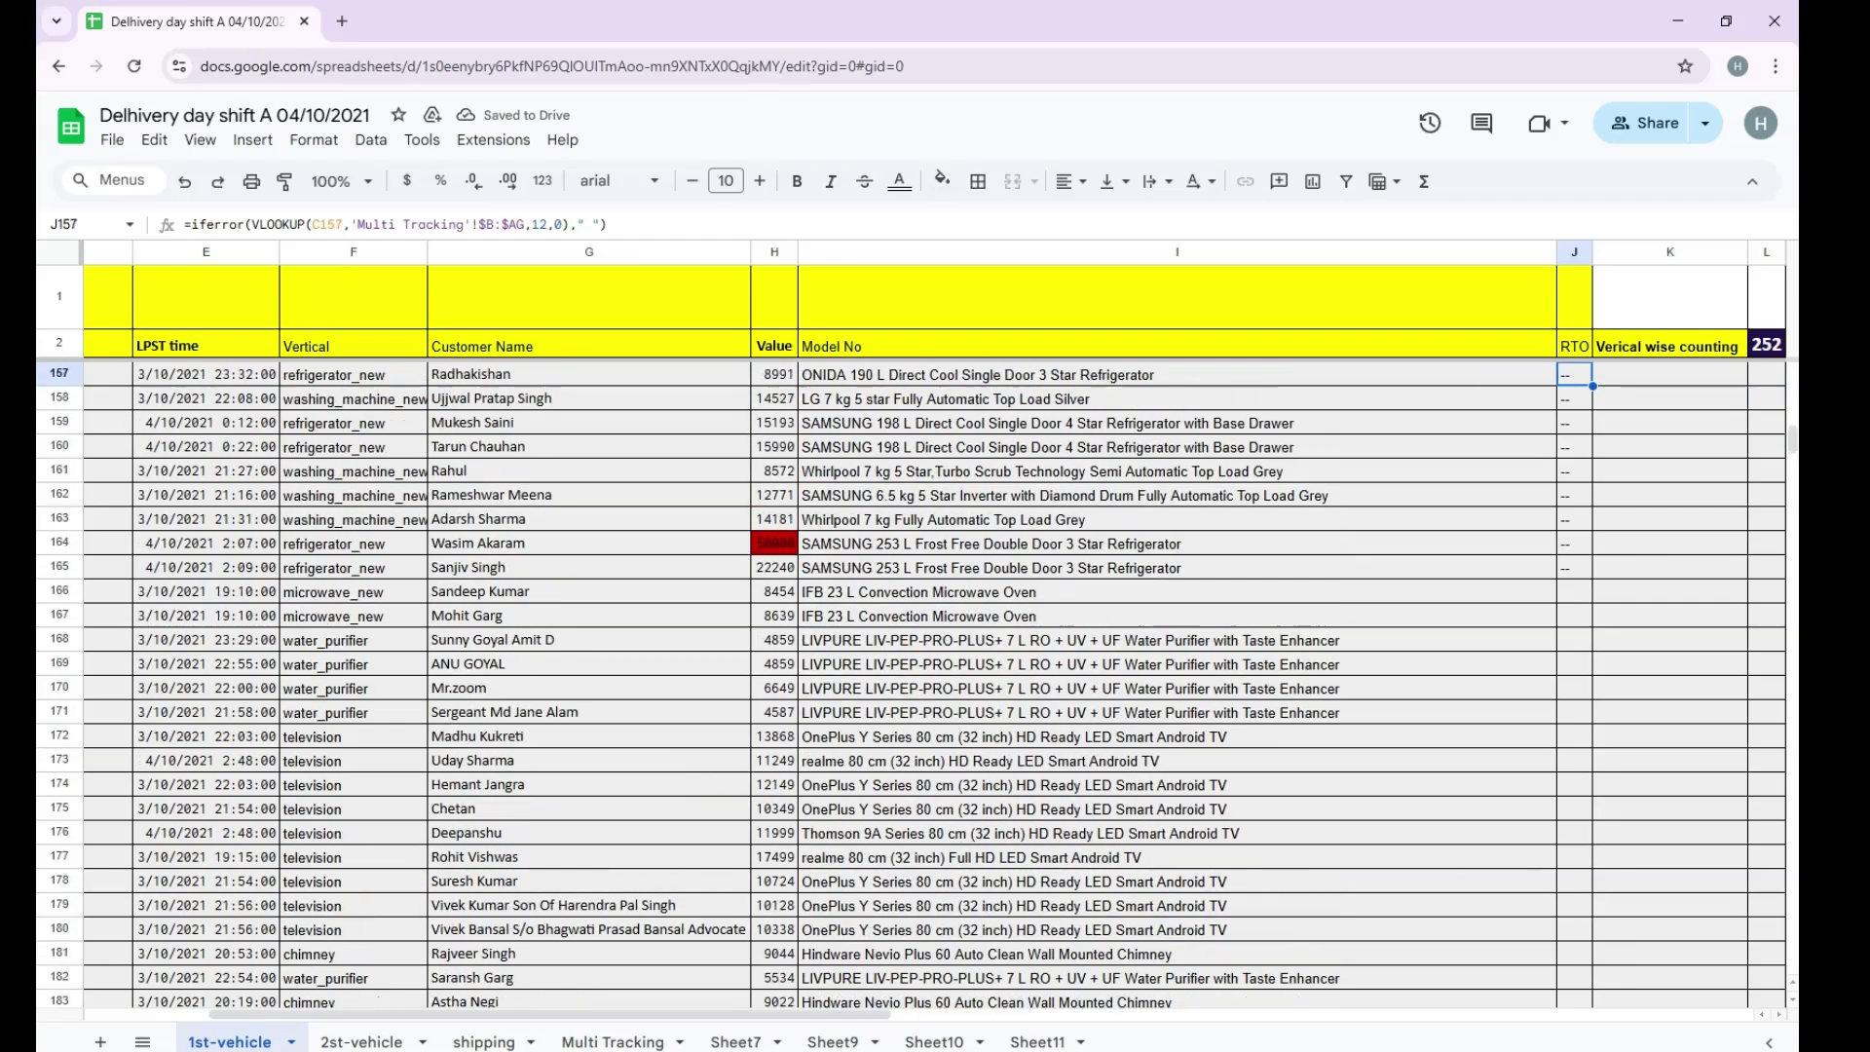
{"action": "key", "text": "Down"}
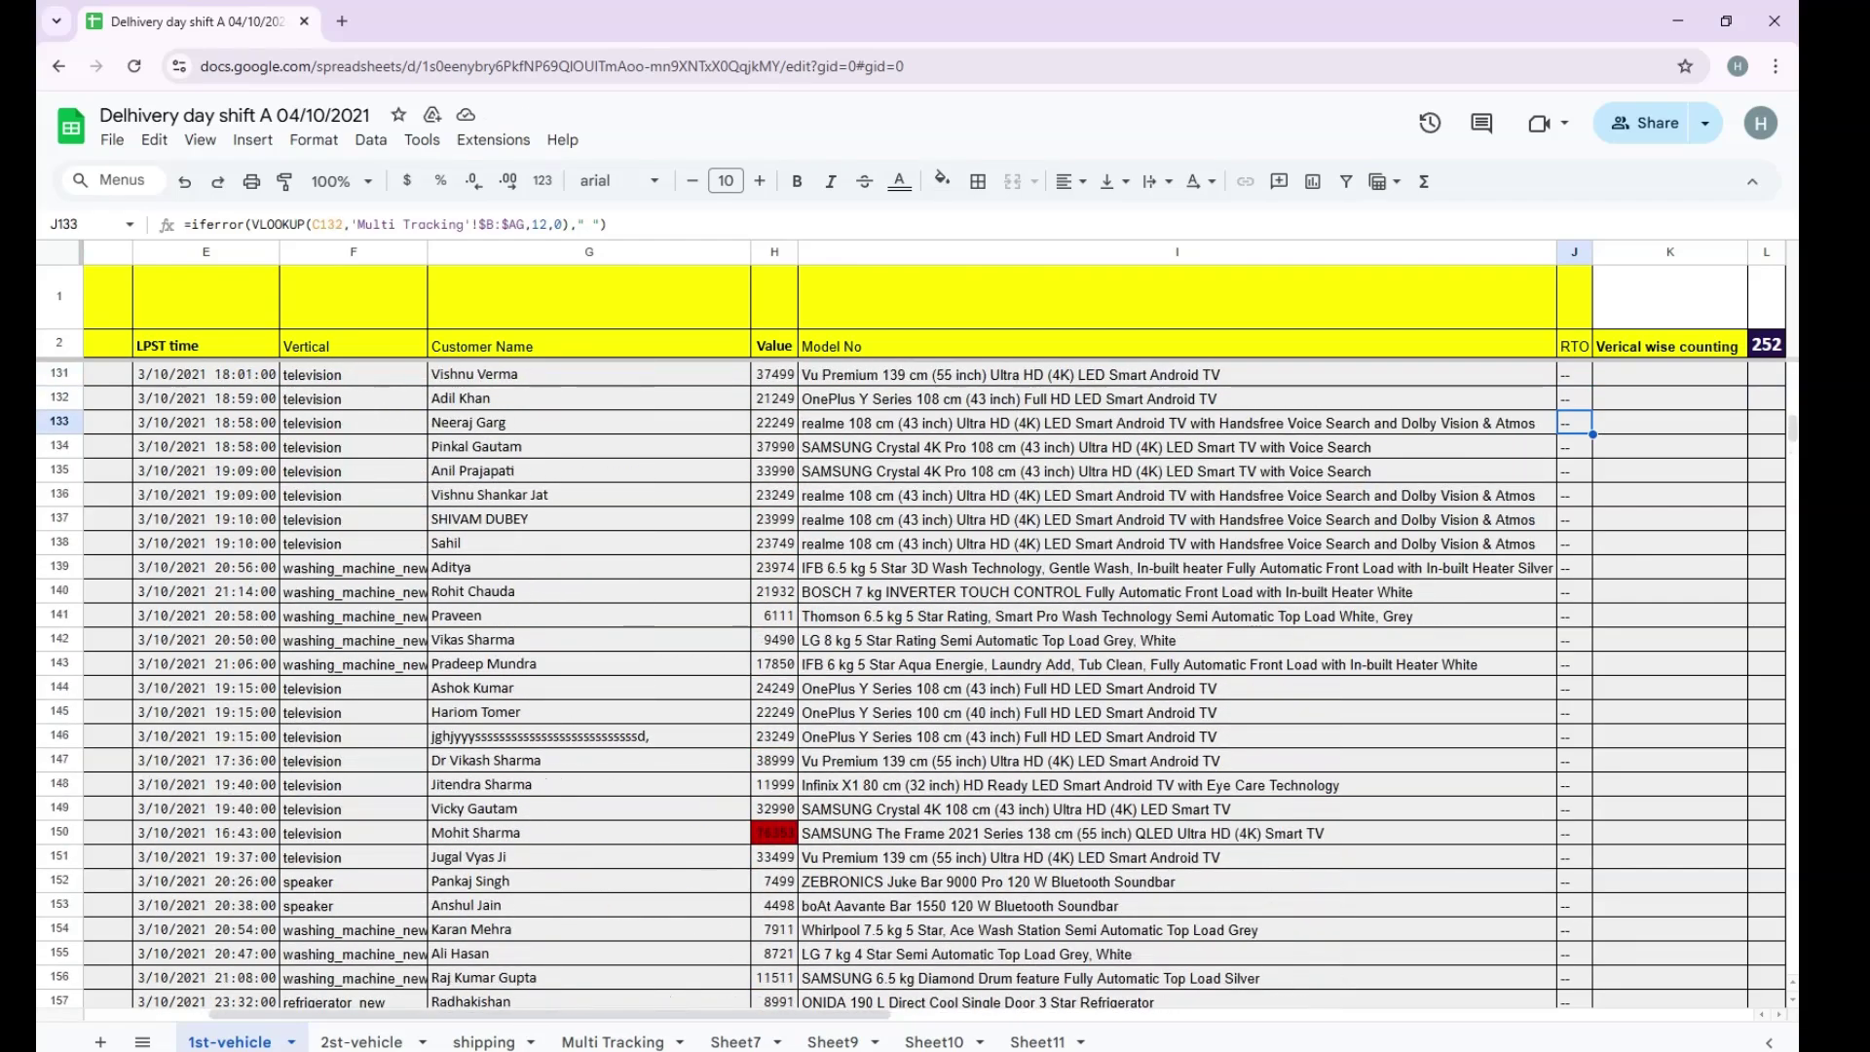
{"action": "type", "text": "appr"}
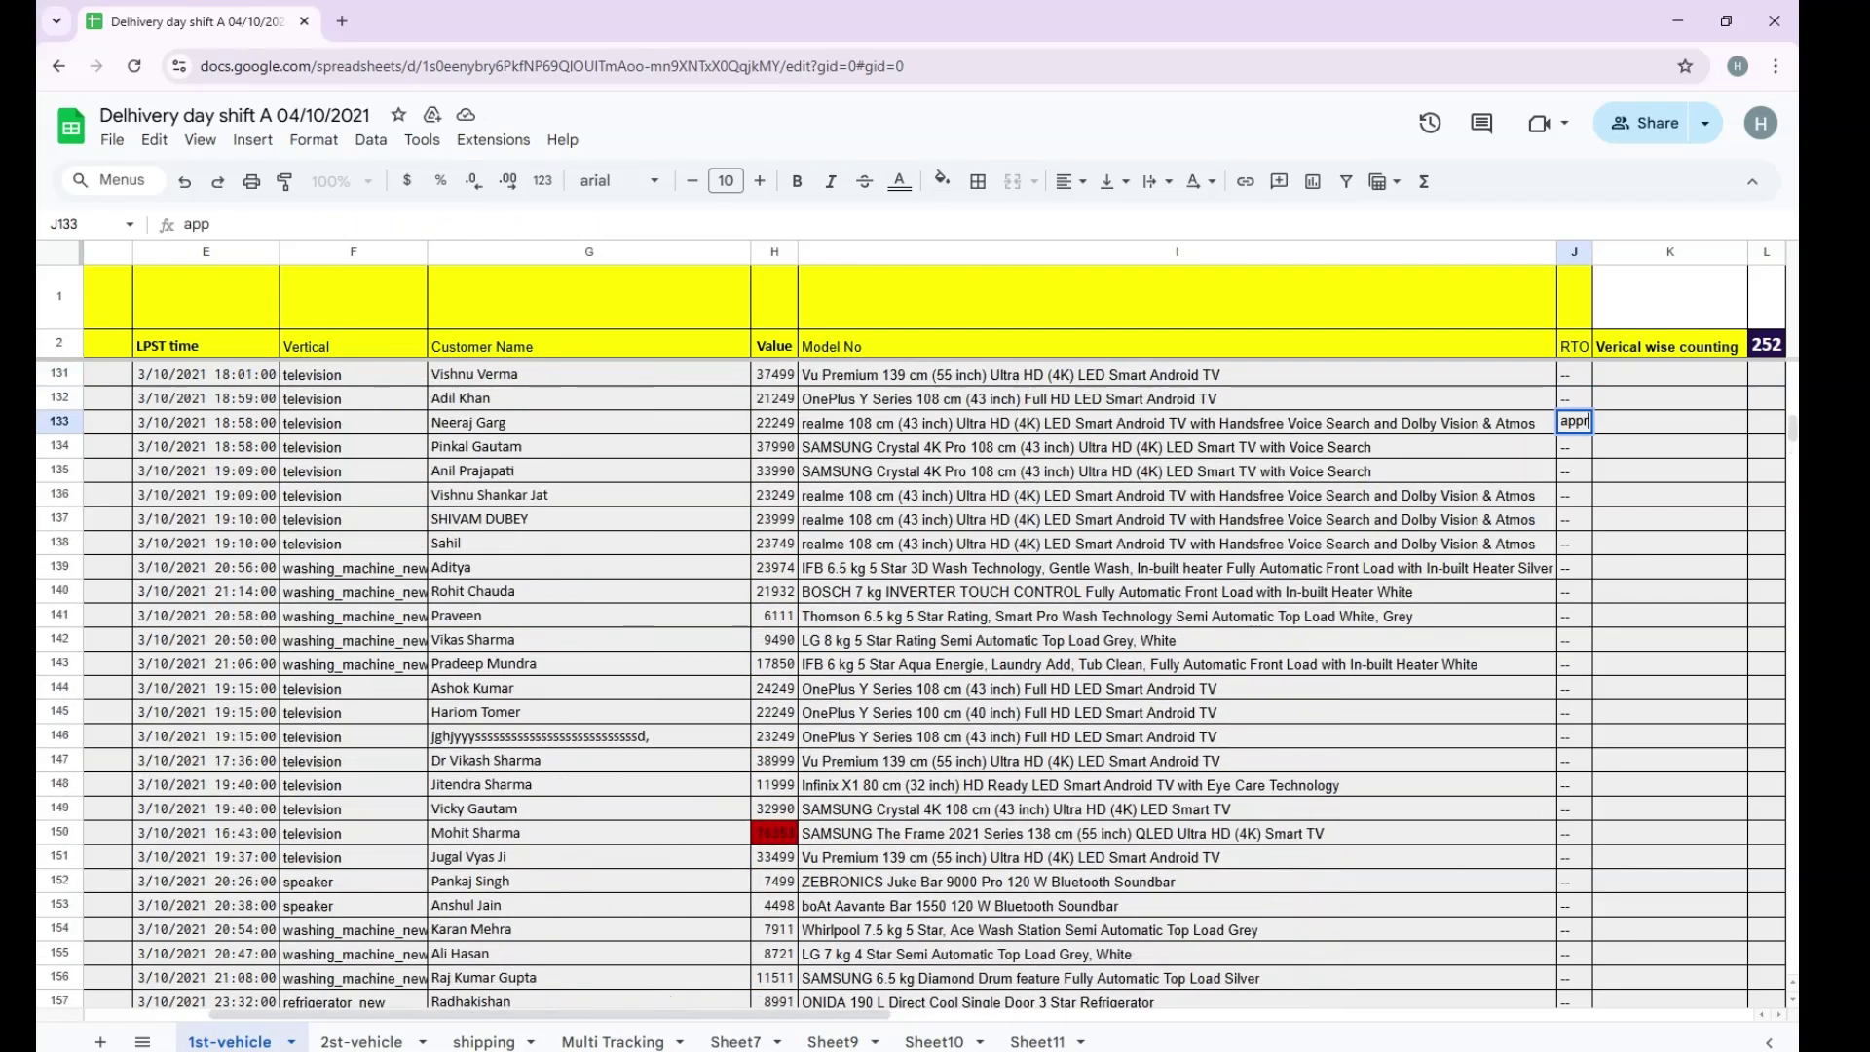
{"action": "type", "text": "oved"}
{"action": "key", "text": "Return"}
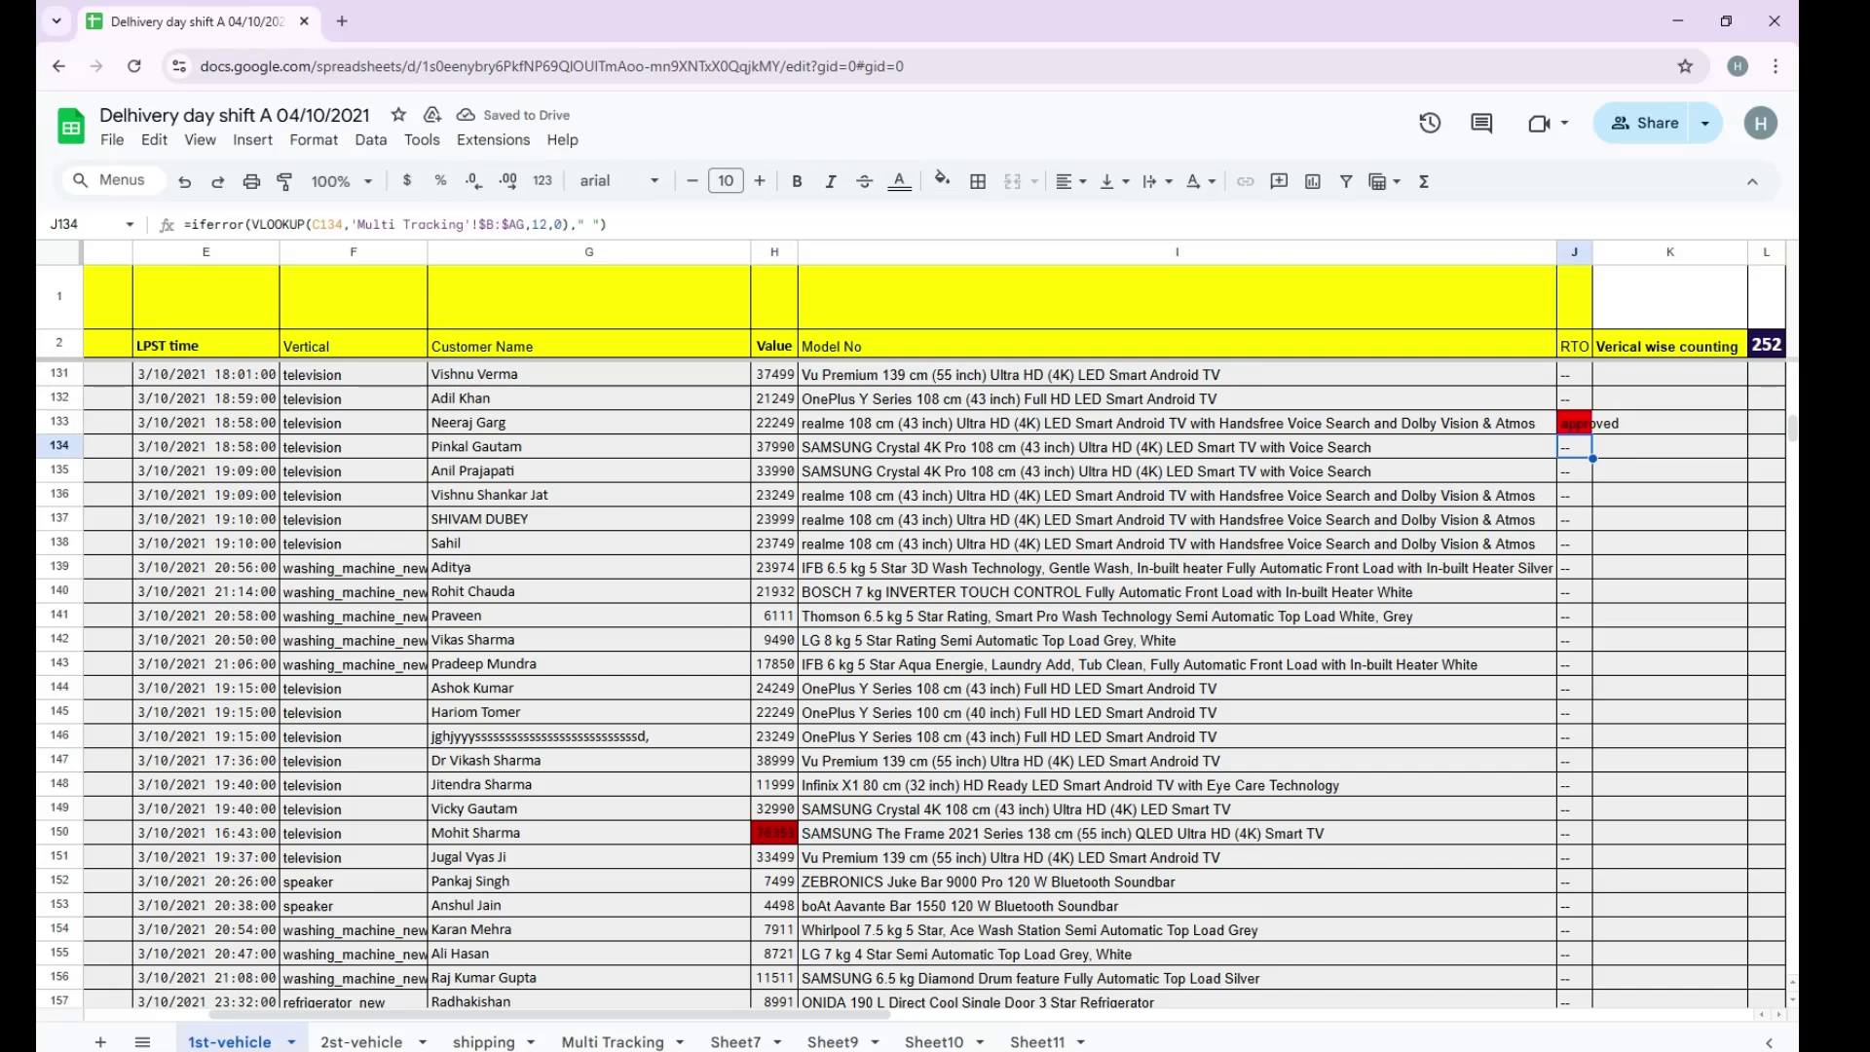
Return to the start of the sheet and review the first entries in the Tracking ID column.
{"action": "key", "text": "ctrl+Up"}
{"action": "key", "text": "ctrl+Up"}
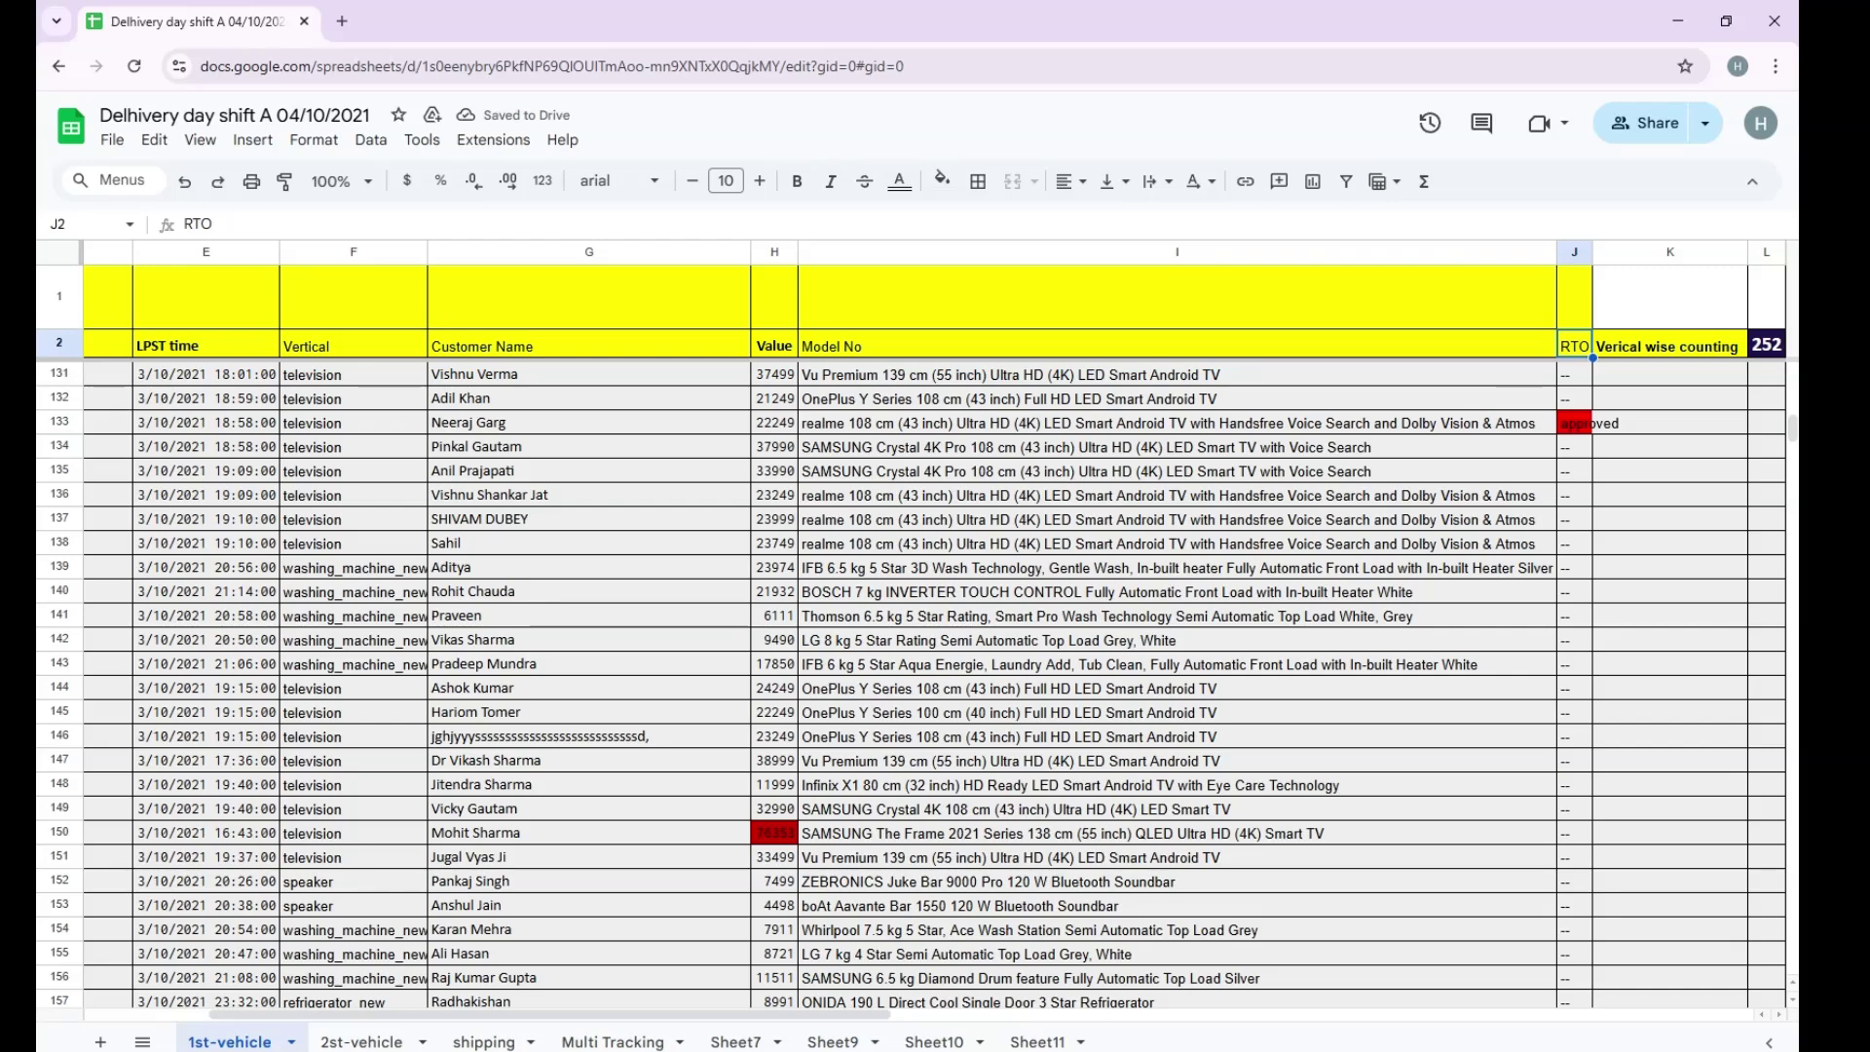
{"action": "key", "text": "ctrl+Left"}
{"action": "key", "text": "ctrl+Left"}
{"action": "key", "text": "Right"}
{"action": "key", "text": "Right"}
{"action": "key", "text": "Down"}
{"action": "key", "text": "Down"}
{"action": "key", "text": "Down"}
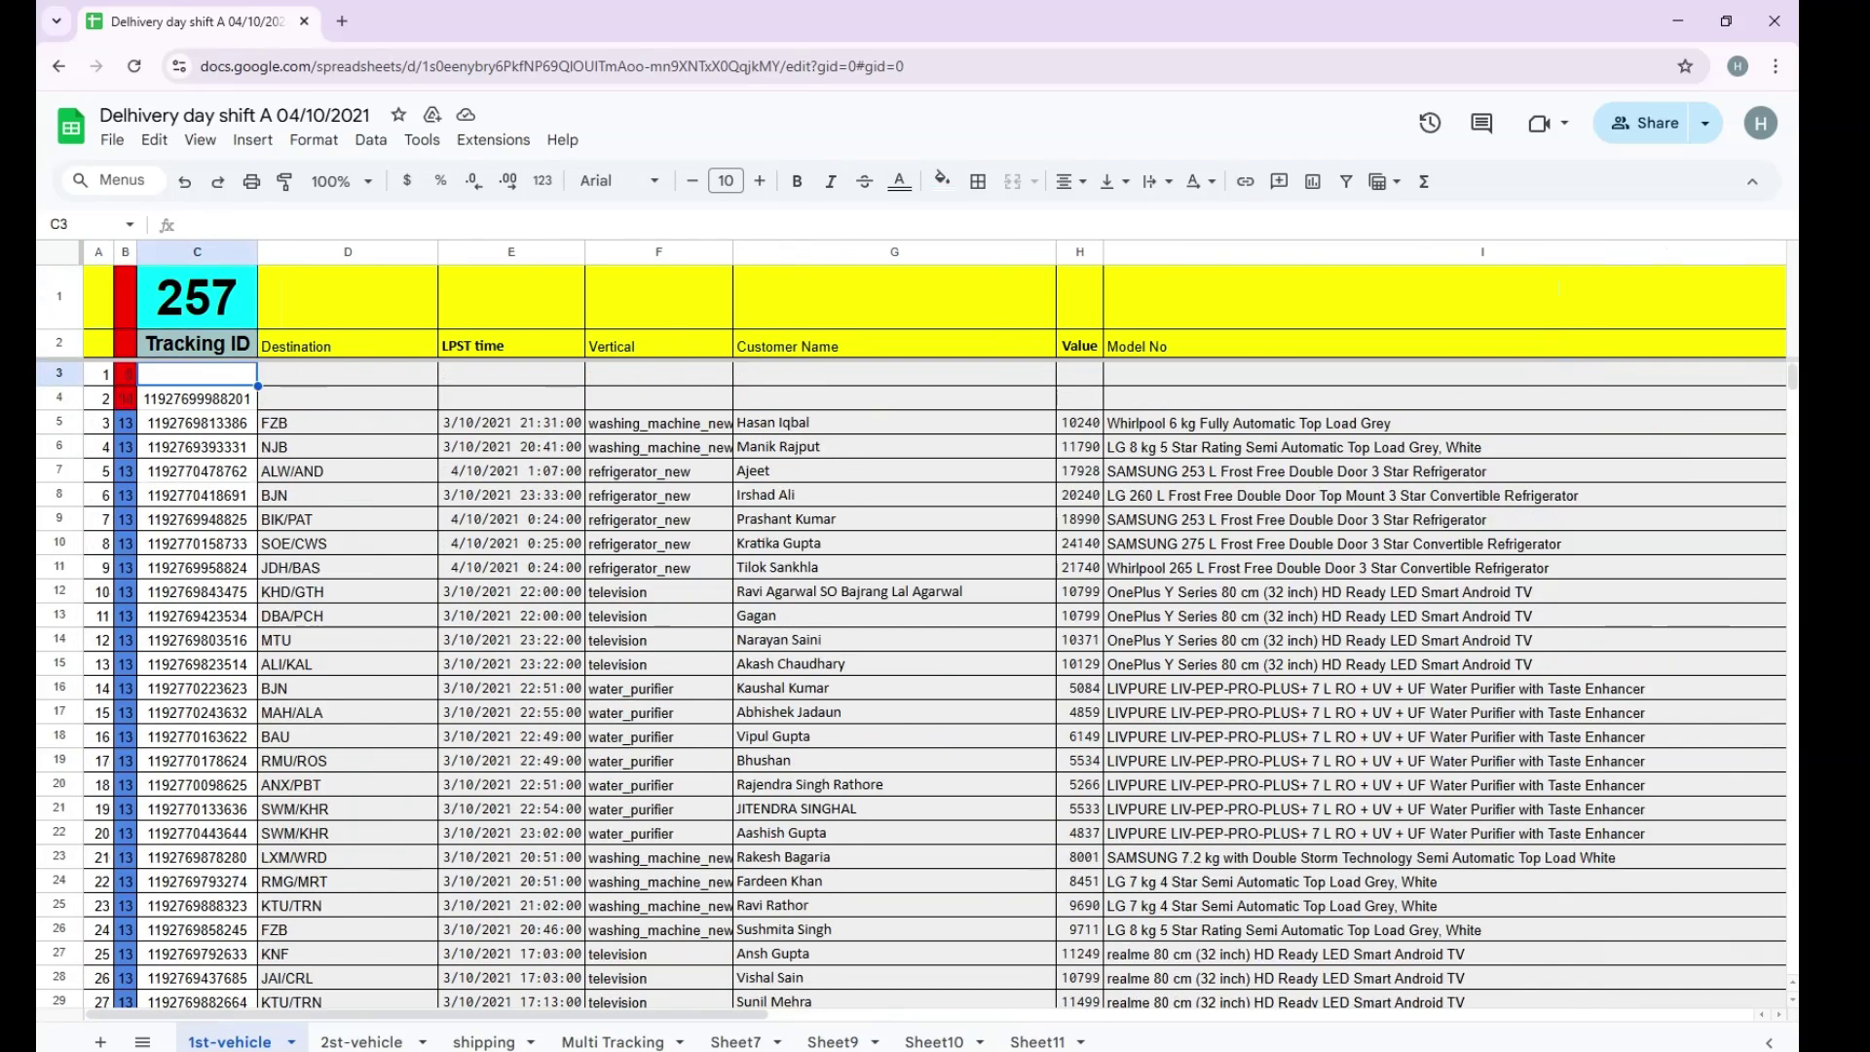
{"action": "key", "text": "Up"}
{"action": "key", "text": "Down"}
{"action": "key", "text": "Down"}
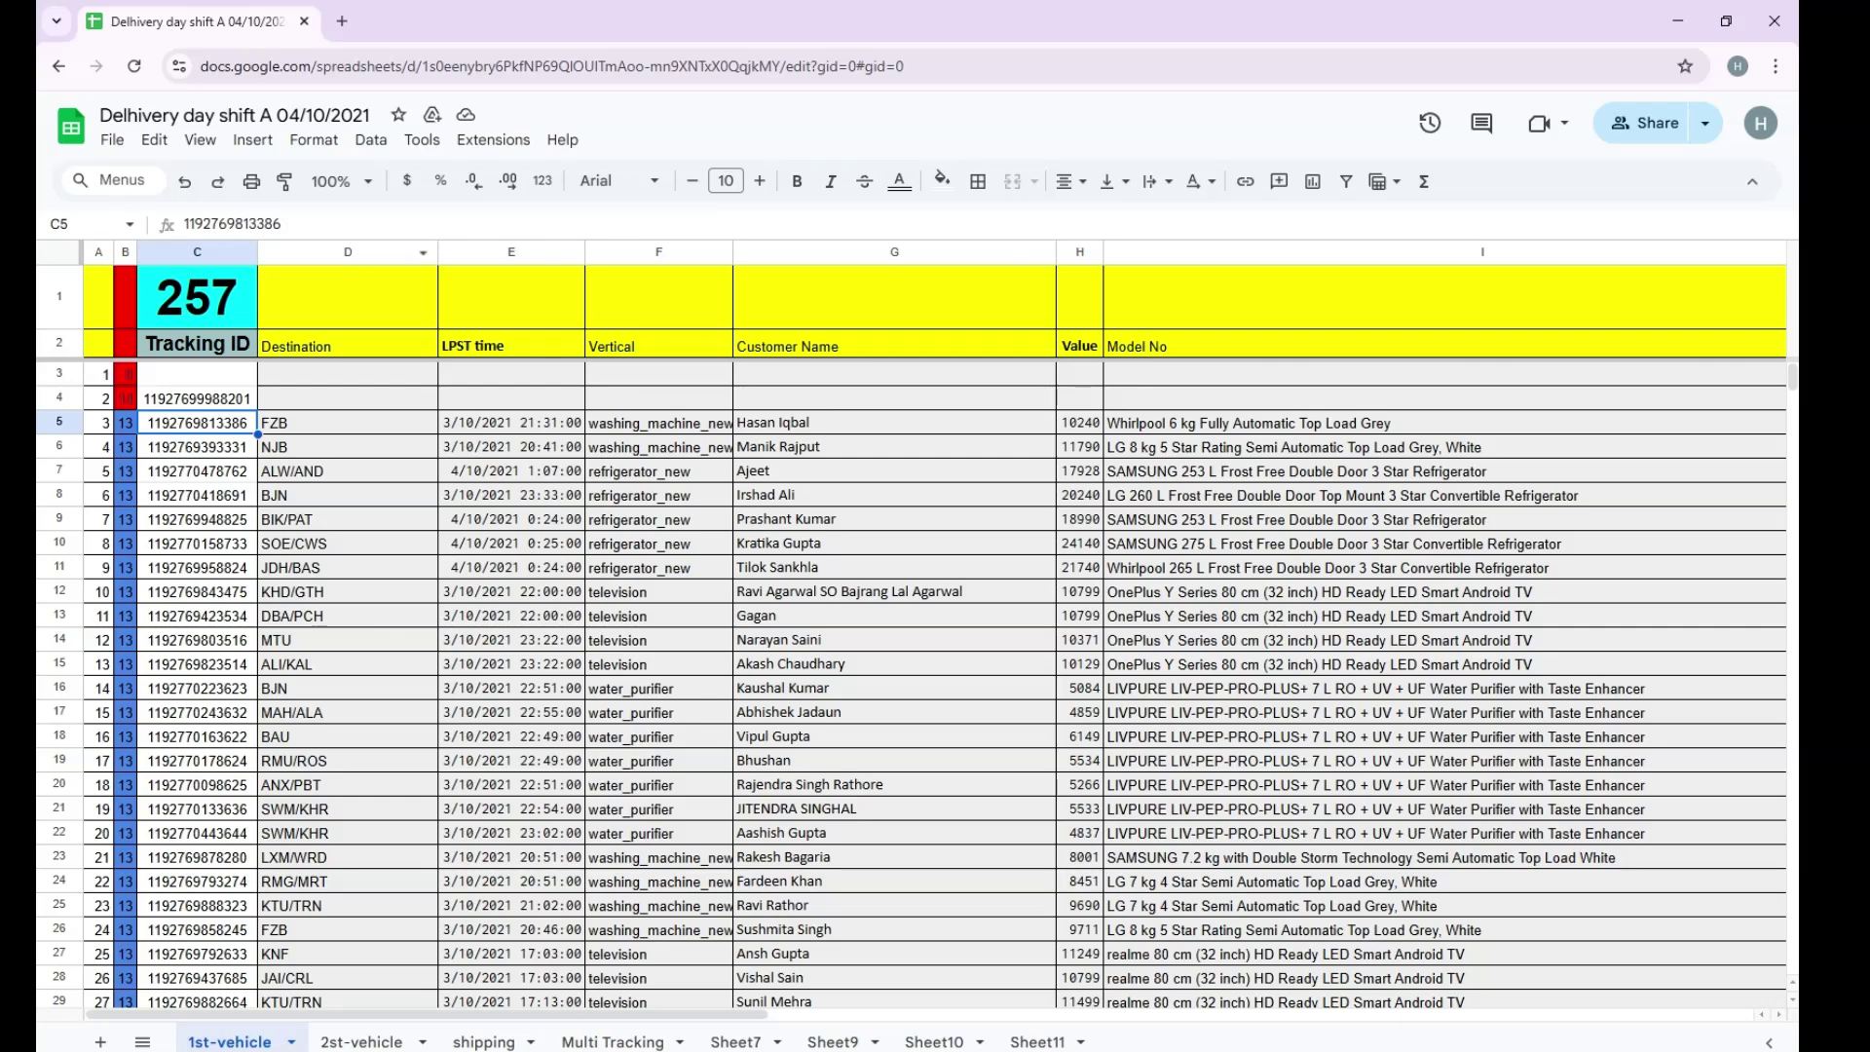
Insert one empty column to the left of the Destination column.
{"action": "left_click", "coordinate": [347, 252]}
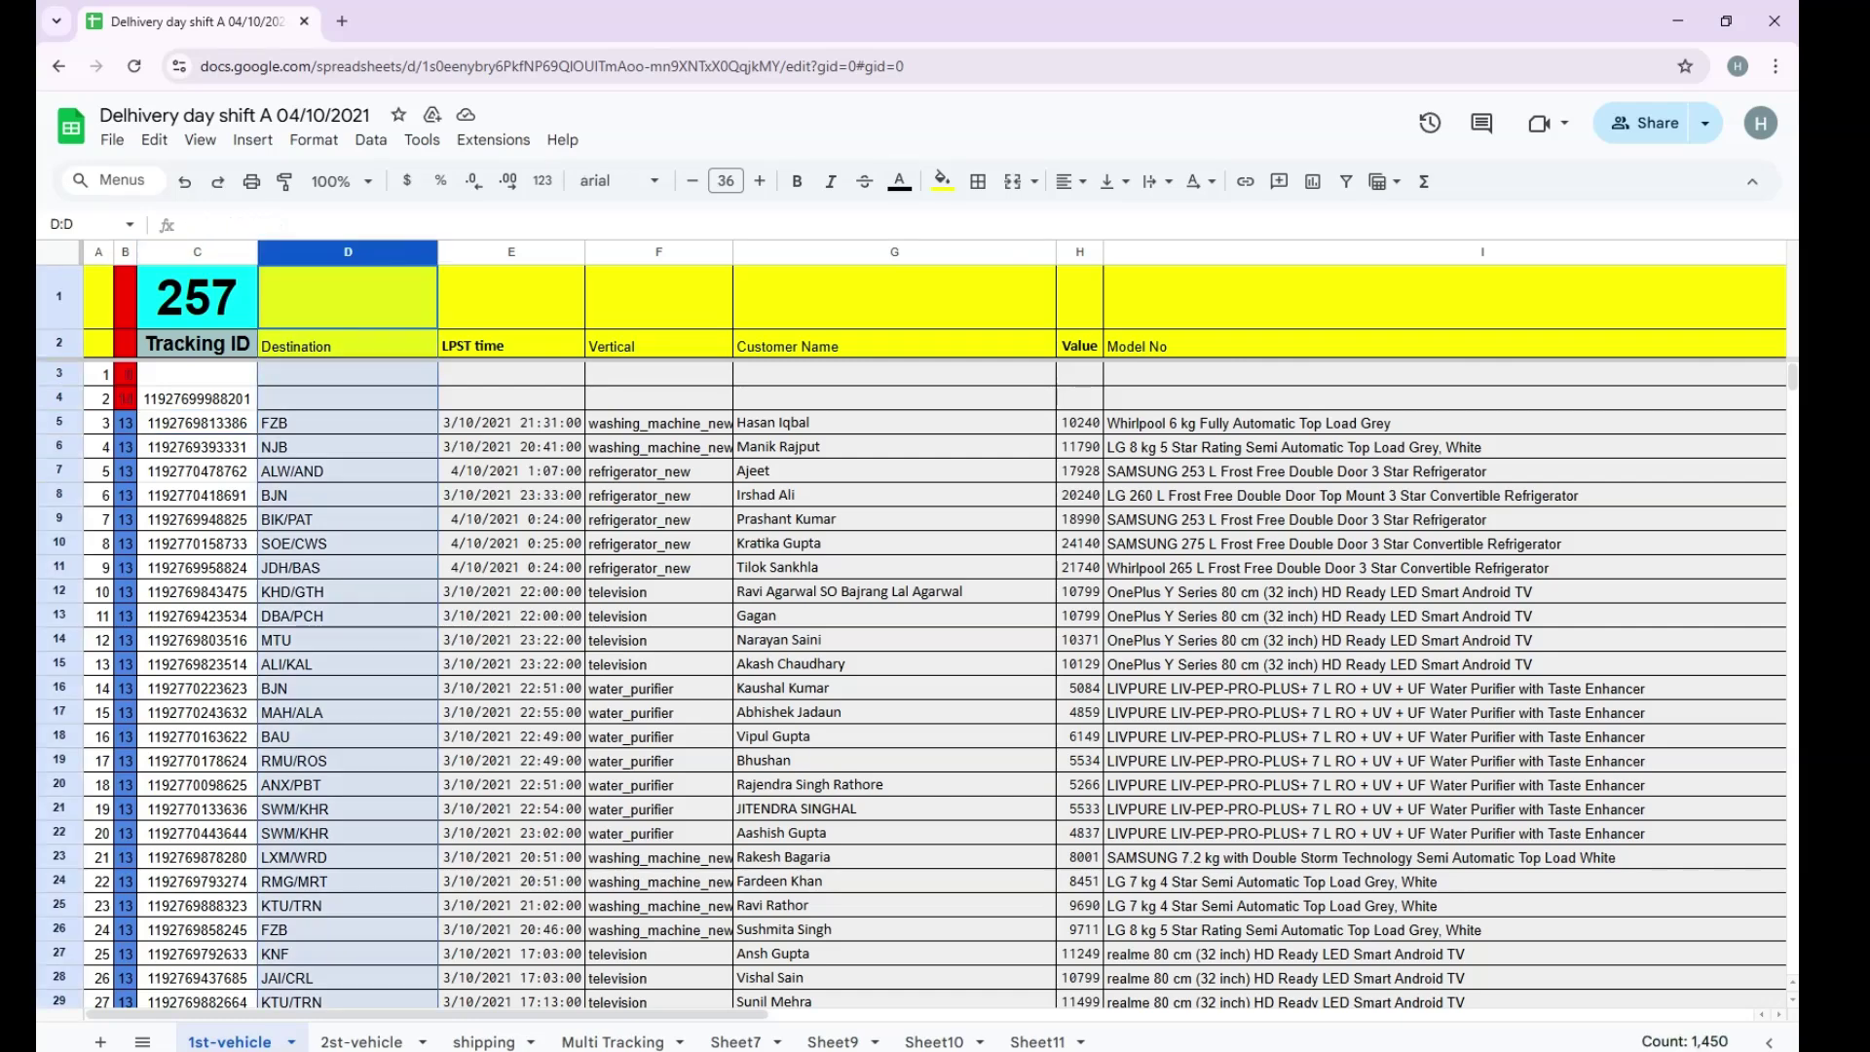
{"action": "right_click", "coordinate": [347, 253]}
{"action": "left_click", "coordinate": [332, 253]}
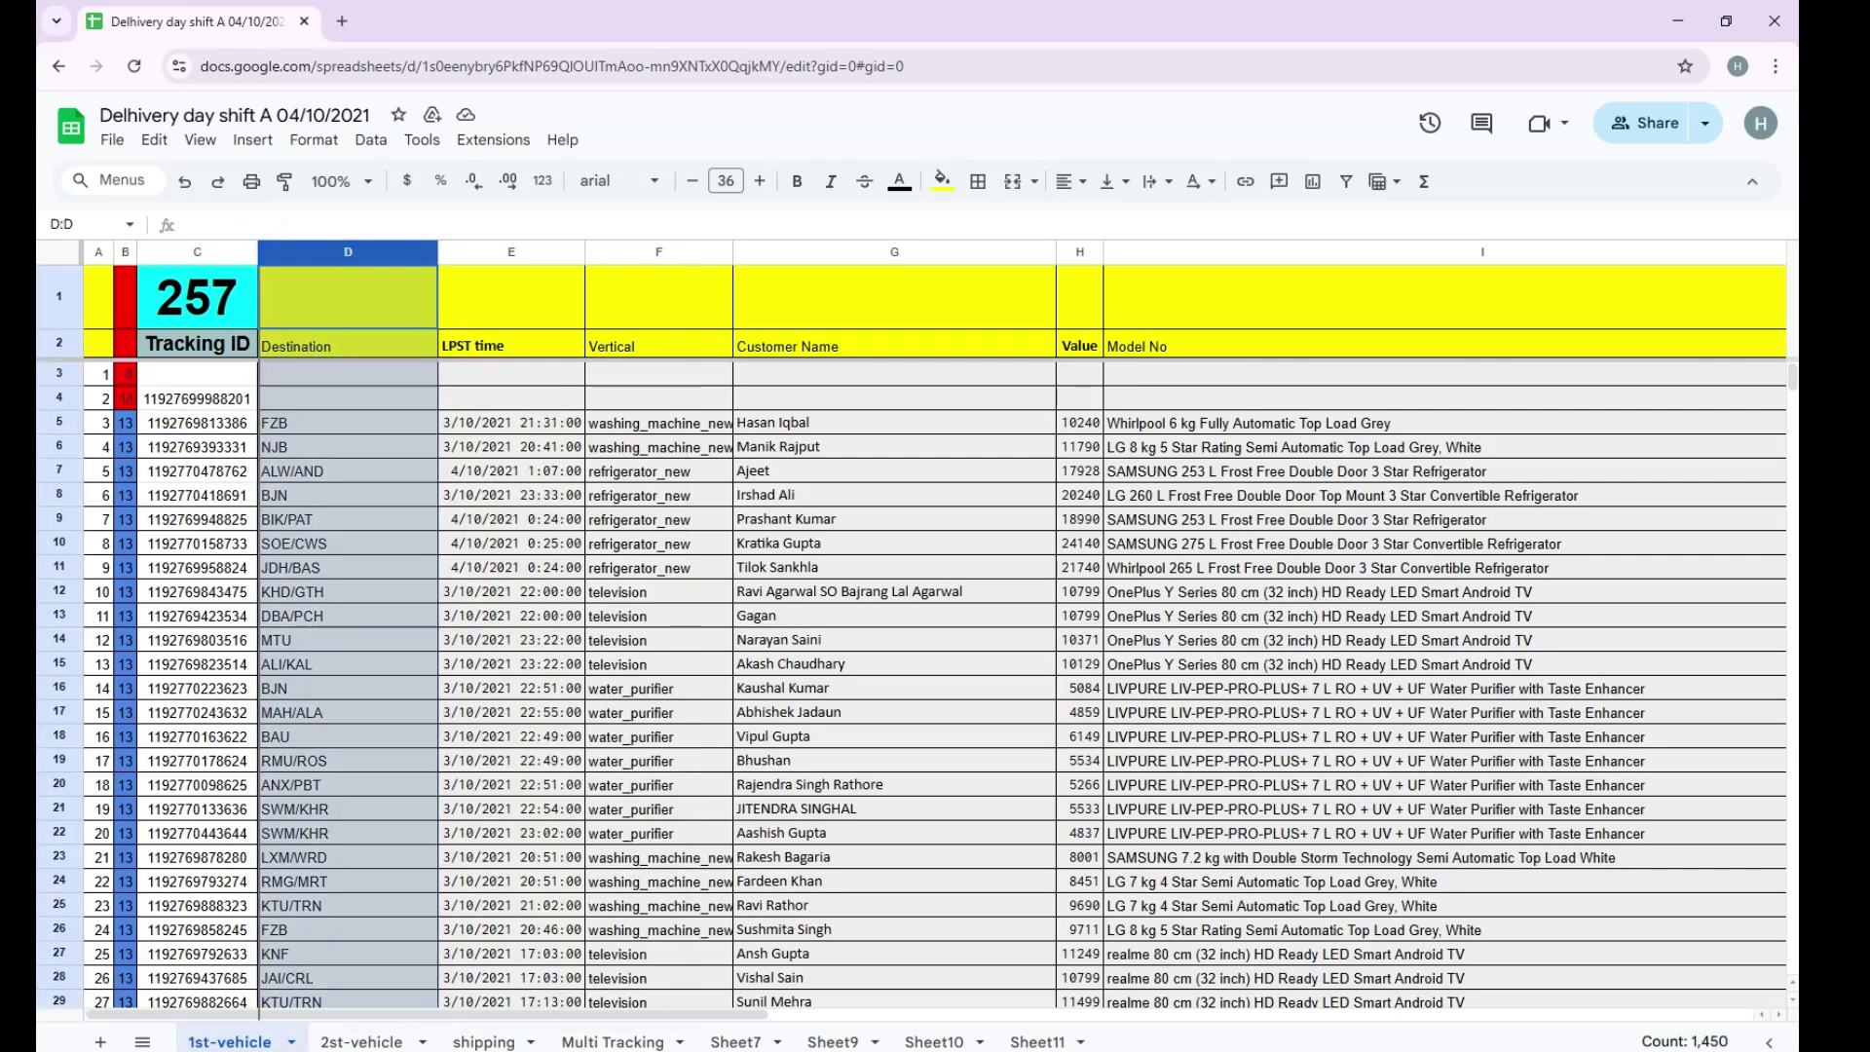
{"action": "right_click", "coordinate": [322, 253]}
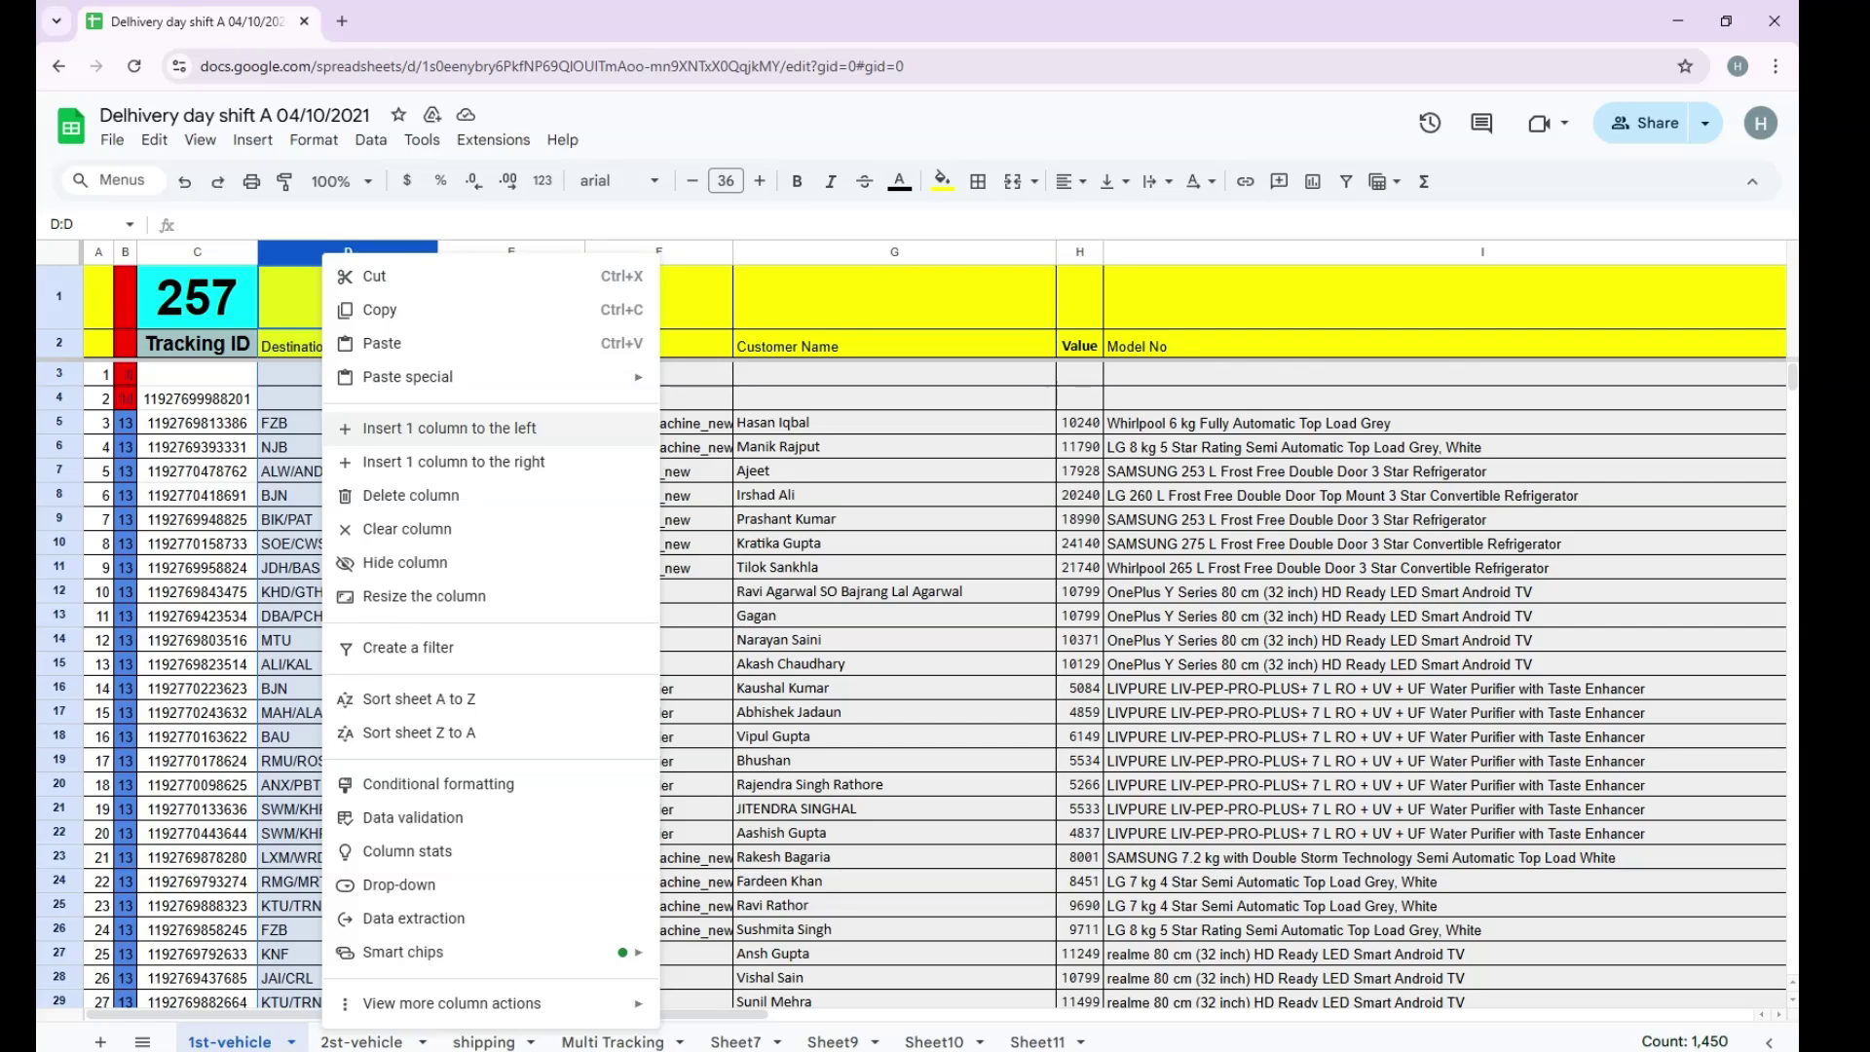
{"action": "left_click", "coordinate": [435, 428]}
Enter =LEN(C3) in cell D3 of the new column to count the characters of the tracking ID.
{"action": "left_click", "coordinate": [348, 398]}
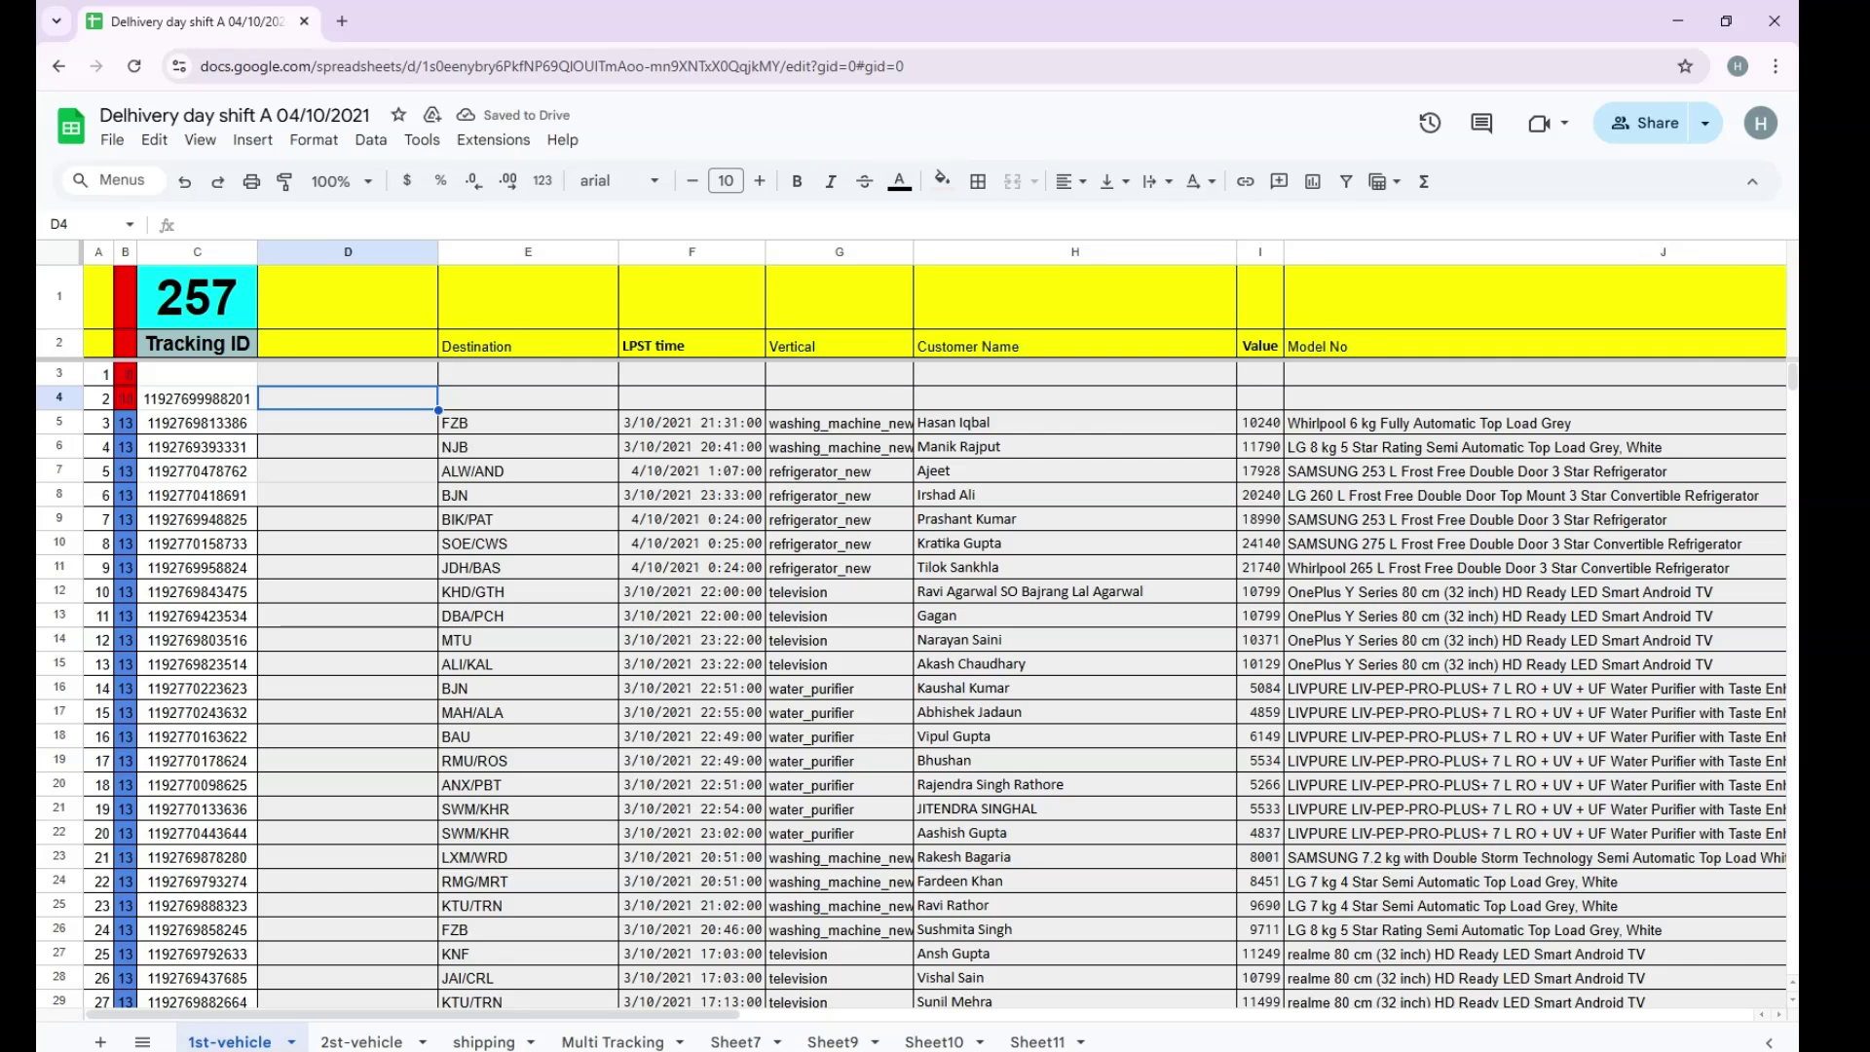
{"action": "left_click", "coordinate": [347, 374]}
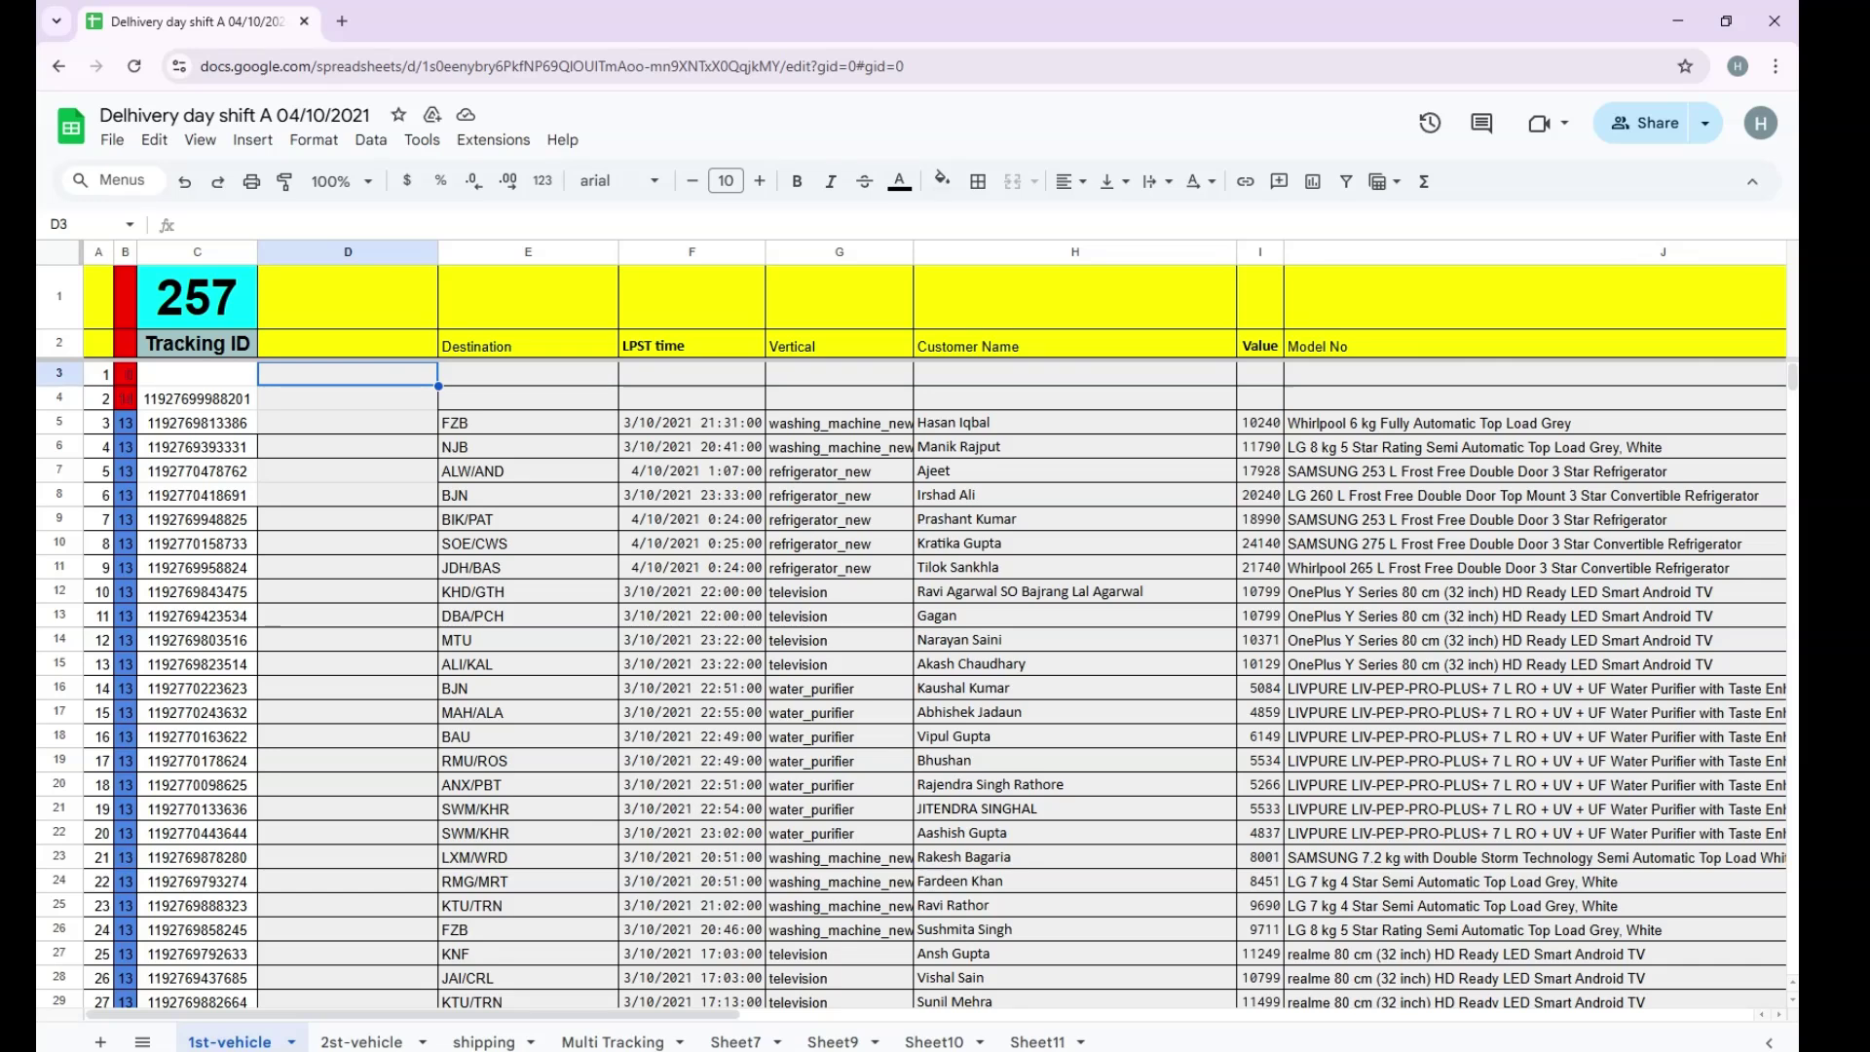
{"action": "type", "text": "=LEN("}
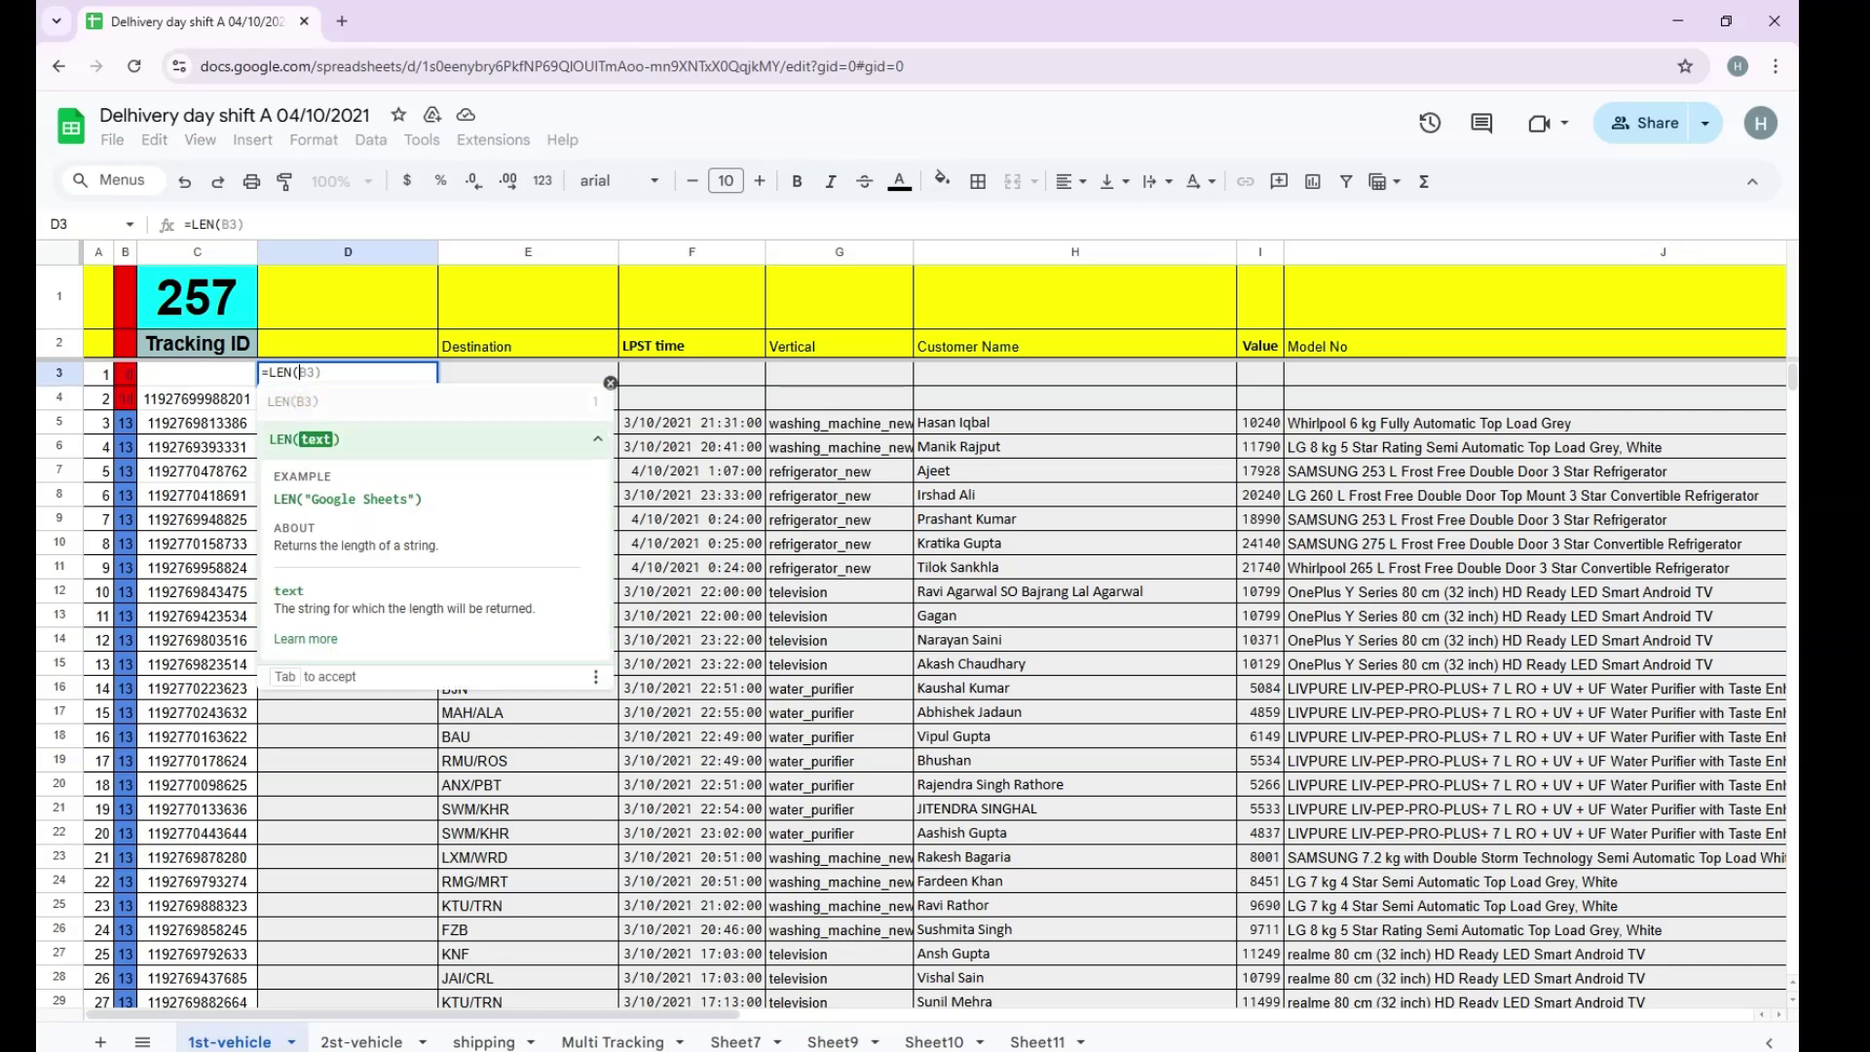
{"action": "key", "text": "Left"}
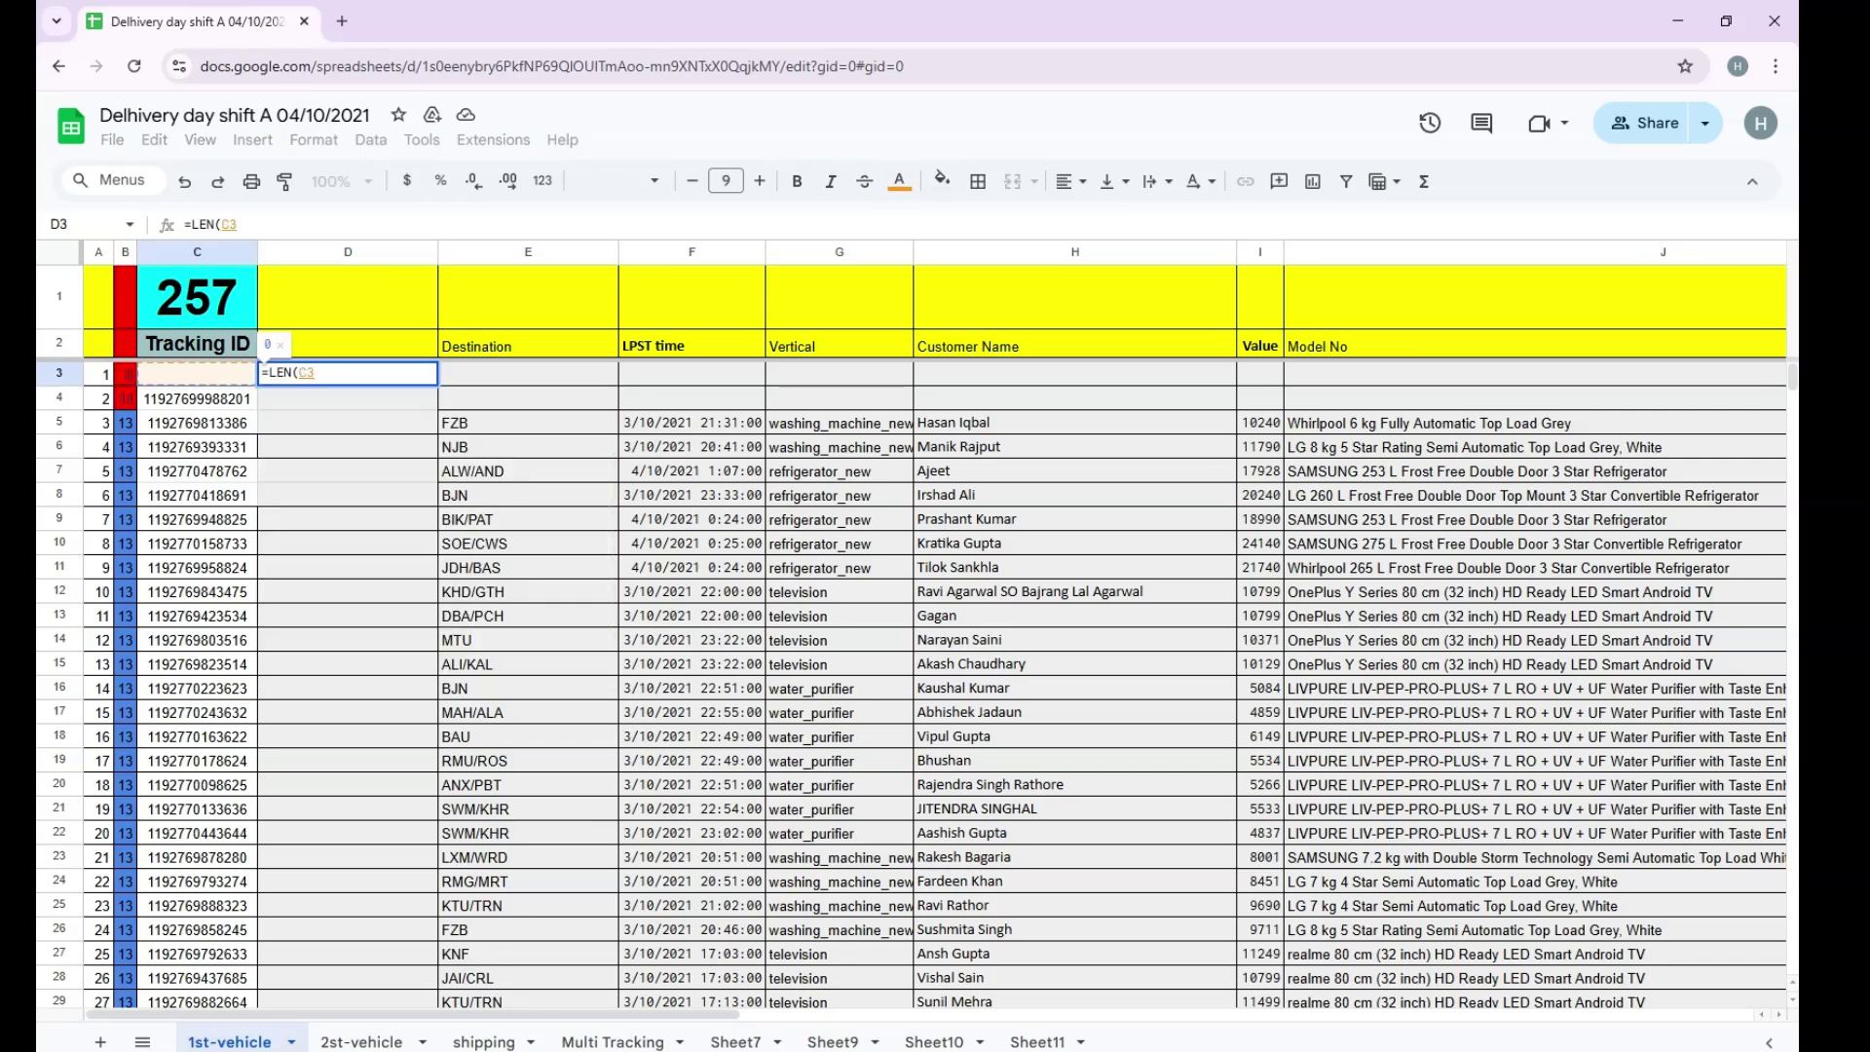
{"action": "key", "text": "Return"}
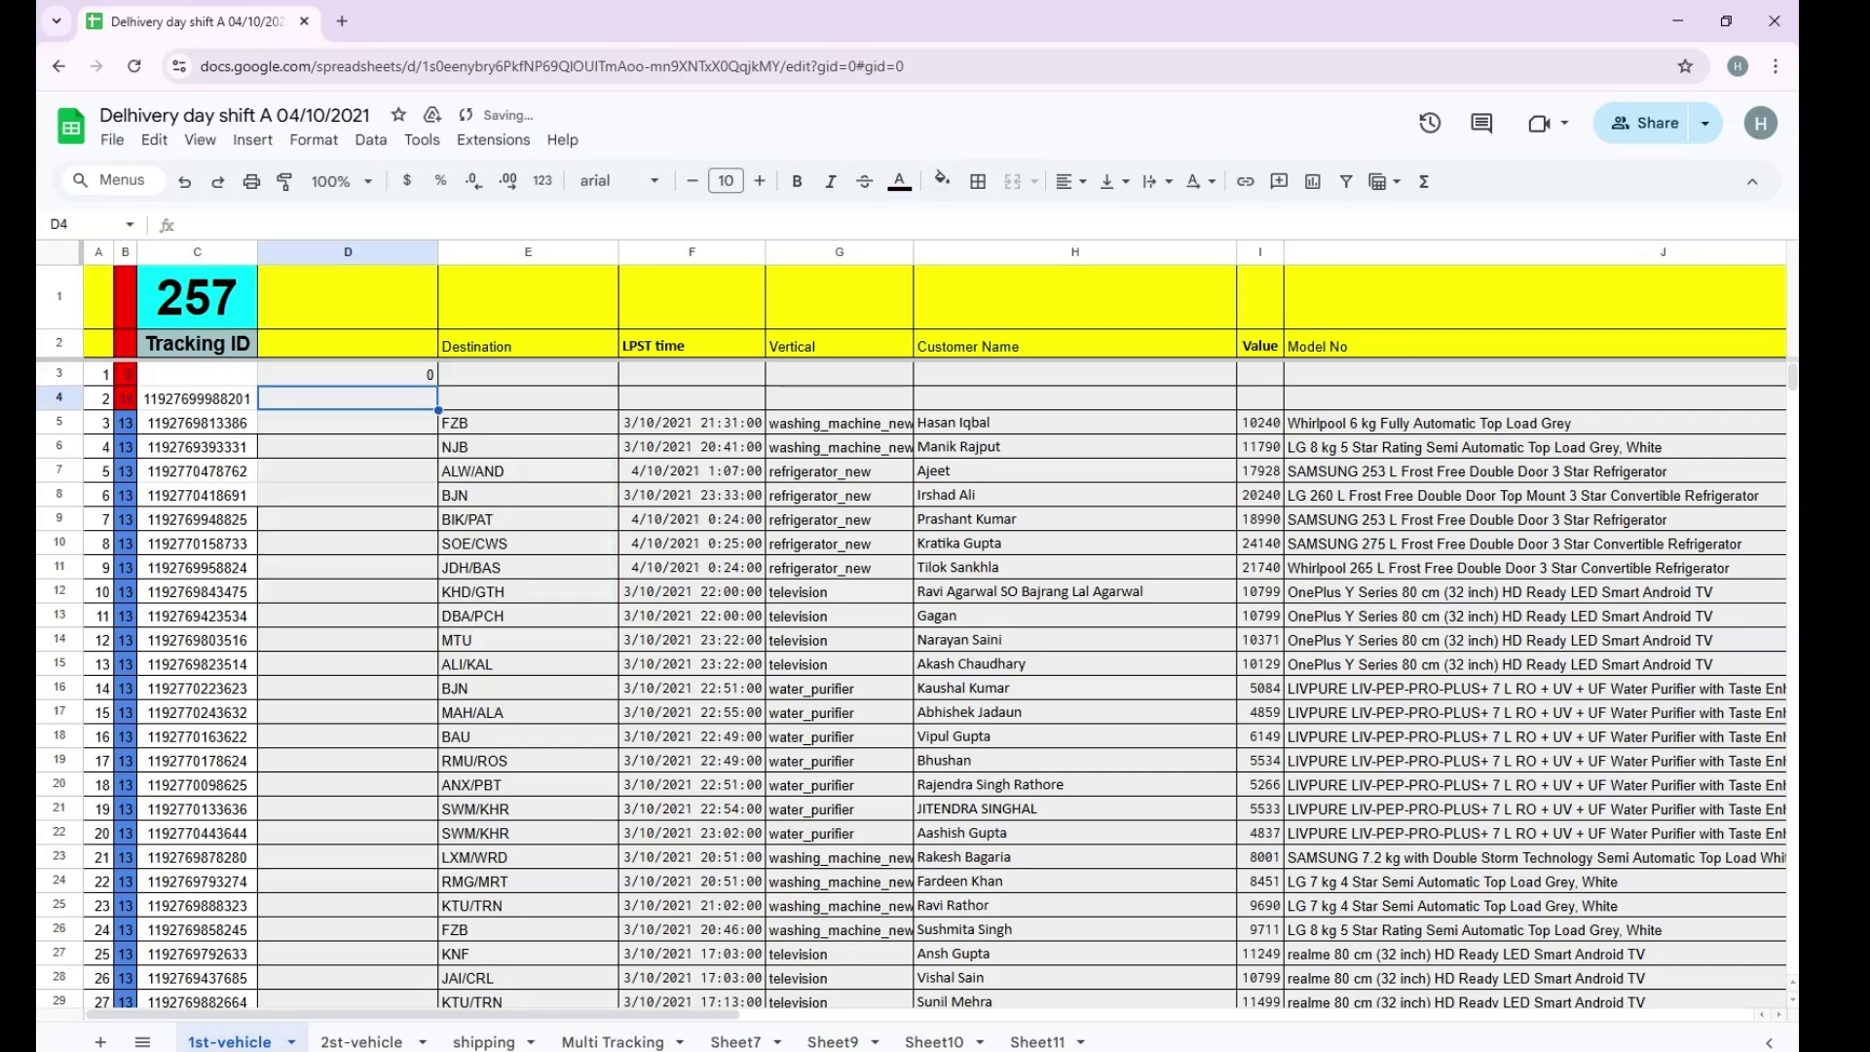
Fill the LEN formula from D3 down to D13 and fit column D's width to its contents.
{"action": "key", "text": "Up"}
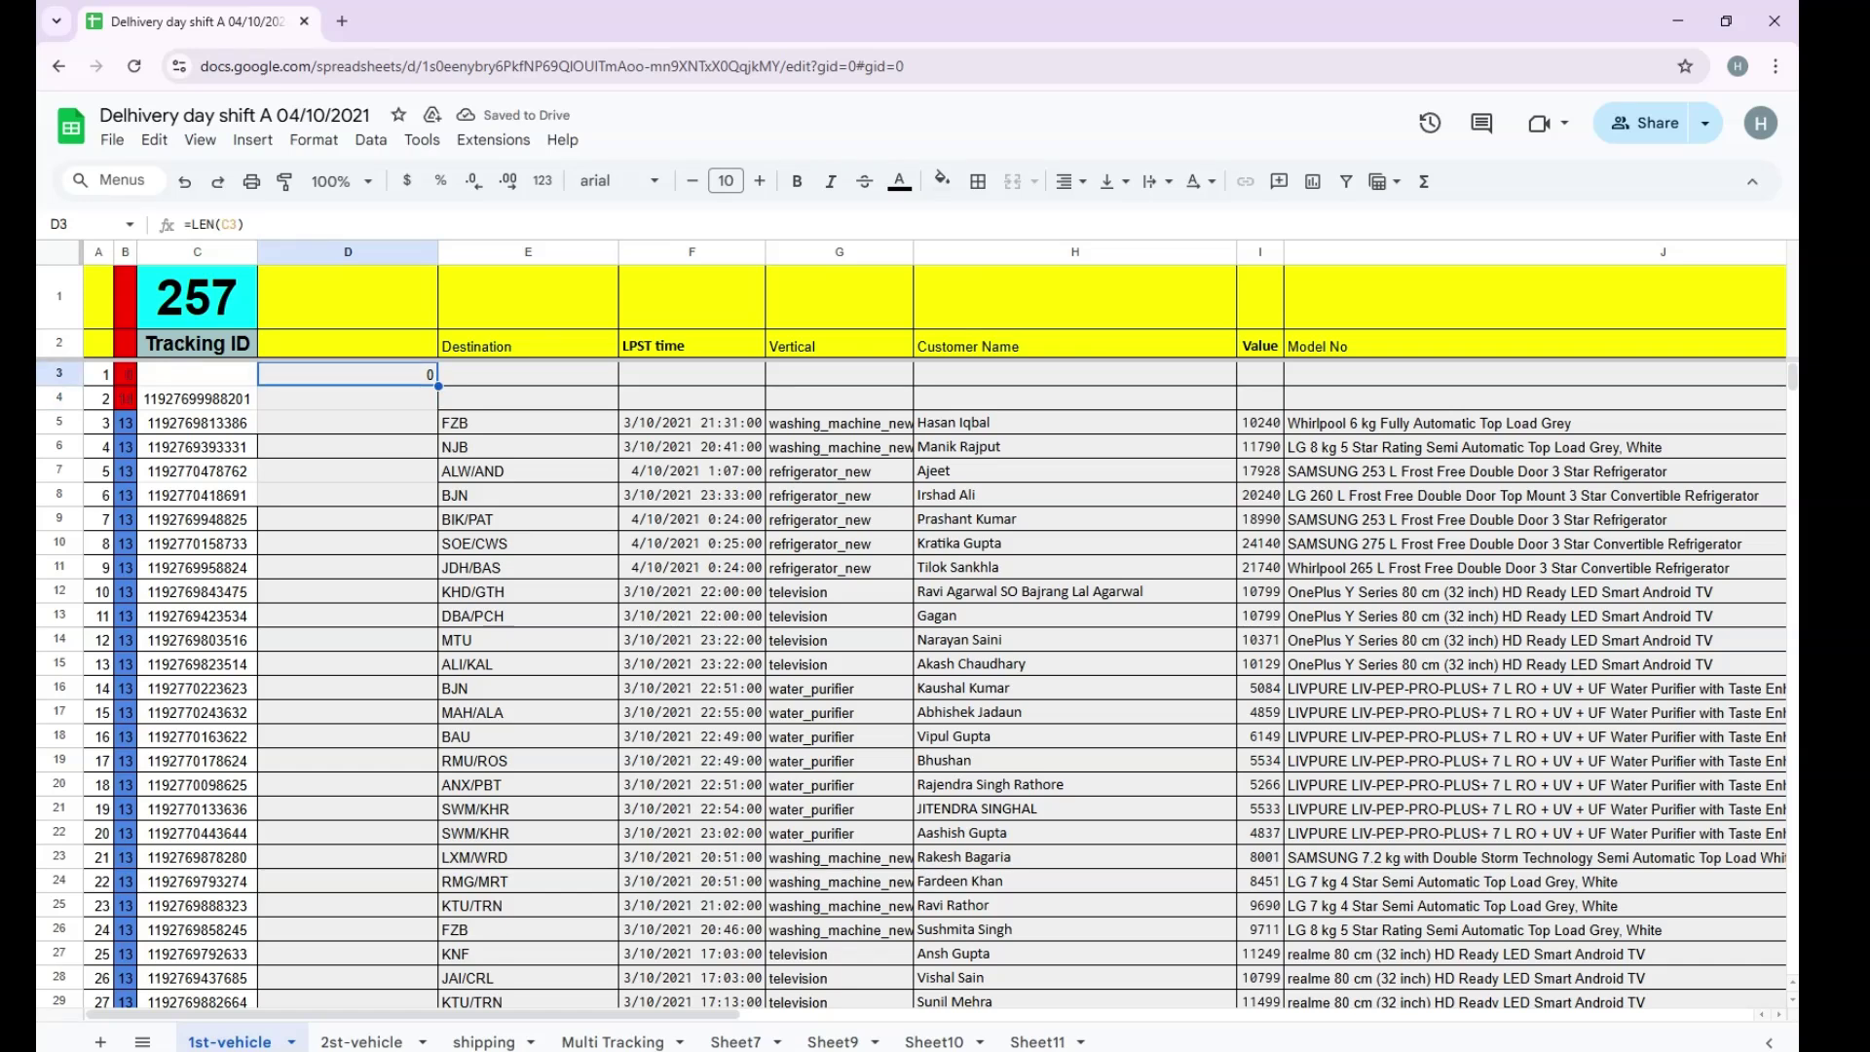
{"action": "left_click_drag", "start_coordinate": [439, 386], "coordinate": [439, 628]}
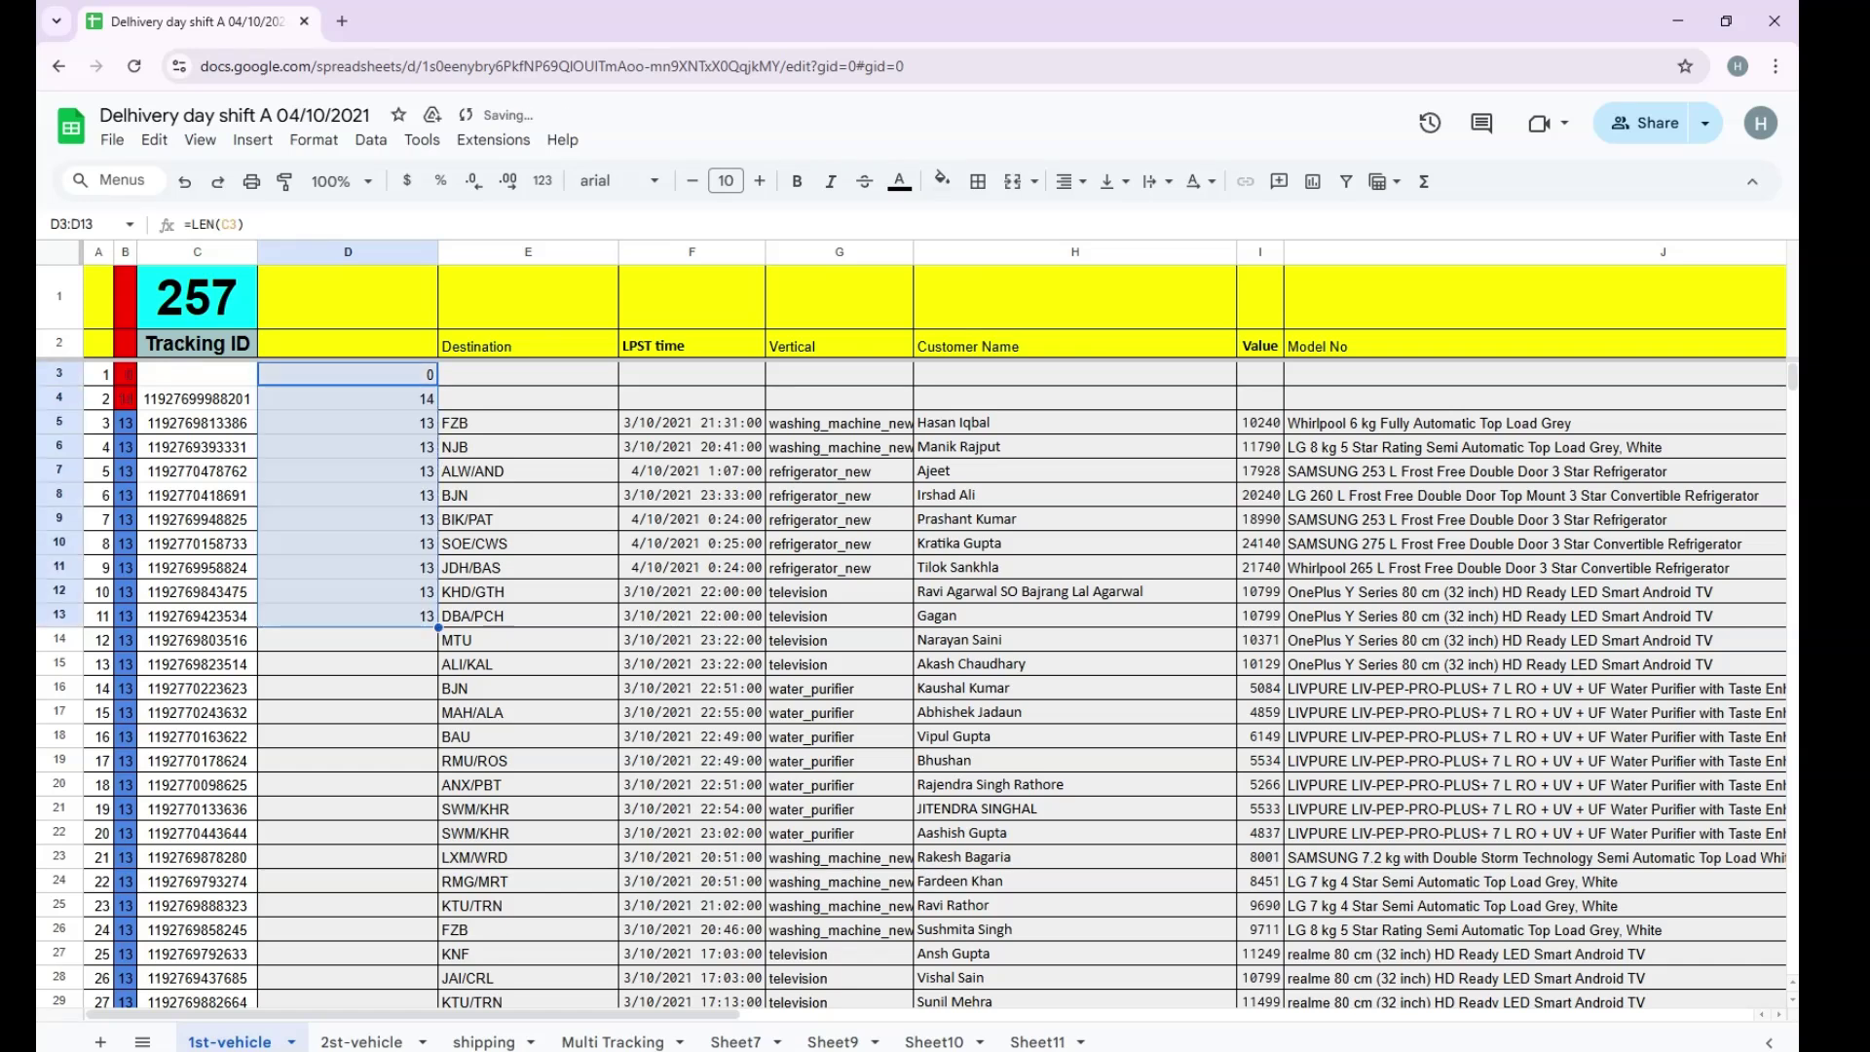
{"action": "left_click", "coordinate": [348, 519]}
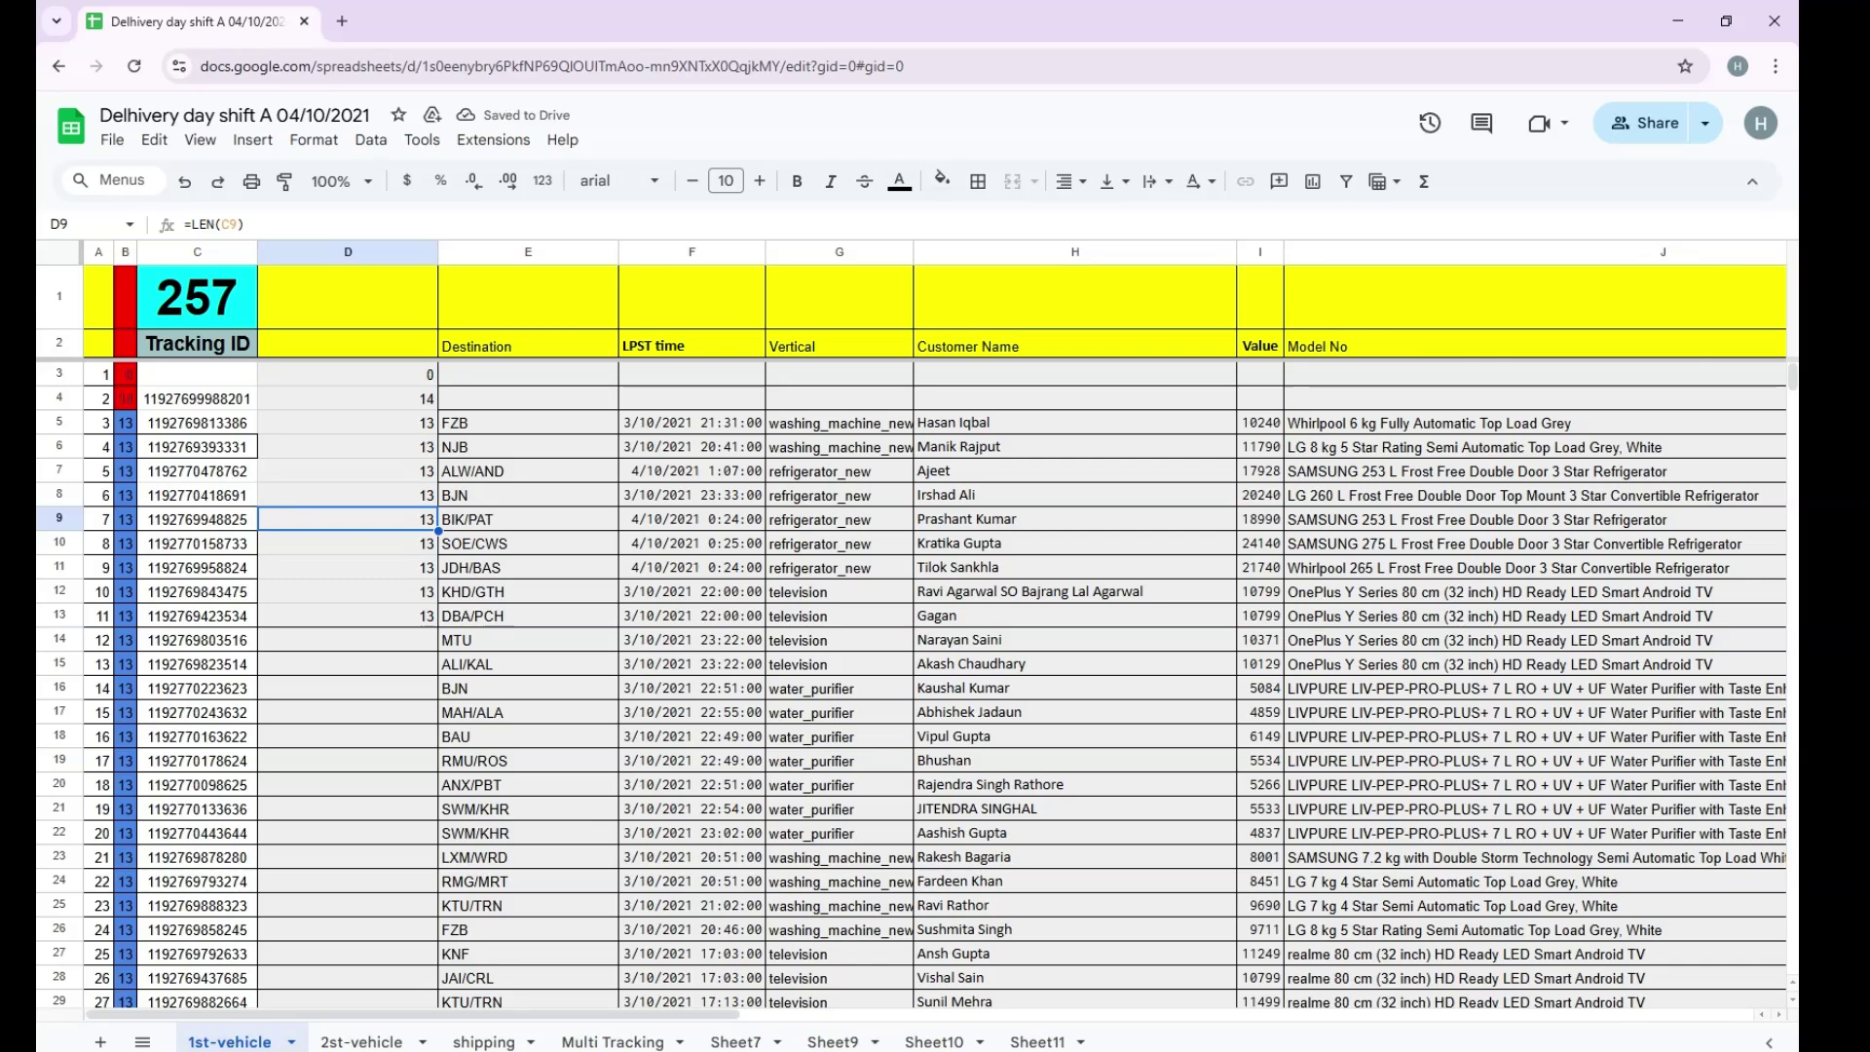
{"action": "left_click", "coordinate": [348, 712]}
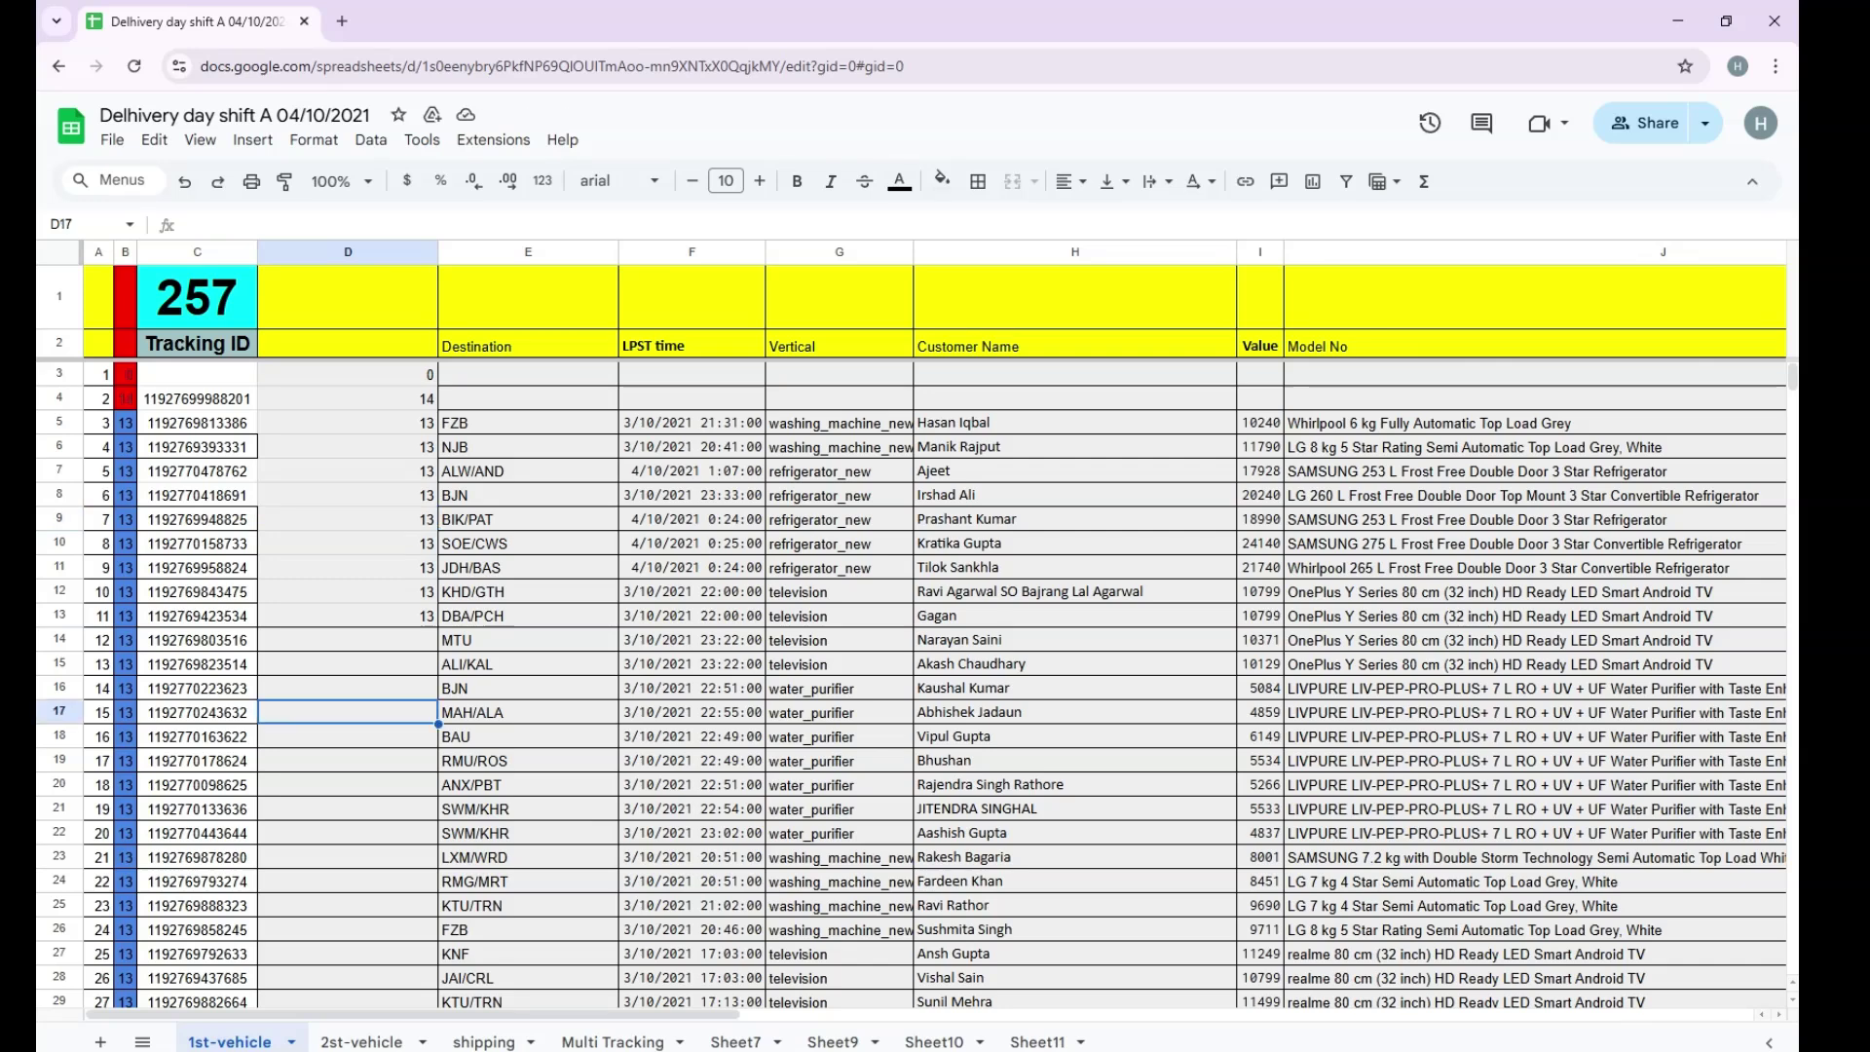
{"action": "double_click", "coordinate": [437, 253]}
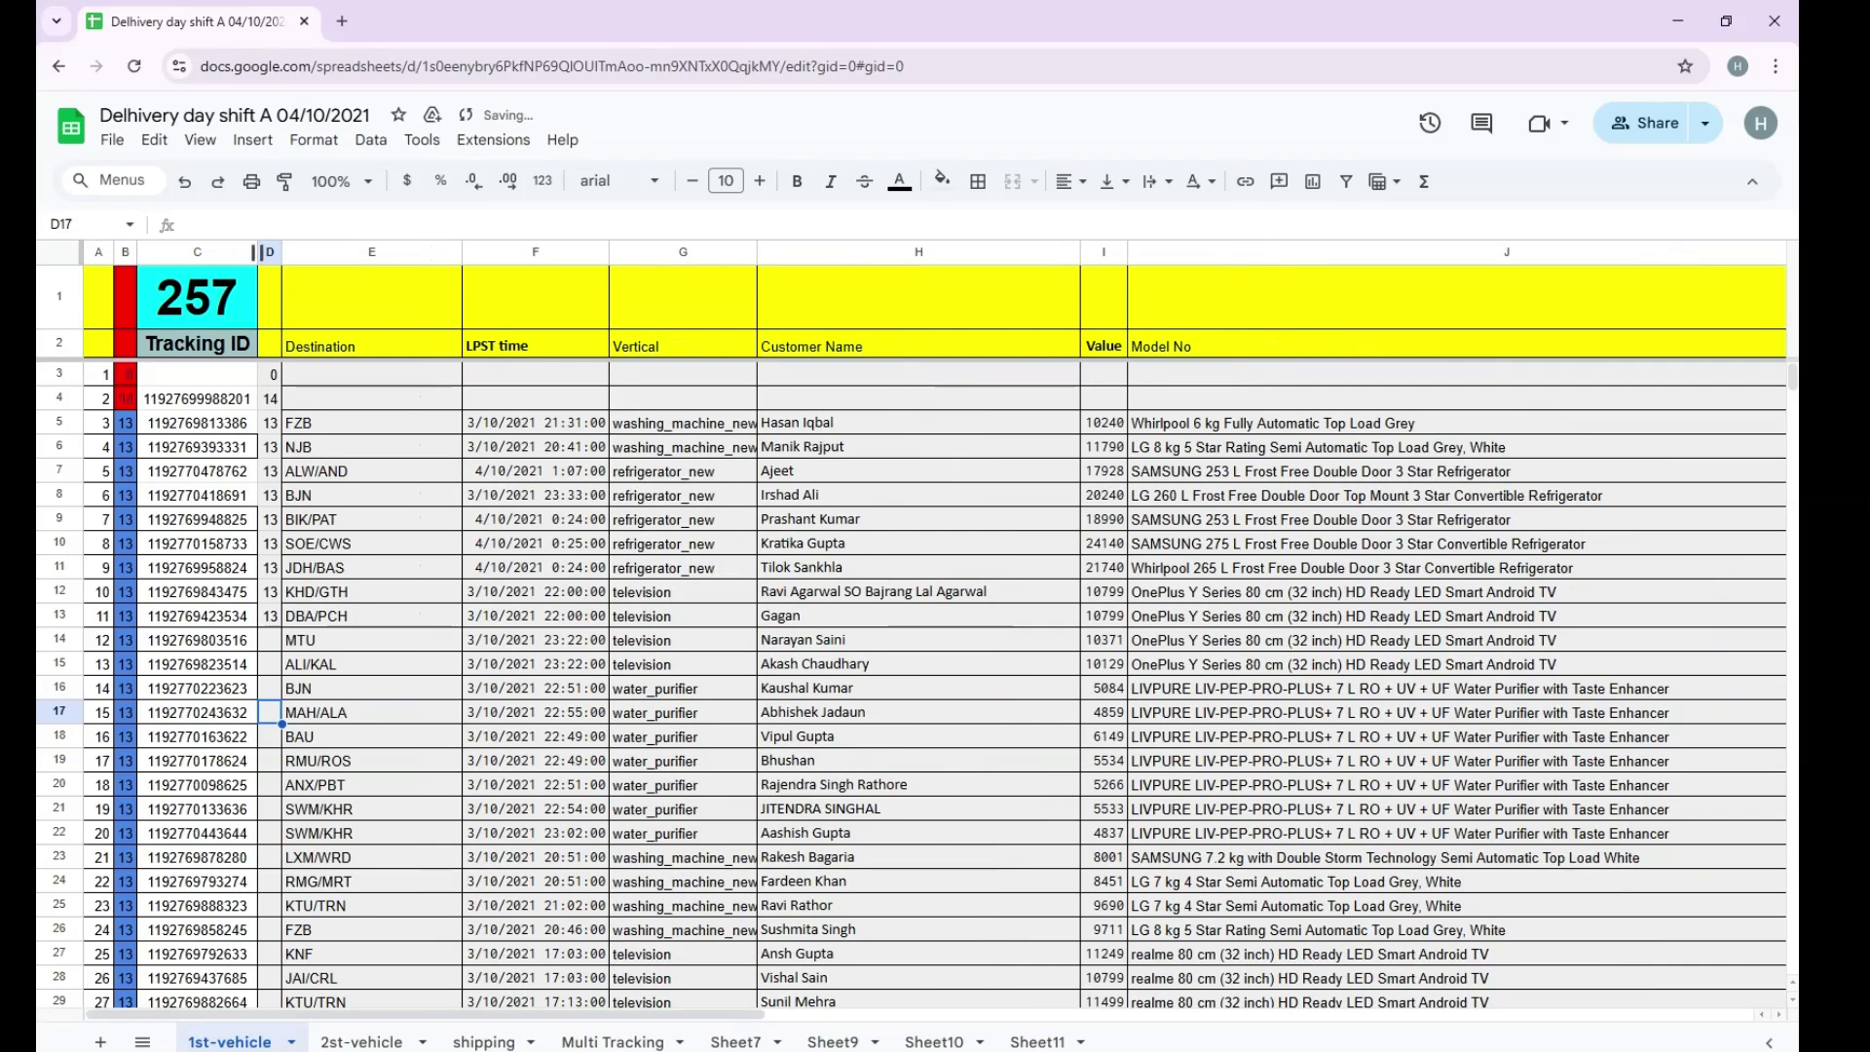
Add a conditional format rule to column D that fills cells yellow when their value is not equal to 13.
{"action": "left_click", "coordinate": [269, 252]}
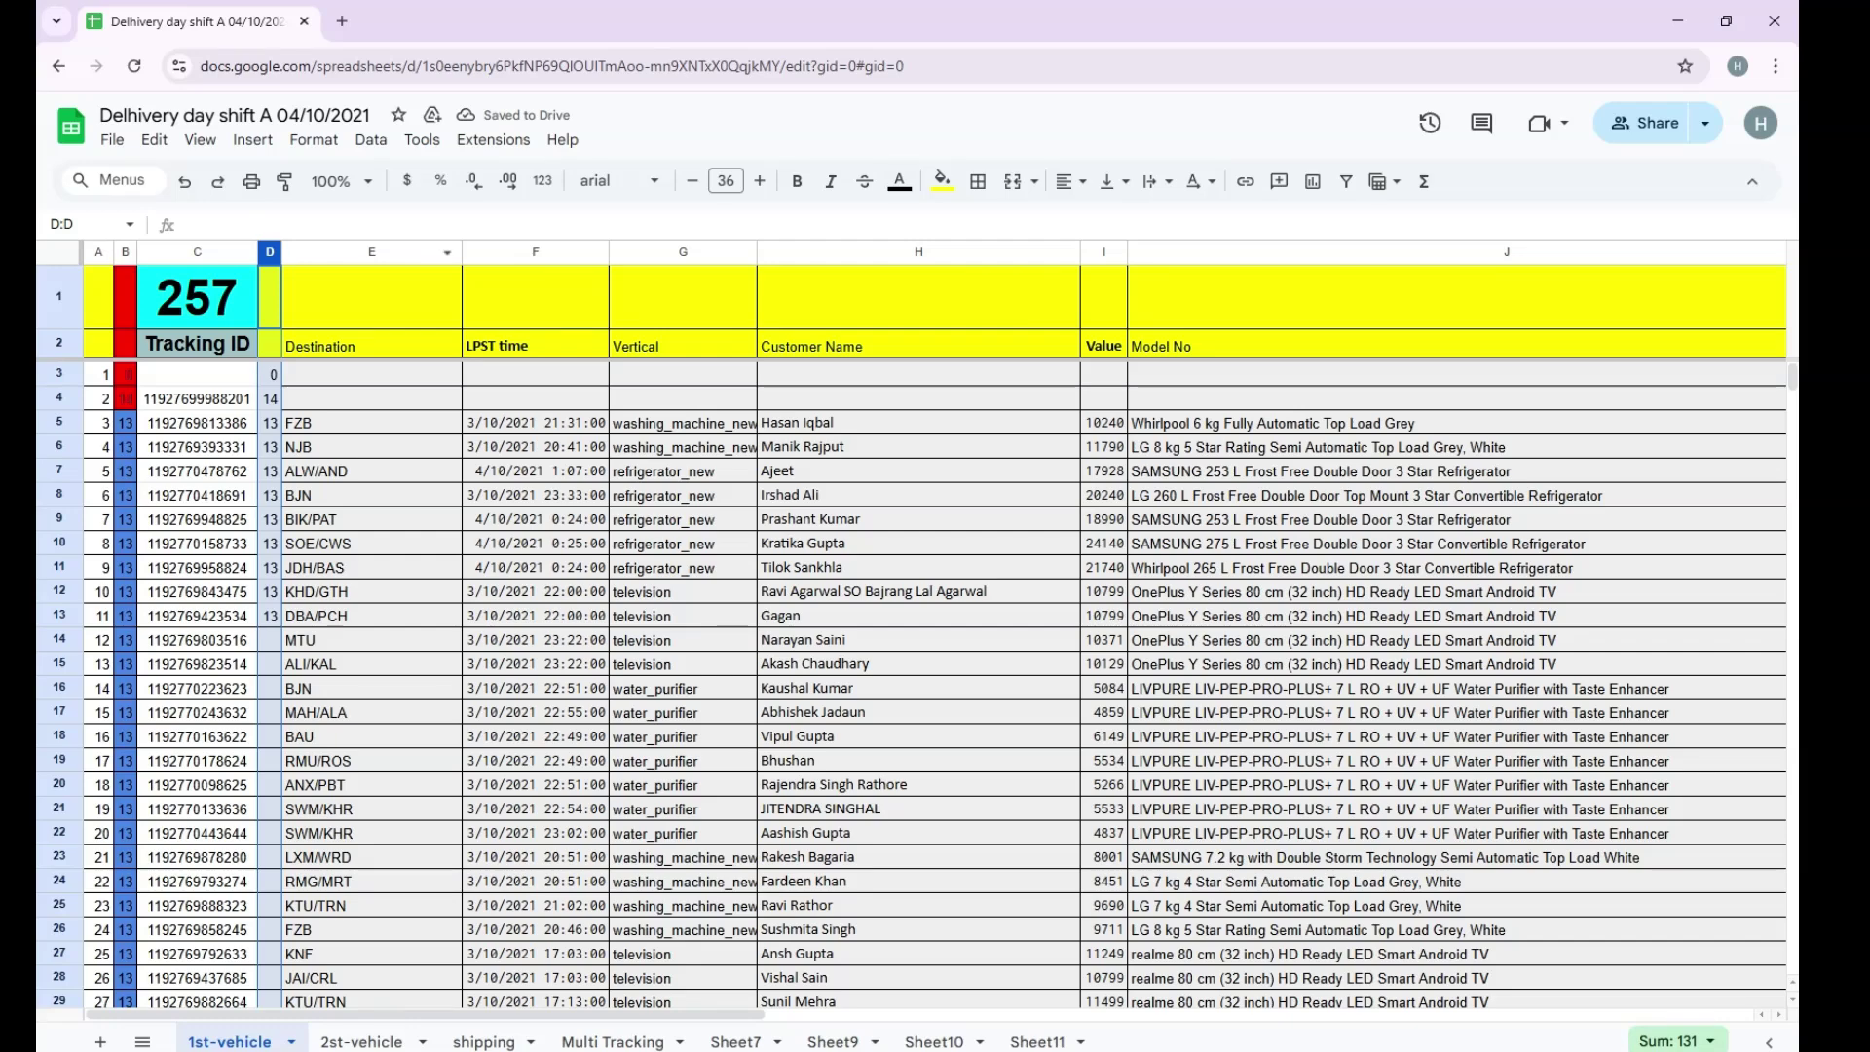
{"action": "right_click", "coordinate": [270, 255]}
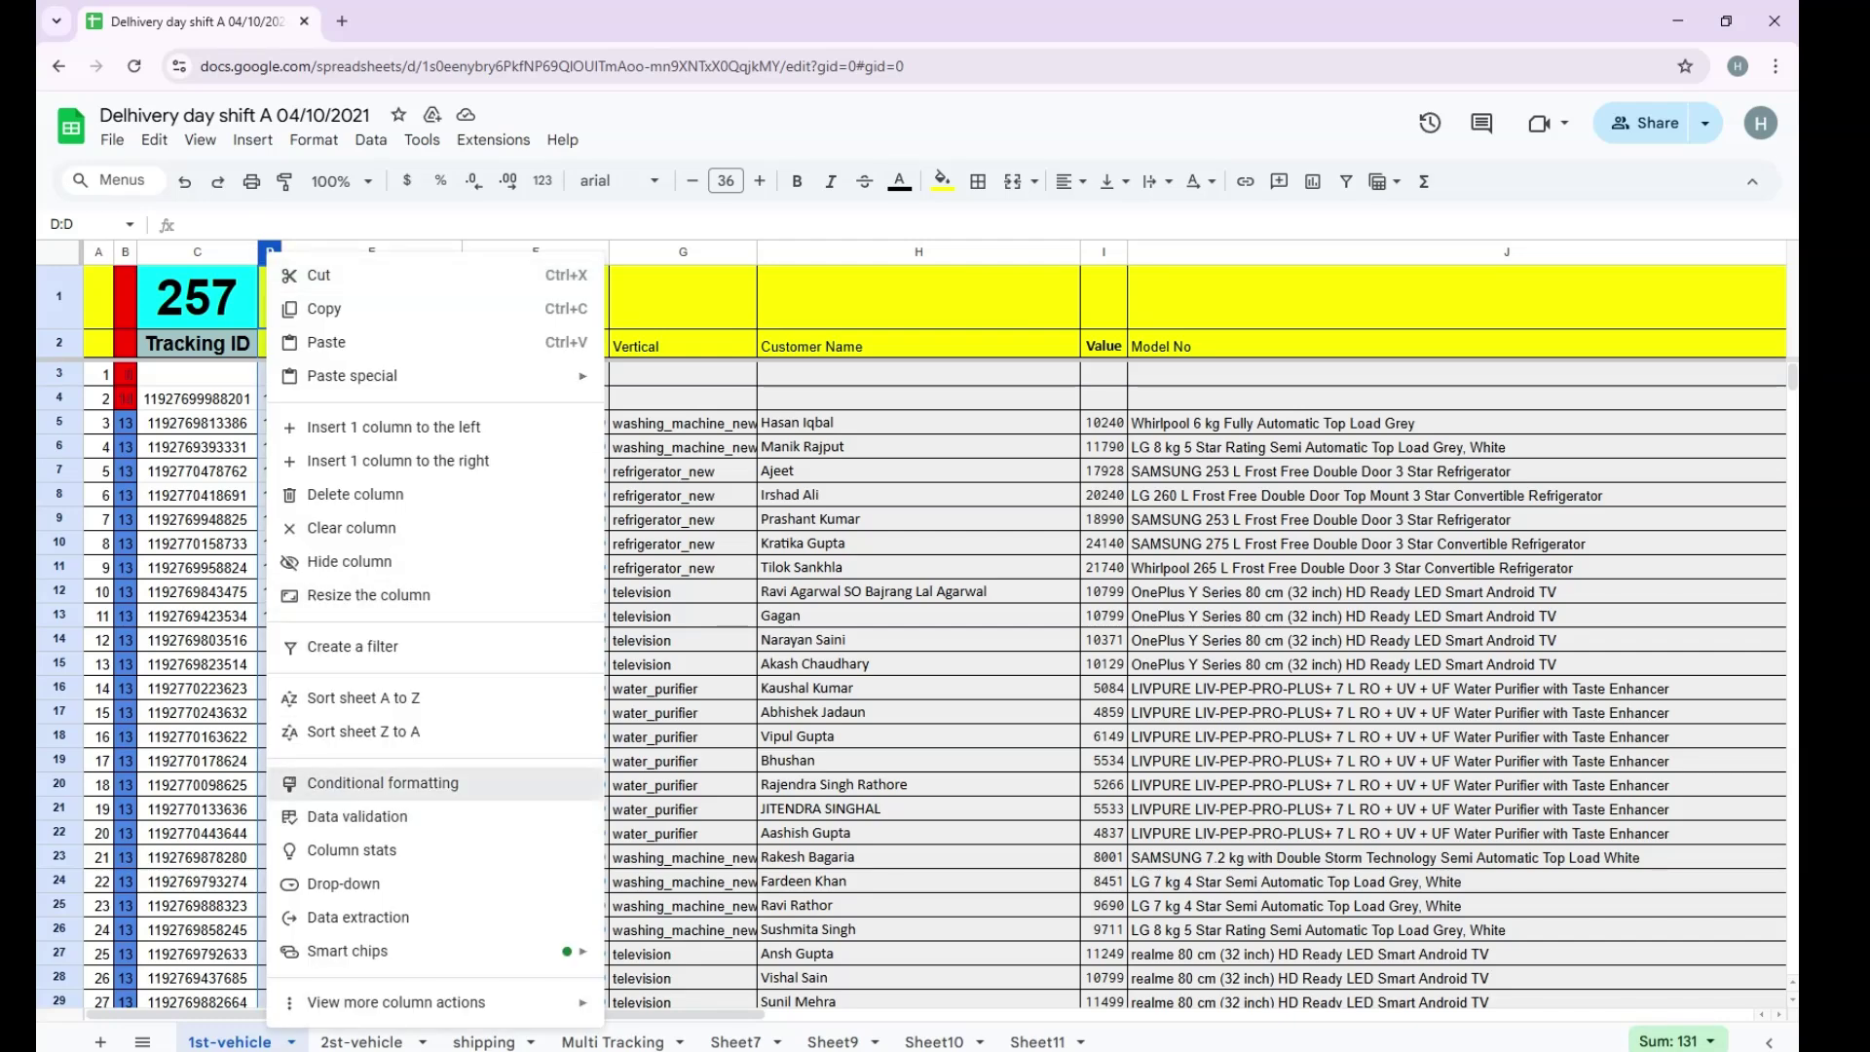
{"action": "left_click", "coordinate": [383, 783]}
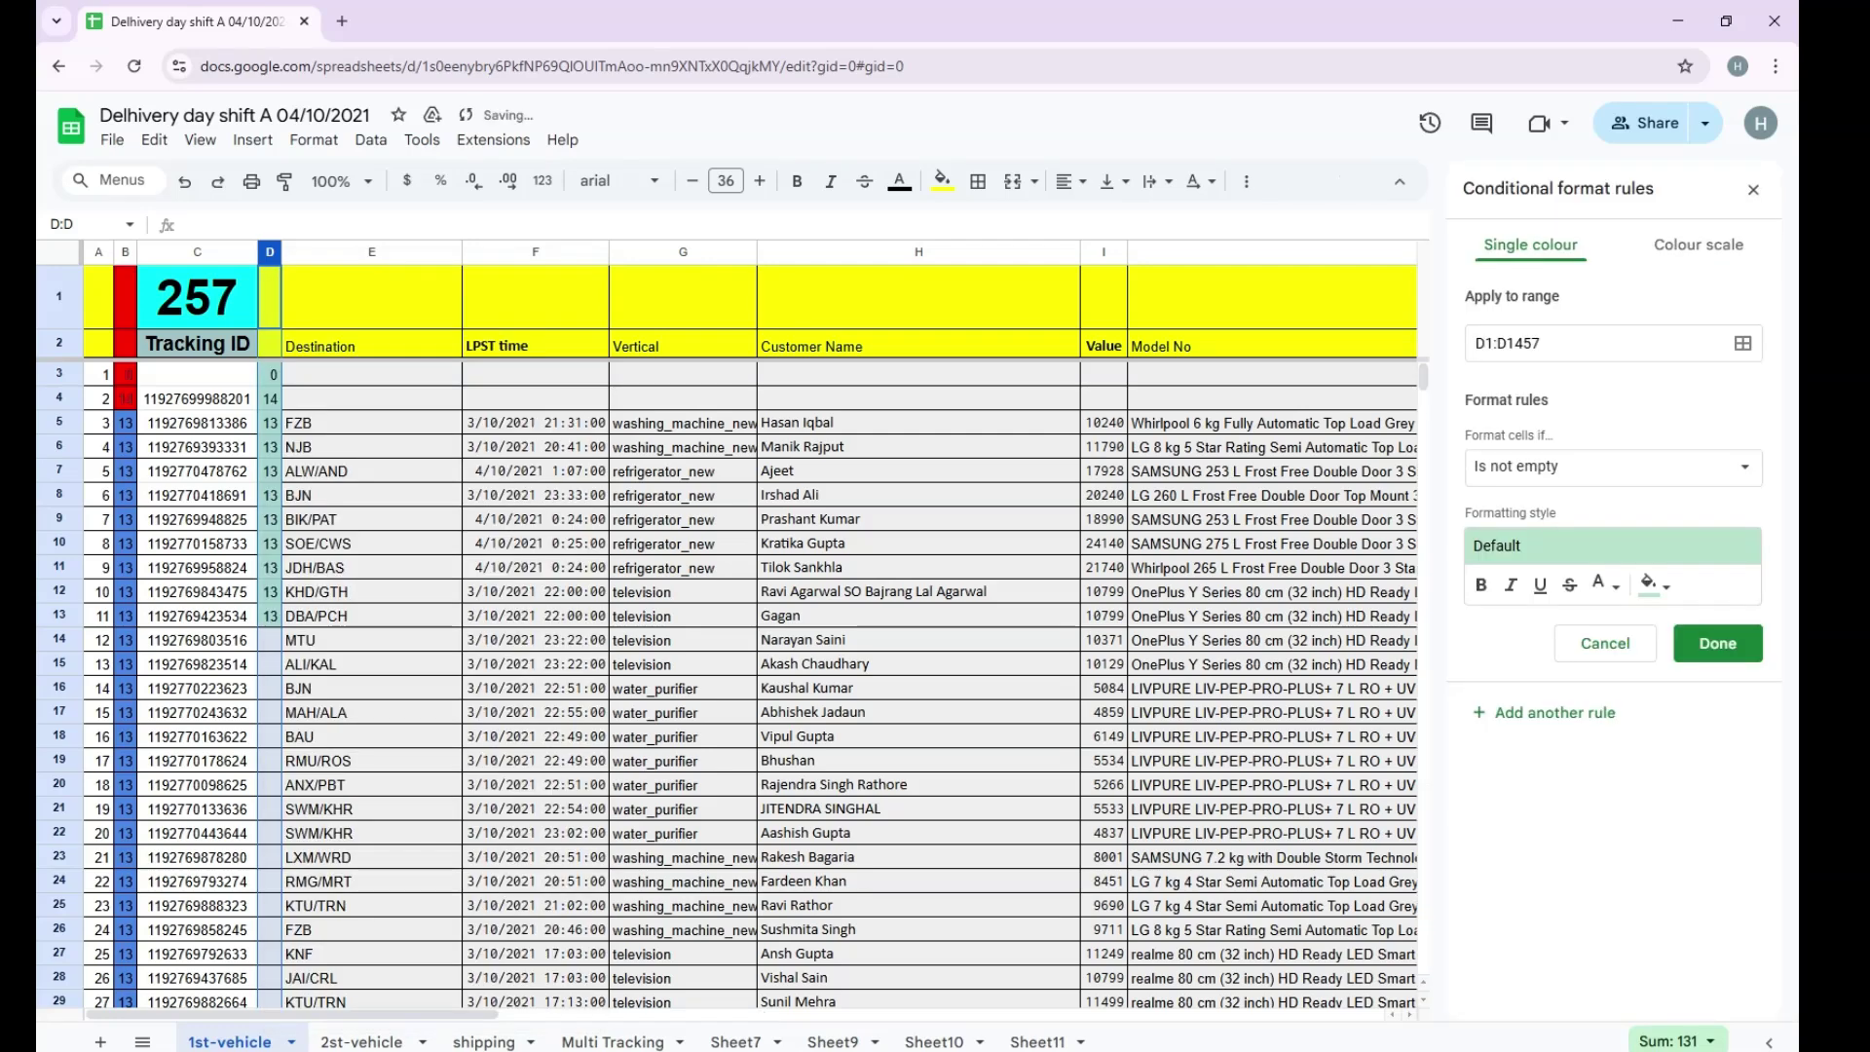
{"action": "left_click", "coordinate": [1612, 467]}
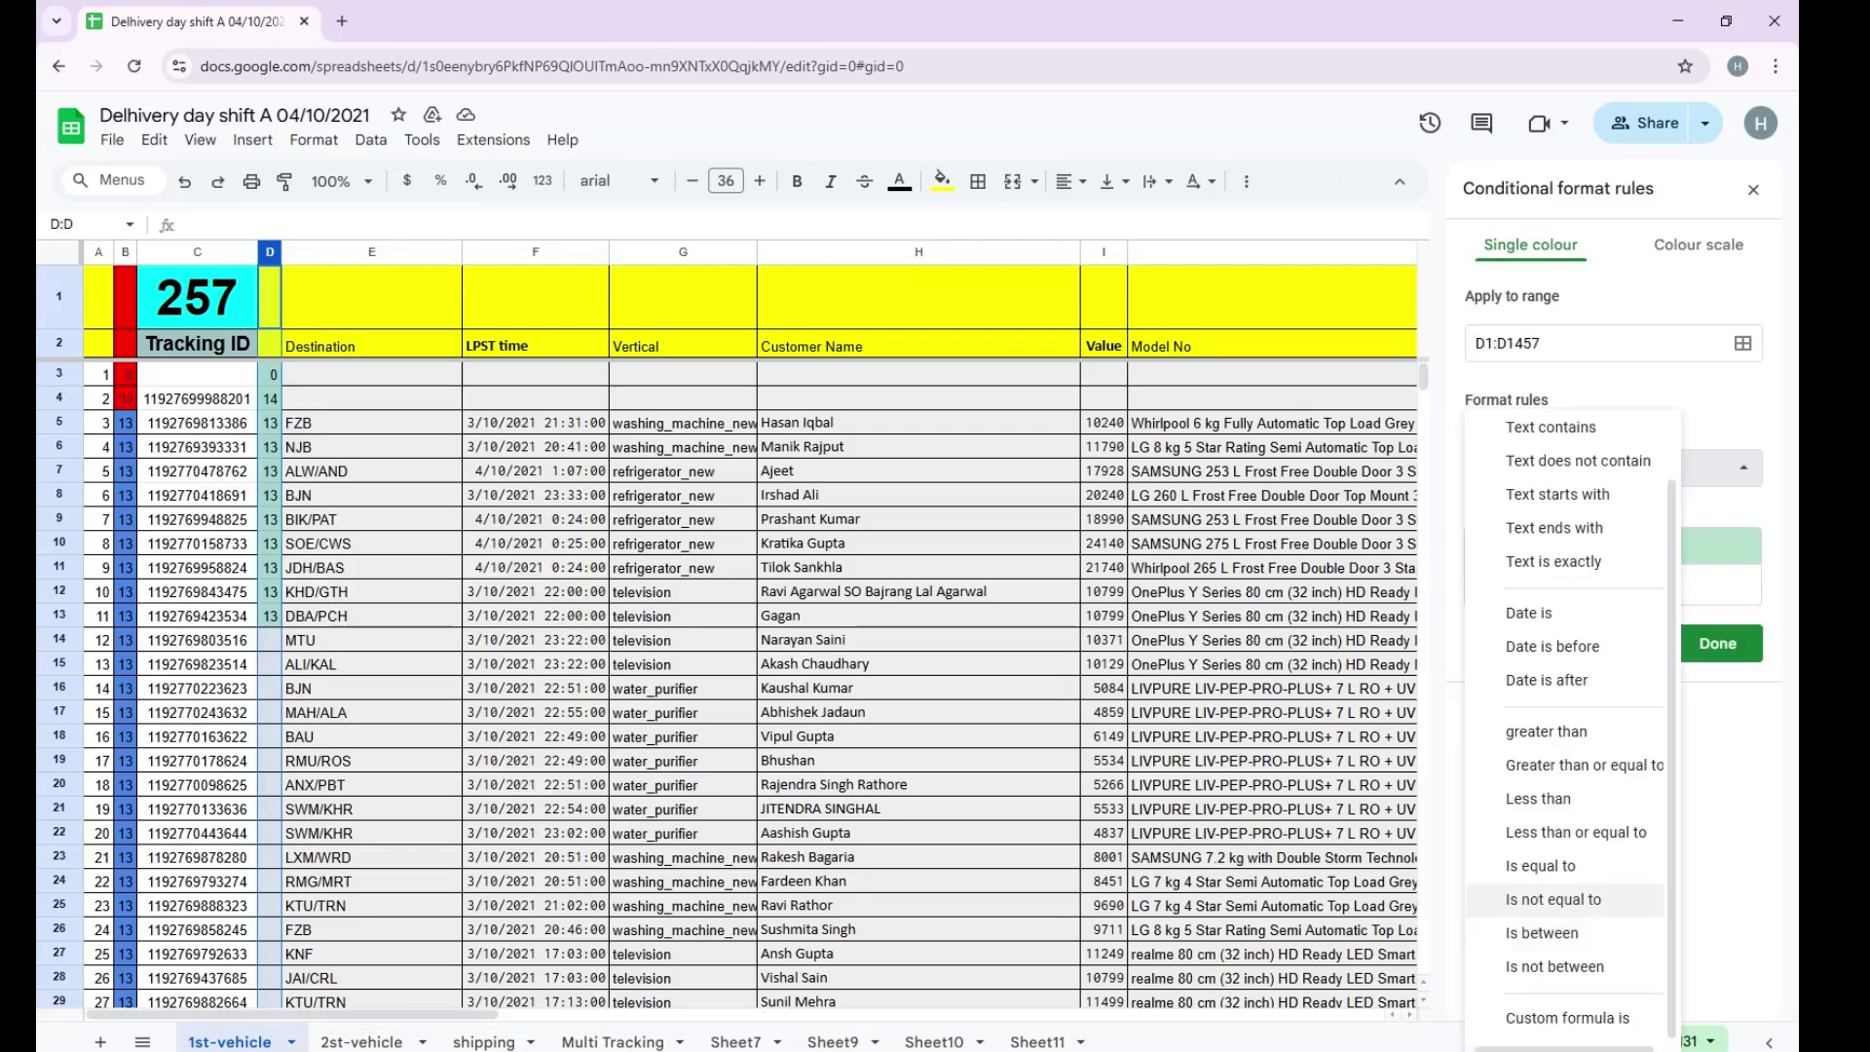
{"action": "left_click", "coordinate": [1554, 899]}
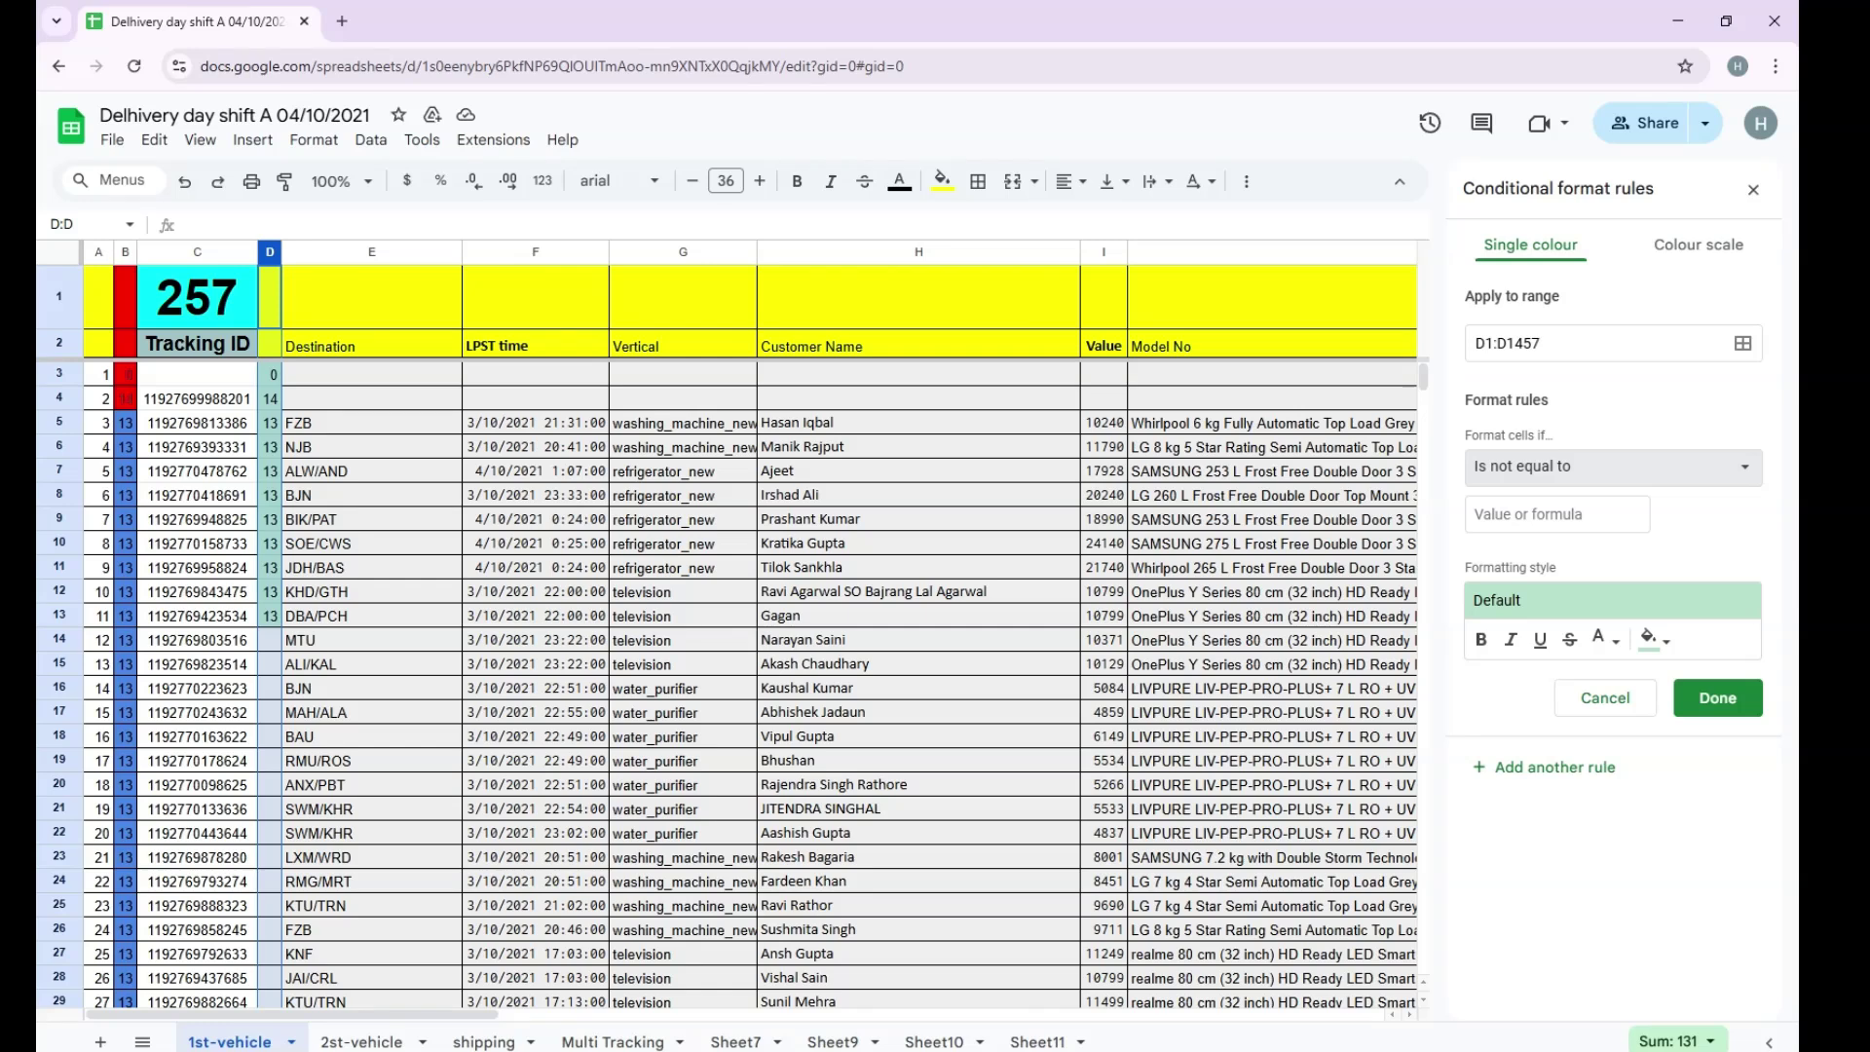
{"action": "left_click", "coordinate": [1557, 514]}
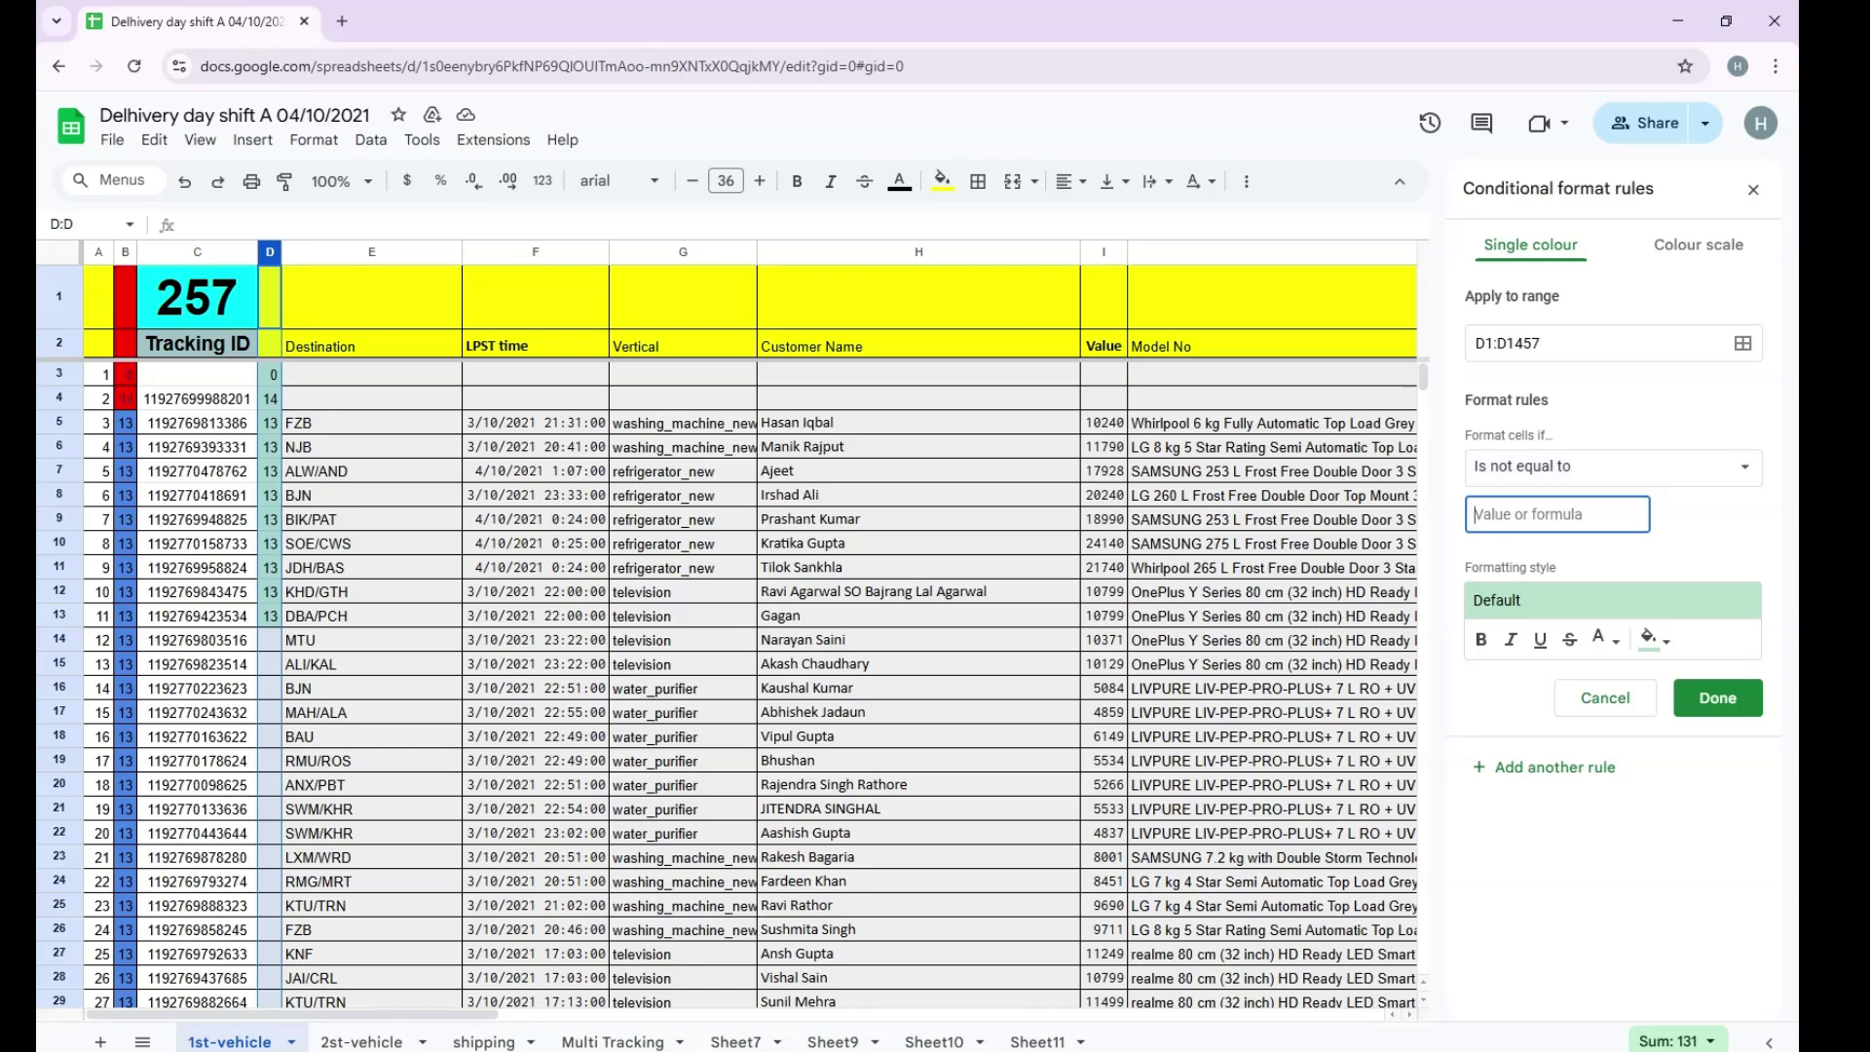
{"action": "type", "text": "13"}
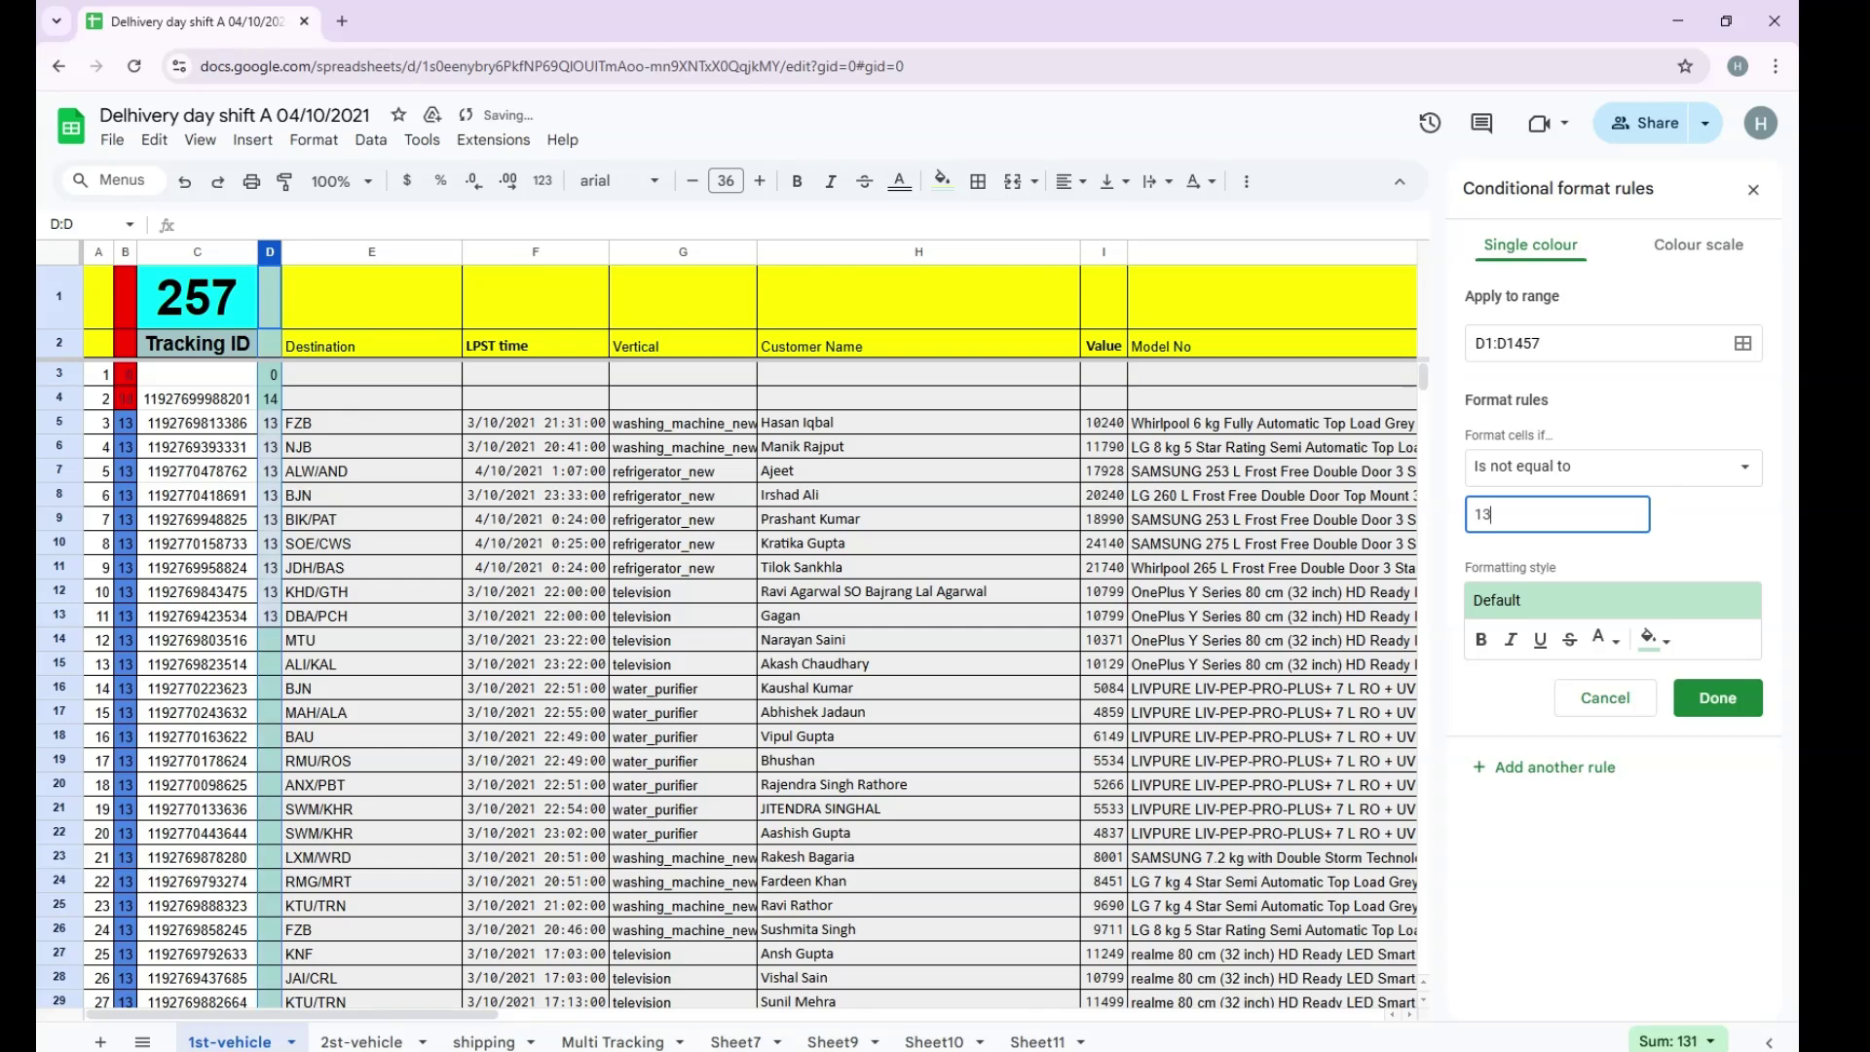
{"action": "left_click", "coordinate": [1654, 639]}
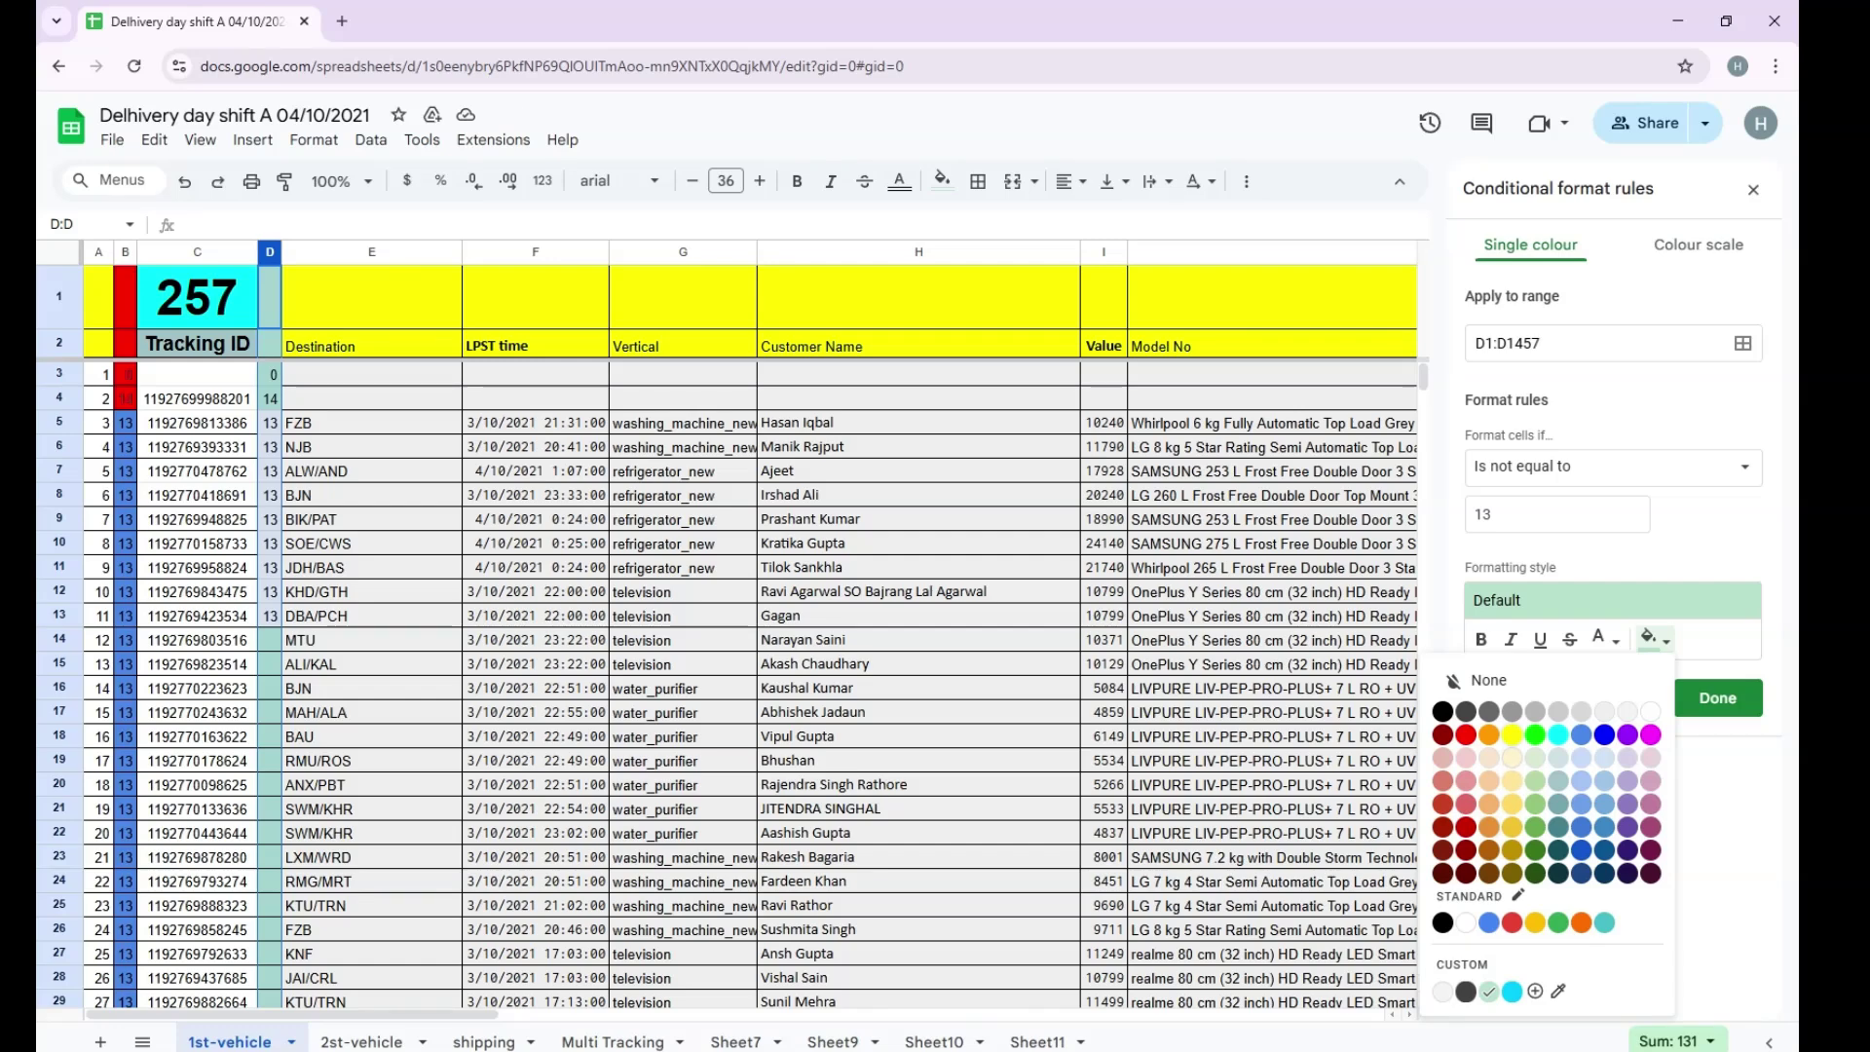
{"action": "left_click", "coordinate": [1512, 735]}
{"action": "left_click", "coordinate": [1718, 698]}
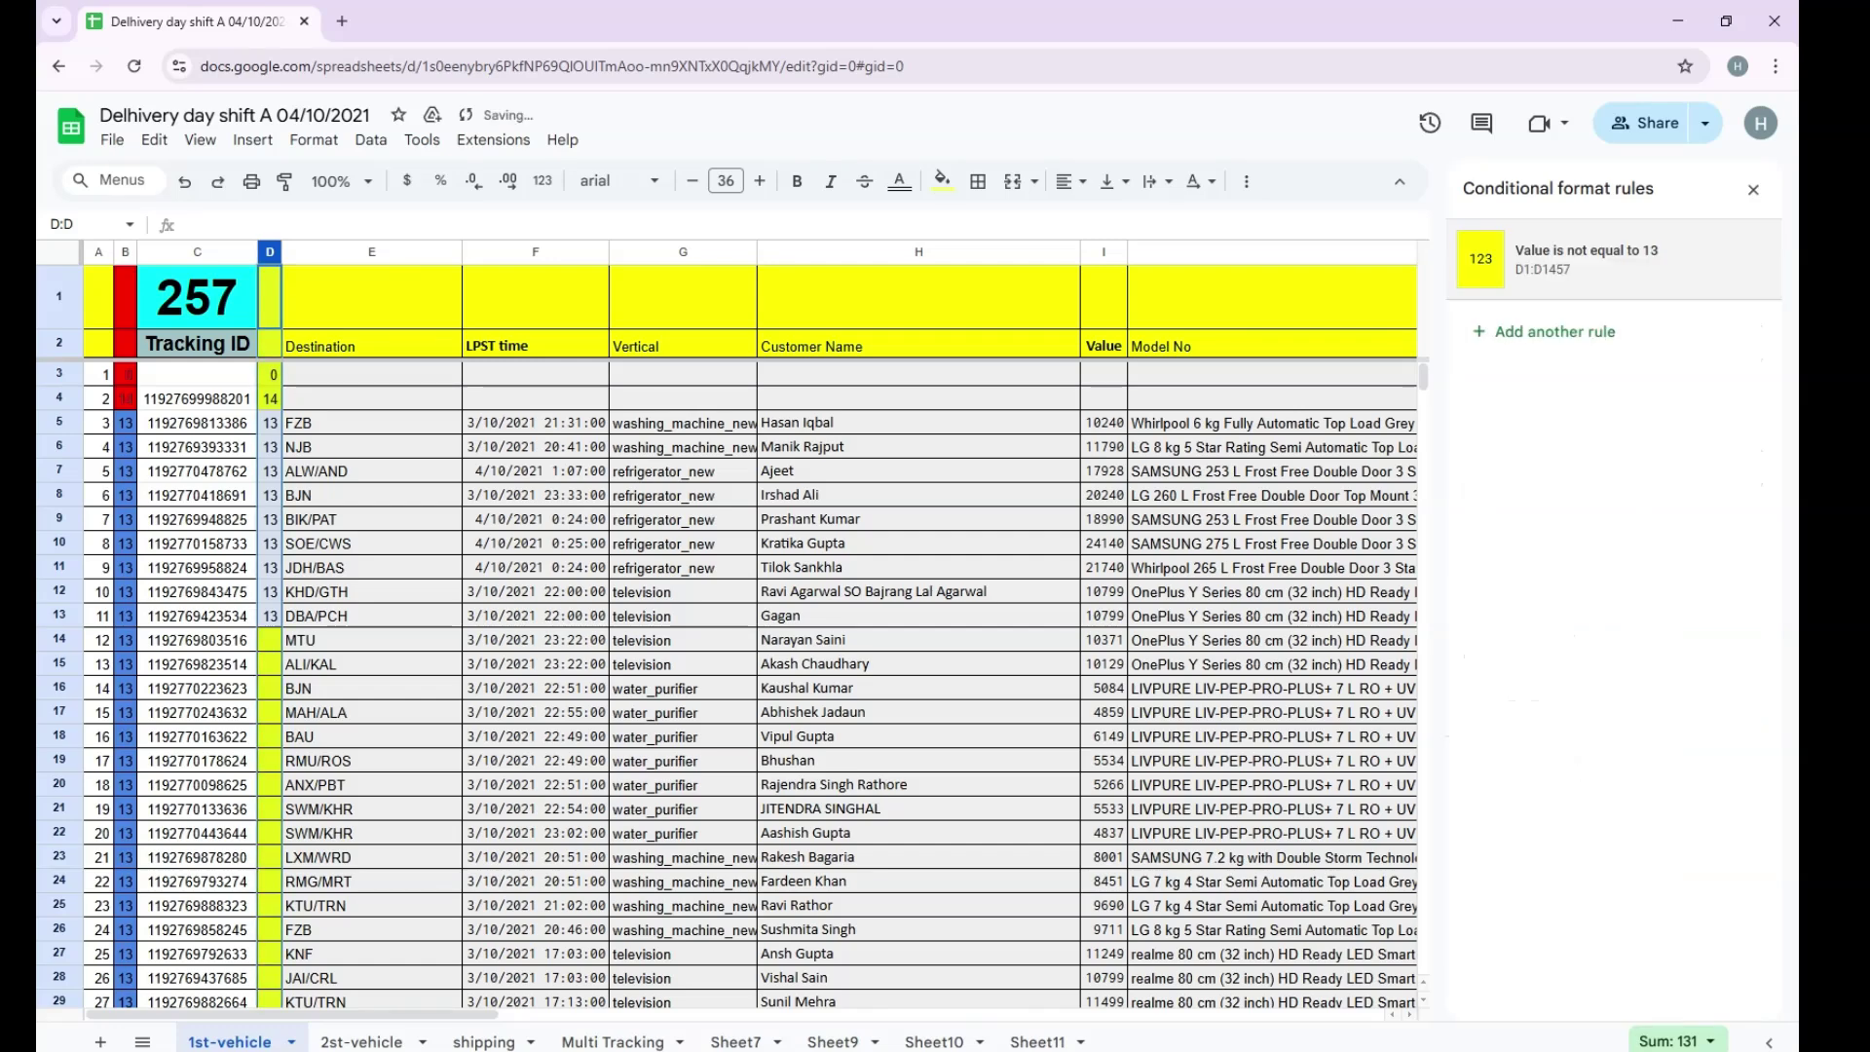
{"action": "left_click", "coordinate": [371, 687]}
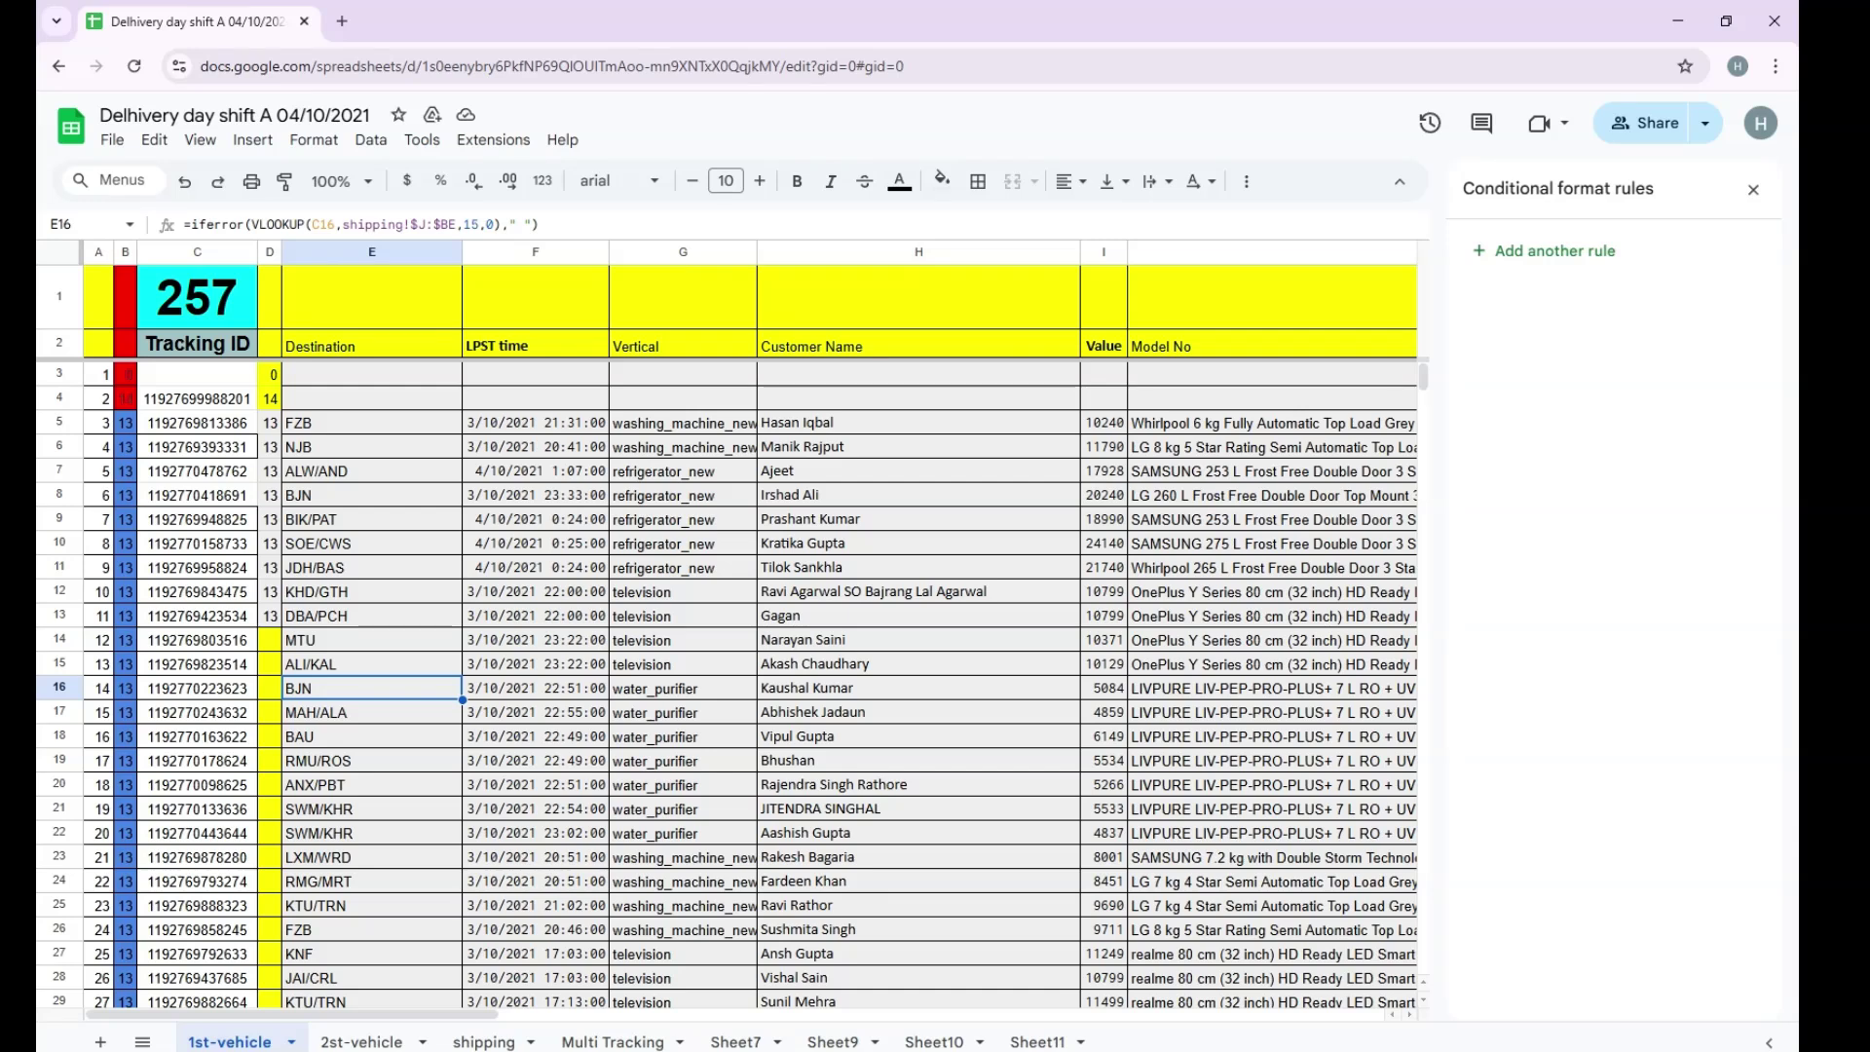
Delete the LEN helper column D.
{"action": "left_click", "coordinate": [270, 253]}
{"action": "right_click", "coordinate": [270, 253]}
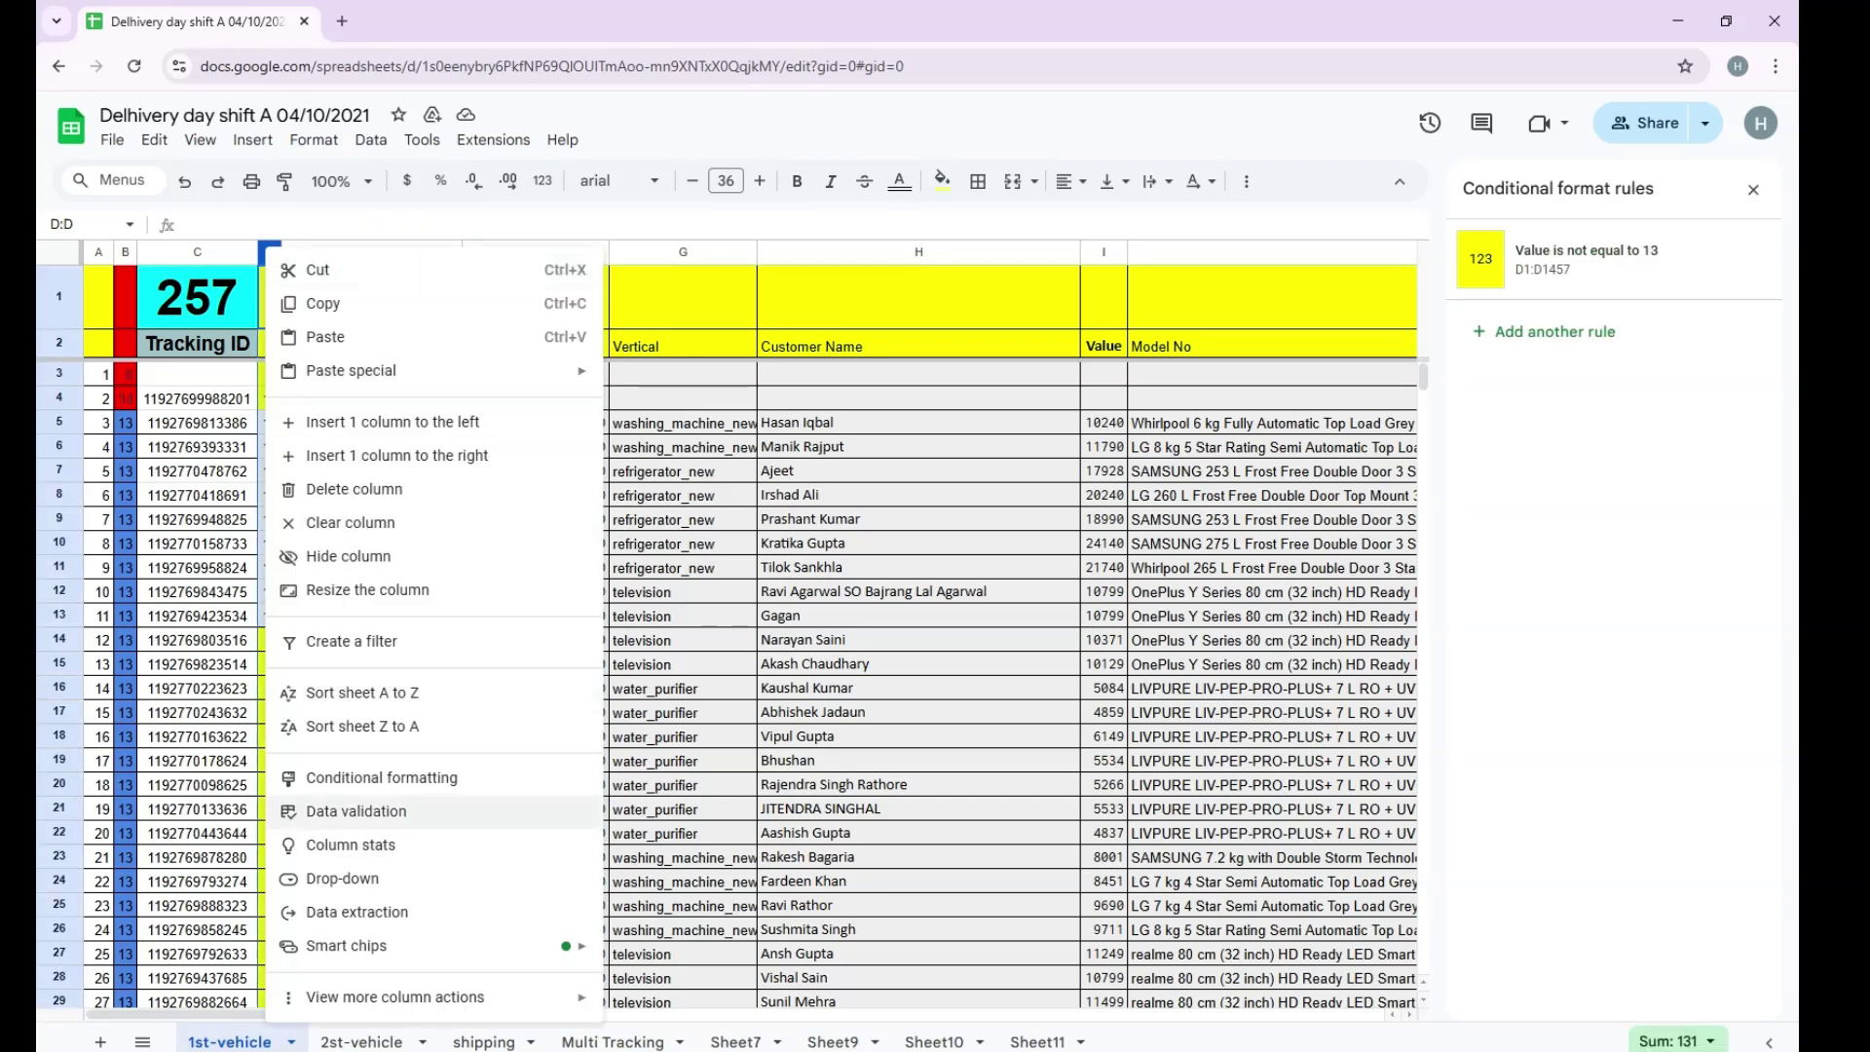
{"action": "left_click", "coordinate": [354, 489]}
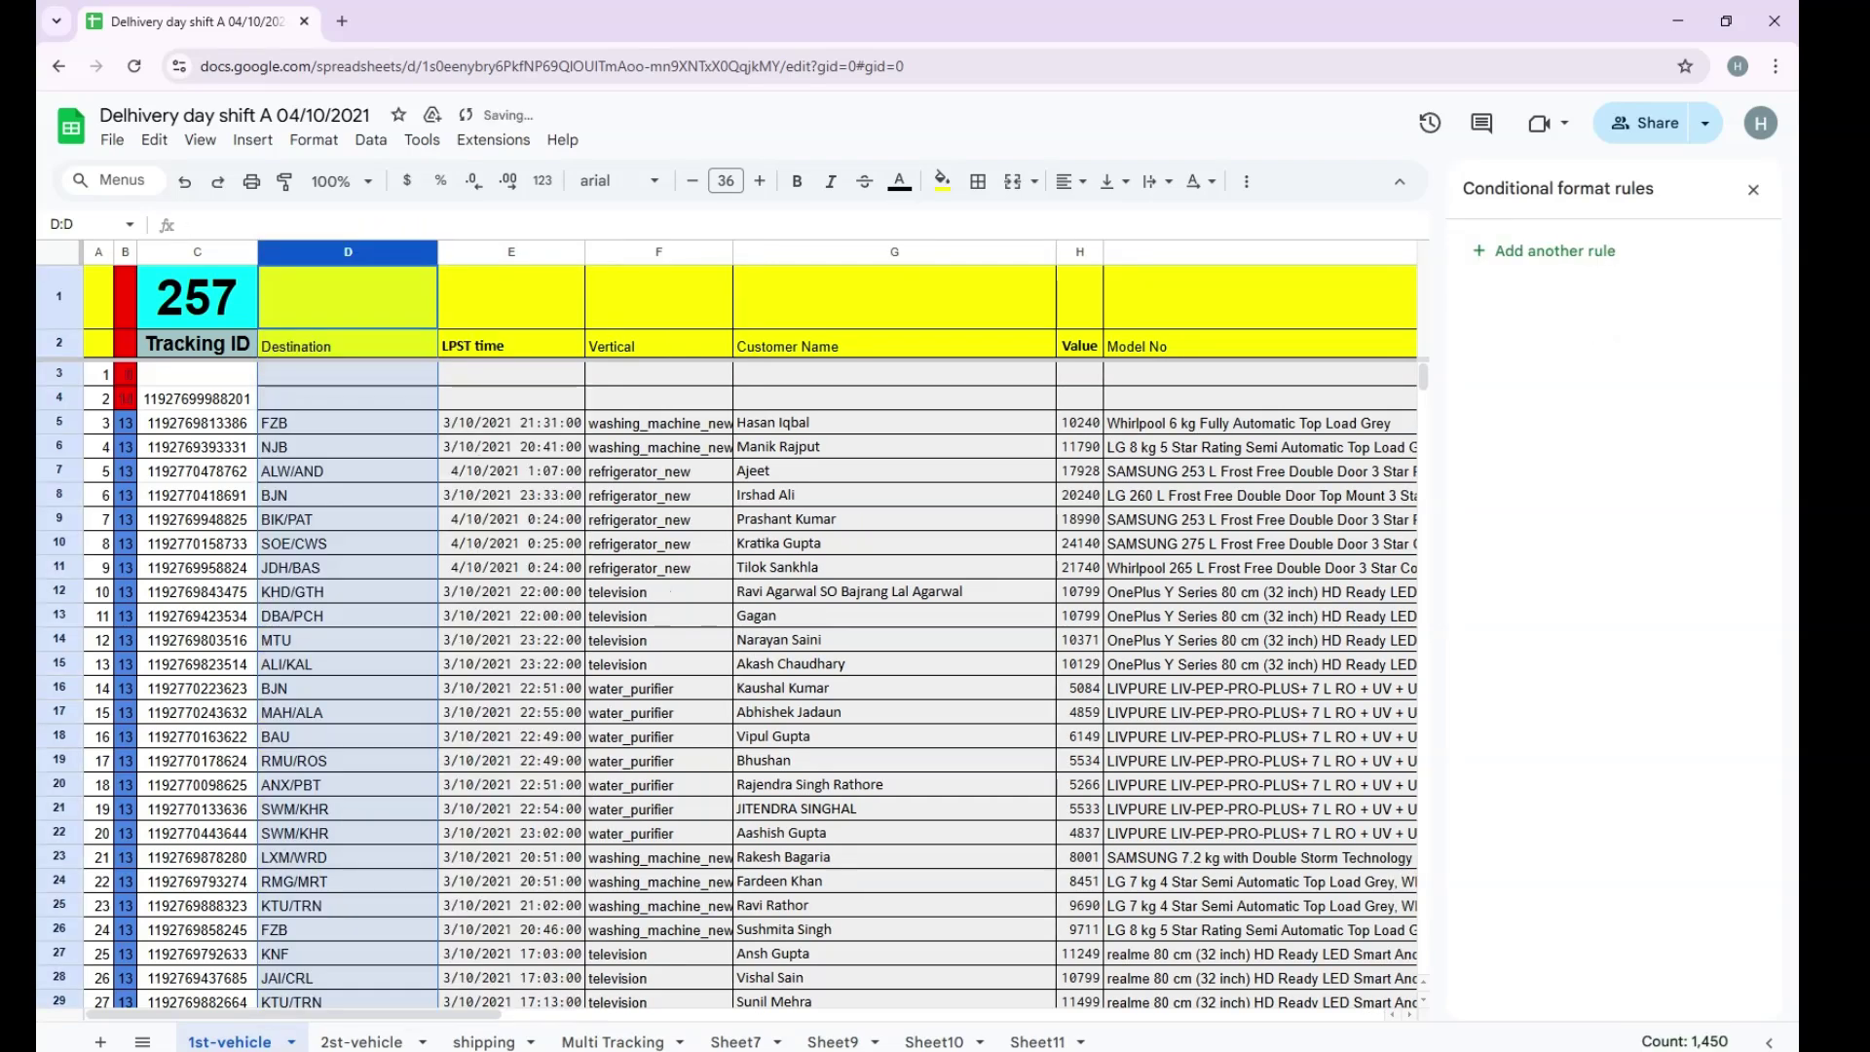
Clear the Destination lookup formulas from D4 down to D1453 and return to the start of the column.
{"action": "left_click", "coordinate": [348, 423]}
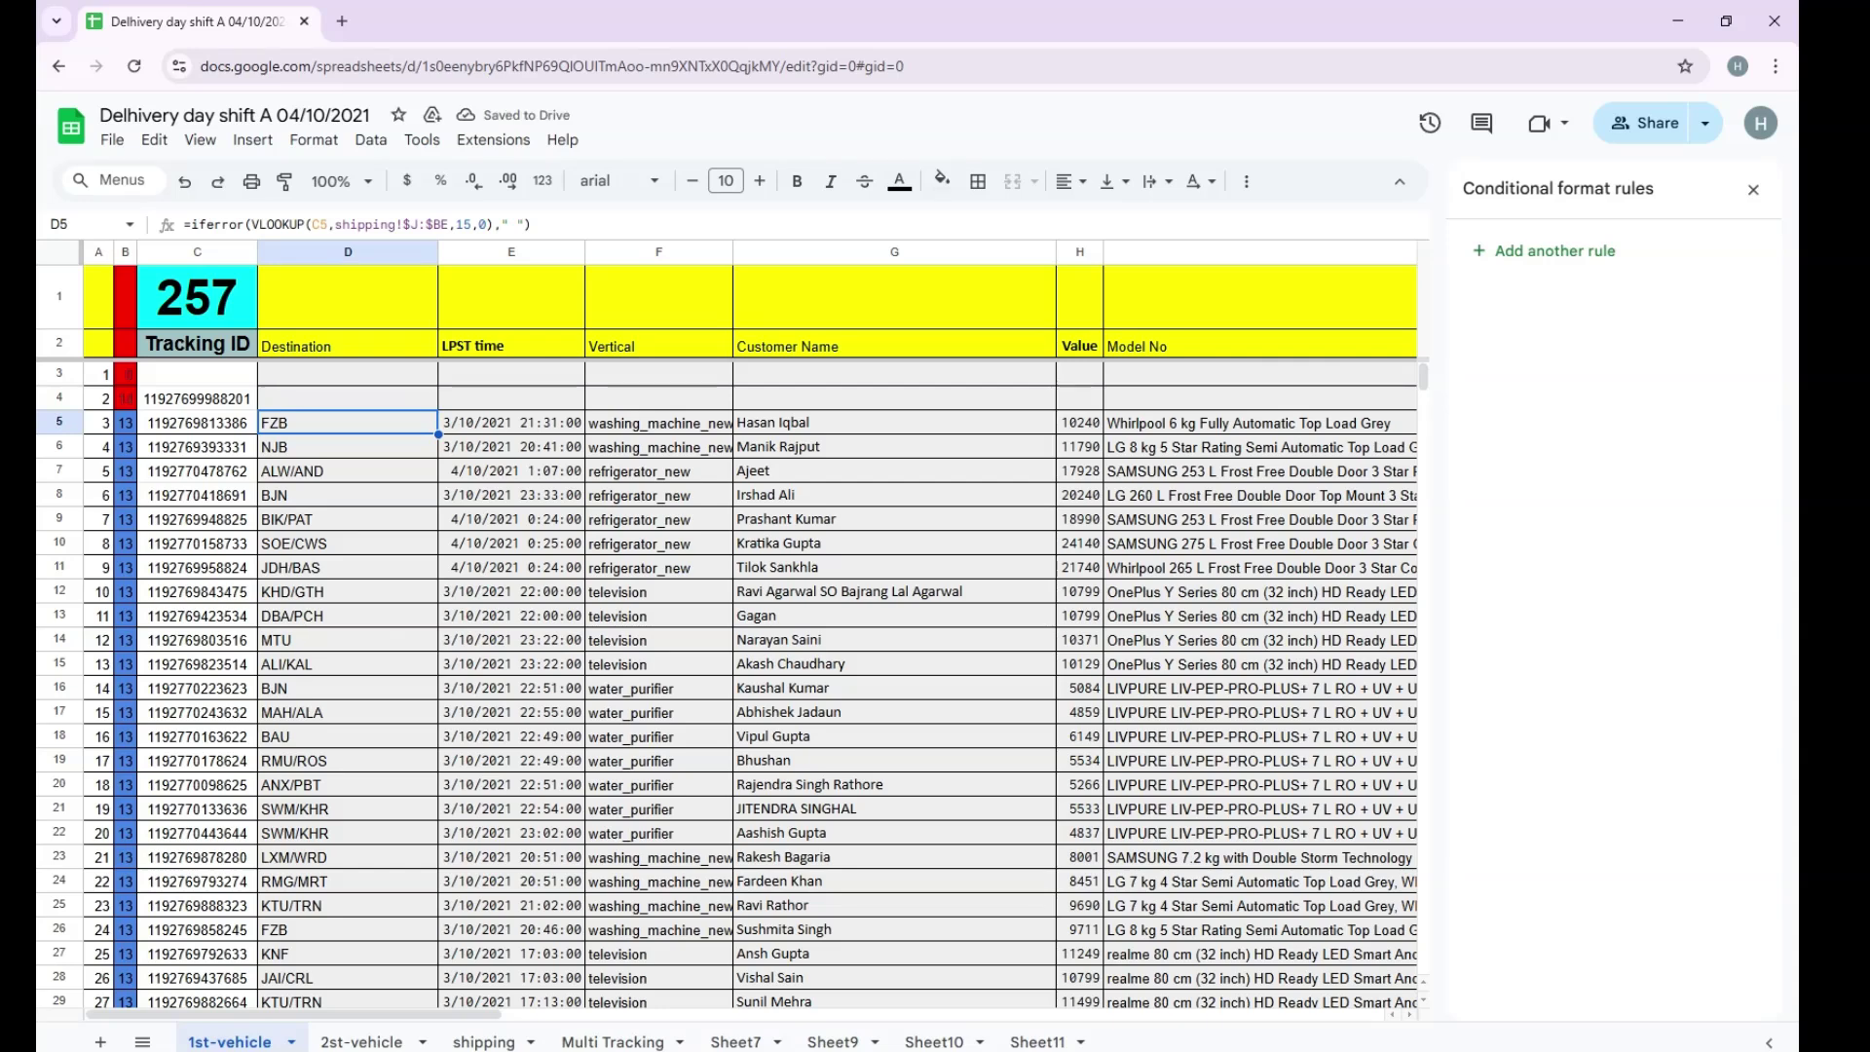
{"action": "left_click", "coordinate": [347, 398]}
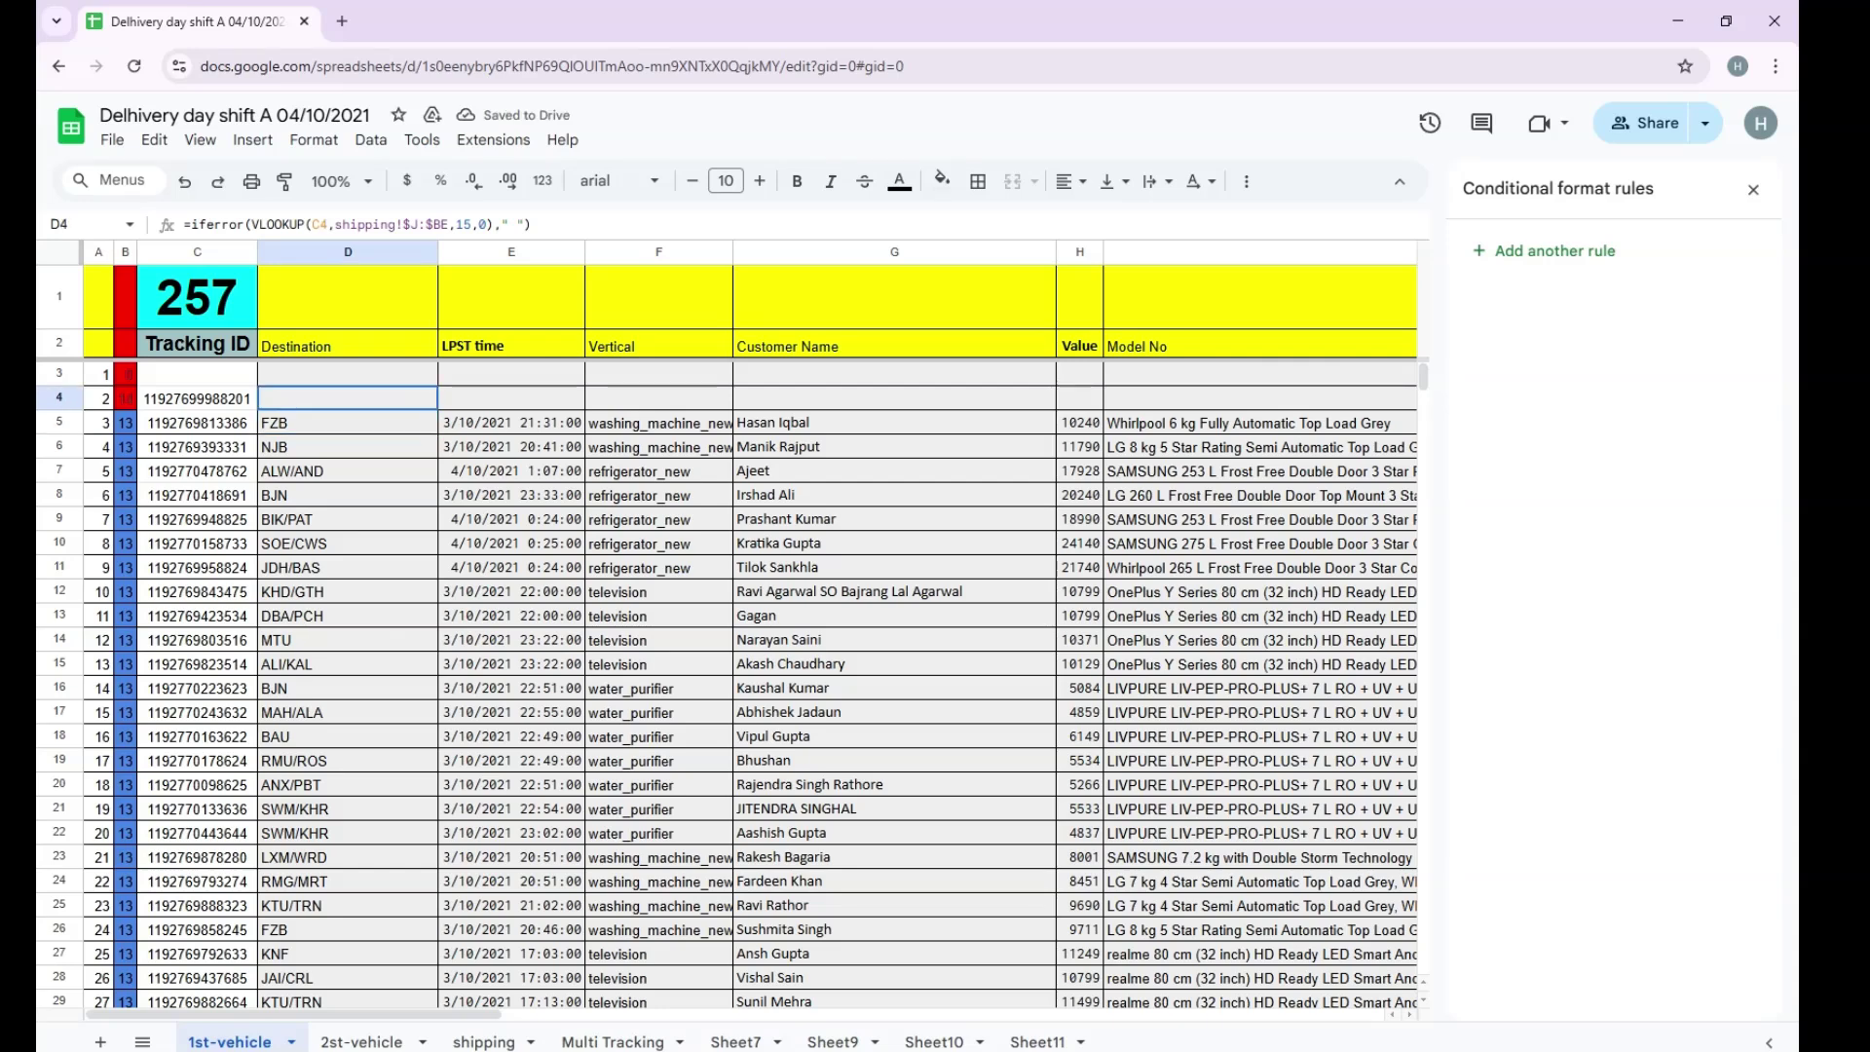
{"action": "key", "text": "ctrl+shift+Down"}
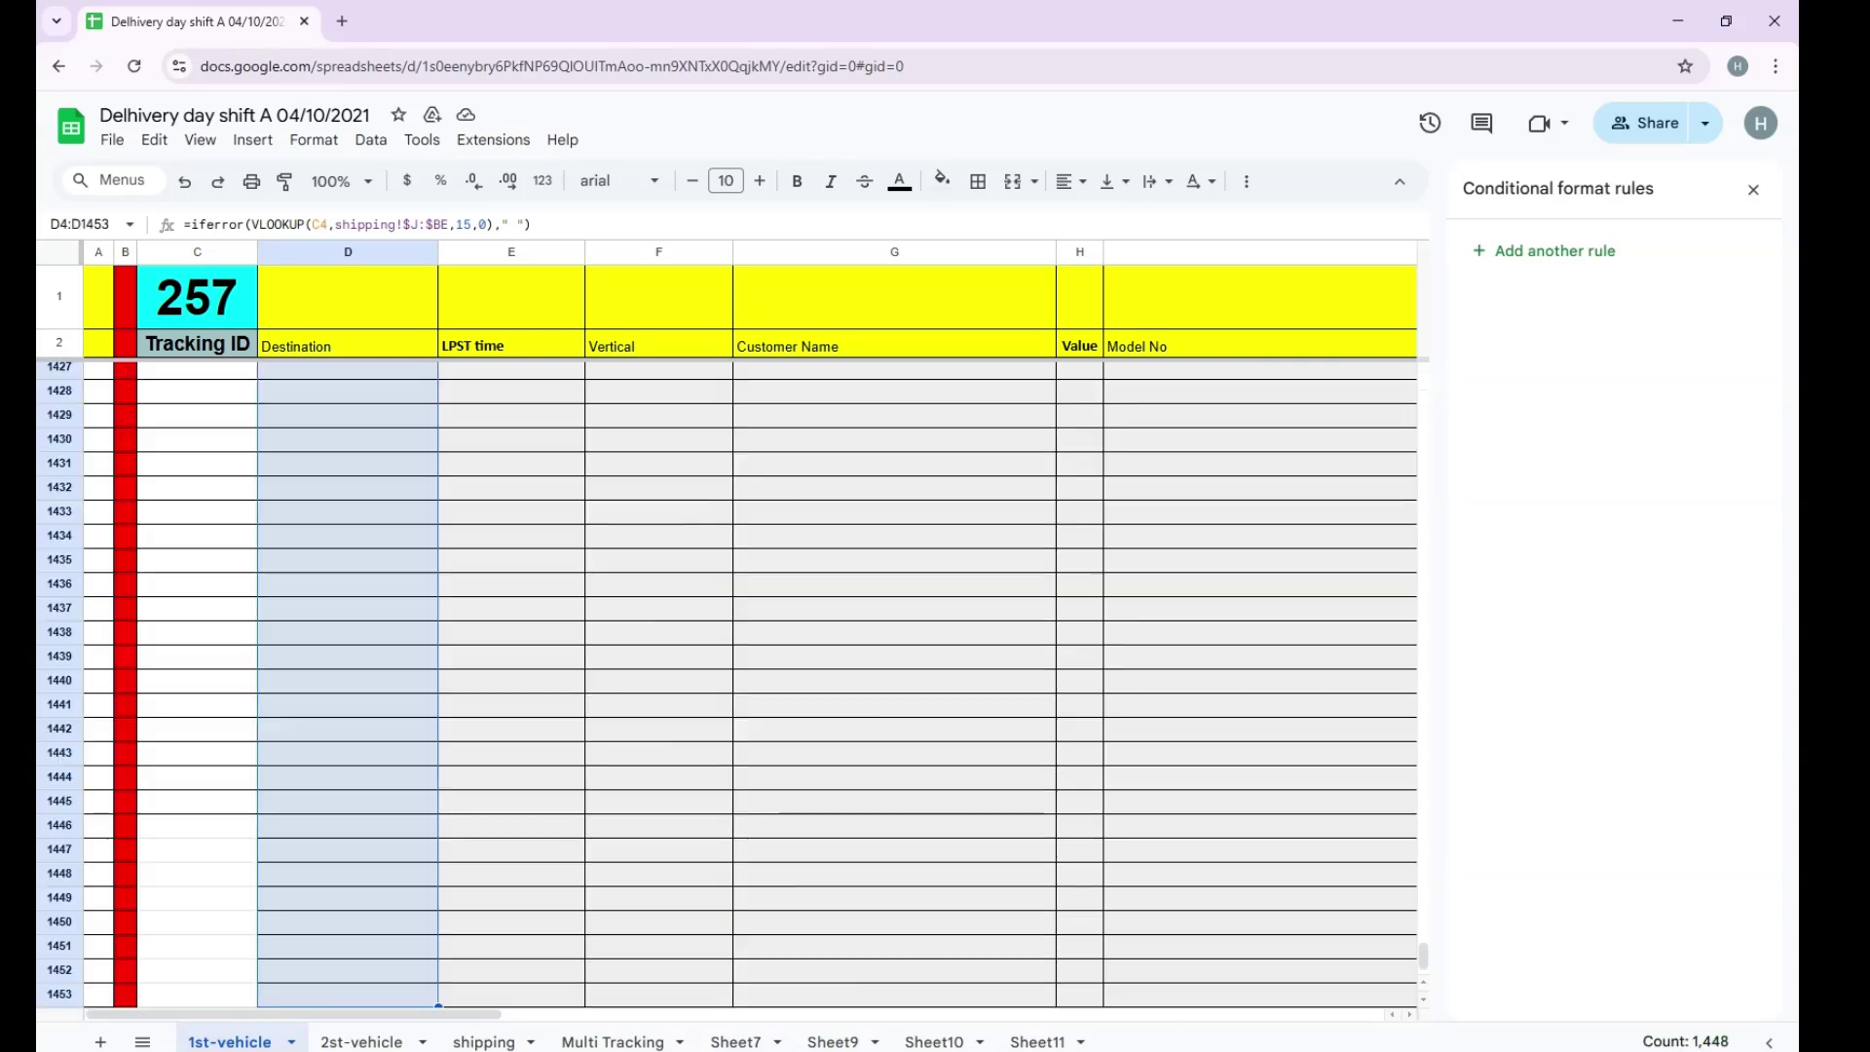
{"action": "key", "text": "Delete"}
{"action": "key", "text": "ctrl+Up"}
Start a VLOOKUP formula in Destination cell D4 with the tracking ID cell C4 as the search key.
{"action": "left_click", "coordinate": [348, 399]}
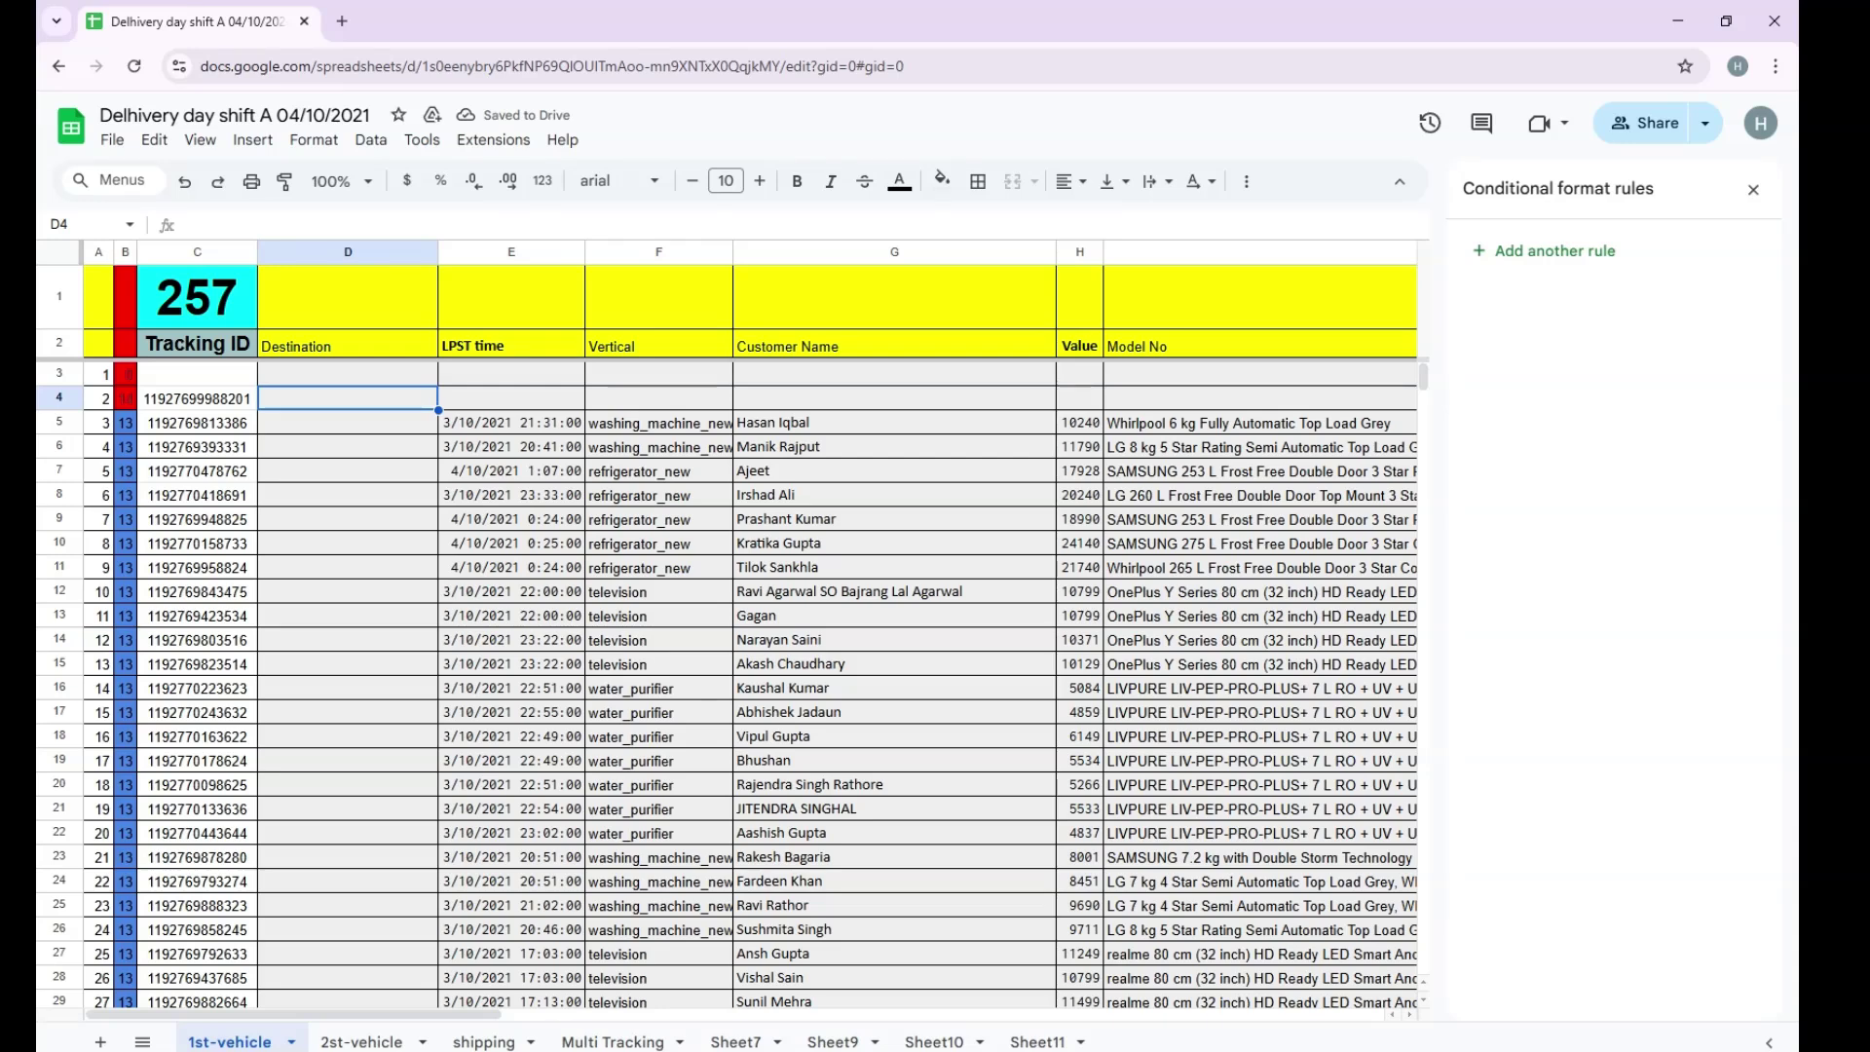
{"action": "type", "text": "=v"}
{"action": "type", "text": "l"}
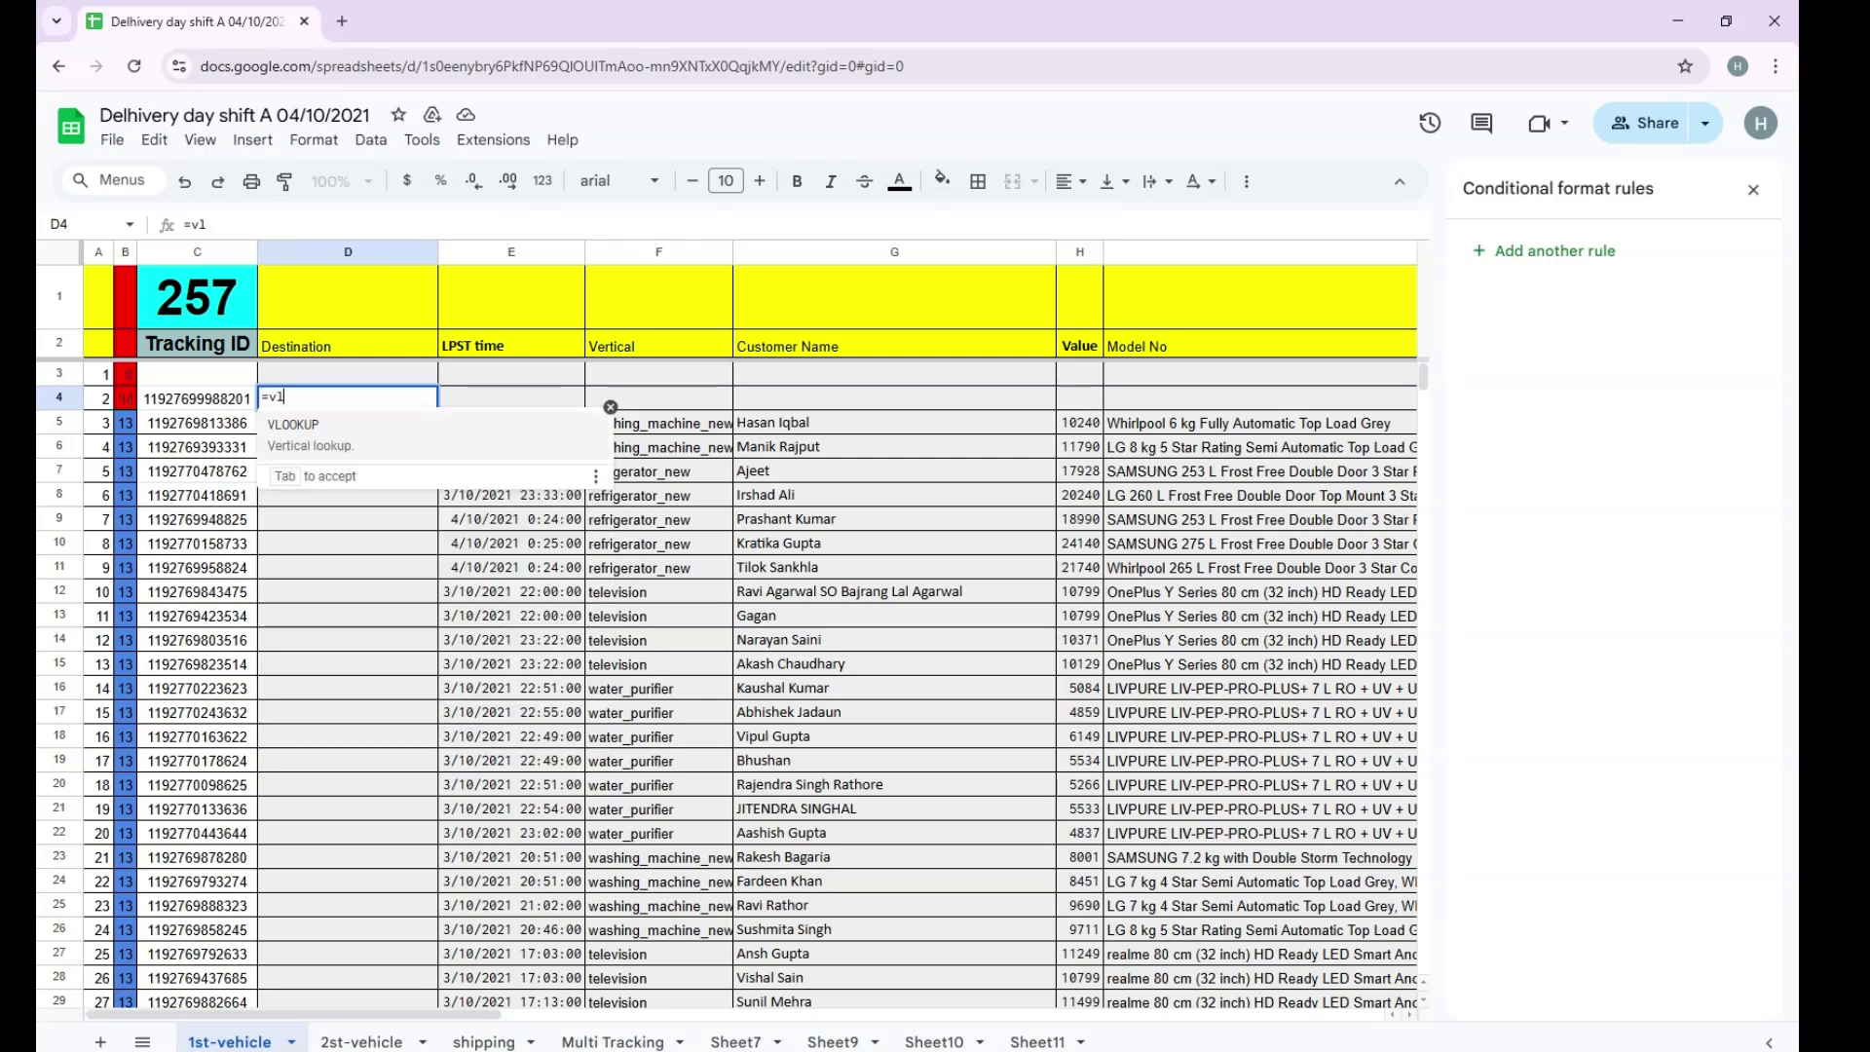
{"action": "key", "text": "Tab"}
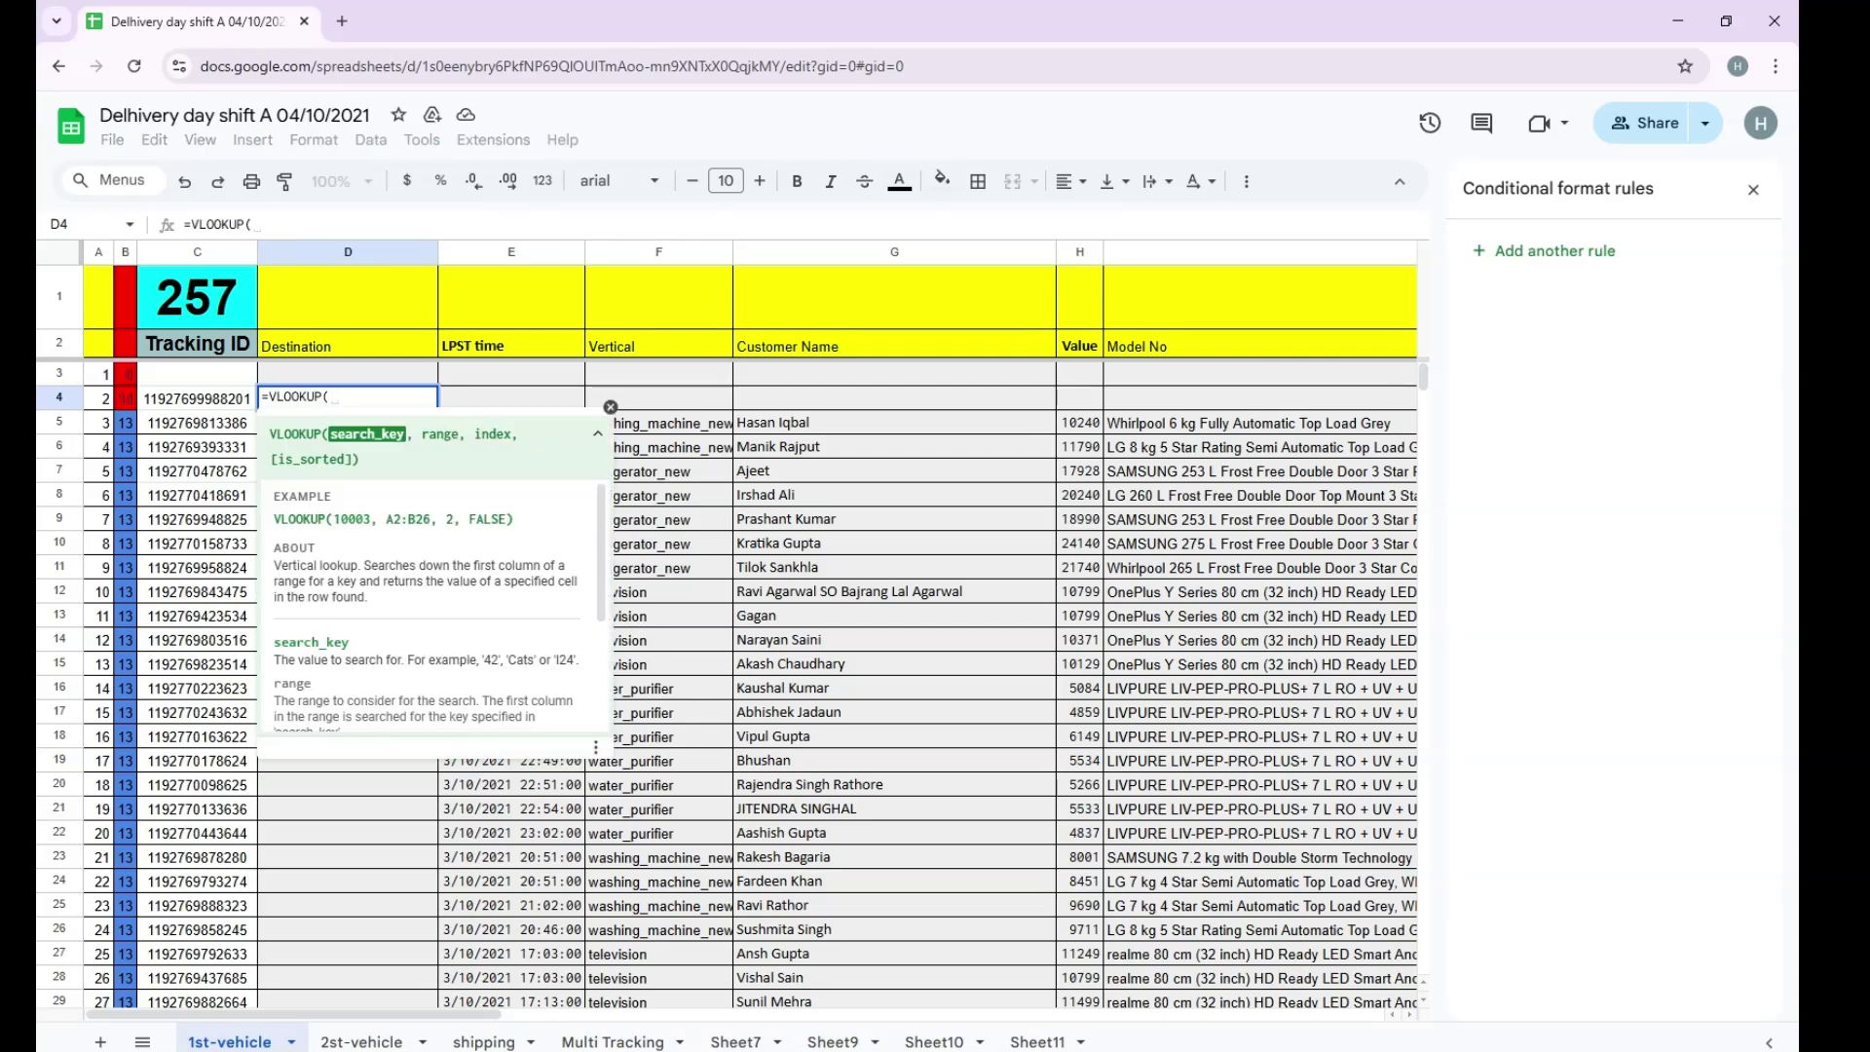
{"action": "left_click", "coordinate": [197, 399]}
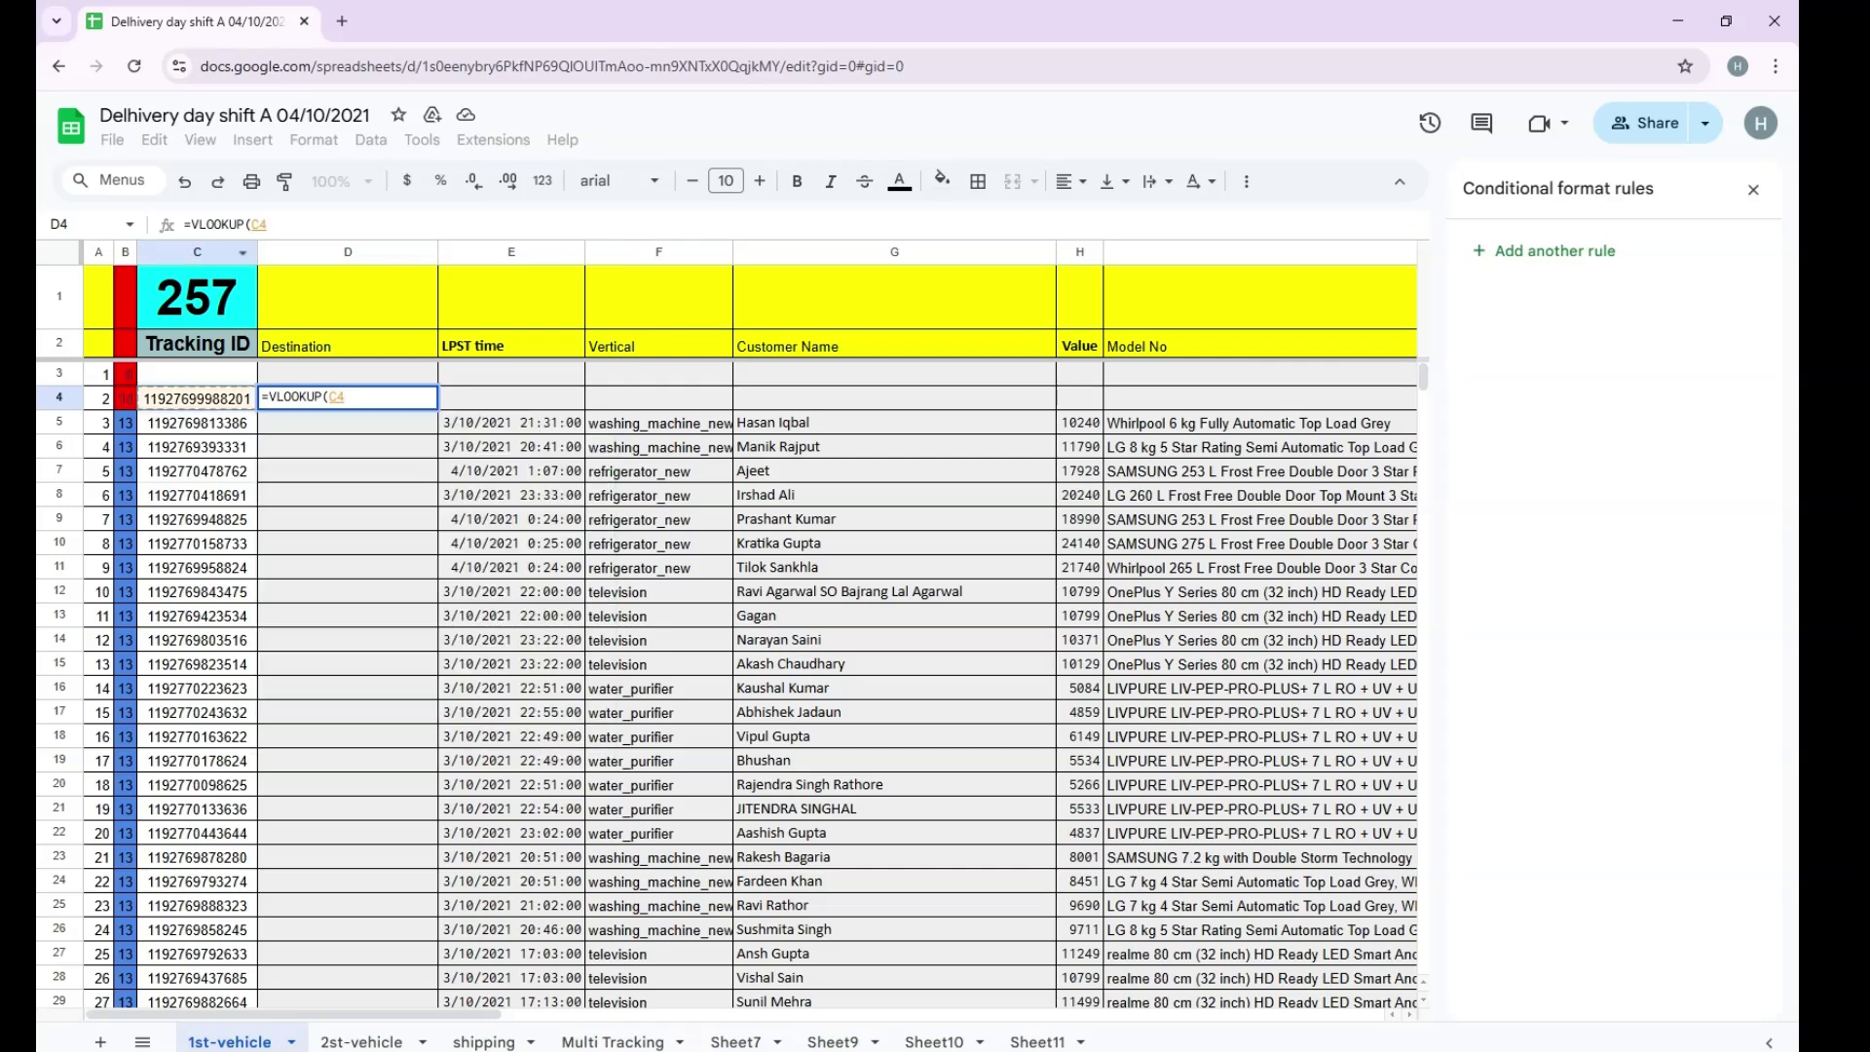
{"action": "left_click", "coordinate": [196, 252]}
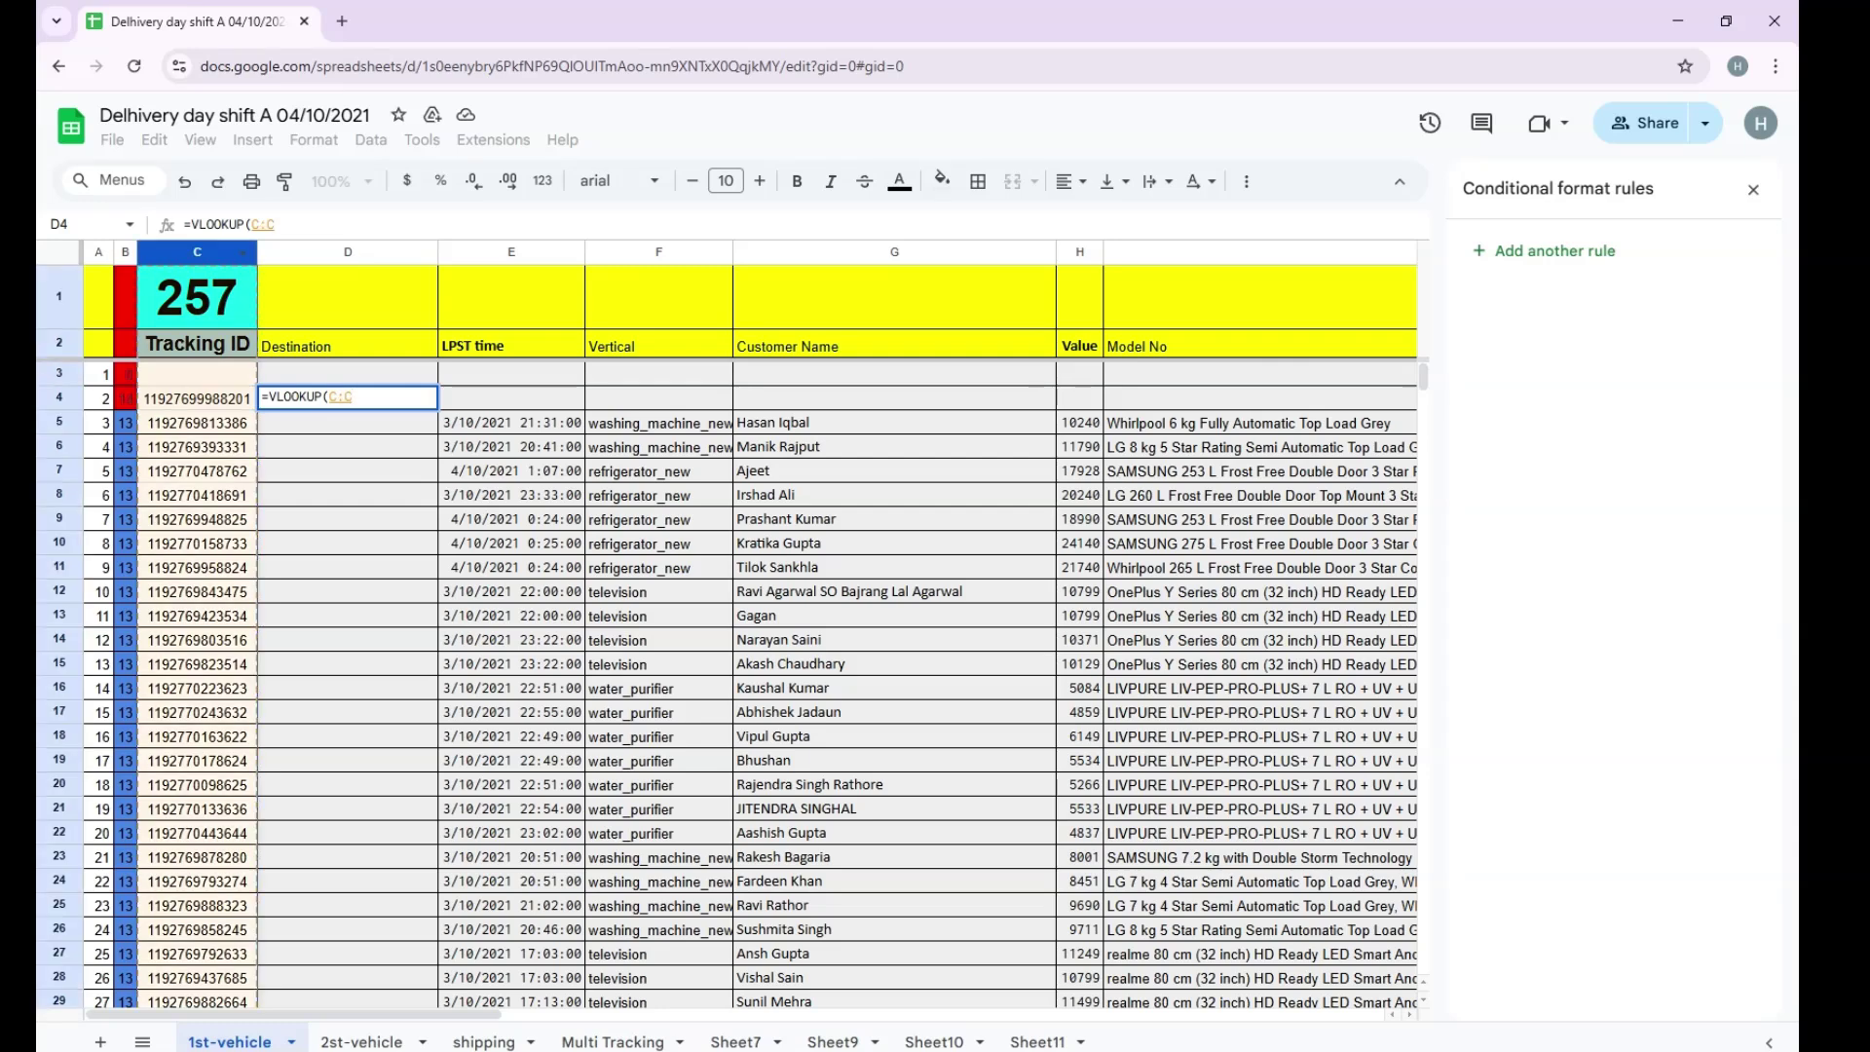
{"action": "left_click", "coordinate": [197, 399]}
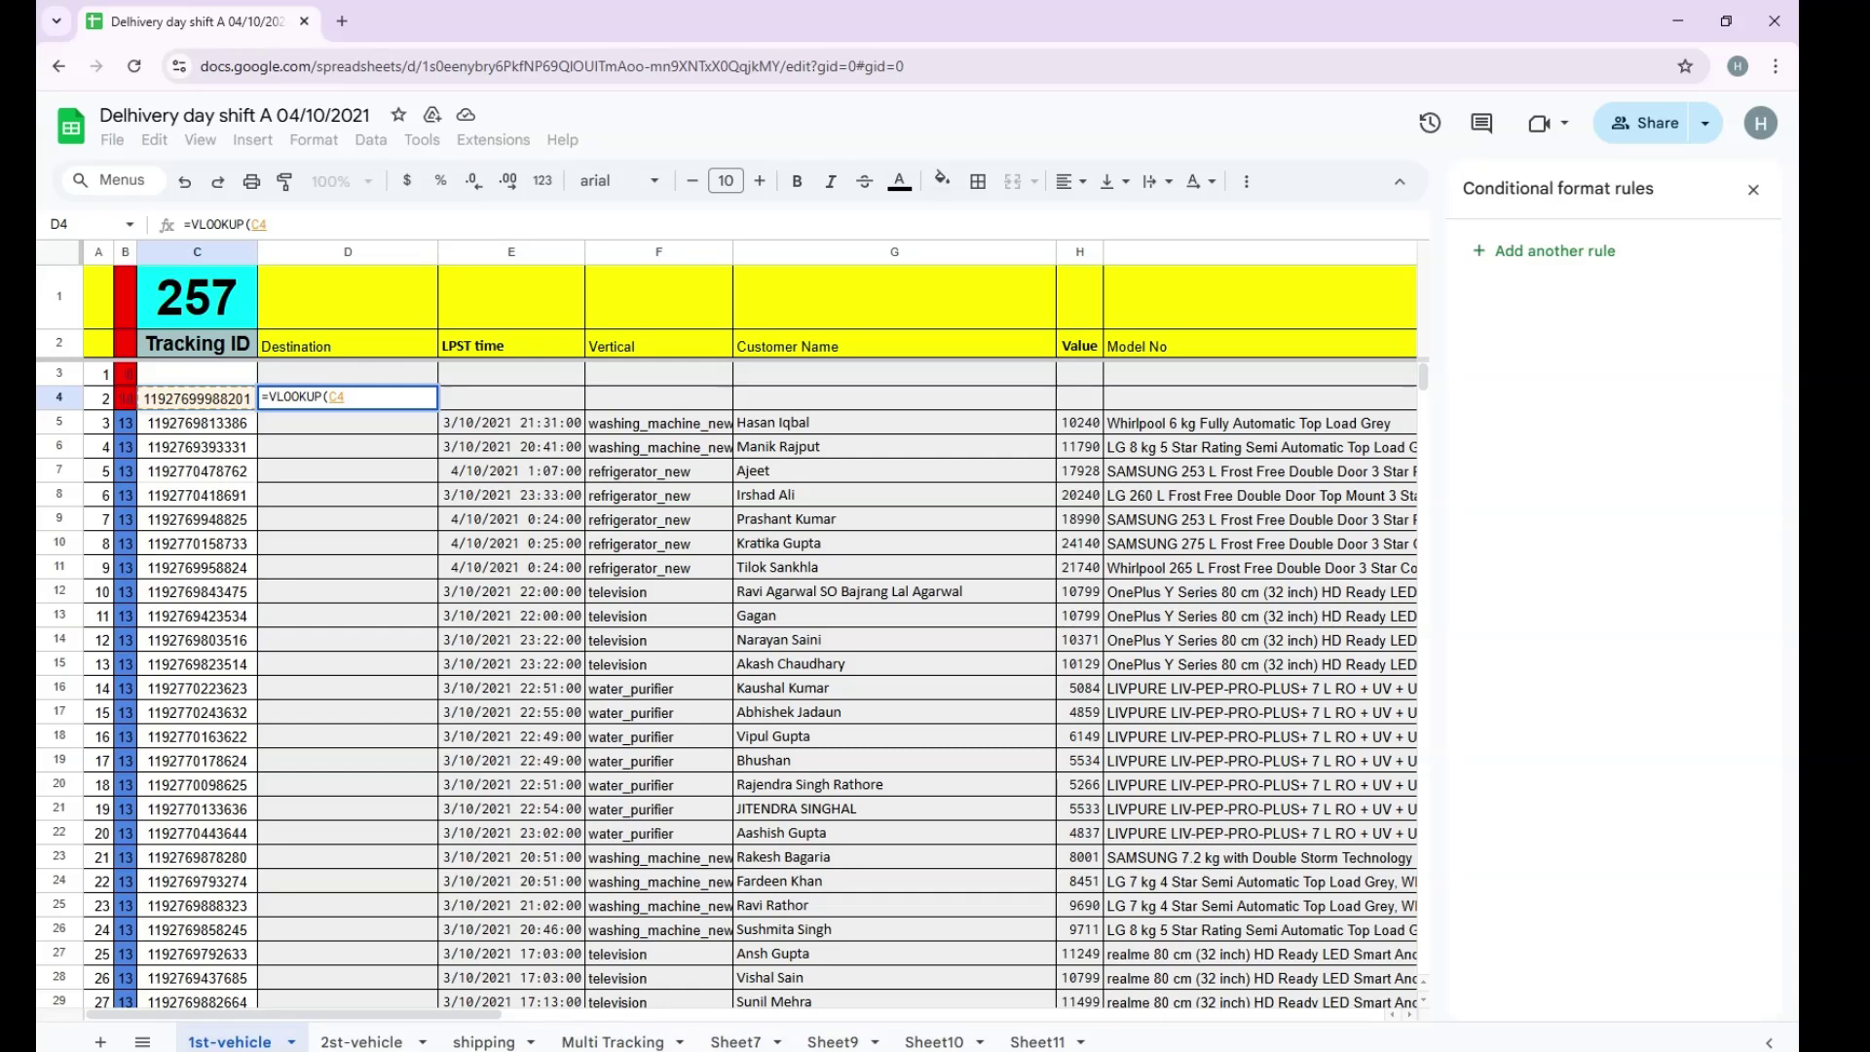
{"action": "left_click", "coordinate": [197, 252]}
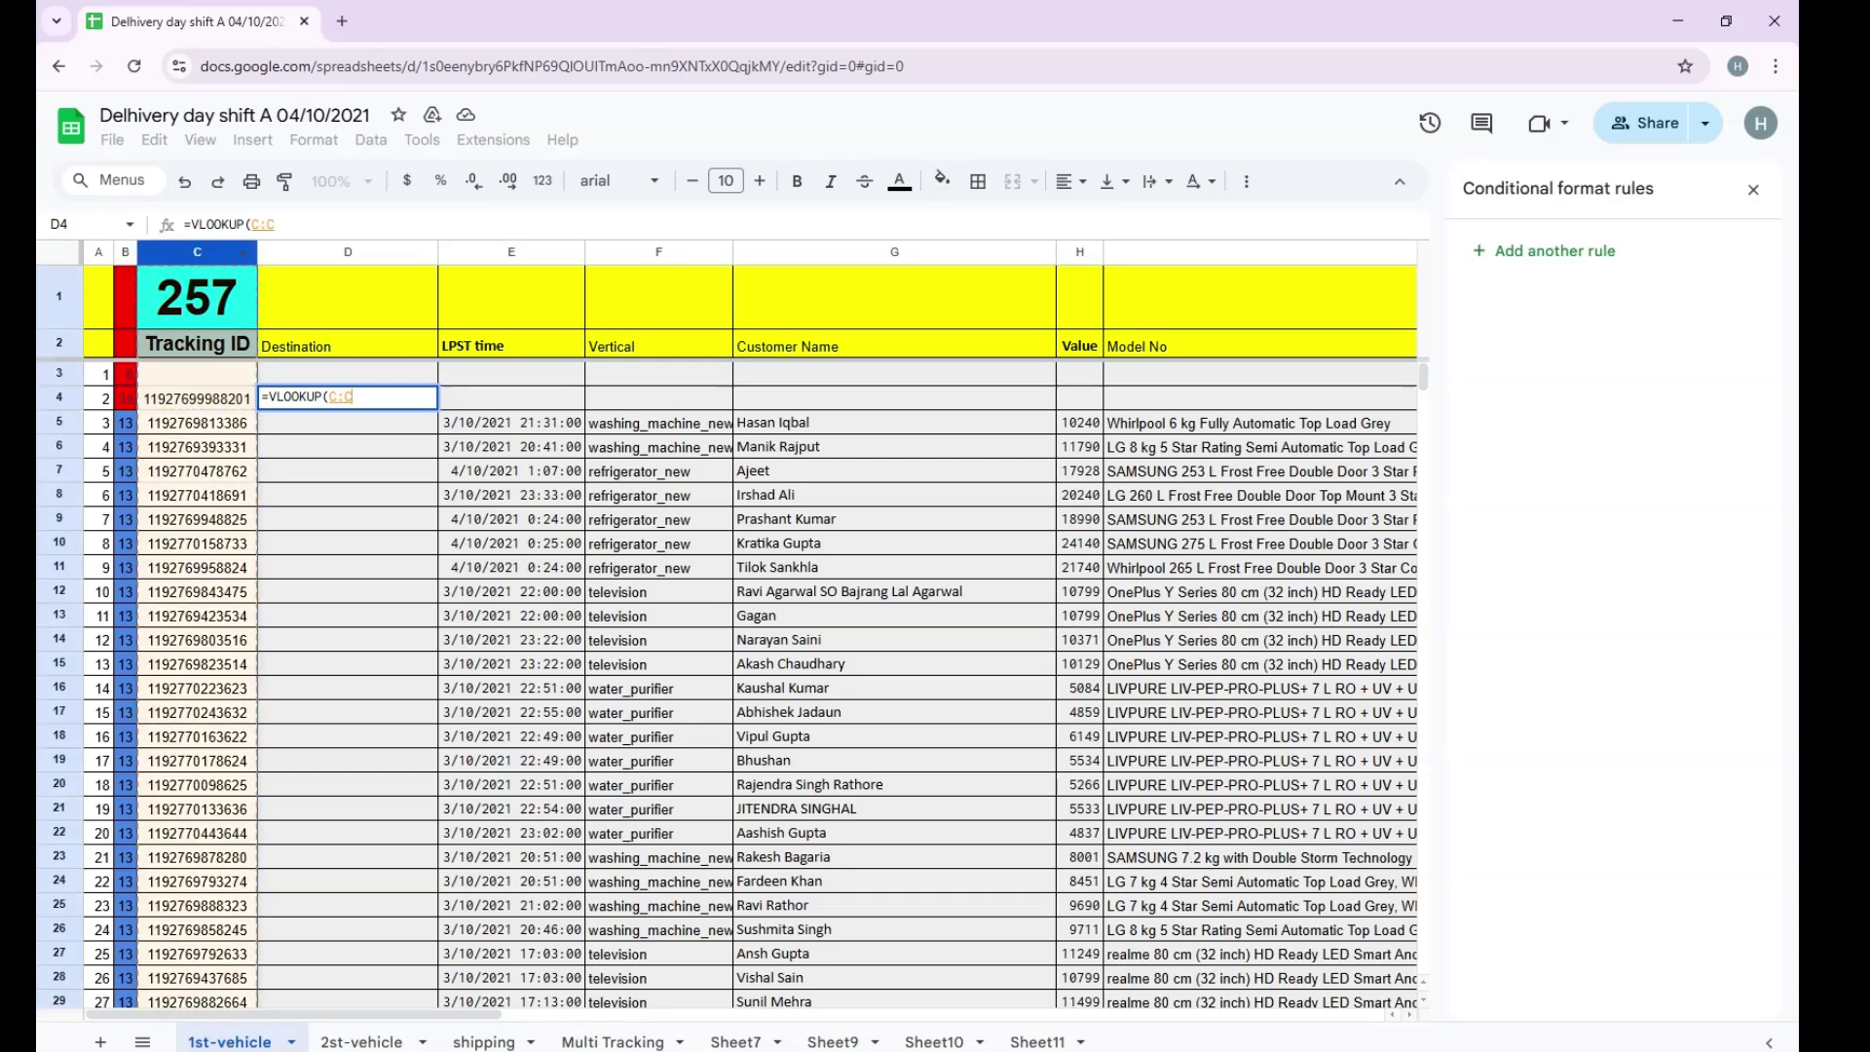
{"action": "left_click", "coordinate": [197, 398]}
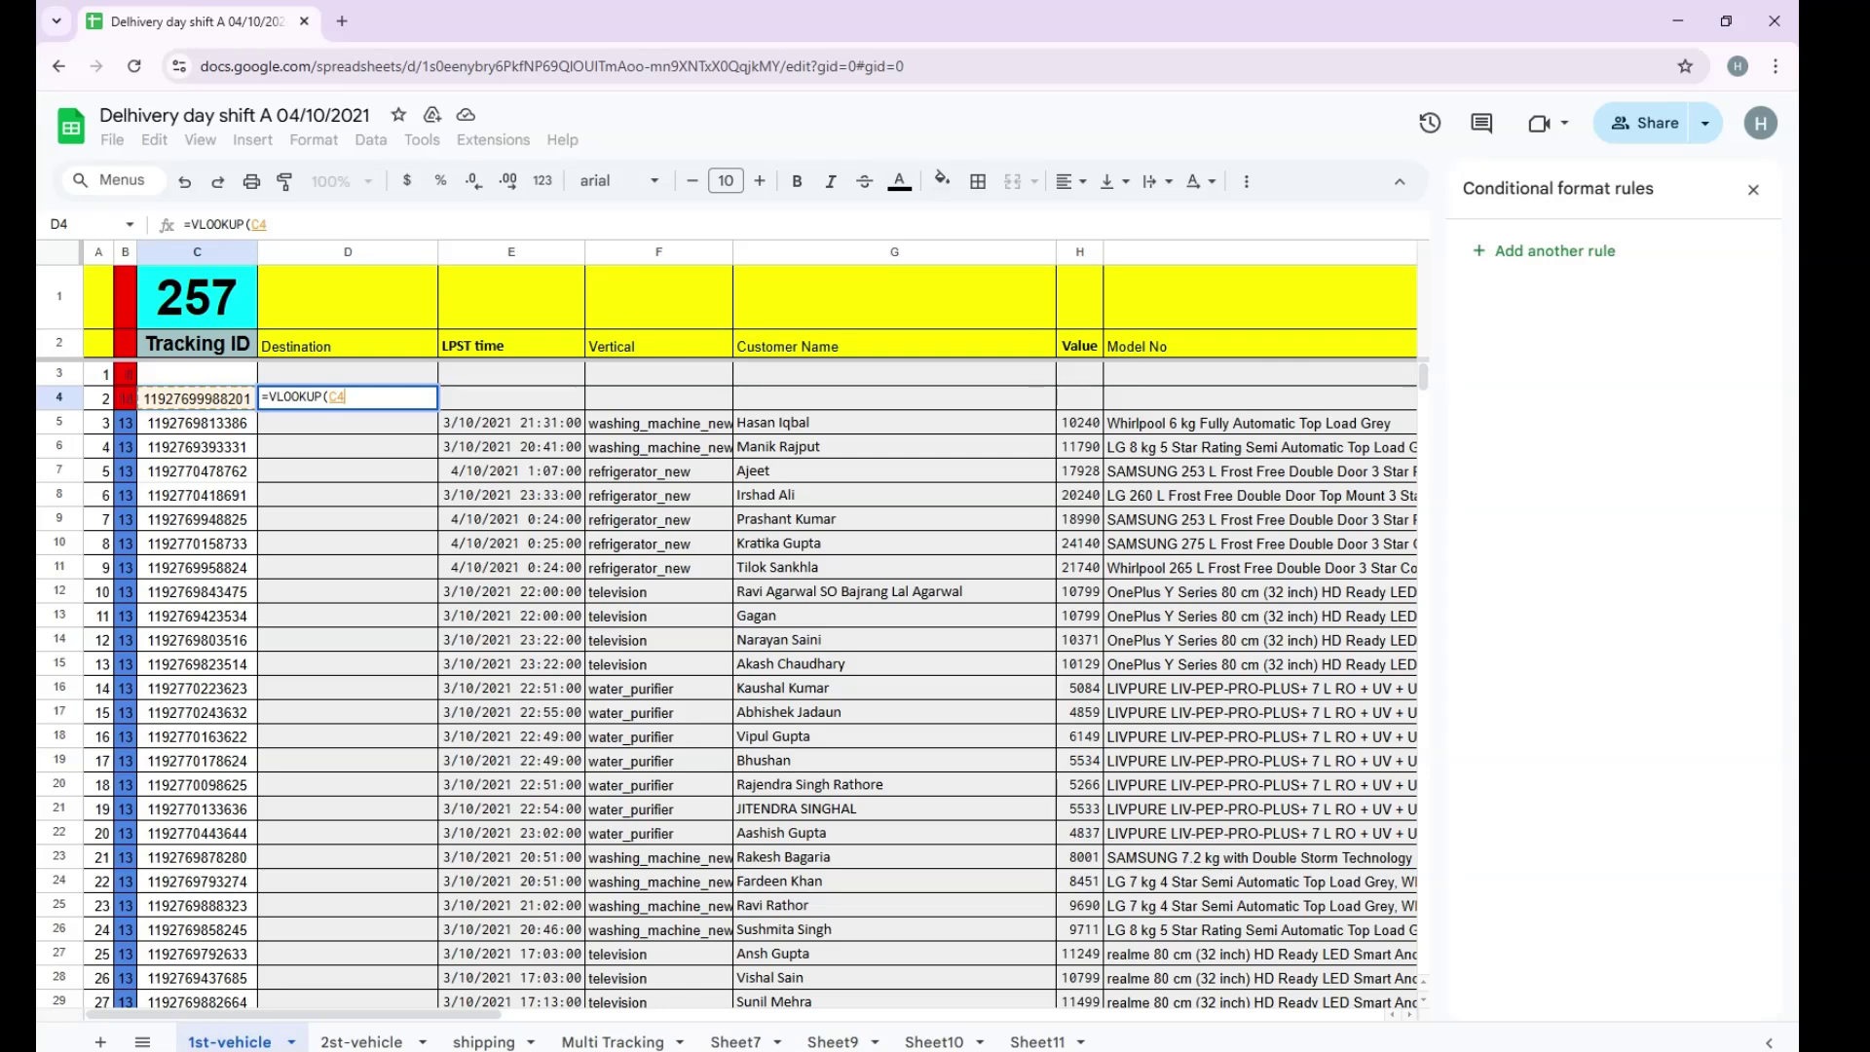
{"action": "key", "text": "BackSpace"}
{"action": "key", "text": "BackSpace"}
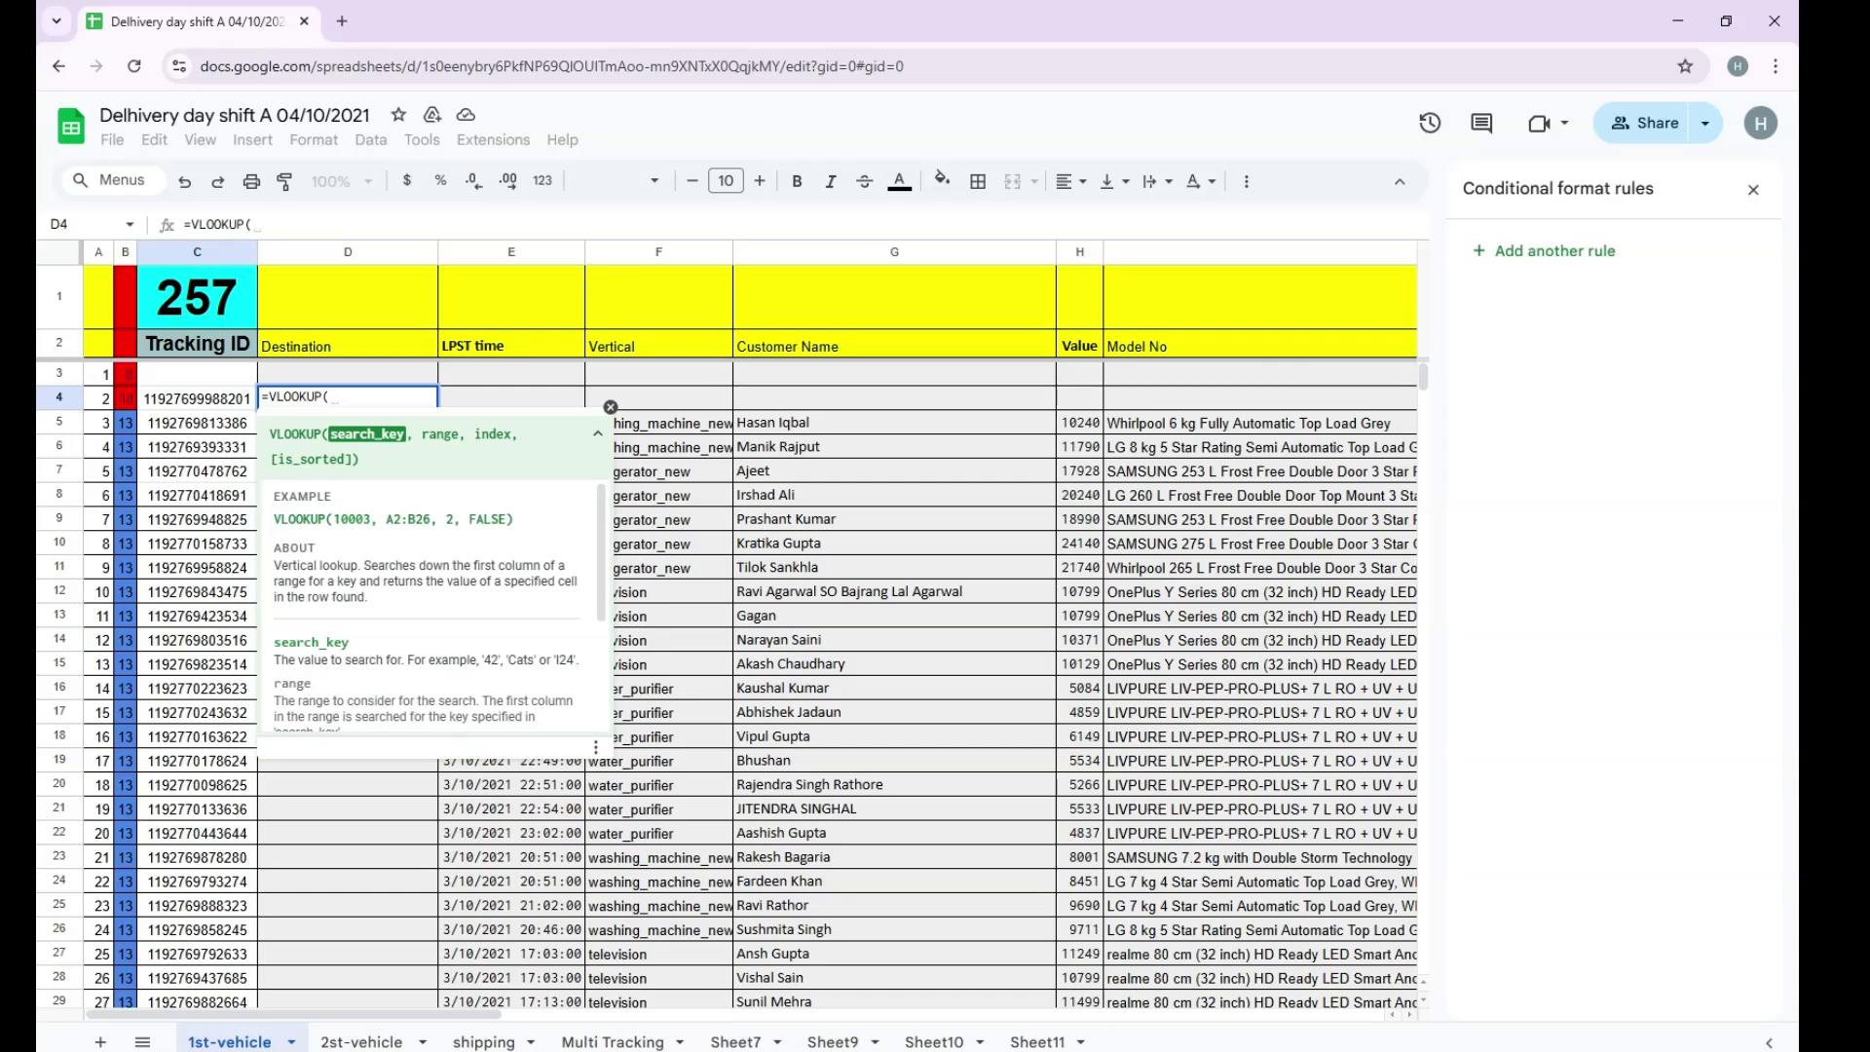
{"action": "left_click", "coordinate": [197, 398]}
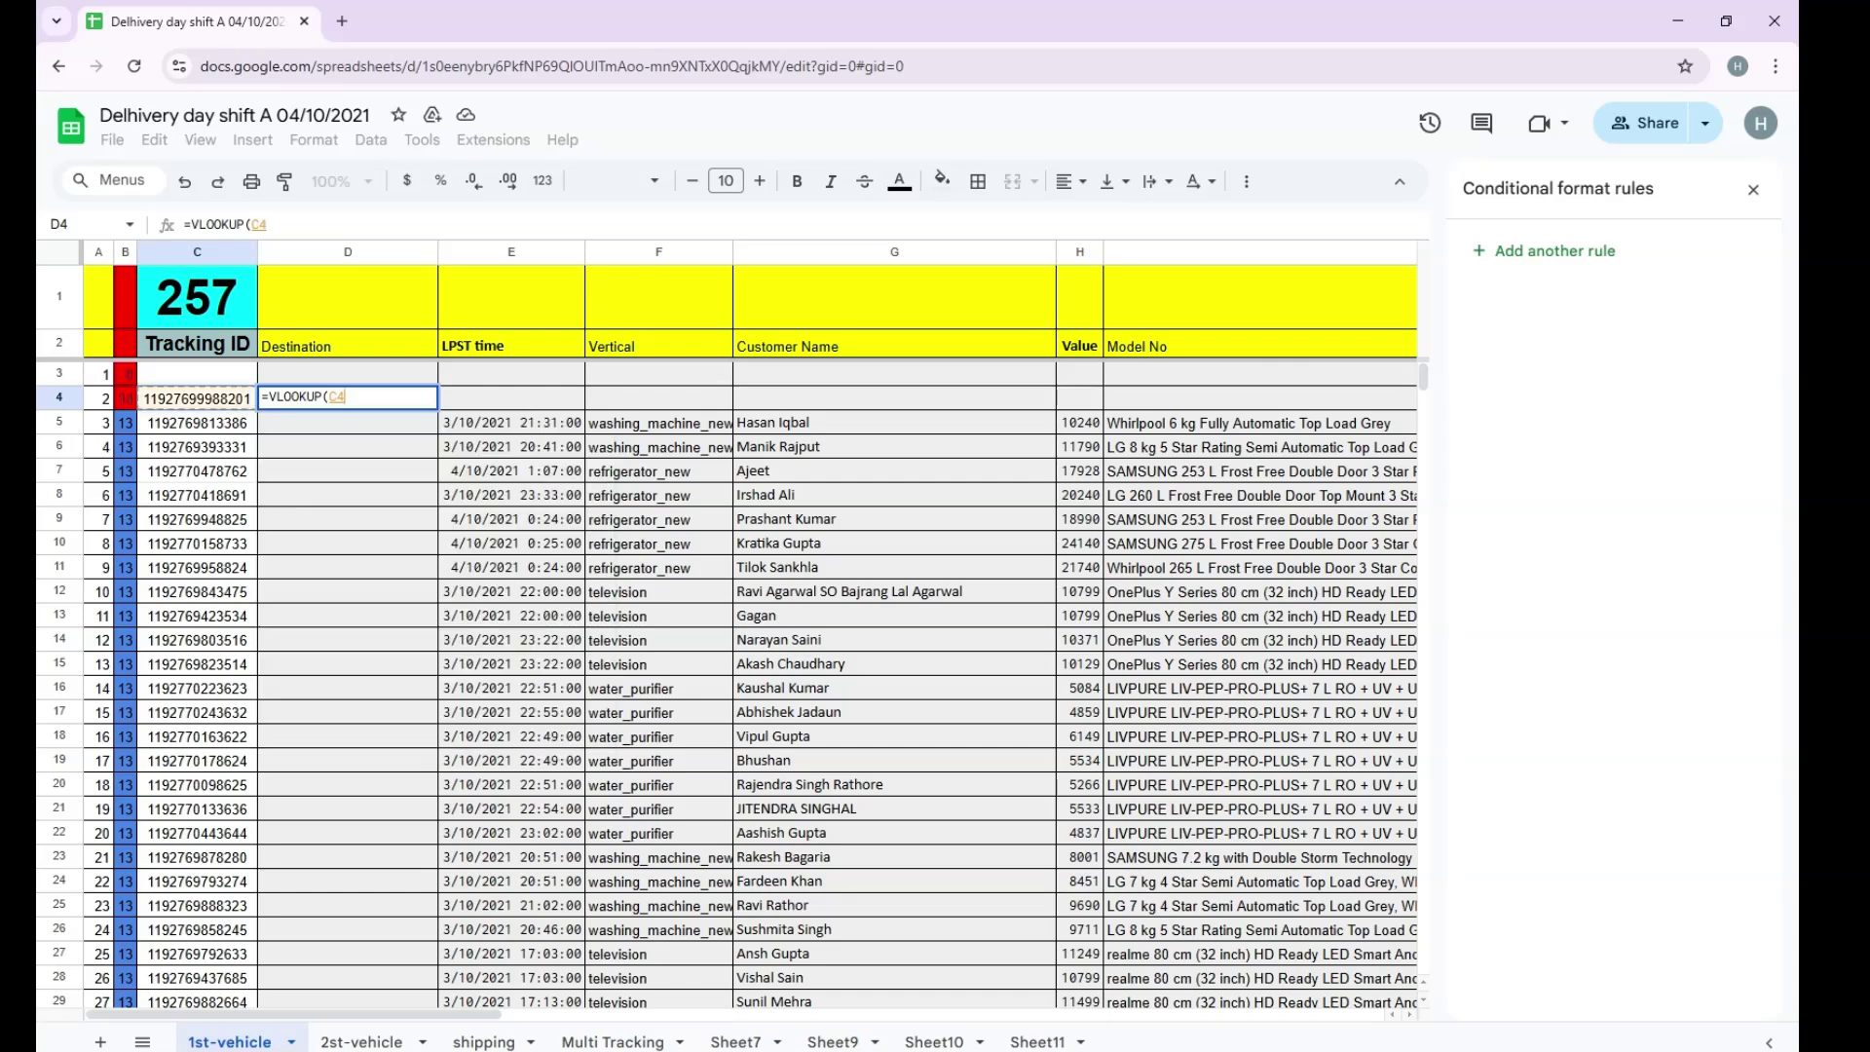
Continue the D4 VLOOKUP after search key C4 by starting its range argument on the Multi Tracking sheet.
{"action": "type", "text": ","}
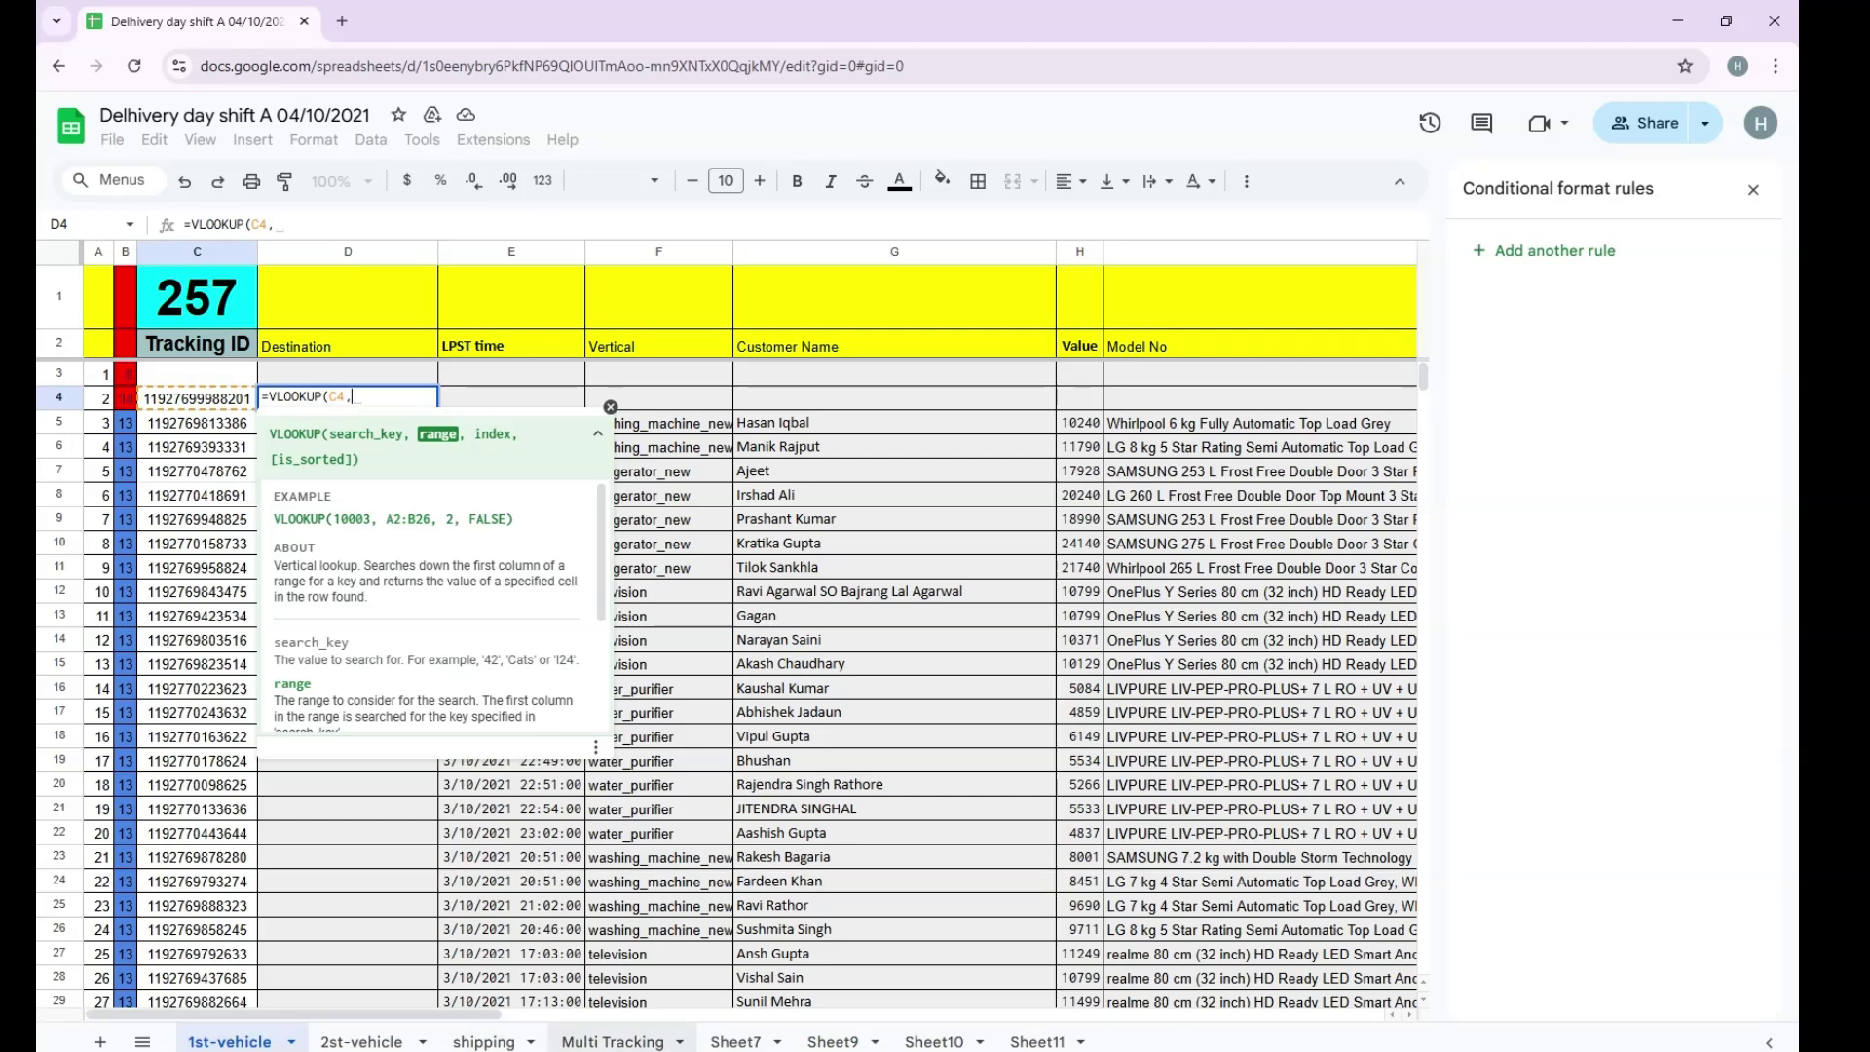
{"action": "left_click", "coordinate": [612, 1041]}
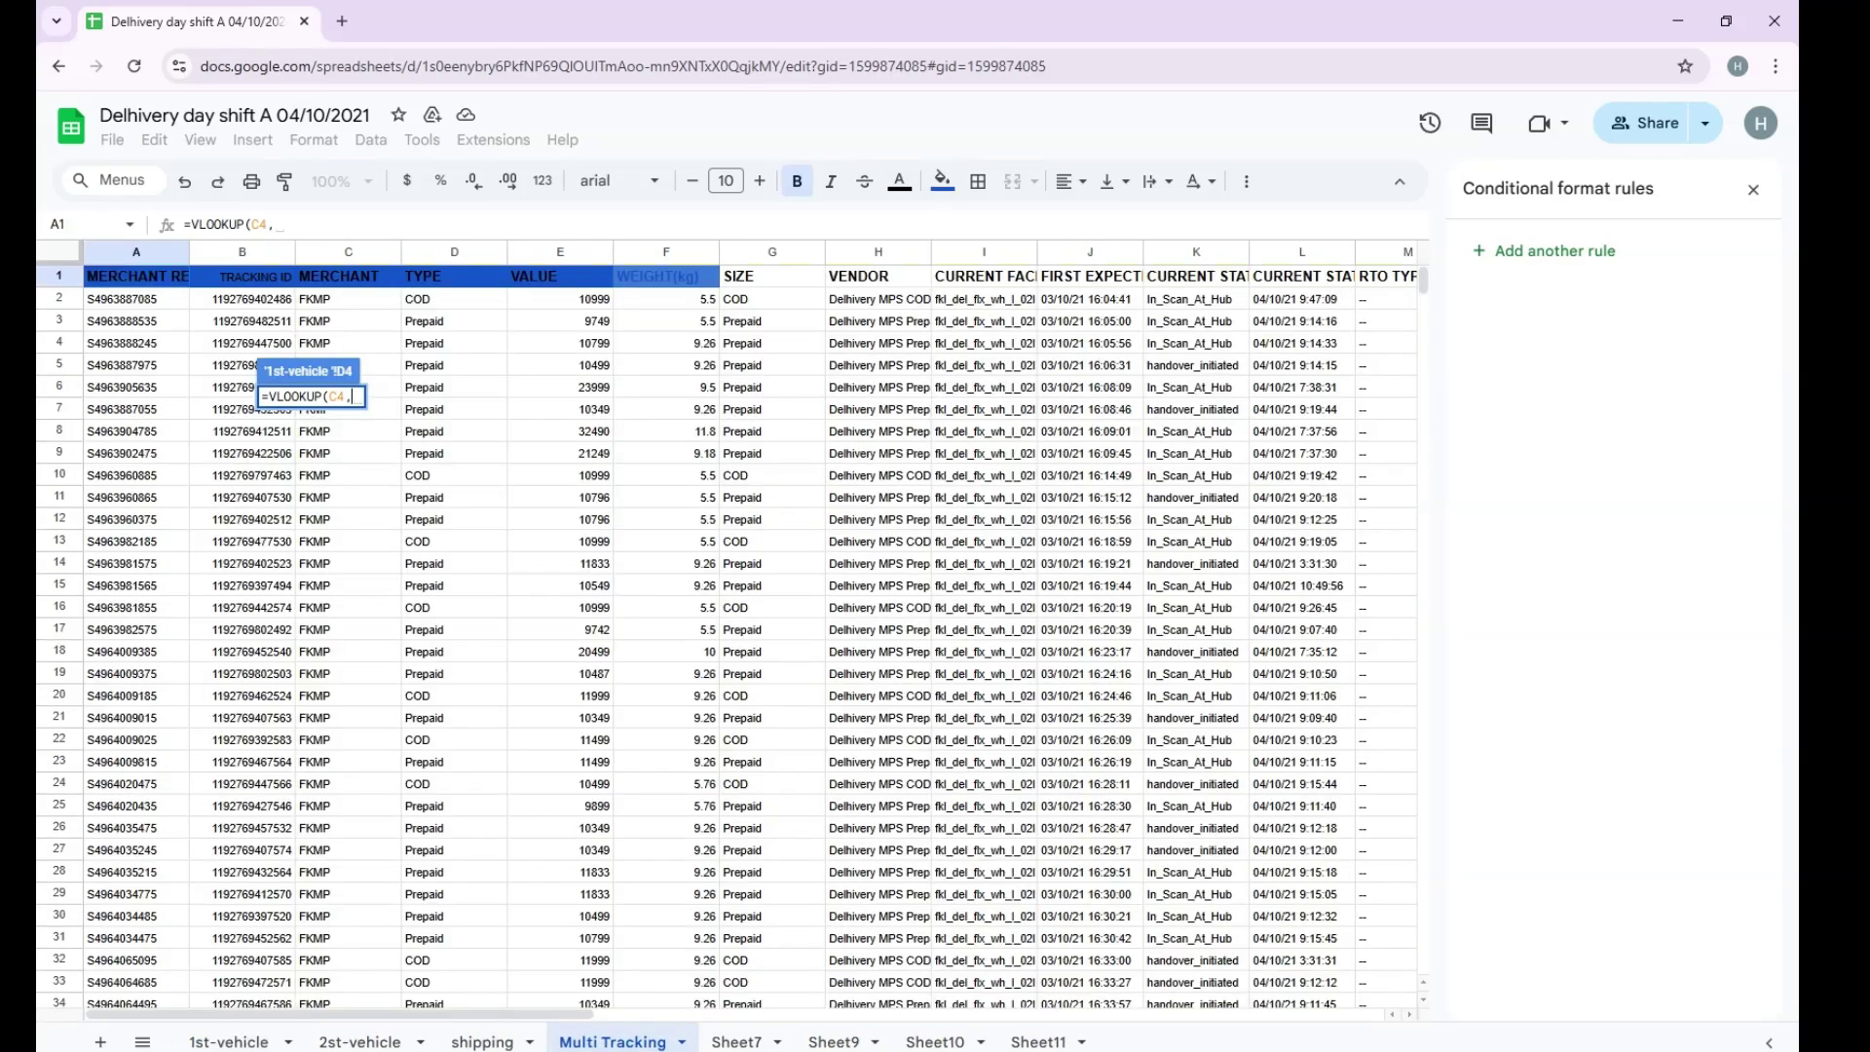
Set the VLOOKUP range to Multi Tracking columns B:AF and proceed to the index argument.
{"action": "left_click", "coordinate": [137, 252]}
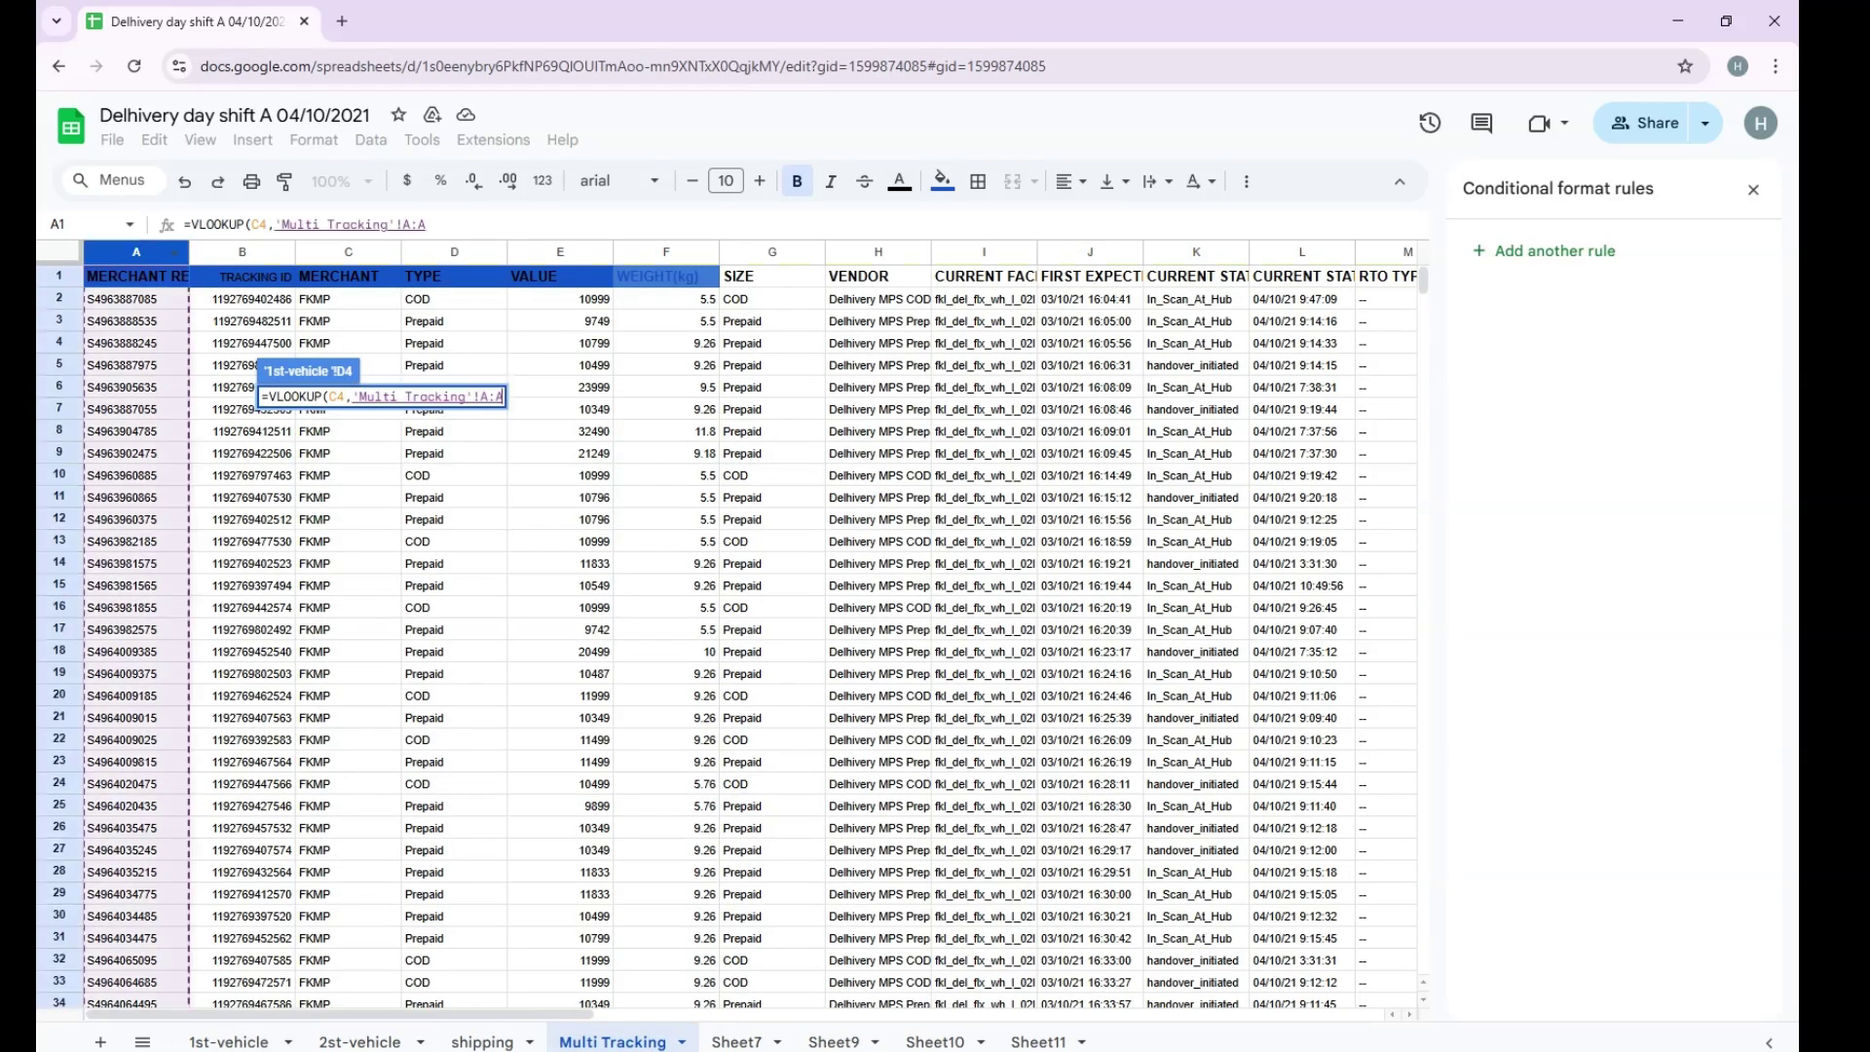
{"action": "key", "text": "shift+Right"}
{"action": "key", "text": "shift+Right"}
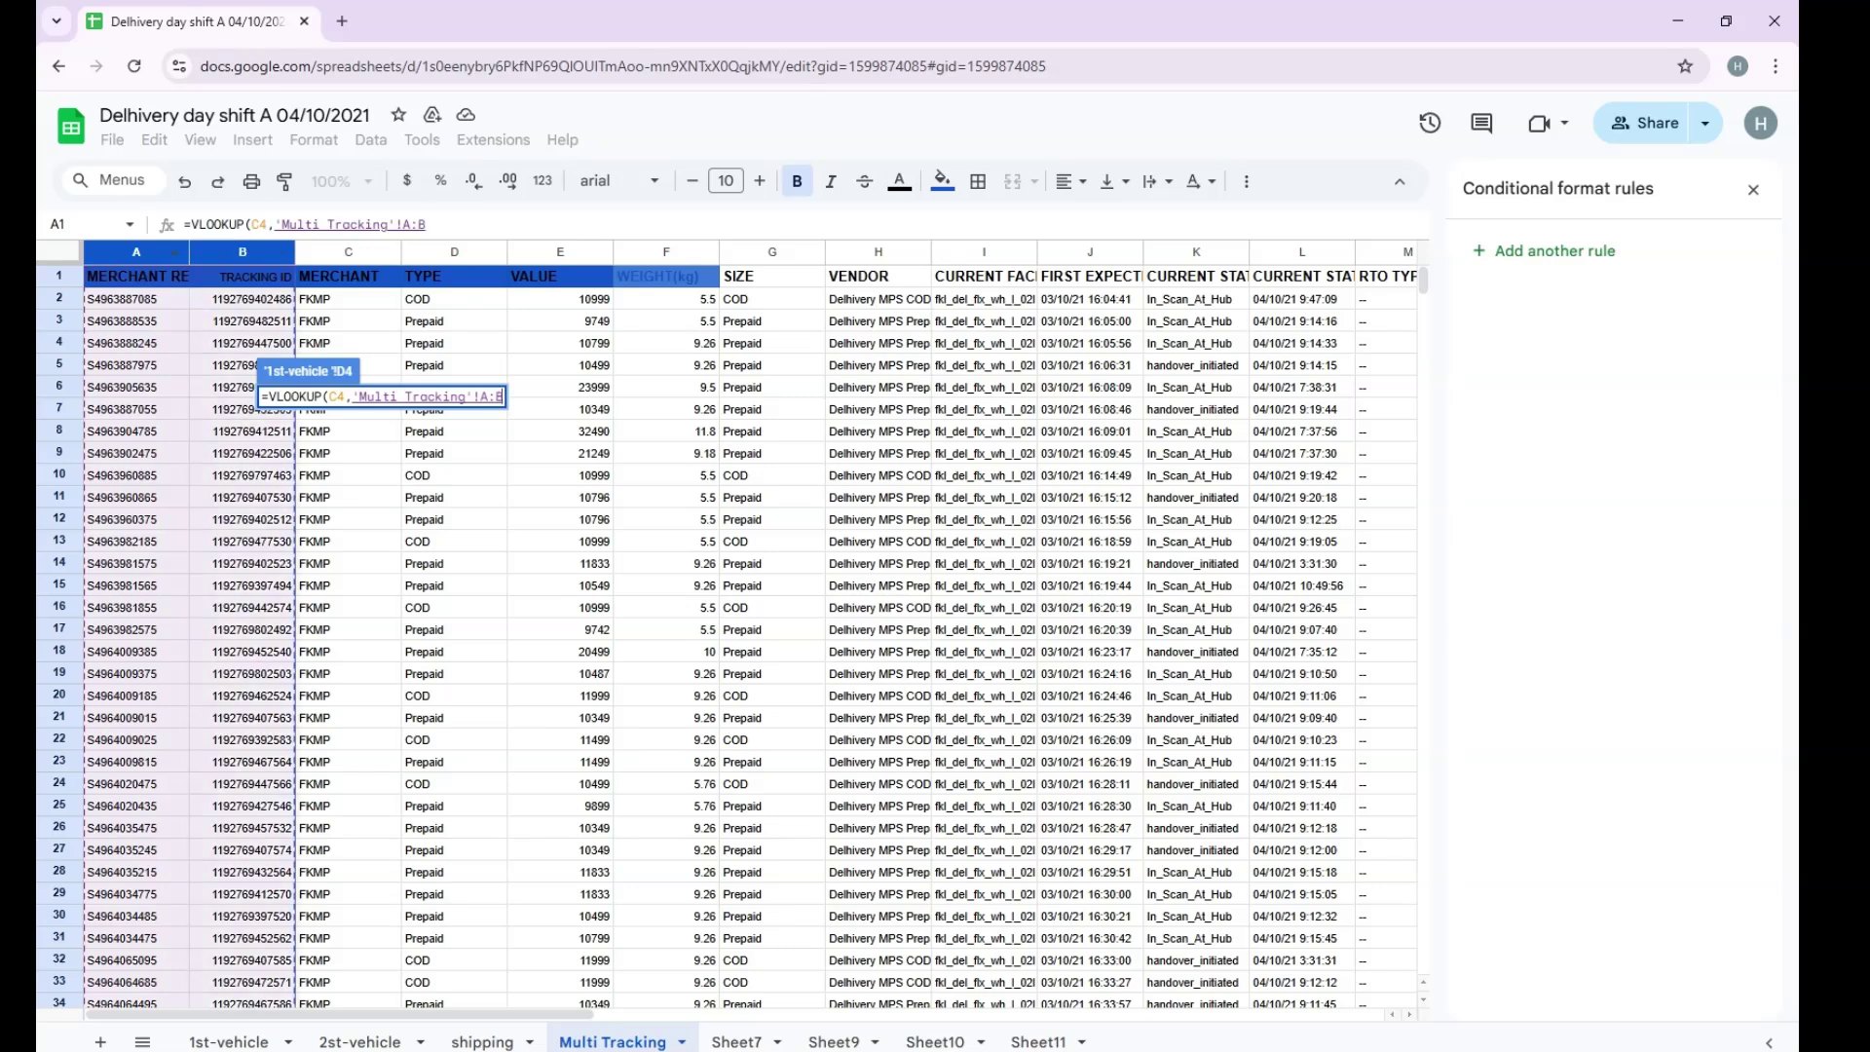
{"action": "key", "text": "shift+Right"}
{"action": "key", "text": "shift+Right"}
{"action": "key", "text": "shift+Right"}
{"action": "key", "text": "shift+Right"}
{"action": "key", "text": "shift+Right"}
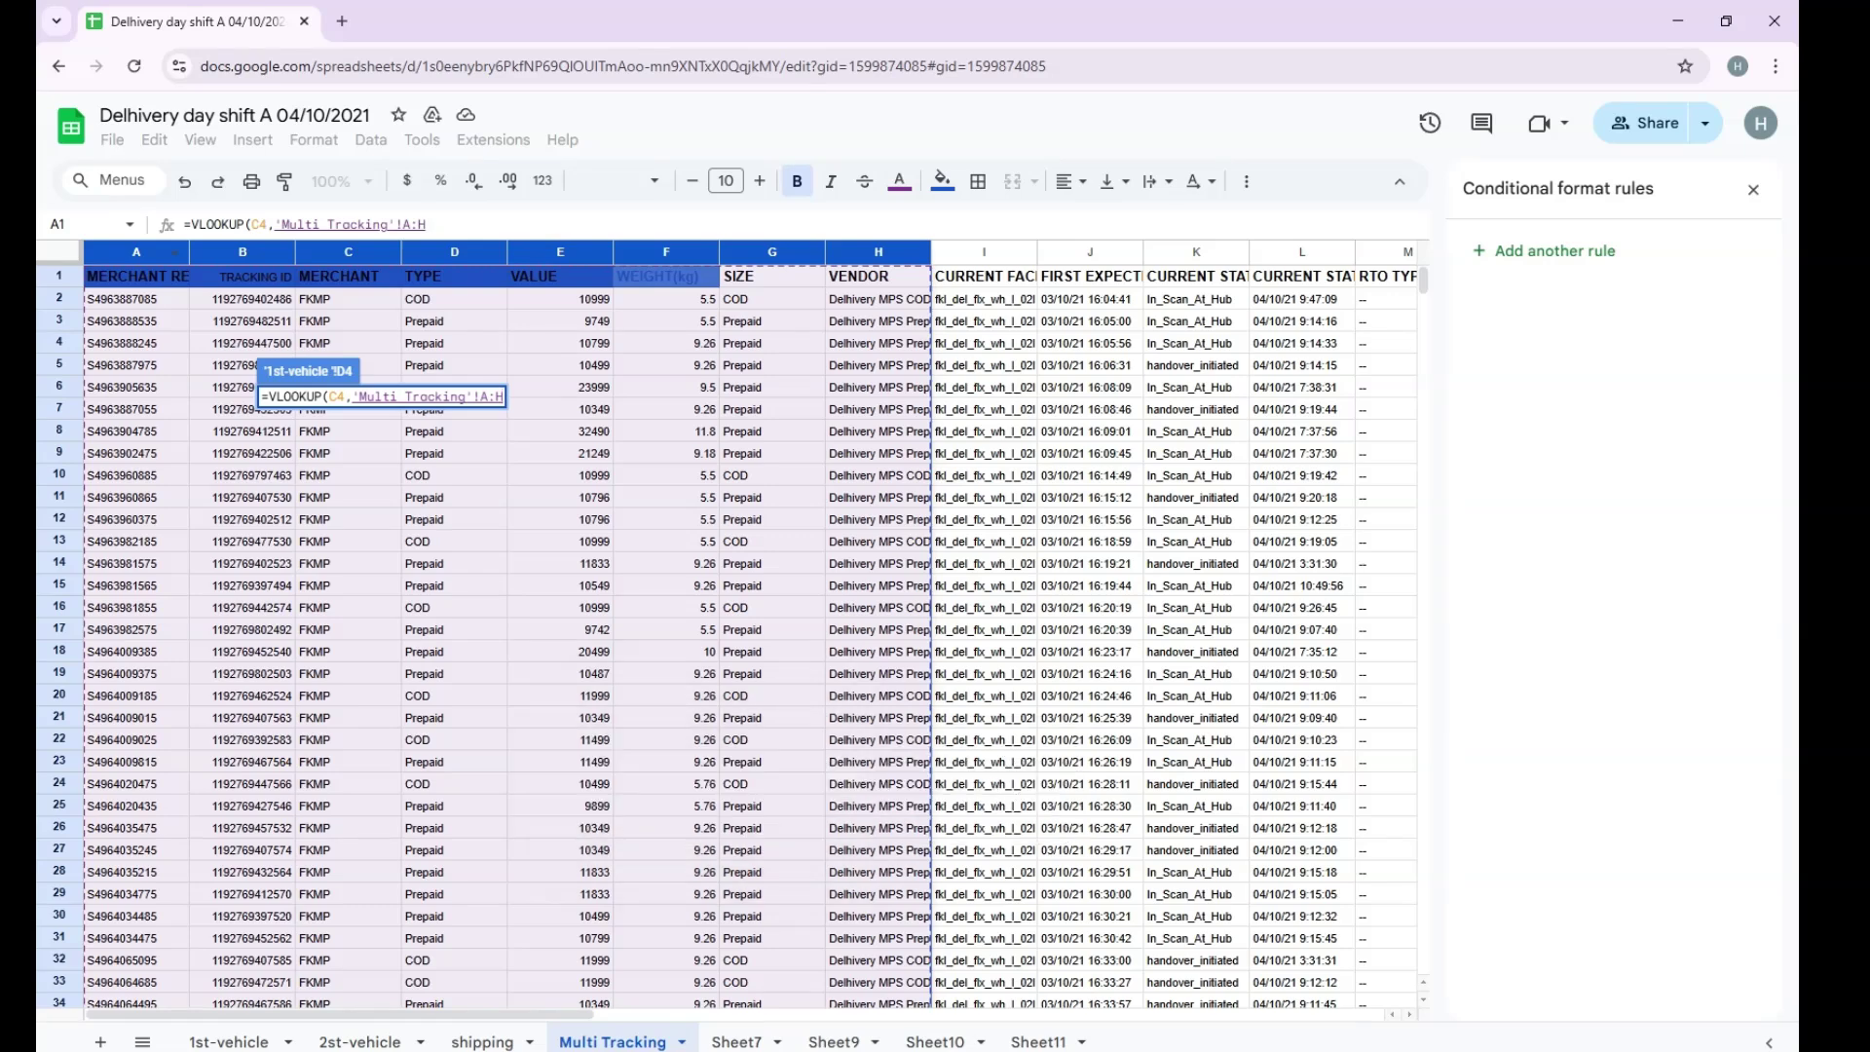
{"action": "key", "text": "shift+Left"}
{"action": "key", "text": "shift+Left"}
{"action": "key", "text": "shift+Left"}
{"action": "key", "text": "shift+Left"}
{"action": "key", "text": "shift+Left"}
{"action": "key", "text": "shift+Left"}
{"action": "key", "text": "shift+Left"}
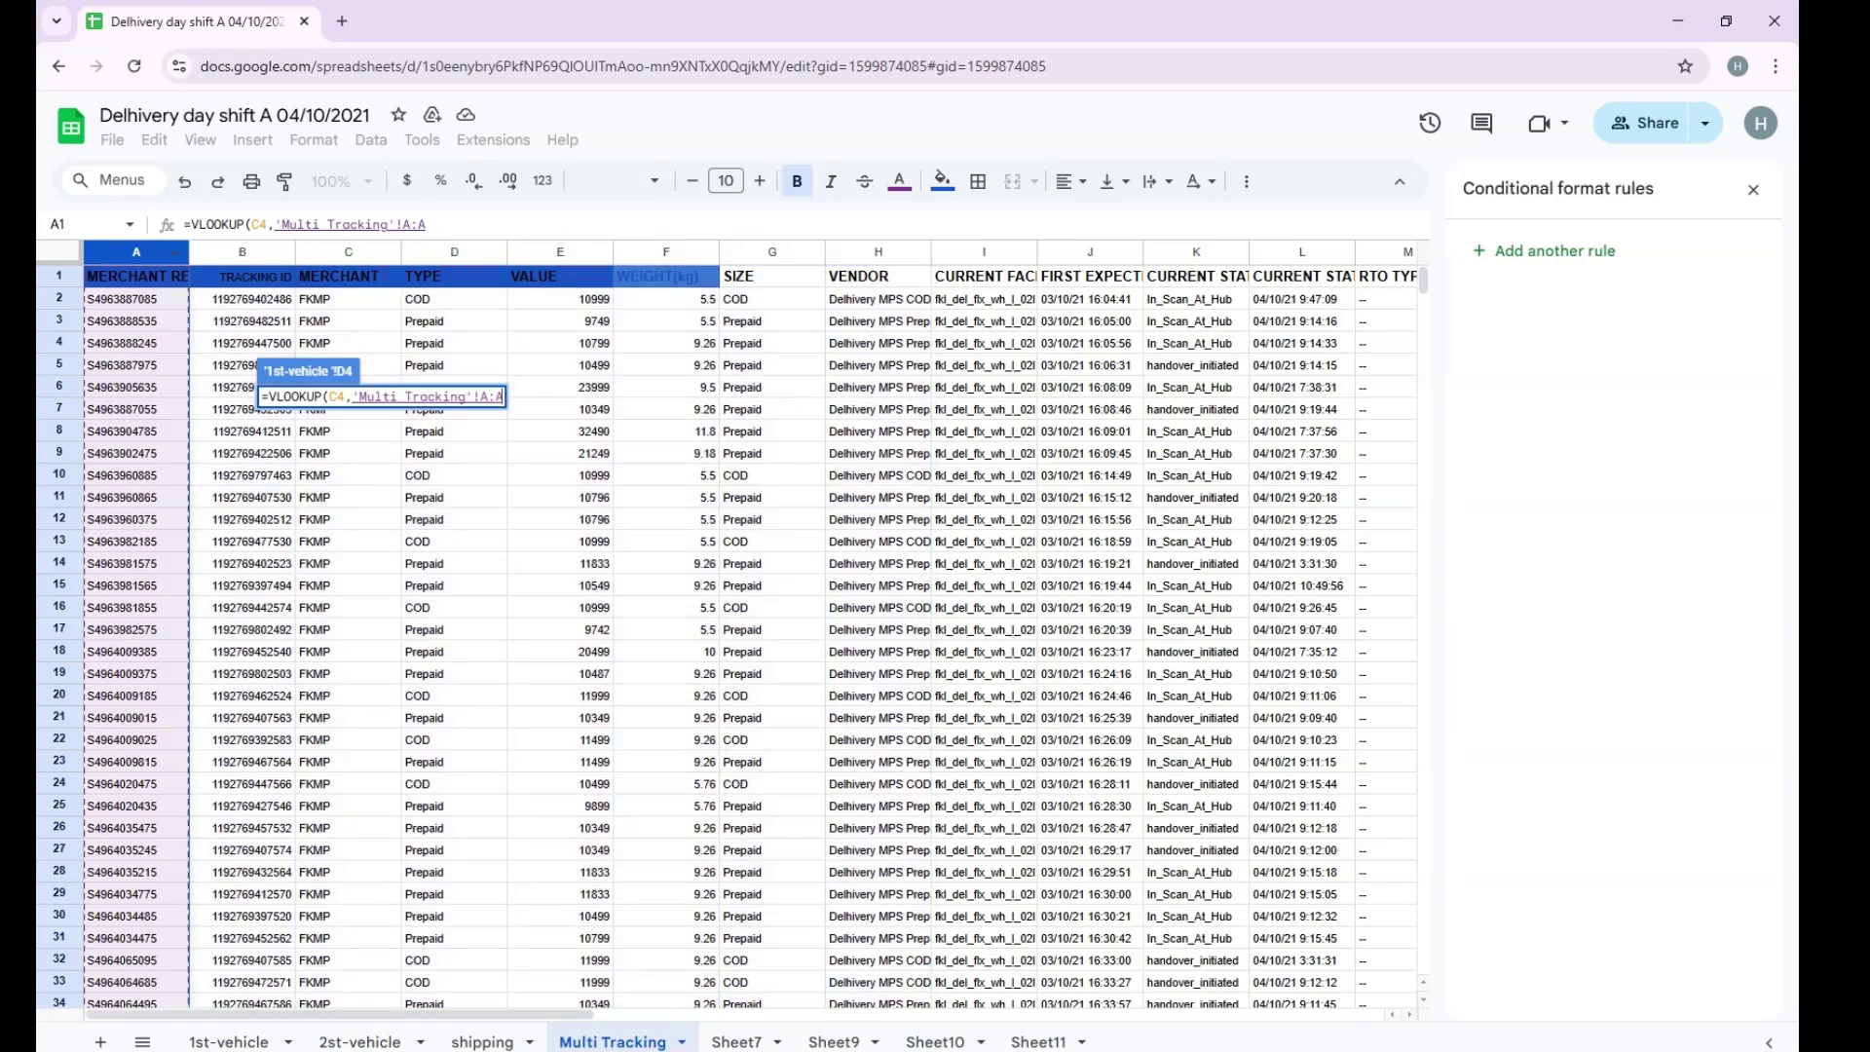
{"action": "key", "text": "Right"}
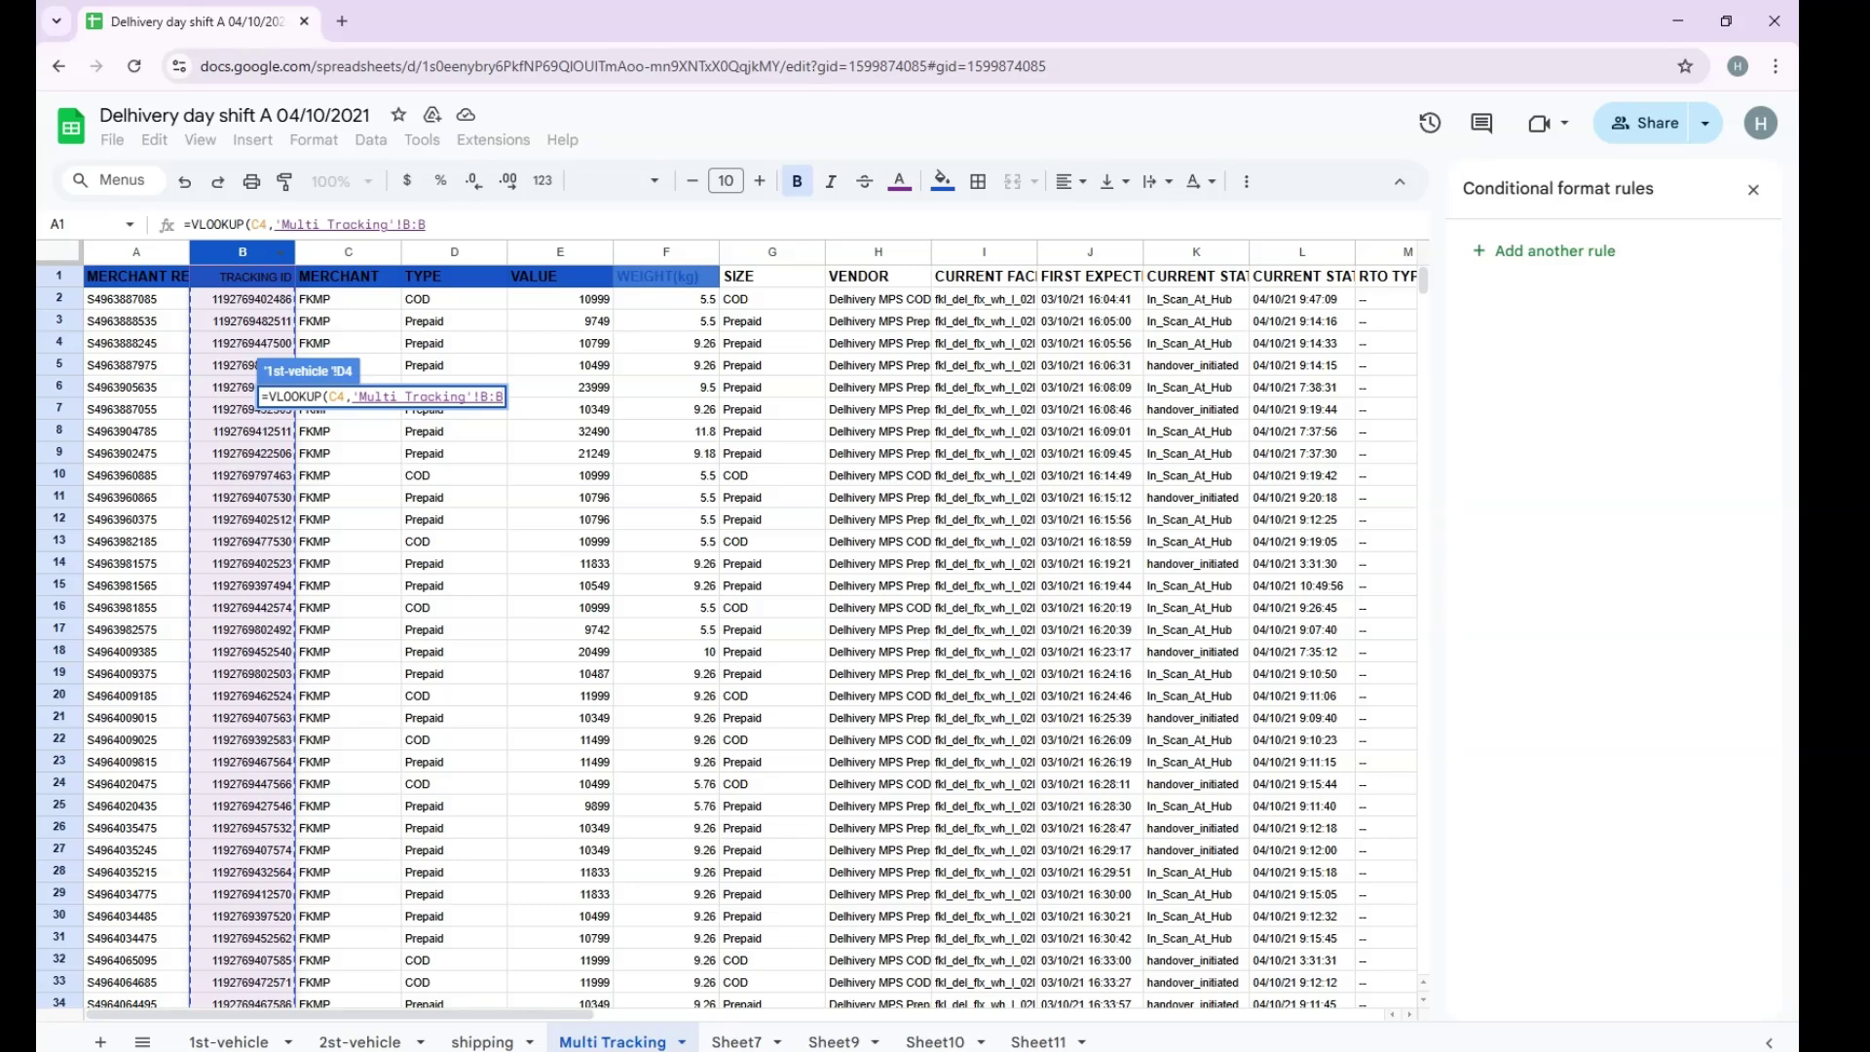
{"action": "left_click_drag", "start_coordinate": [280, 251], "coordinate": [1407, 252]}
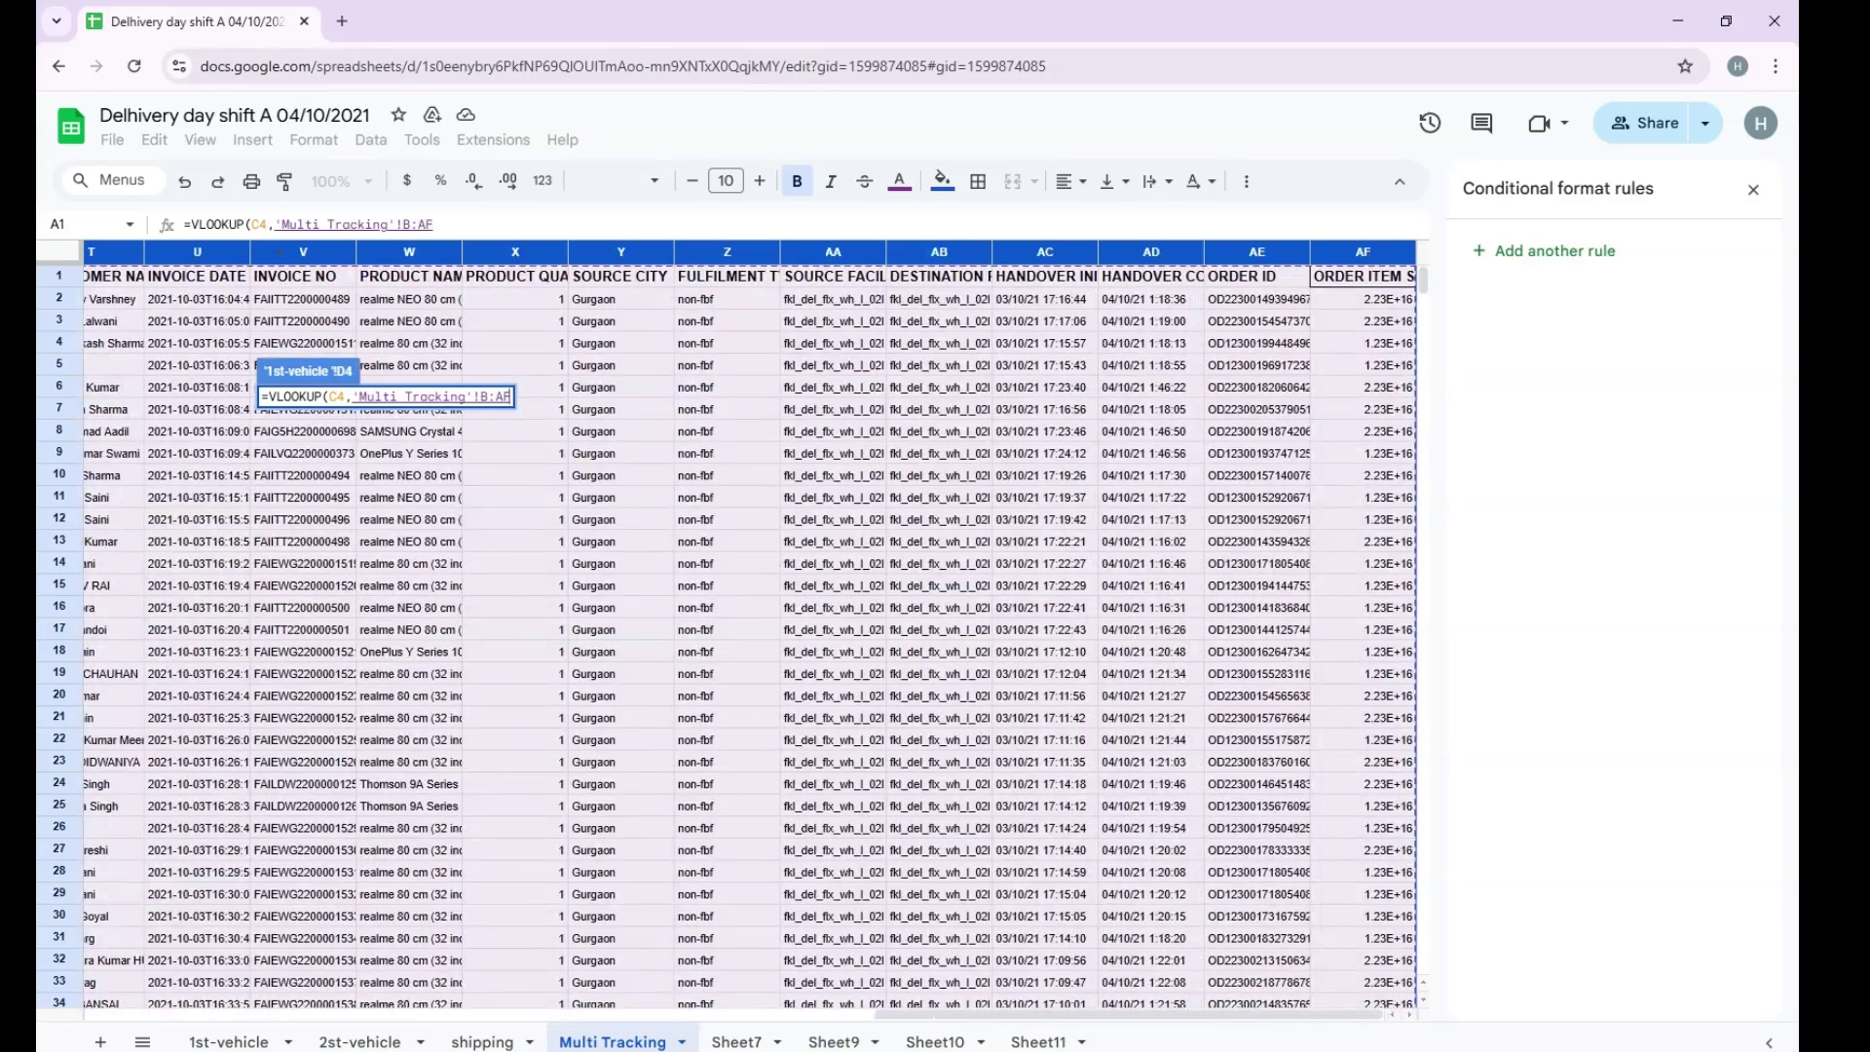
{"action": "type", "text": ","}
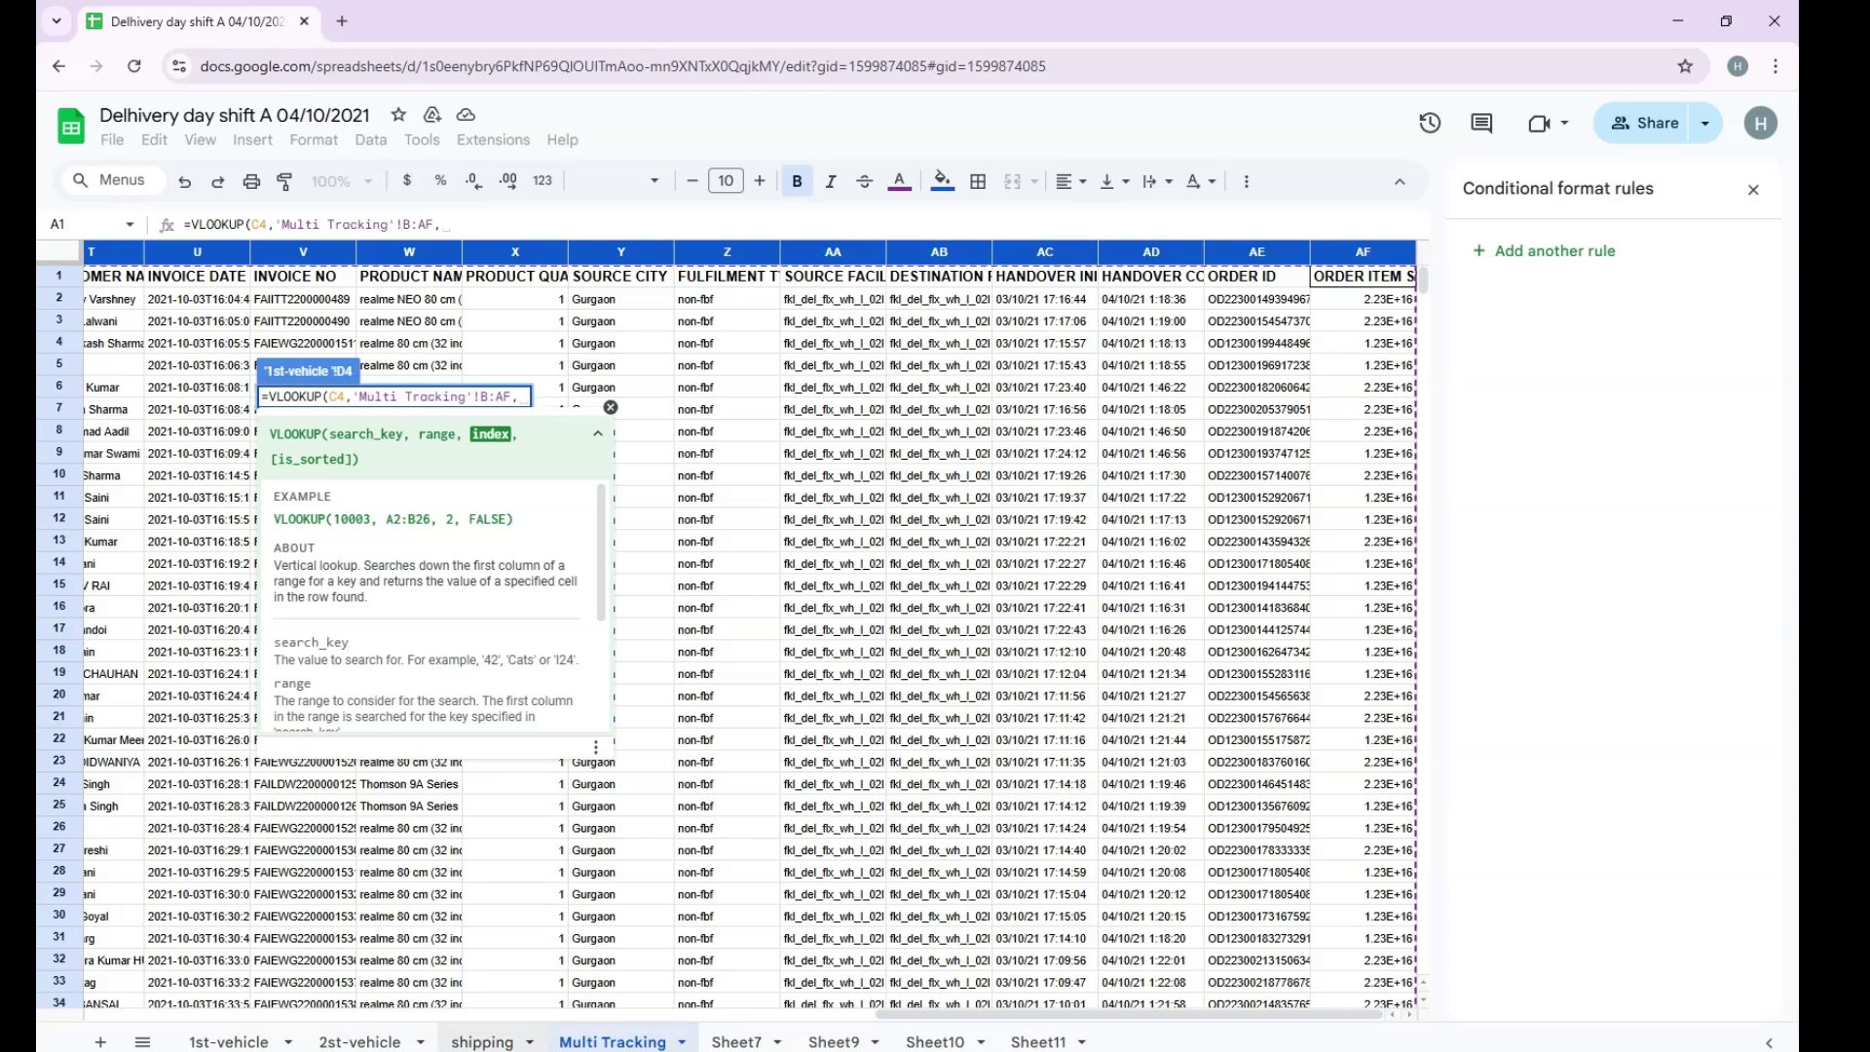
Check the formula on the 1st-vehicle sheet, return to Multi Tracking and close the conditional format rules.
{"action": "left_click", "coordinate": [229, 1042]}
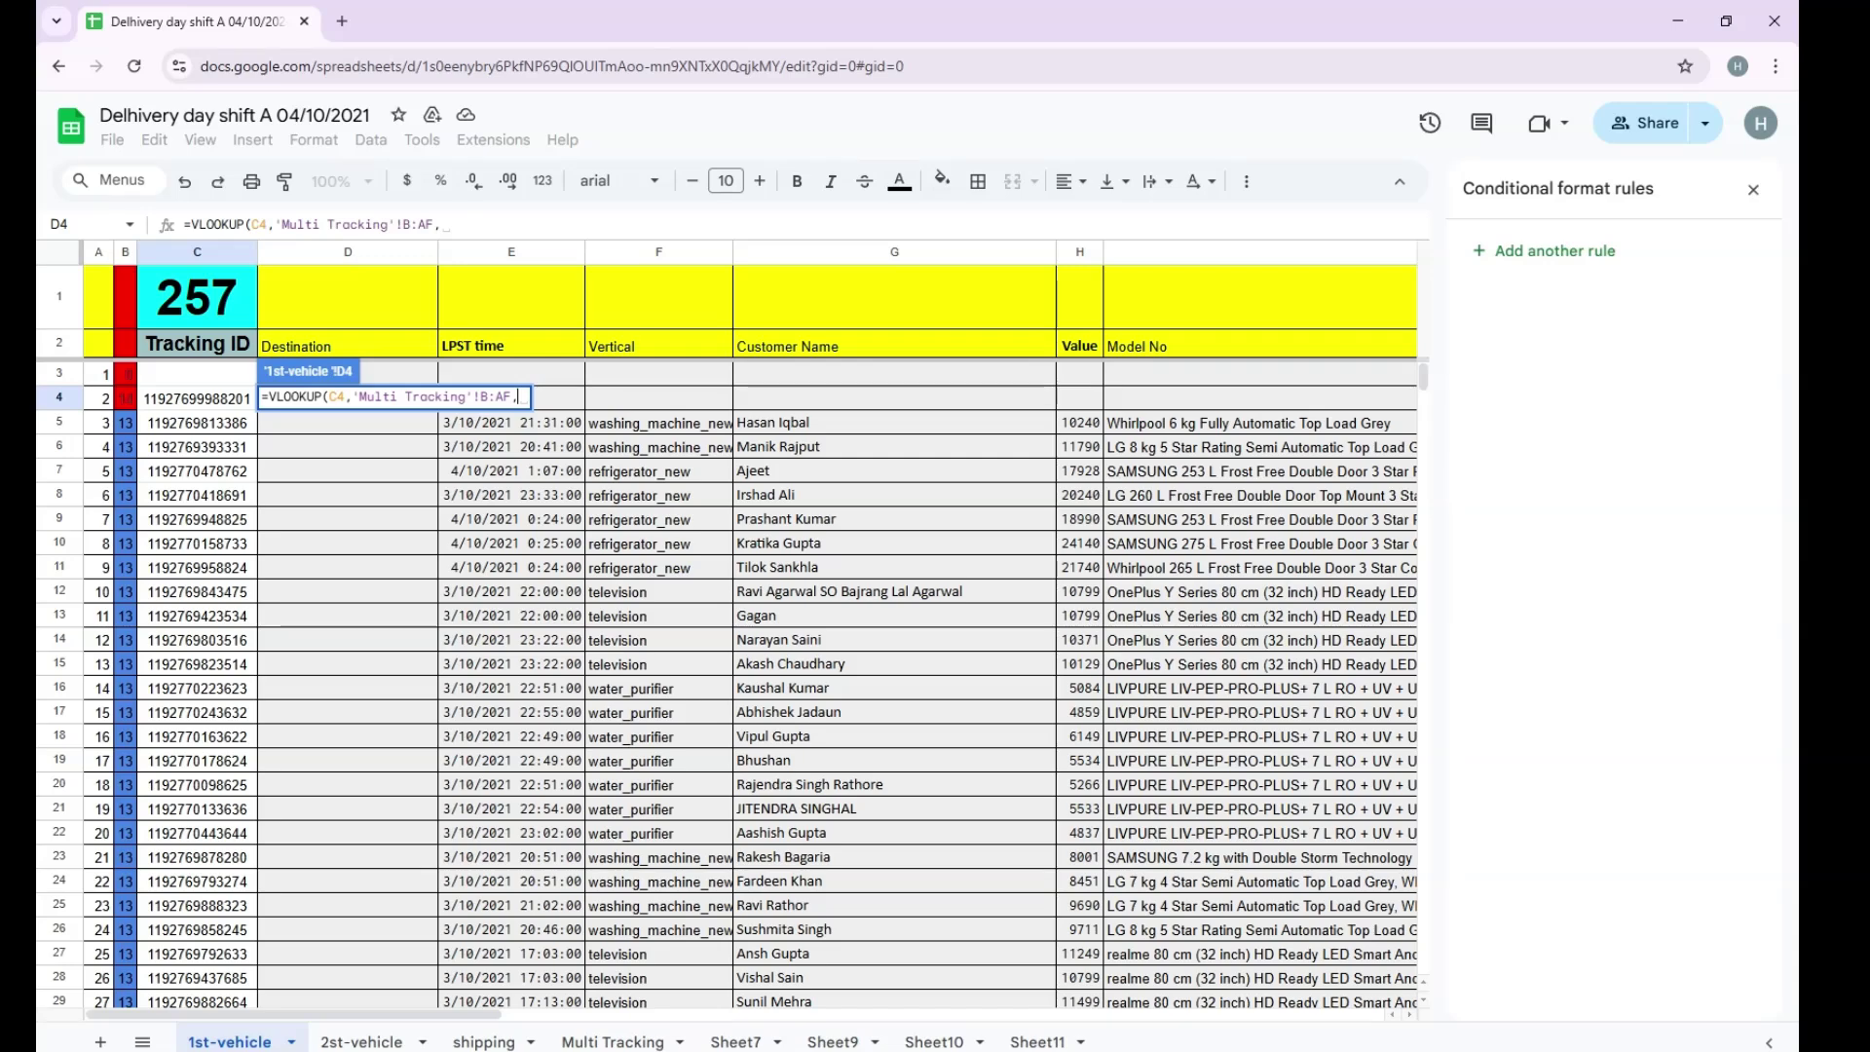
{"action": "left_click", "coordinate": [613, 1041]}
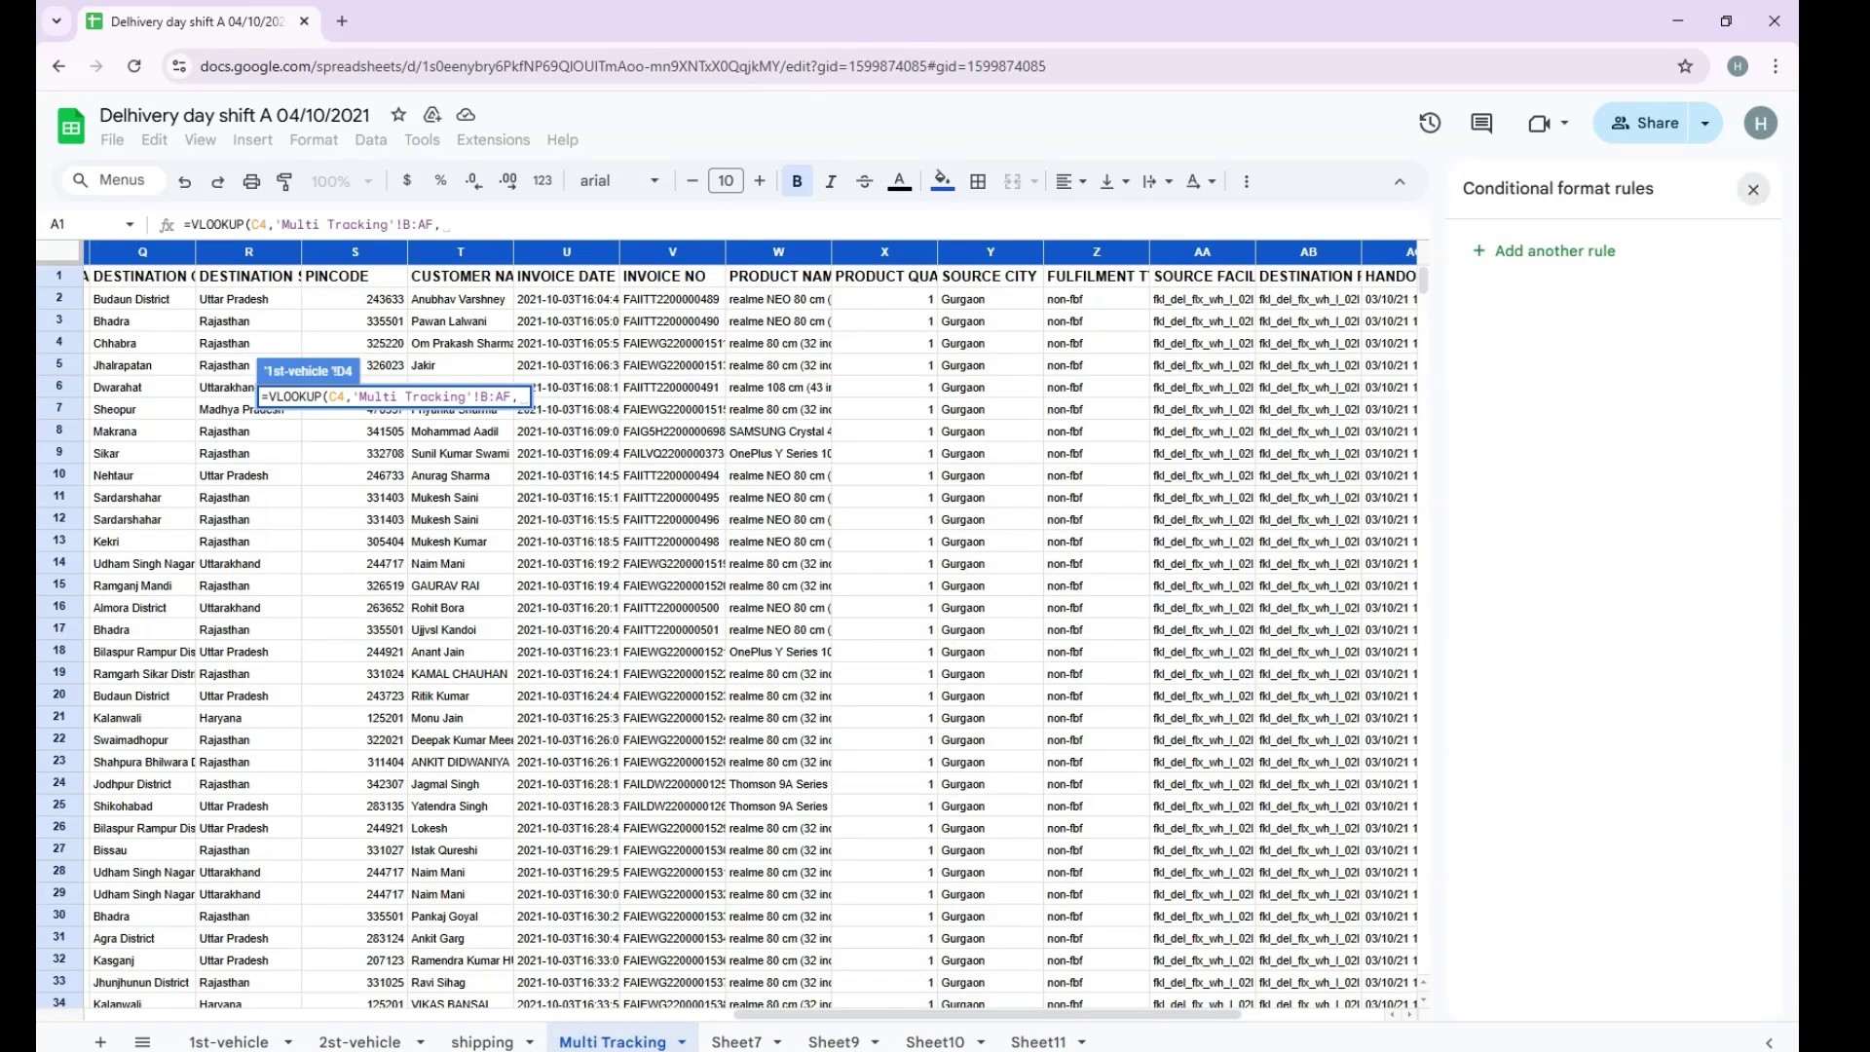
{"action": "left_click", "coordinate": [1753, 189]}
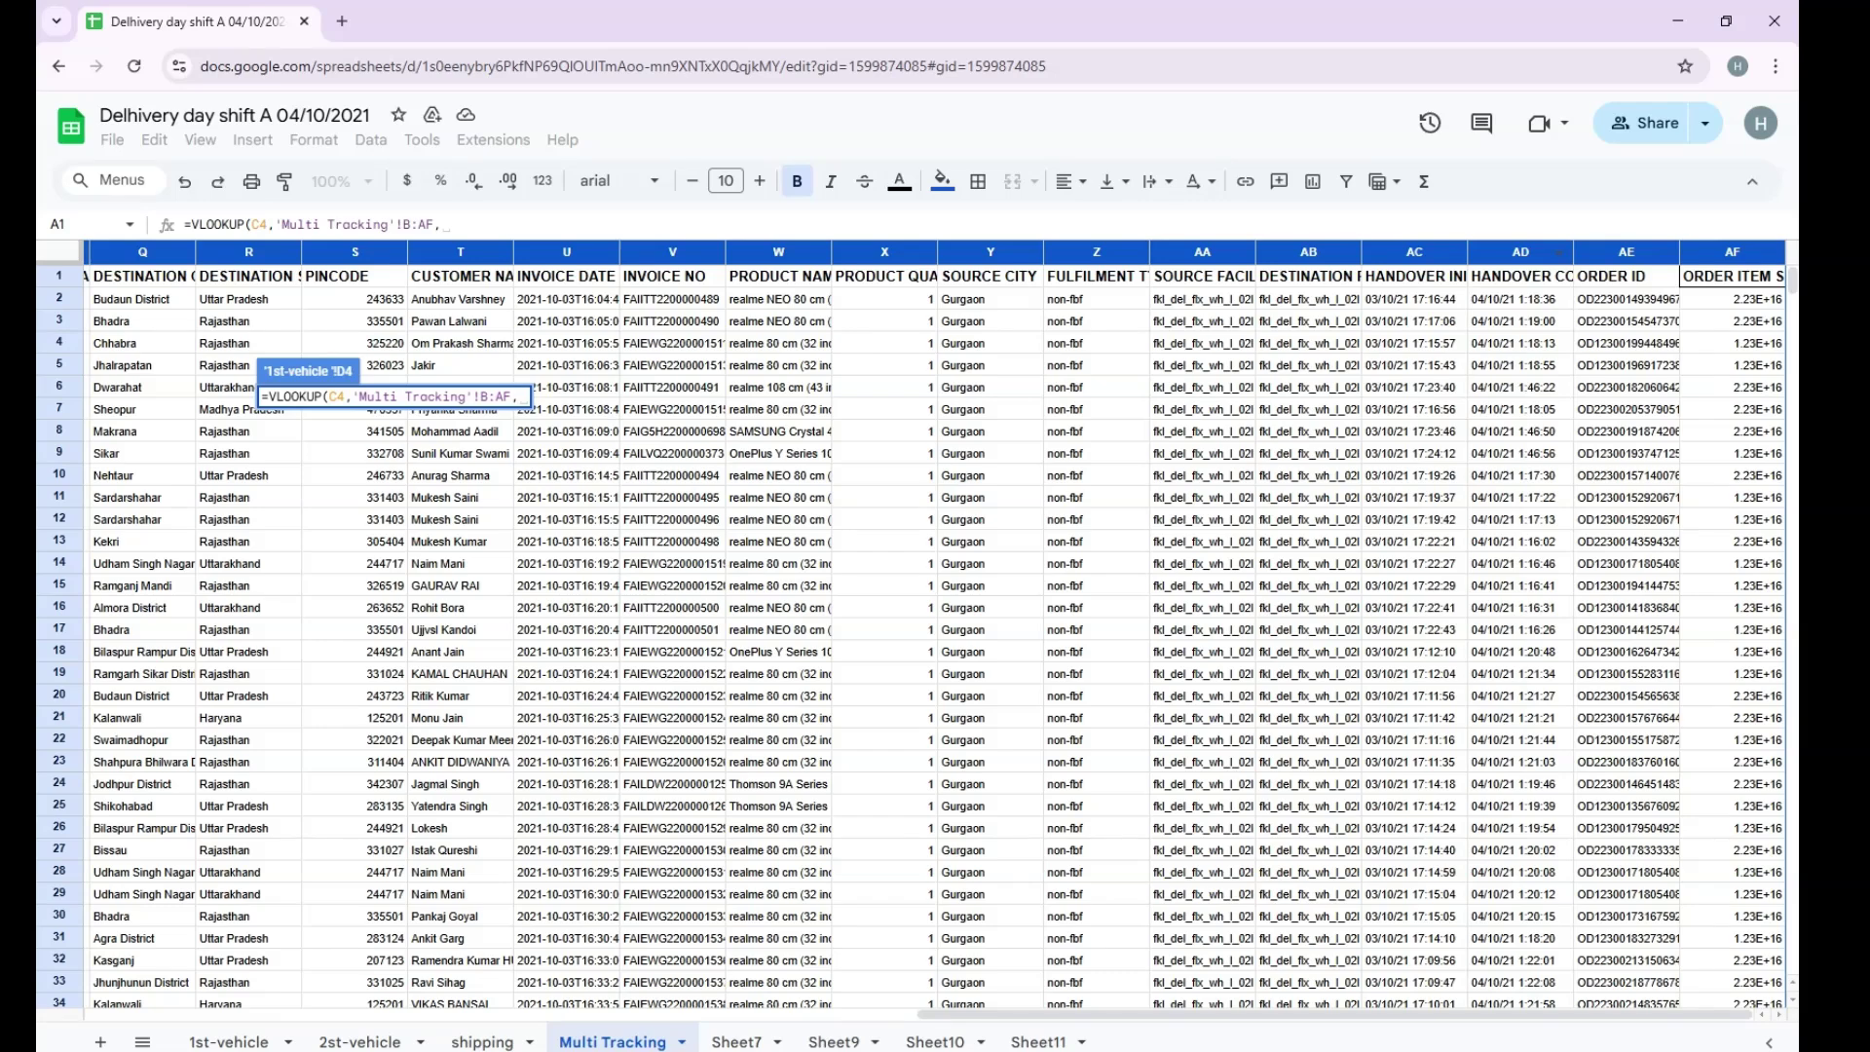
Remove the Multi Tracking B:AF range from the unfinished VLOOKUP formula, keeping C4 as the search key.
{"action": "key", "text": "BackSpace"}
{"action": "key", "text": "BackSpace"}
{"action": "key", "text": "BackSpace"}
{"action": "key", "text": "BackSpace"}
{"action": "key", "text": "BackSpace"}
{"action": "key", "text": "BackSpace"}
{"action": "key", "text": "BackSpace"}
{"action": "key", "text": "BackSpace"}
{"action": "key", "text": "BackSpace"}
{"action": "key", "text": "BackSpace"}
{"action": "key", "text": "BackSpace"}
{"action": "key", "text": "BackSpace"}
{"action": "key", "text": "BackSpace"}
{"action": "key", "text": "BackSpace"}
{"action": "key", "text": "BackSpace"}
{"action": "key", "text": "BackSpace"}
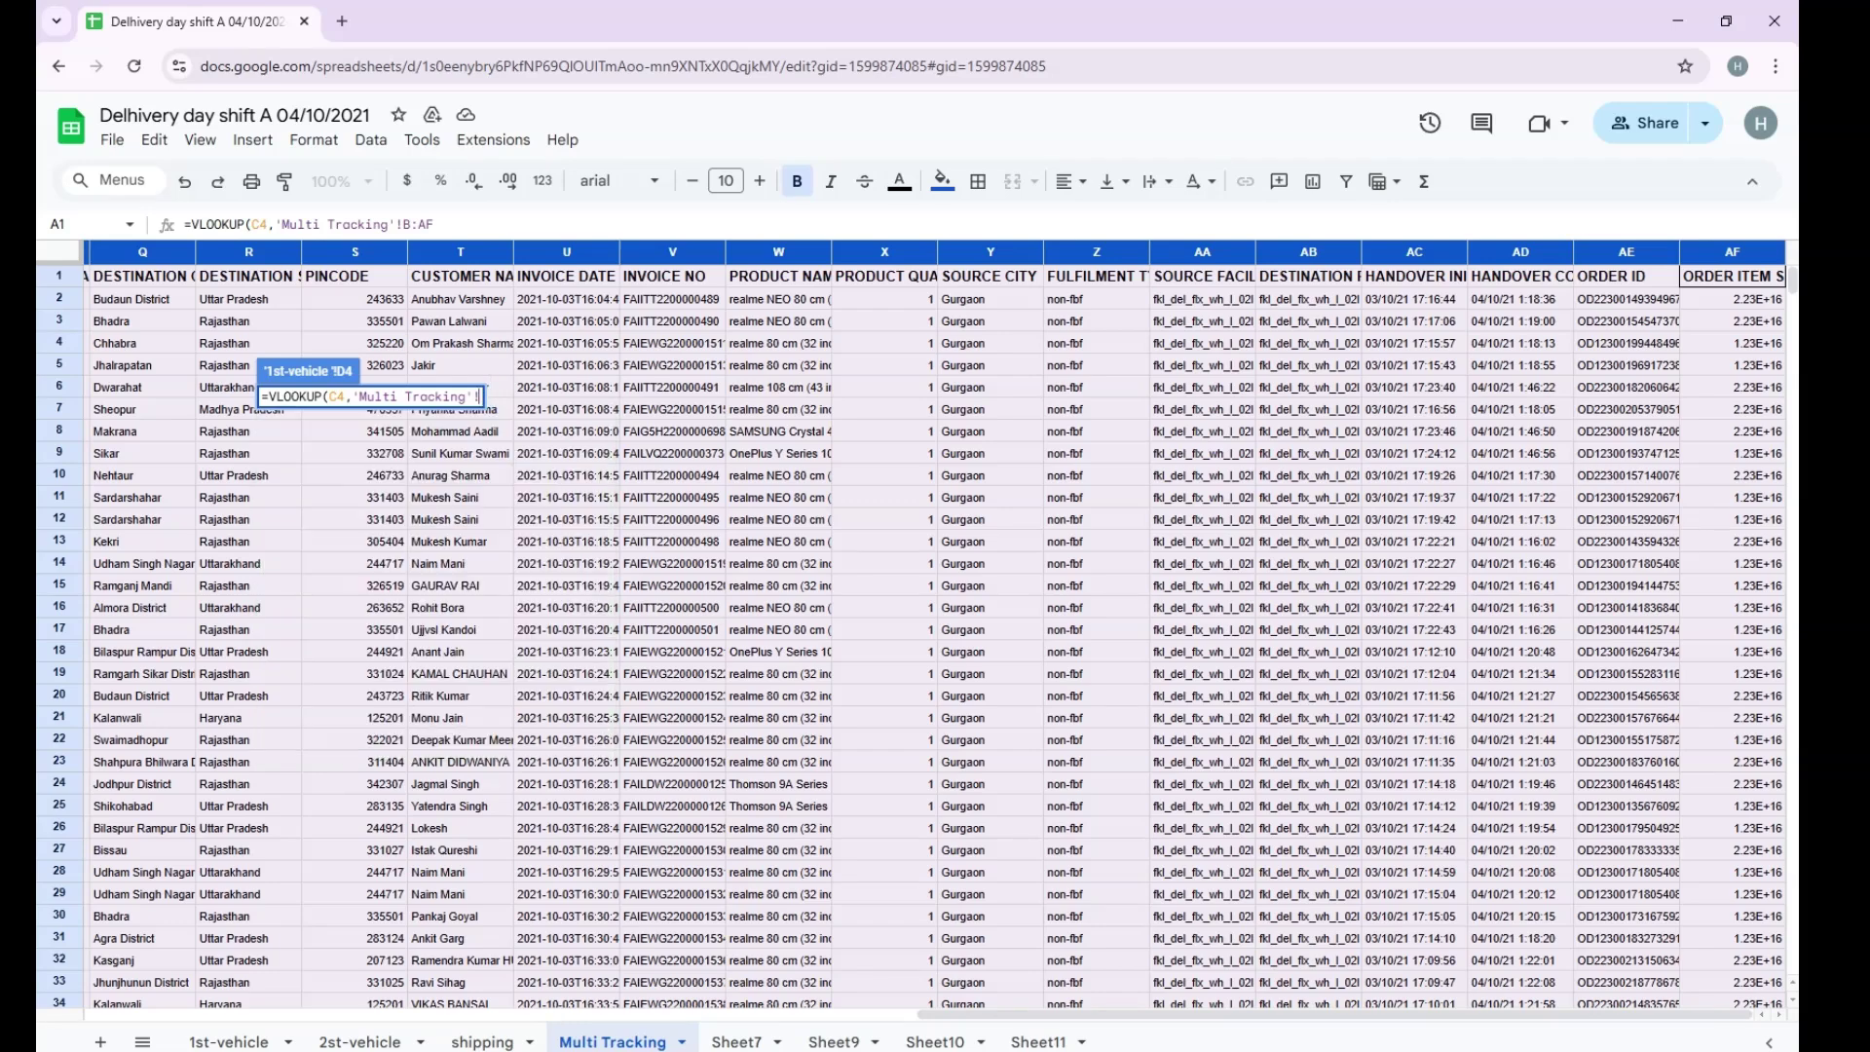
{"action": "key", "text": "BackSpace"}
{"action": "key", "text": "BackSpace"}
{"action": "key", "text": "BackSpace"}
{"action": "key", "text": "BackSpace"}
{"action": "key", "text": "BackSpace"}
{"action": "key", "text": "BackSpace"}
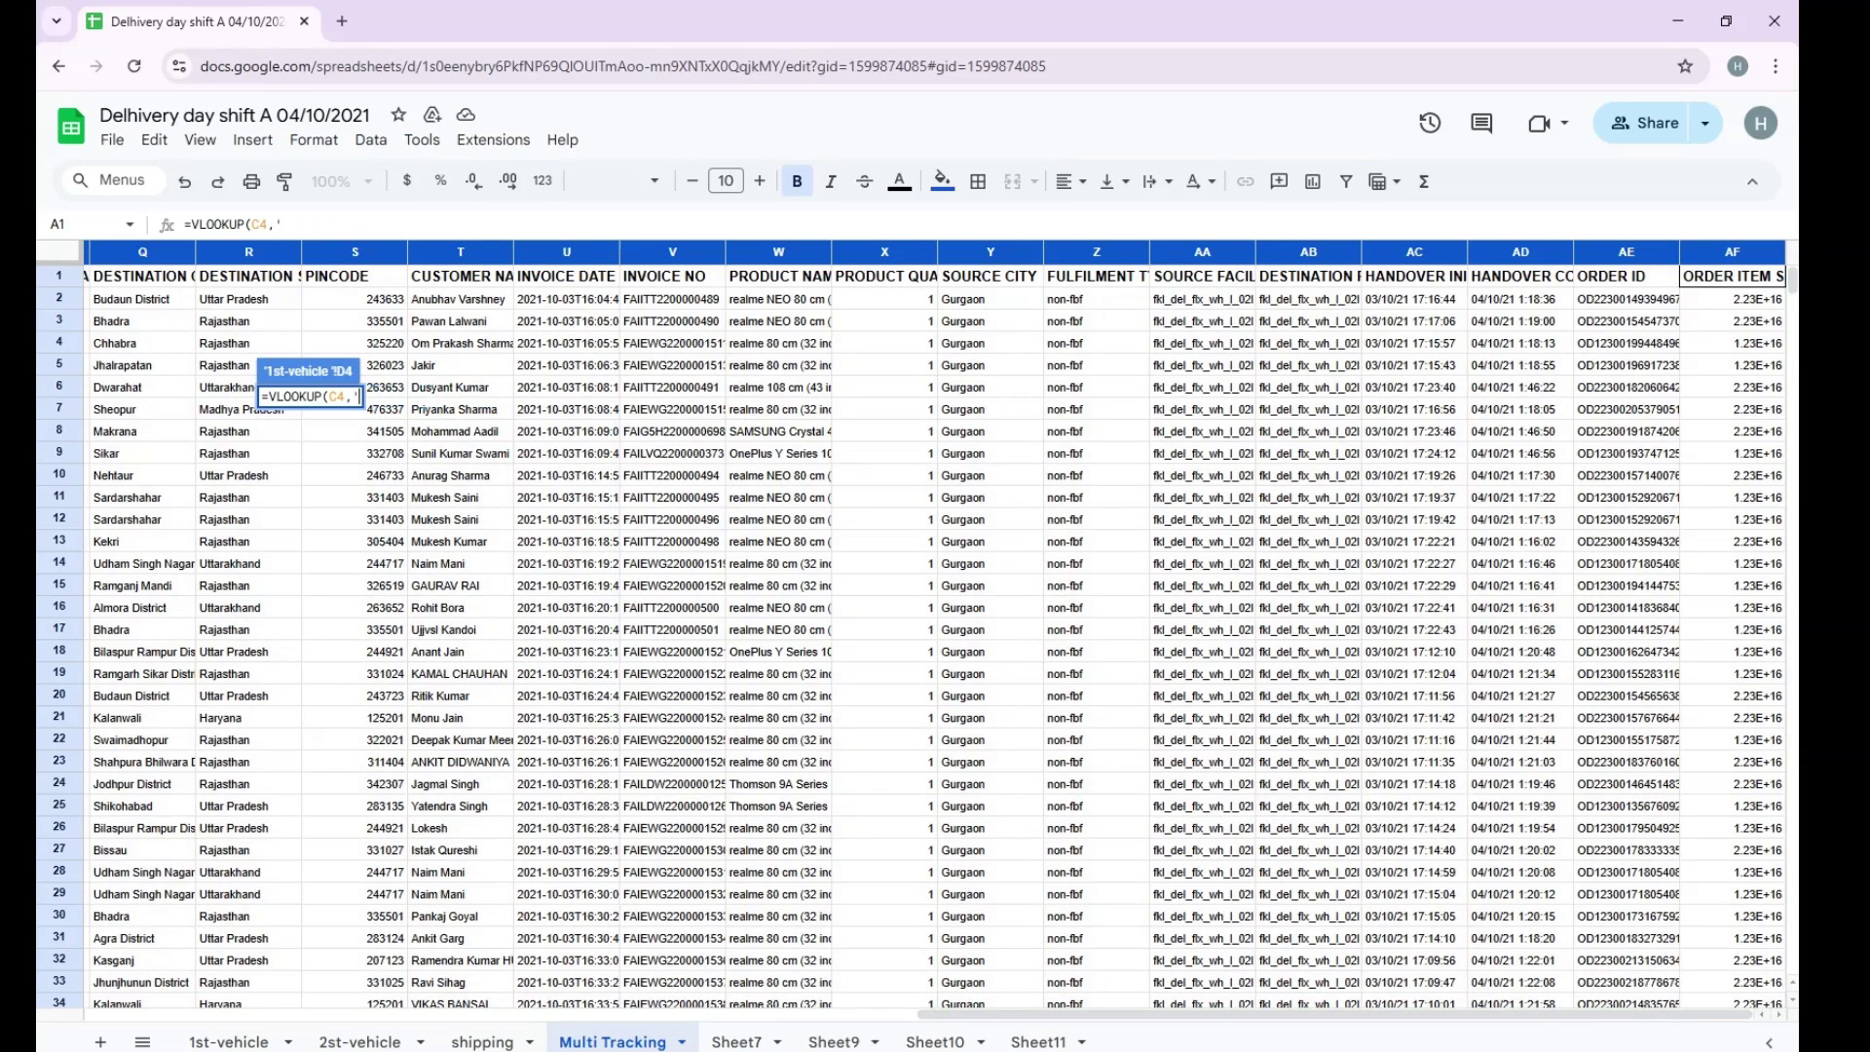
Start the VLOOKUP range again with the entire Tracking ID column B of the Multi Tracking sheet.
{"action": "left_click", "coordinate": [142, 342]}
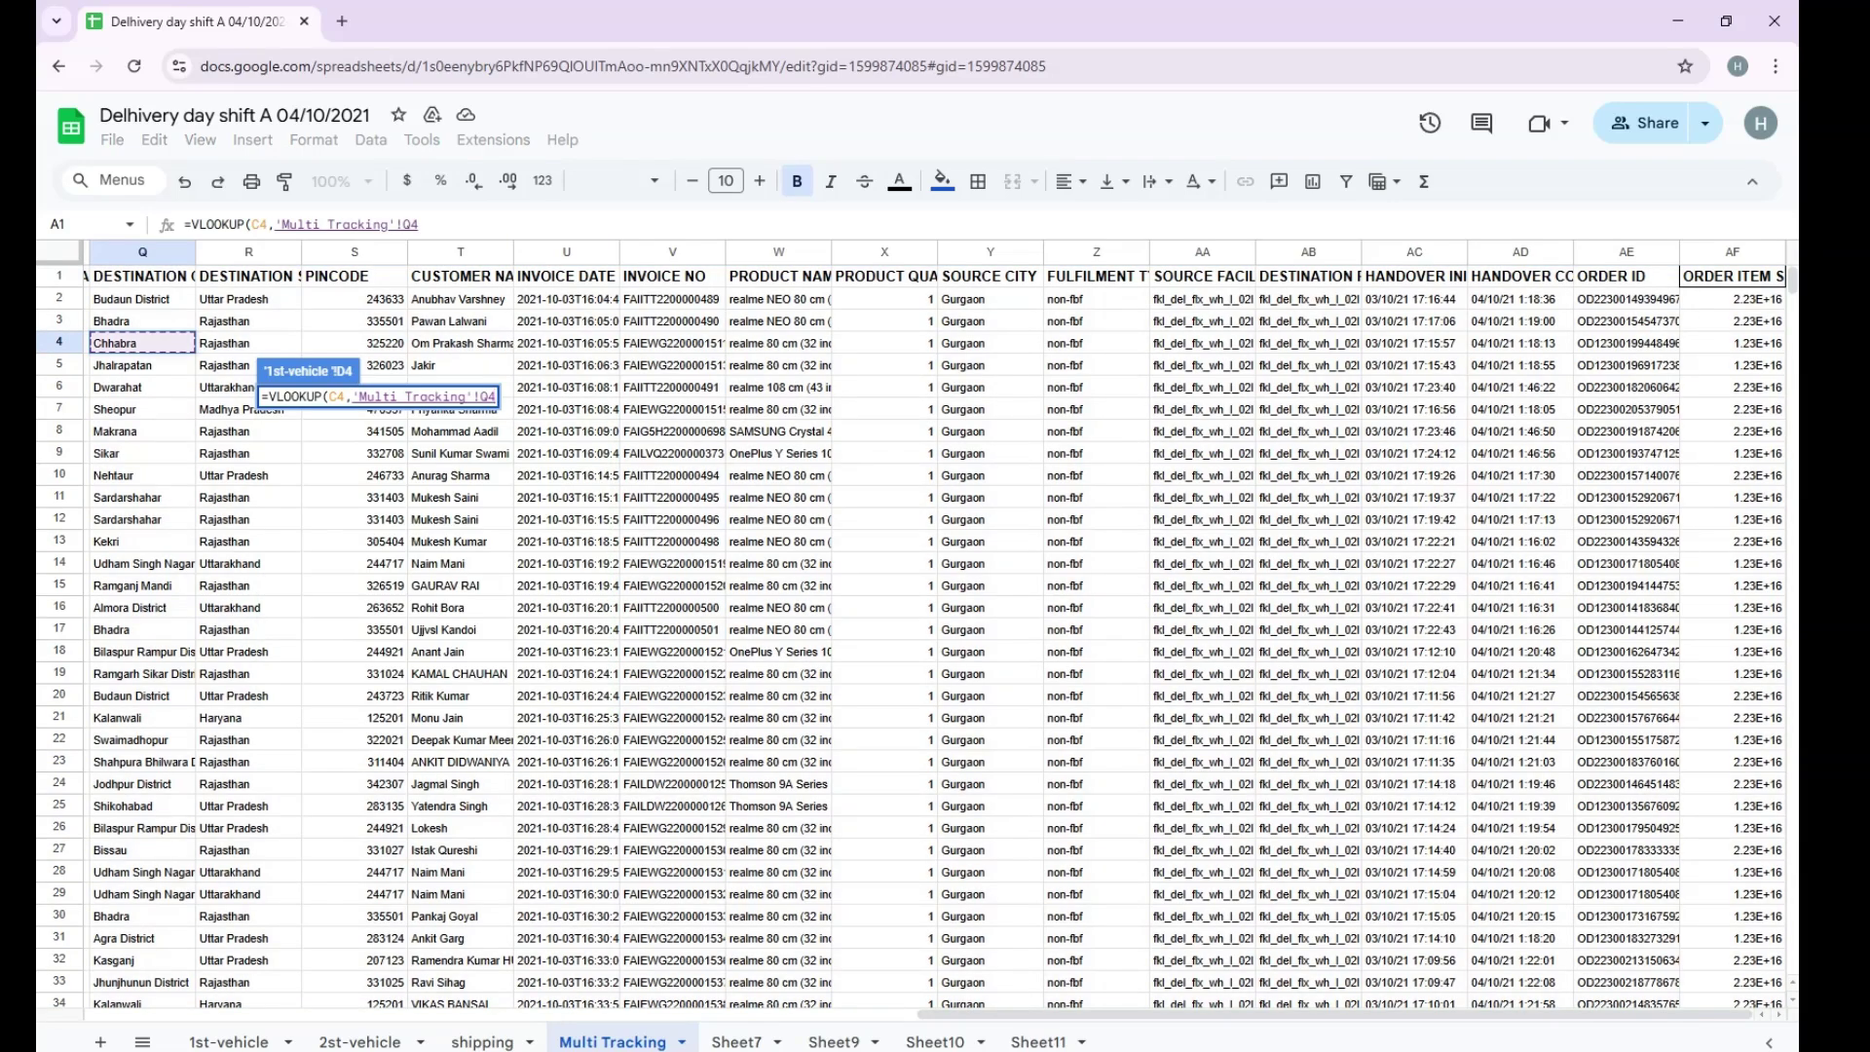
{"action": "key", "text": "ctrl+Left"}
{"action": "key", "text": "Up"}
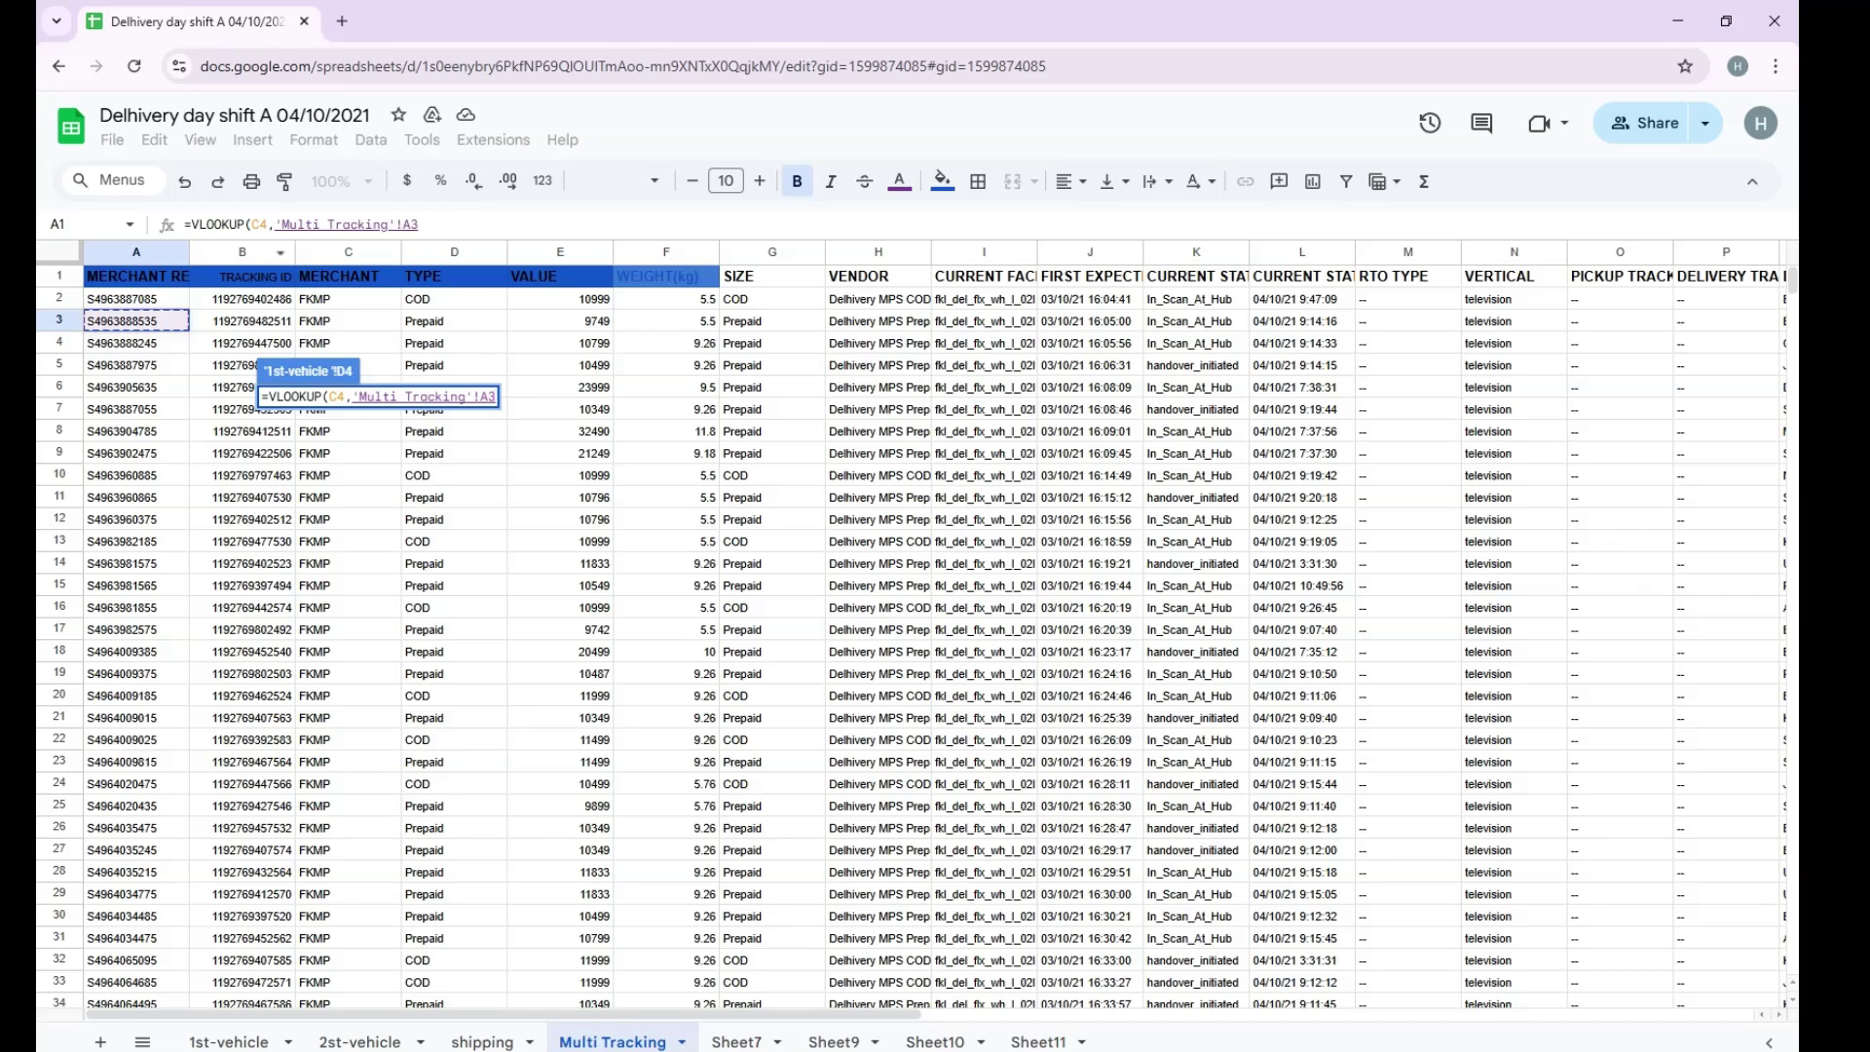
{"action": "key", "text": "Right"}
{"action": "key", "text": "ctrl+space"}
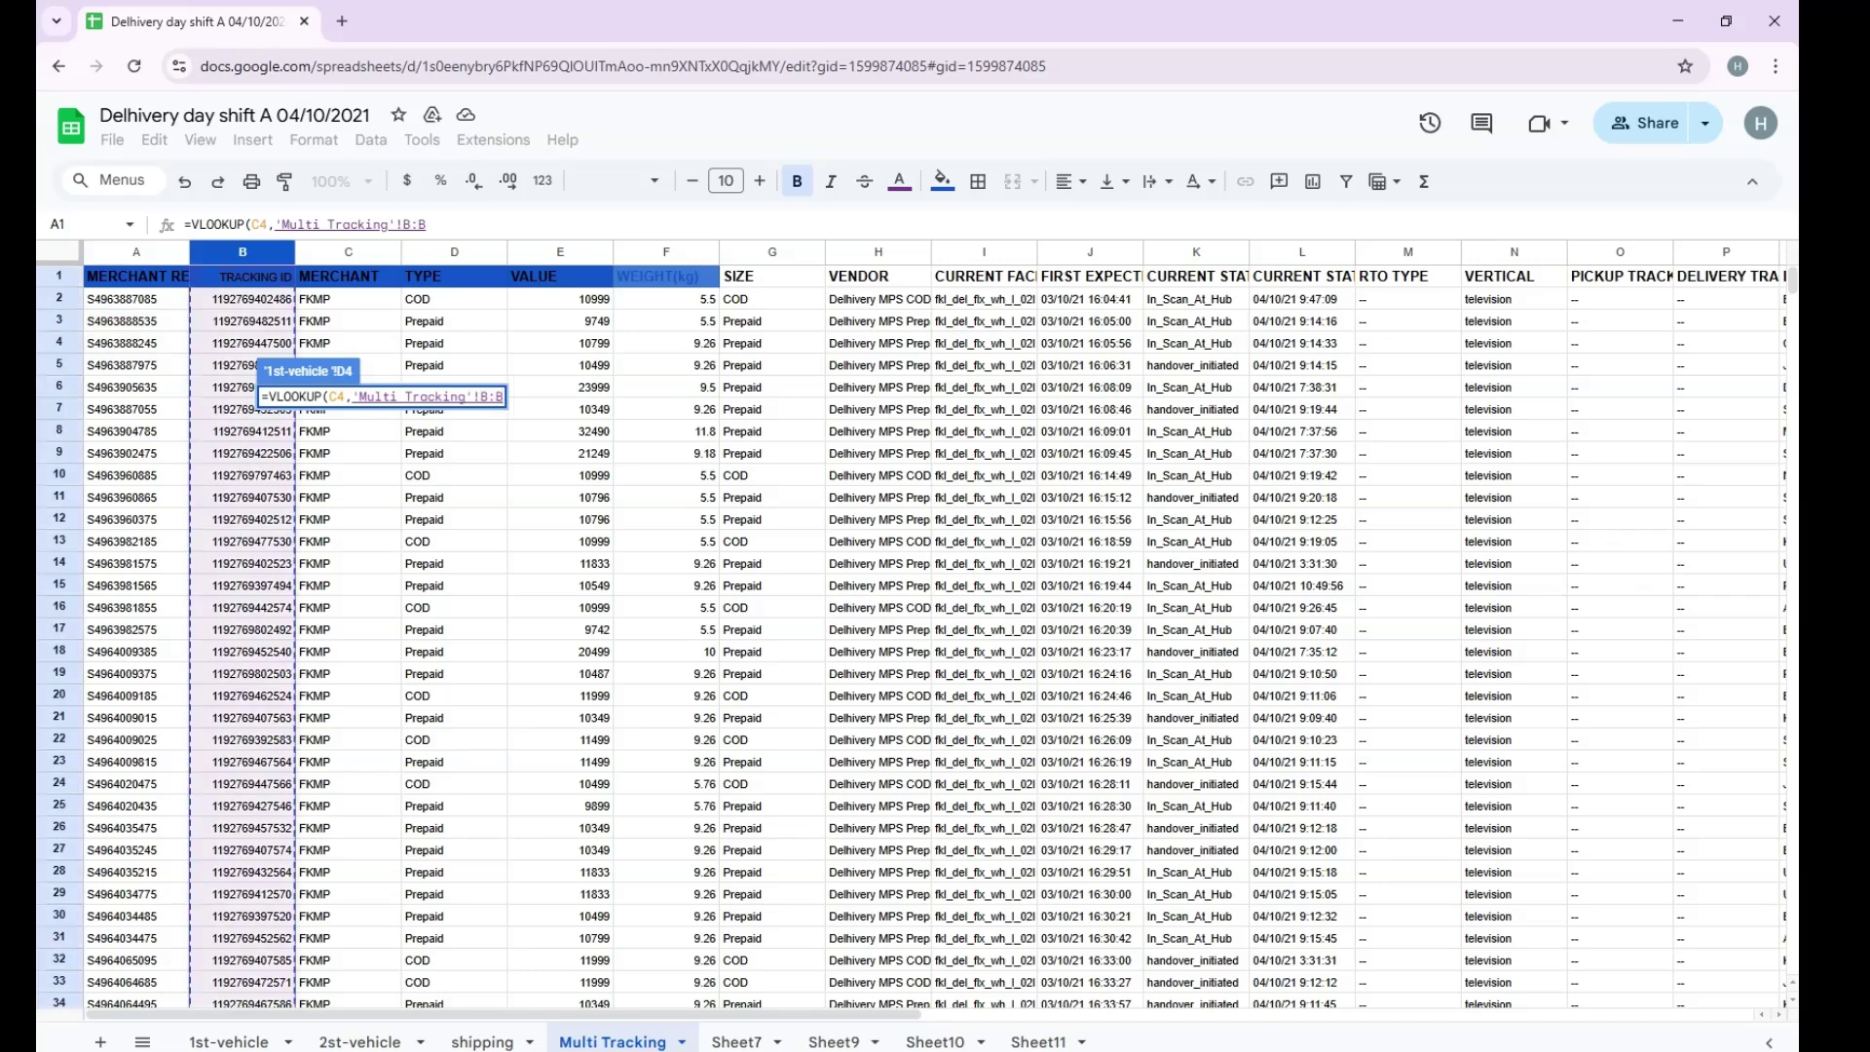
Extend the VLOOKUP range to Multi Tracking columns B:Q, ending at the destination column, and enter 16 as the index.
{"action": "key", "text": "shift+Right"}
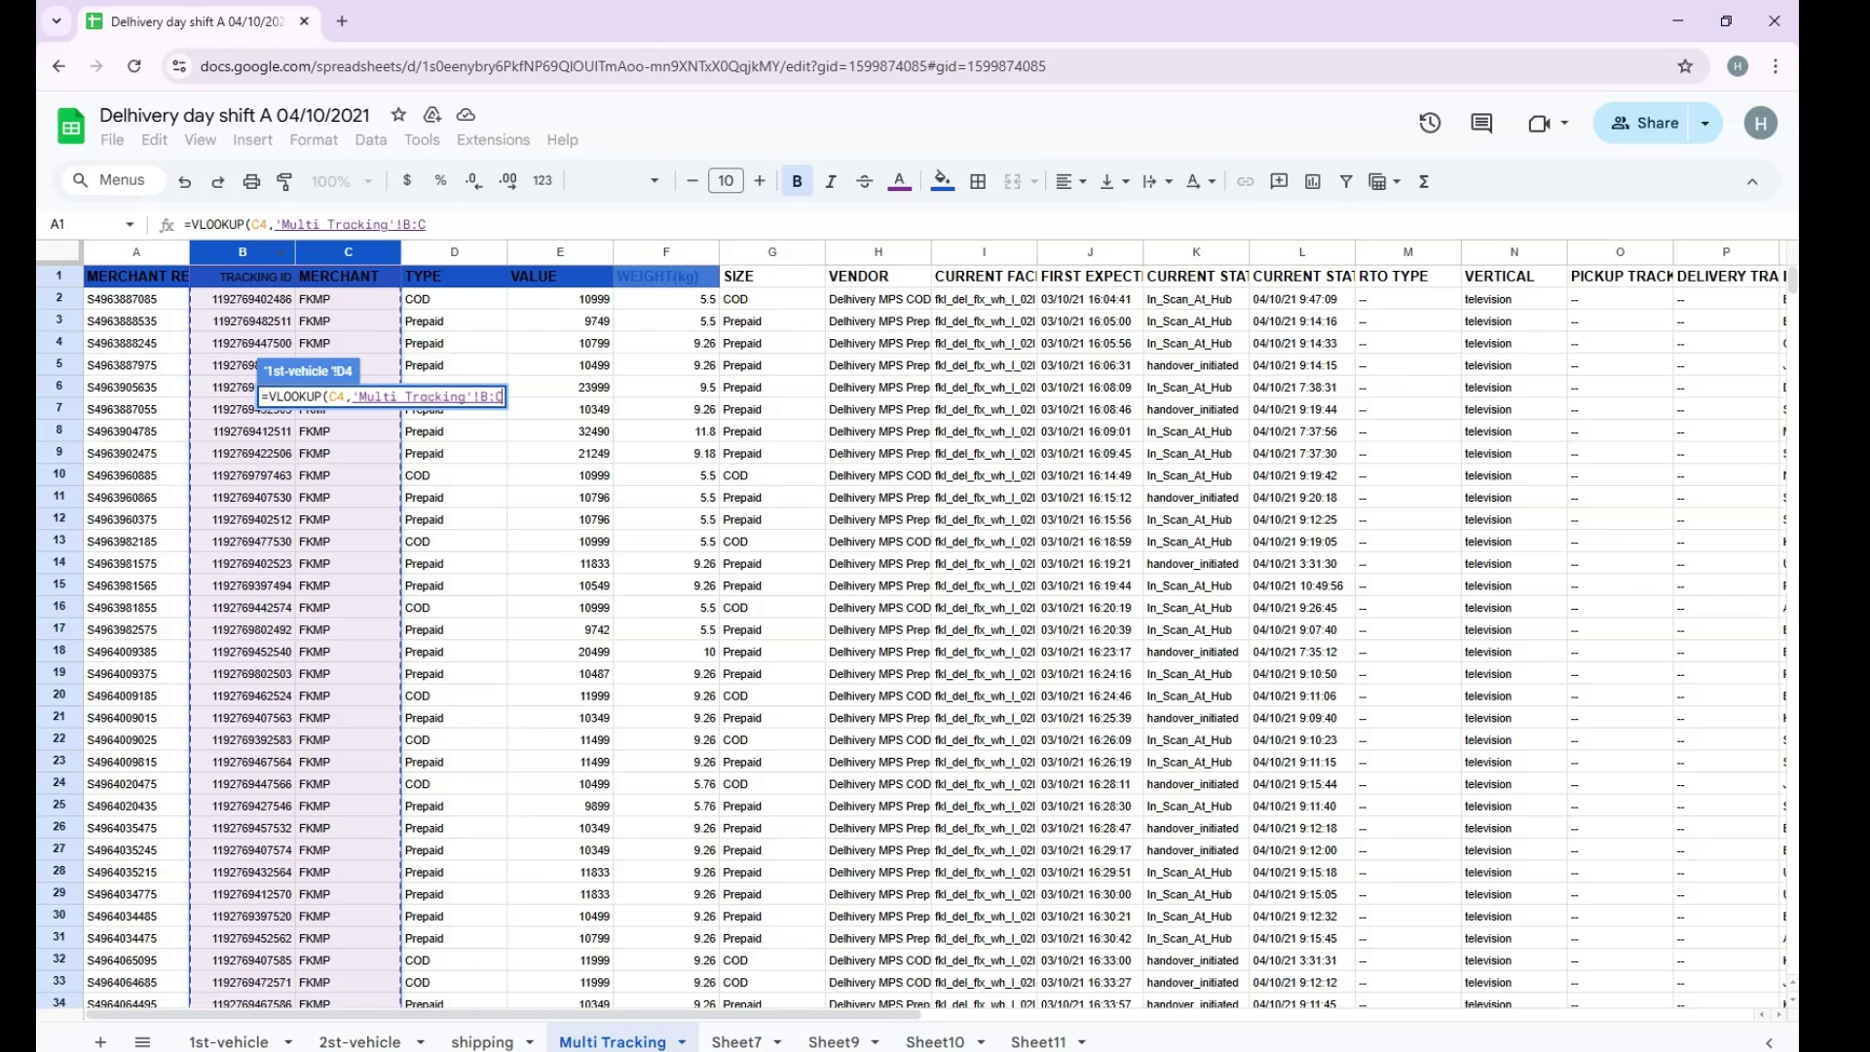
{"action": "key", "text": "shift+Left"}
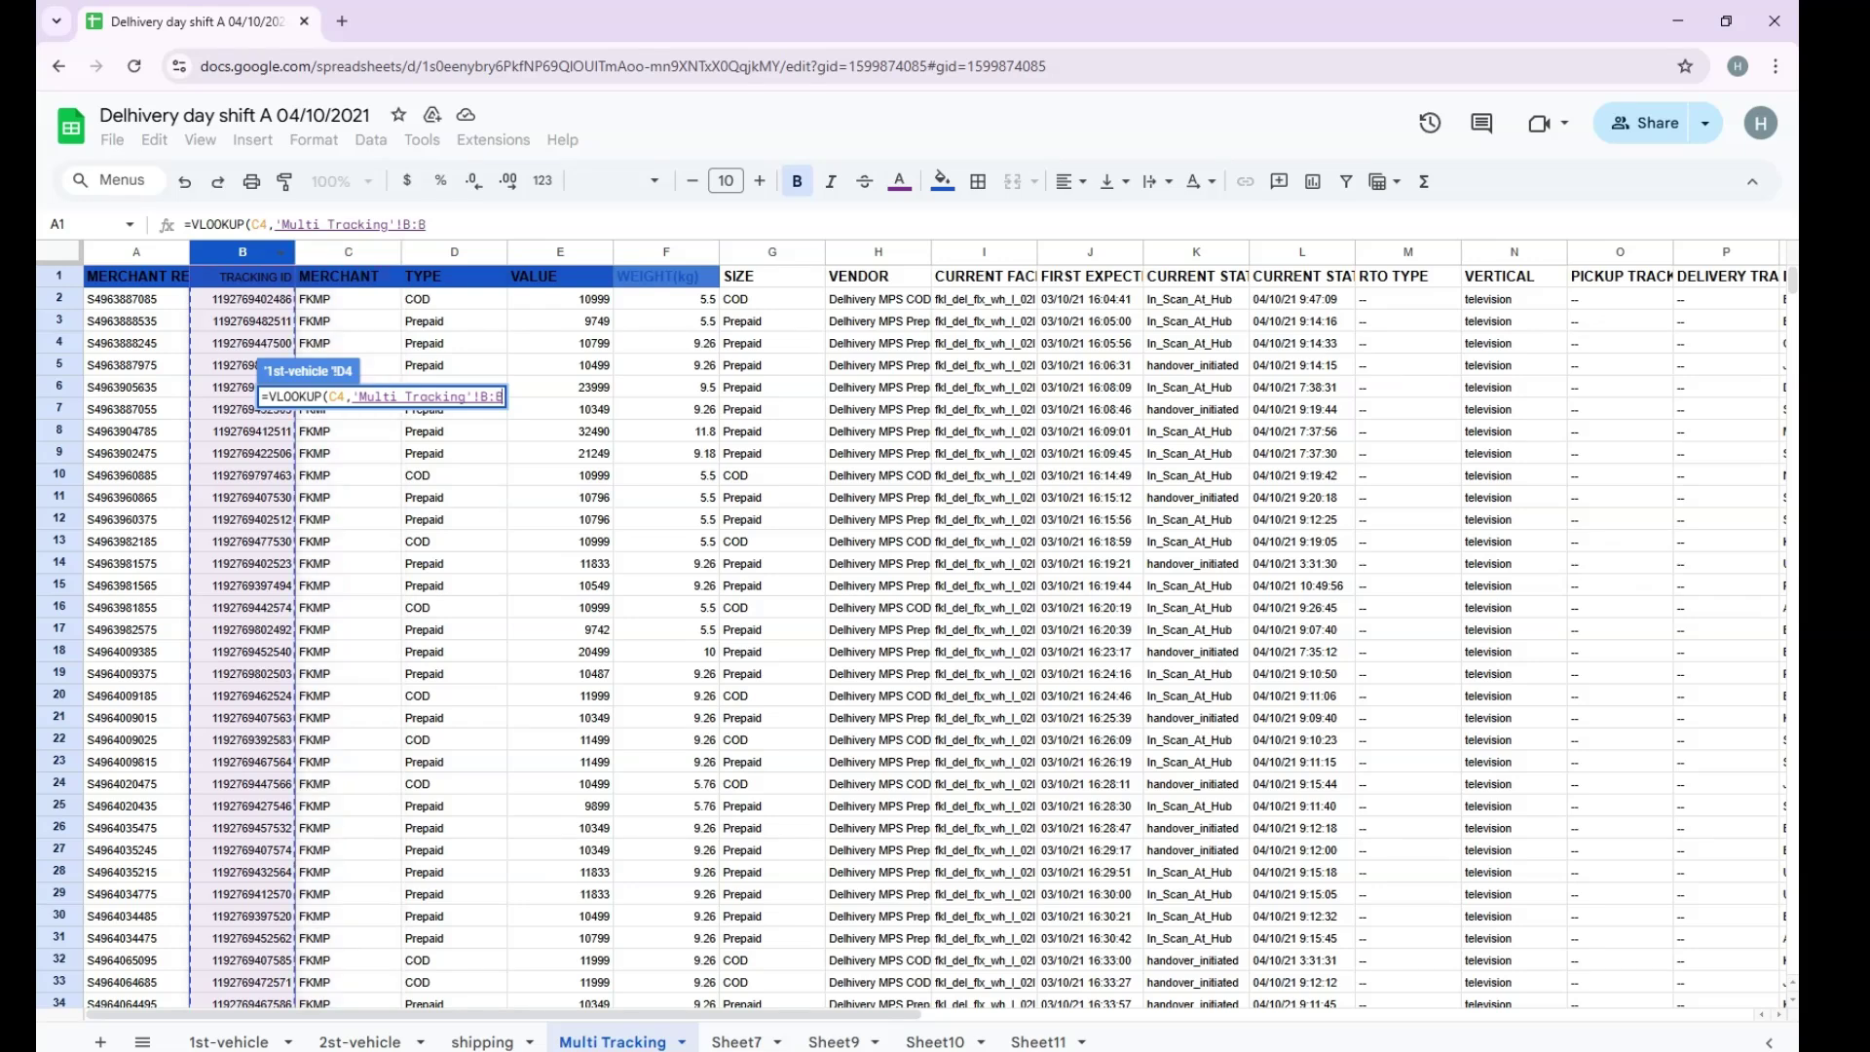
{"action": "key", "text": "shift+Right"}
{"action": "key", "text": "shift+Right"}
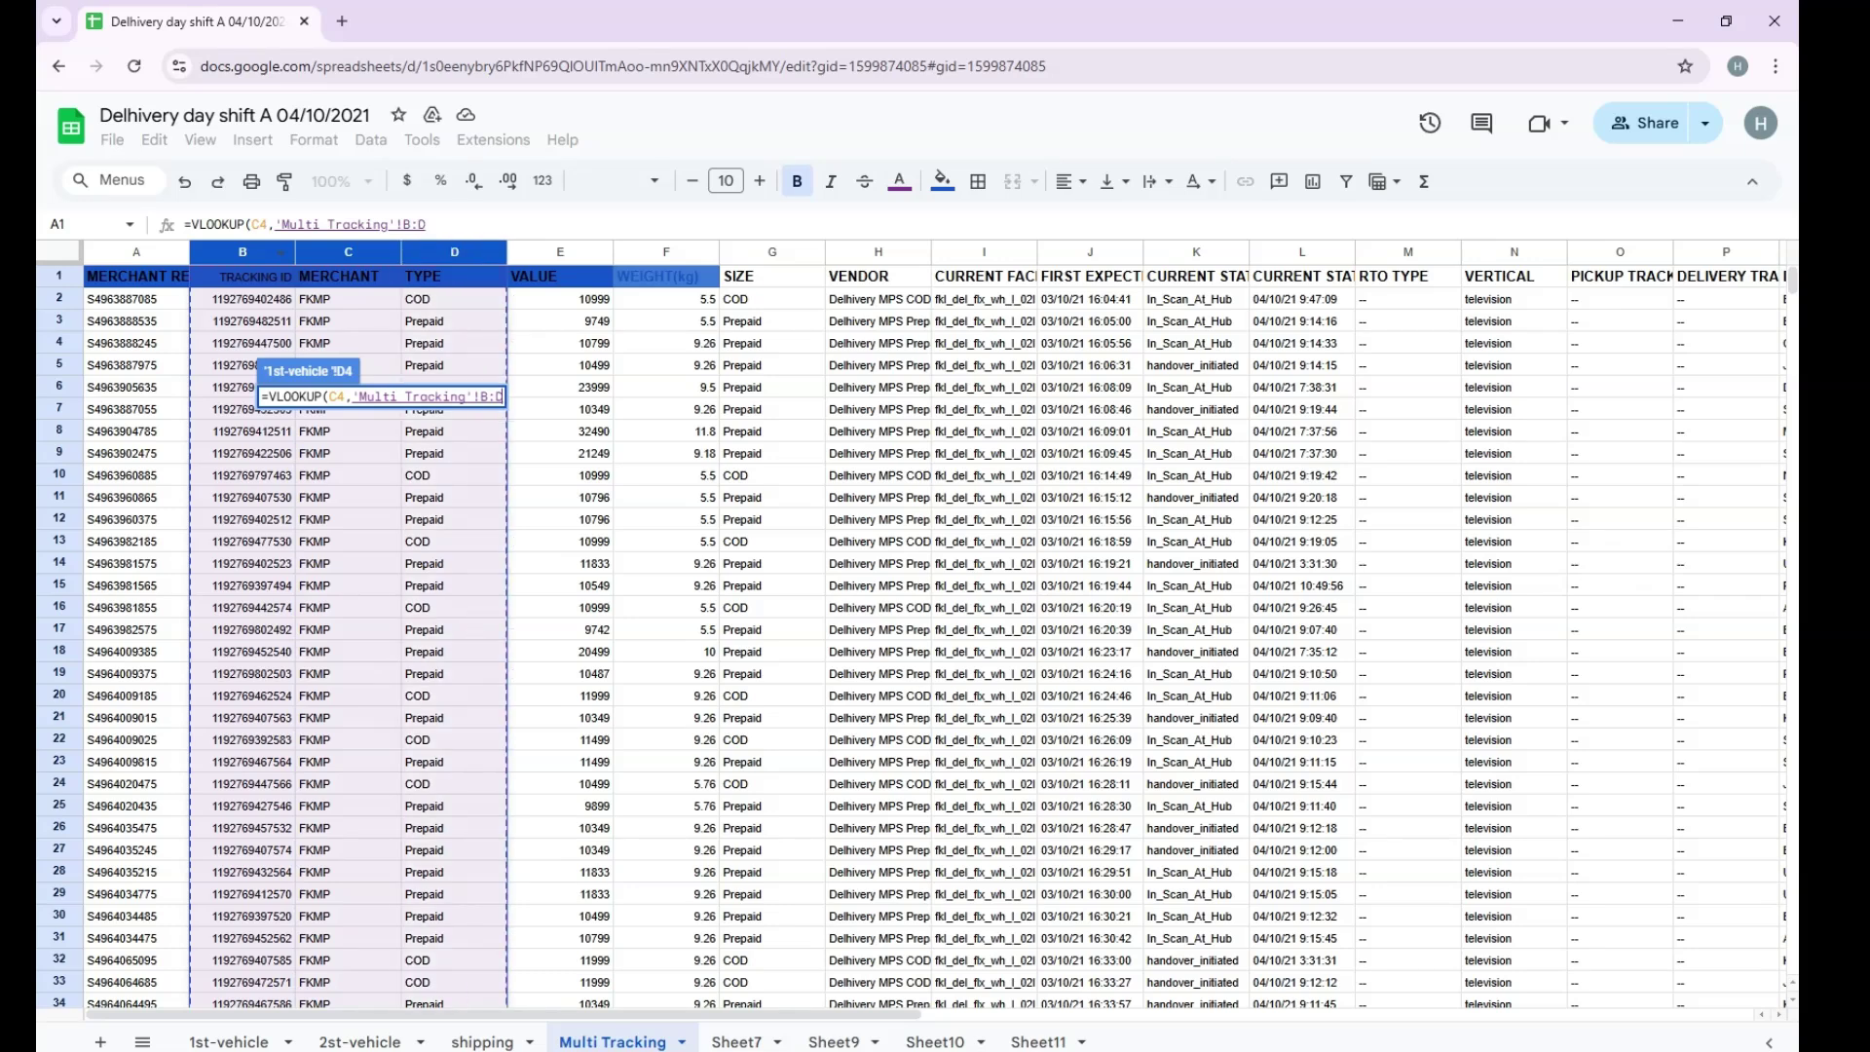
{"action": "key", "text": "shift+Right"}
{"action": "key", "text": "shift+Right"}
{"action": "key", "text": "shift+Right"}
{"action": "key", "text": "shift+Right"}
{"action": "key", "text": "shift+Right"}
{"action": "key", "text": "shift+Right"}
{"action": "key", "text": "shift+Right"}
{"action": "key", "text": "shift+Right"}
{"action": "key", "text": "shift+Right"}
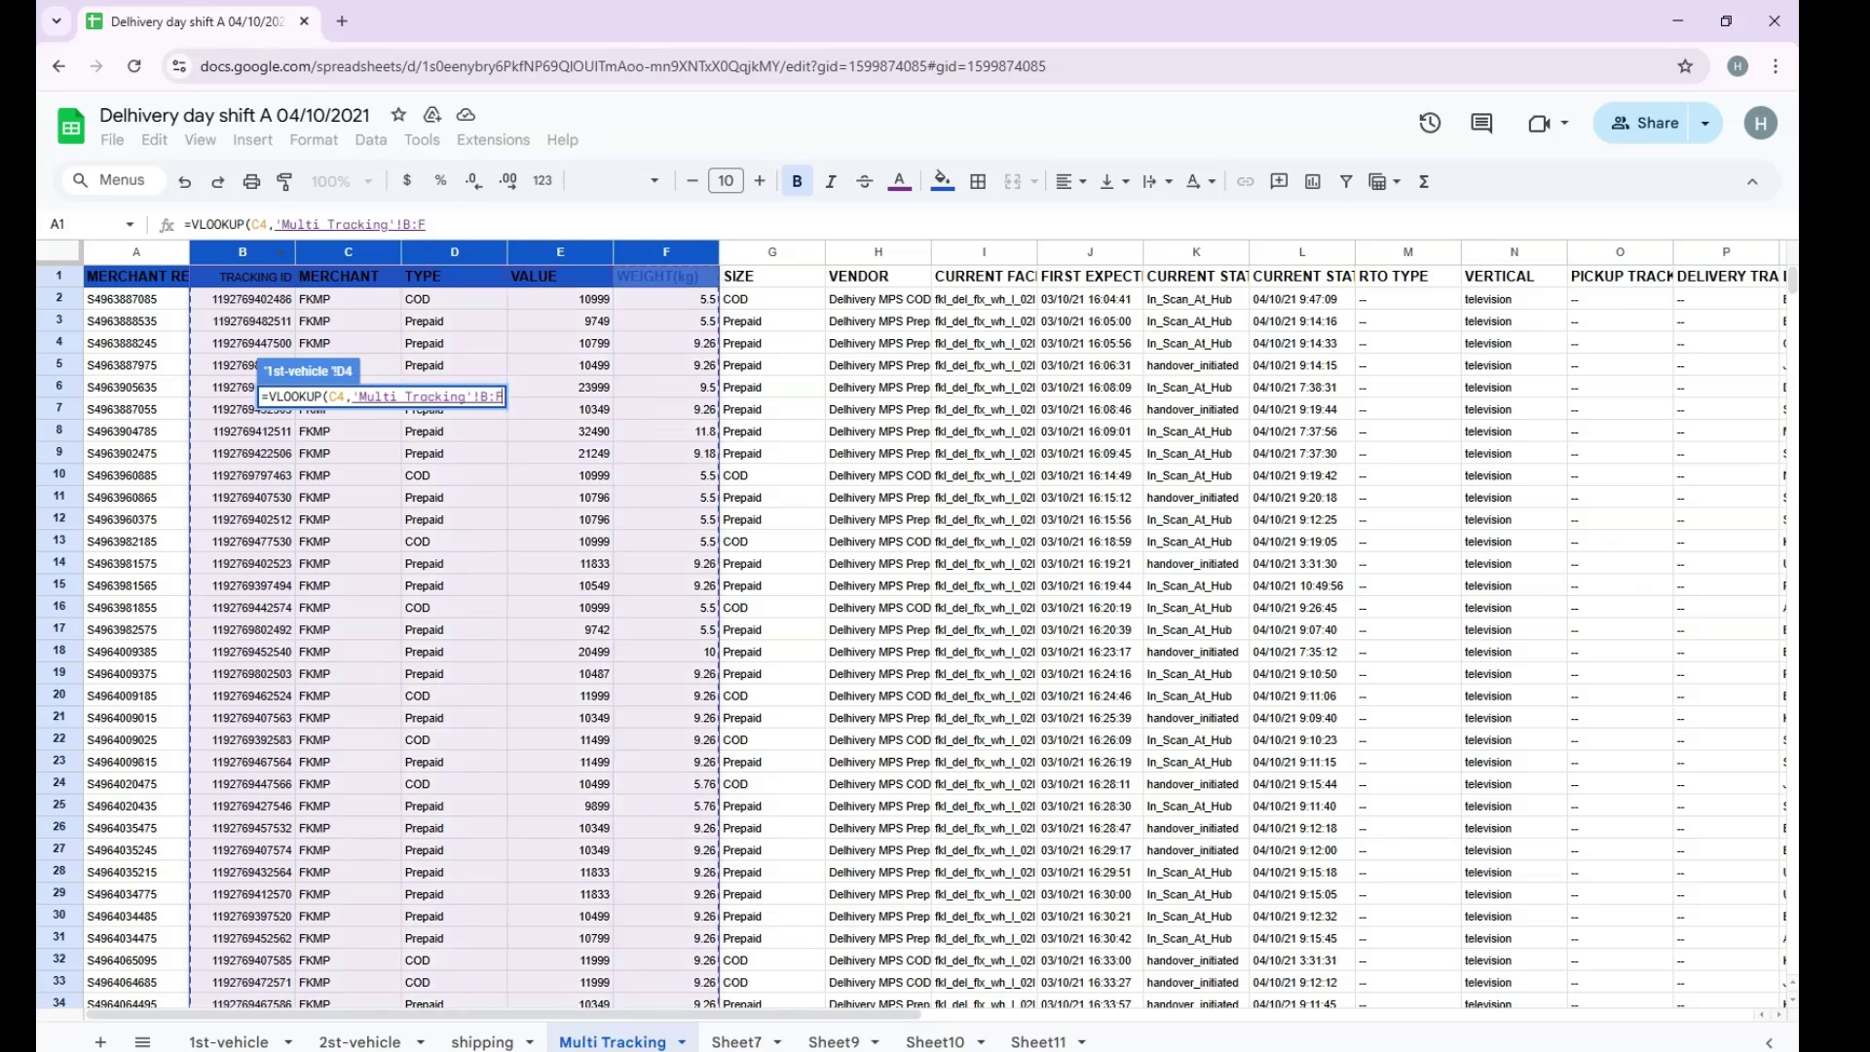
{"action": "key", "text": "shift+Right"}
{"action": "key", "text": "shift+Right"}
{"action": "key", "text": "shift+Right"}
{"action": "key", "text": "shift+Right"}
{"action": "key", "text": "shift+Right"}
{"action": "key", "text": "shift+Right"}
{"action": "key", "text": "shift+Right"}
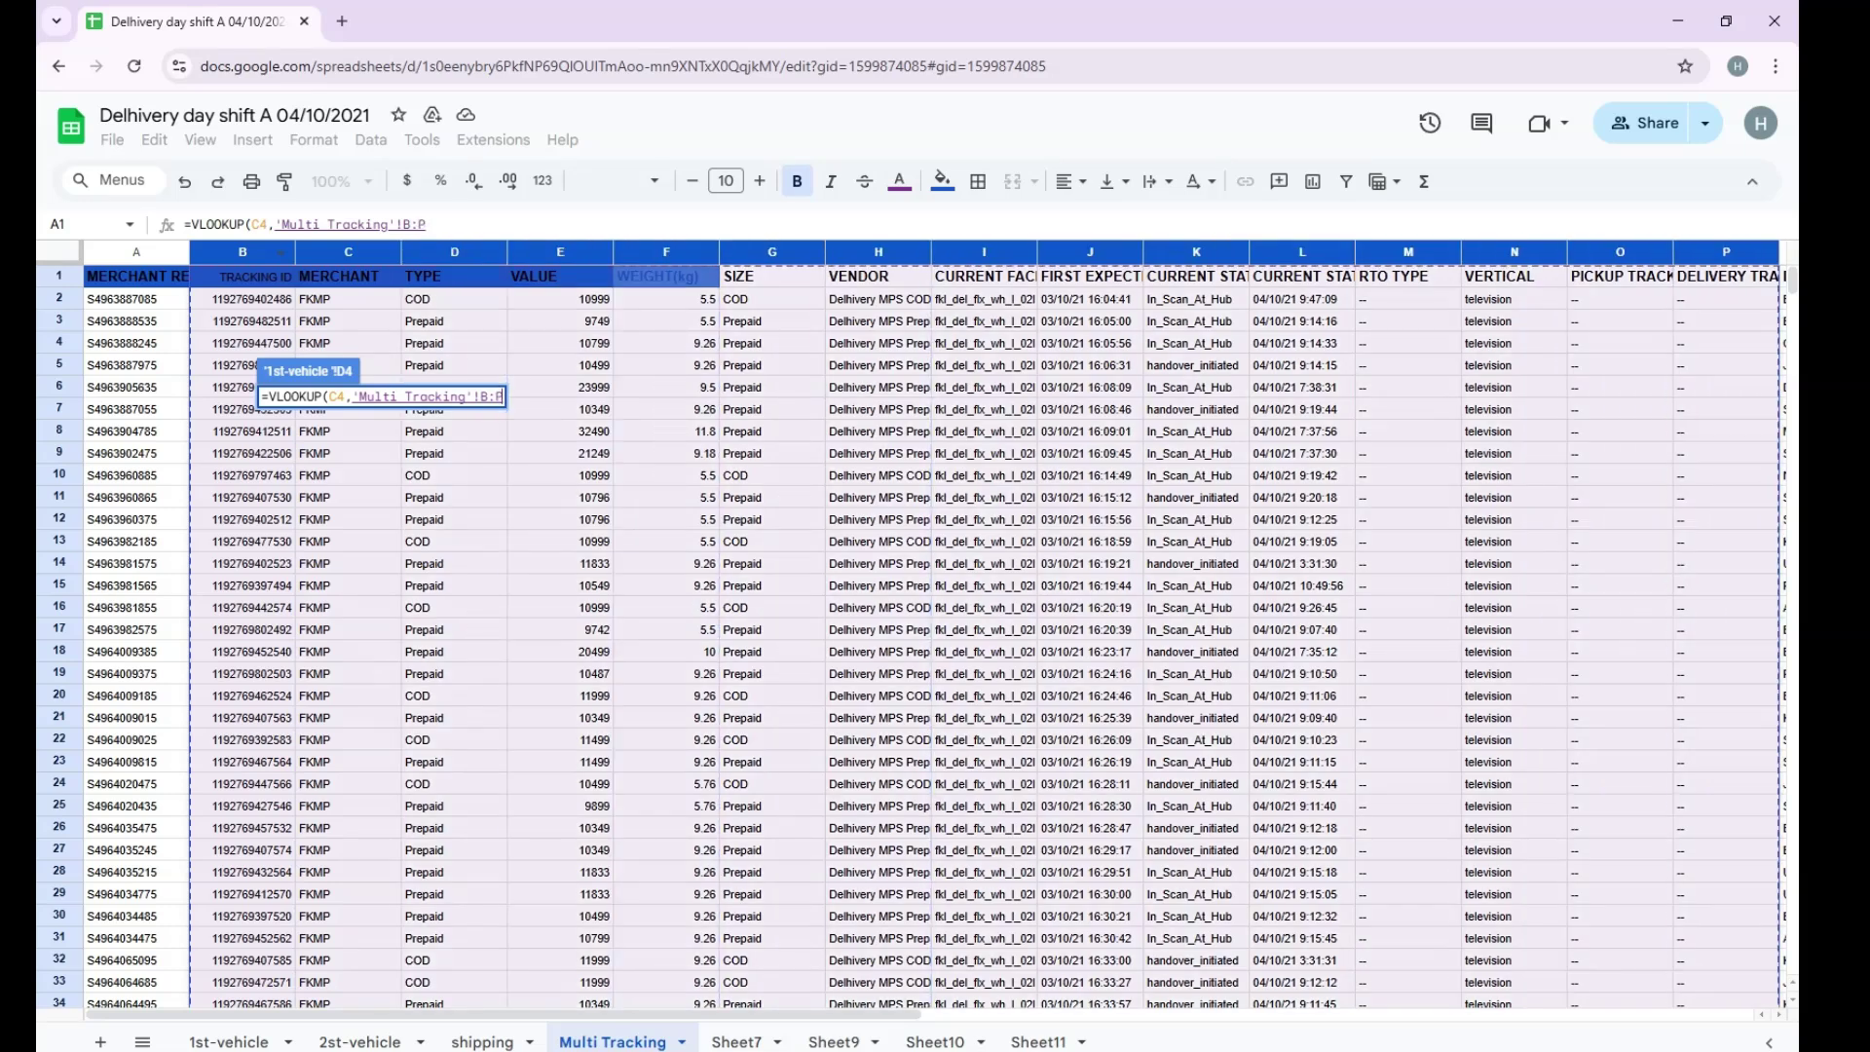
{"action": "key", "text": "shift+Left"}
{"action": "key", "text": "shift+Left"}
{"action": "key", "text": "shift+Left"}
{"action": "key", "text": "shift+Left"}
{"action": "key", "text": "shift+Left"}
{"action": "key", "text": "shift+Left"}
{"action": "key", "text": "shift+Left"}
{"action": "key", "text": "shift+Left"}
{"action": "key", "text": "shift+Left"}
{"action": "key", "text": "shift+Left"}
{"action": "key", "text": "shift+Left"}
{"action": "key", "text": "shift+Left"}
{"action": "key", "text": "shift+Left"}
{"action": "key", "text": "shift+Left"}
{"action": "key", "text": "shift+Left"}
{"action": "key", "text": "shift+Left"}
{"action": "key", "text": "shift+Left"}
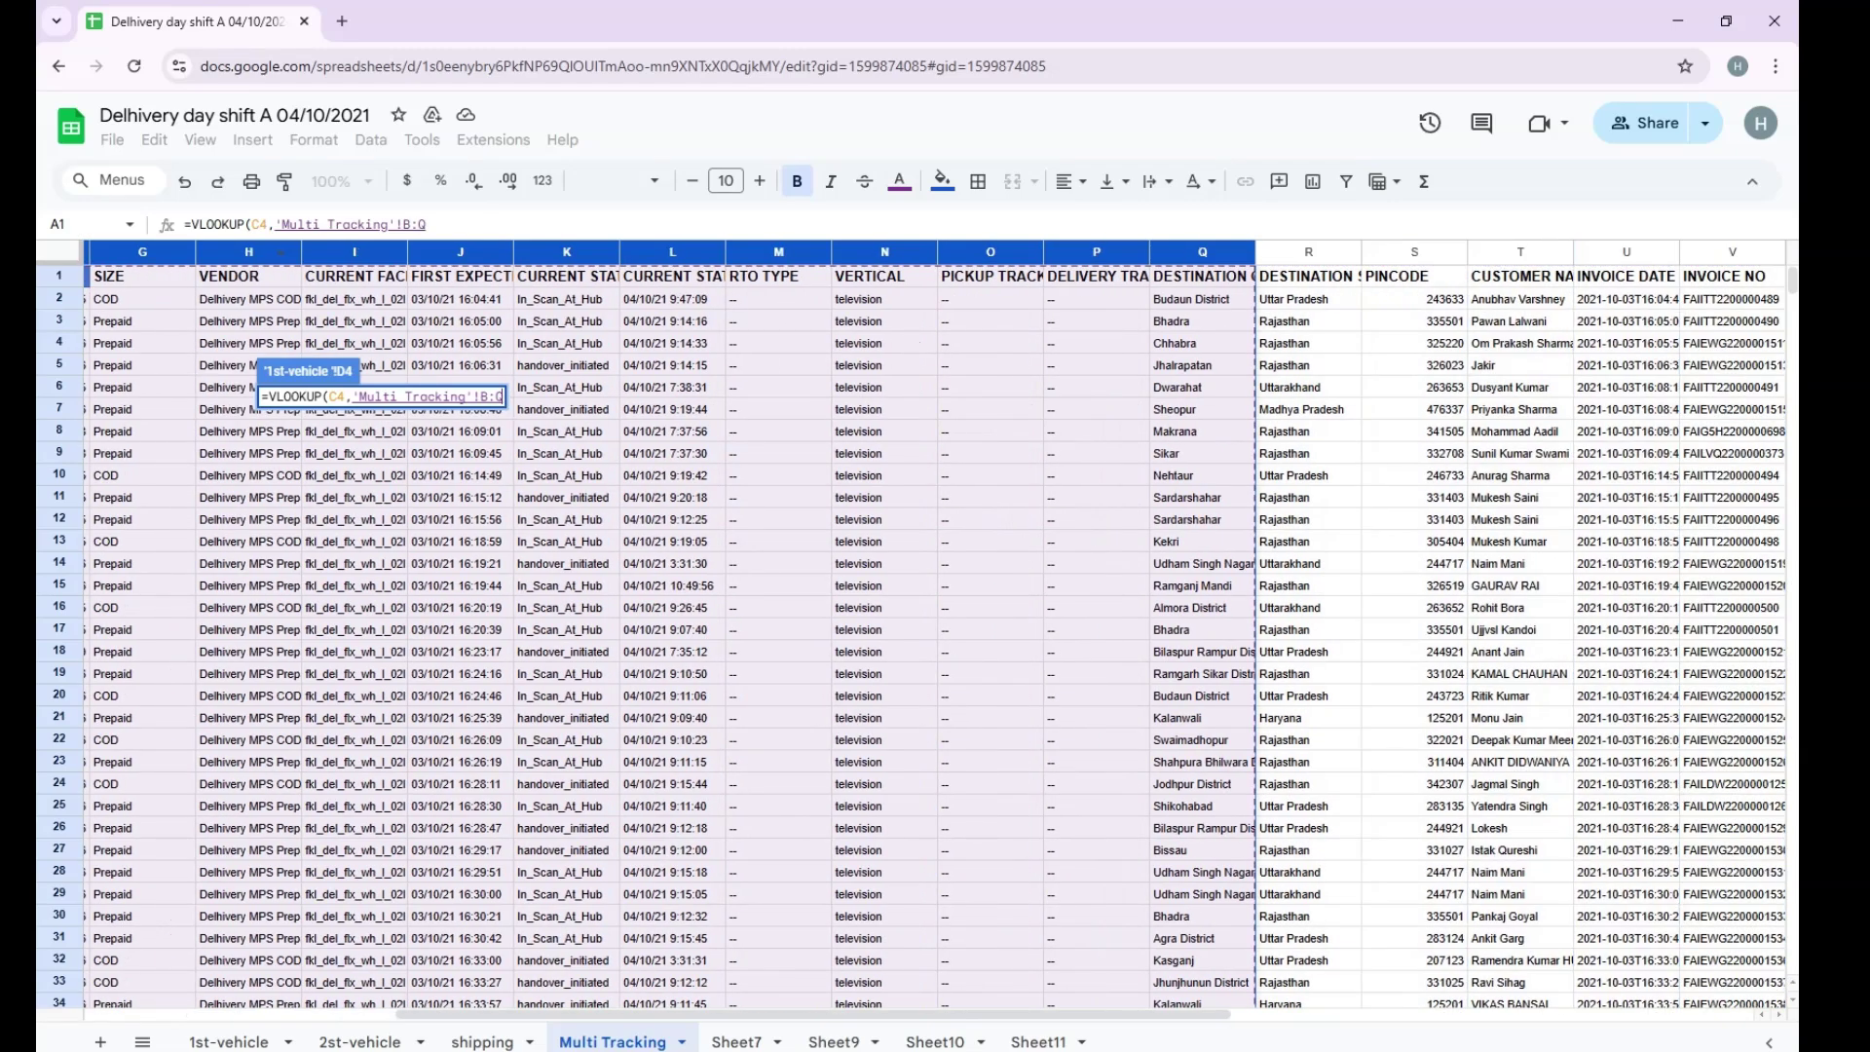
{"action": "key", "text": "shift+Right"}
{"action": "key", "text": "shift+Right"}
{"action": "key", "text": "shift+Right"}
{"action": "key", "text": "shift+Right"}
{"action": "key", "text": "shift+Right"}
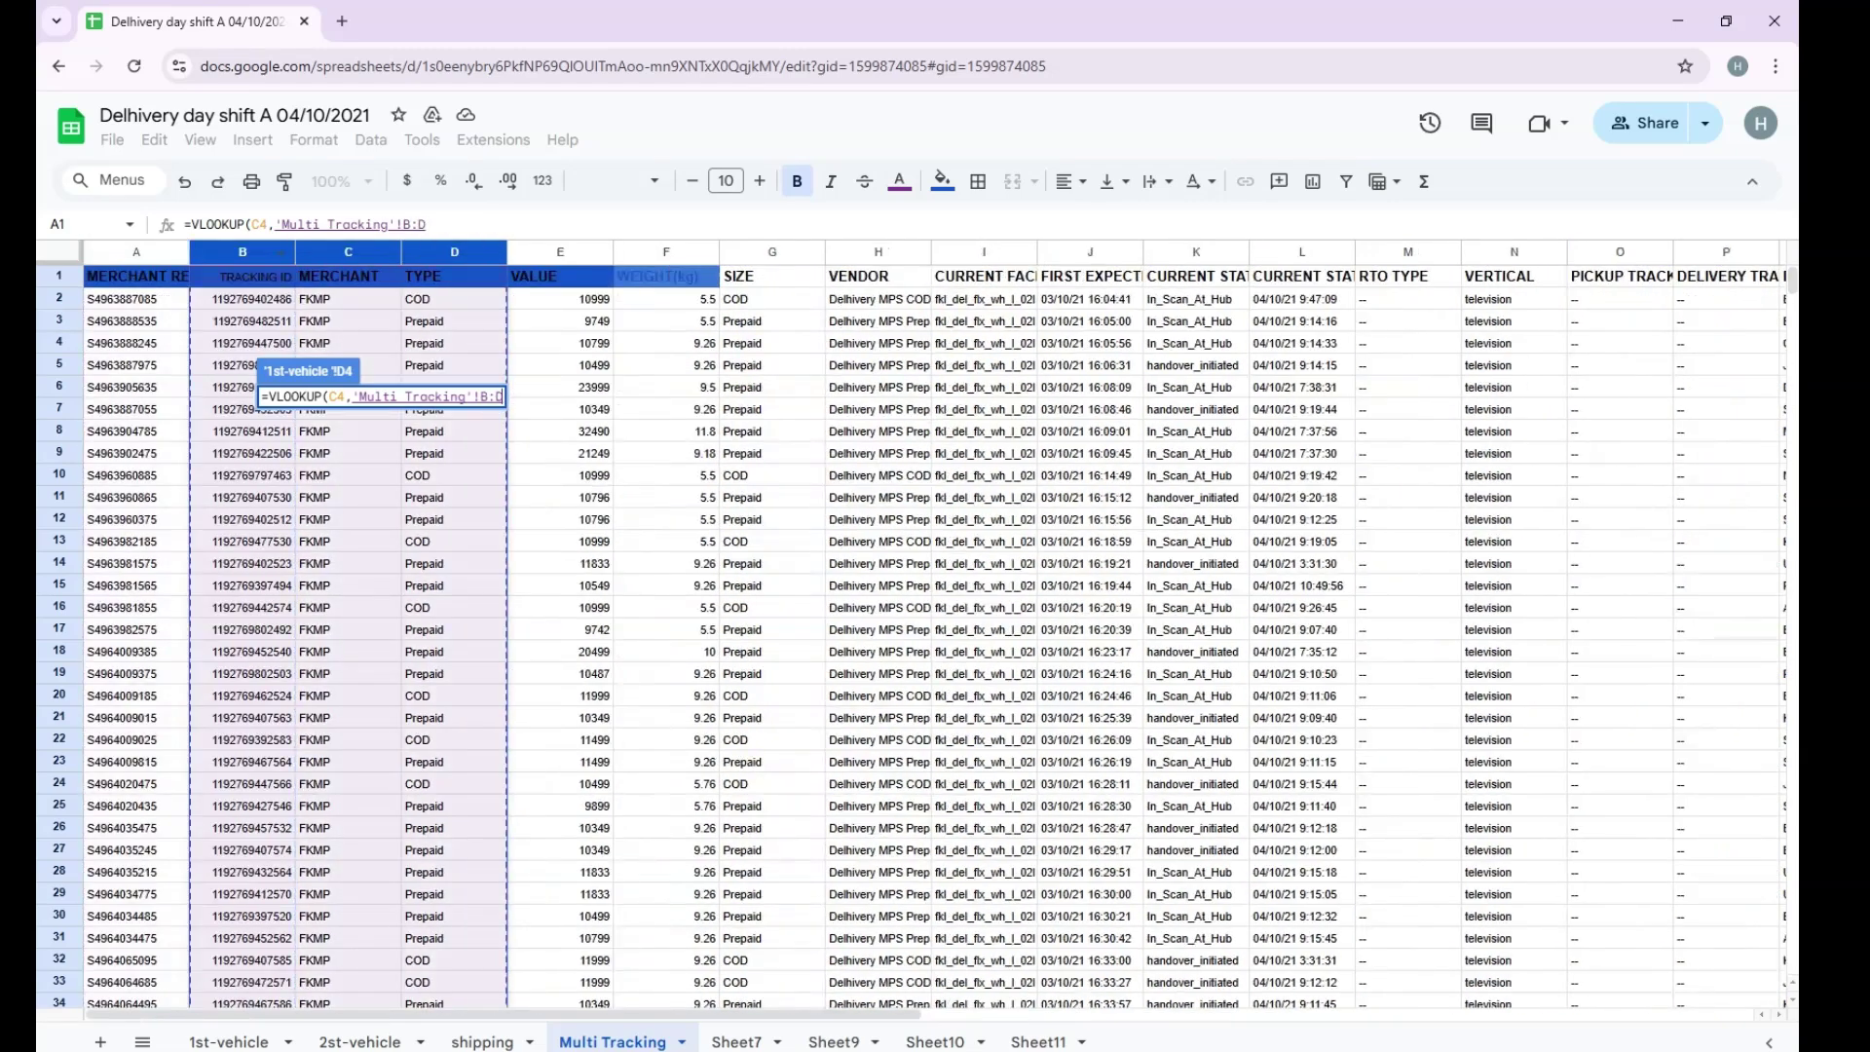
{"action": "key", "text": "shift+Right"}
{"action": "key", "text": "shift+Right"}
{"action": "key", "text": "shift+Right"}
{"action": "key", "text": "shift+Right"}
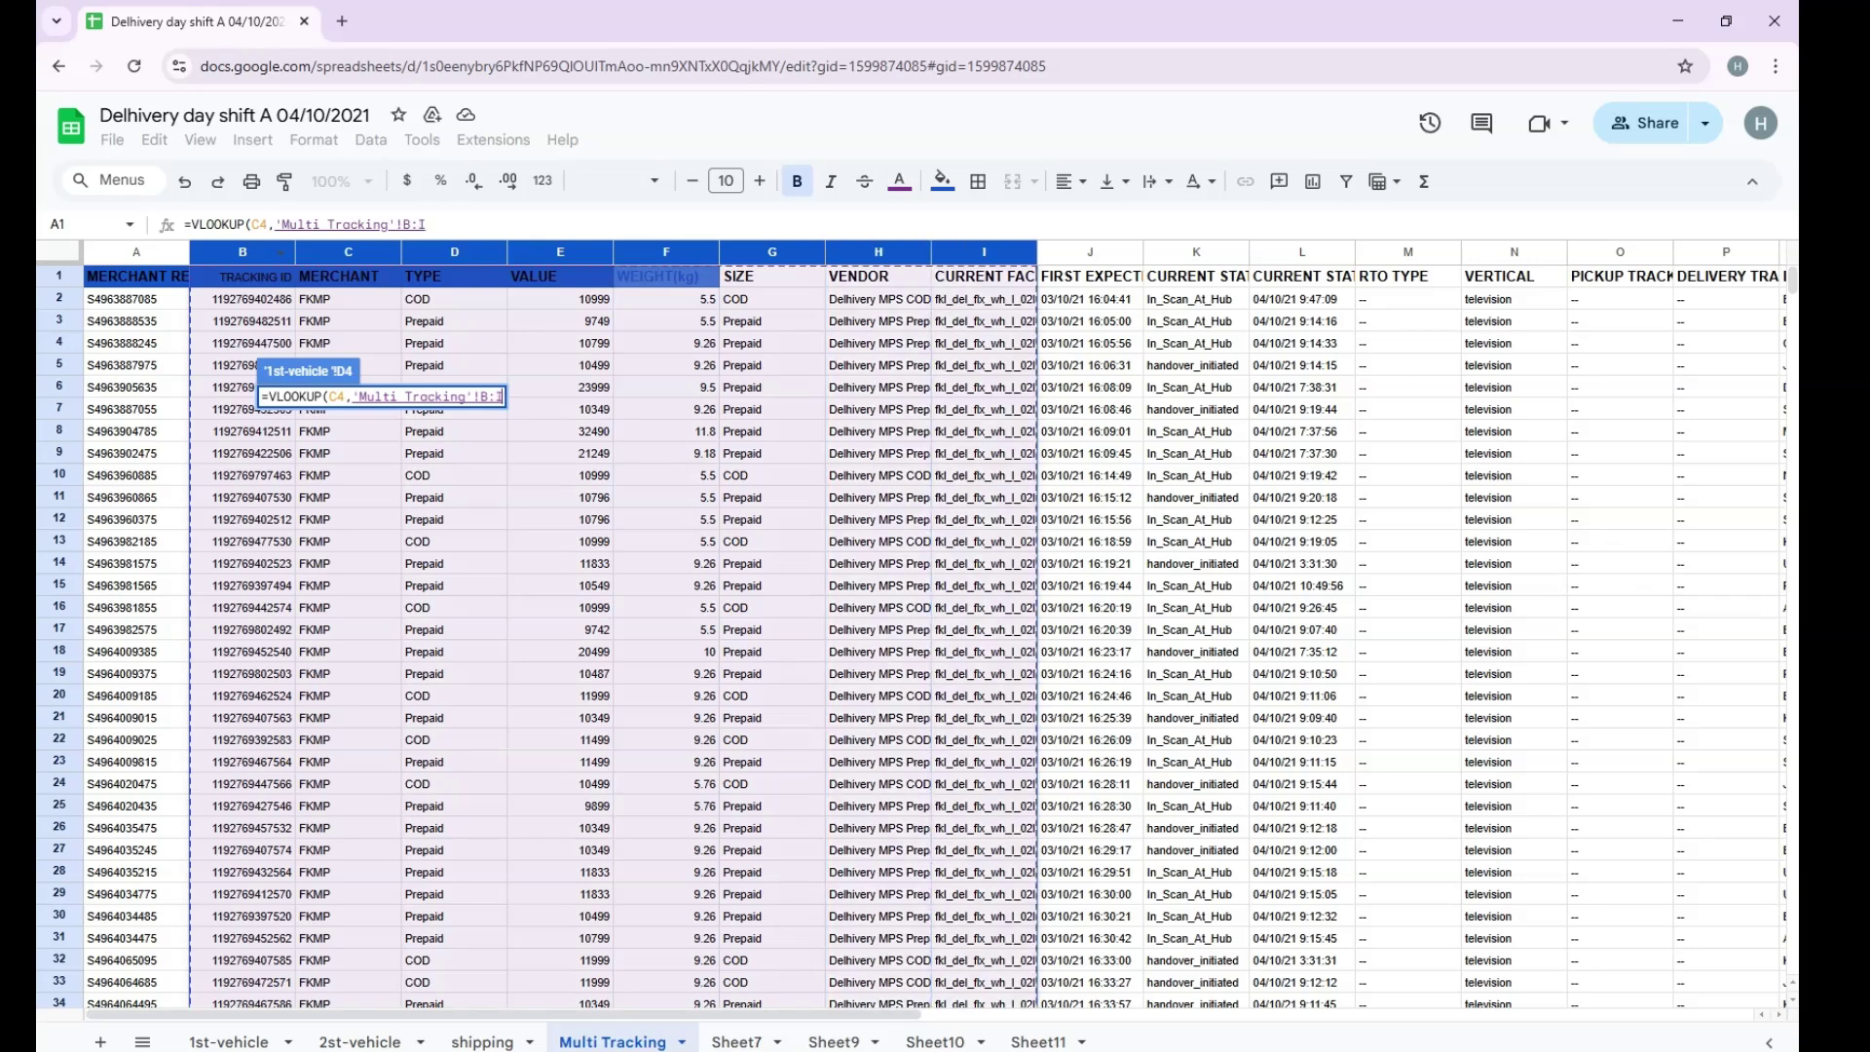
{"action": "key", "text": "shift+Right"}
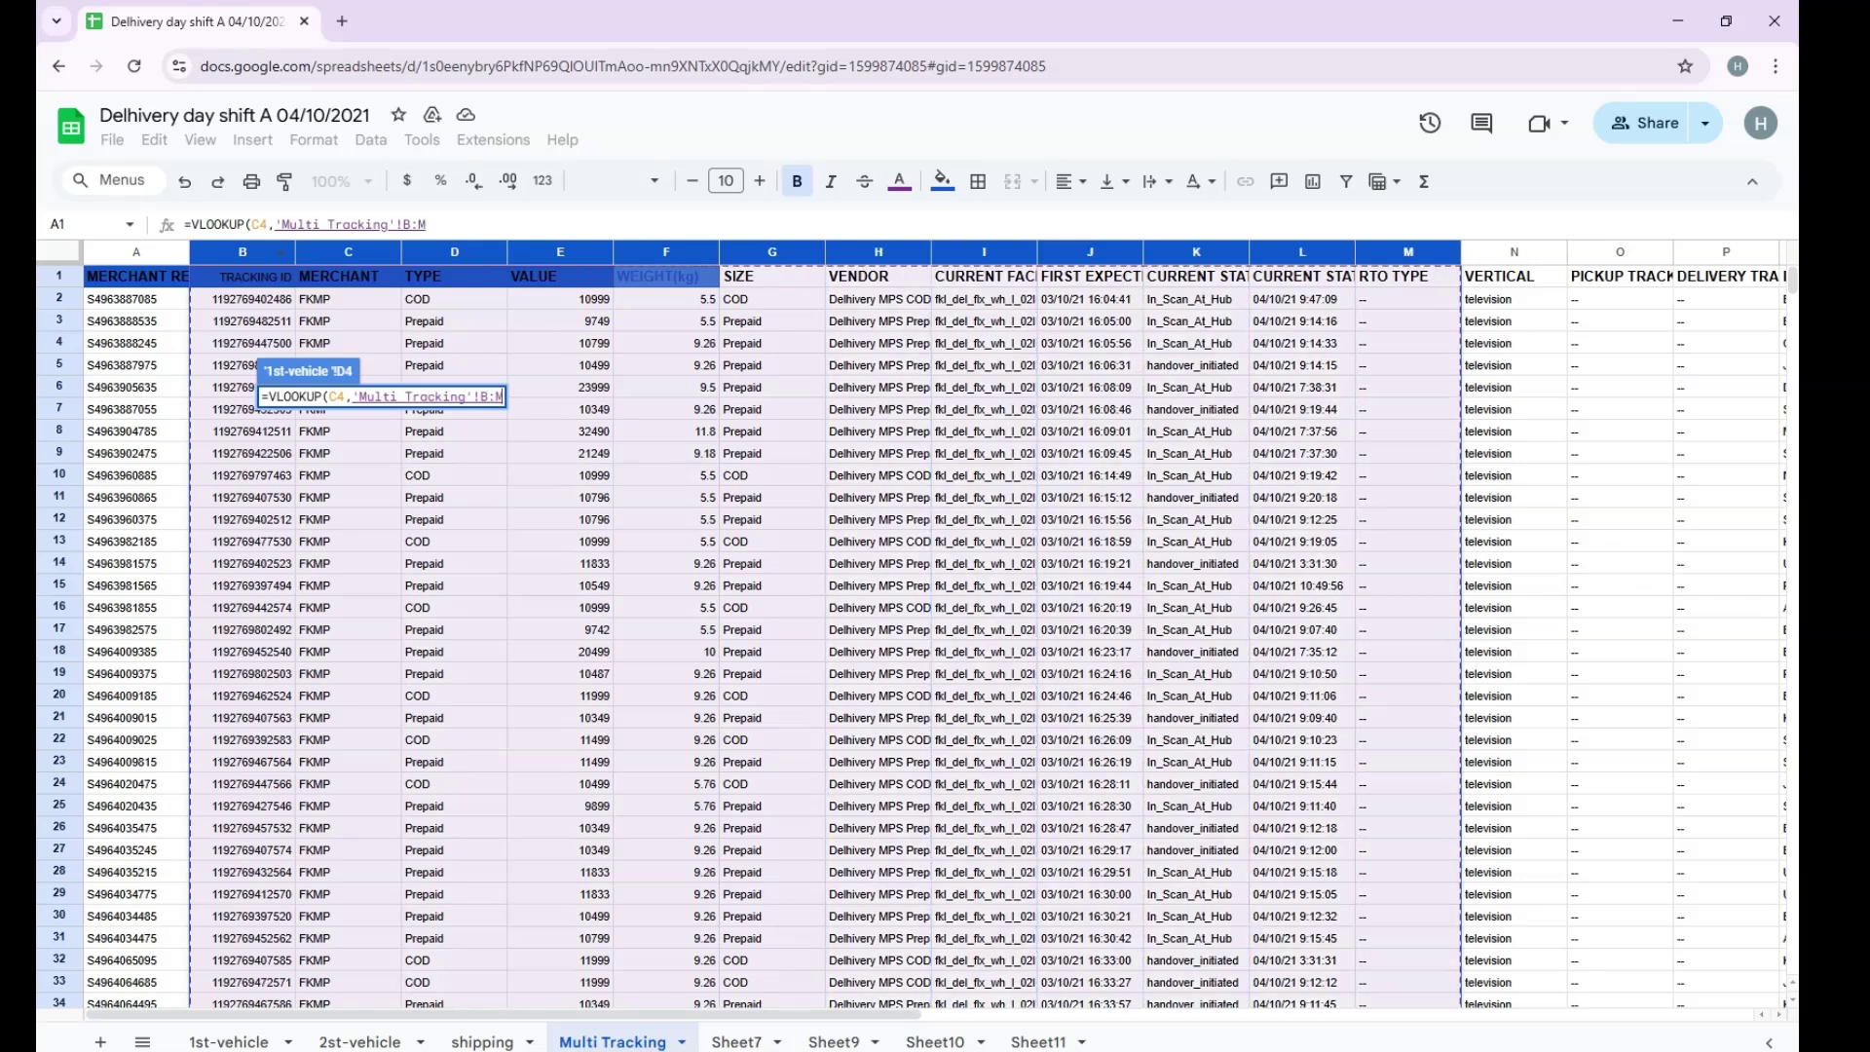
{"action": "key", "text": "shift+Right"}
{"action": "key", "text": "shift+Right"}
{"action": "key", "text": "shift+Right"}
{"action": "key", "text": "shift+Right"}
{"action": "key", "text": "shift+Right"}
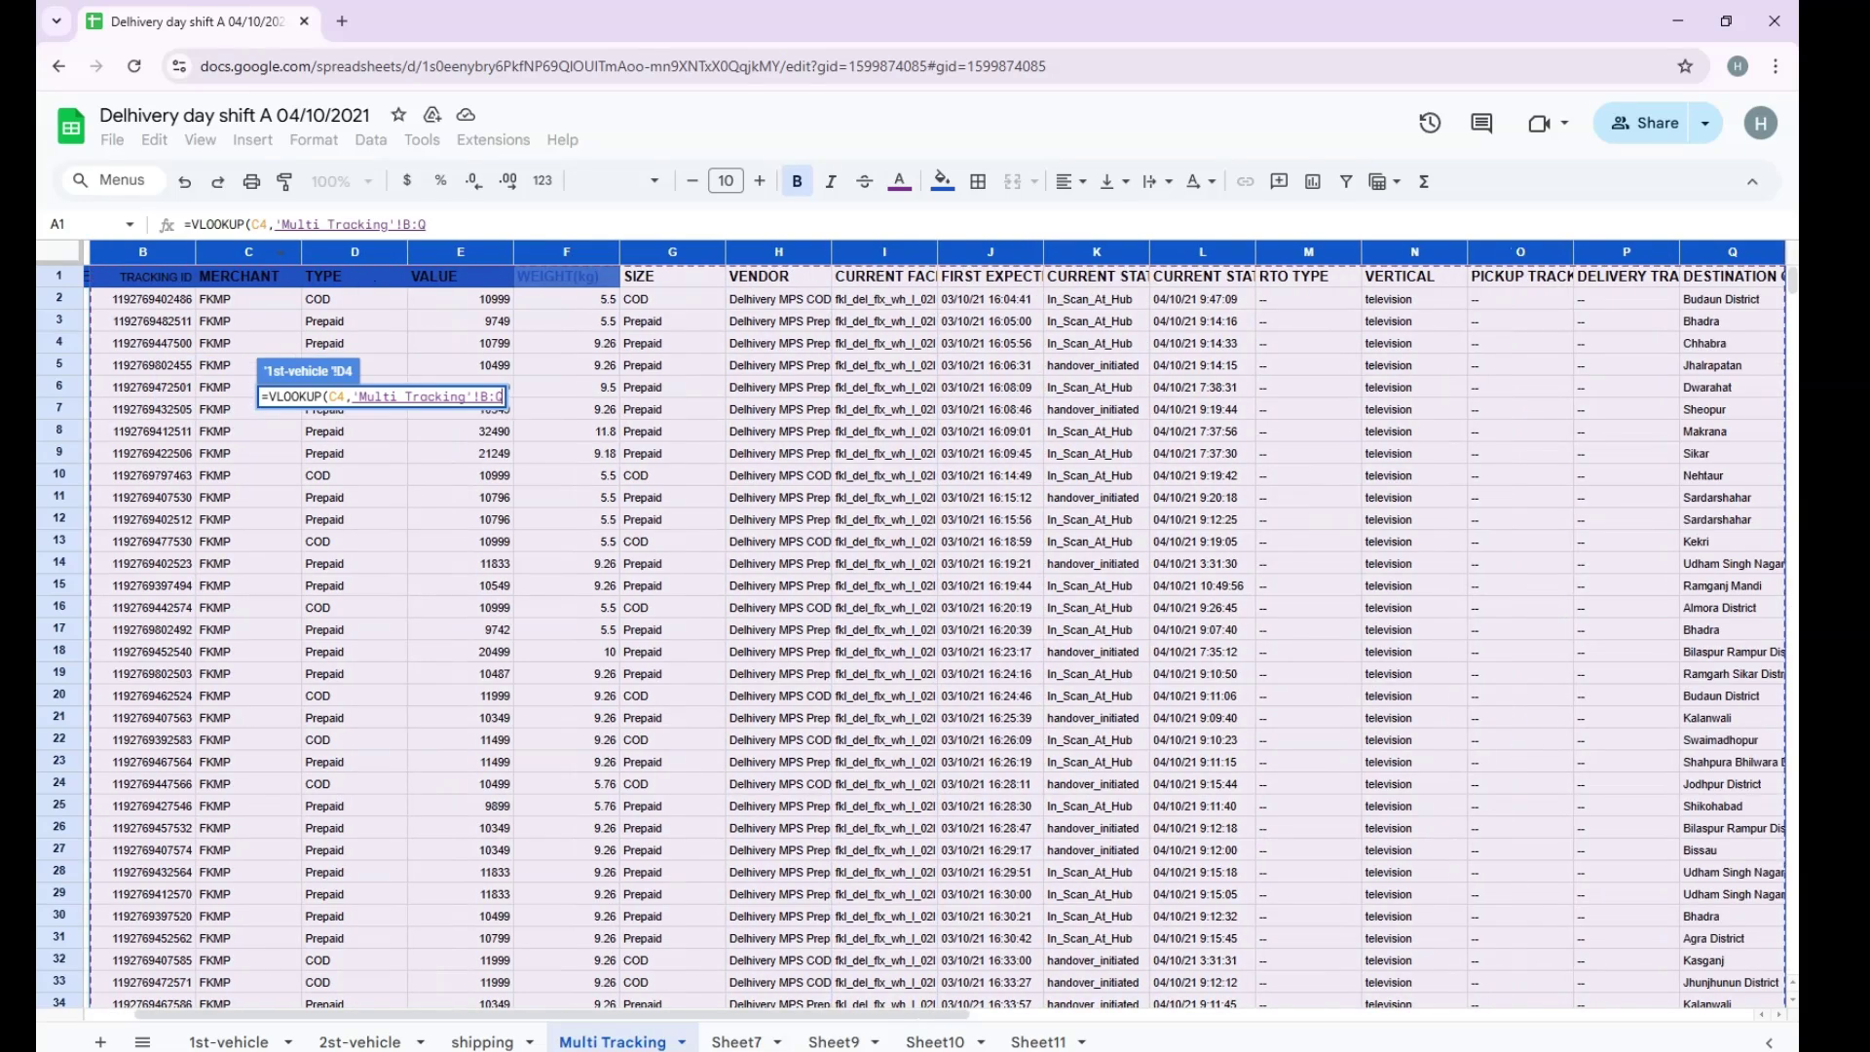
{"action": "key", "text": "shift+Right"}
{"action": "key", "text": "shift+Left"}
{"action": "key", "text": "shift+Left"}
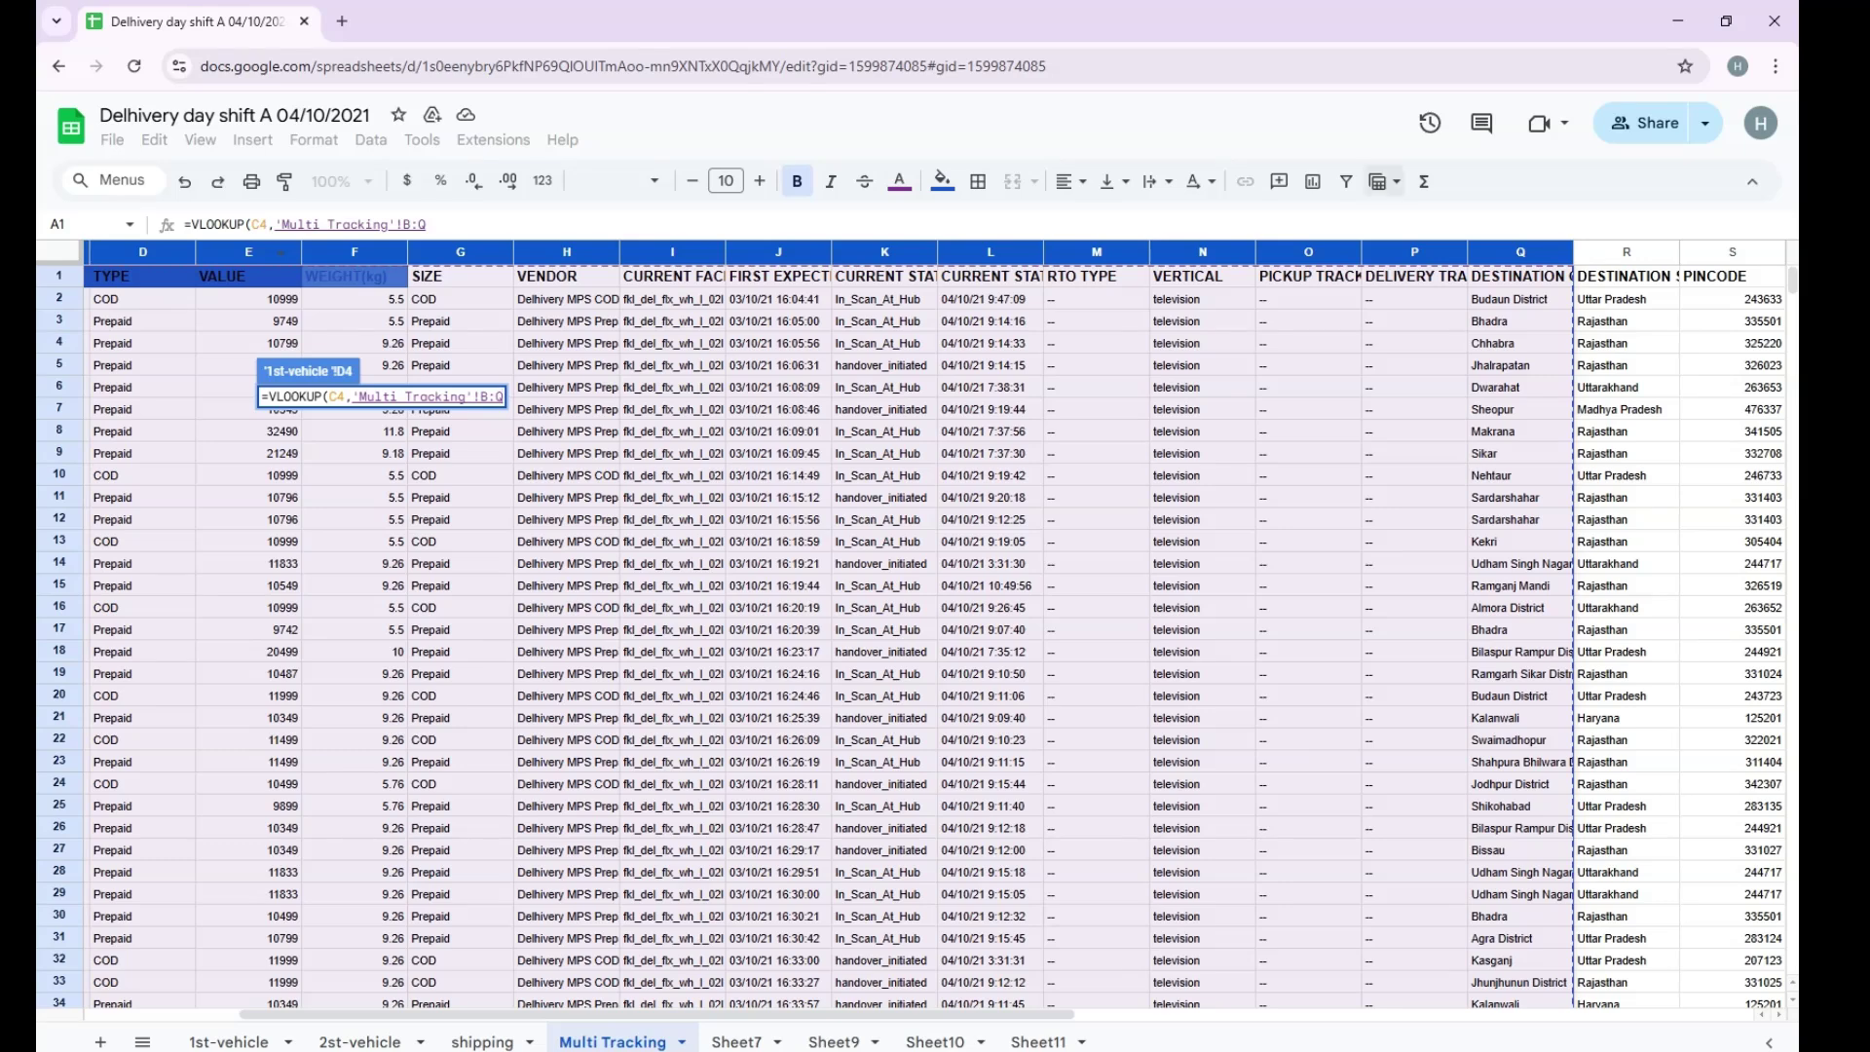
{"action": "type", "text": ",16,"}
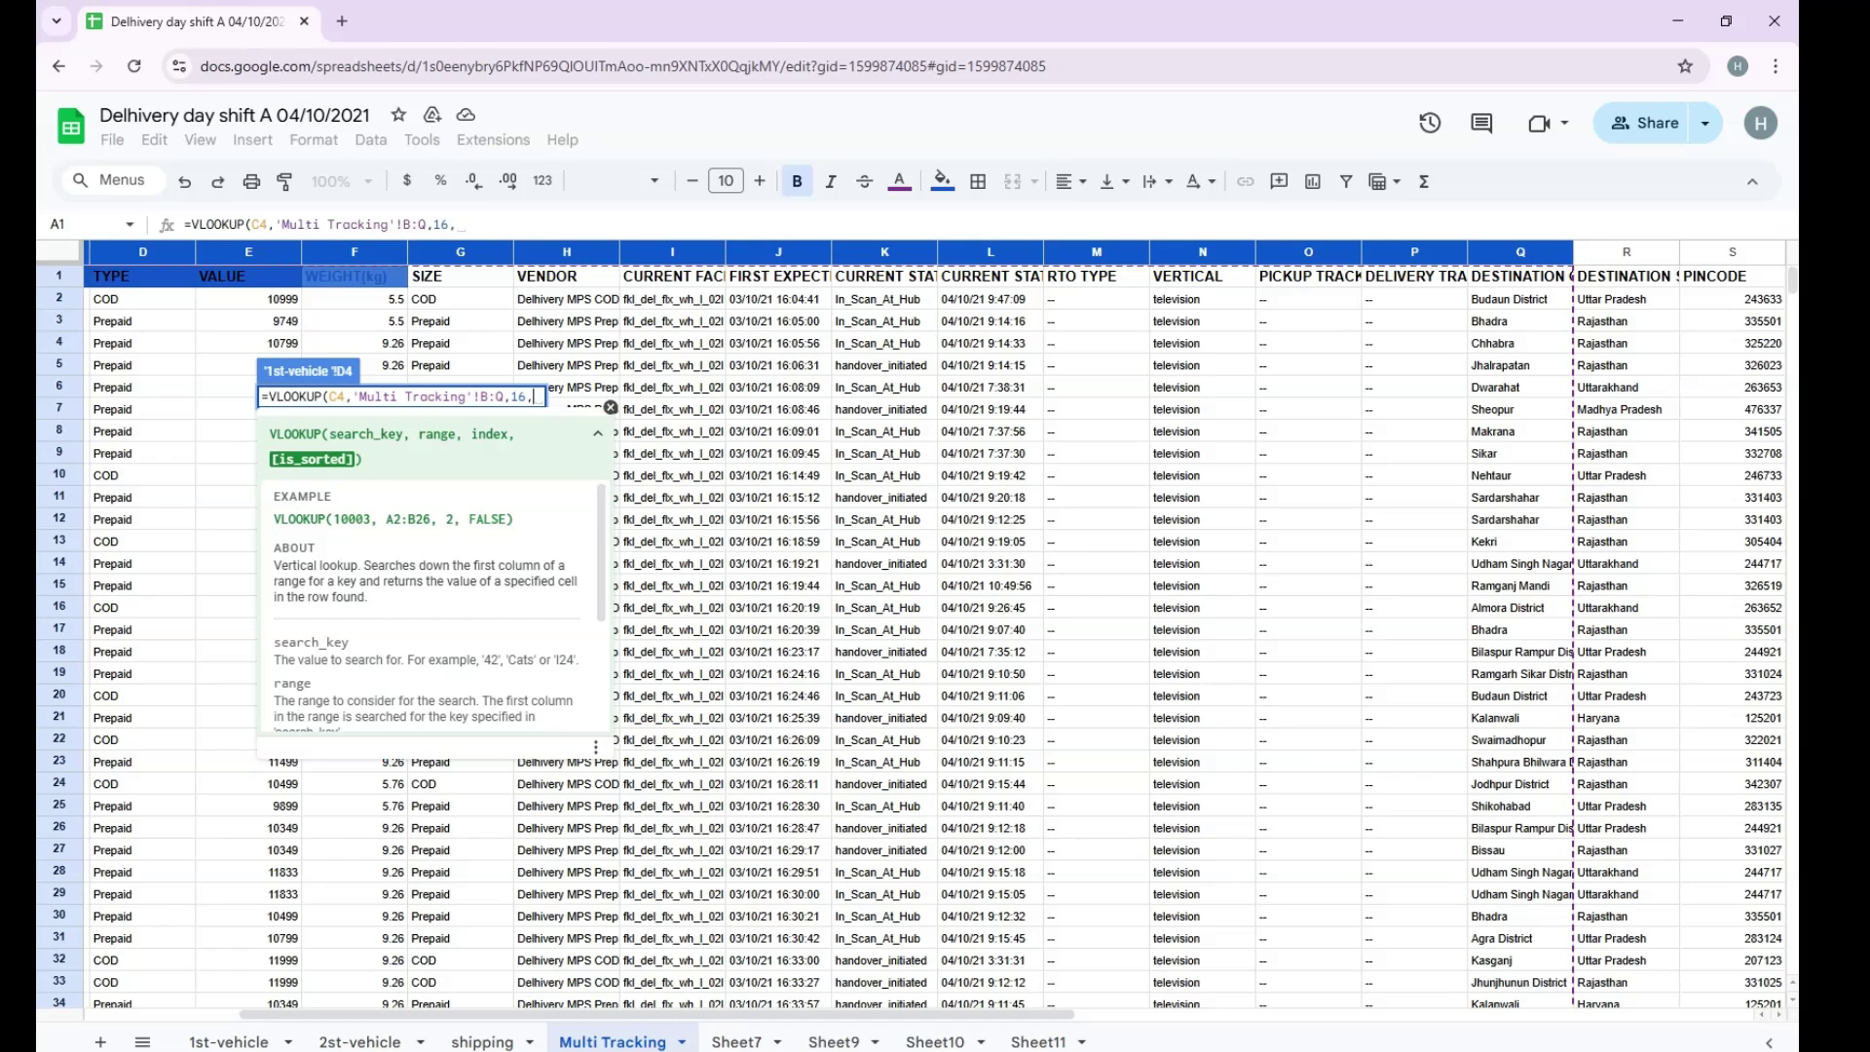
Finish the VLOOKUP in D4 with 0 as the is_sorted argument, for an exact match, and enter the formula.
{"action": "type", "text": "0"}
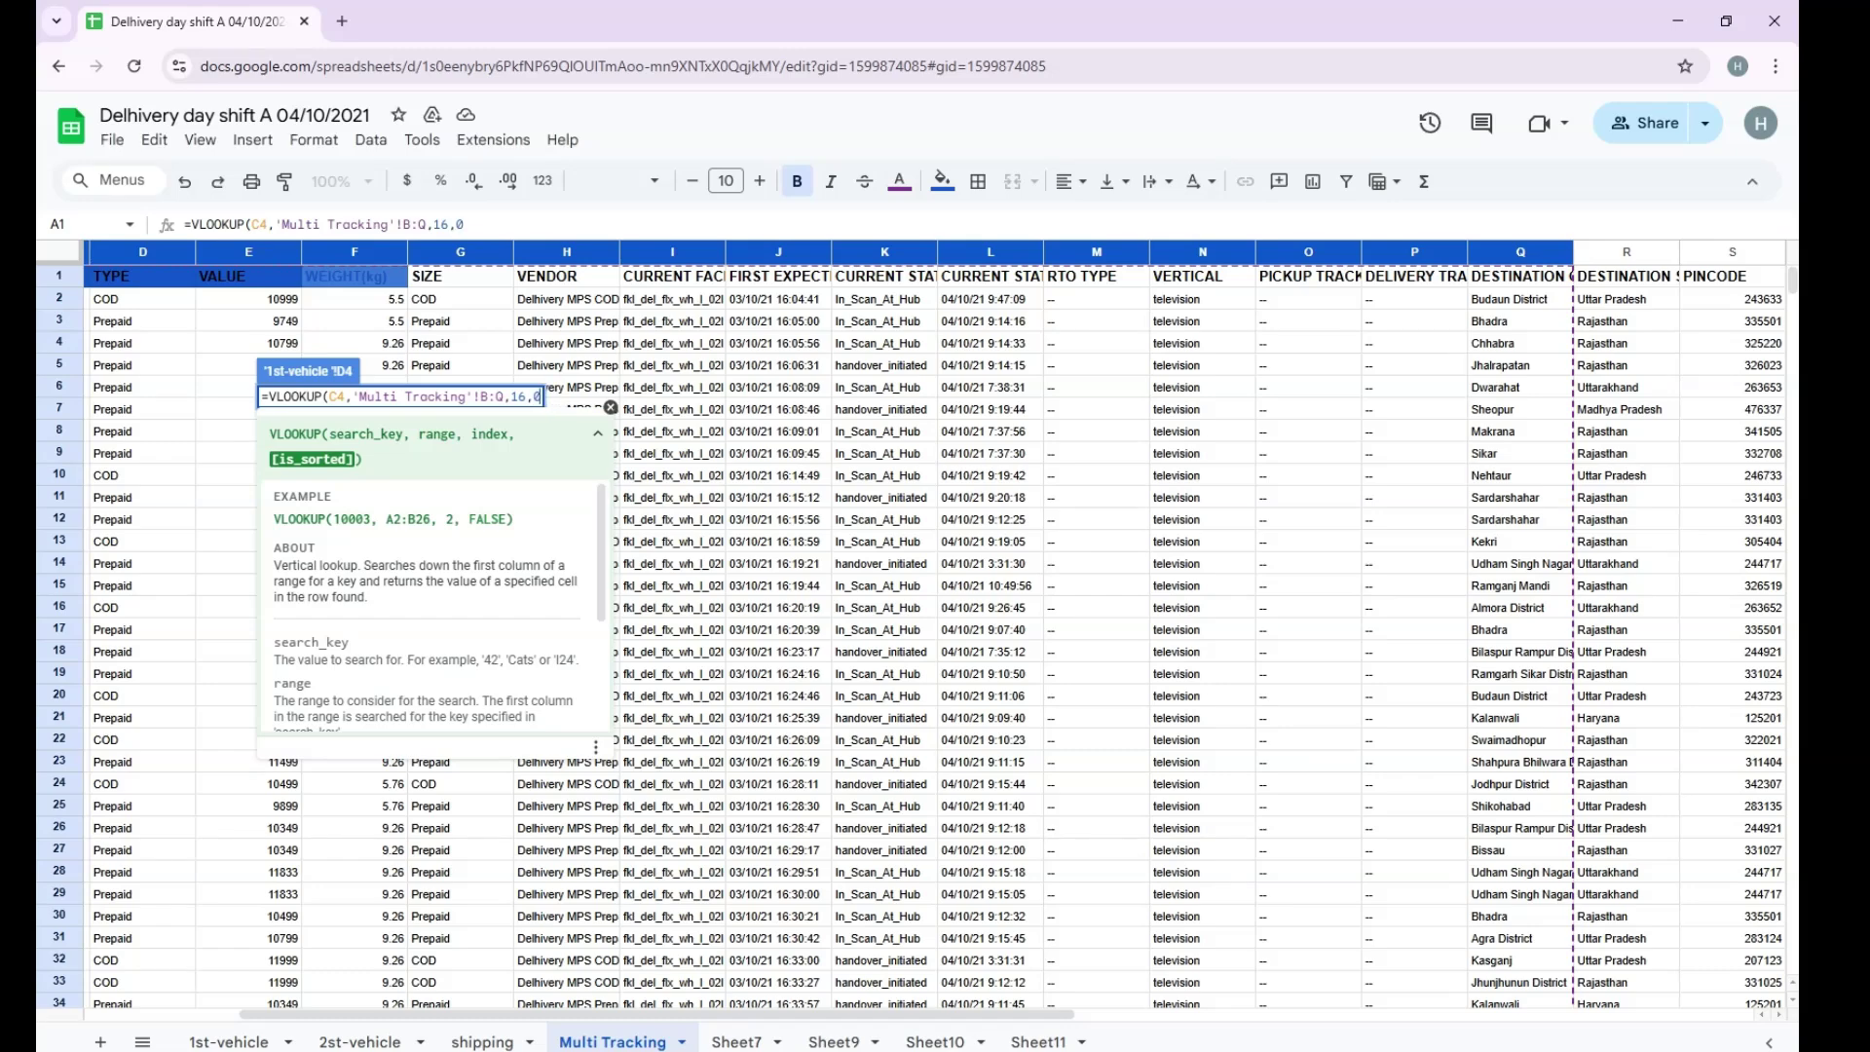
{"action": "key", "text": "Return"}
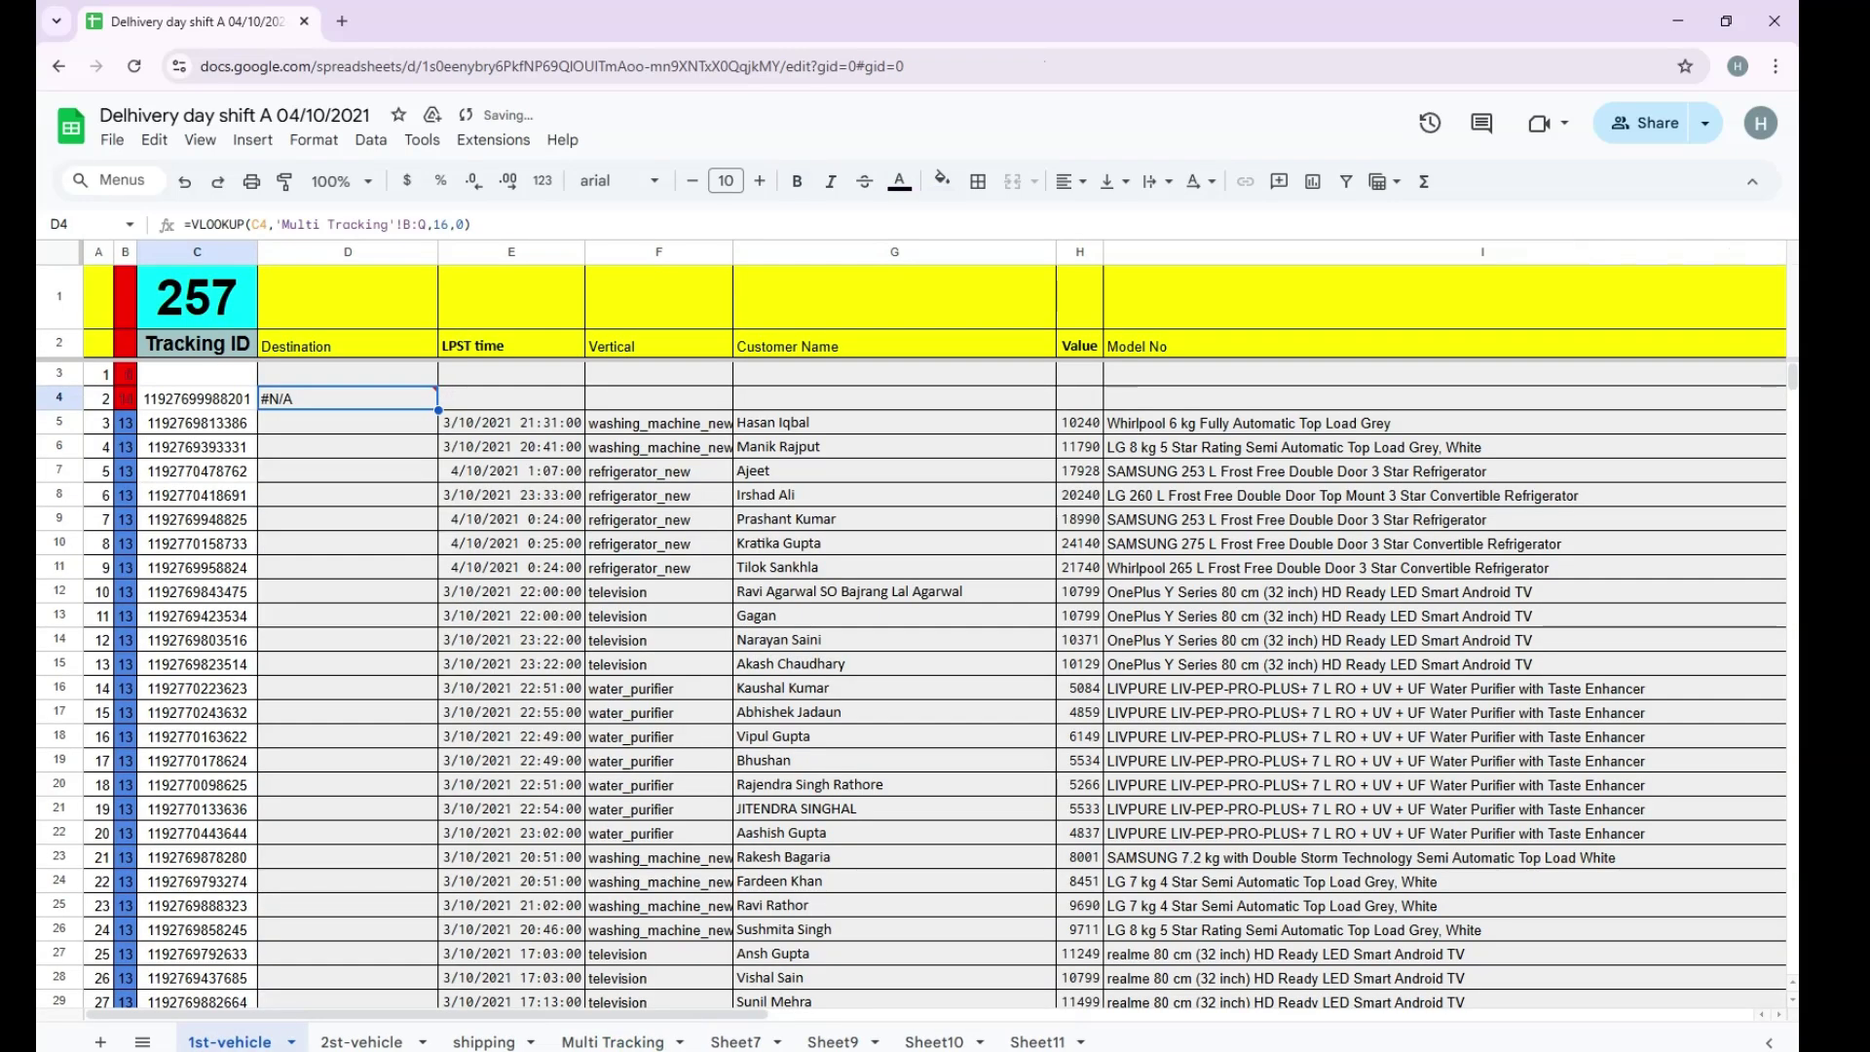
{"action": "key", "text": "Down"}
{"action": "key", "text": "Down"}
{"action": "key", "text": "Up"}
{"action": "key", "text": "Up"}
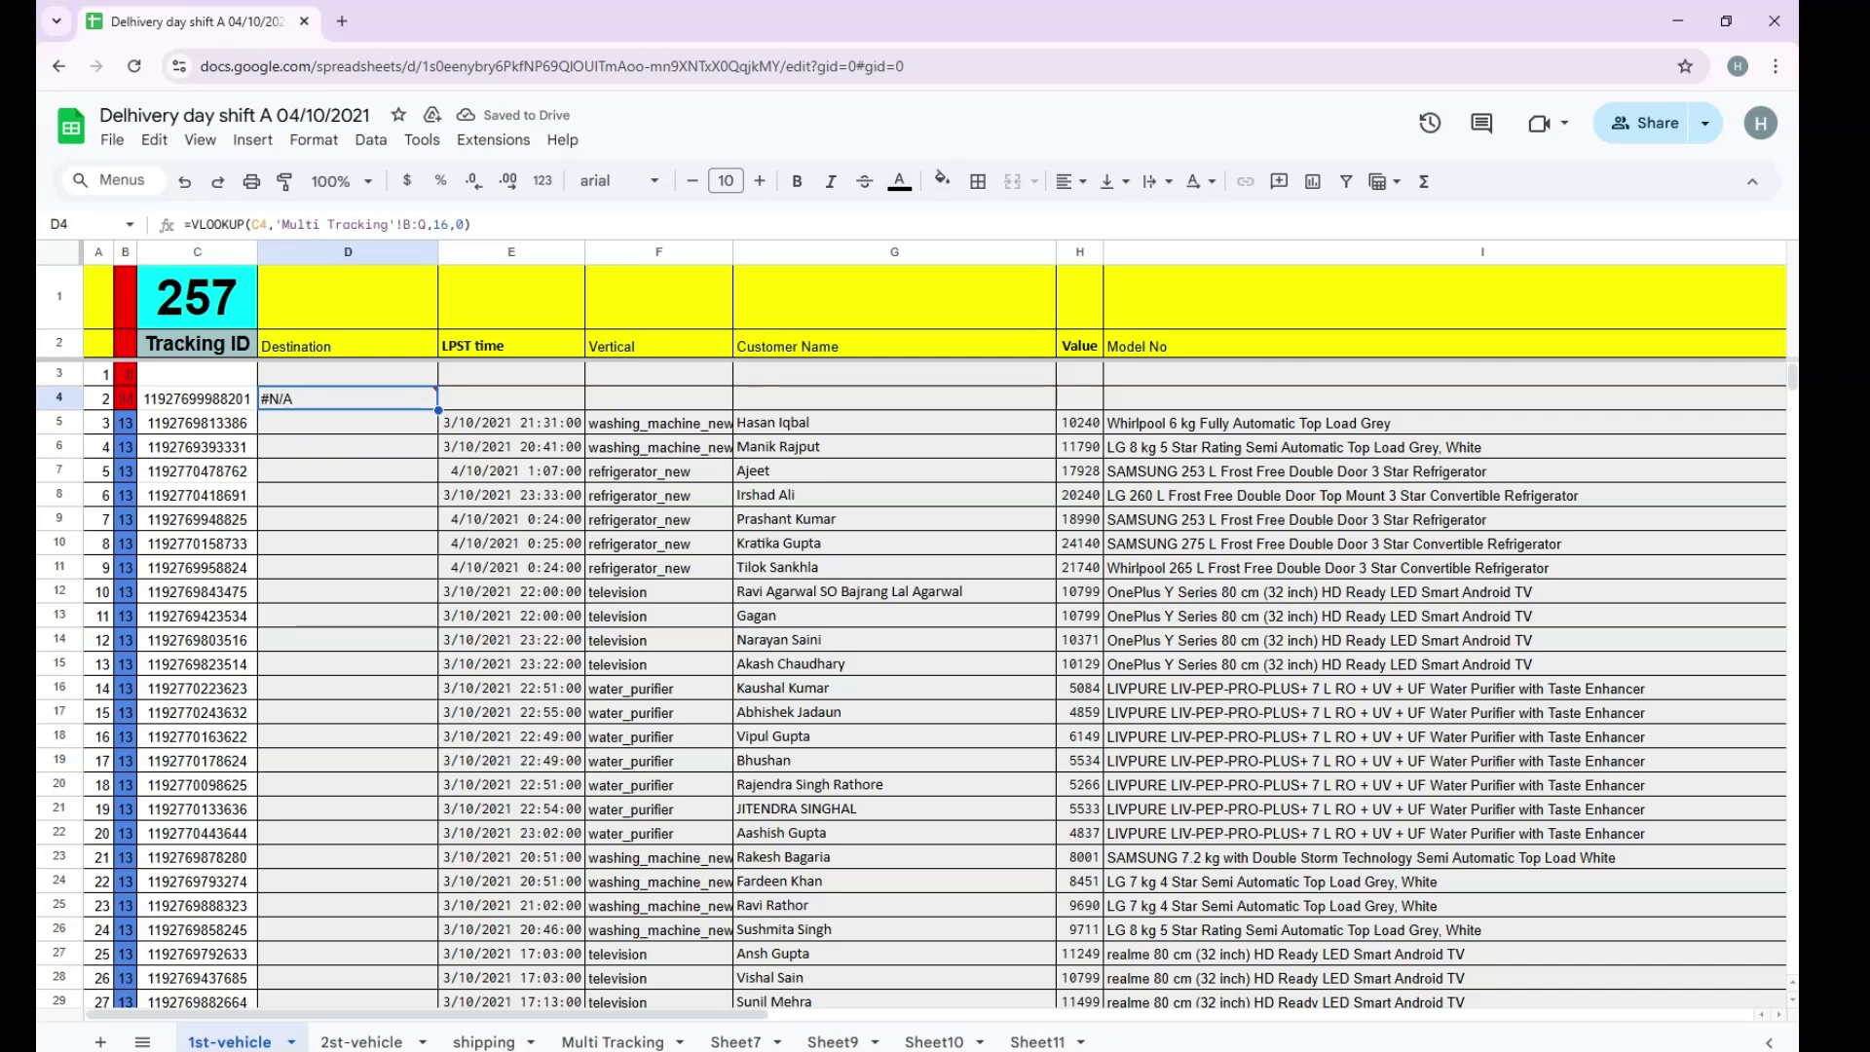
Inspect the lookup error in D4, and fill its VLOOKUP formula down the Destination column to D10.
{"action": "left_click", "coordinate": [348, 422]}
{"action": "left_click", "coordinate": [347, 398]}
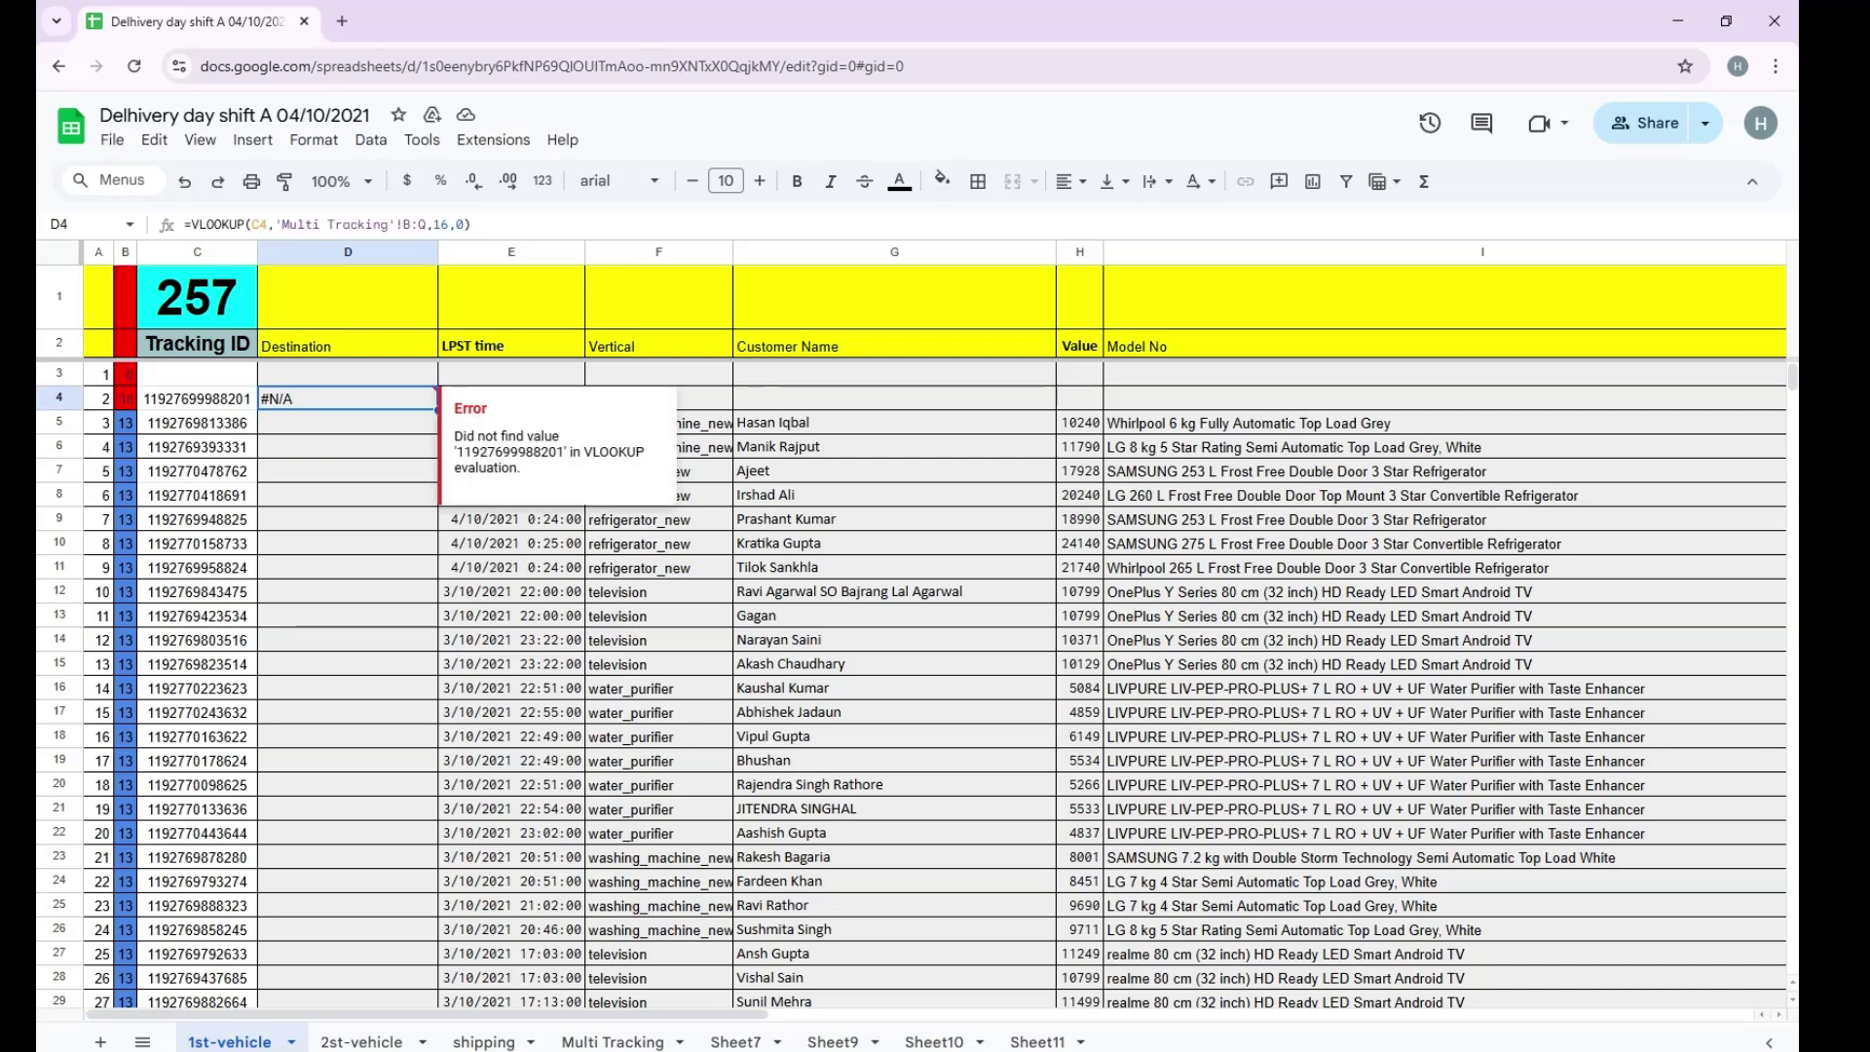
{"action": "key", "text": "Down"}
{"action": "key", "text": "Up"}
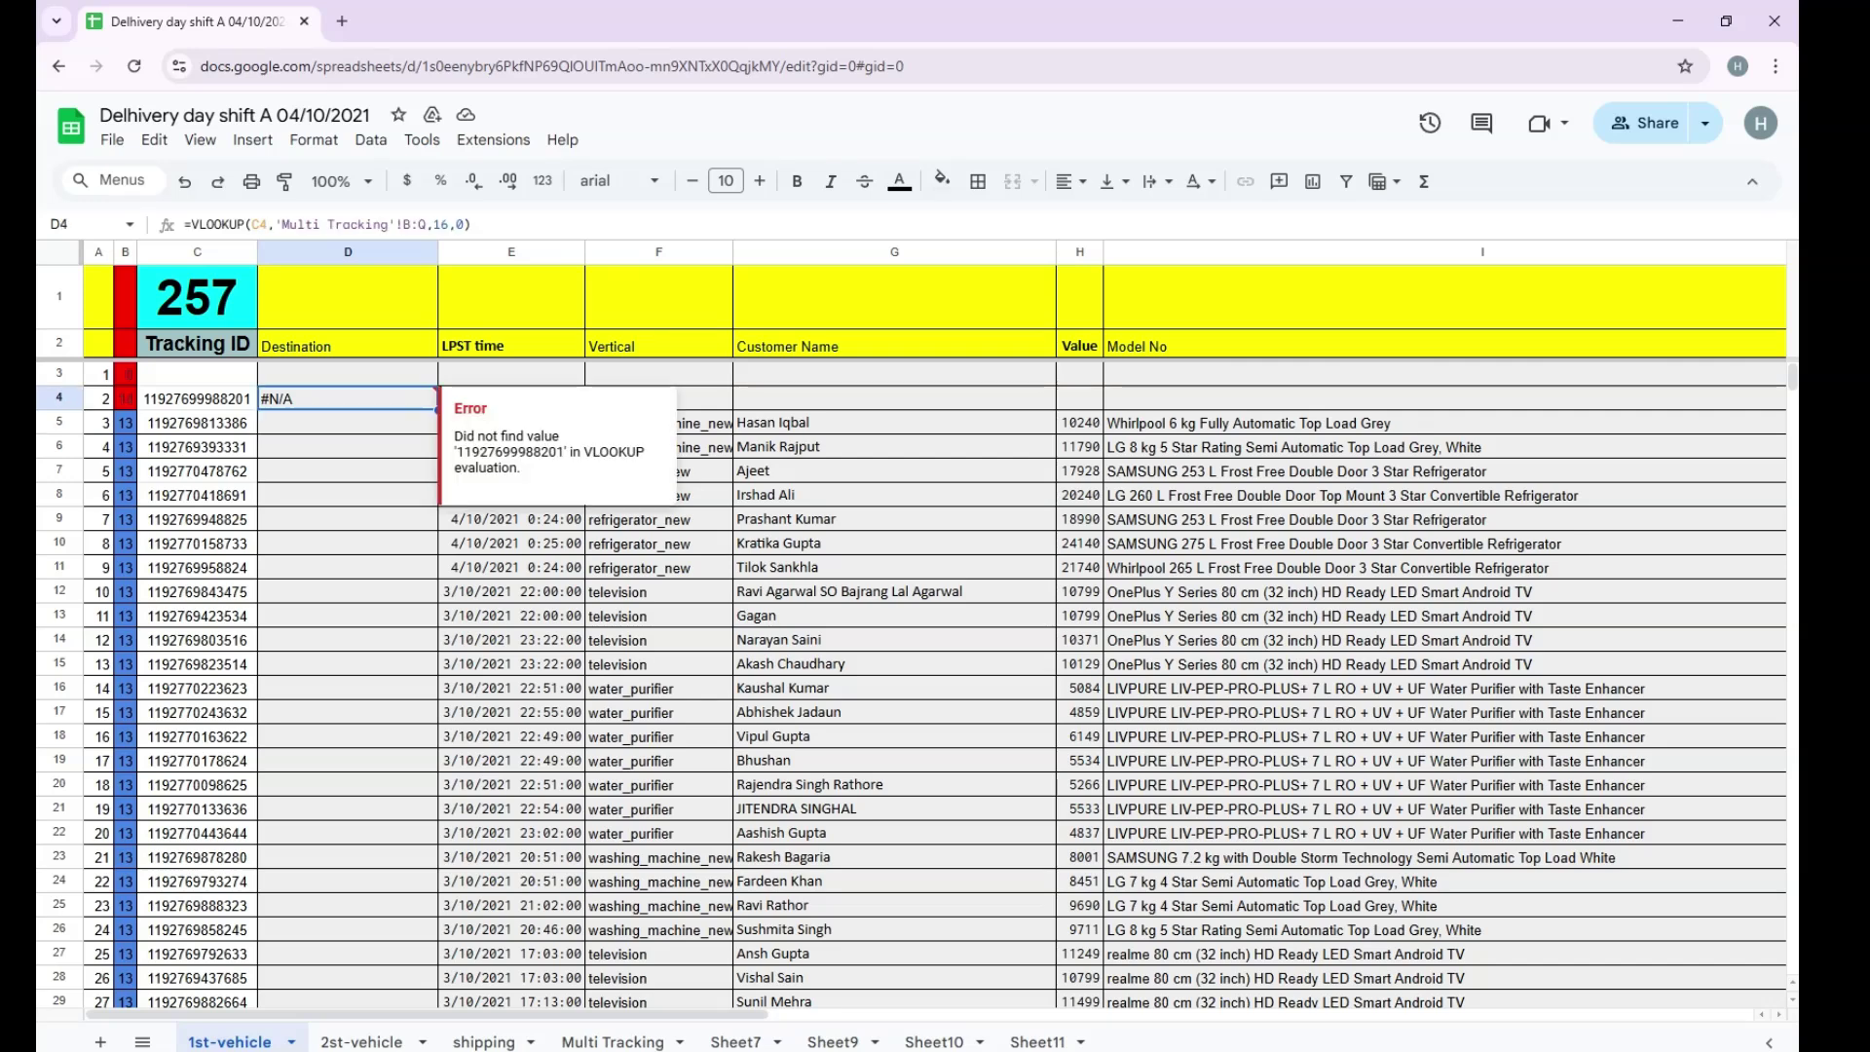
{"action": "left_click_drag", "start_coordinate": [437, 410], "coordinate": [438, 699]}
{"action": "left_click", "coordinate": [348, 688]}
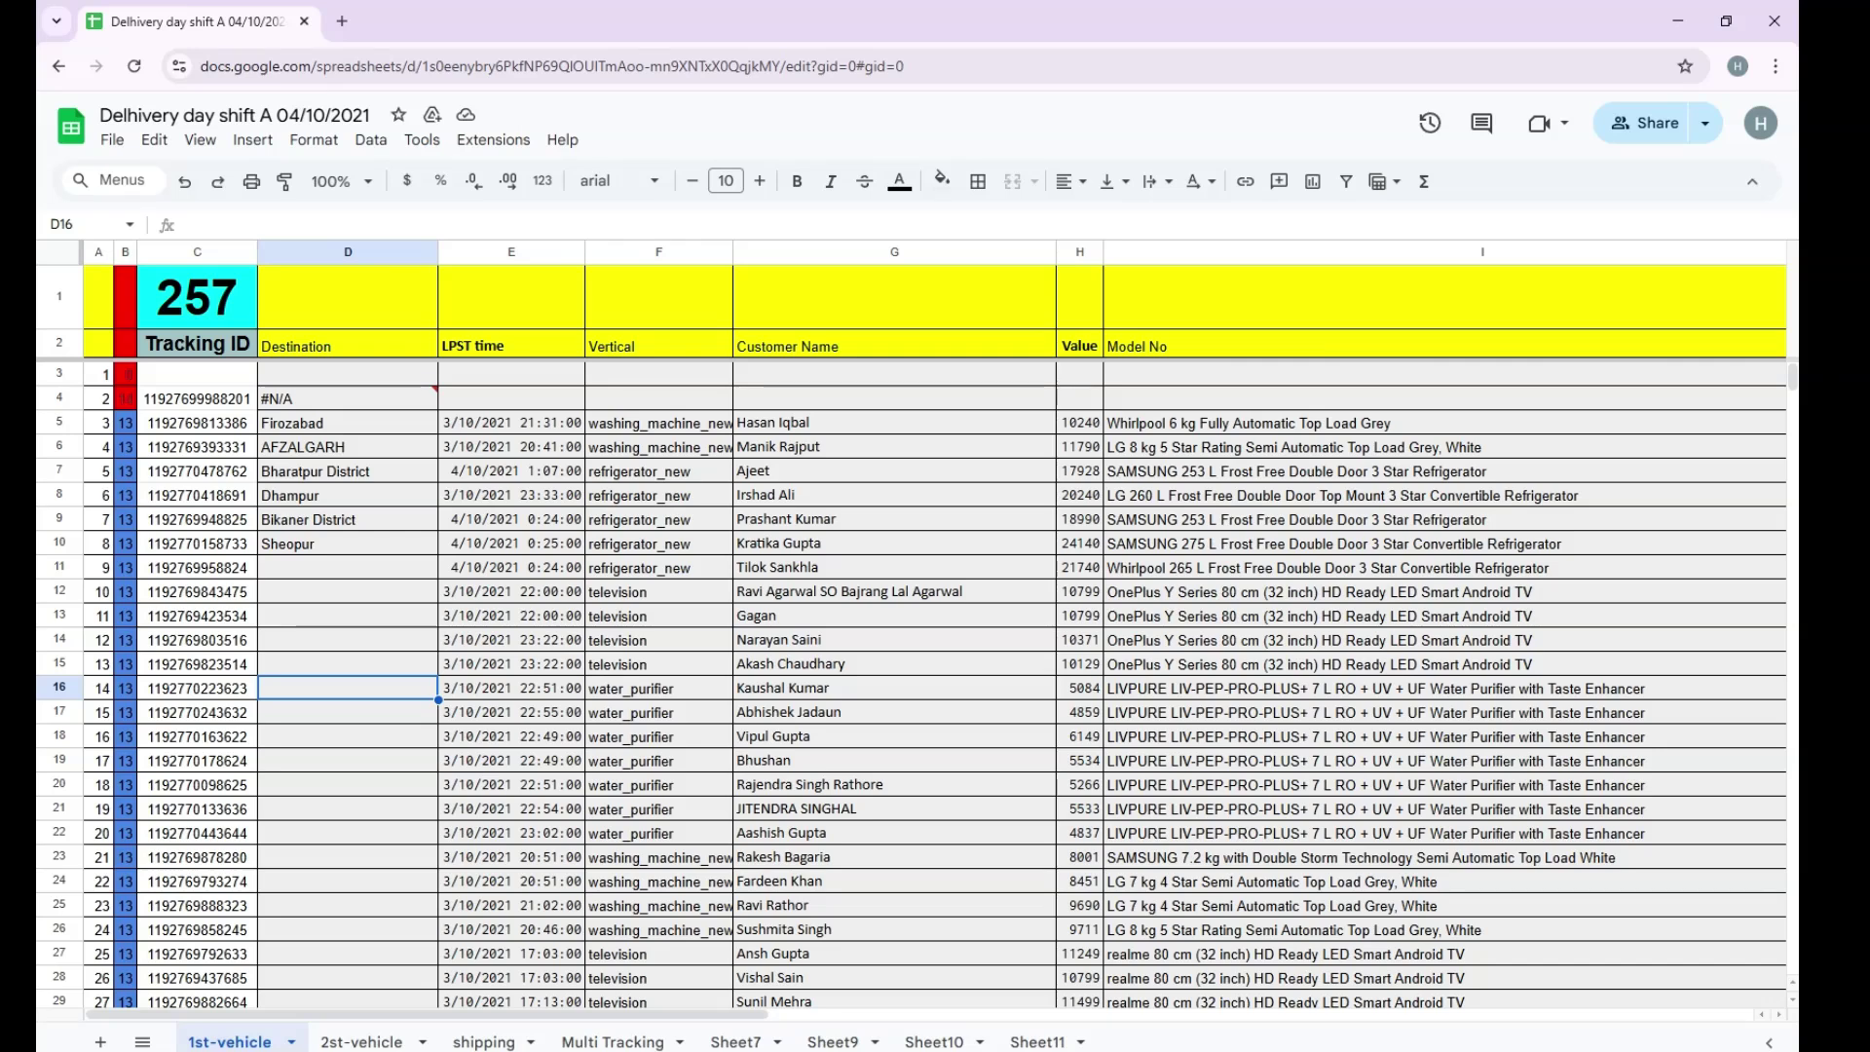
Correct the tracking ID in C4 by removing its extra last digit.
{"action": "left_click", "coordinate": [198, 398]}
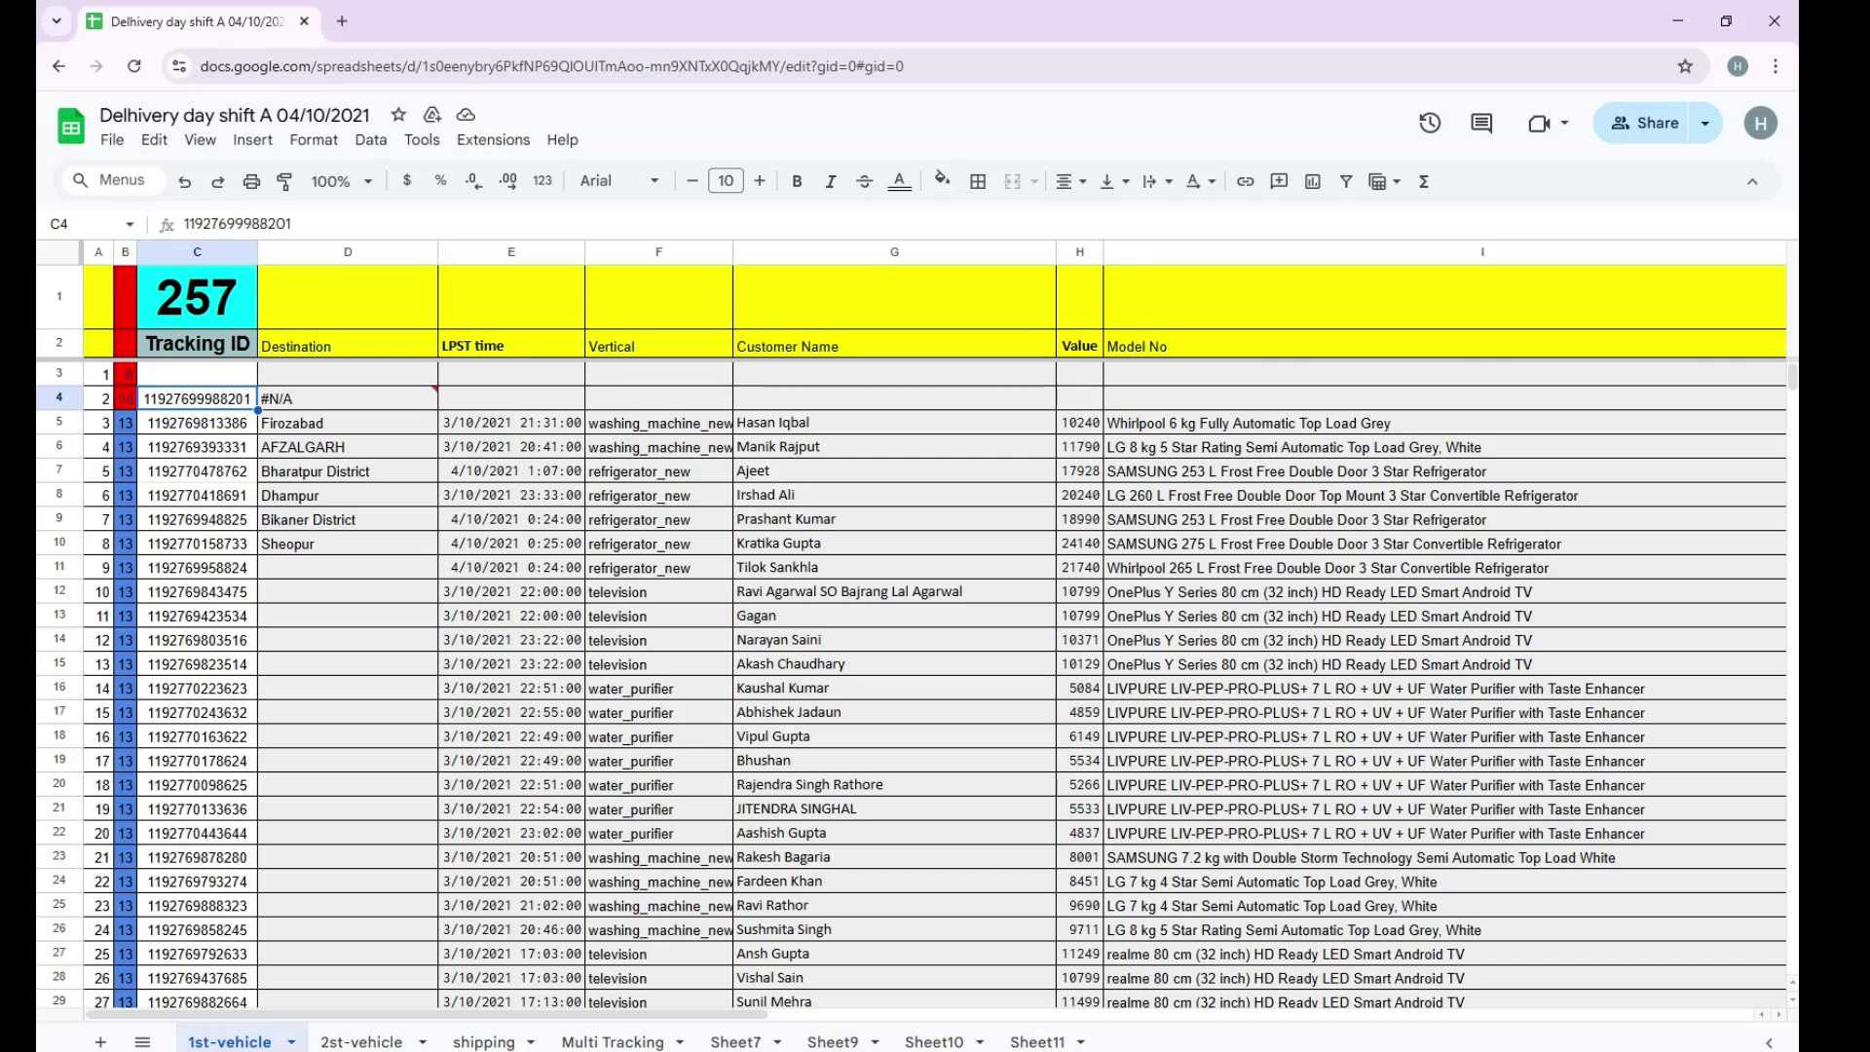
{"action": "key", "text": "Return"}
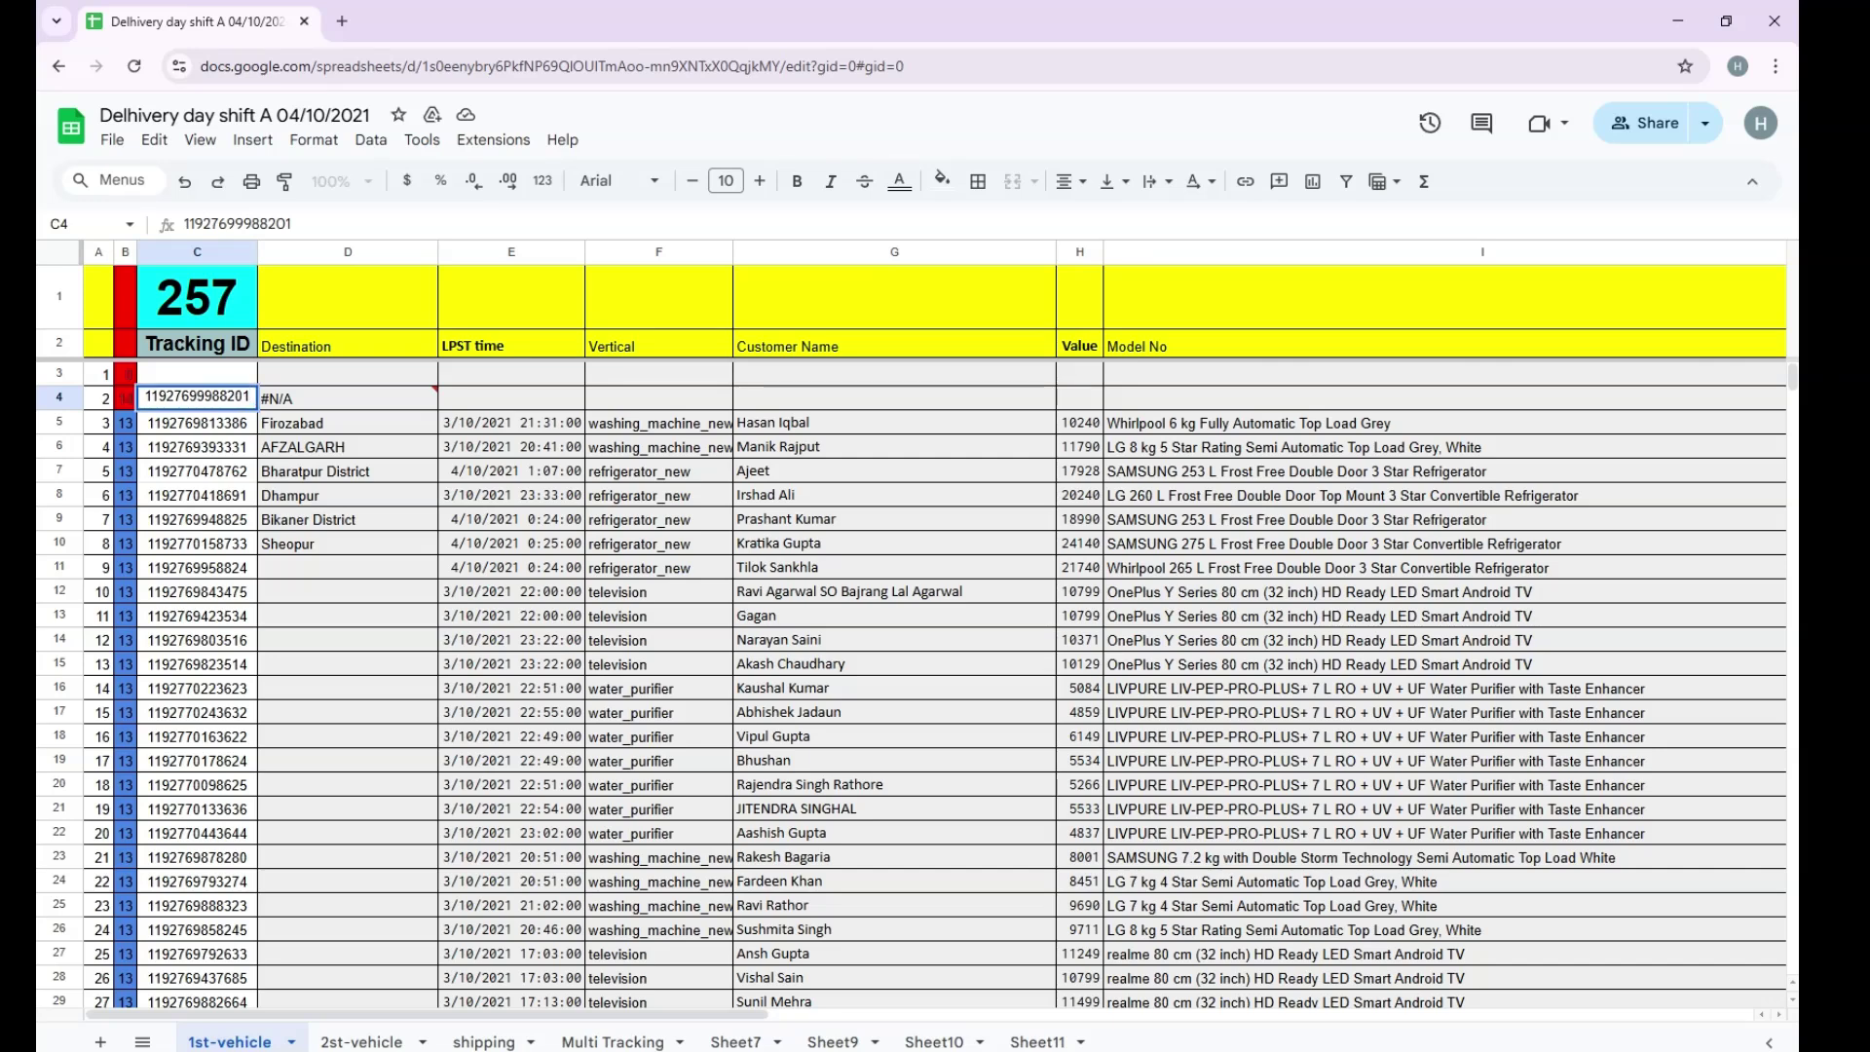
{"action": "key", "text": "BackSpace"}
{"action": "key", "text": "Return"}
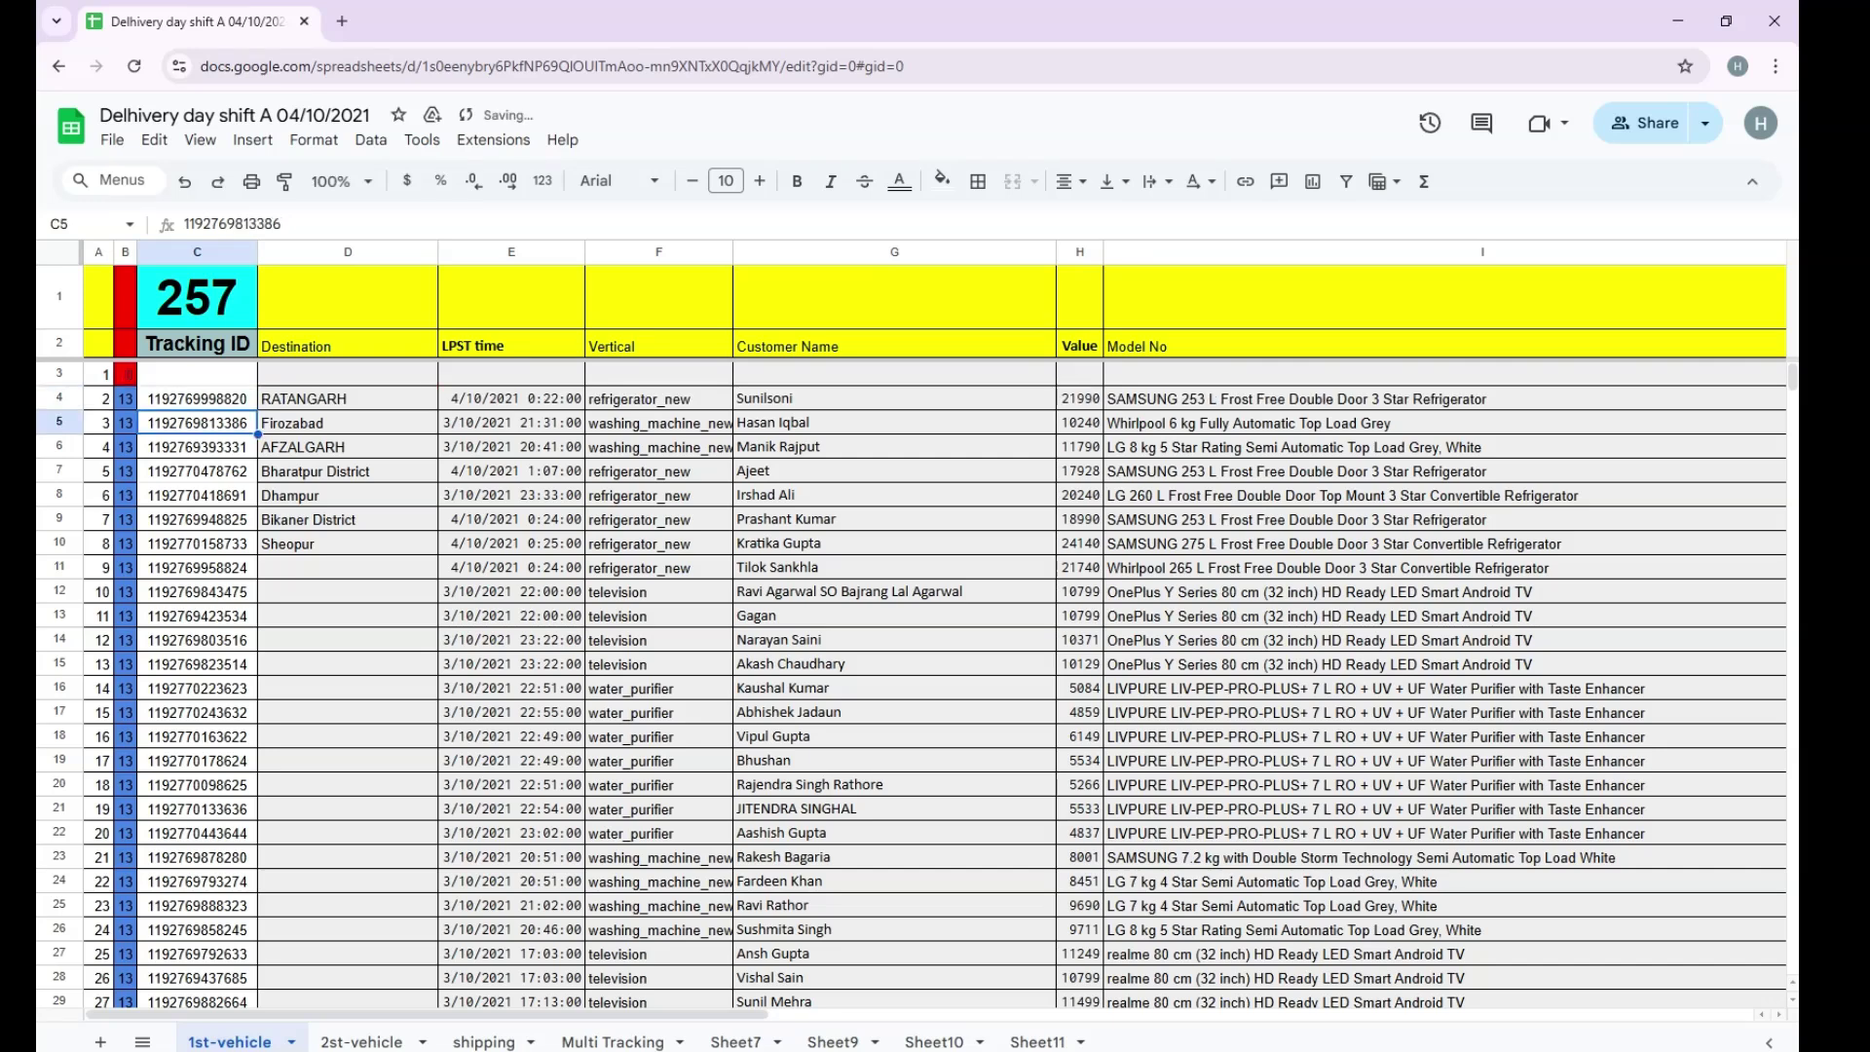
Fill the VLOOKUP from D10 down the Destination column to row 260 and check the lookups in the last rows.
{"action": "left_click", "coordinate": [347, 567]}
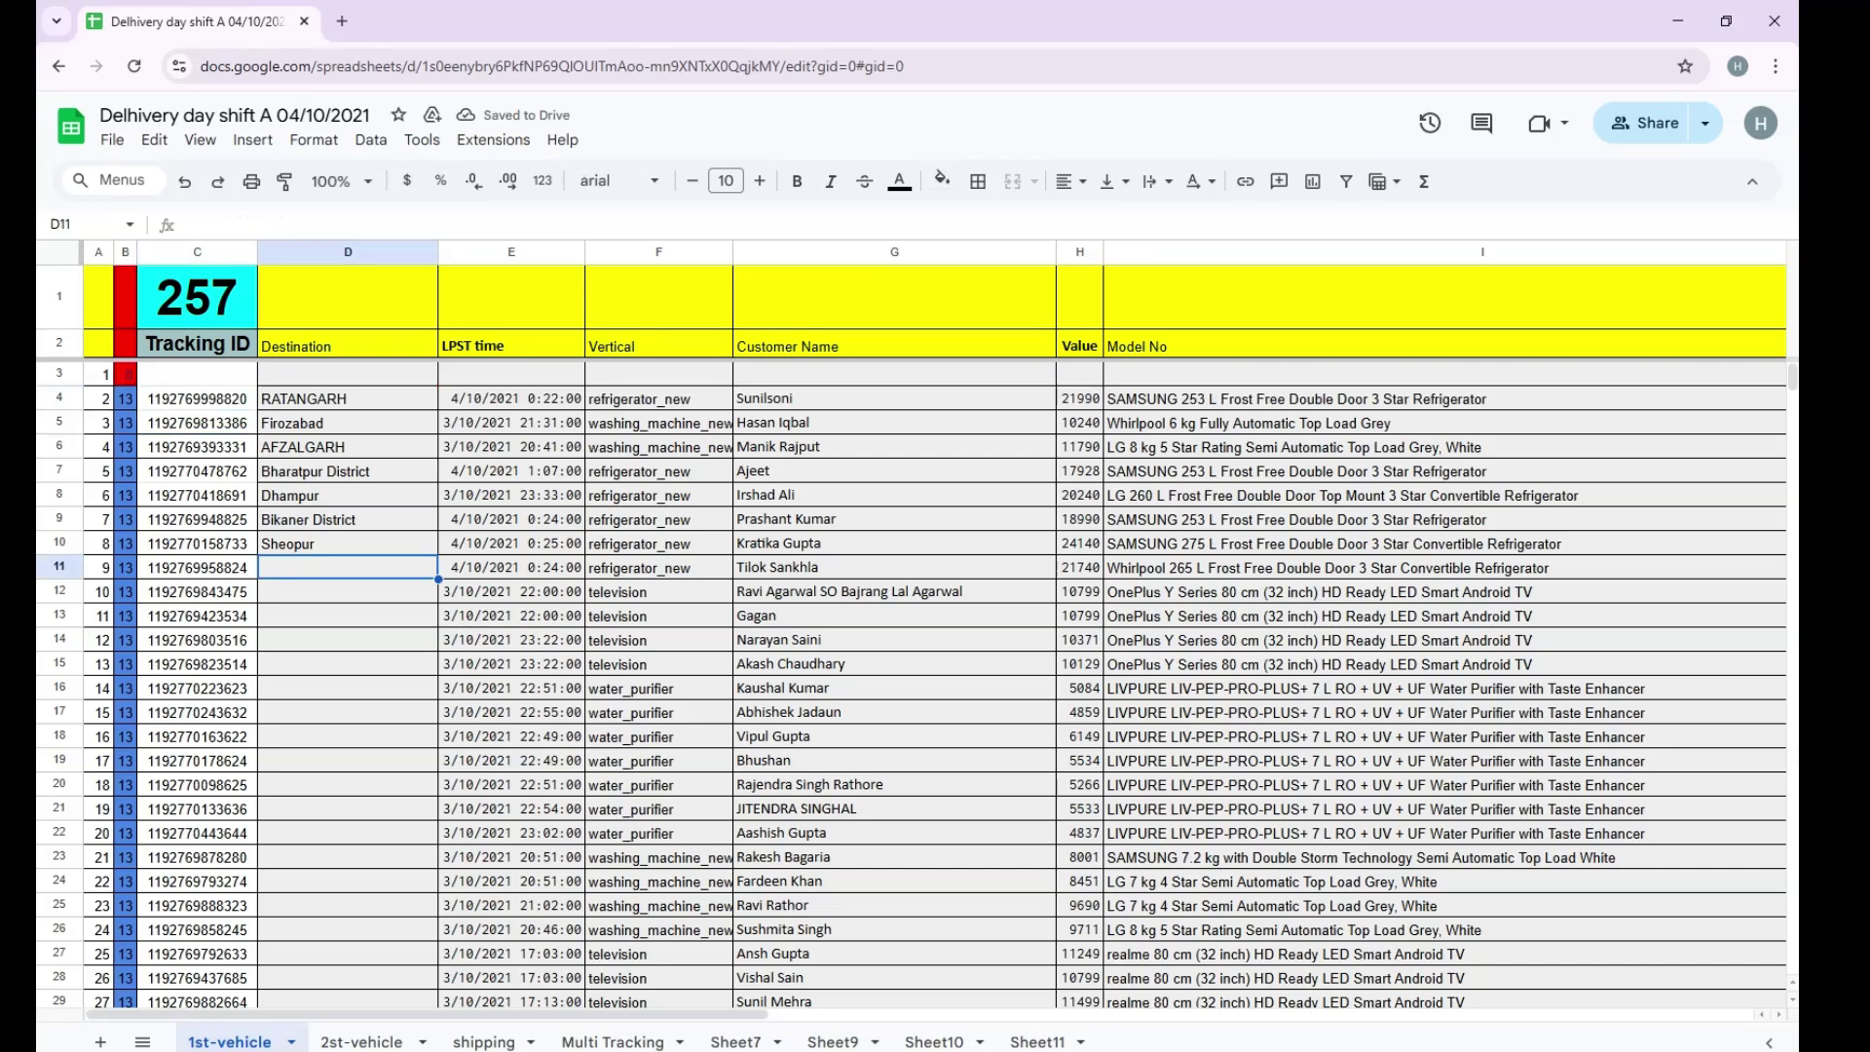
{"action": "left_click", "coordinate": [348, 544]}
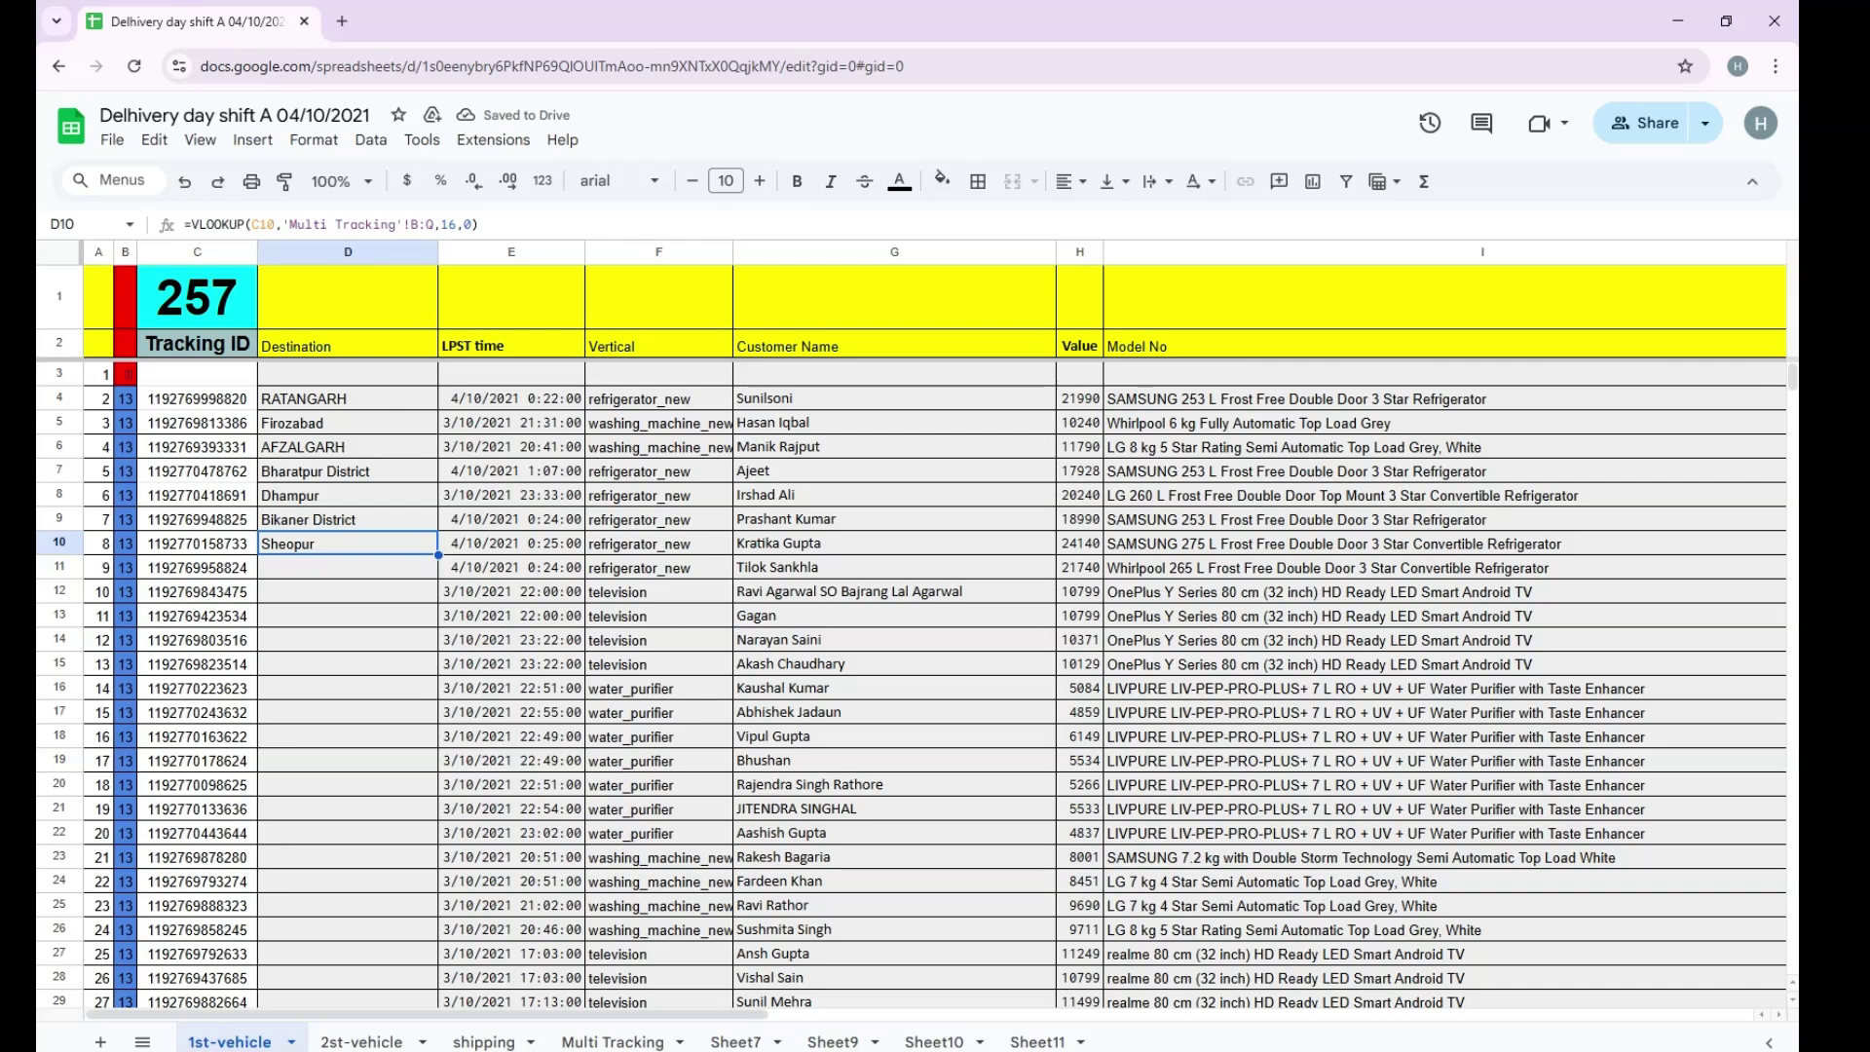
{"action": "left_click", "coordinate": [197, 640]}
{"action": "key", "text": "ctrl+Down"}
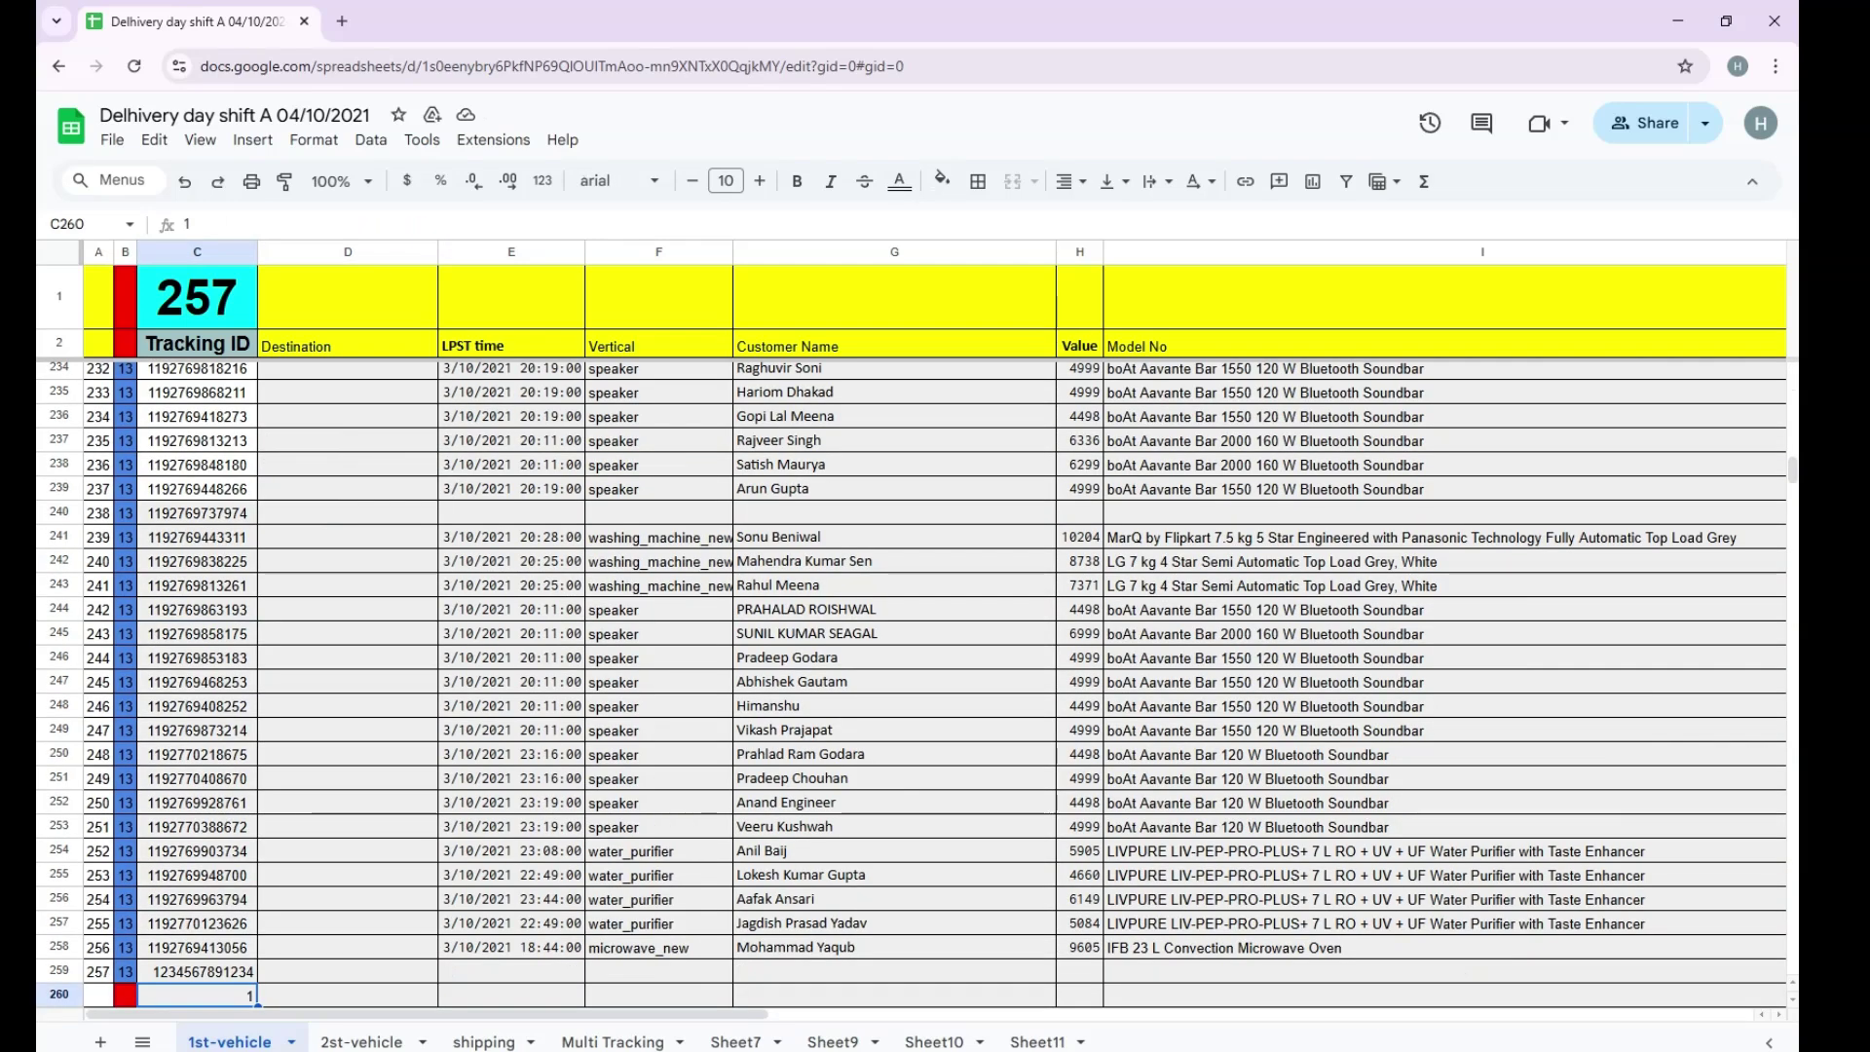
{"action": "key", "text": "ctrl+Up"}
{"action": "key", "text": "Right"}
{"action": "key", "text": "Down"}
{"action": "key", "text": "Down"}
{"action": "key", "text": "Down"}
{"action": "key", "text": "Down"}
{"action": "key", "text": "Down"}
{"action": "key", "text": "Down"}
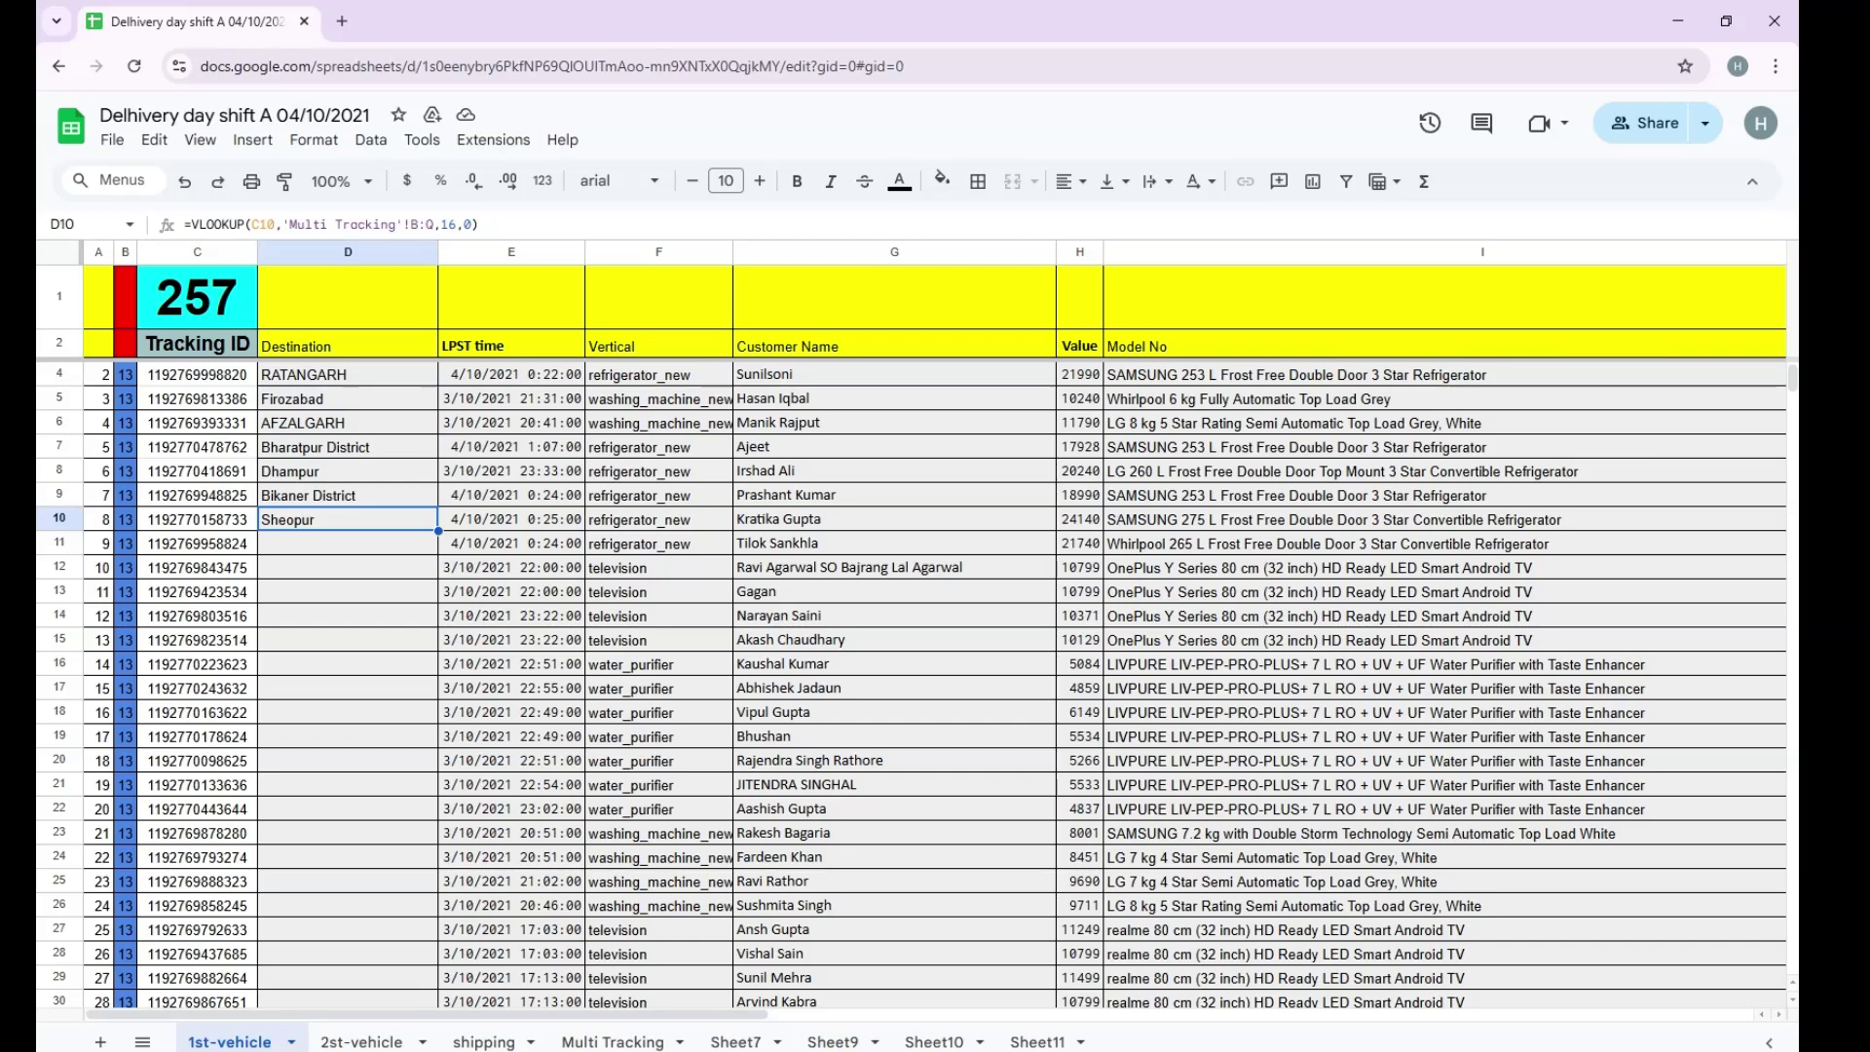
{"action": "key", "text": "Down"}
{"action": "key", "text": "Down"}
{"action": "key", "text": "Down"}
{"action": "key", "text": "Down"}
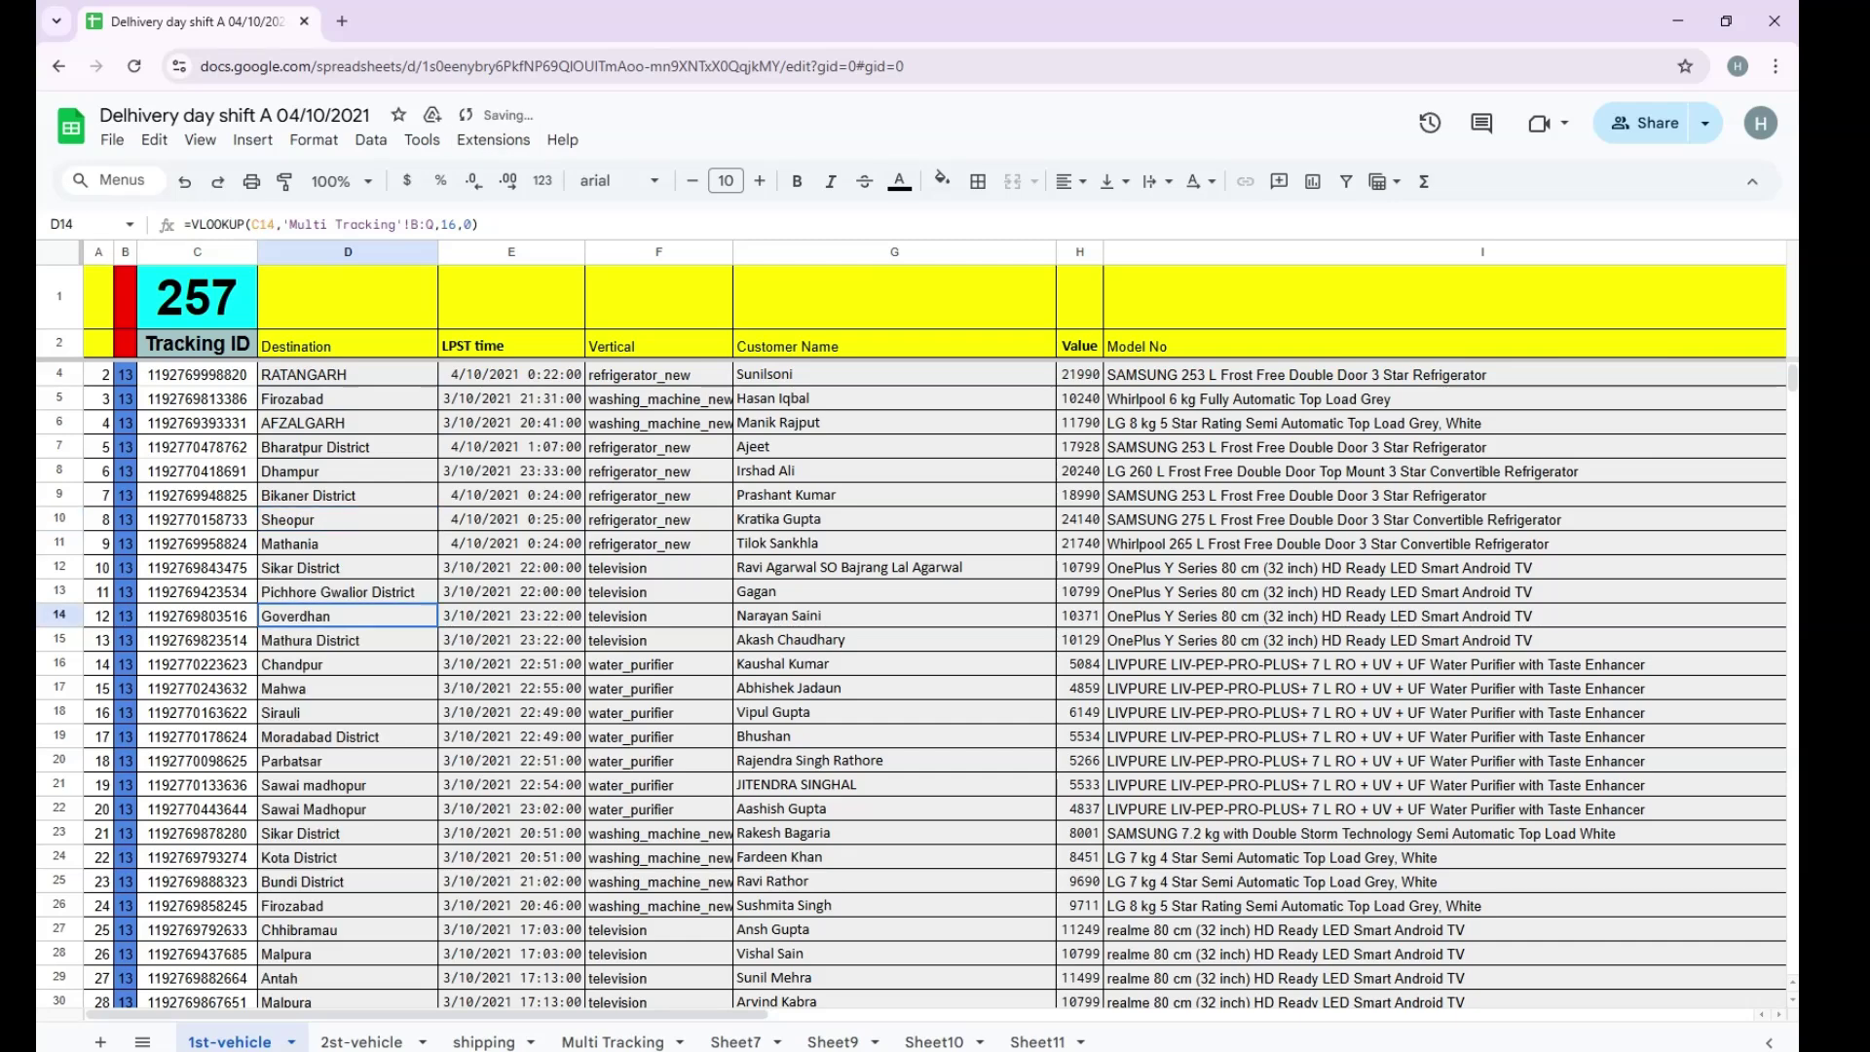
{"action": "key", "text": "ctrl+Down"}
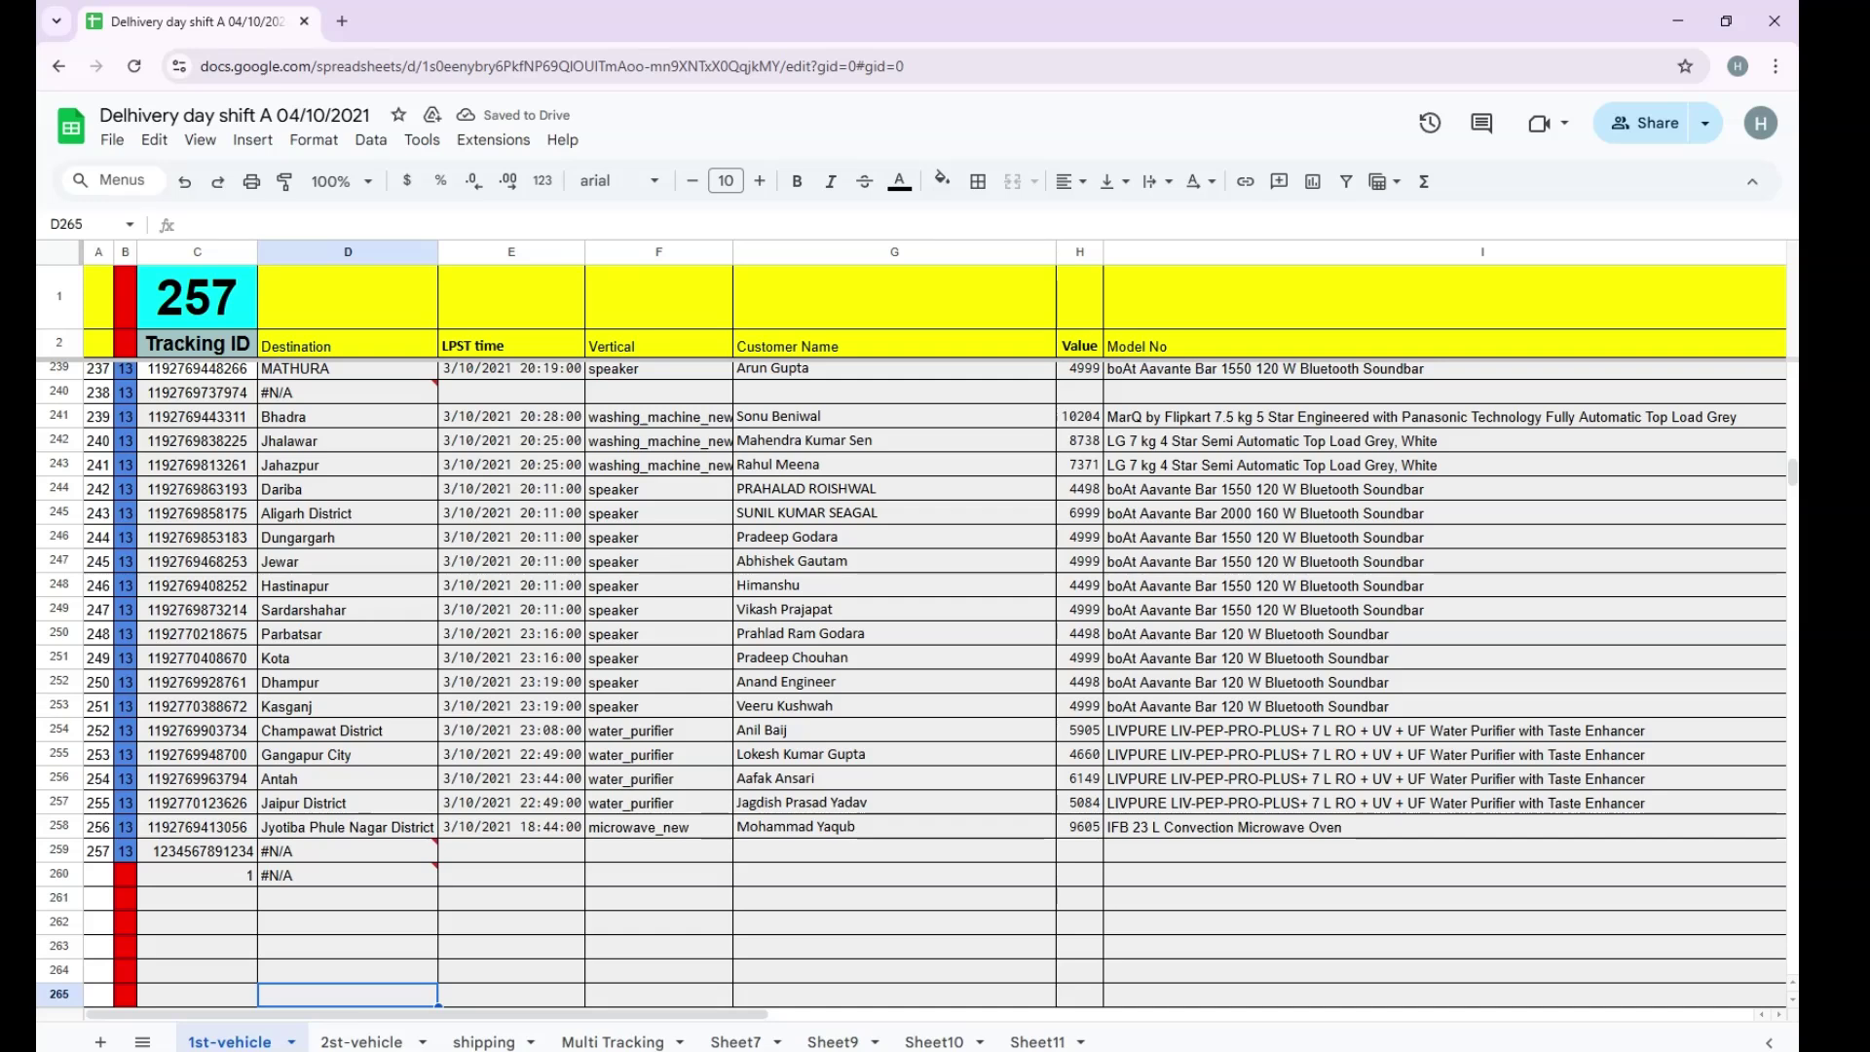
{"action": "key", "text": "Up"}
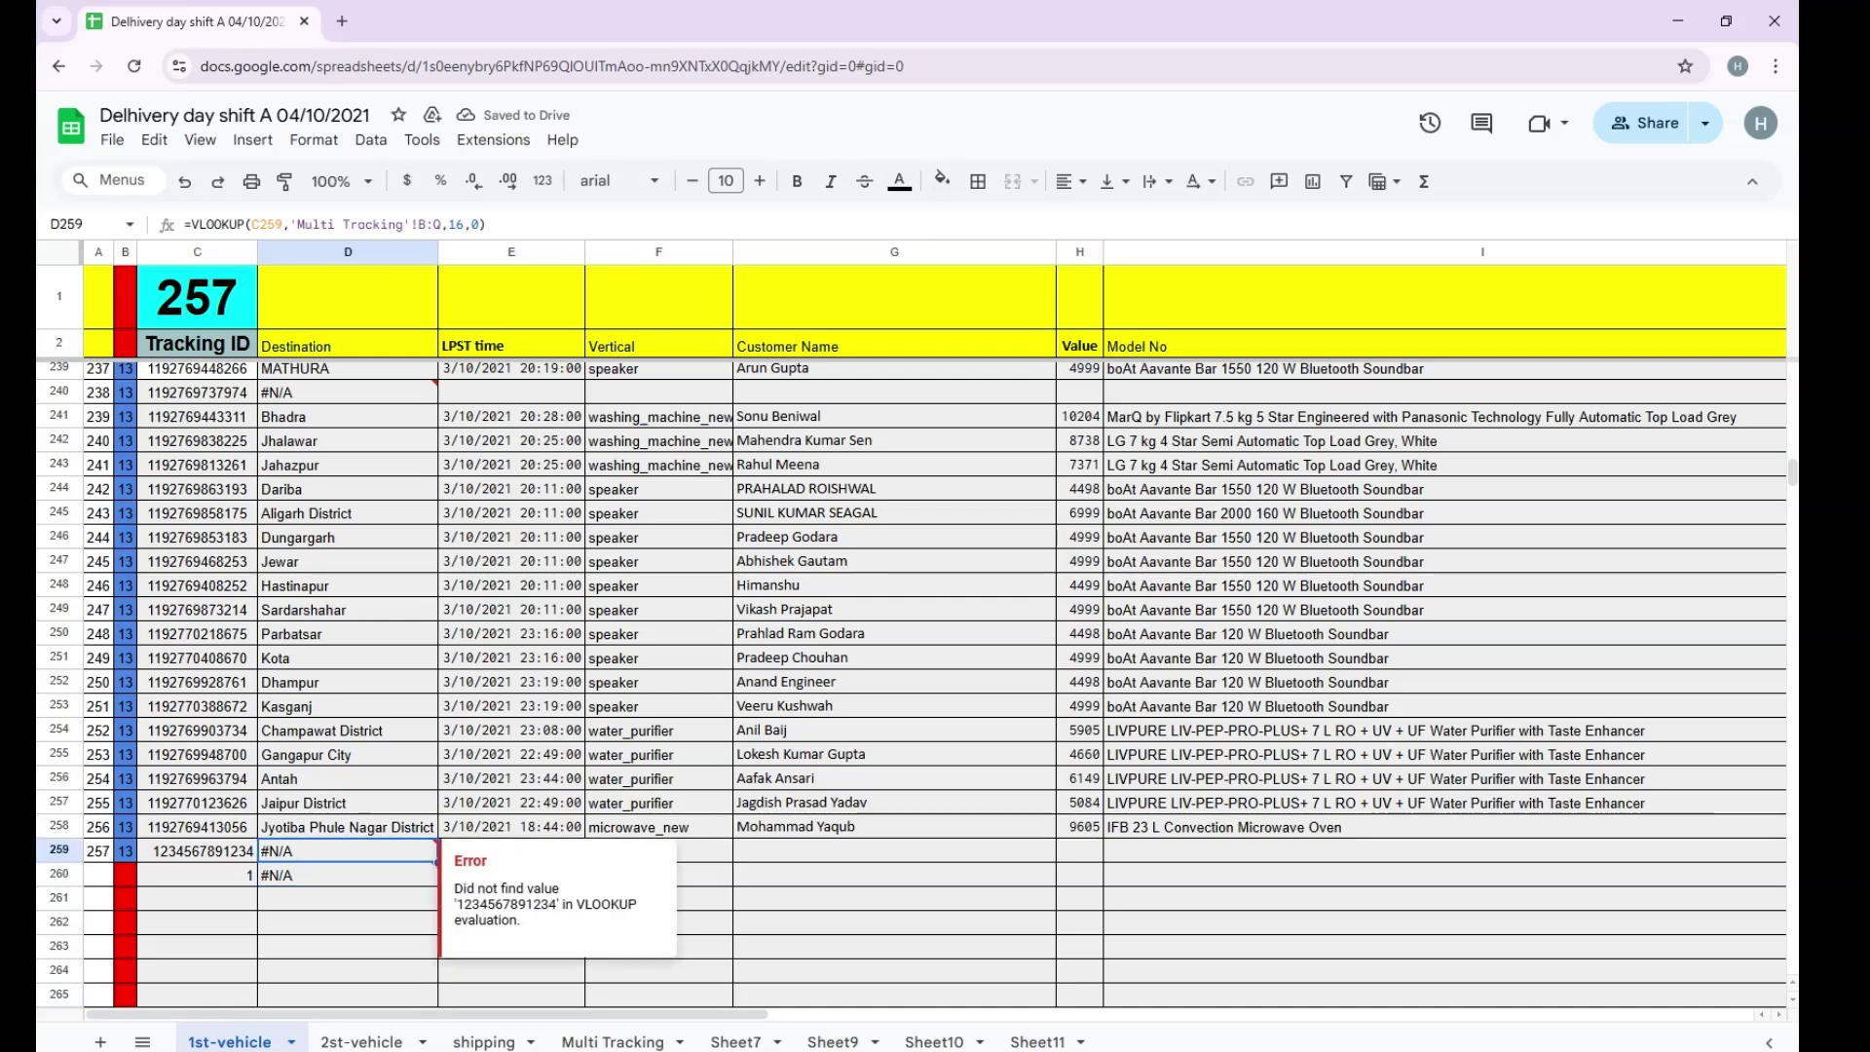
{"action": "key", "text": "Down"}
{"action": "key", "text": "Down"}
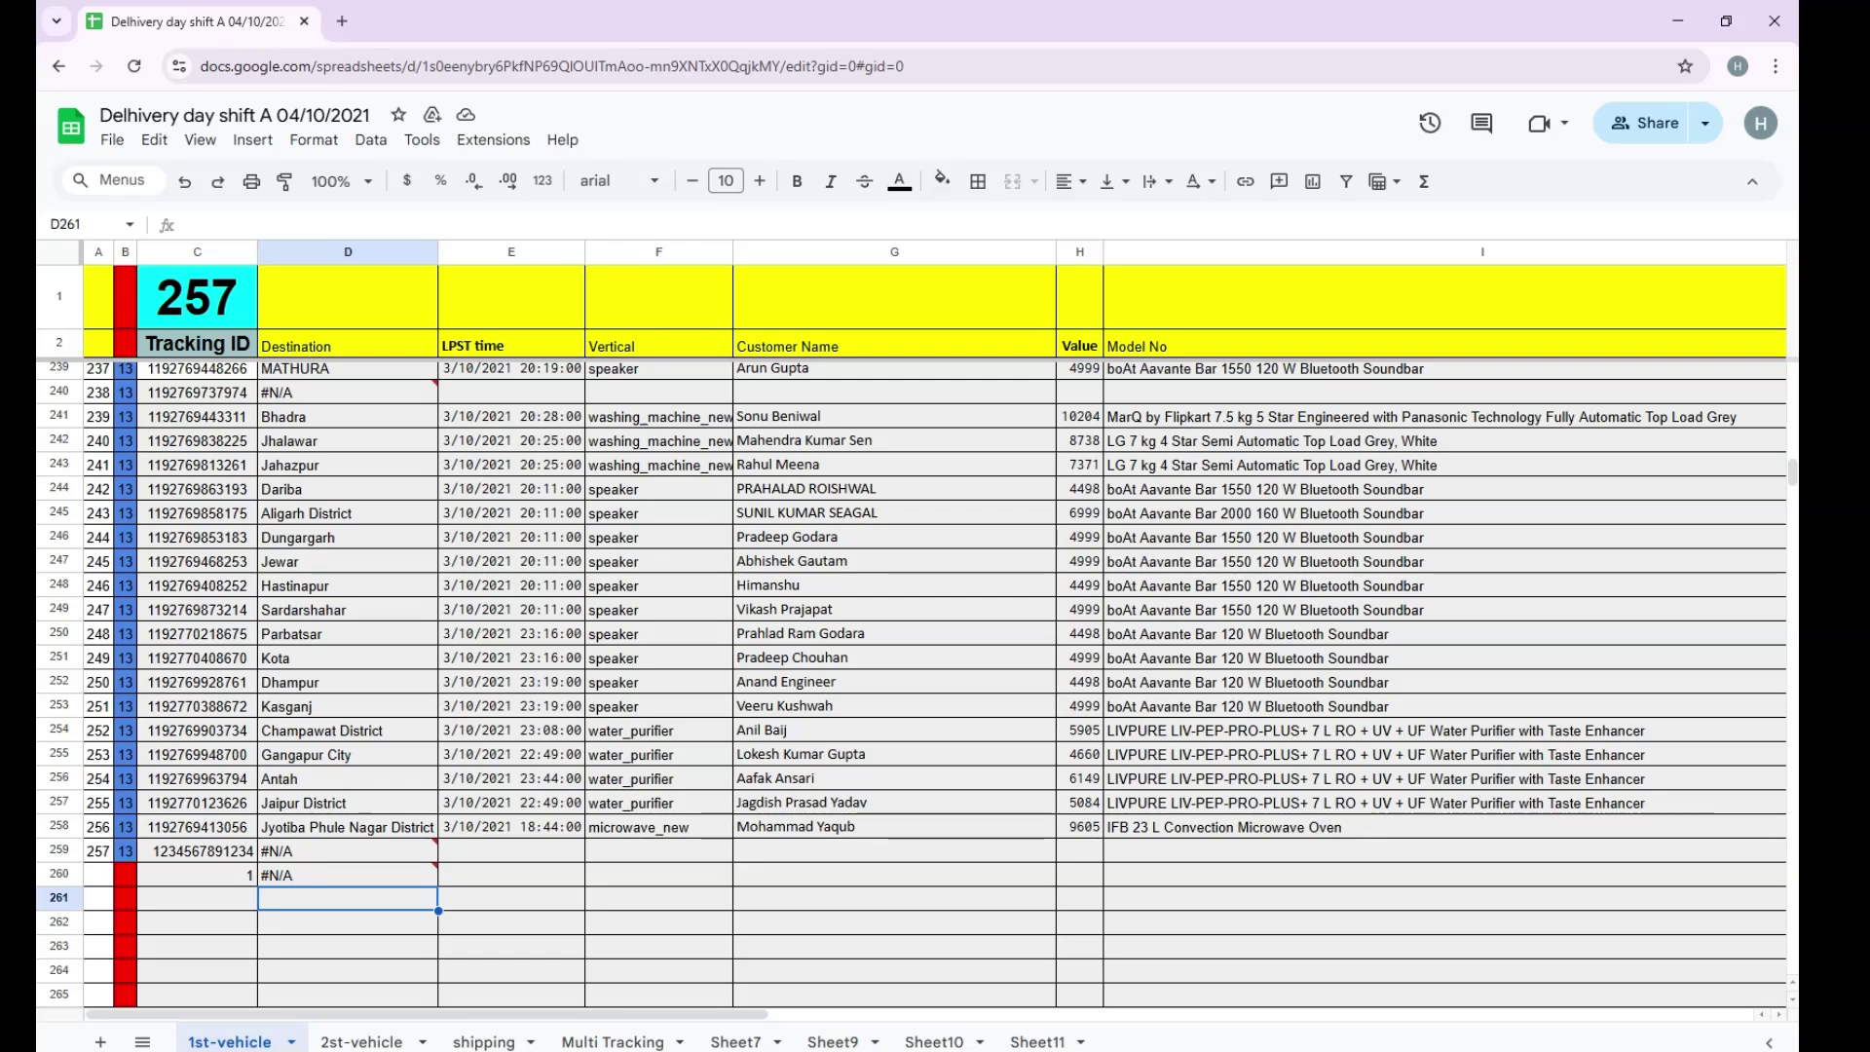
{"action": "left_click", "coordinate": [348, 947]}
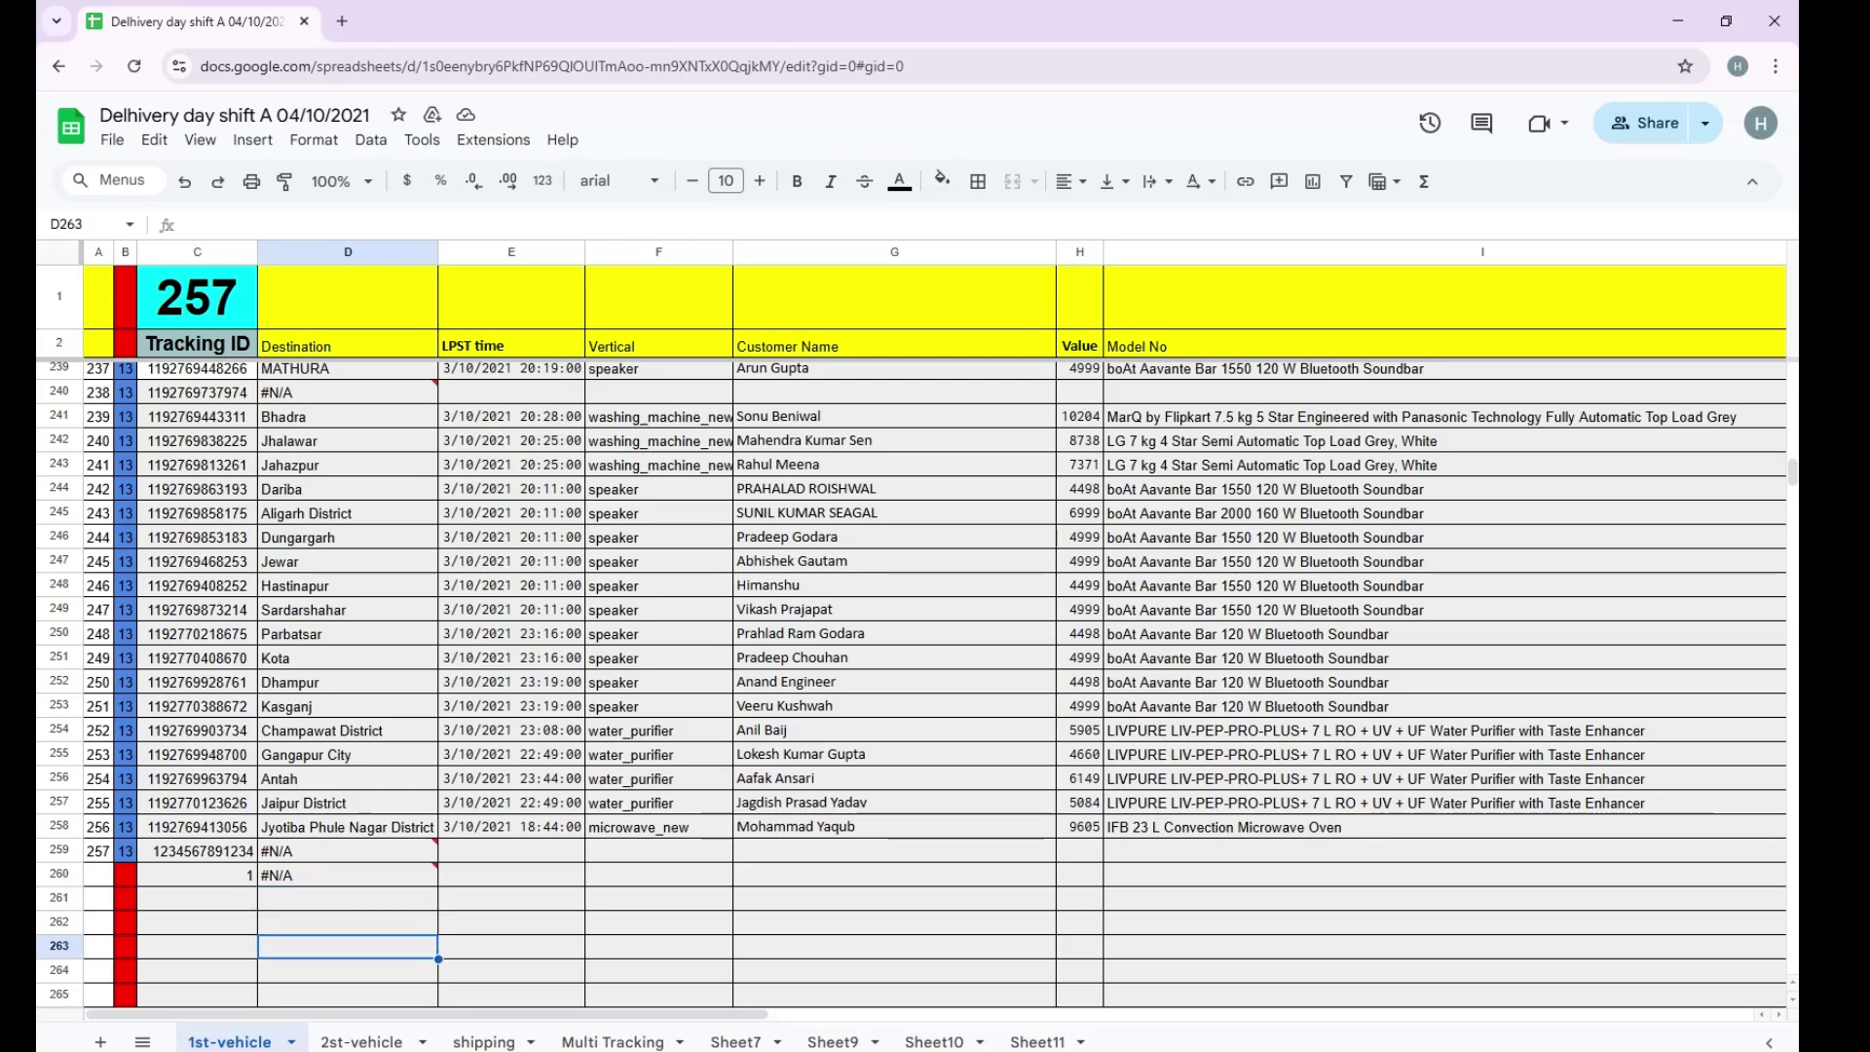
{"action": "type", "text": "=if"}
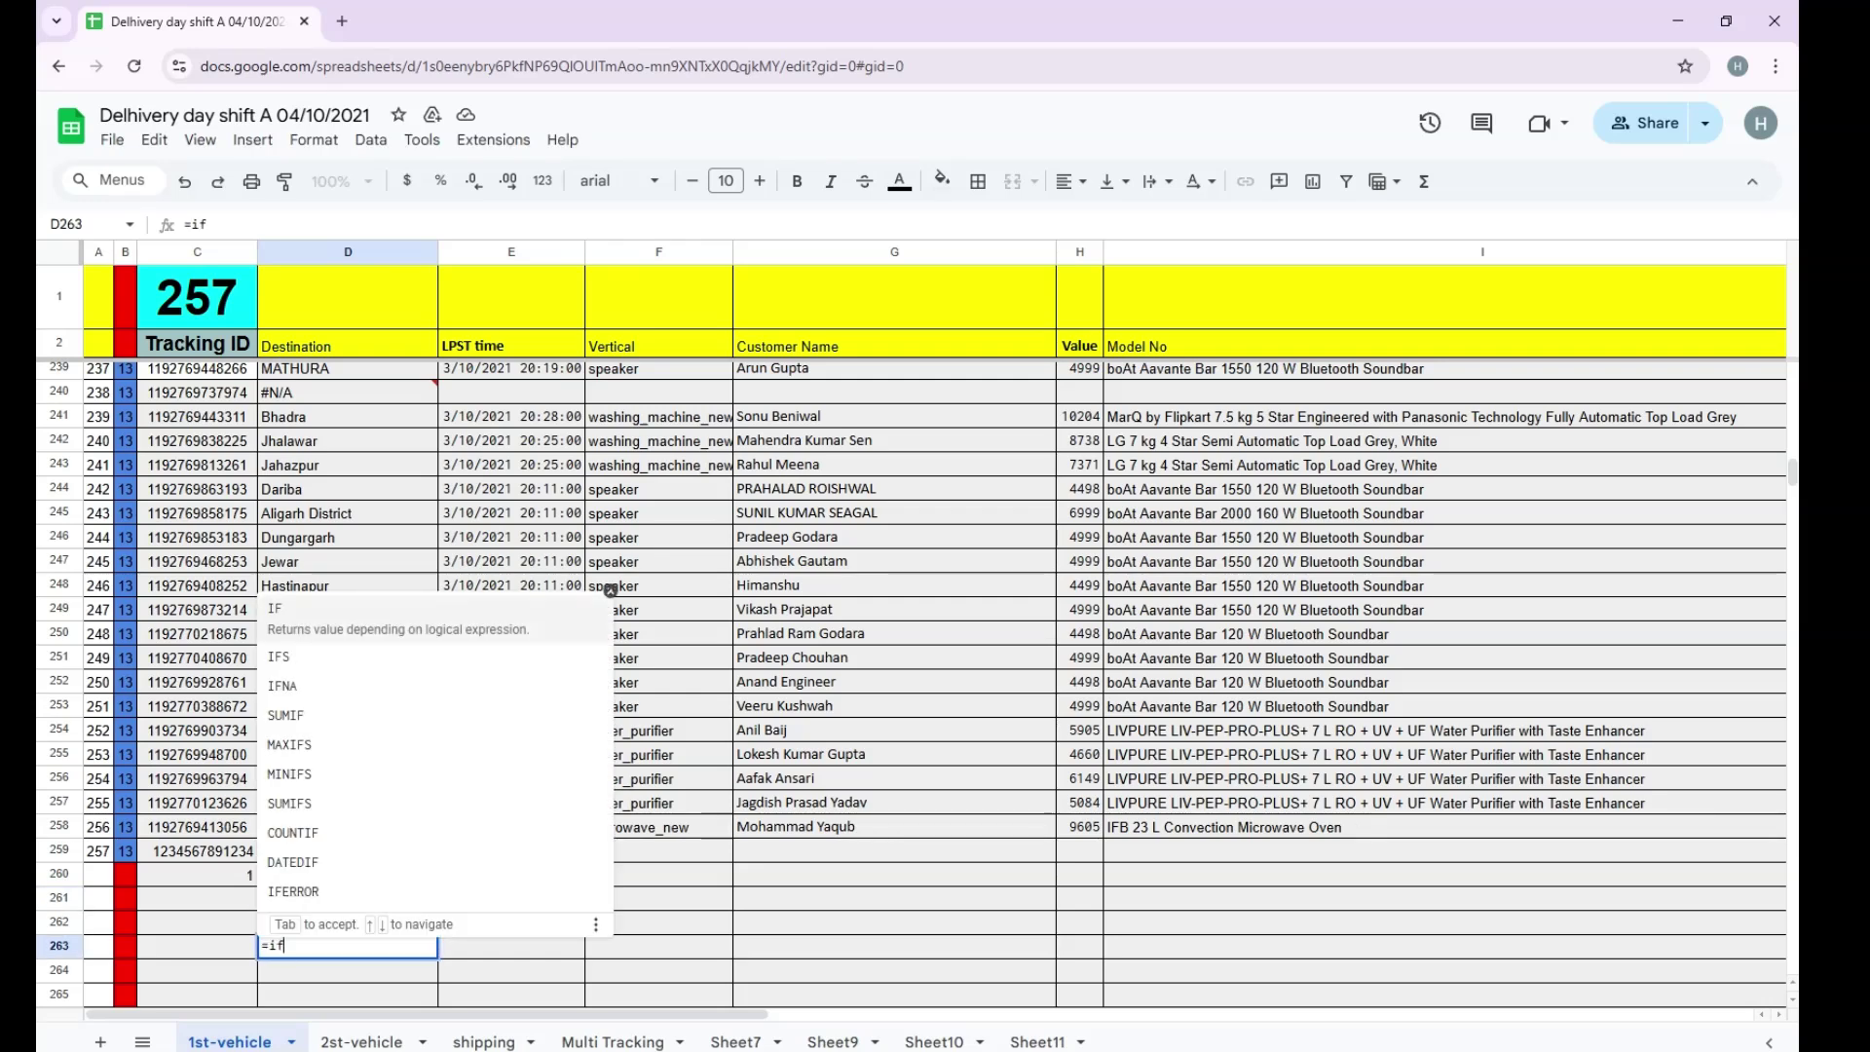
{"action": "type", "text": "error"}
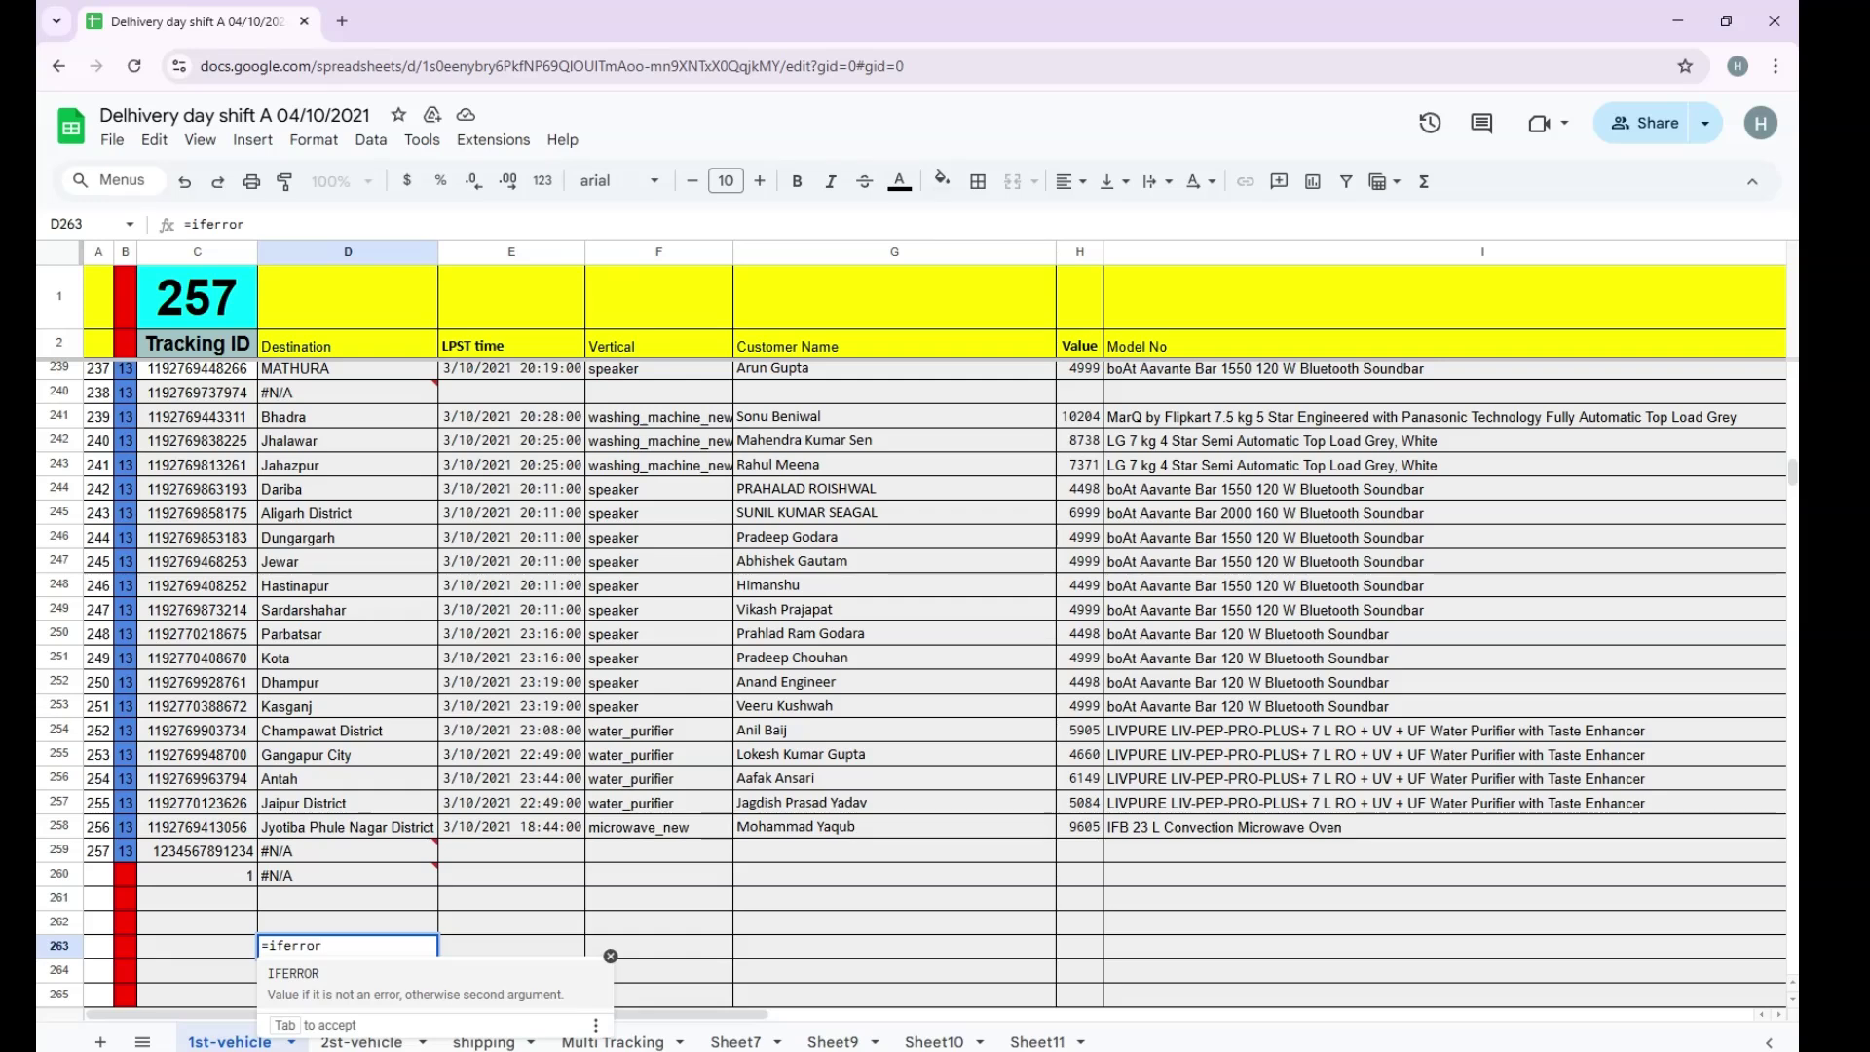
{"action": "type", "text": "("}
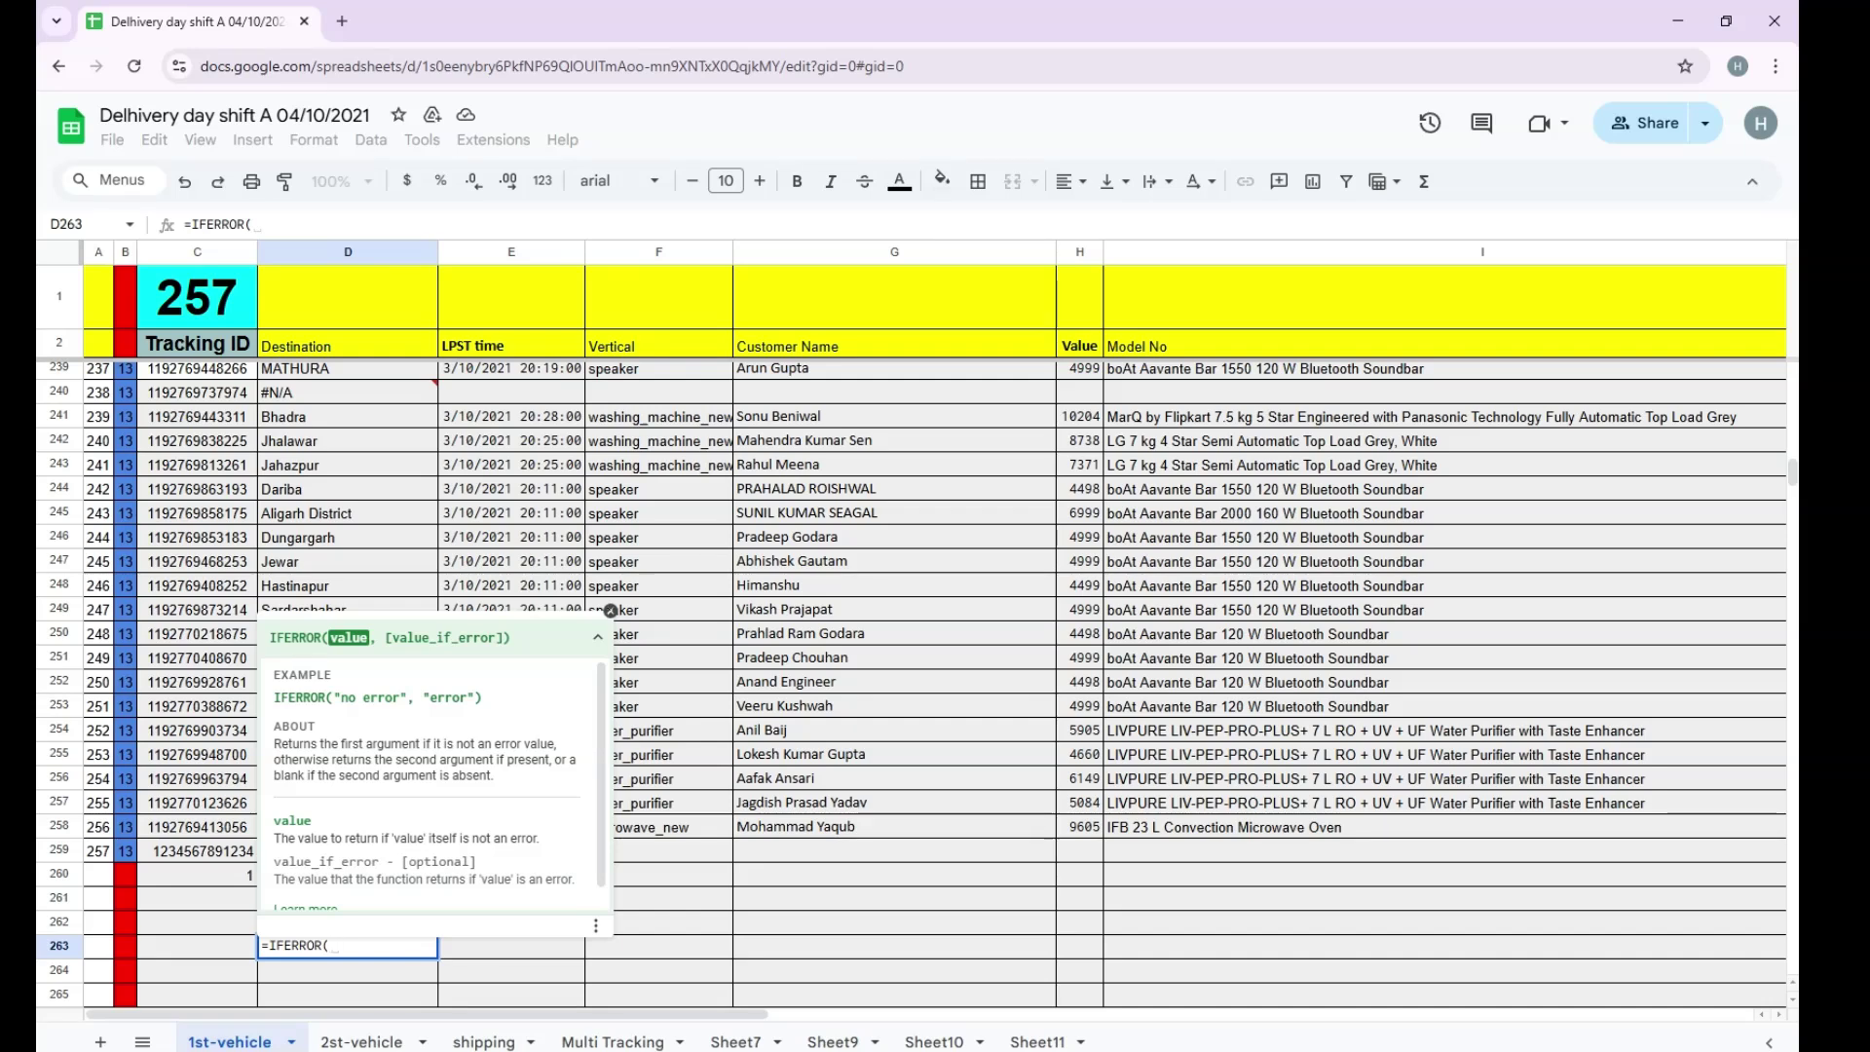
{"action": "key", "text": "Escape"}
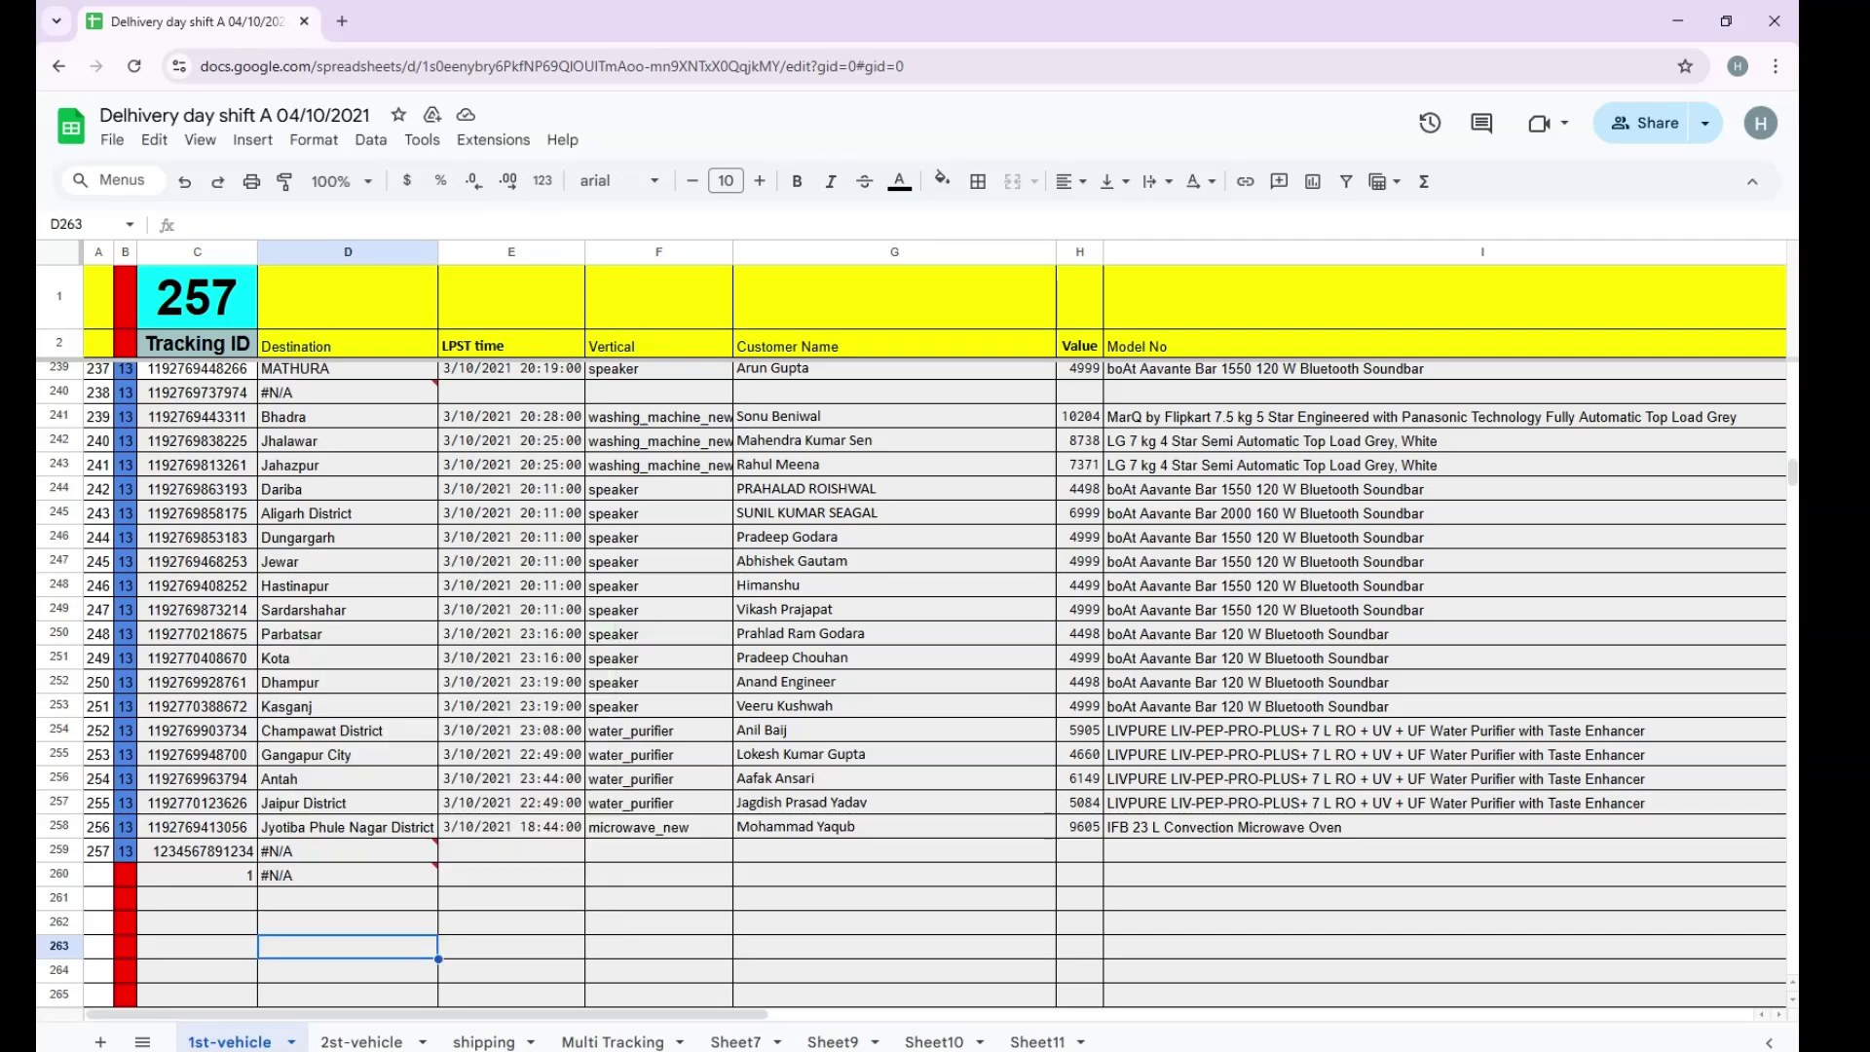
Start wrapping the VLOOKUP in D4, the second row of the Destination column, in an IFERROR function.
{"action": "key", "text": "ctrl+Up"}
{"action": "key", "text": "ctrl+Up"}
{"action": "key", "text": "Down"}
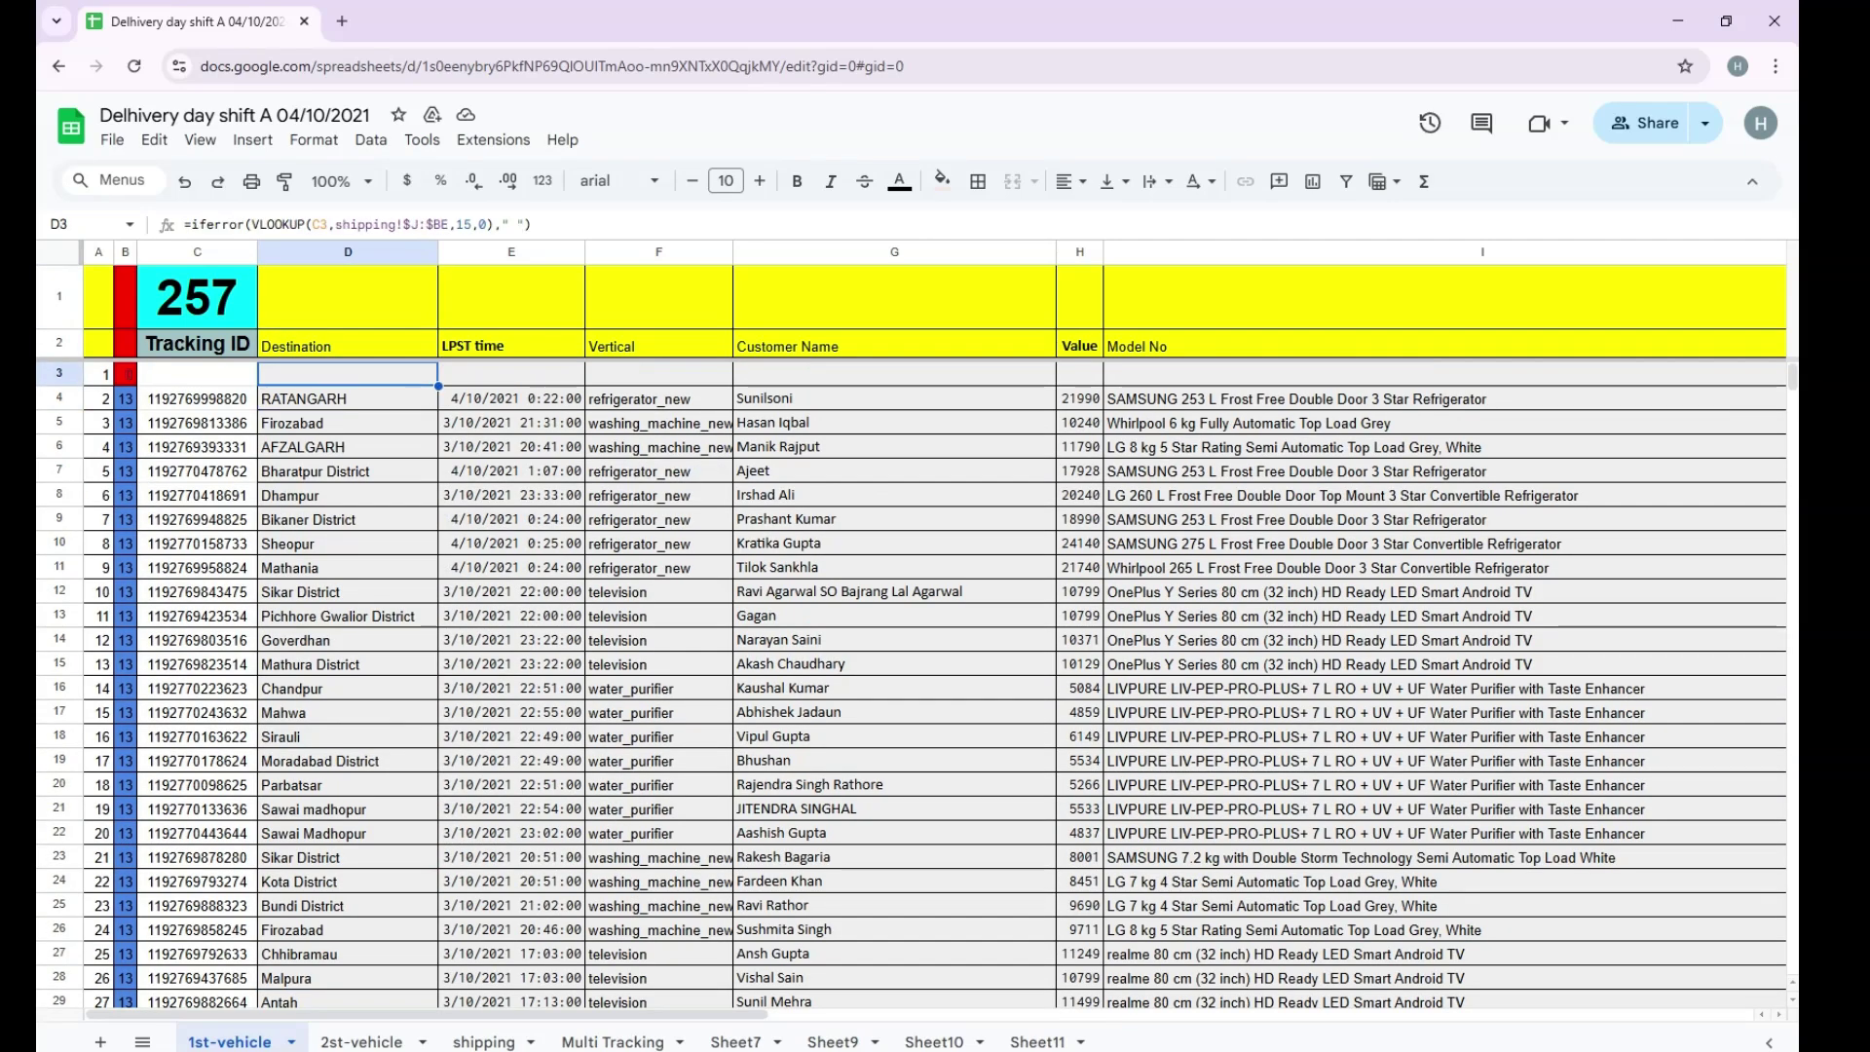
{"action": "key", "text": "Down"}
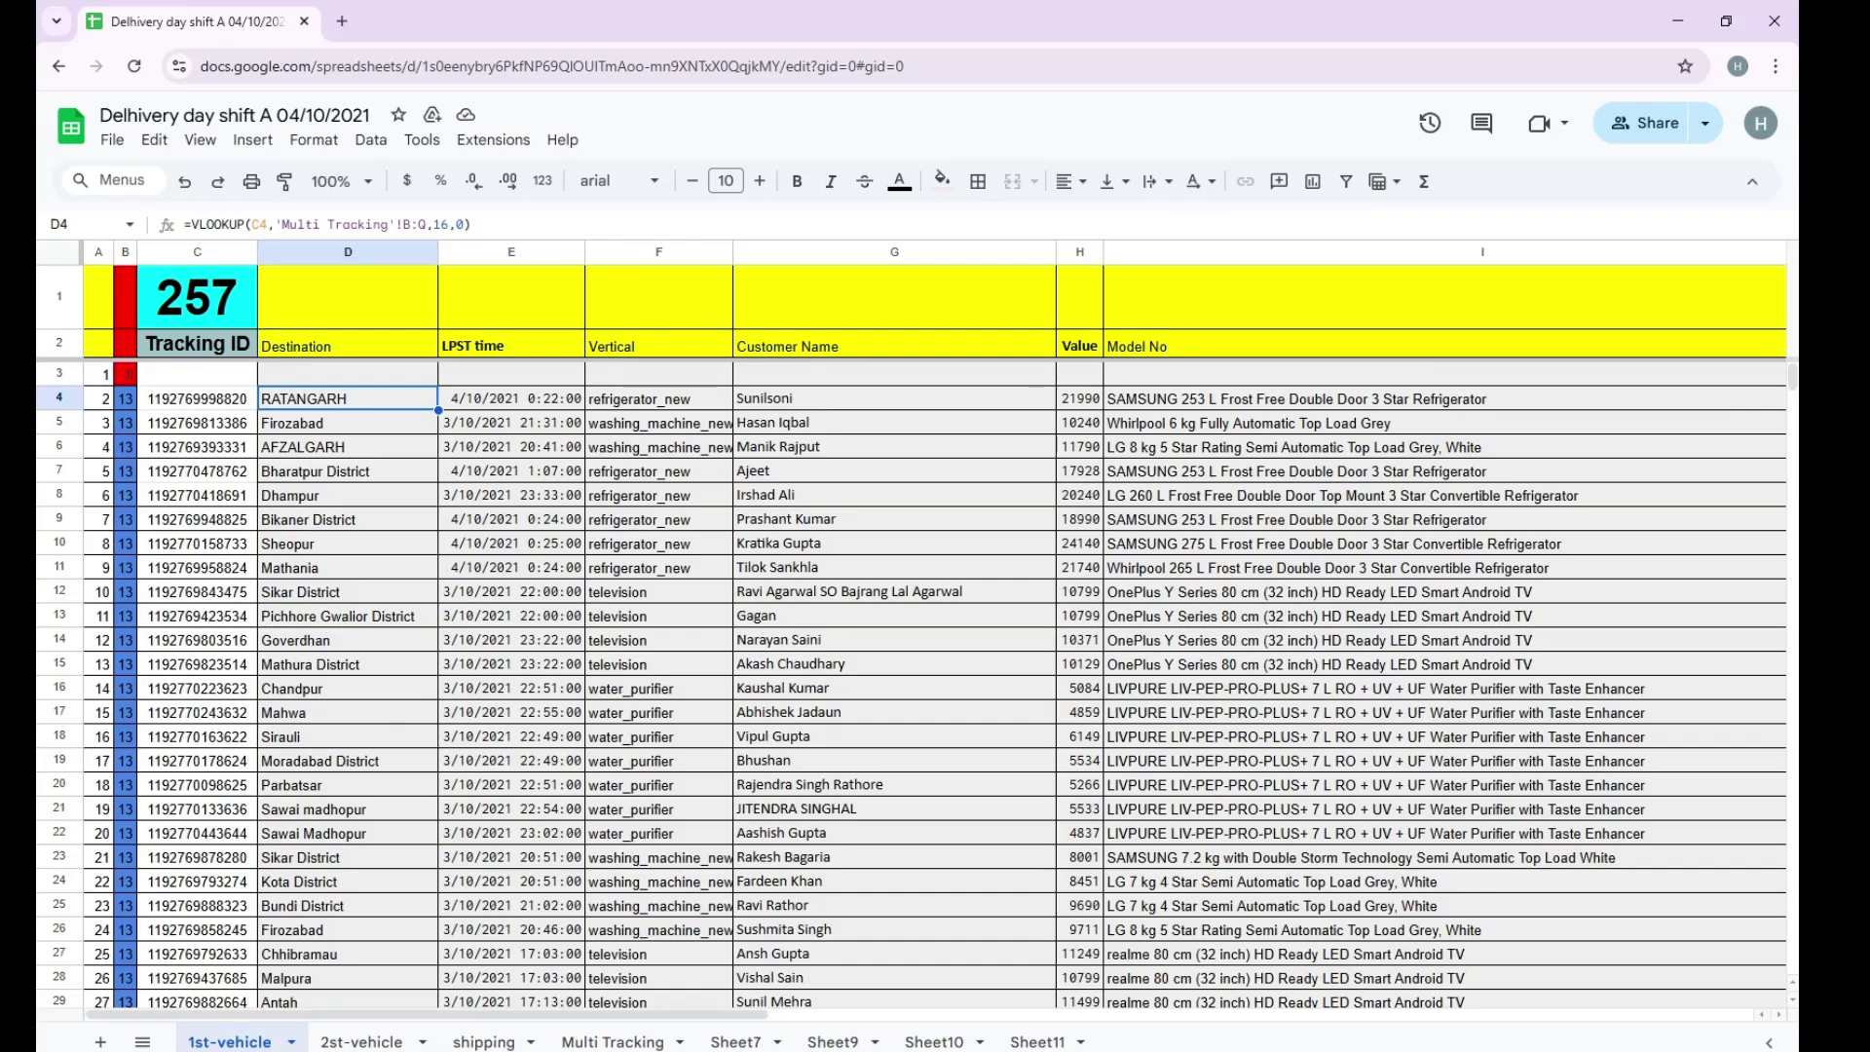
{"action": "key", "text": "F2"}
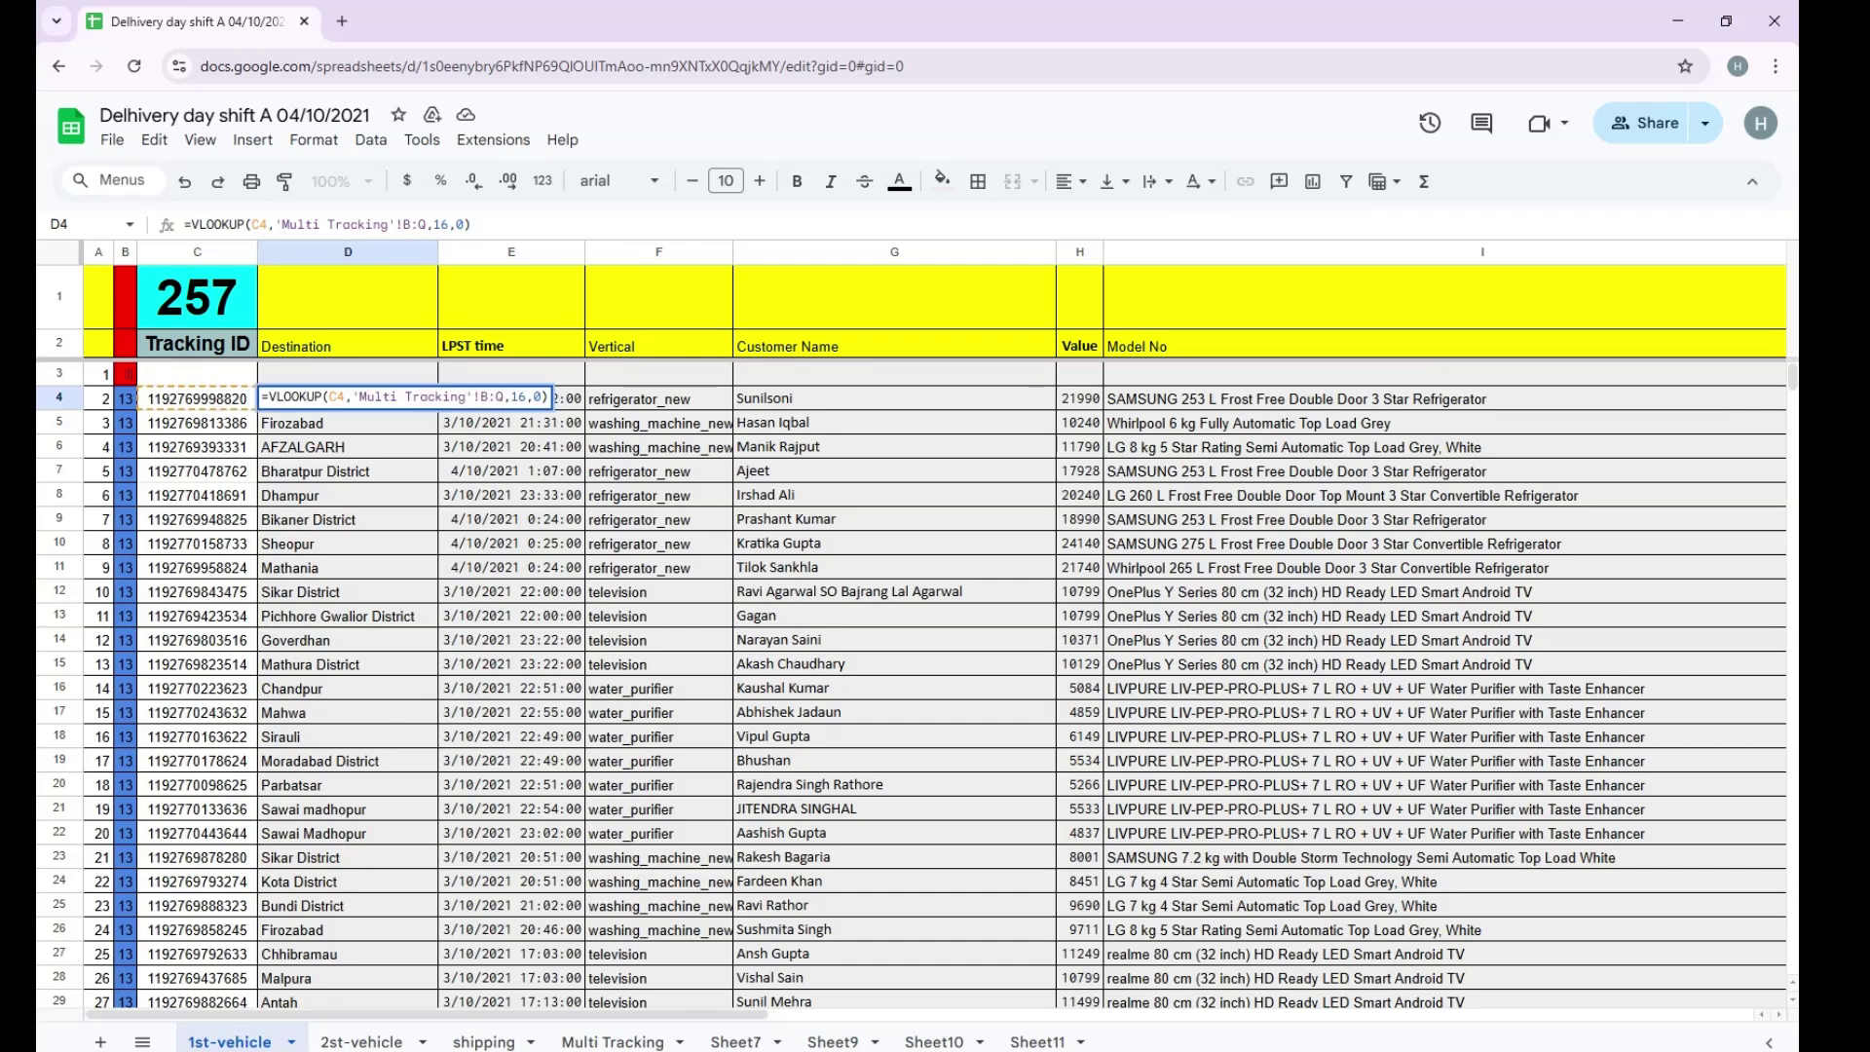
{"action": "key", "text": "Home"}
{"action": "key", "text": "Right"}
{"action": "type", "text": "iferr"}
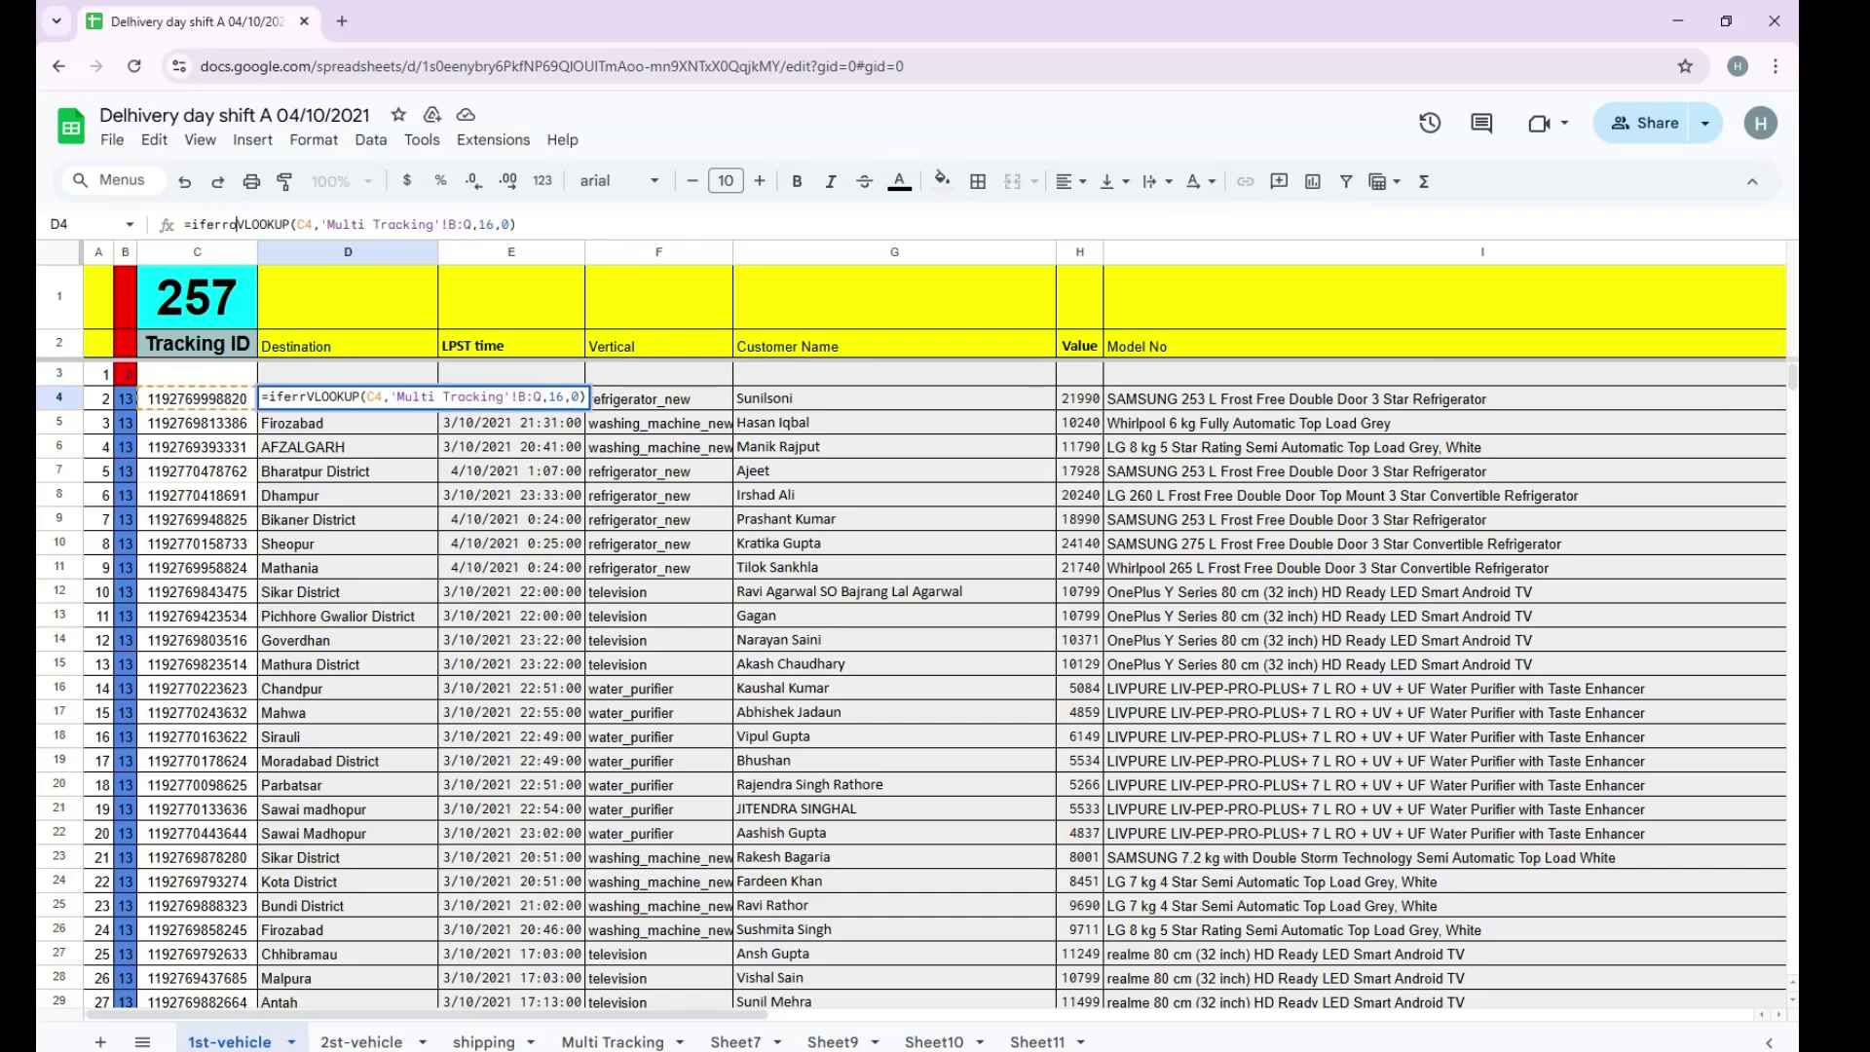
{"action": "type", "text": "or"}
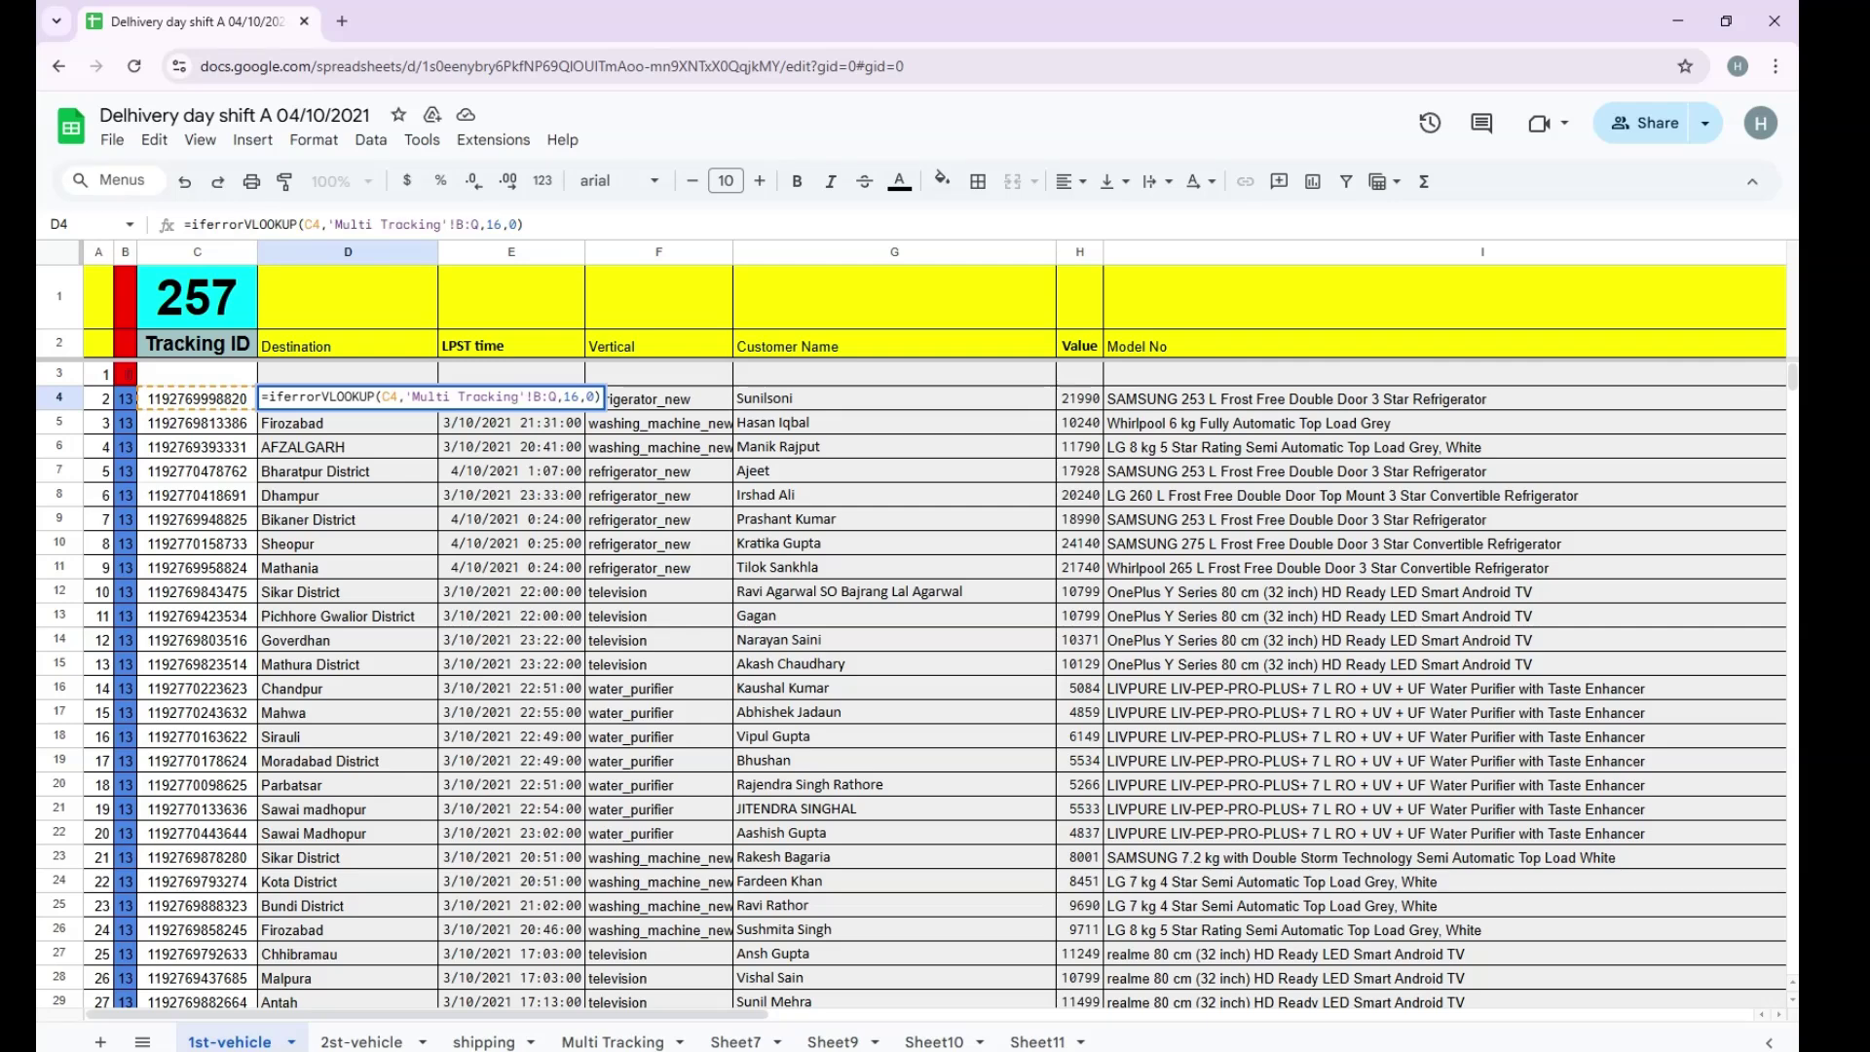
{"action": "type", "text": "("}
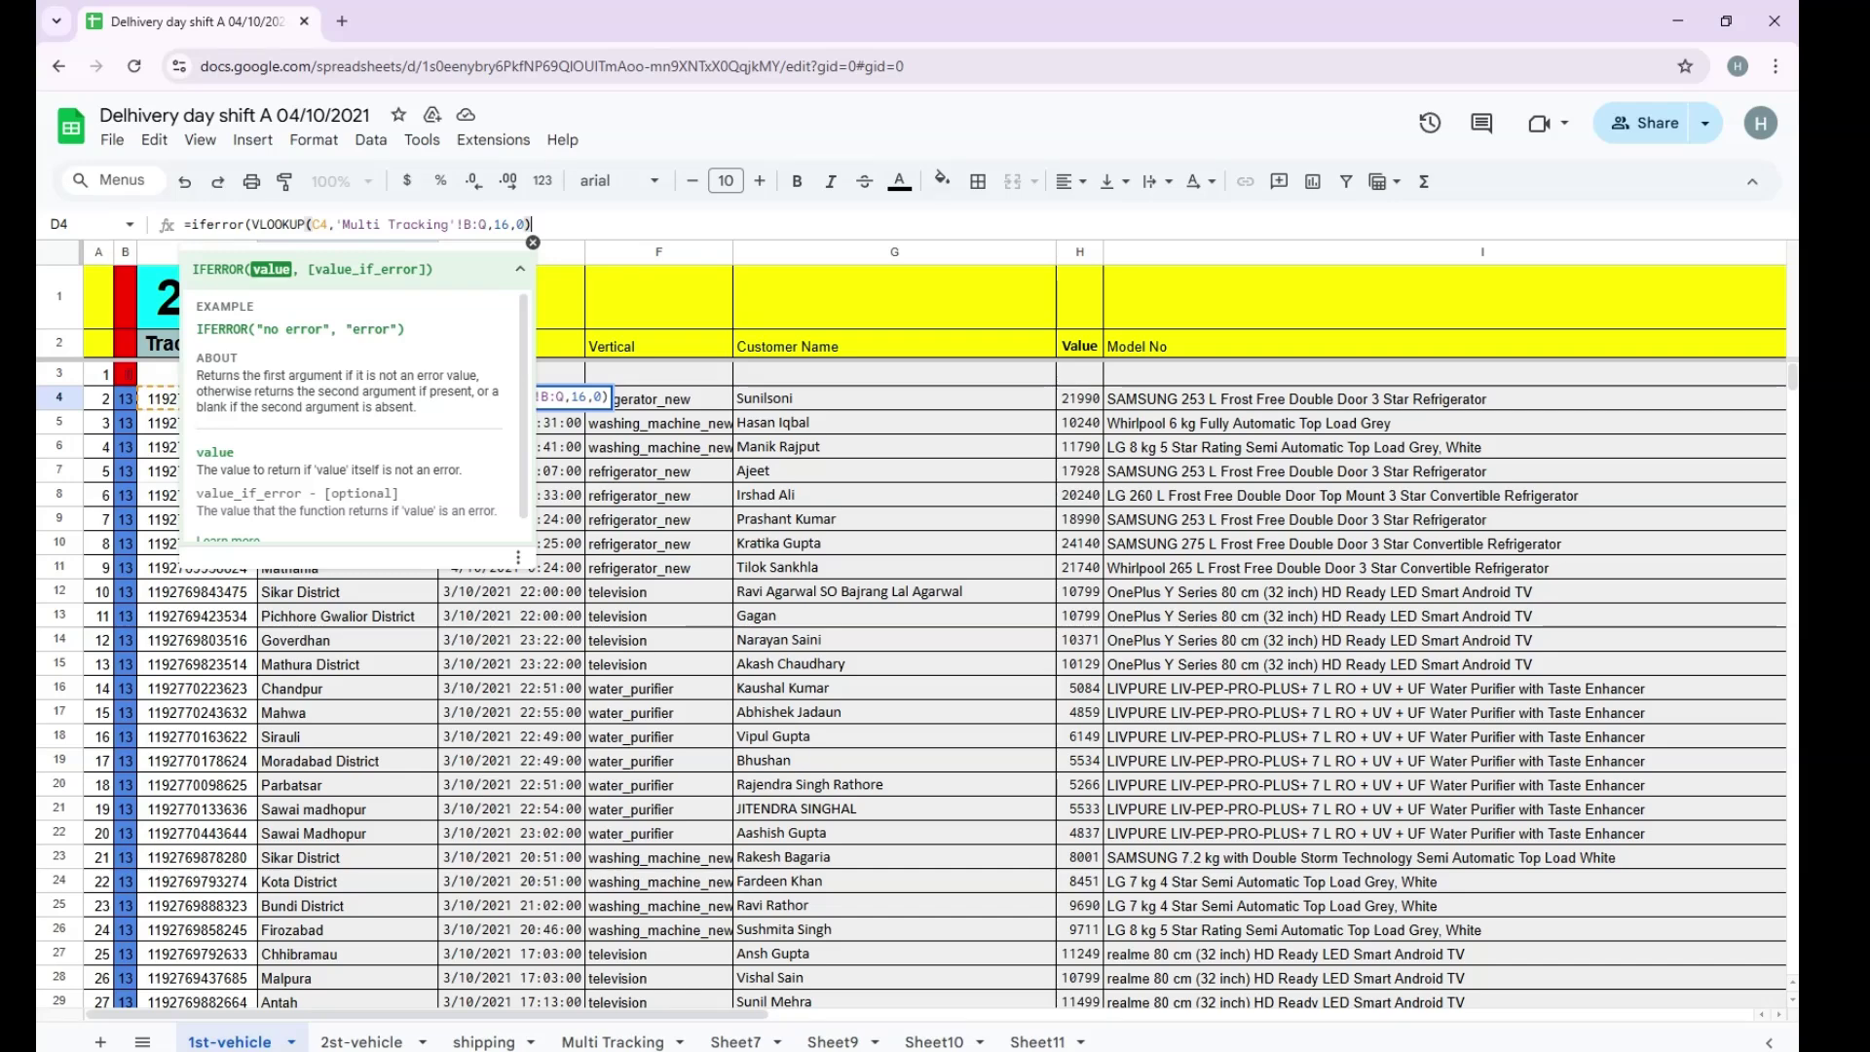
Give the IFERROR in D4 a quoted space " " as its value_if_error, close the function and enter the formula.
{"action": "type", "text": ","}
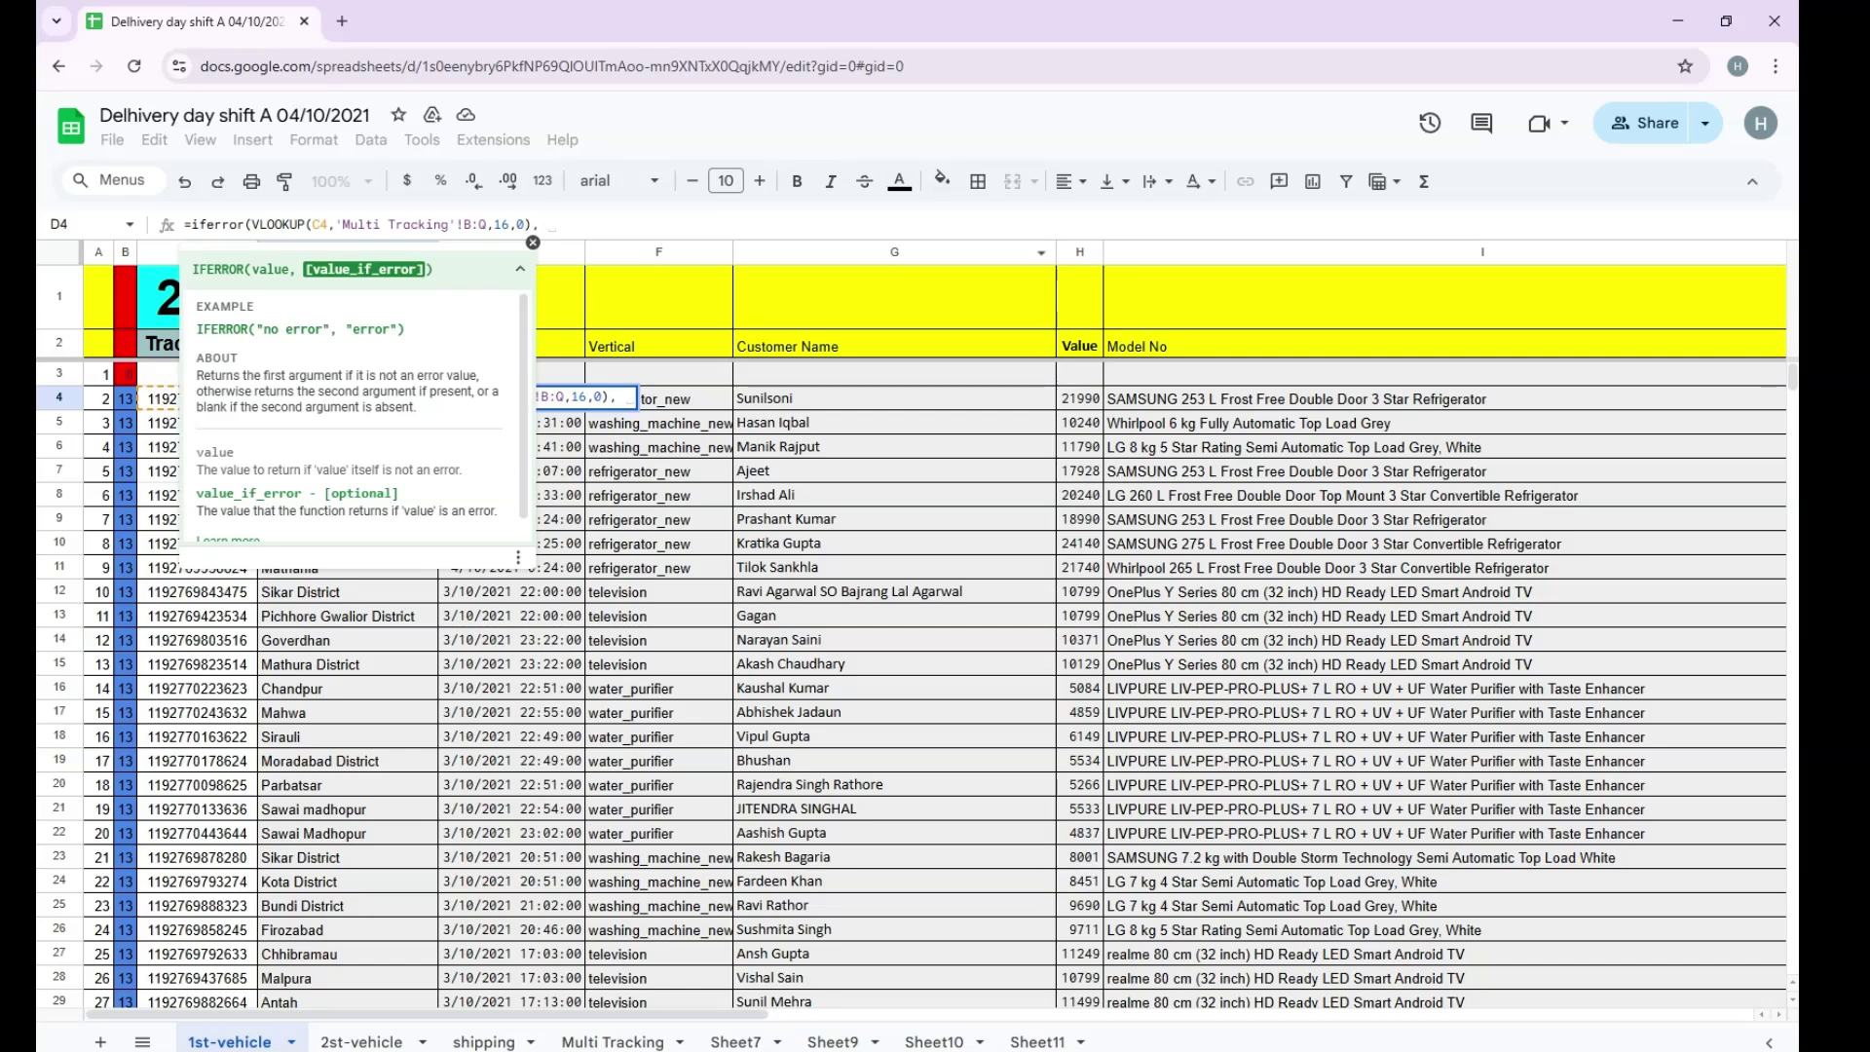
{"action": "key", "text": "BackSpace"}
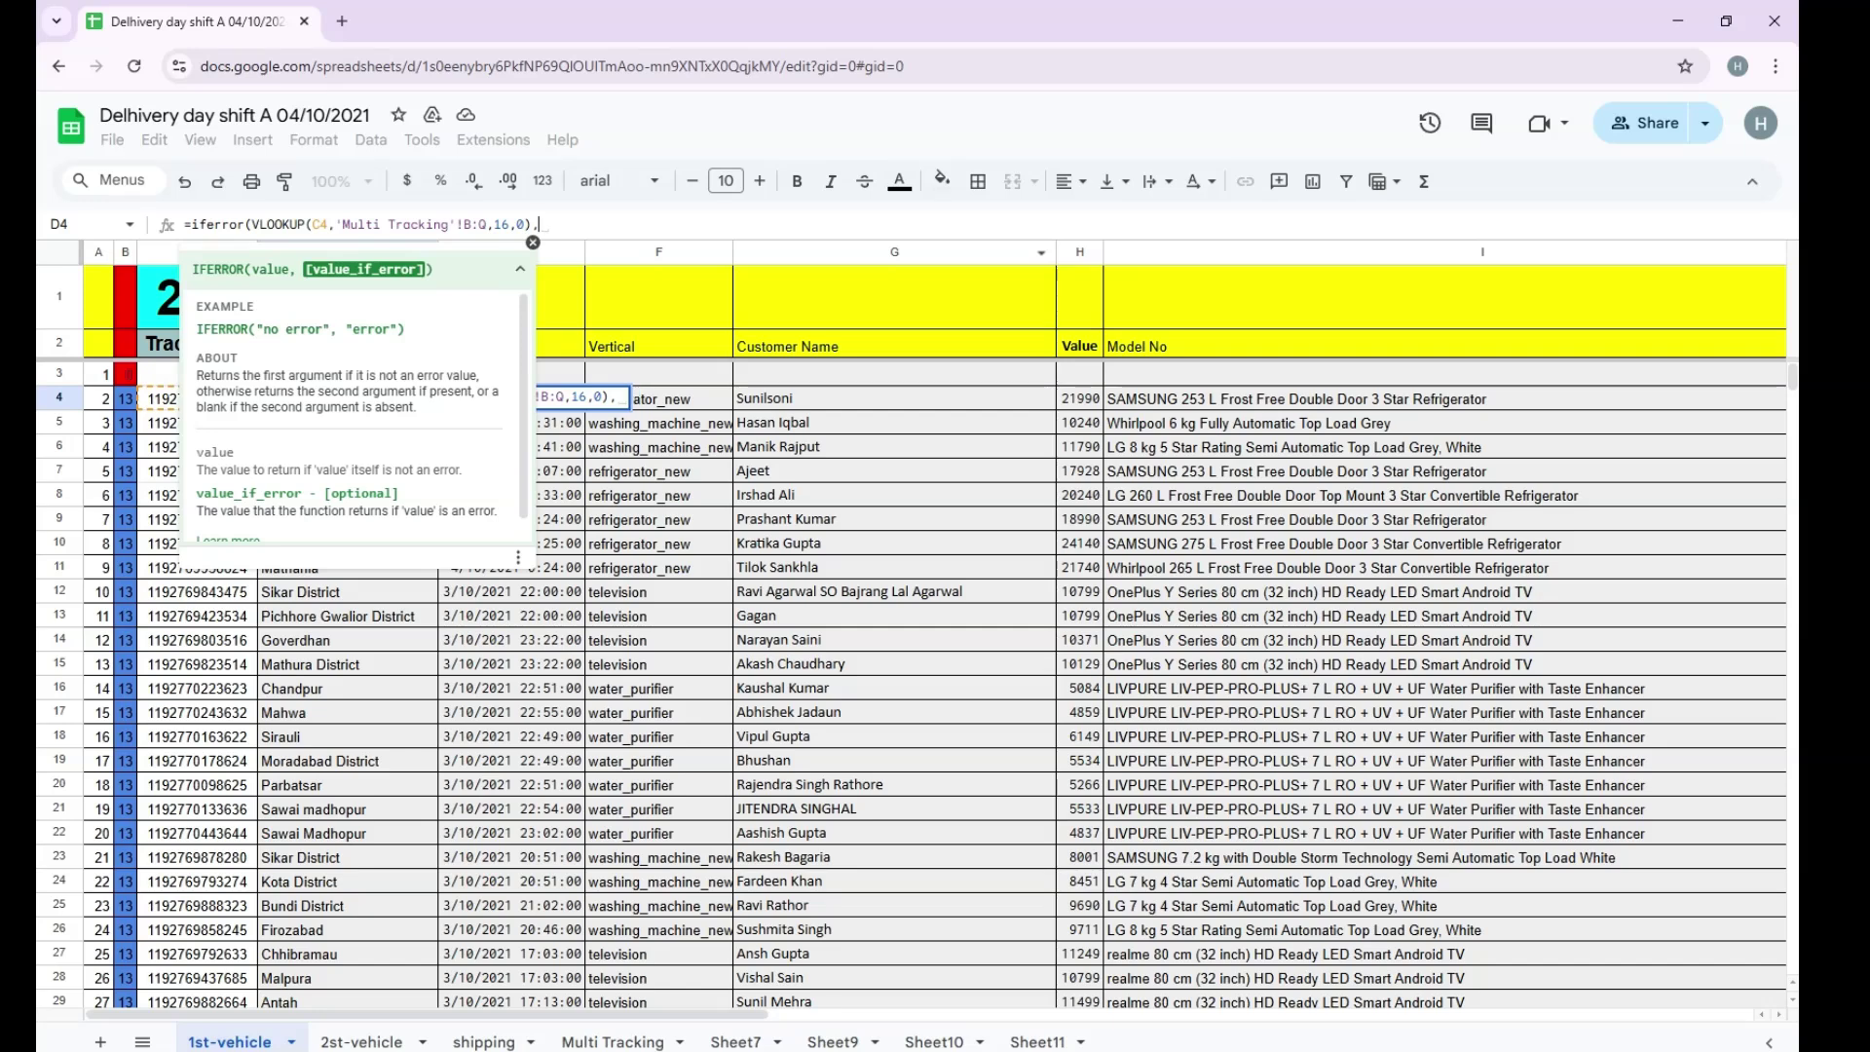
{"action": "type", "text": "\""}
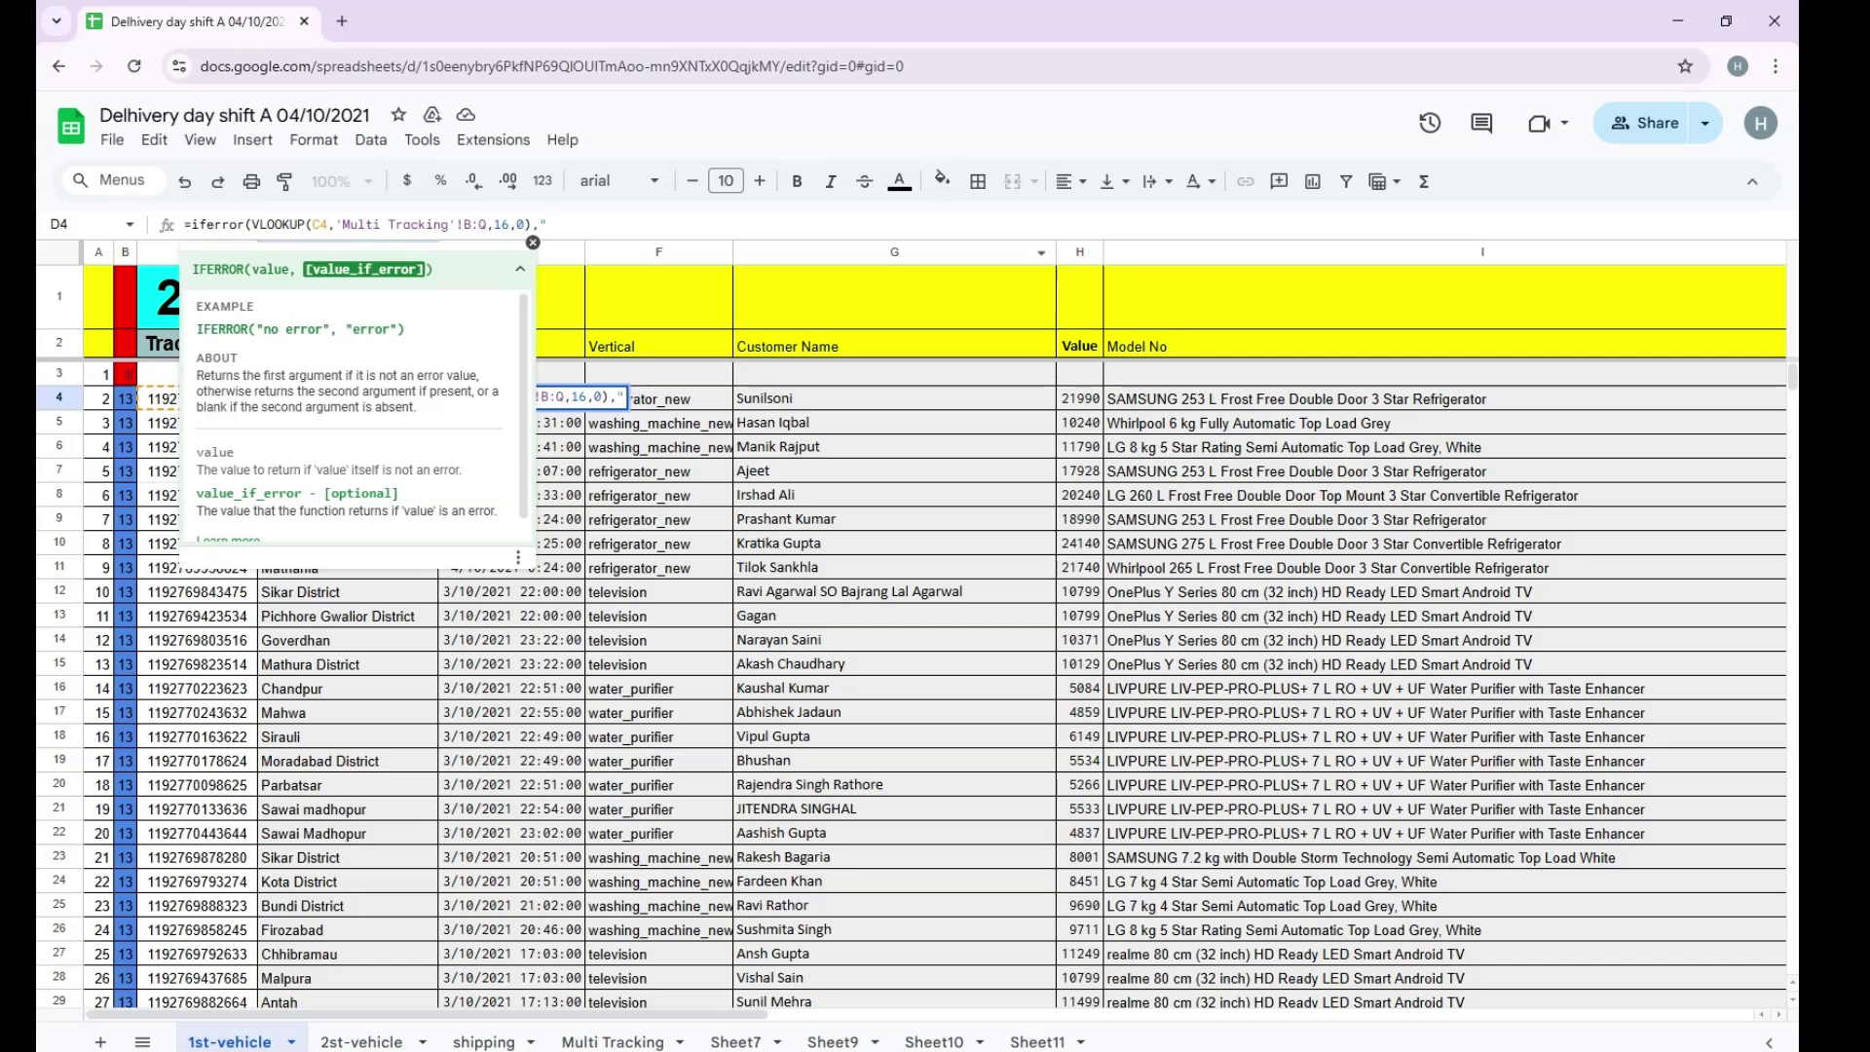
{"action": "type", "text": "\""}
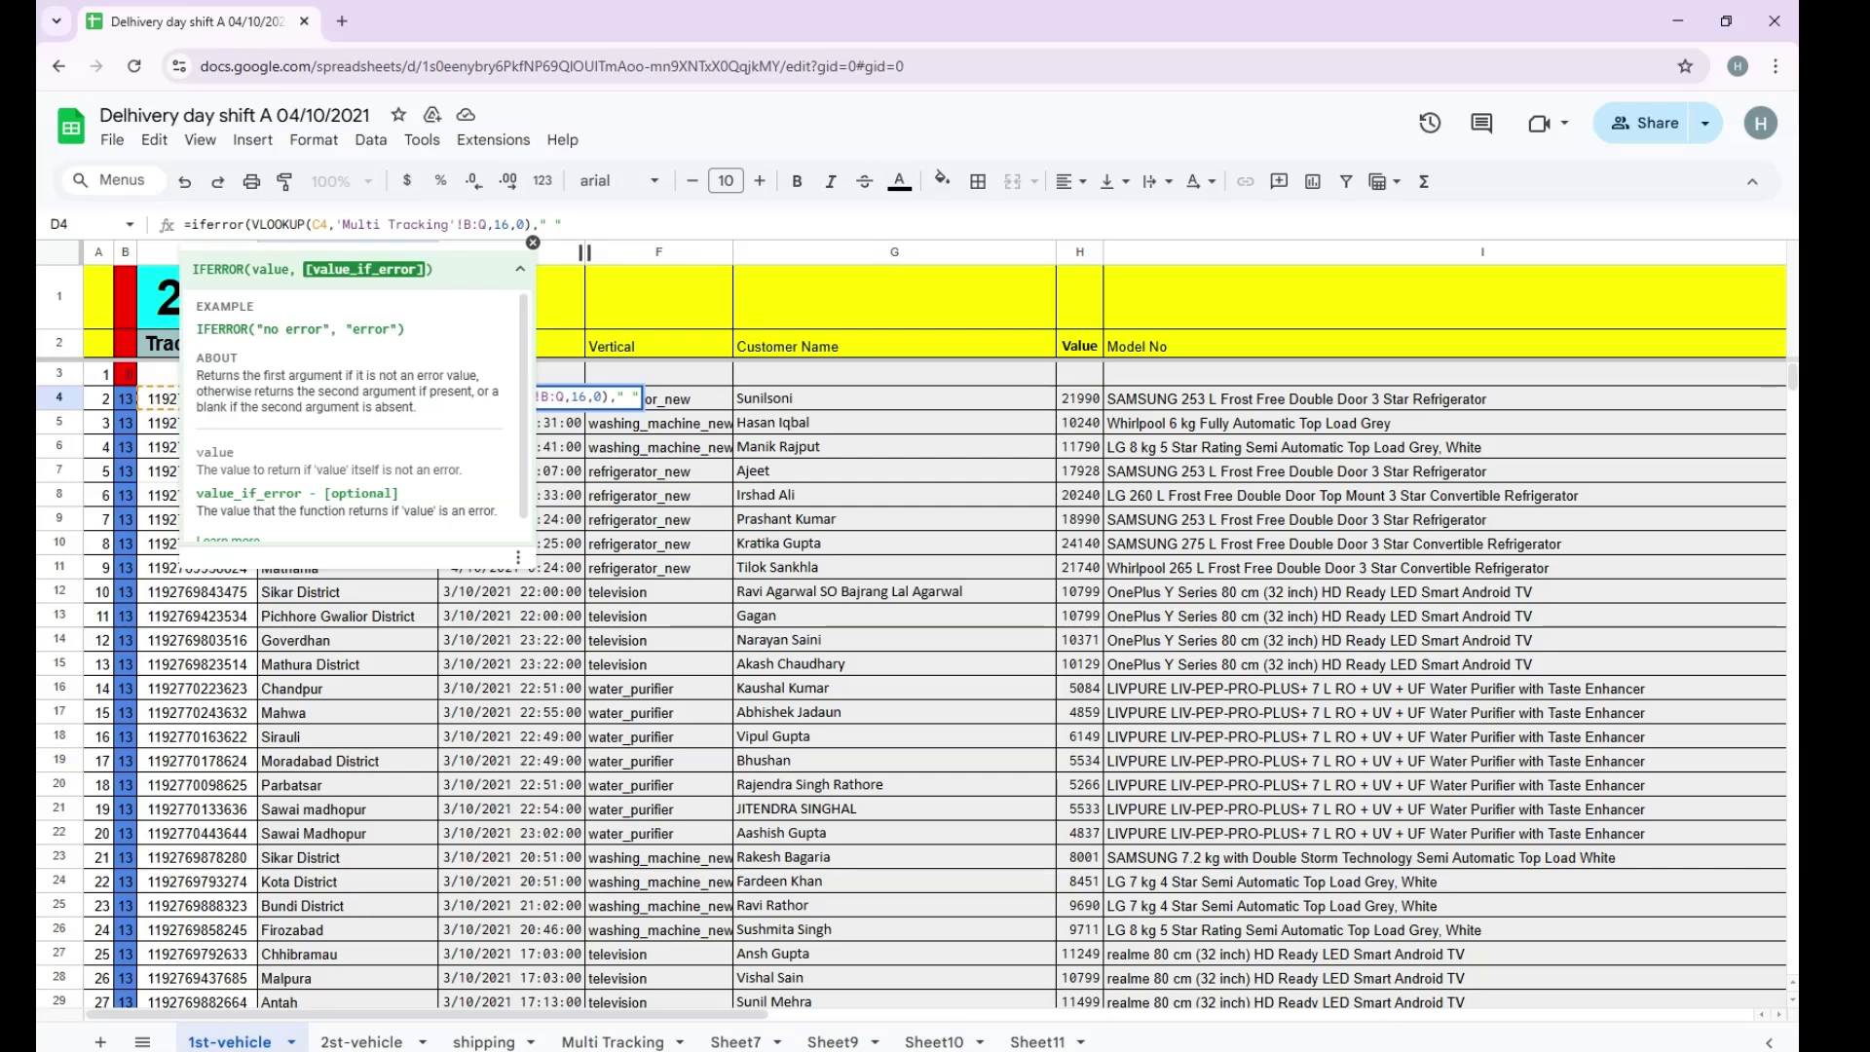
{"action": "type", "text": ")"}
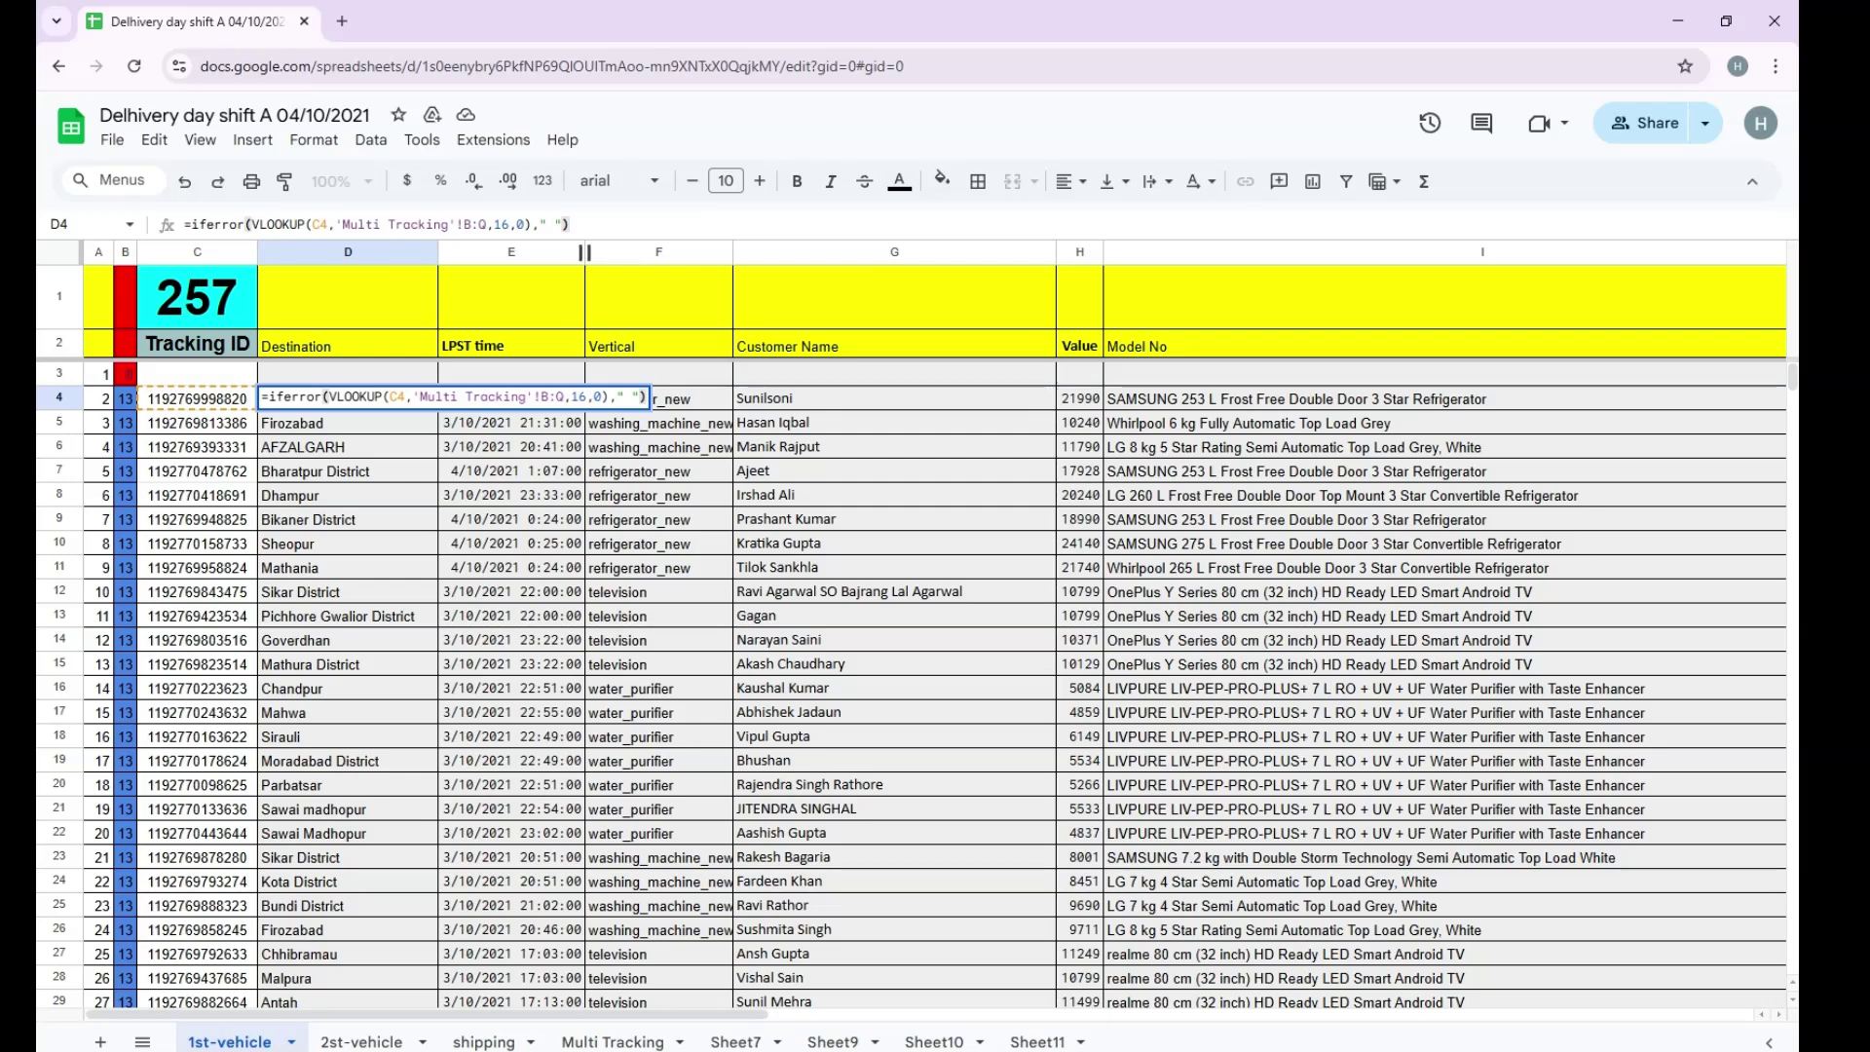
{"action": "key", "text": "ctrl+Return"}
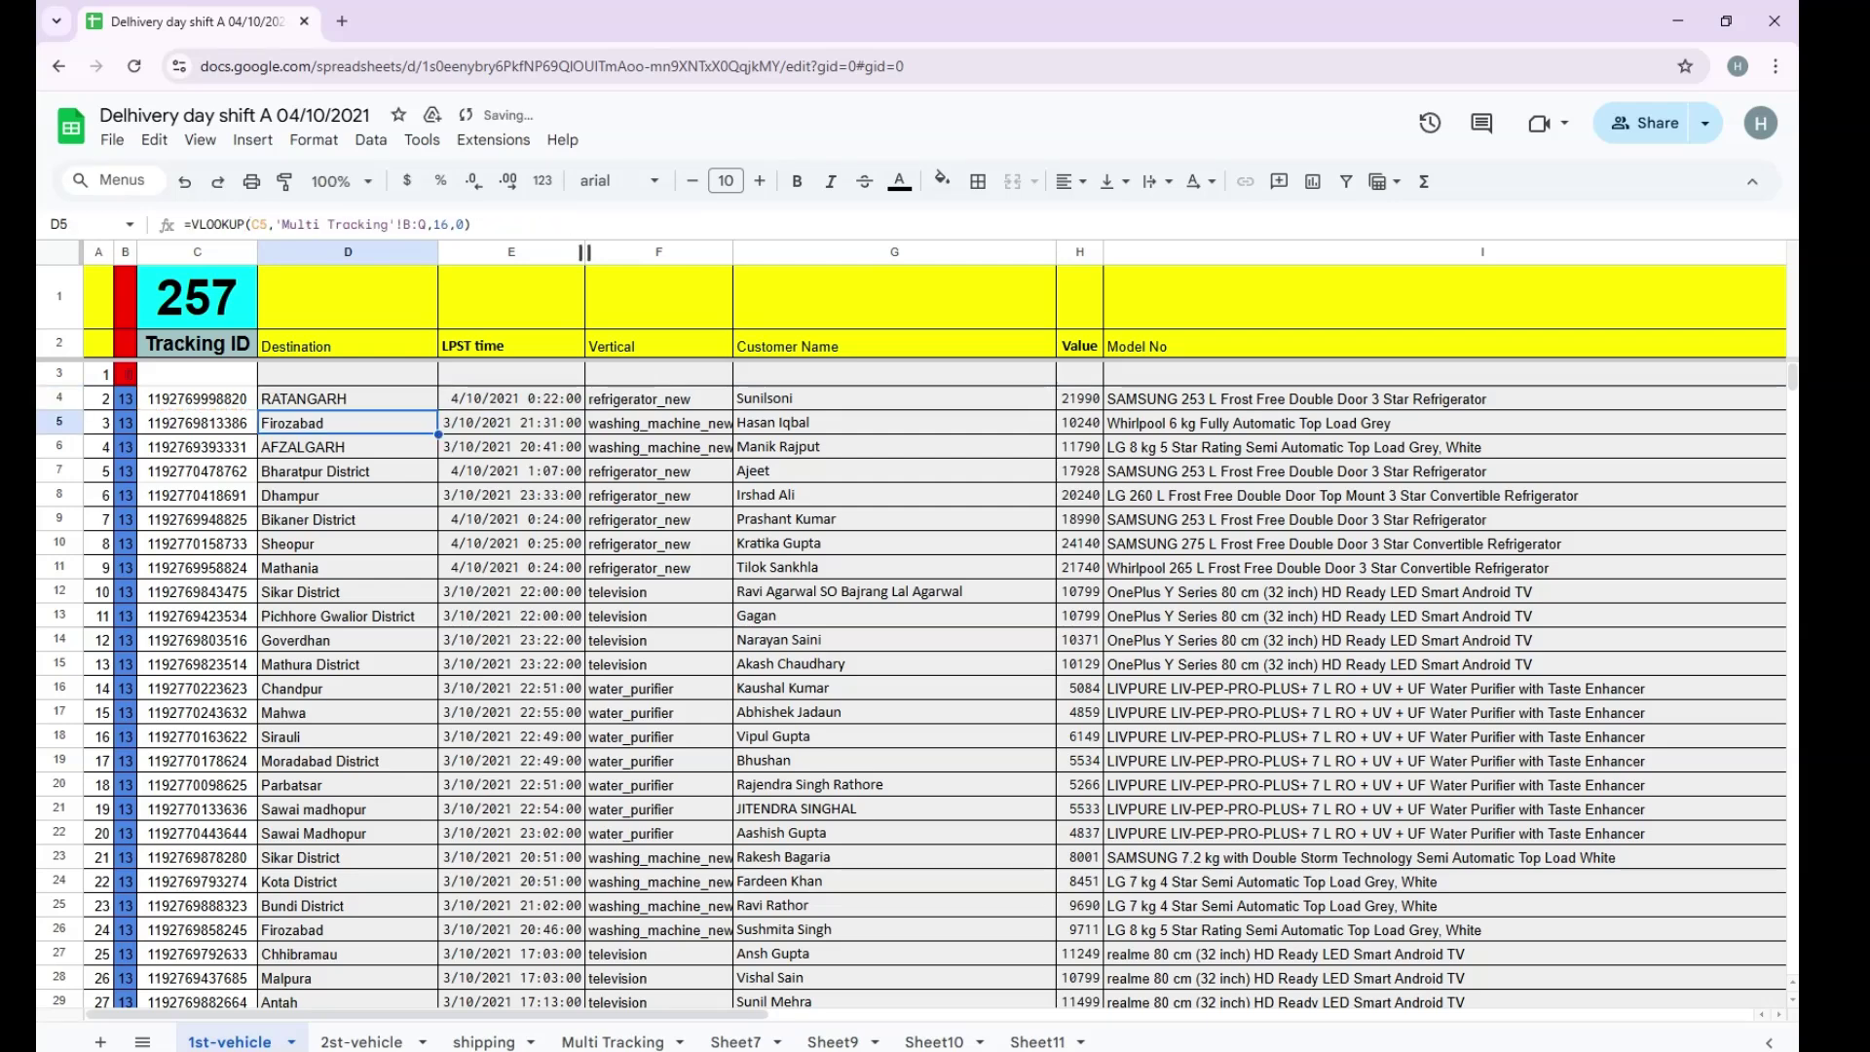
Fill the IFERROR-wrapped VLOOKUP from D4 down the Destination column to row 262.
{"action": "key", "text": "ctrl+shift+Down"}
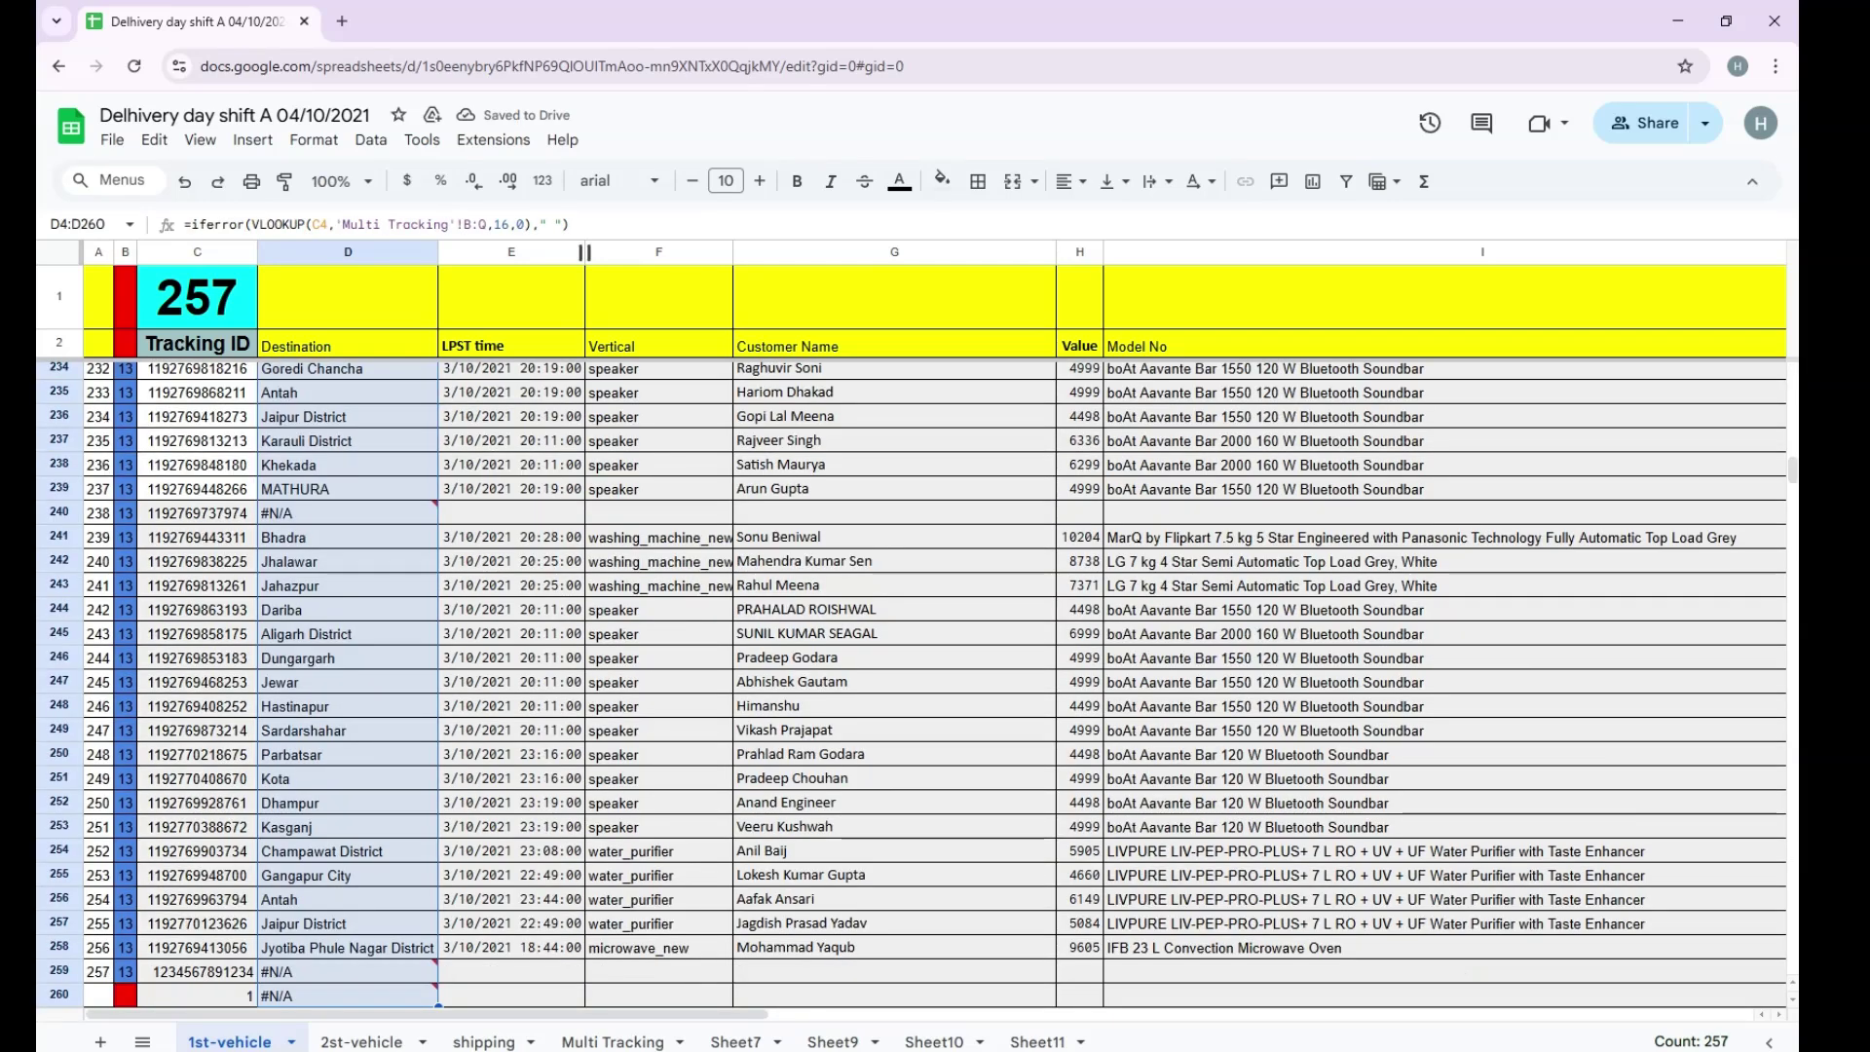
{"action": "key", "text": "shift+Down"}
{"action": "key", "text": "shift+Down"}
{"action": "key", "text": "ctrl+d"}
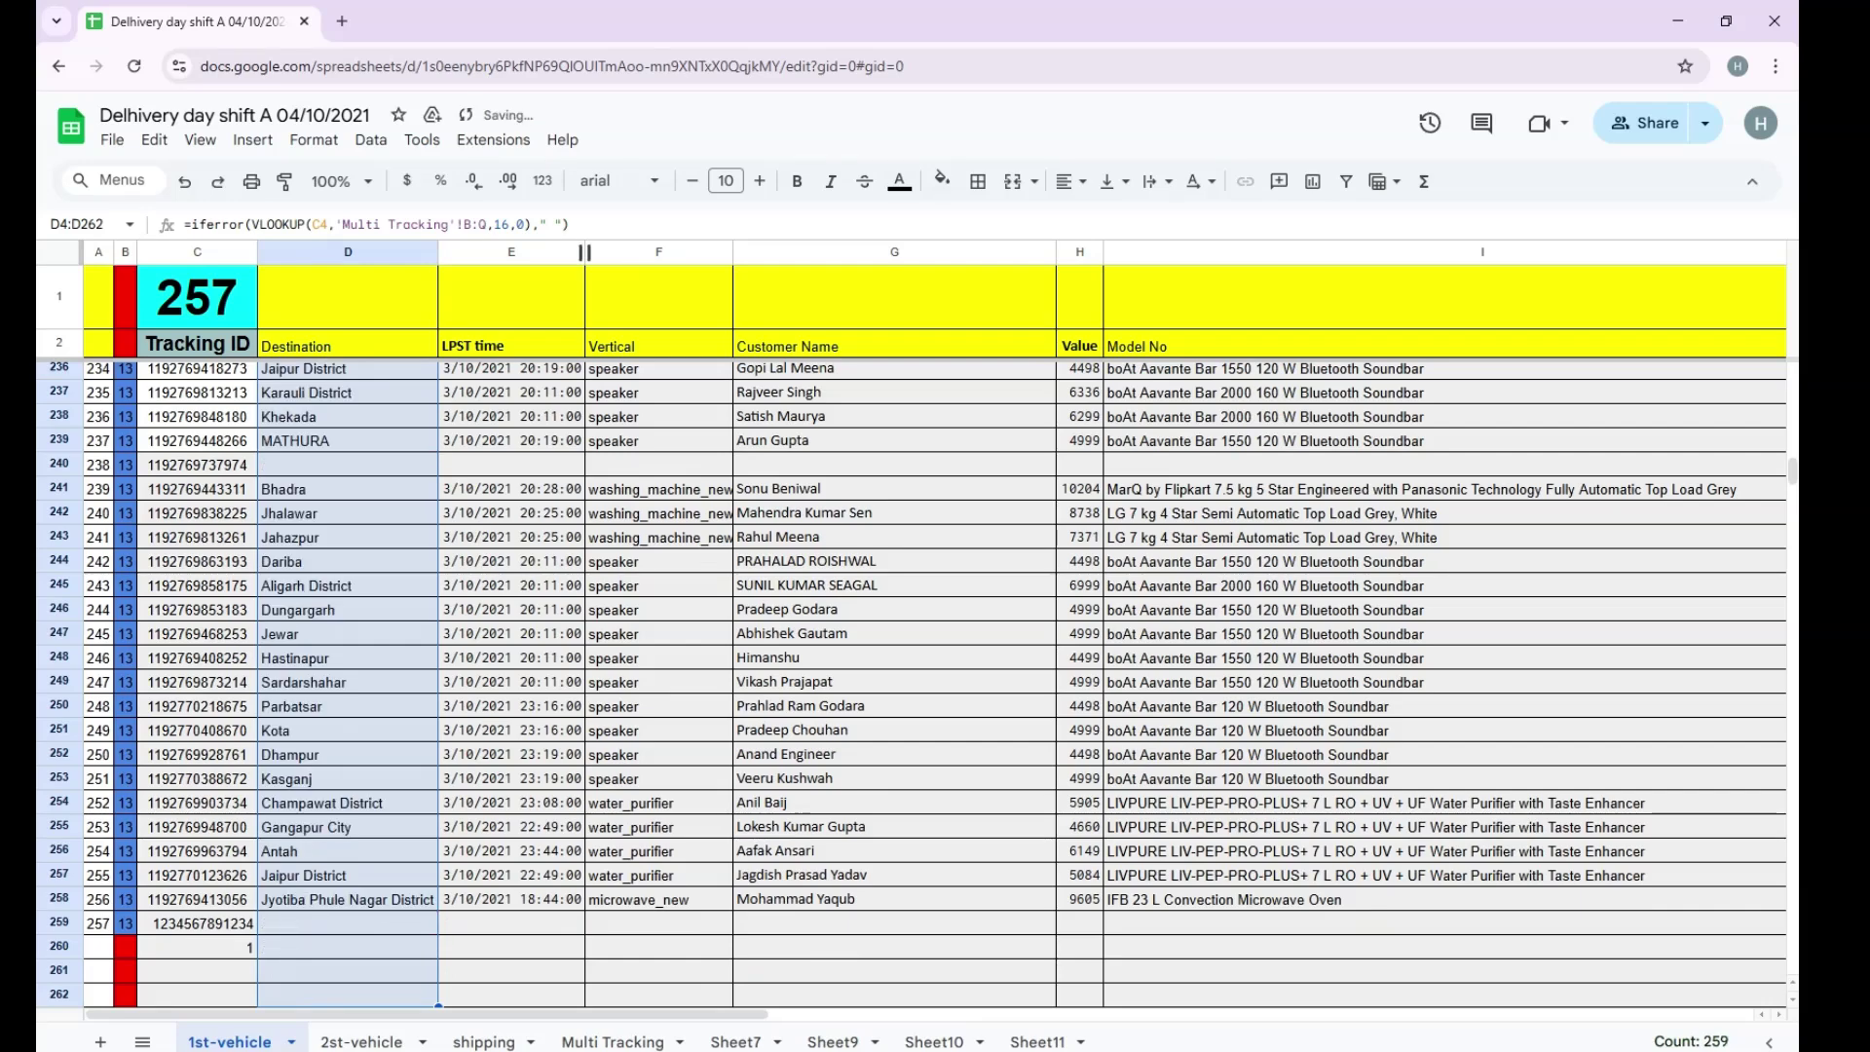
Remove the quoted space and closing bracket from the end of the IFERROR formula in D259.
{"action": "key", "text": "Up"}
{"action": "key", "text": "ctrl+Down"}
{"action": "key", "text": "Down"}
{"action": "key", "text": "Up"}
{"action": "key", "text": "Up"}
{"action": "key", "text": "Up"}
{"action": "key", "text": "Up"}
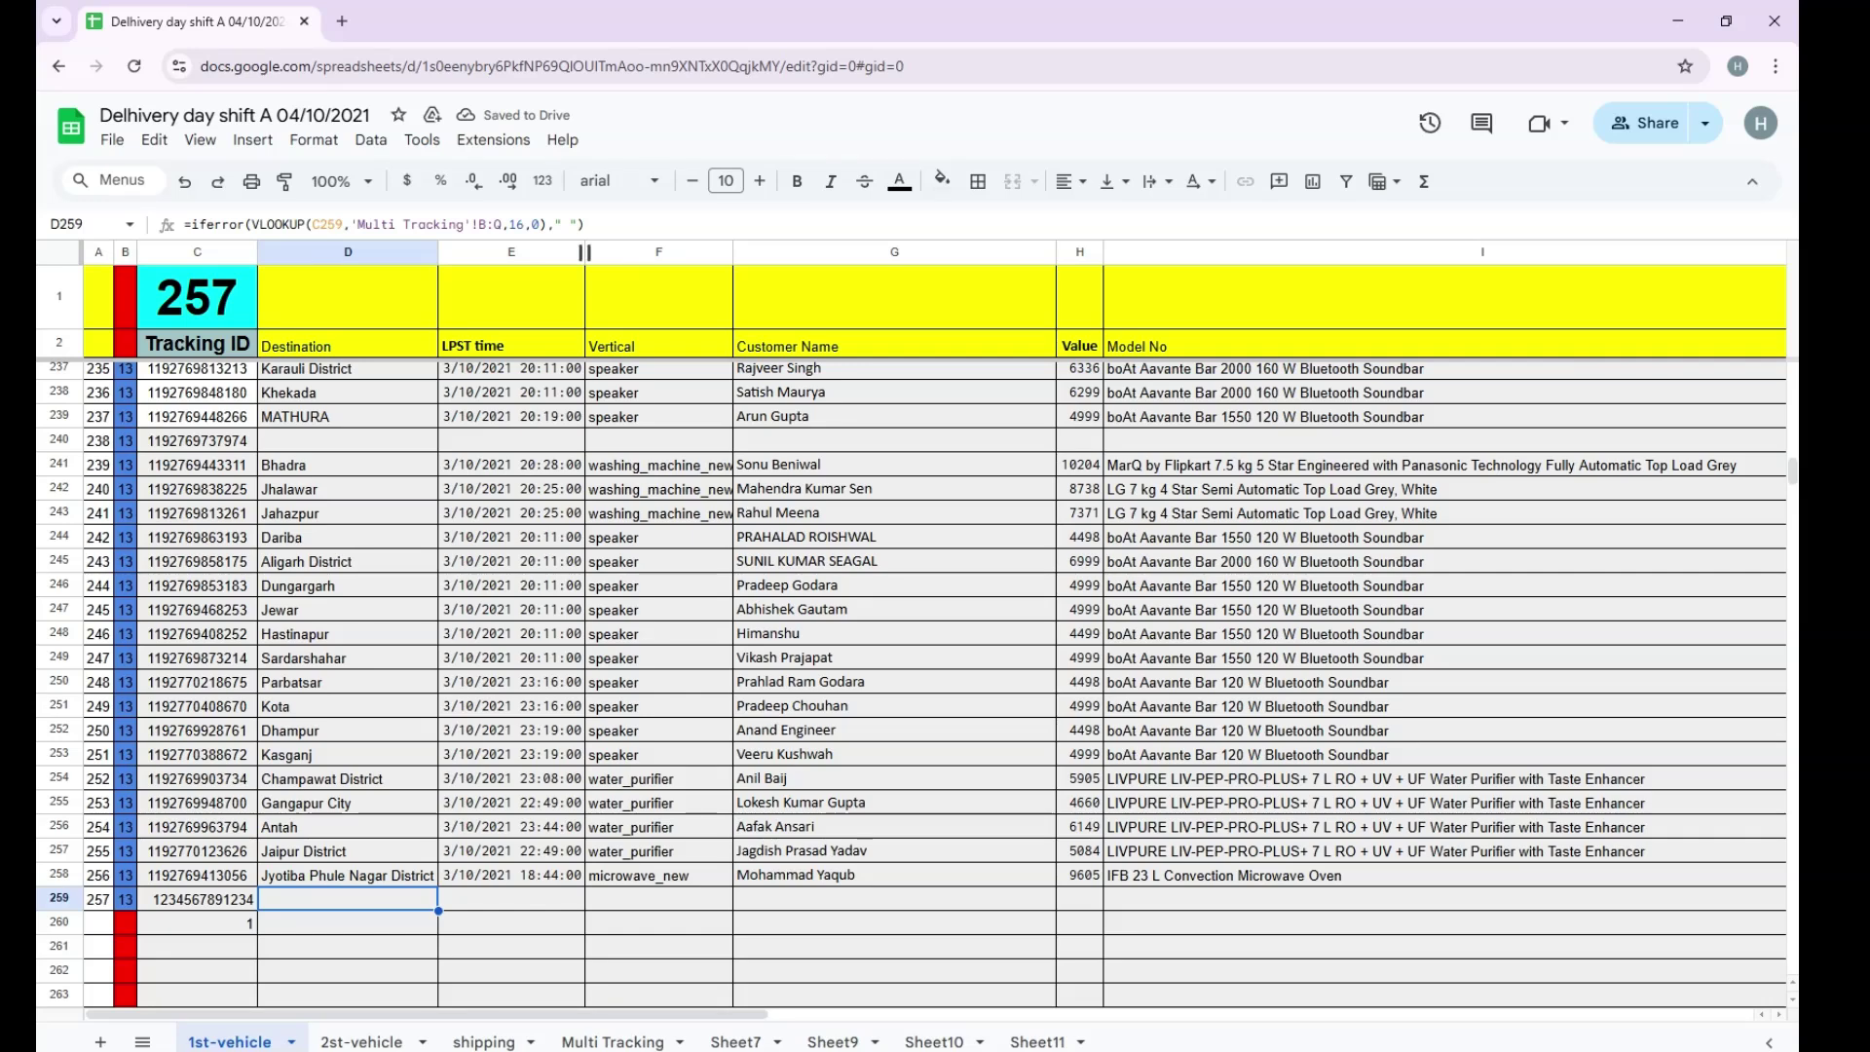
{"action": "key", "text": "F2"}
{"action": "key", "text": "BackSpace"}
{"action": "key", "text": "BackSpace"}
{"action": "key", "text": "BackSpace"}
{"action": "key", "text": "BackSpace"}
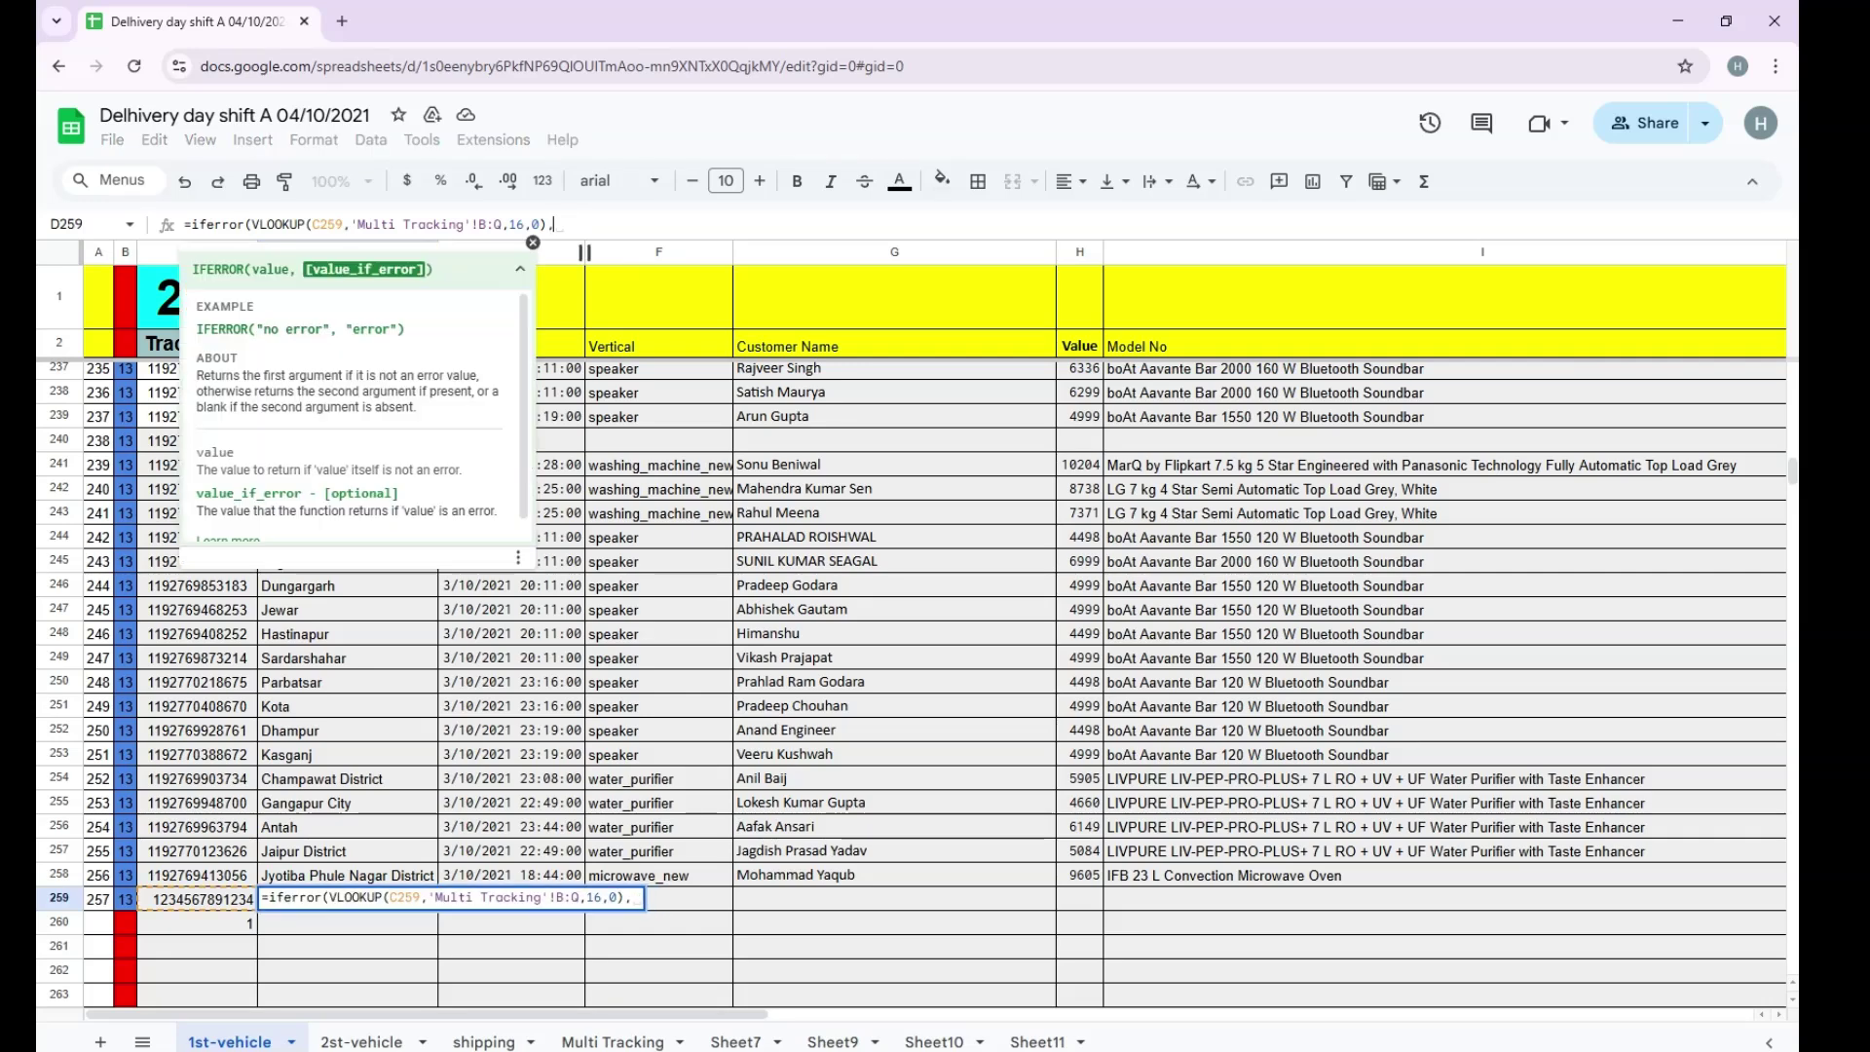
Give the IFERROR in D259 "Name" as its value_if_error, close the function and enter the formula.
{"action": "type", "text": "Nmo"}
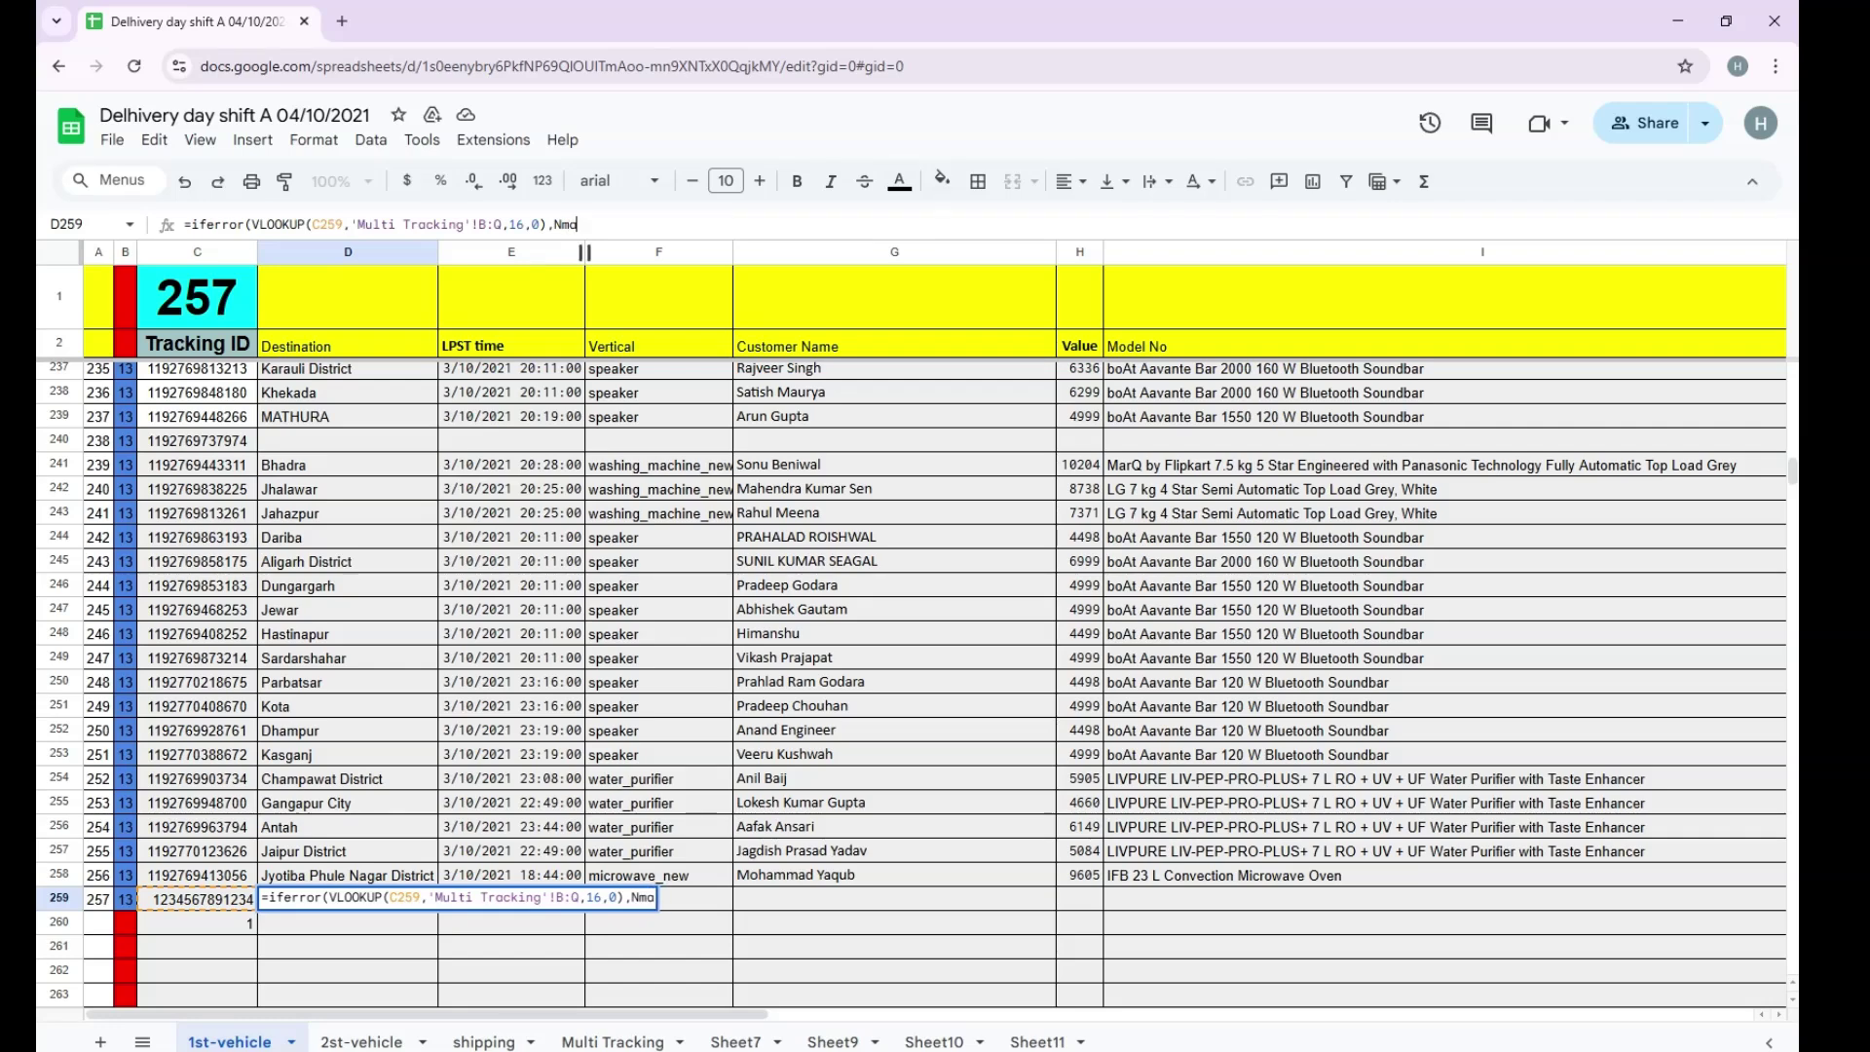
{"action": "key", "text": "BackSpace"}
{"action": "key", "text": "BackSpace"}
{"action": "type", "text": "ame"}
{"action": "left_click", "coordinate": [553, 225]}
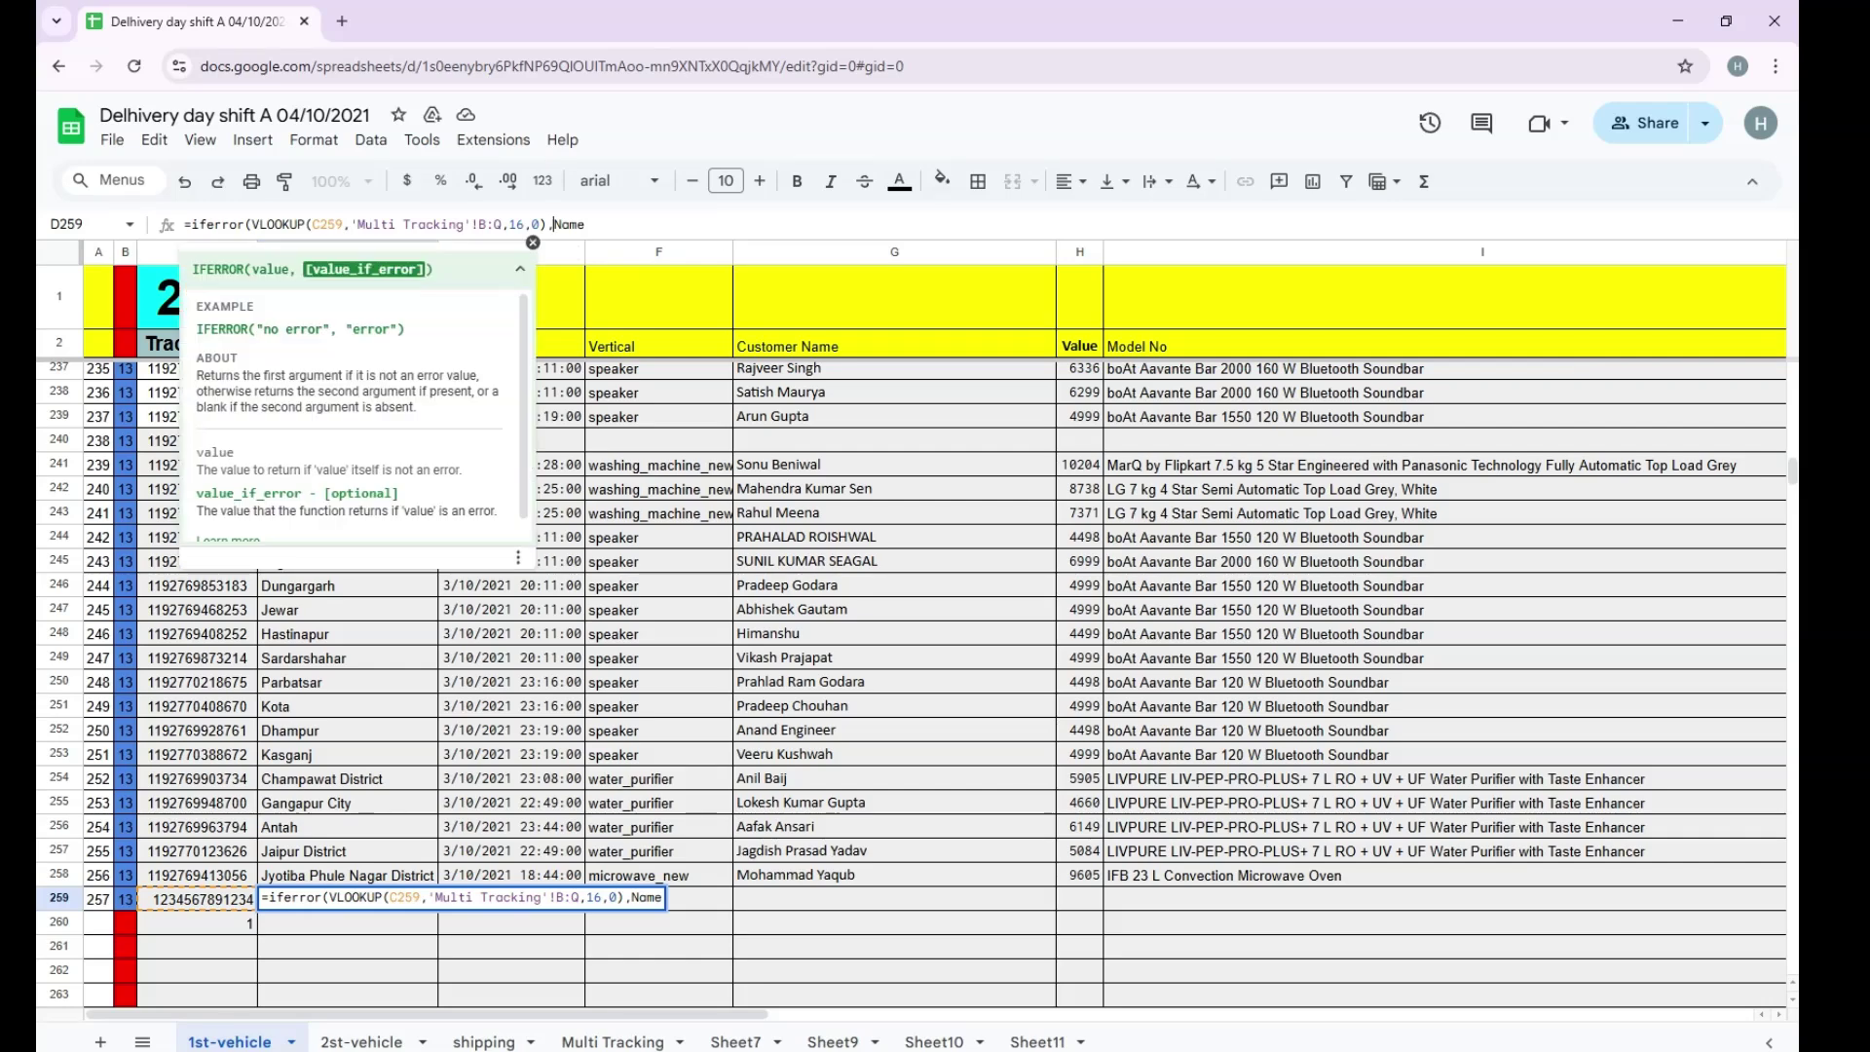
{"action": "type", "text": "\")"}
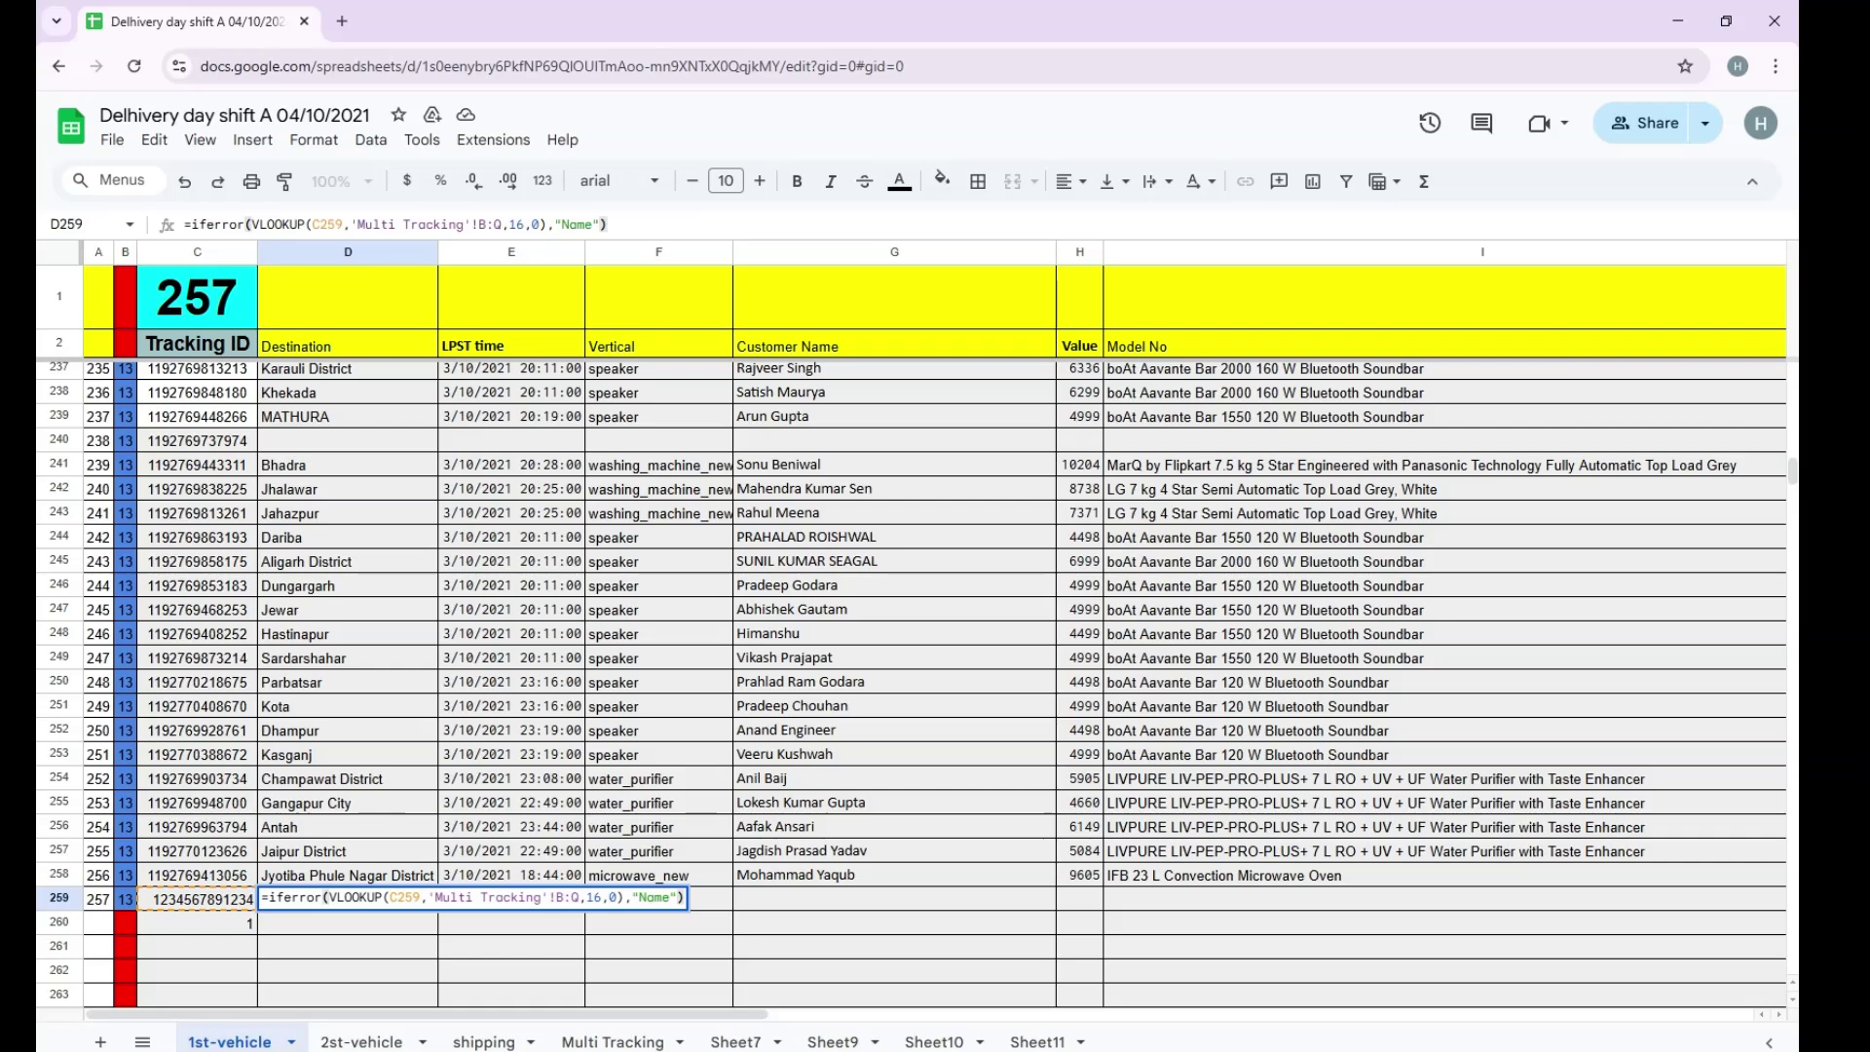
{"action": "key", "text": "Return"}
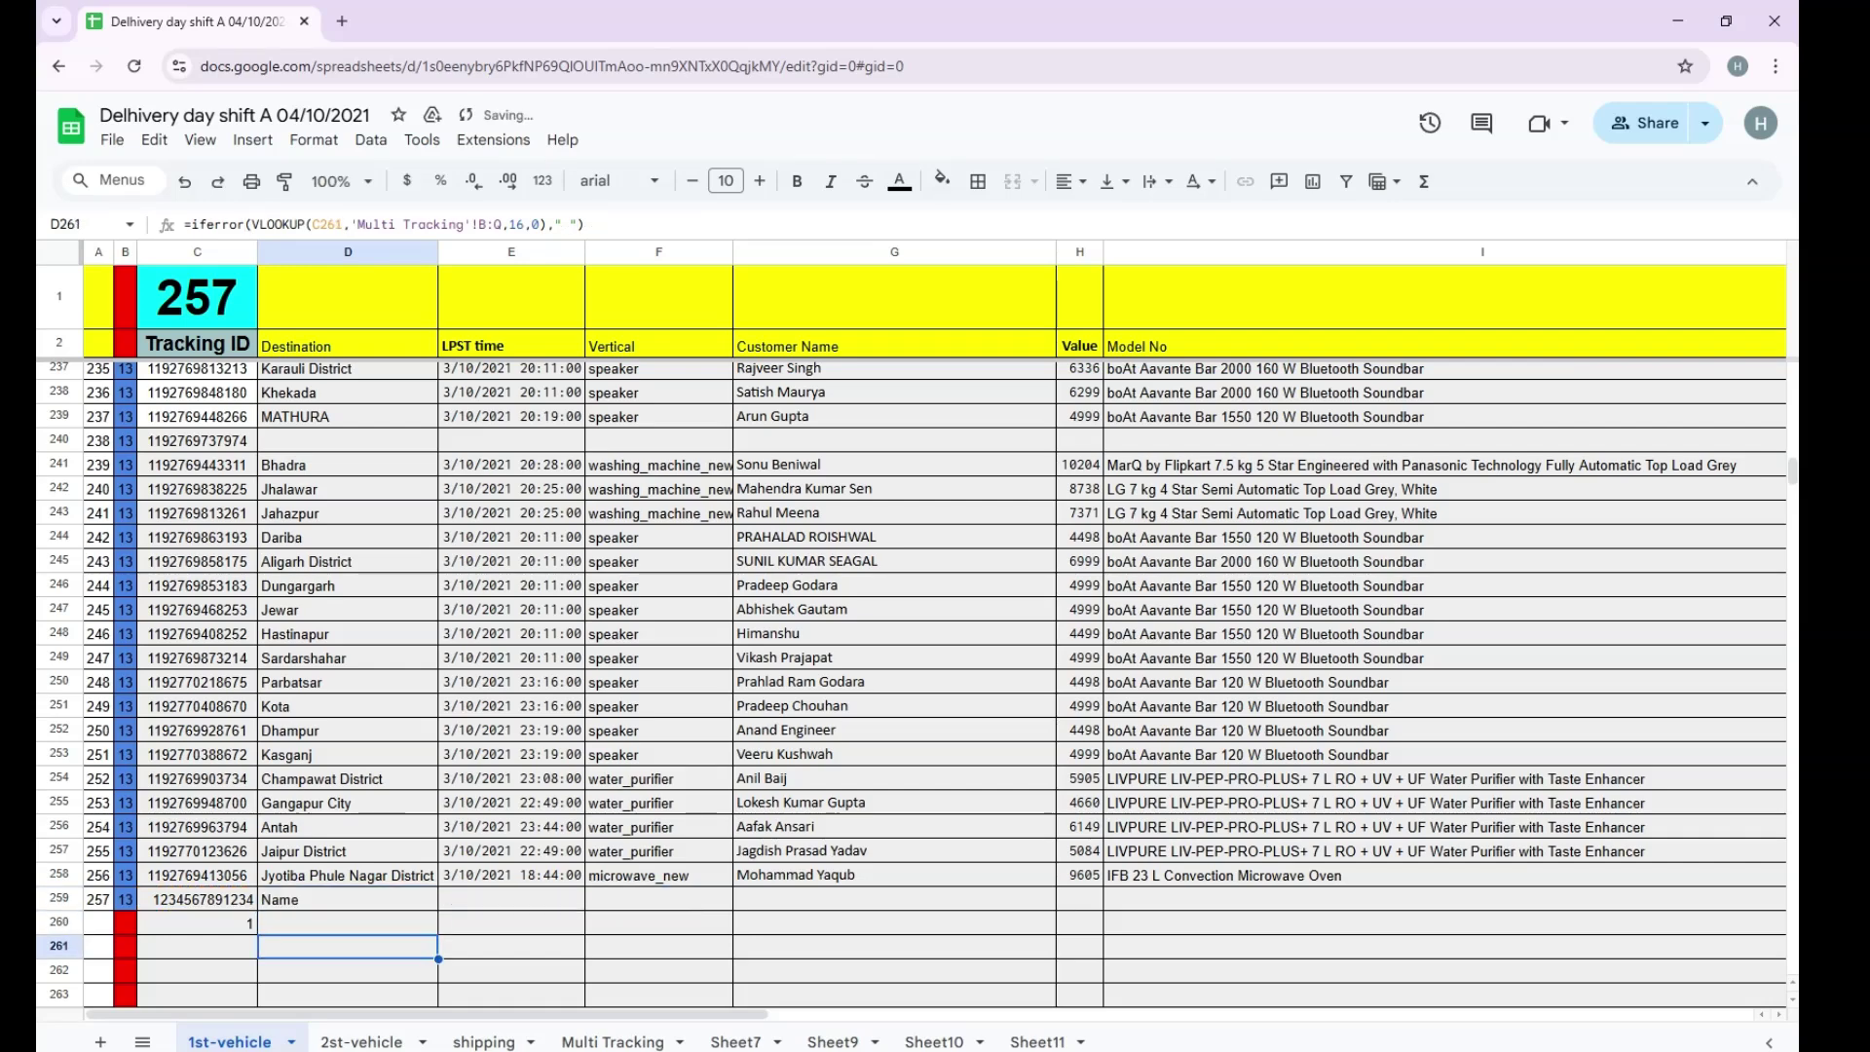
Apply the IFERROR formula with the "Name" fallback to the Destination column from D4 through row 260.
{"action": "key", "text": "Up"}
{"action": "key", "text": "shift+Down"}
{"action": "key", "text": "shift+Down"}
{"action": "key", "text": "shift+Down"}
{"action": "key", "text": "shift+Down"}
{"action": "key", "text": "shift+Down"}
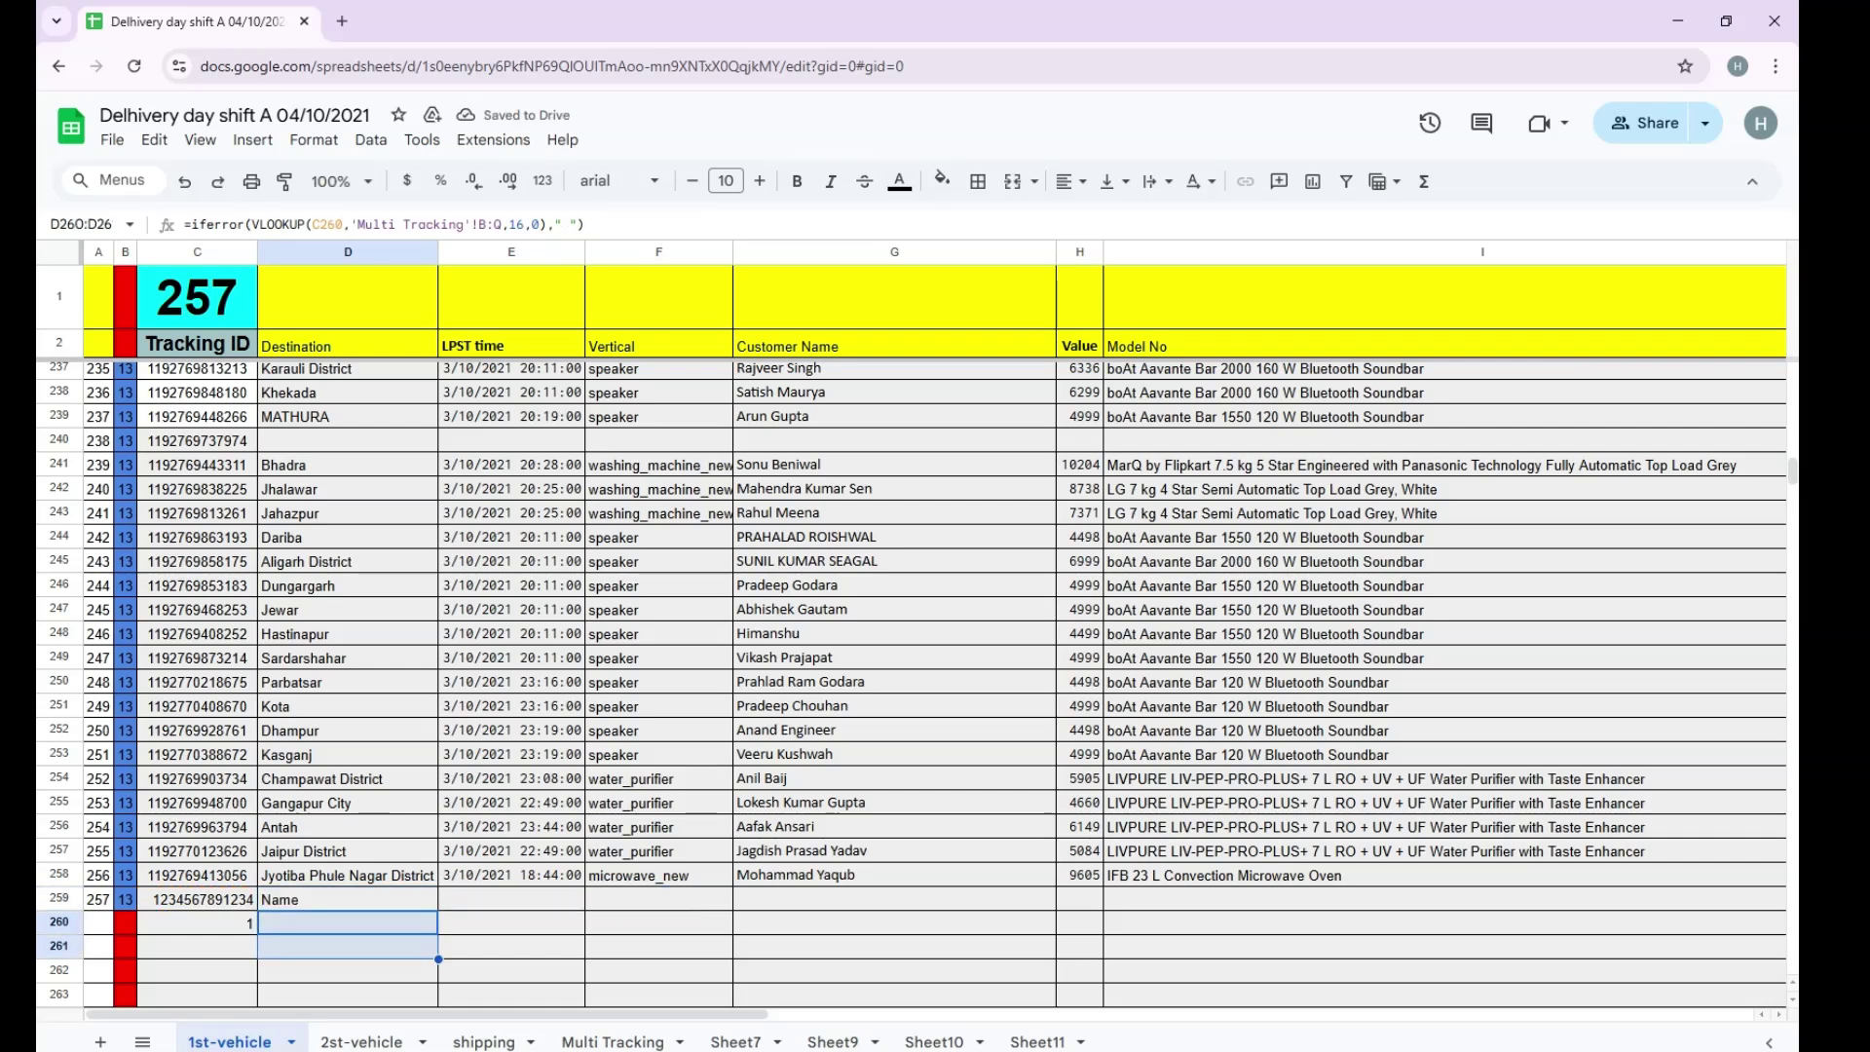
{"action": "key", "text": "ctrl+d"}
{"action": "key", "text": "ctrl+Up"}
{"action": "key", "text": "ctrl+Up"}
{"action": "key", "text": "Down"}
{"action": "key", "text": "Right"}
{"action": "key", "text": "Down"}
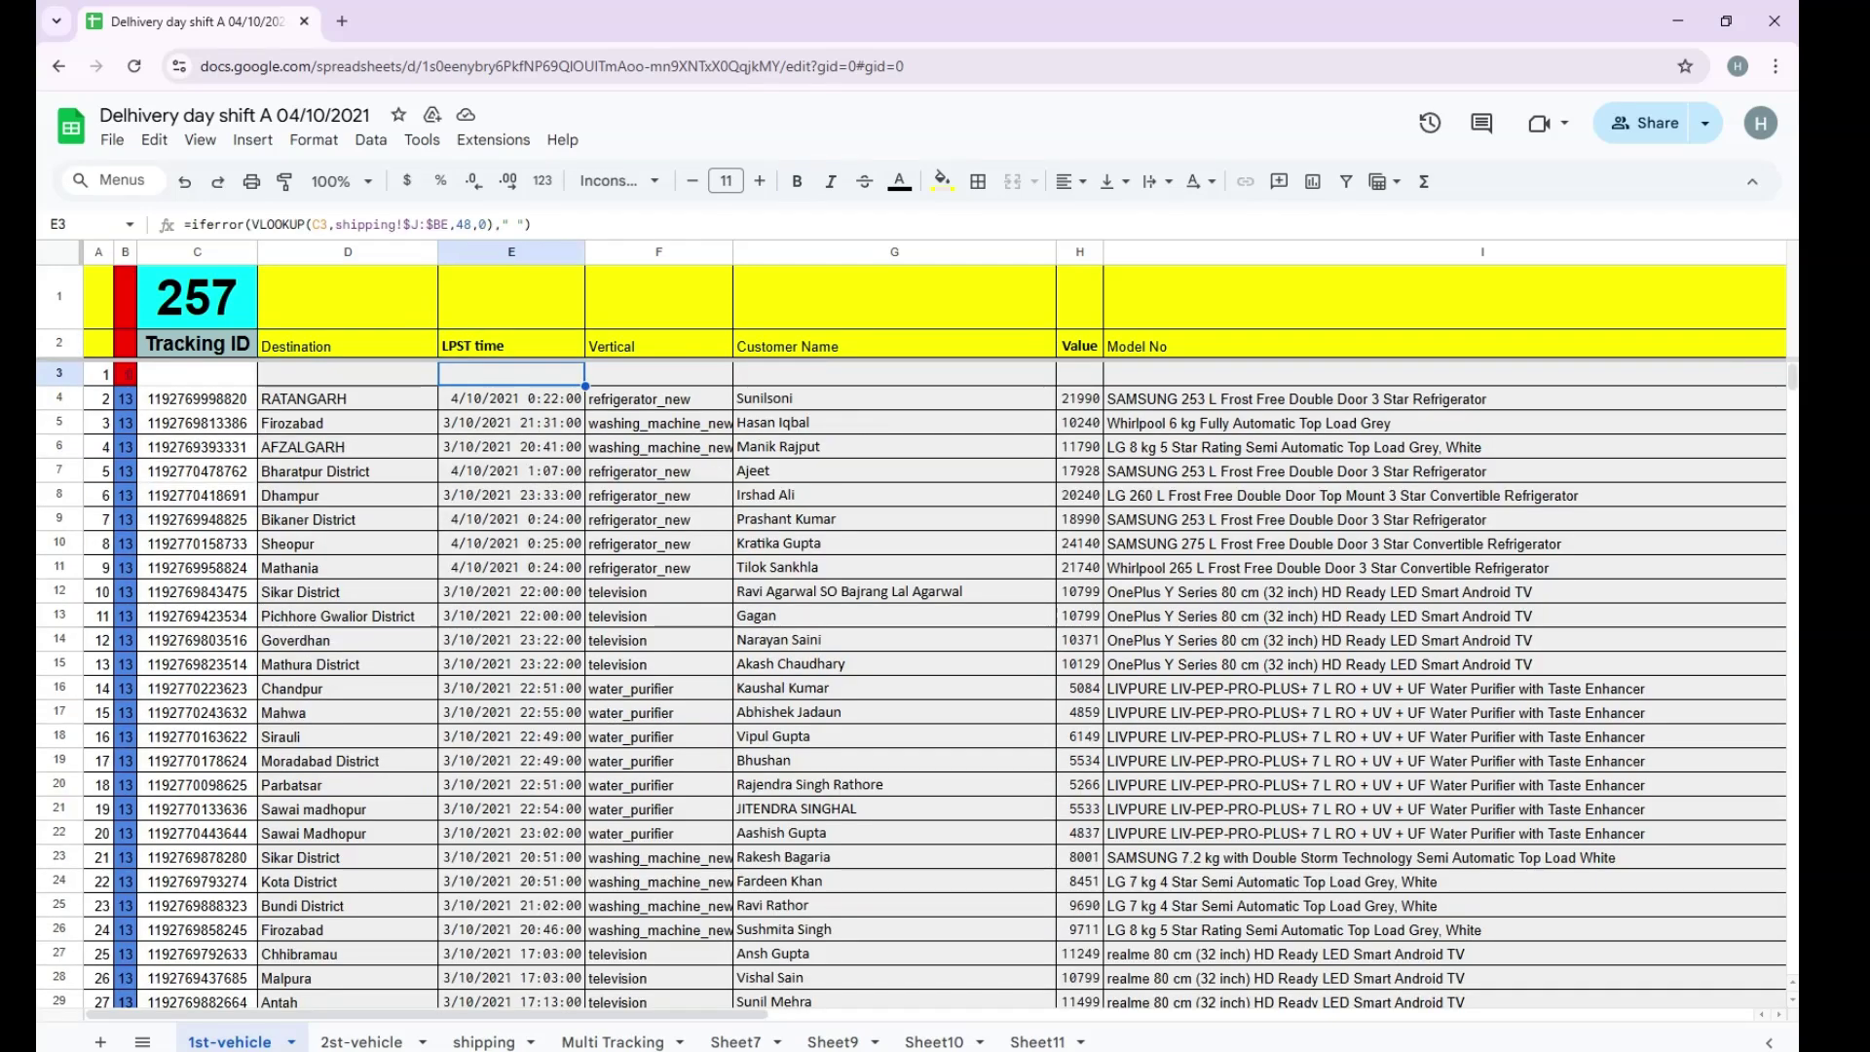
Examine the COUNT formula in C1 and the tracking IDs it counts in column C.
{"action": "key", "text": "Left"}
{"action": "key", "text": "Left"}
{"action": "key", "text": "Up"}
{"action": "key", "text": "Up"}
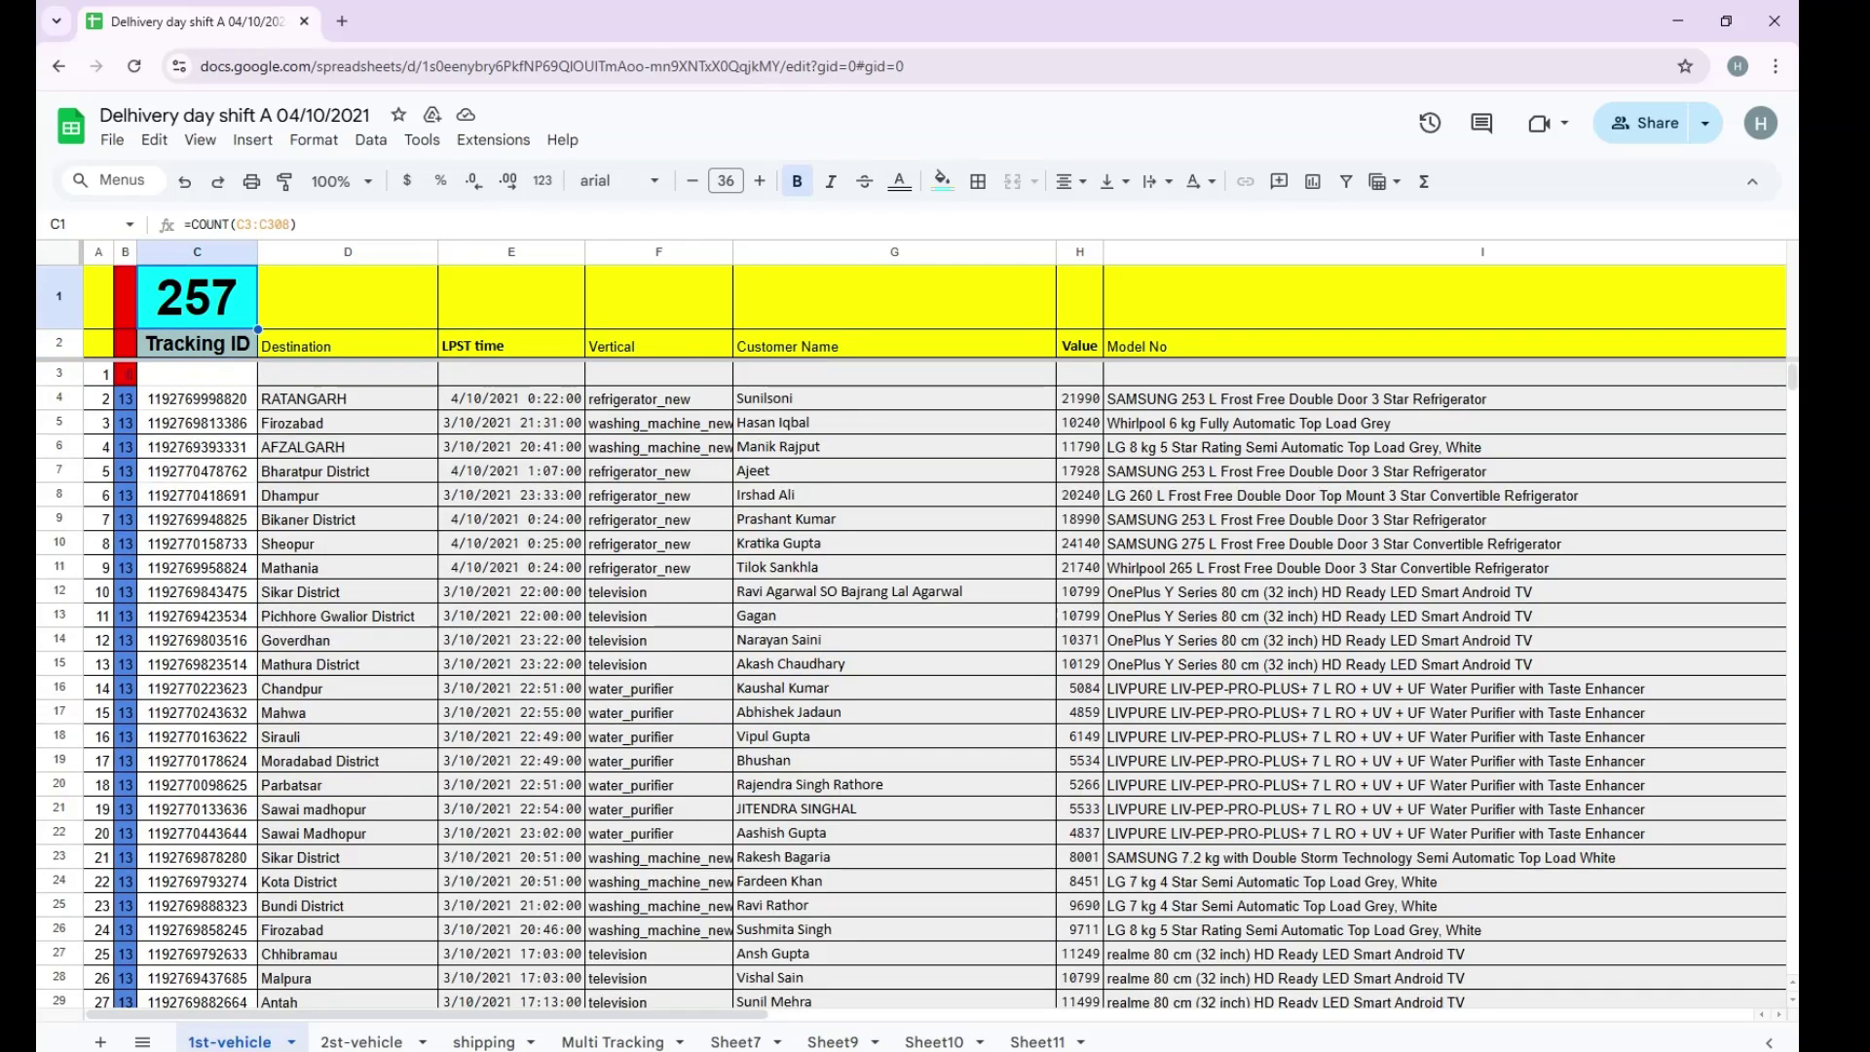
{"action": "scroll", "coordinate": [911, 682], "scroll_direction": "down", "scroll_amount": 2}
{"action": "key", "text": "Down"}
{"action": "key", "text": "Down"}
{"action": "key", "text": "Down"}
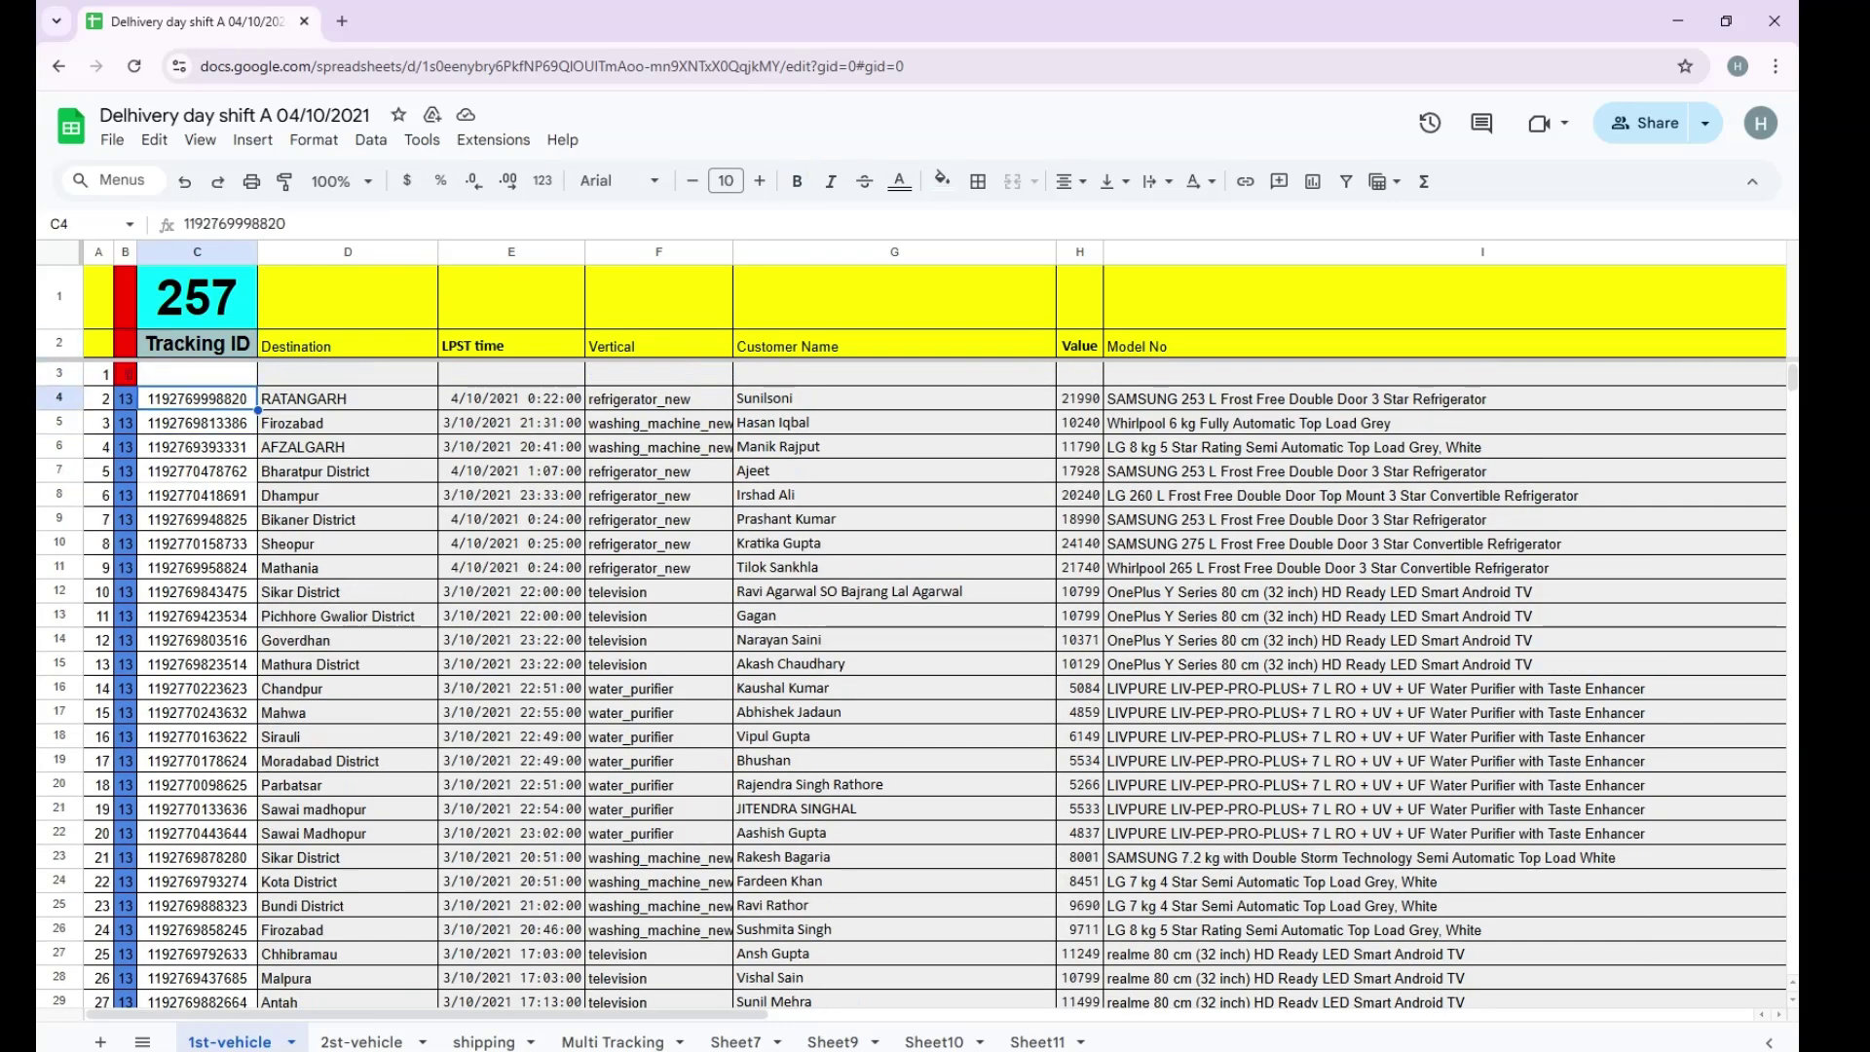
{"action": "left_click", "coordinate": [197, 446]}
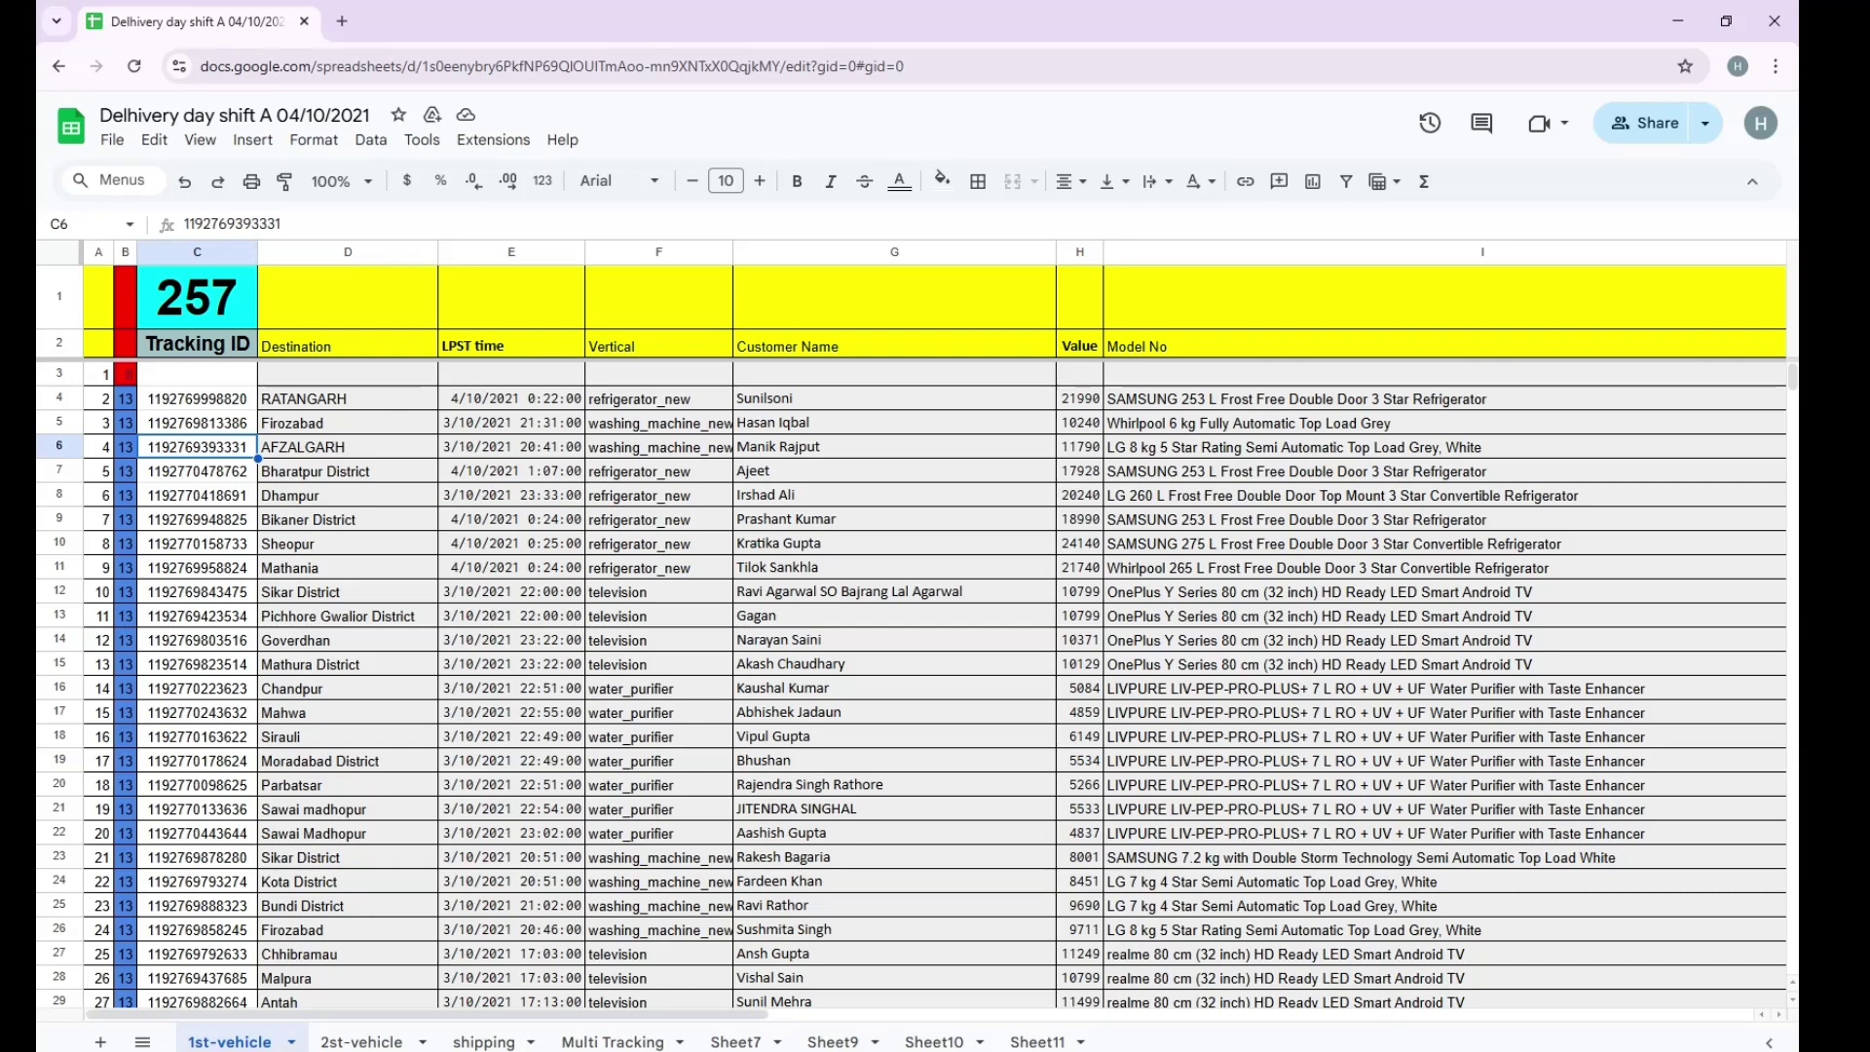
Delete all tracking IDs from C4 to C260.
{"action": "left_click", "coordinate": [197, 399]}
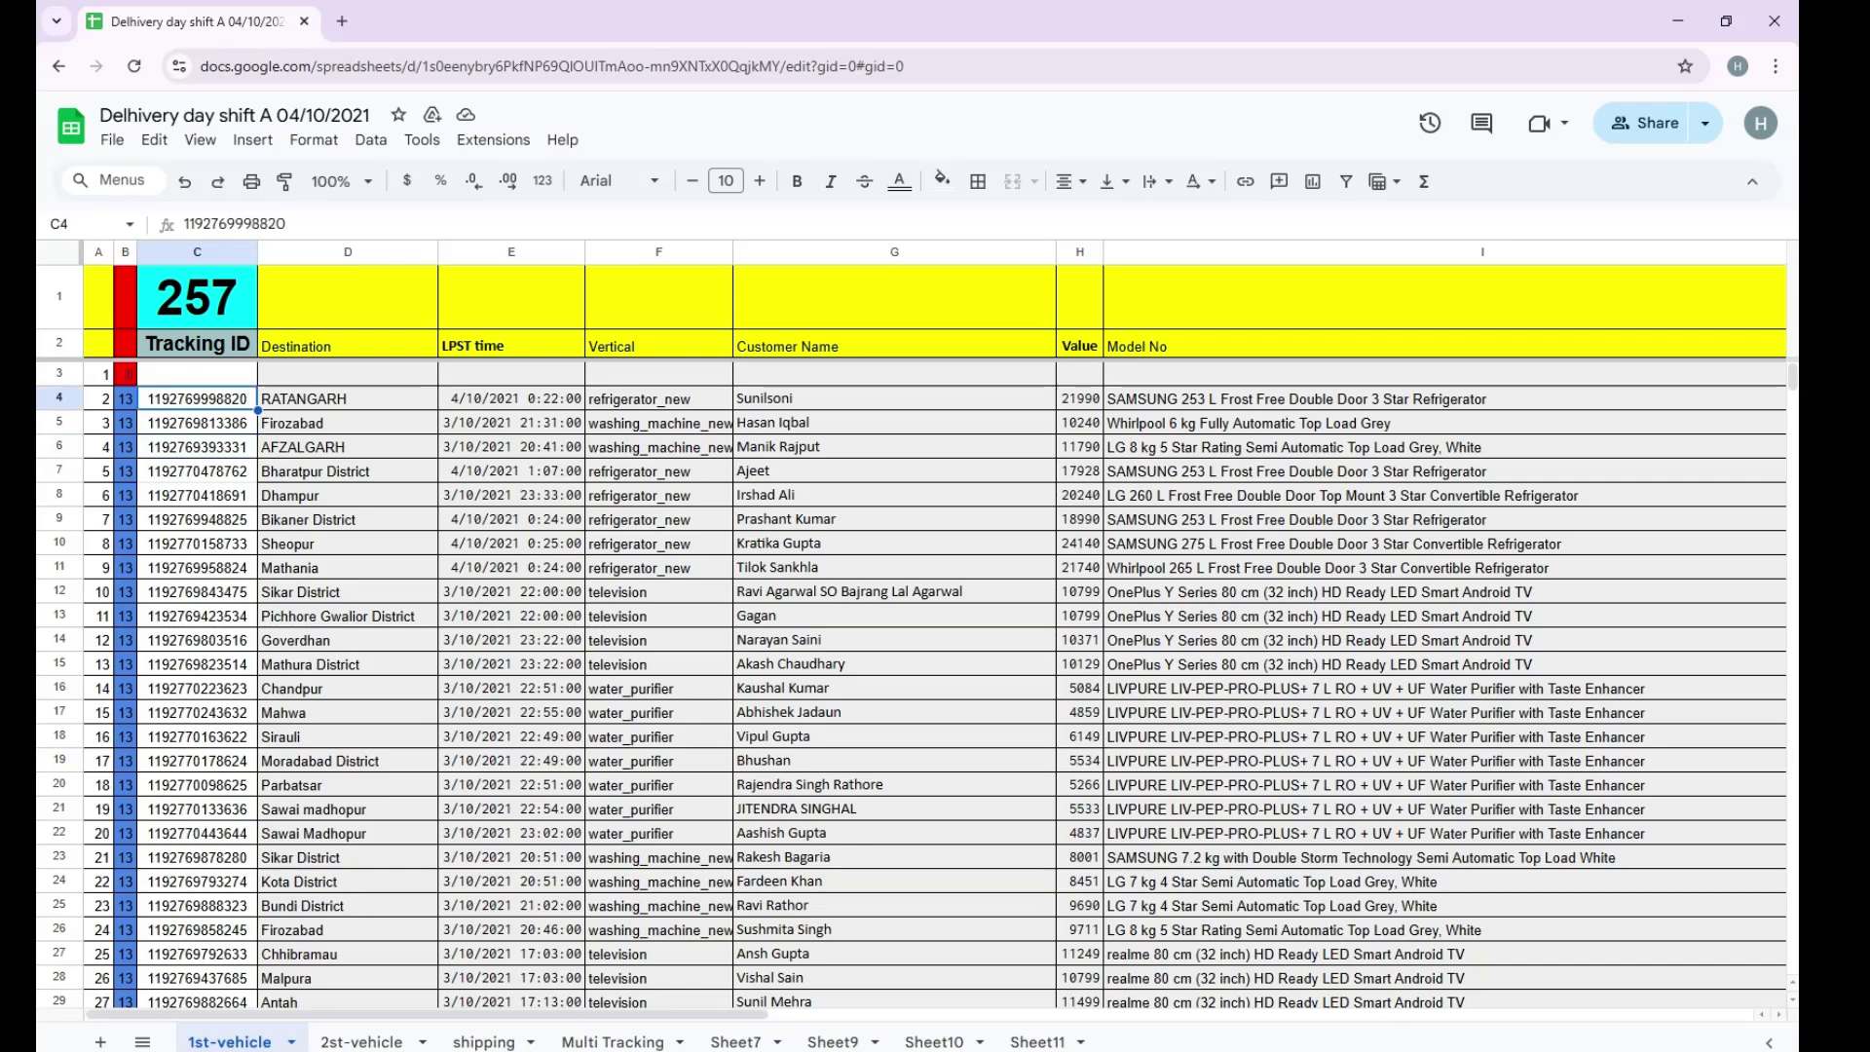
{"action": "key", "text": "ctrl+shift+Down"}
{"action": "key", "text": "Delete"}
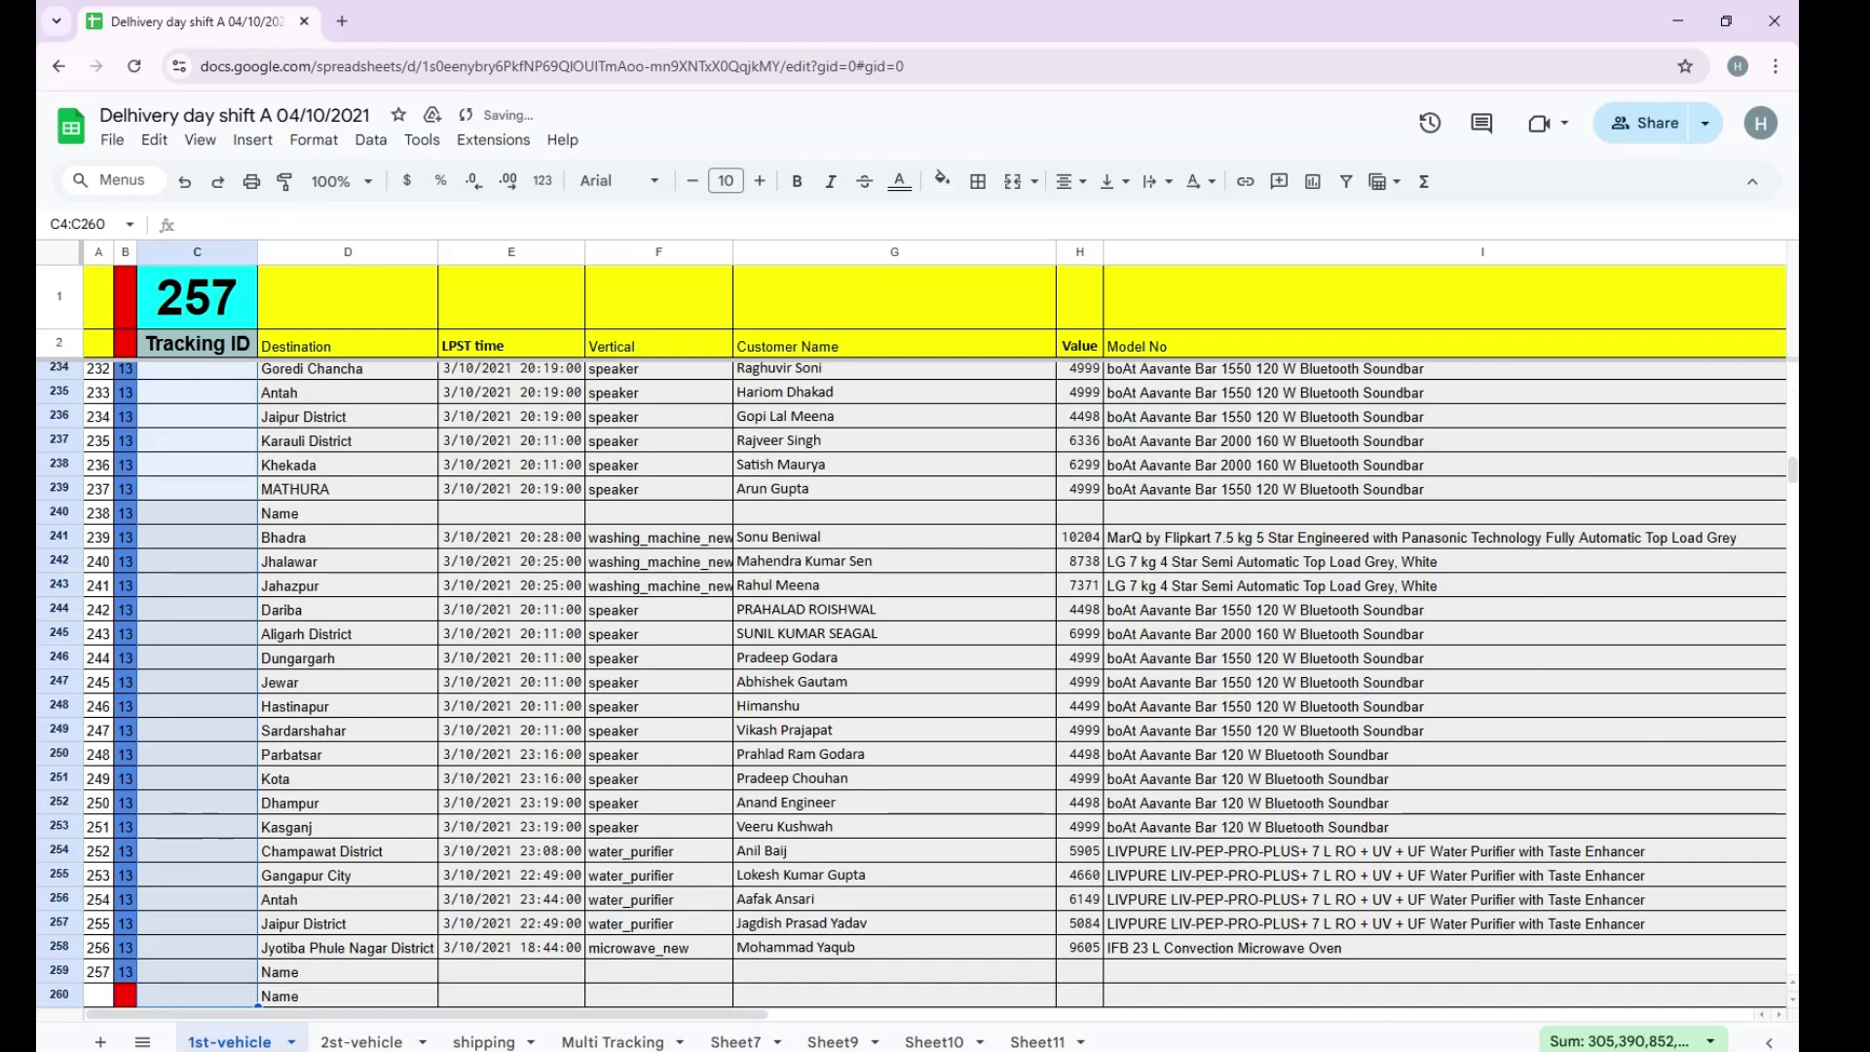
{"action": "key", "text": "ctrl+Up"}
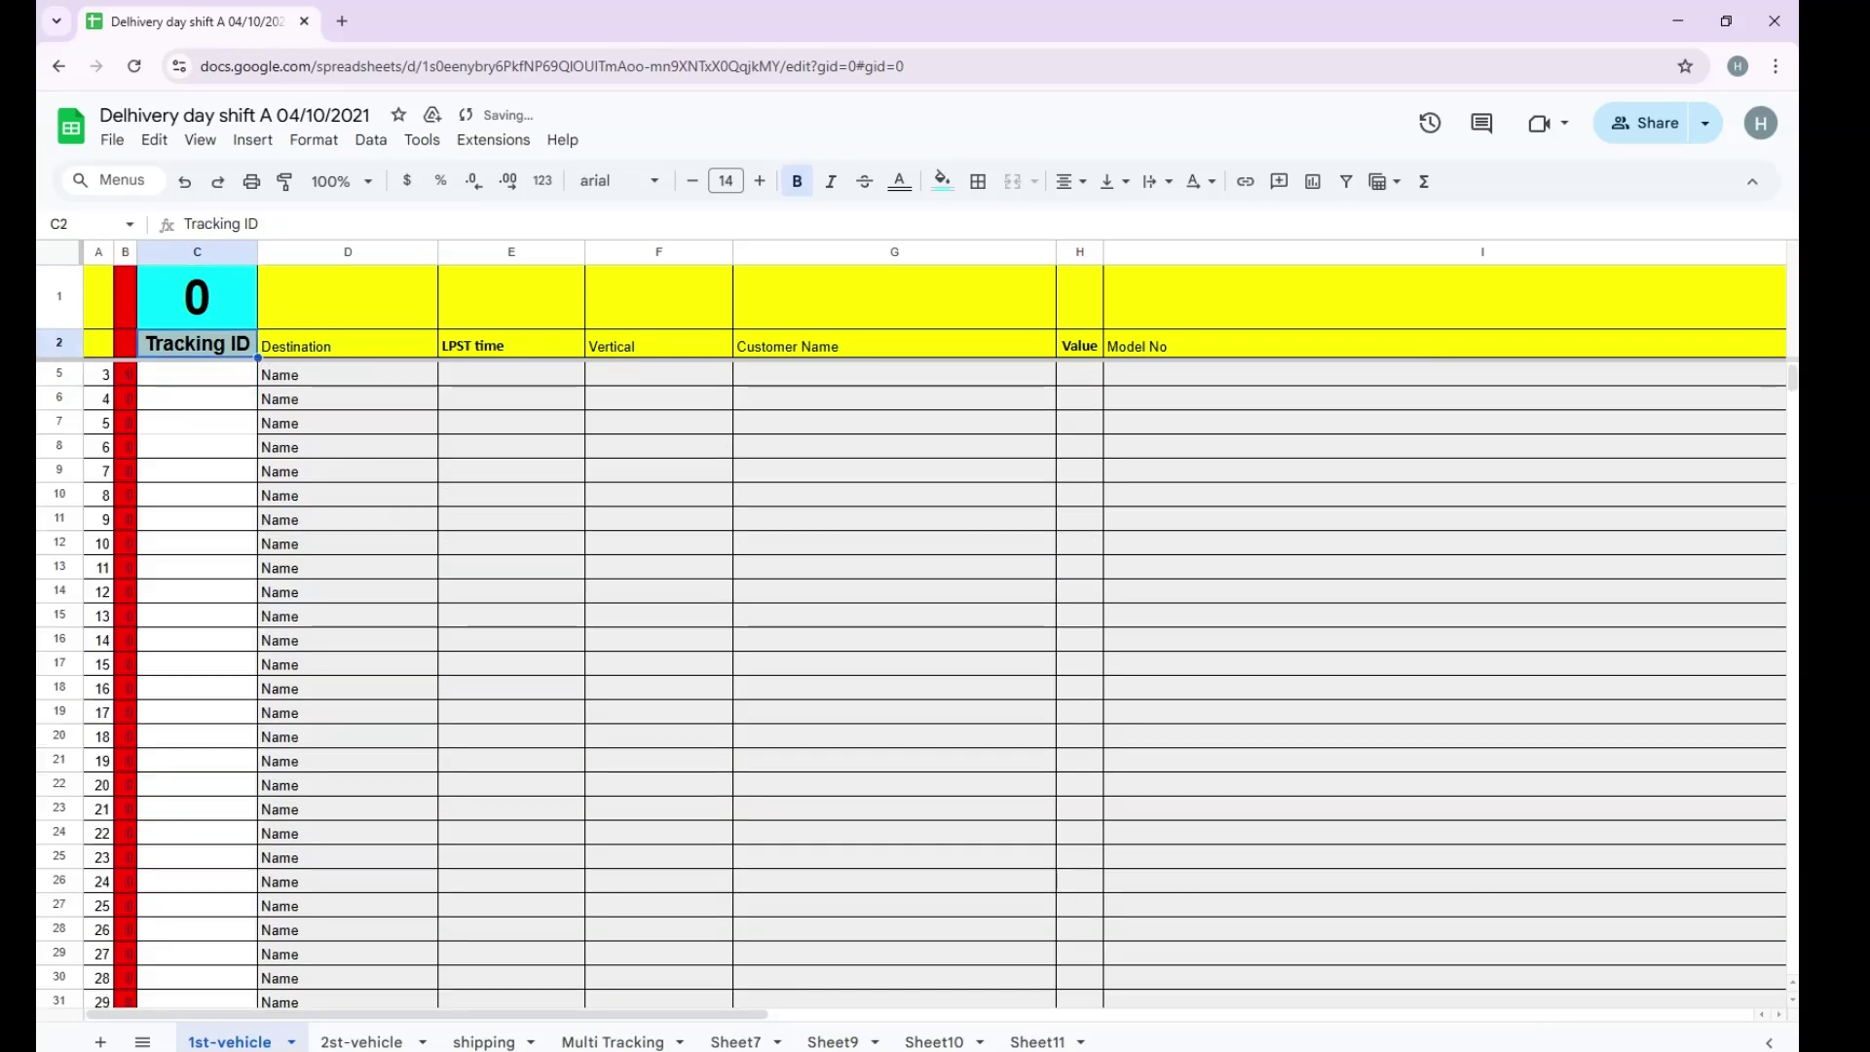
Clear the lookup formulas in the Destination column from D4 downward.
{"action": "key", "text": "Down"}
{"action": "key", "text": "Down"}
{"action": "key", "text": "Up"}
{"action": "key", "text": "Up"}
{"action": "key", "text": "Down"}
{"action": "key", "text": "Right"}
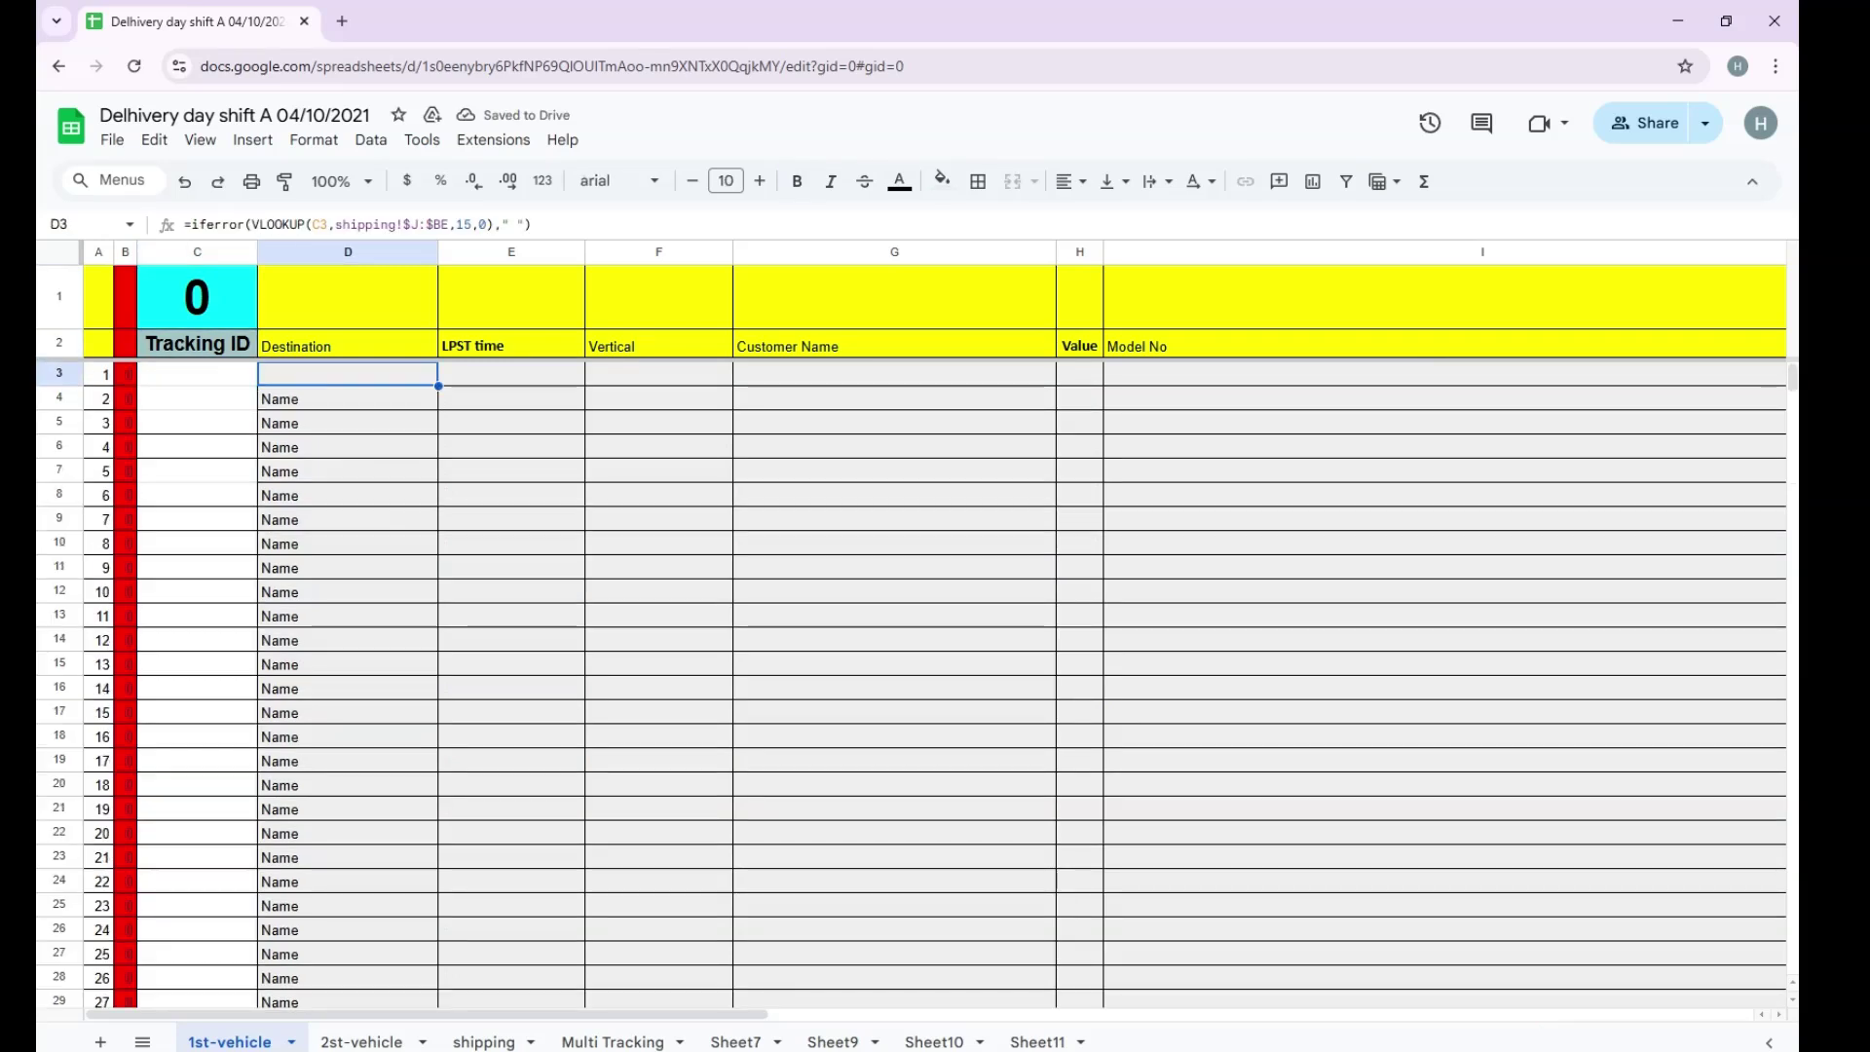
{"action": "key", "text": "Down"}
{"action": "key", "text": "ctrl+shift+Down"}
{"action": "key", "text": "Delete"}
{"action": "key", "text": "ctrl+Up"}
Enter a COUNT function in C5 that counts the numeric values in C3:C4.
{"action": "key", "text": "Down"}
{"action": "key", "text": "Down"}
{"action": "key", "text": "Left"}
{"action": "key", "text": "Down"}
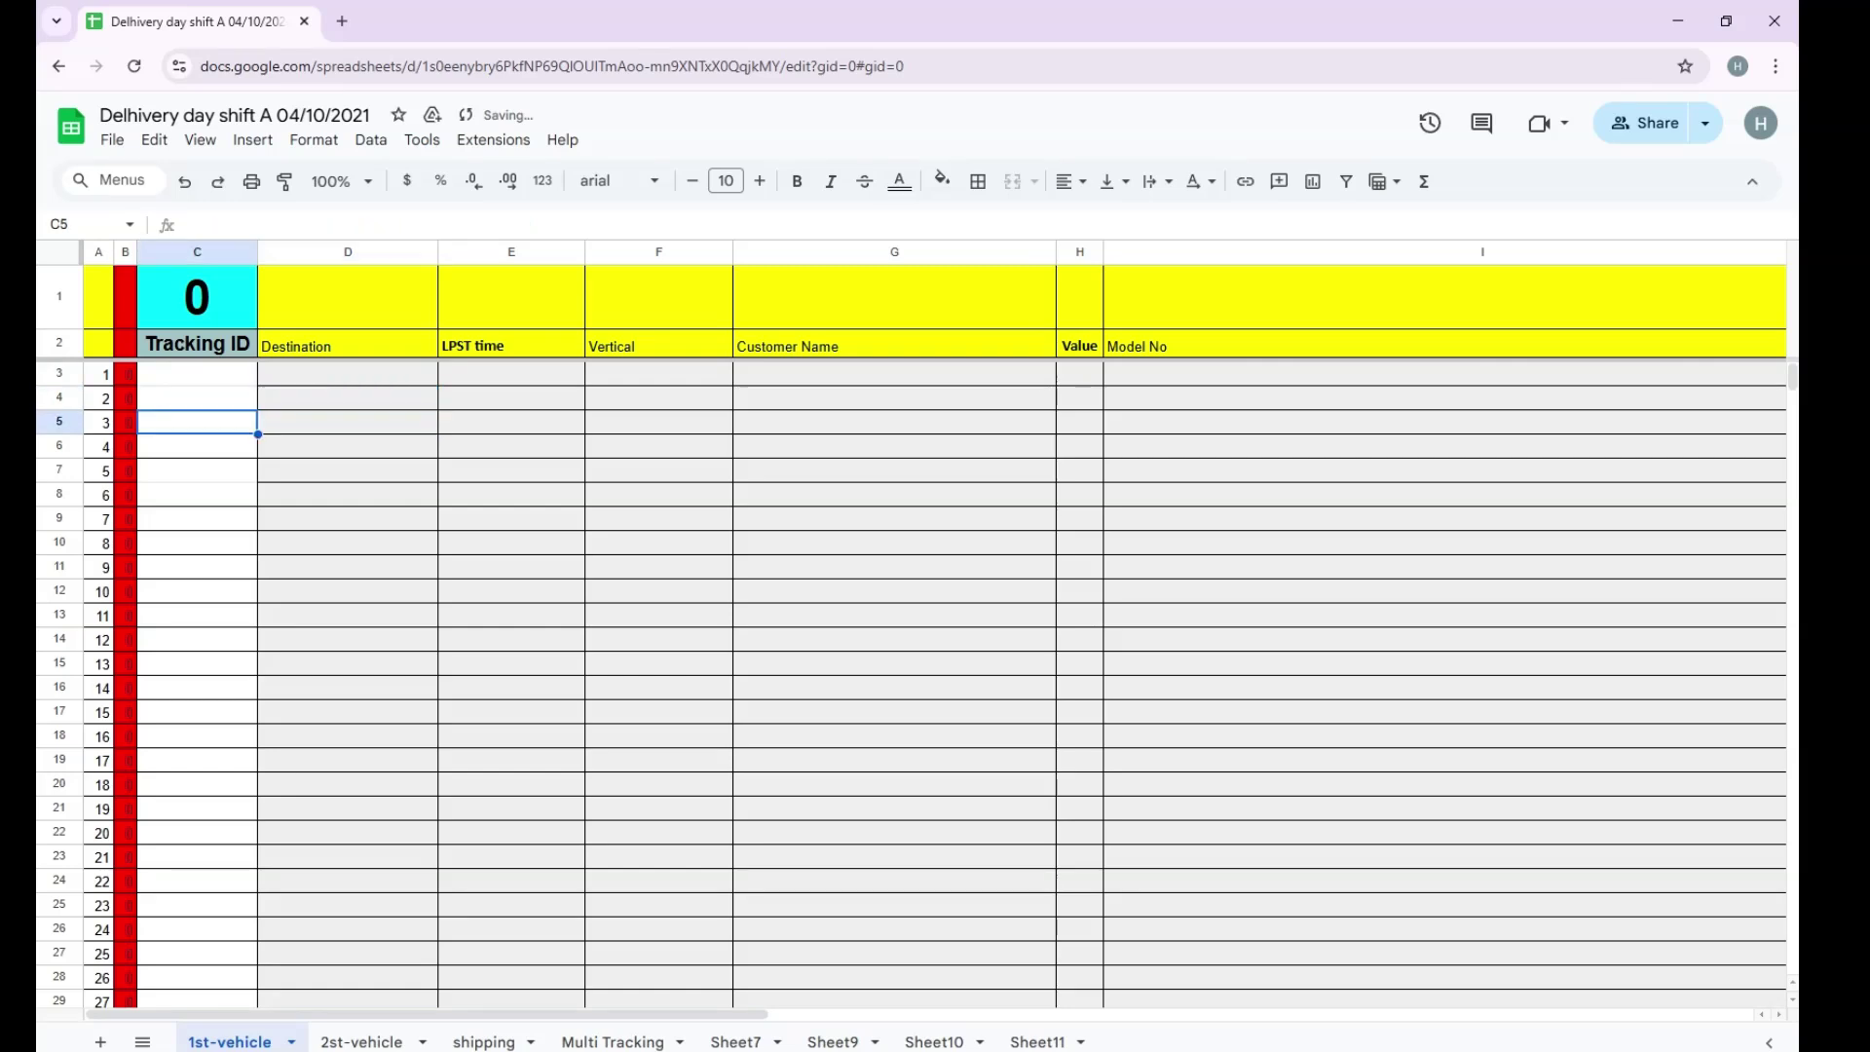
{"action": "type", "text": "=Count"}
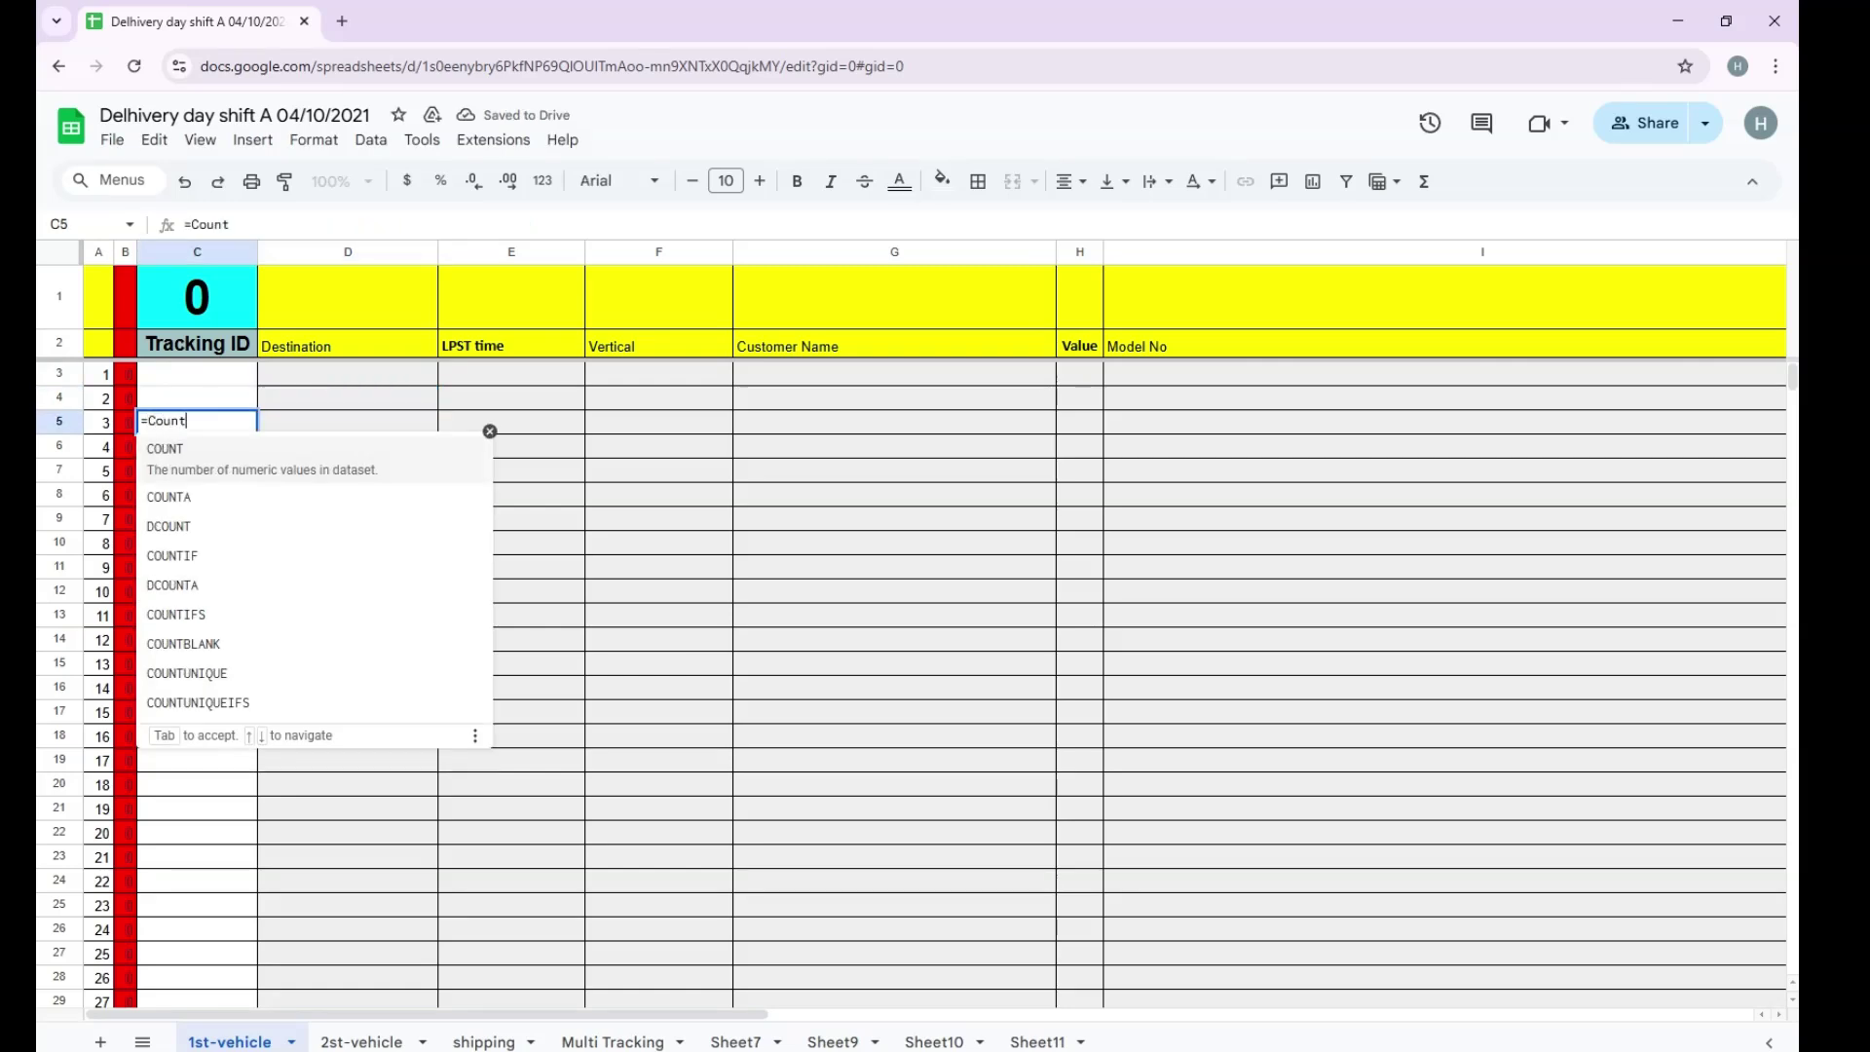
{"action": "key", "text": "Down"}
{"action": "key", "text": "Down"}
{"action": "key", "text": "Up"}
{"action": "key", "text": "Up"}
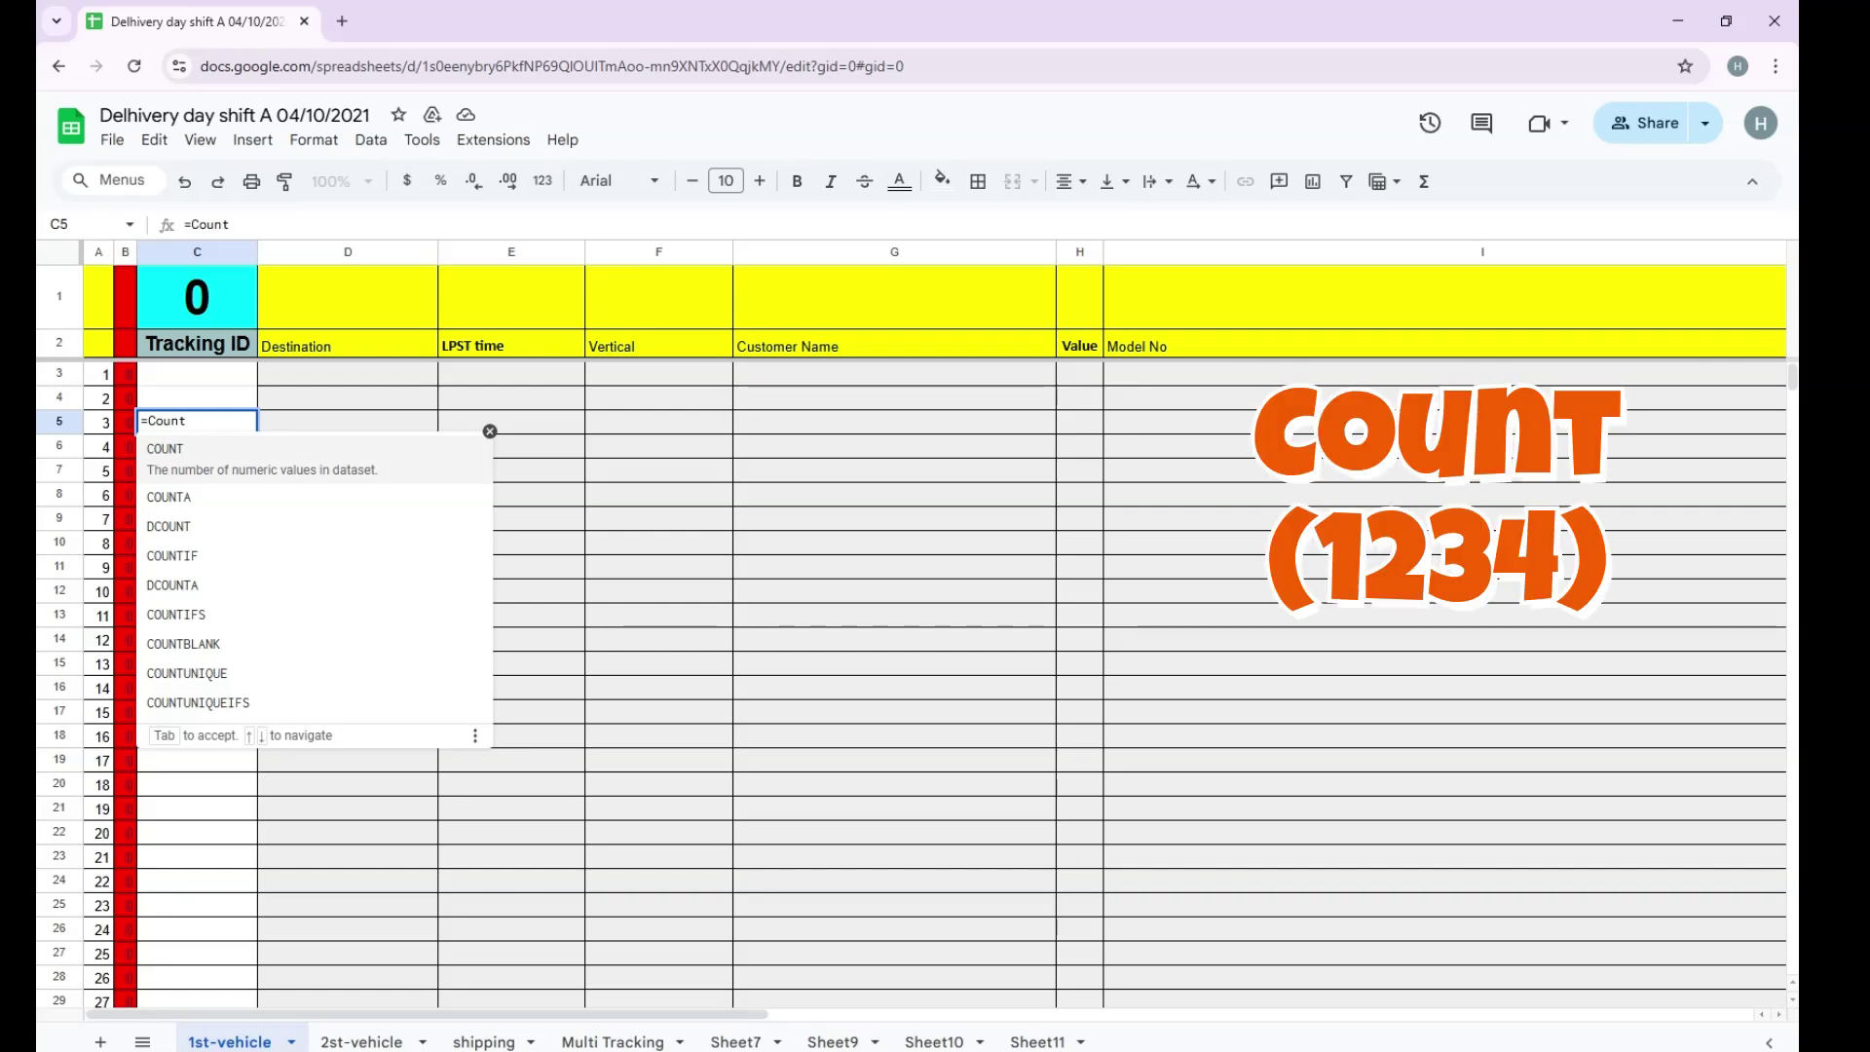
{"action": "key", "text": "Down"}
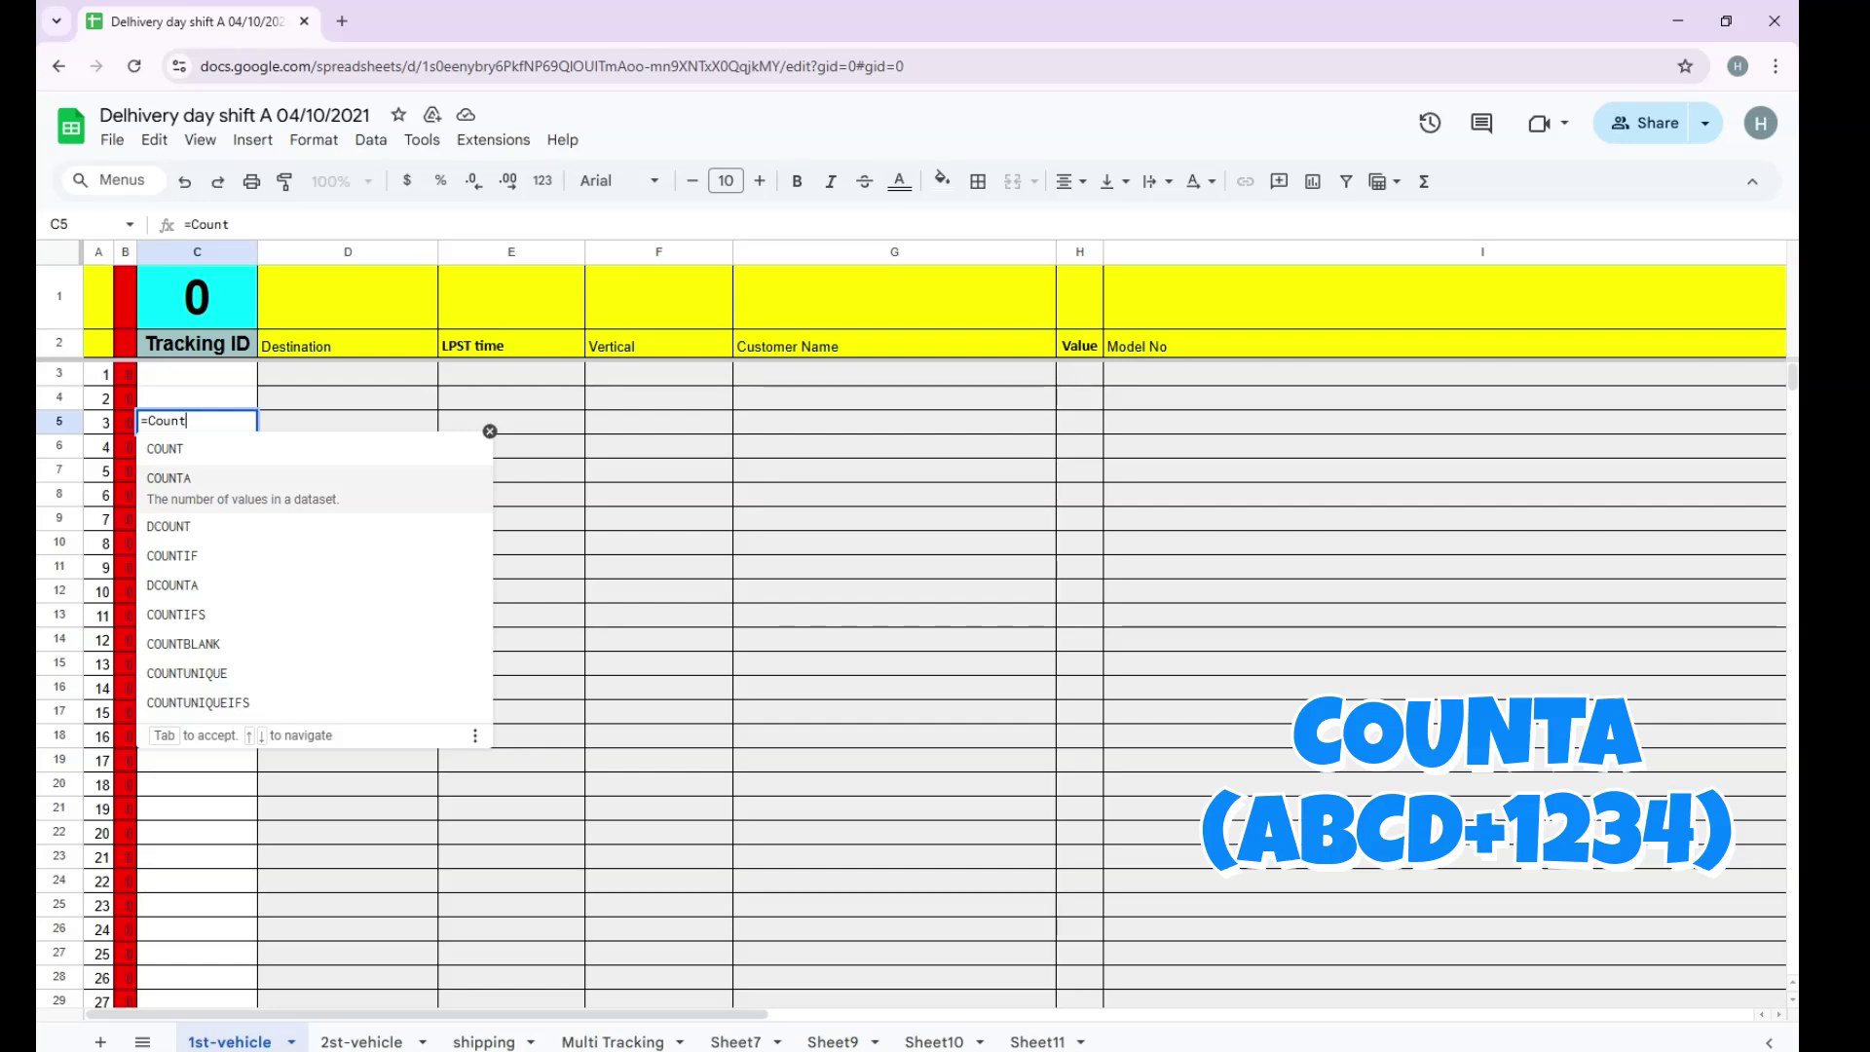
{"action": "key", "text": "Up"}
{"action": "key", "text": "Tab"}
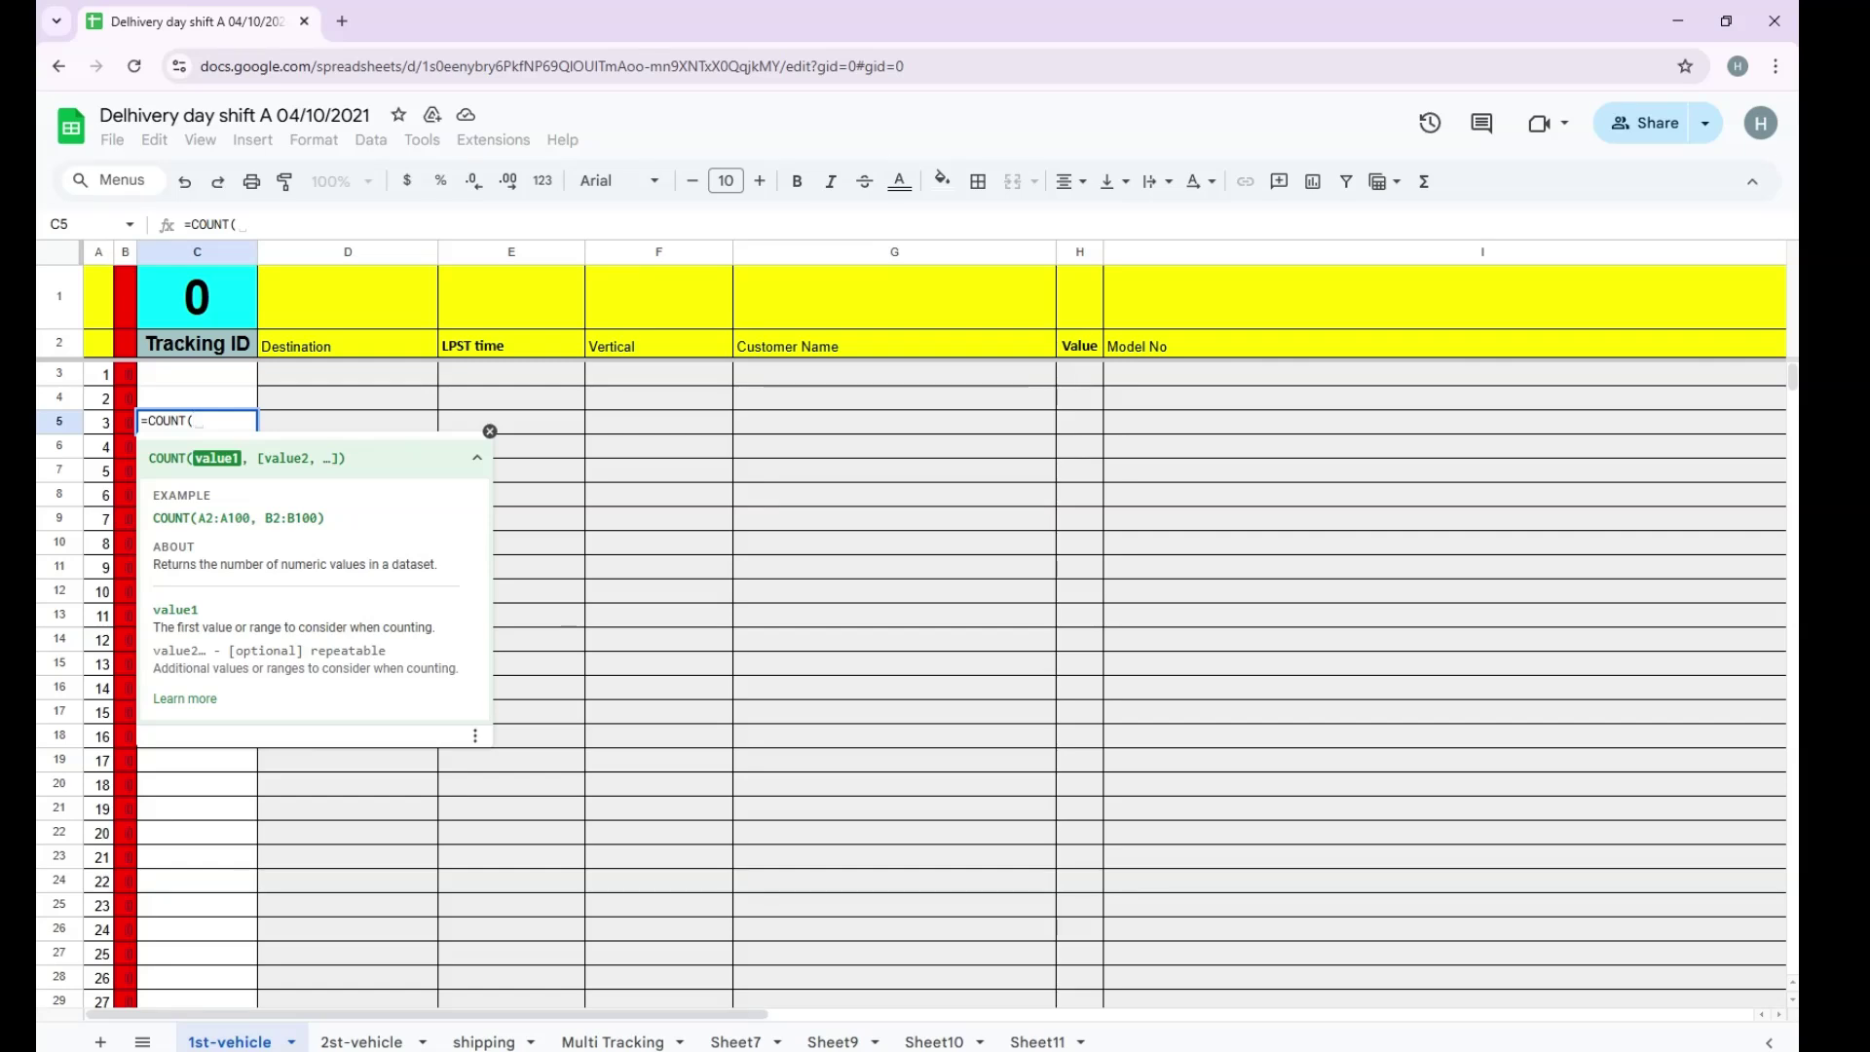
{"action": "left_click_drag", "start_coordinate": [195, 373], "coordinate": [137, 407]}
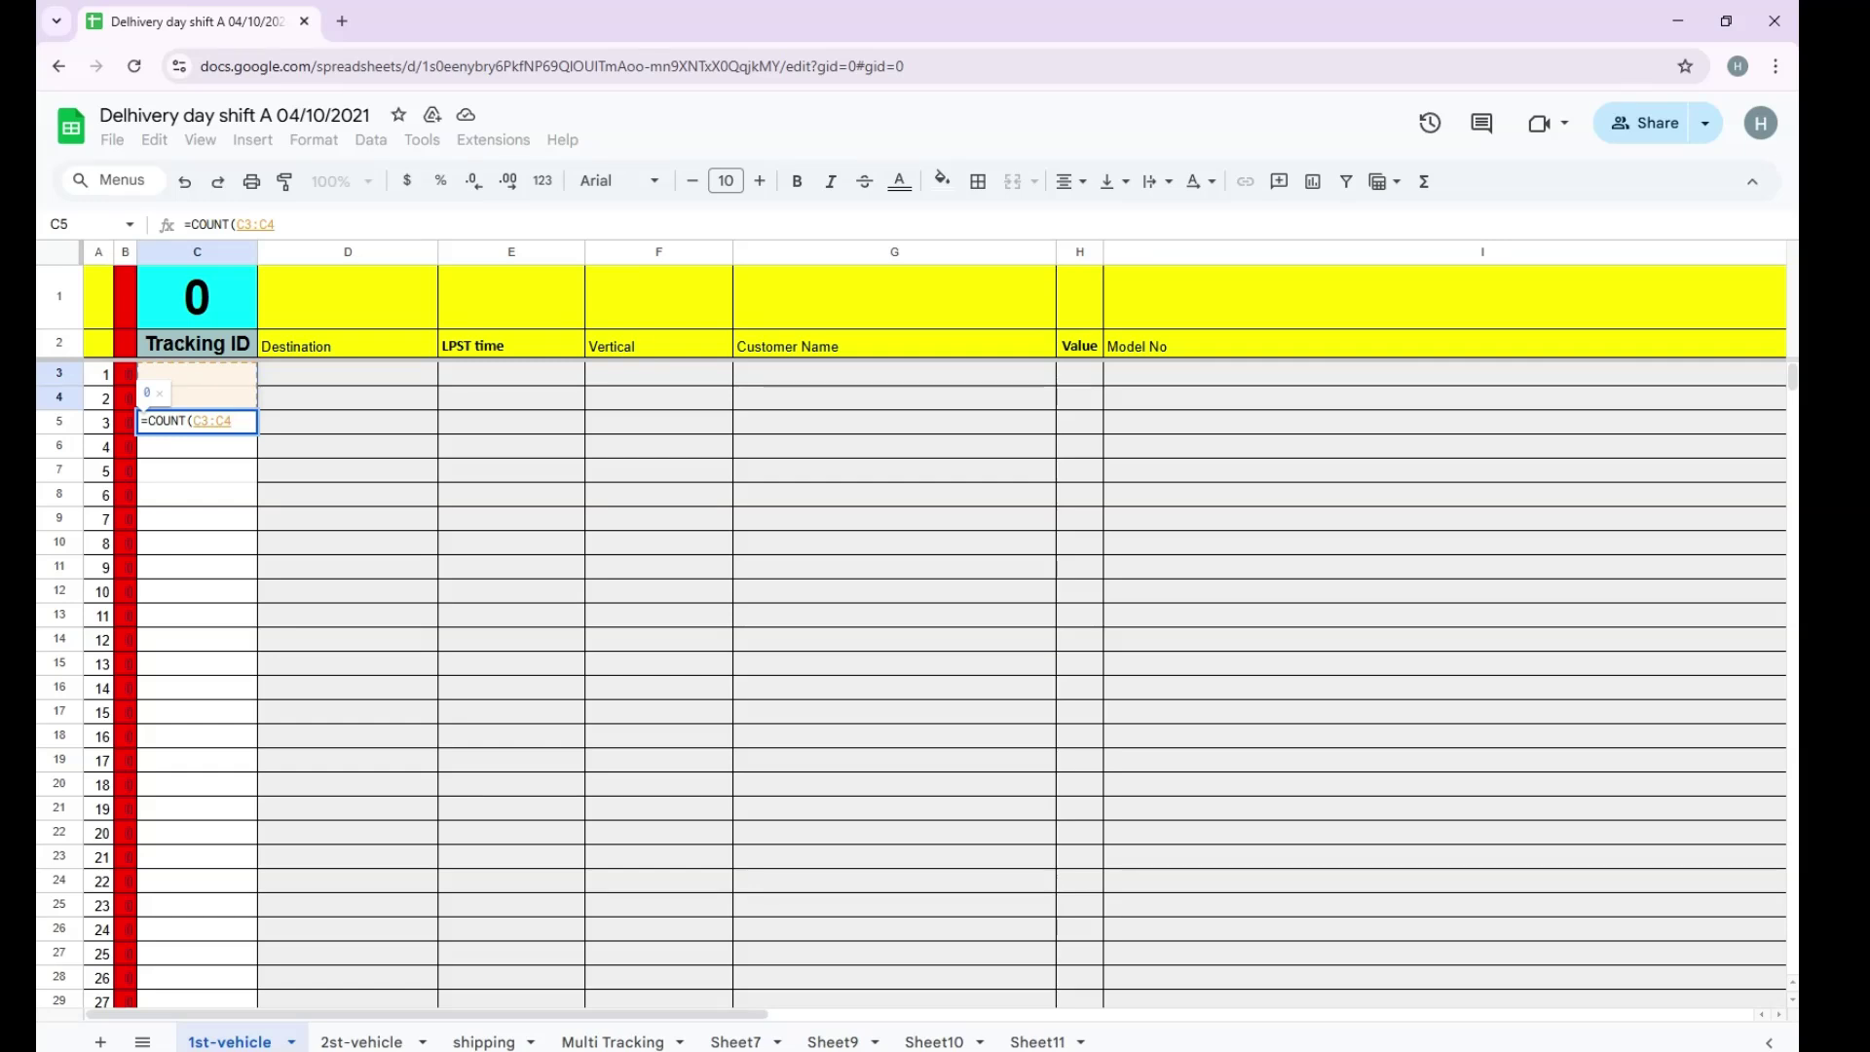
{"action": "key", "text": "Return"}
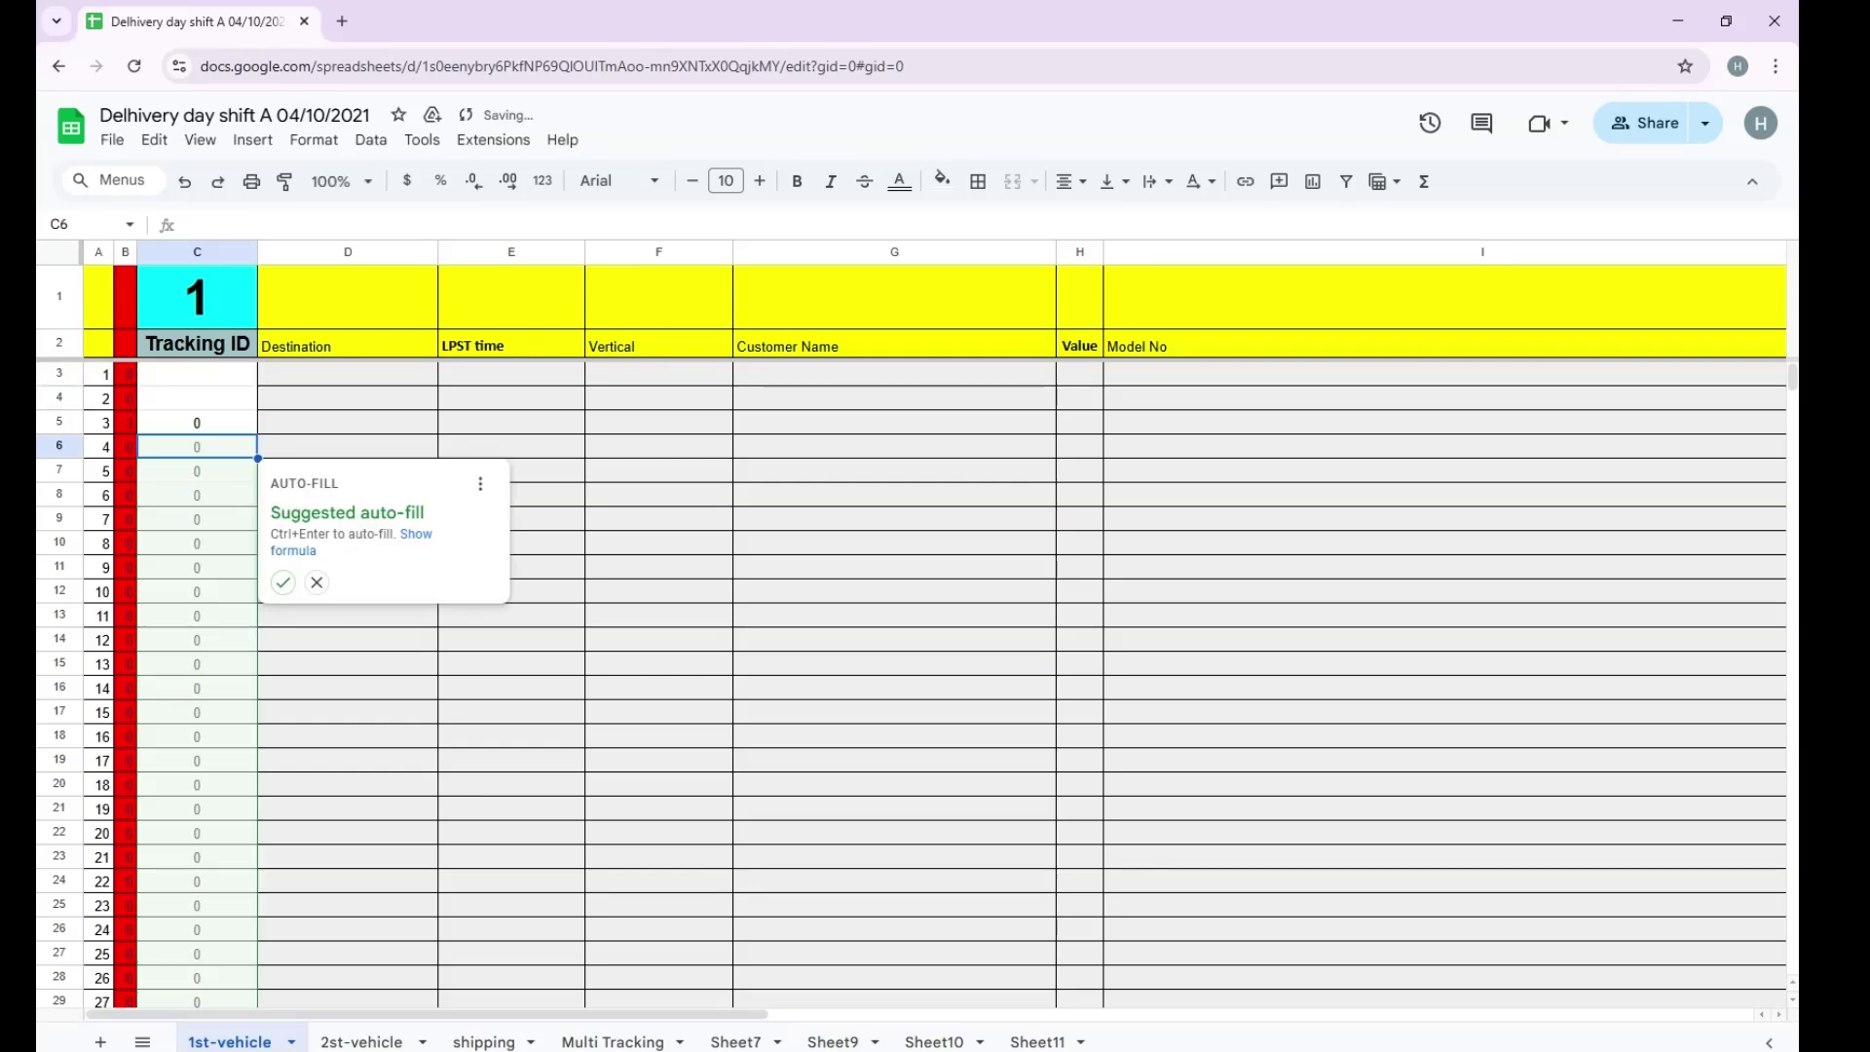
{"action": "left_click", "coordinate": [284, 583]}
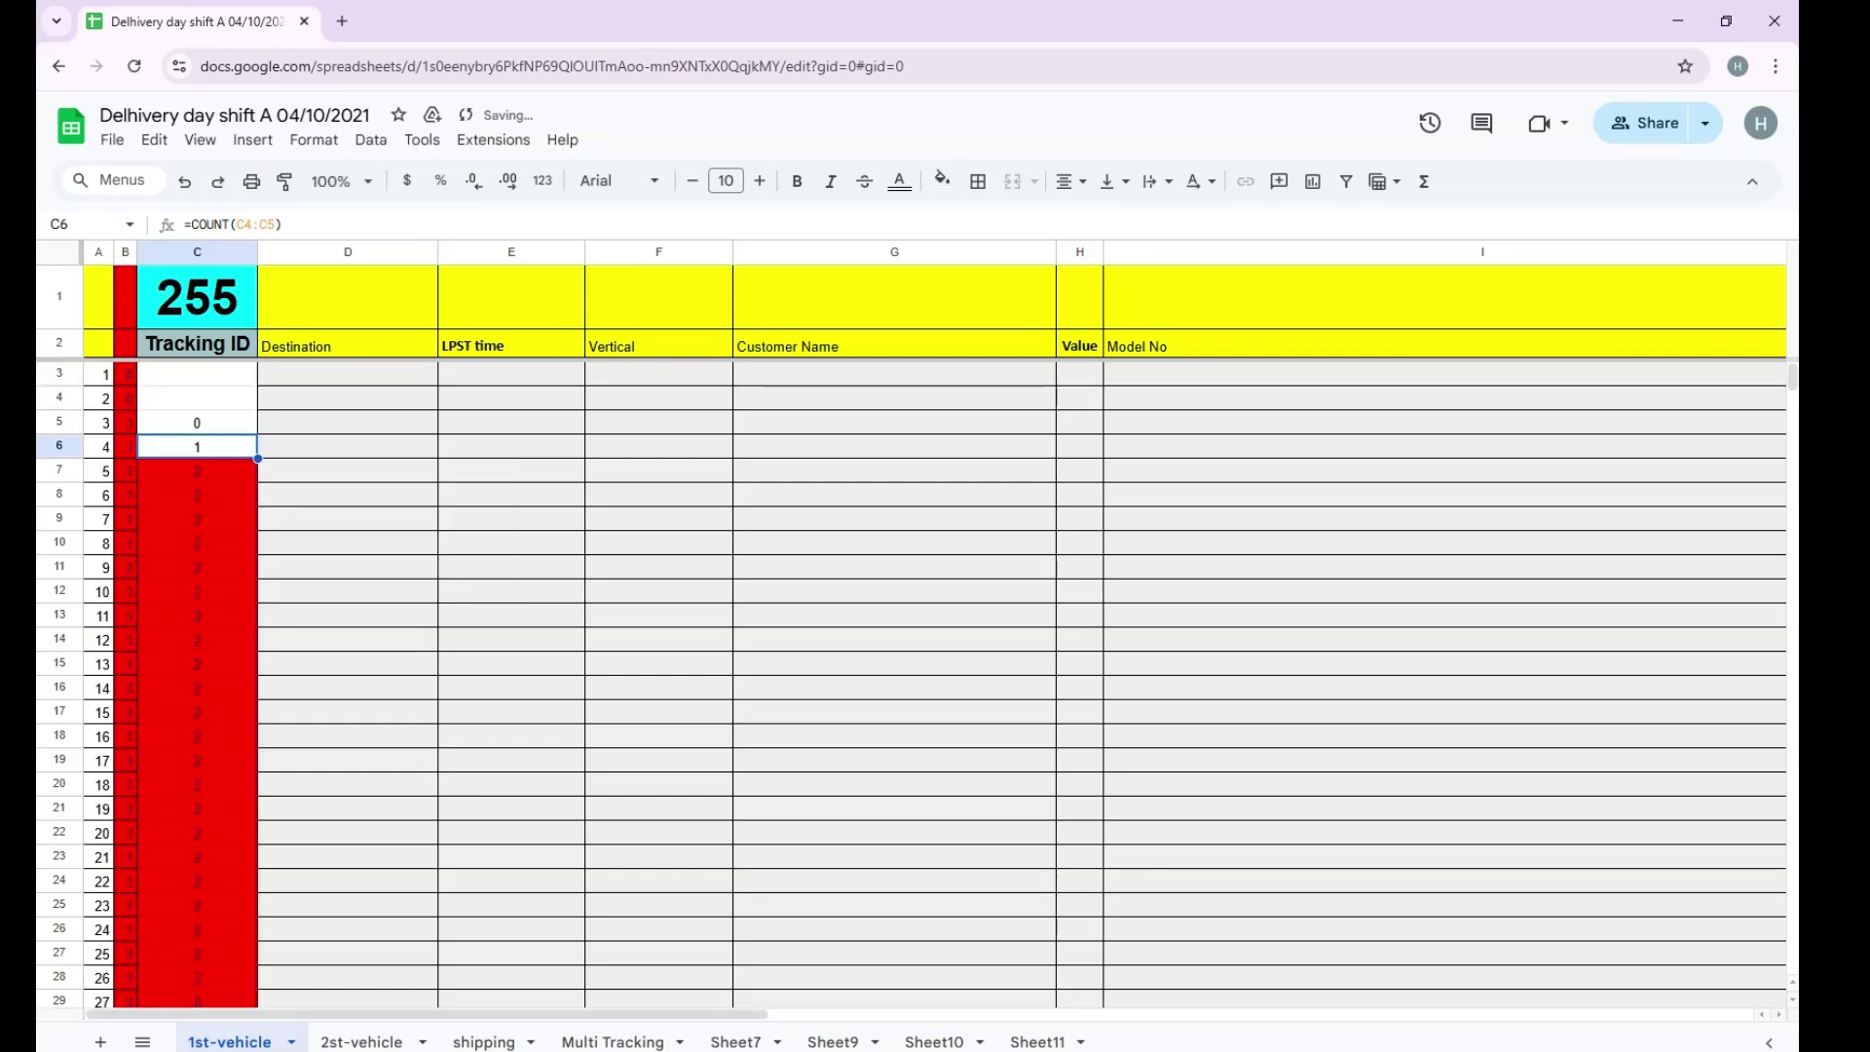
{"action": "left_click", "coordinate": [197, 374]}
{"action": "key", "text": "shift+Down"}
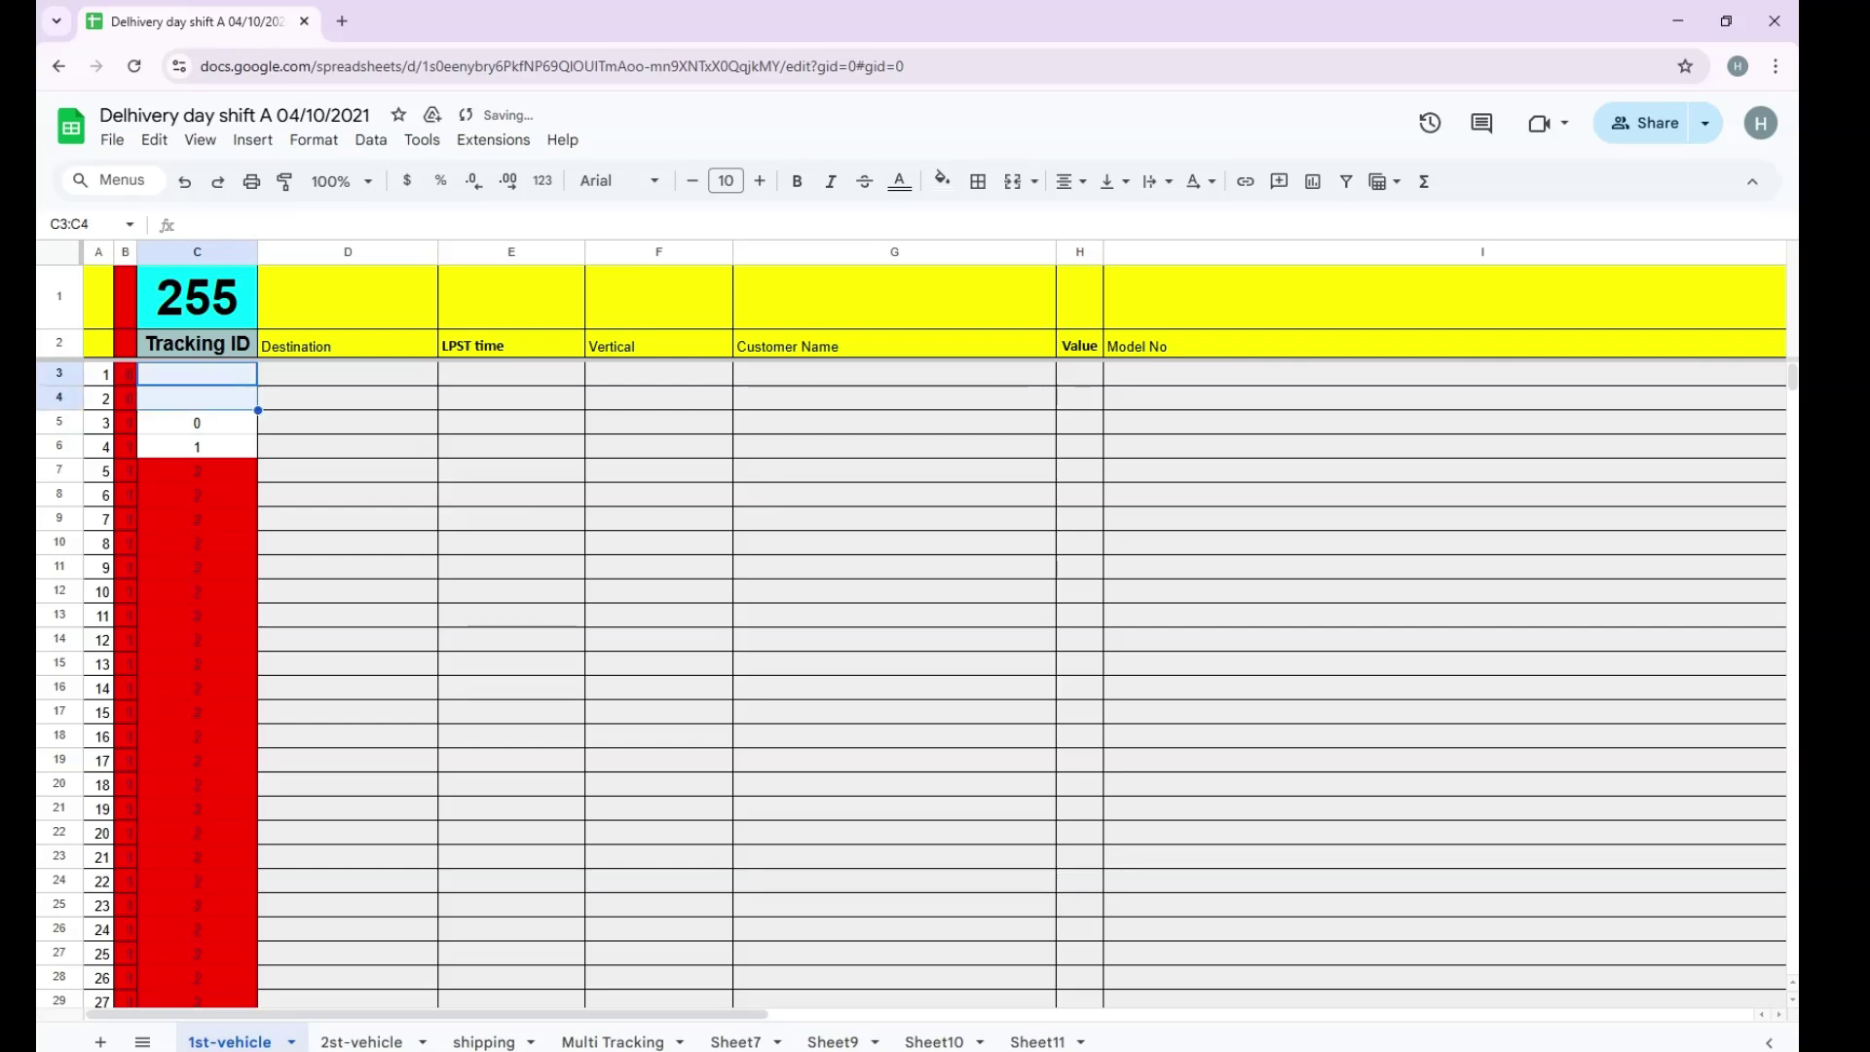
{"action": "key", "text": "shift+Up"}
{"action": "left_click", "coordinate": [197, 446]}
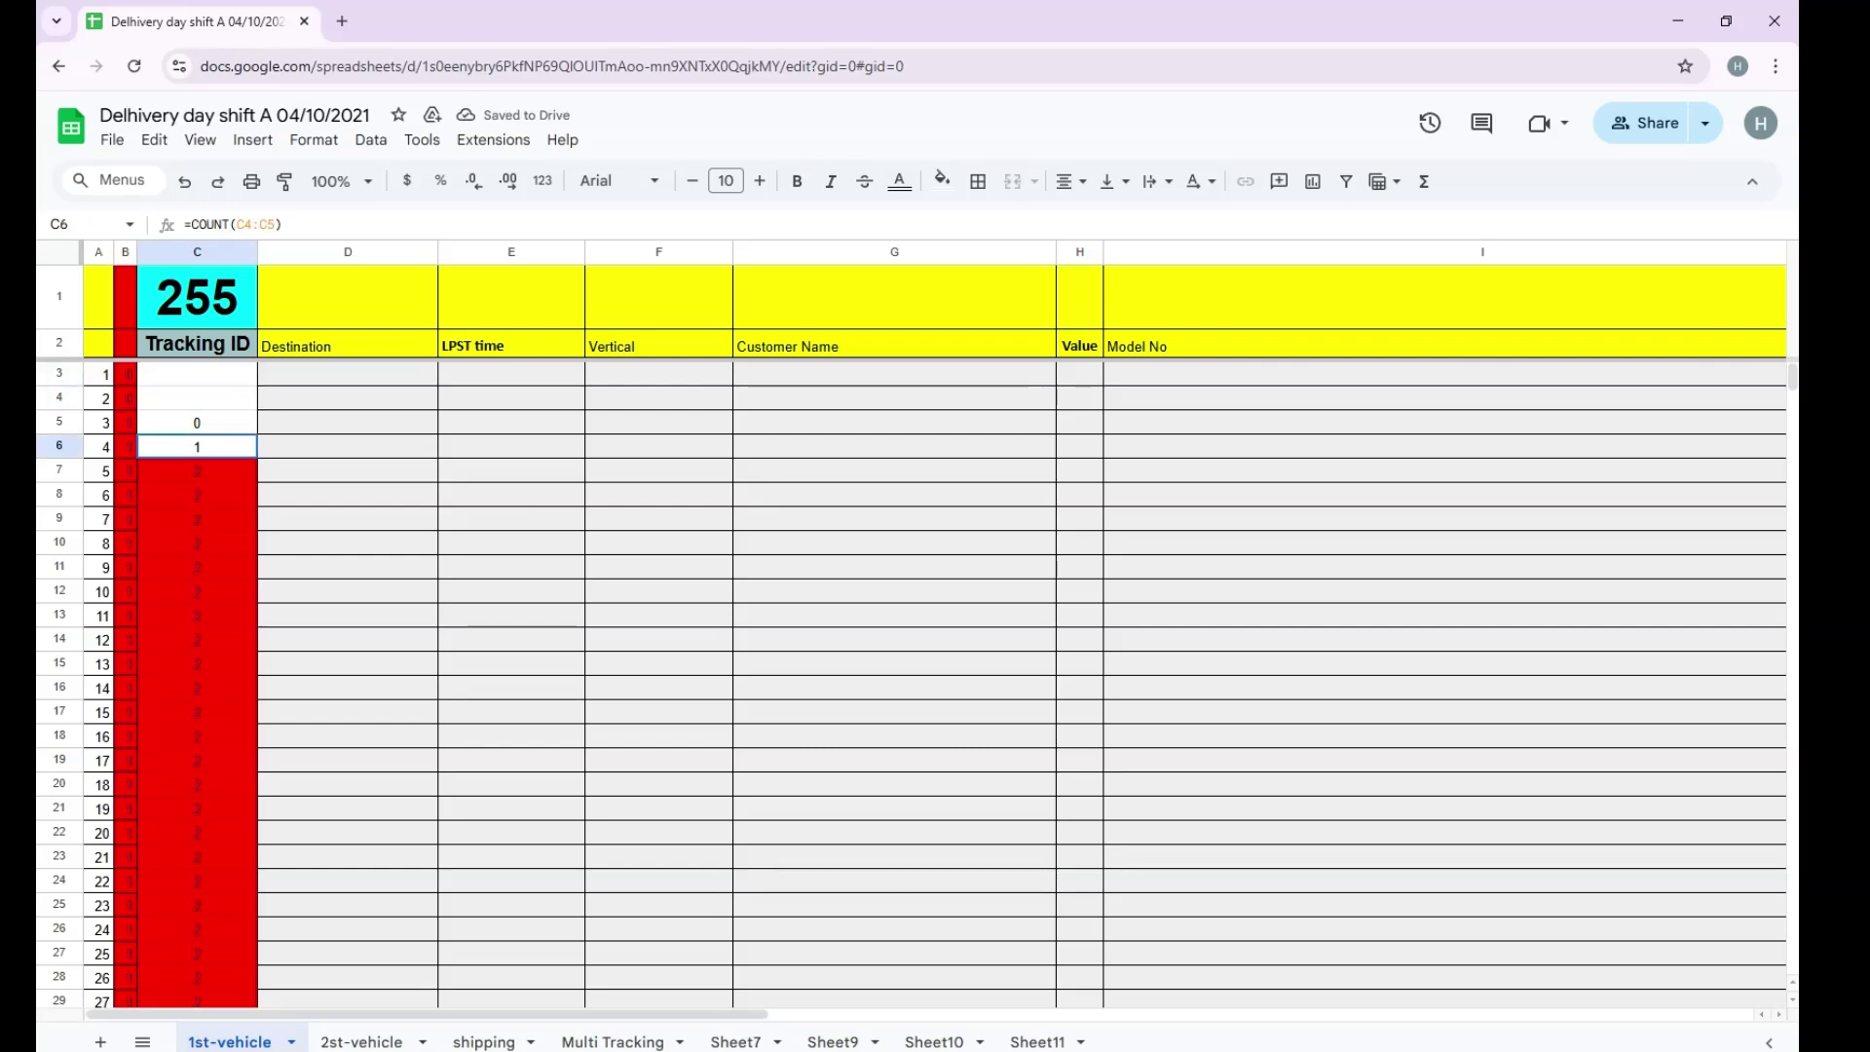
{"action": "key", "text": "ctrl+shift+Down"}
{"action": "key", "text": "Delete"}
{"action": "key", "text": "ctrl+Up"}
{"action": "key", "text": "ctrl+Up"}
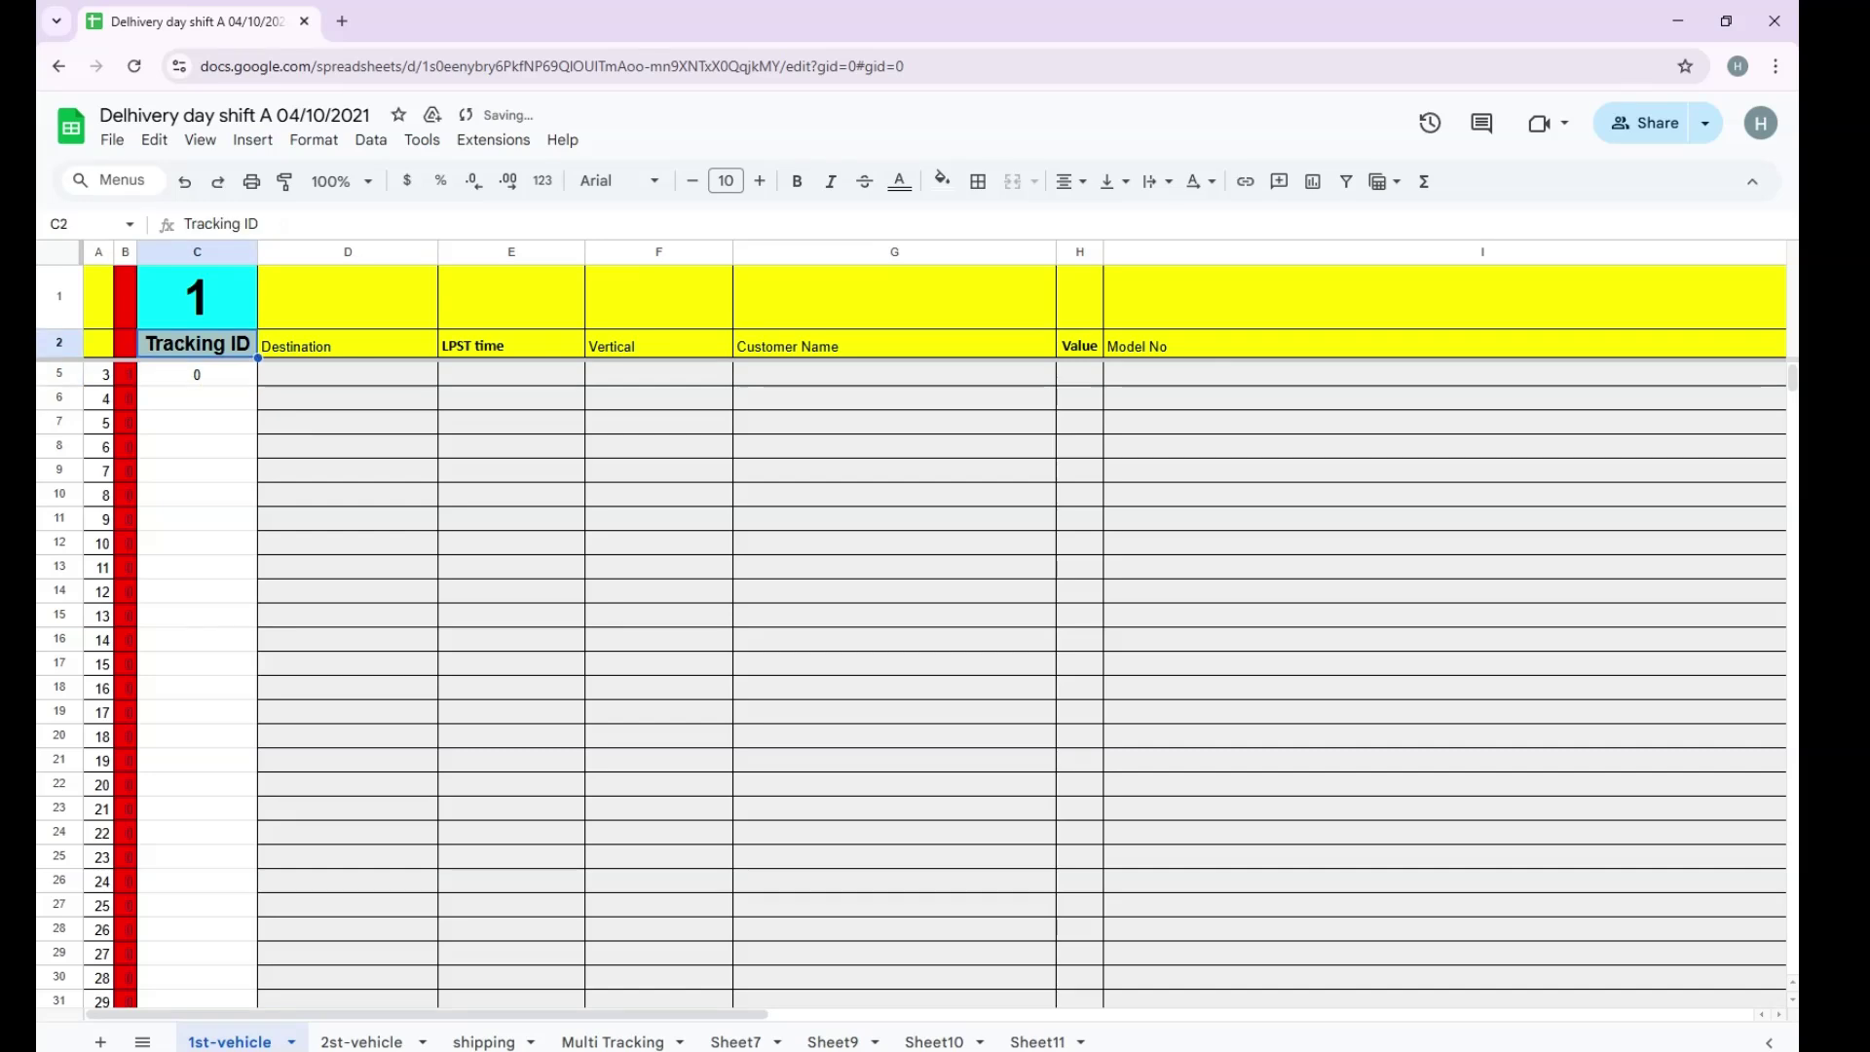
Enter 10 in both C3 and C4 as test numbers for the COUNT formula.
{"action": "key", "text": "Down"}
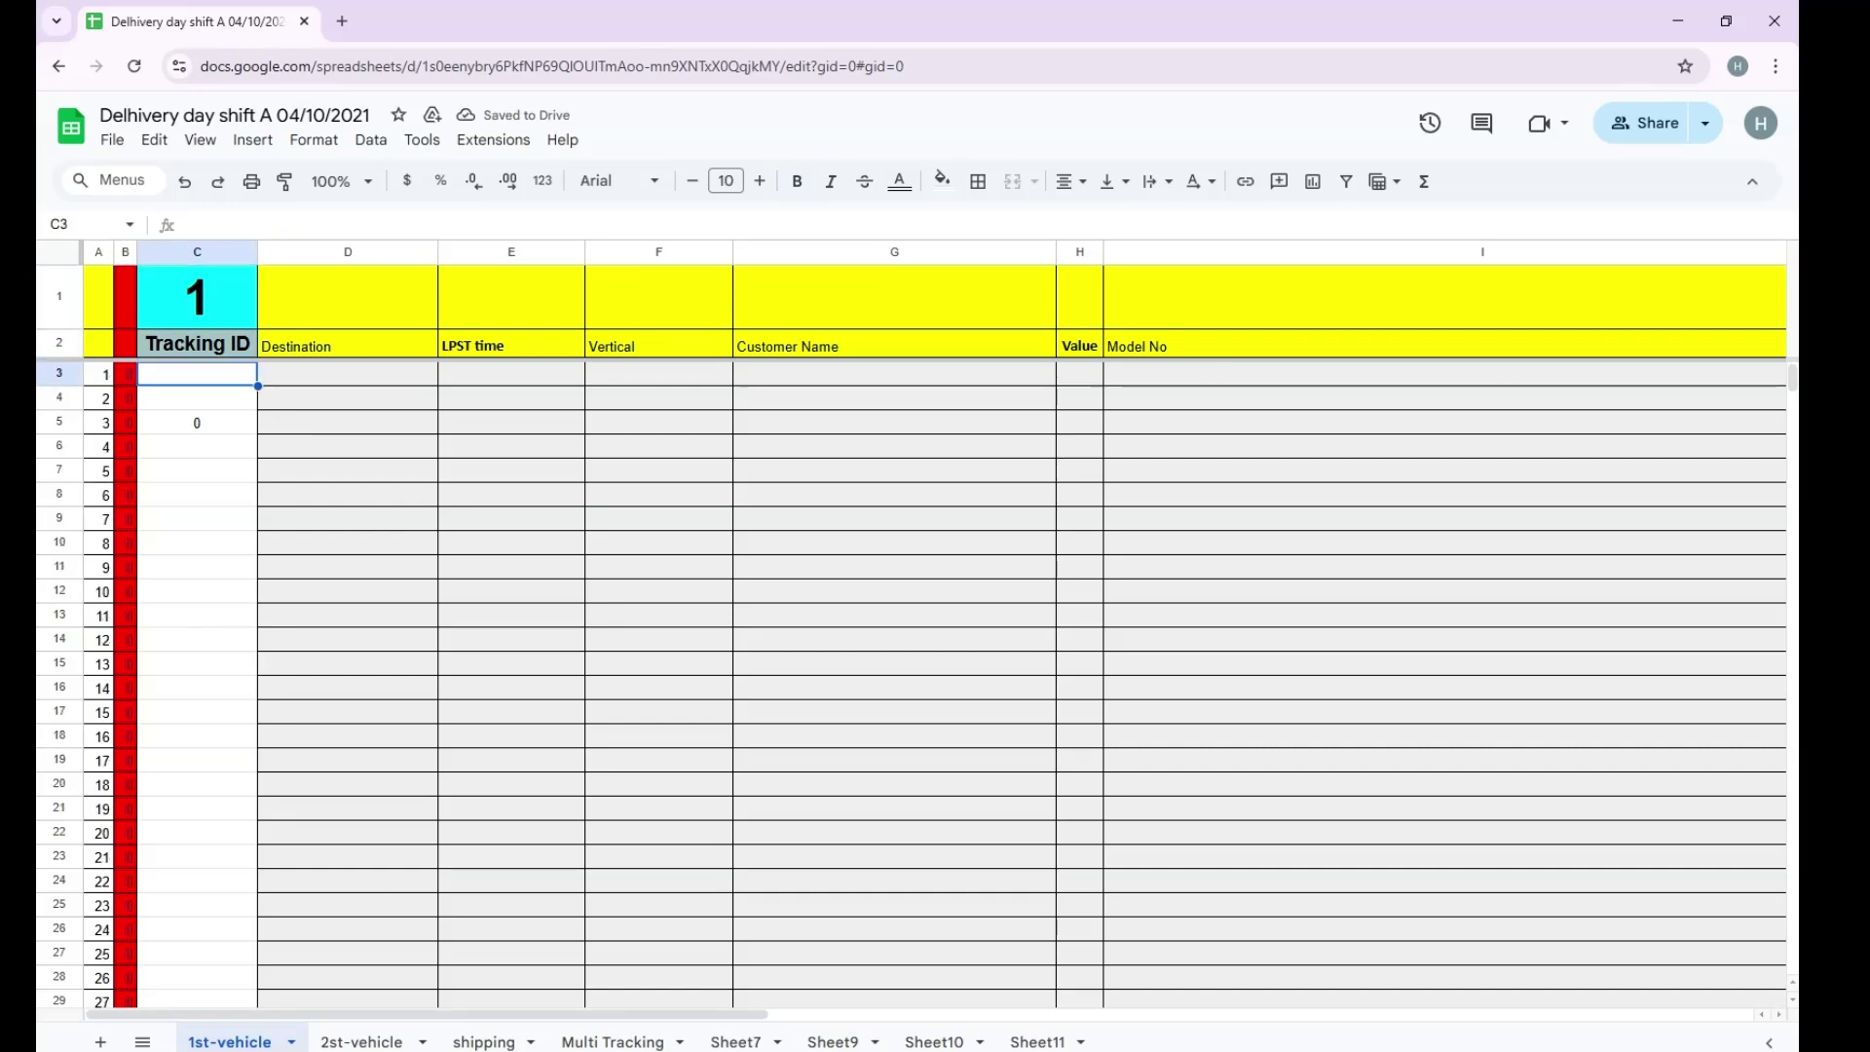
{"action": "type", "text": "0"}
{"action": "key", "text": "Return"}
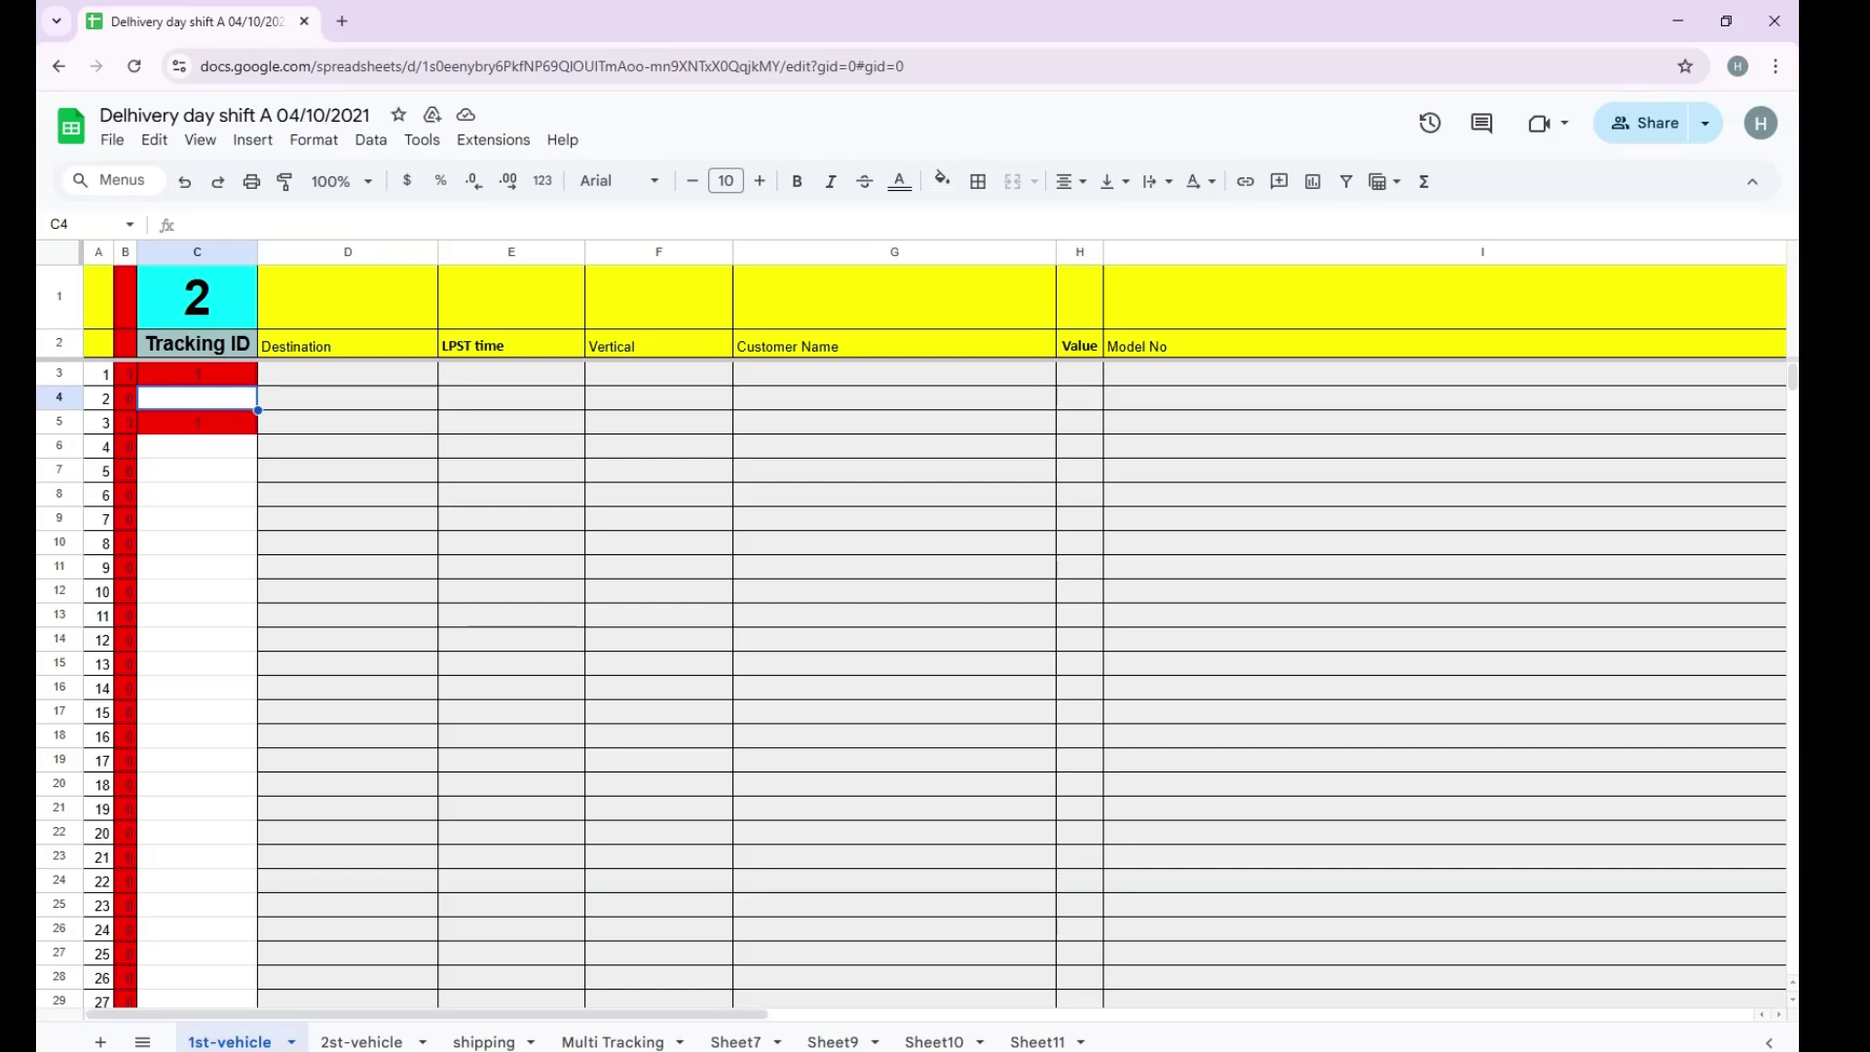
{"action": "key", "text": "Up"}
{"action": "type", "text": "10"}
{"action": "key", "text": "Return"}
{"action": "type", "text": "10"}
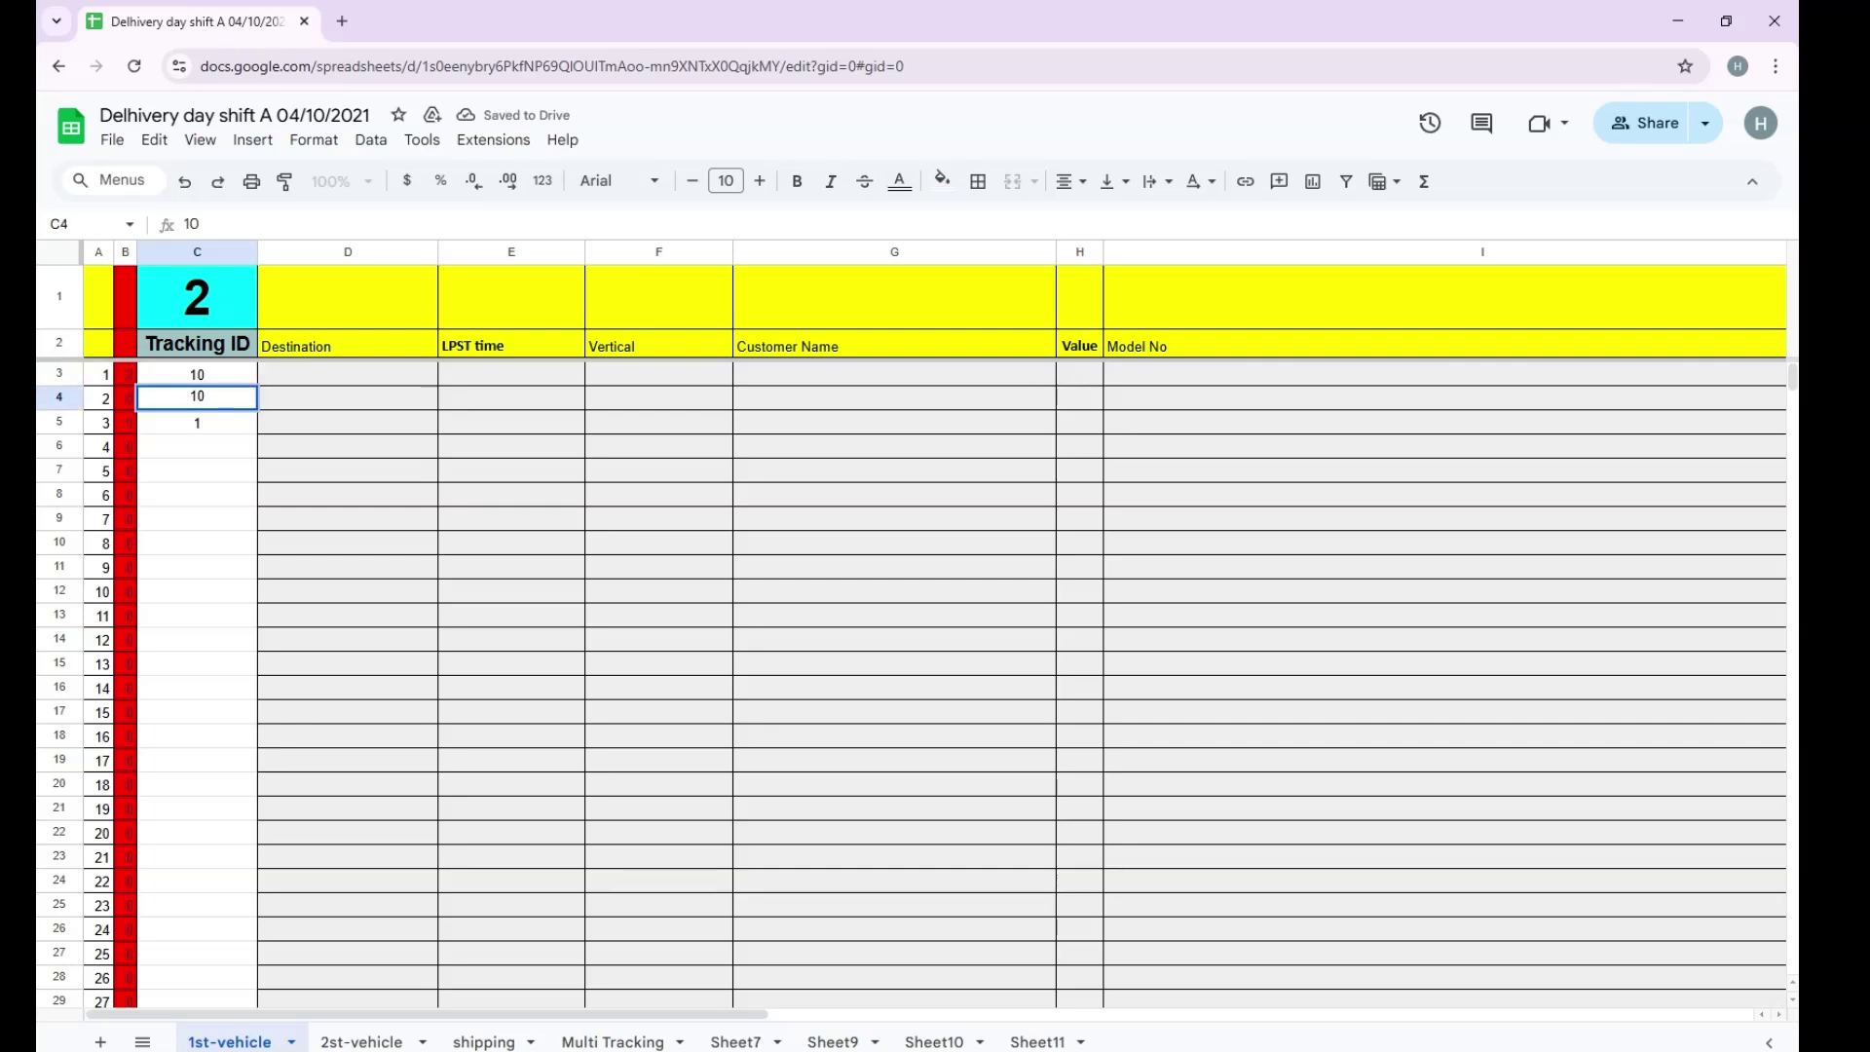
{"action": "key", "text": "Return"}
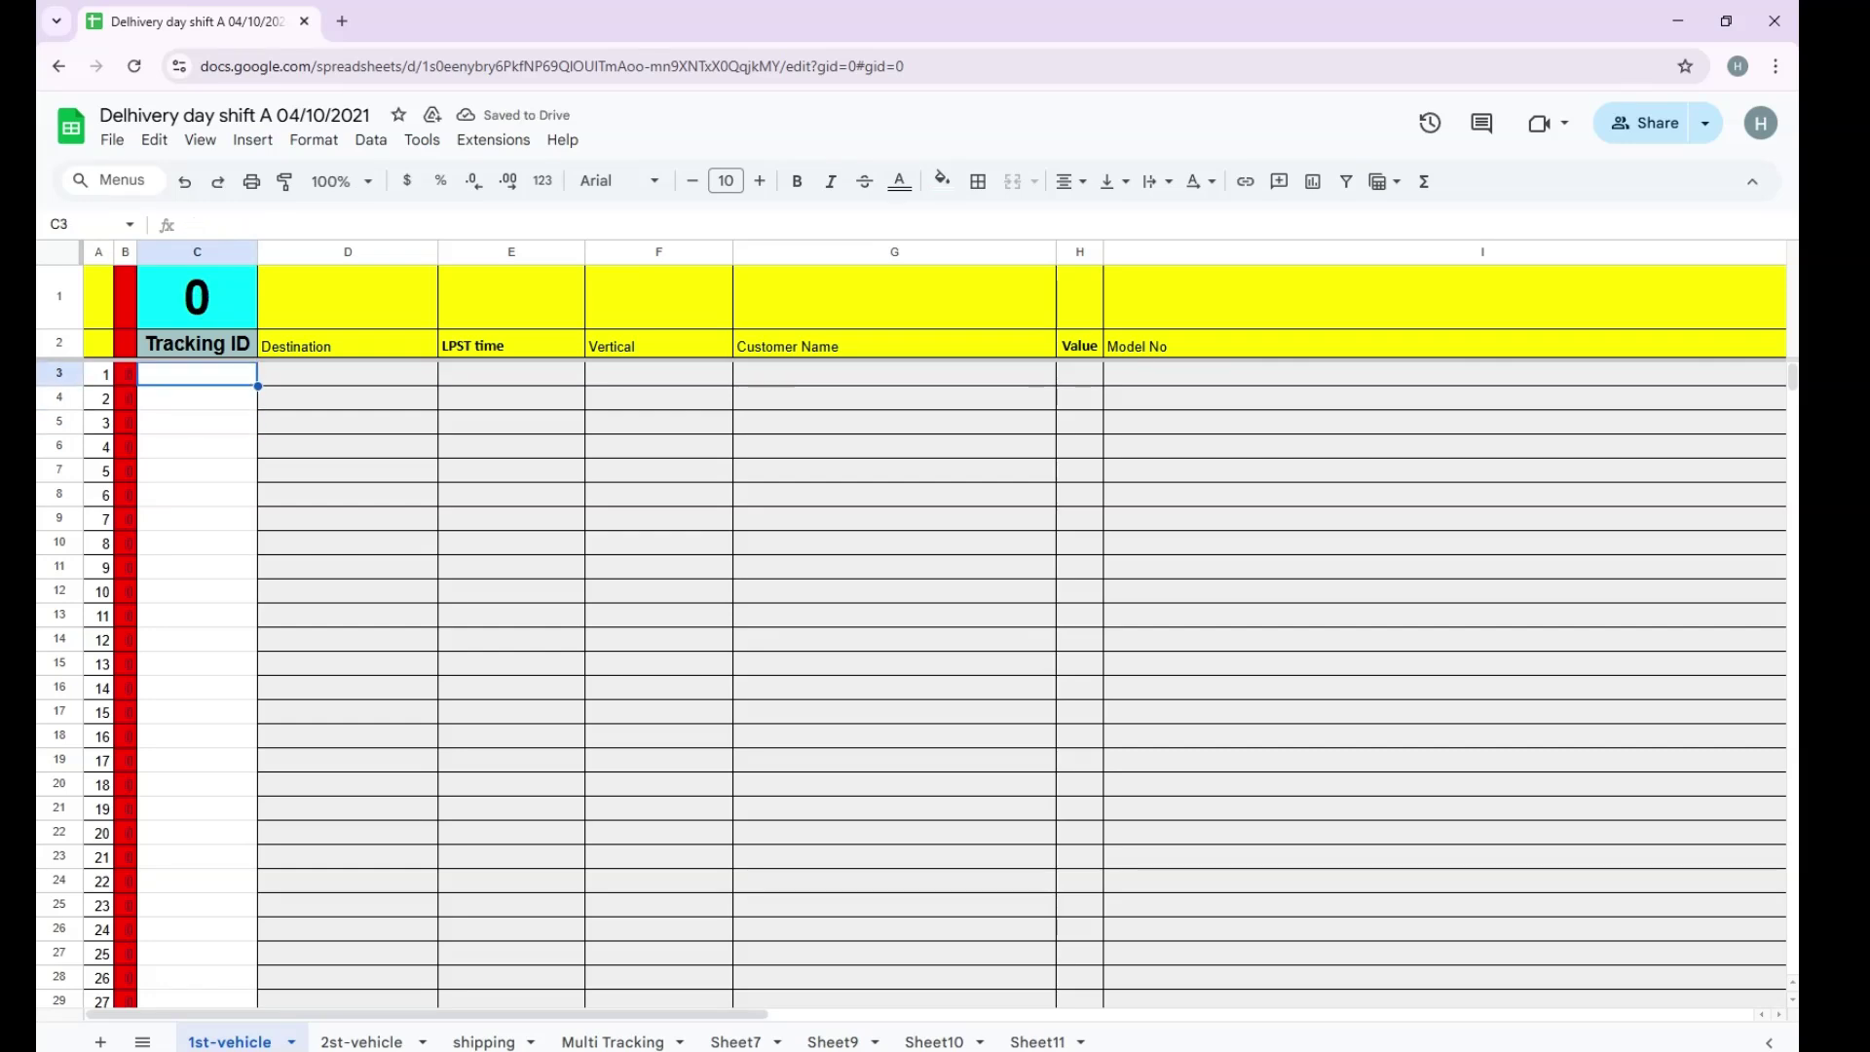
Enter a COUNTA formula in C6 that counts the values in C3:C4 and dismiss the suggested auto-fill.
{"action": "key", "text": "Down"}
{"action": "key", "text": "Down"}
{"action": "key", "text": "Down"}
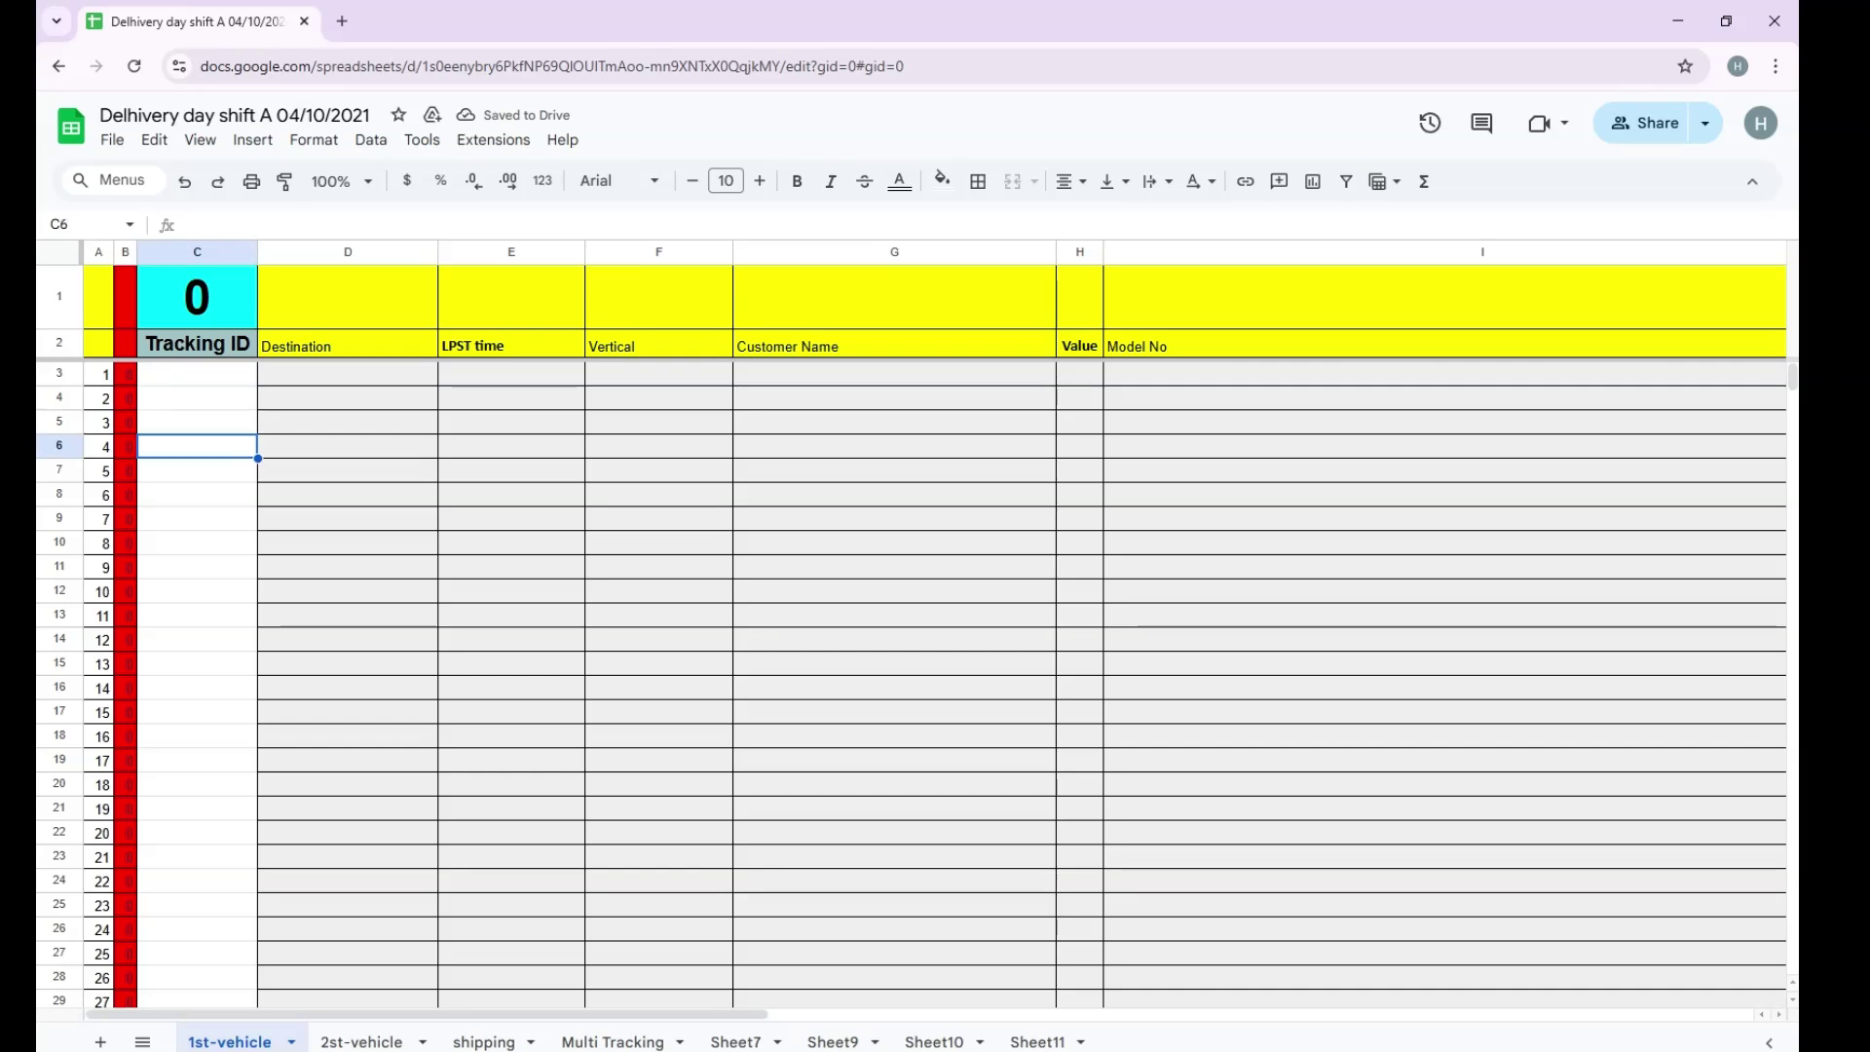
{"action": "type", "text": "=Counta"}
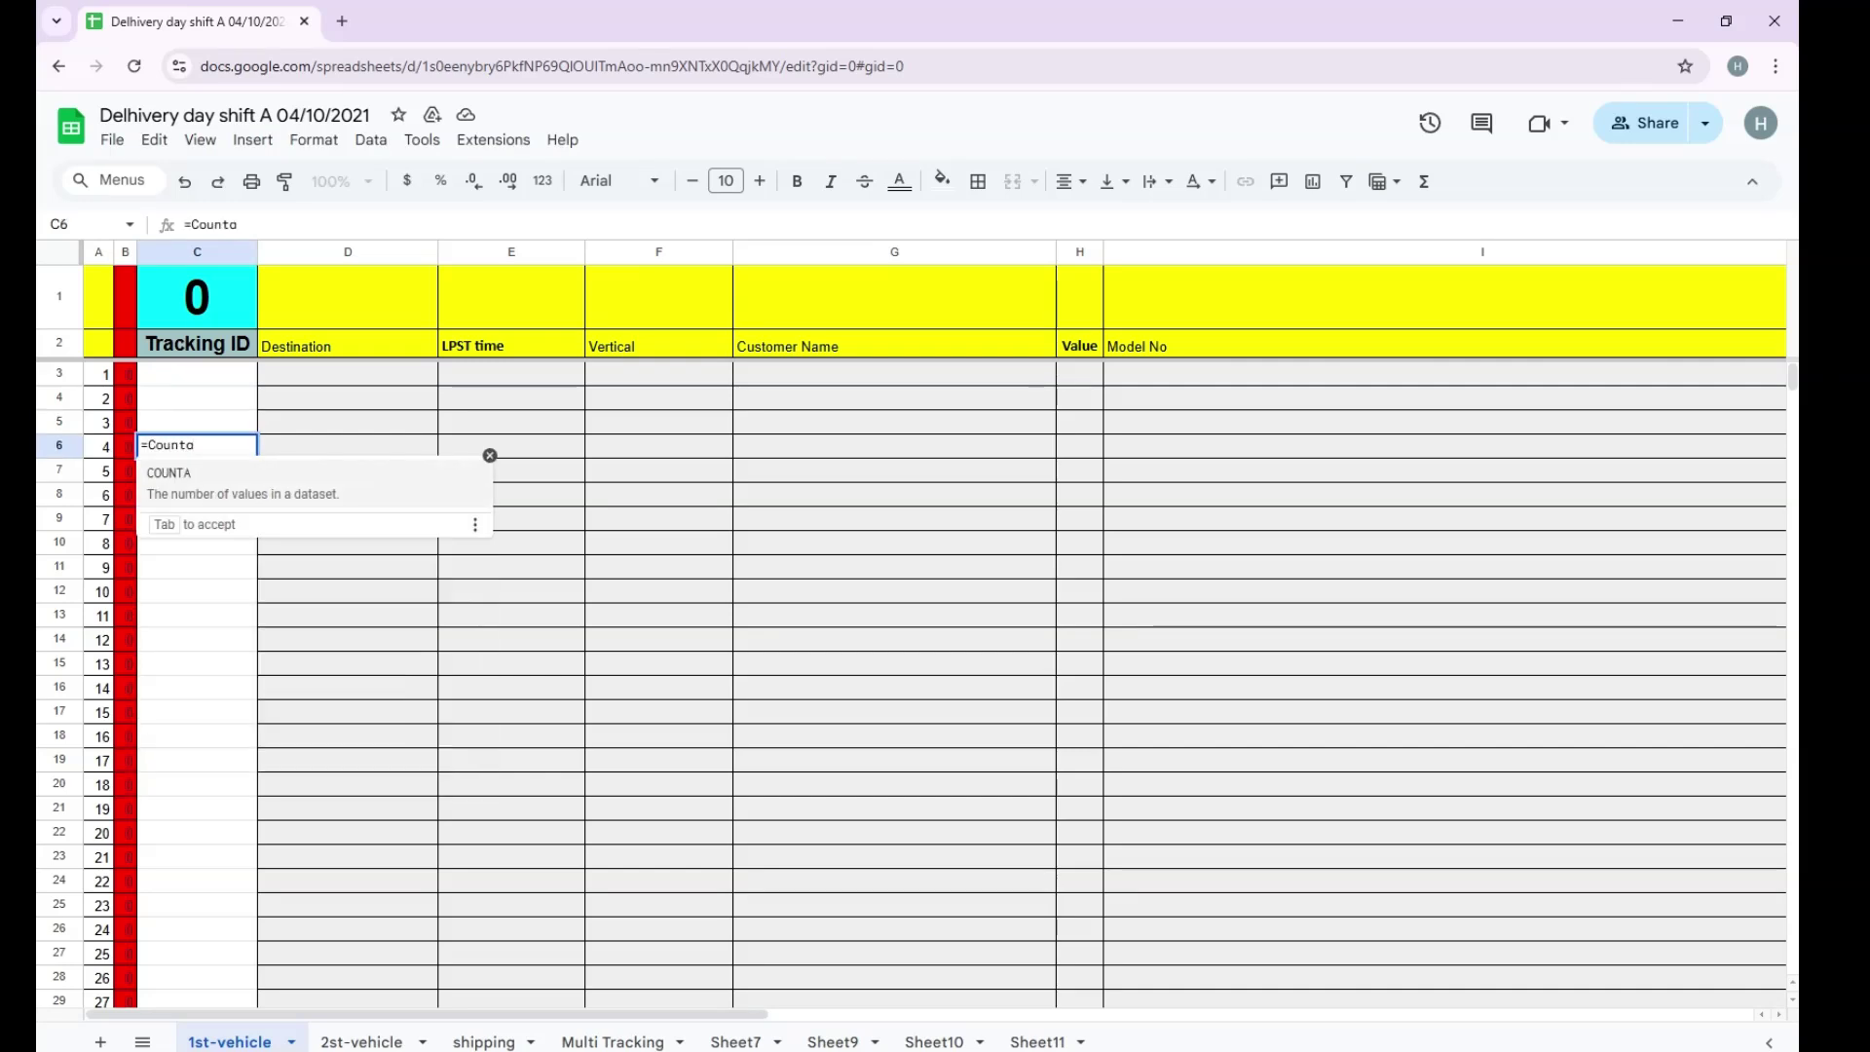
{"action": "key", "text": "Tab"}
{"action": "left_click_drag", "start_coordinate": [197, 374], "coordinate": [197, 398]}
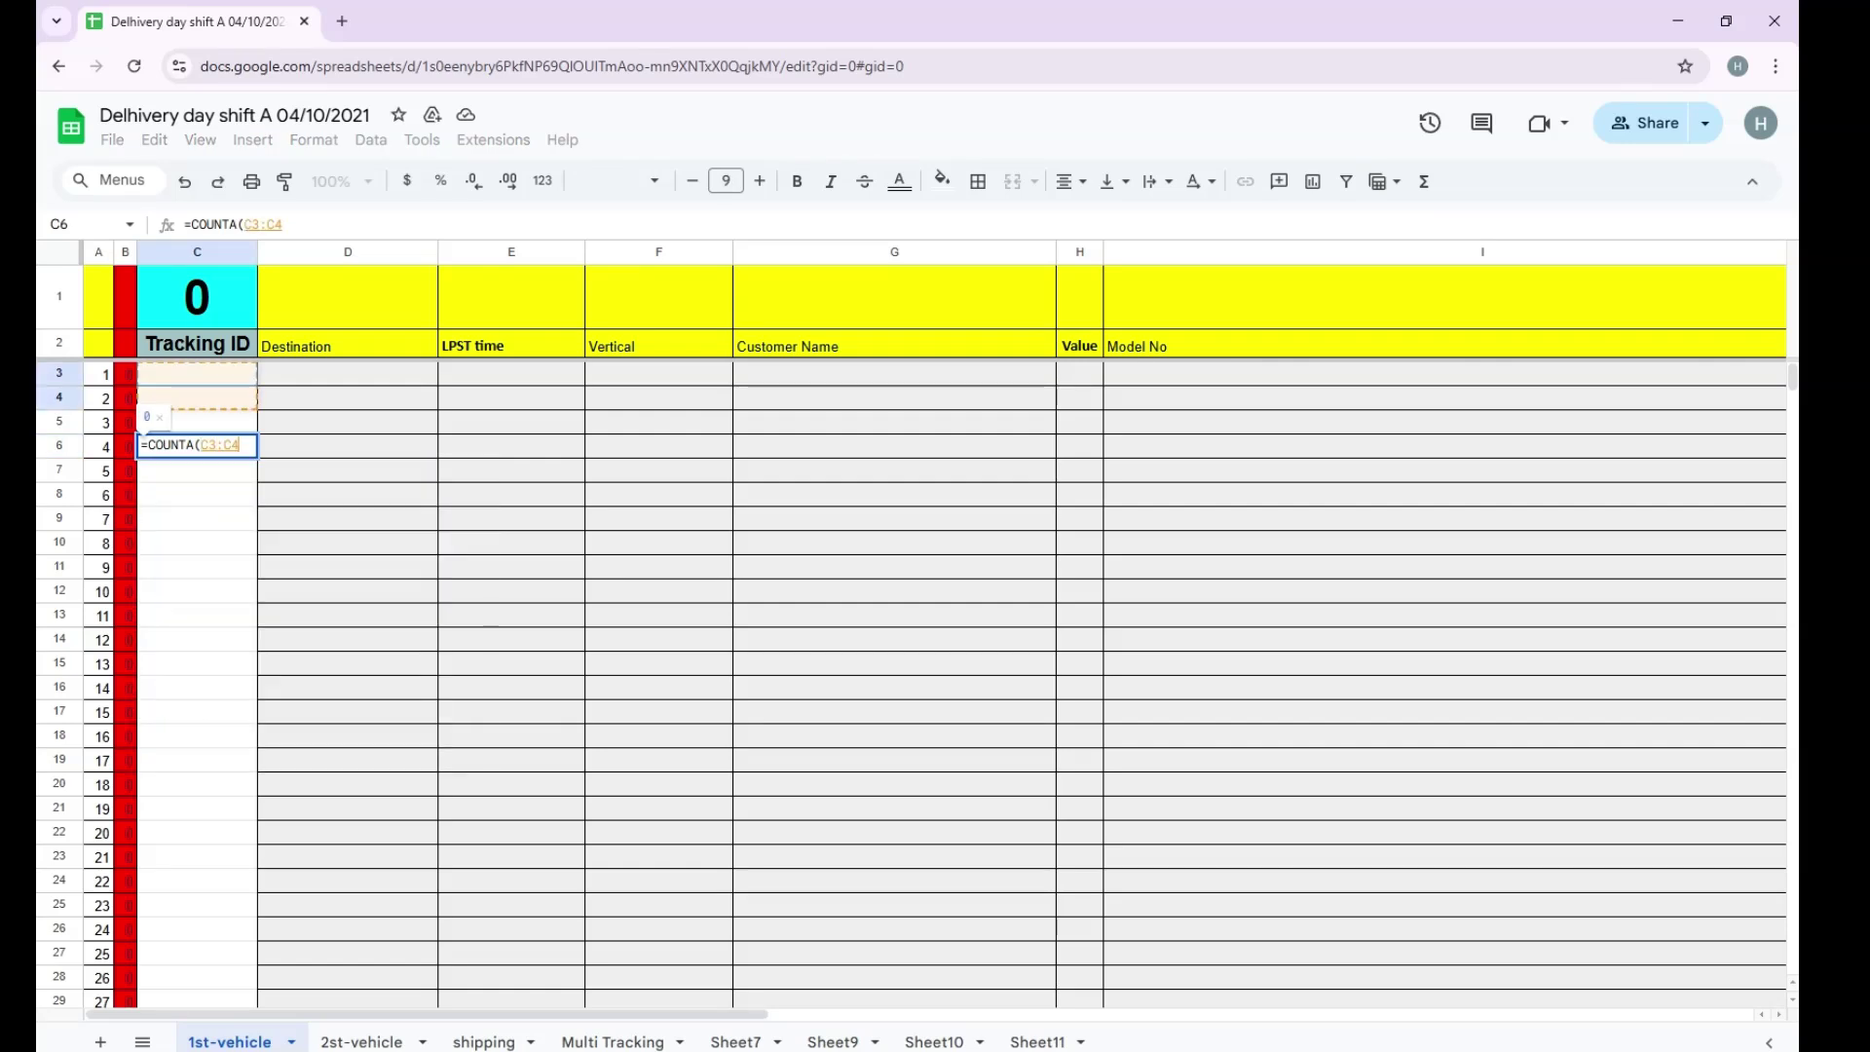
{"action": "key", "text": "Return"}
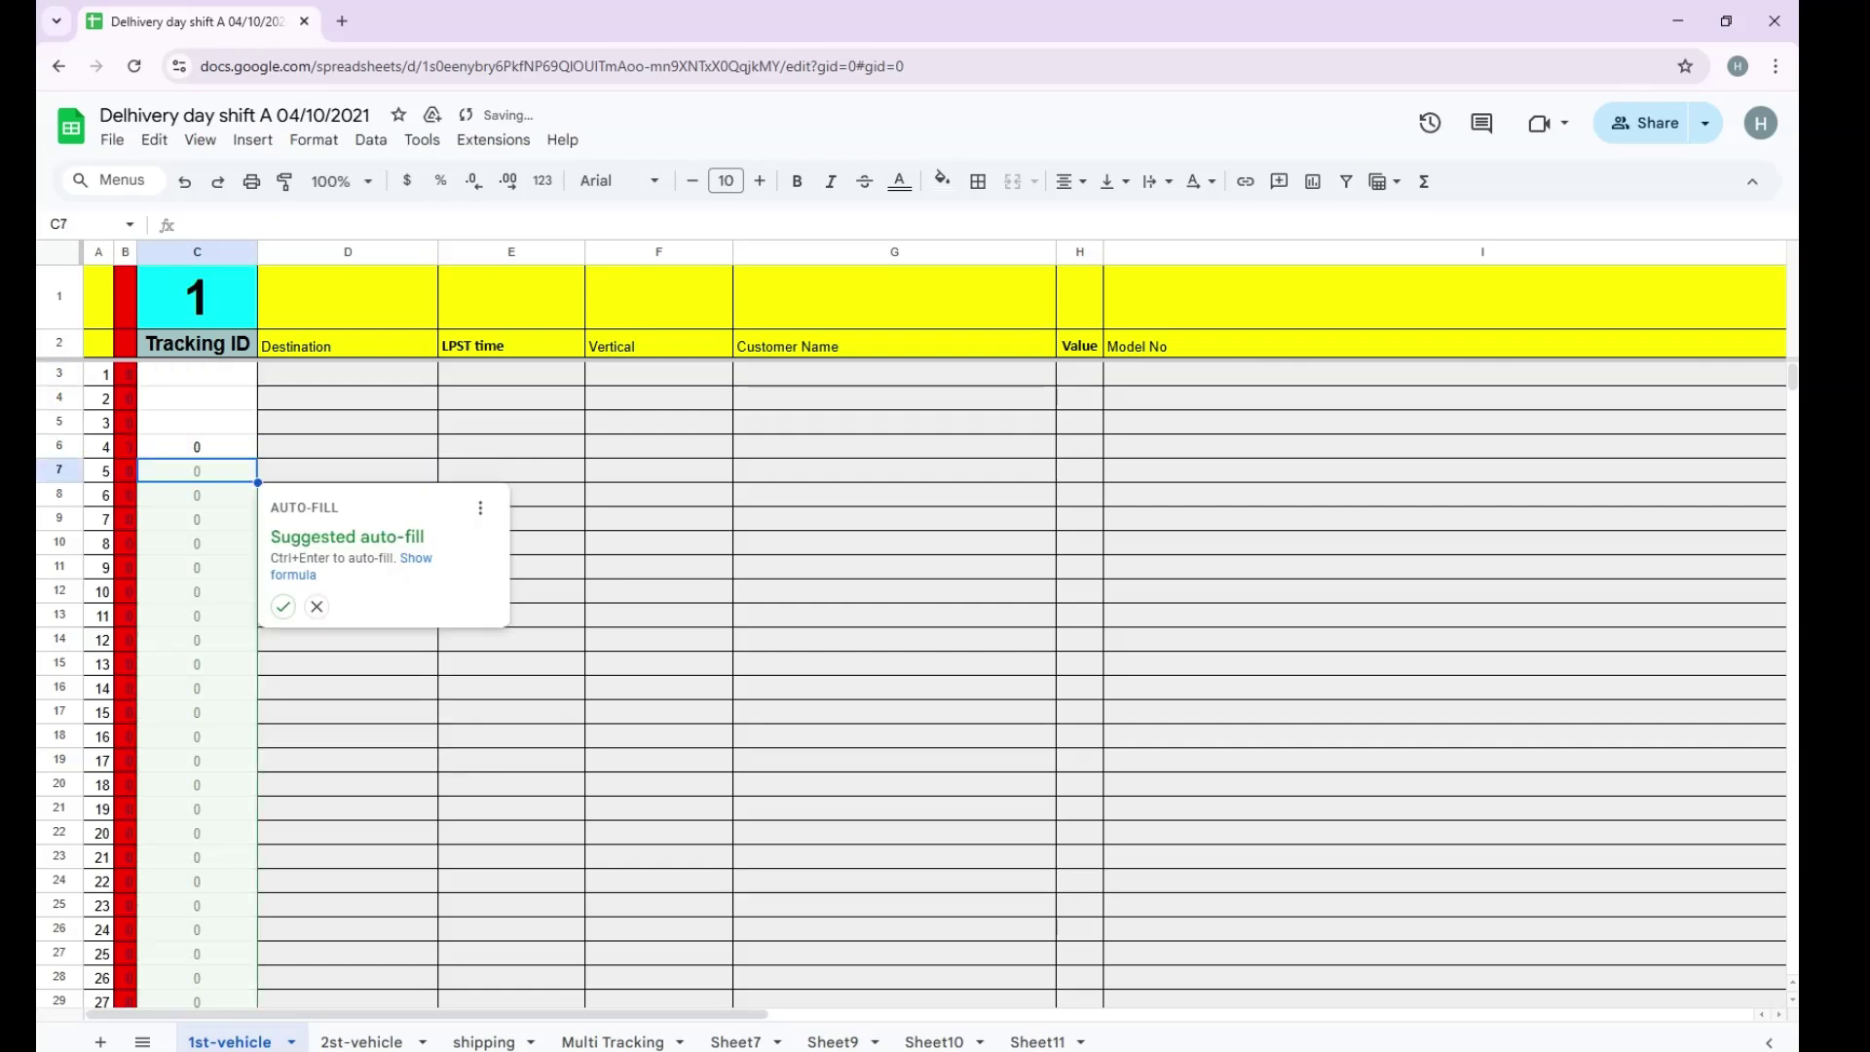
{"action": "key", "text": "Escape"}
Enter A in C3 and 1 in C4 as test values for the COUNTA formula.
{"action": "left_click", "coordinate": [197, 374]}
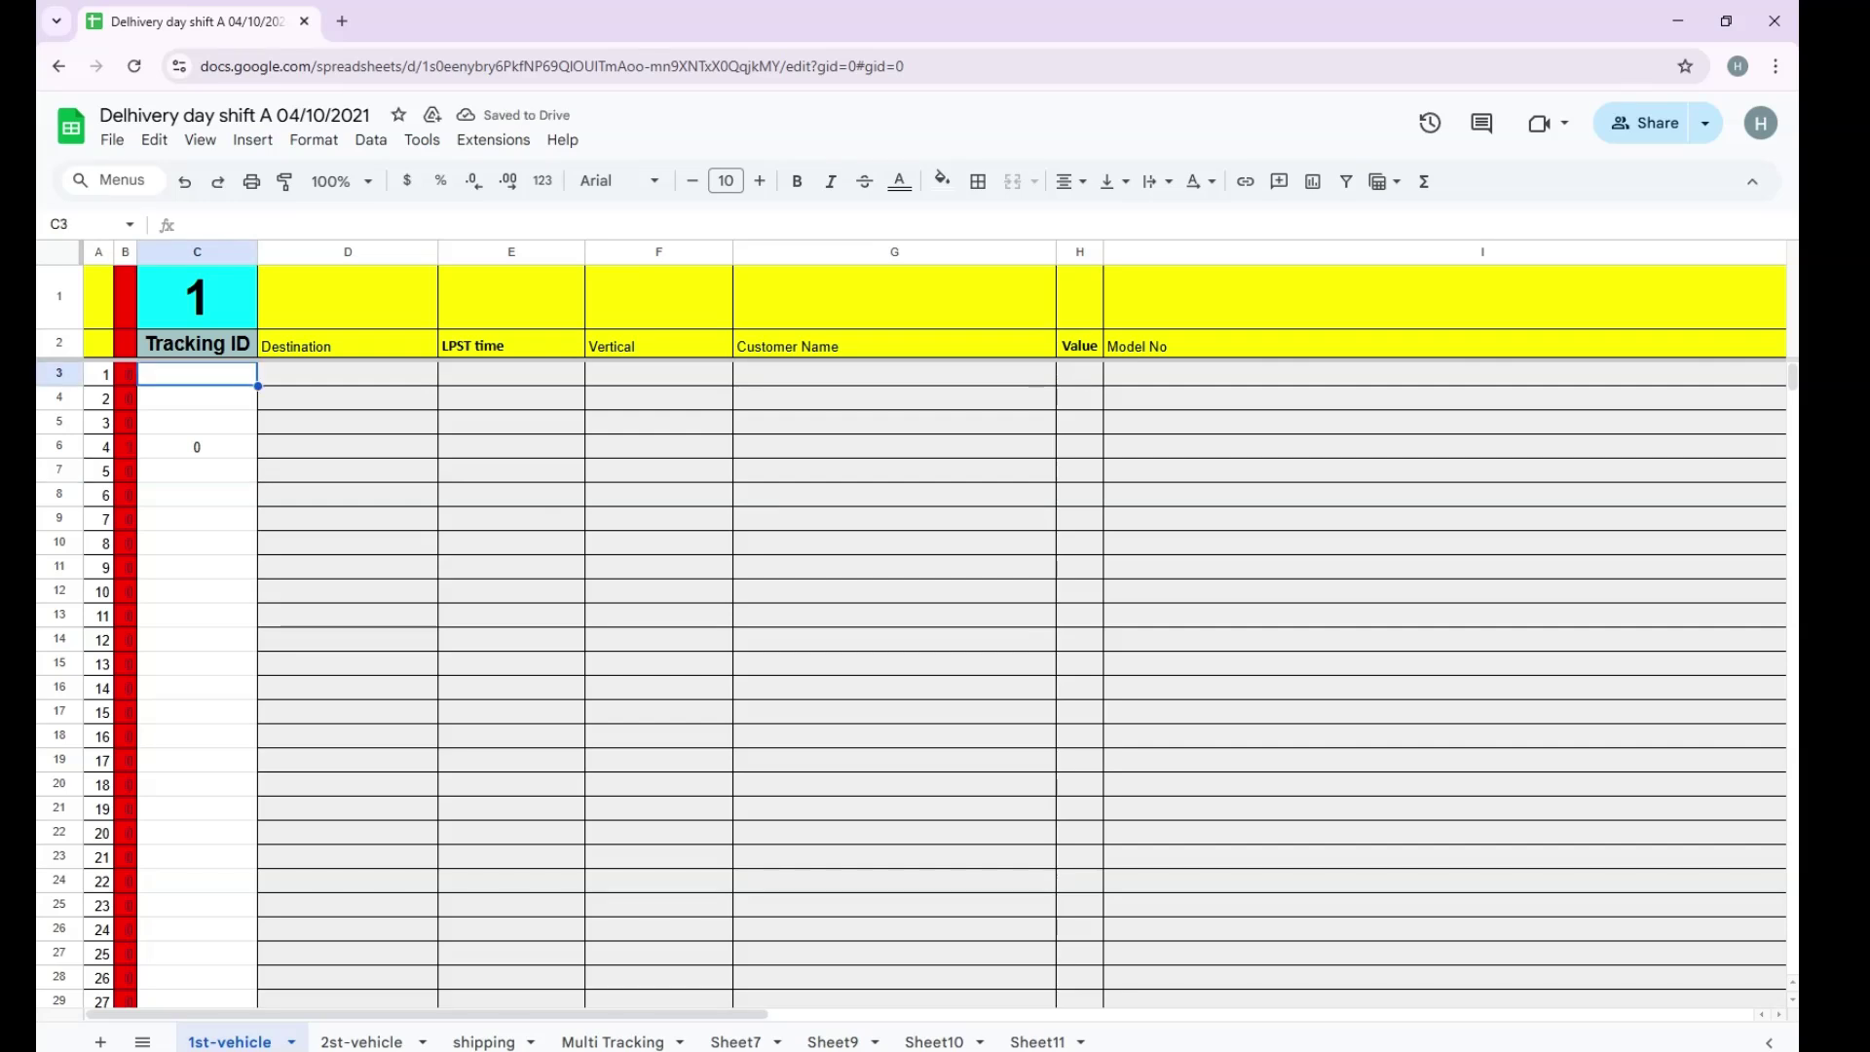
{"action": "type", "text": "A"}
{"action": "key", "text": "Return"}
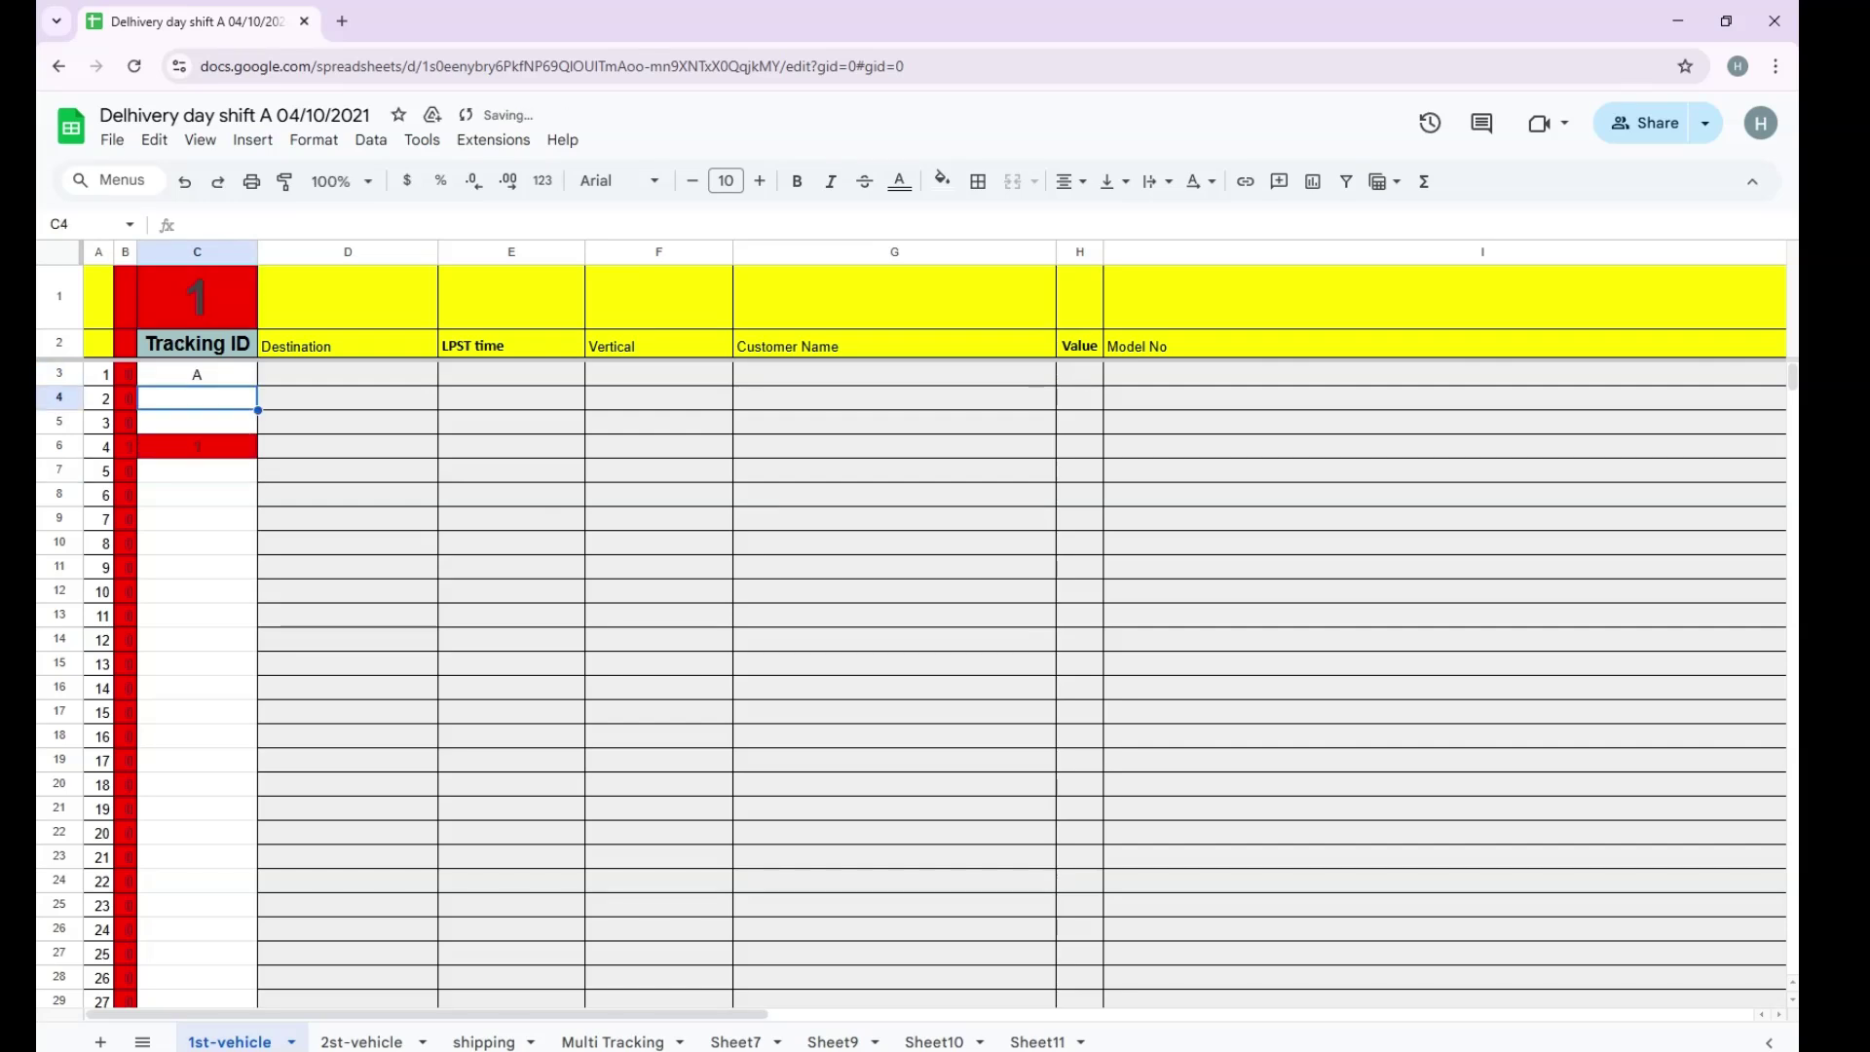
{"action": "type", "text": "1"}
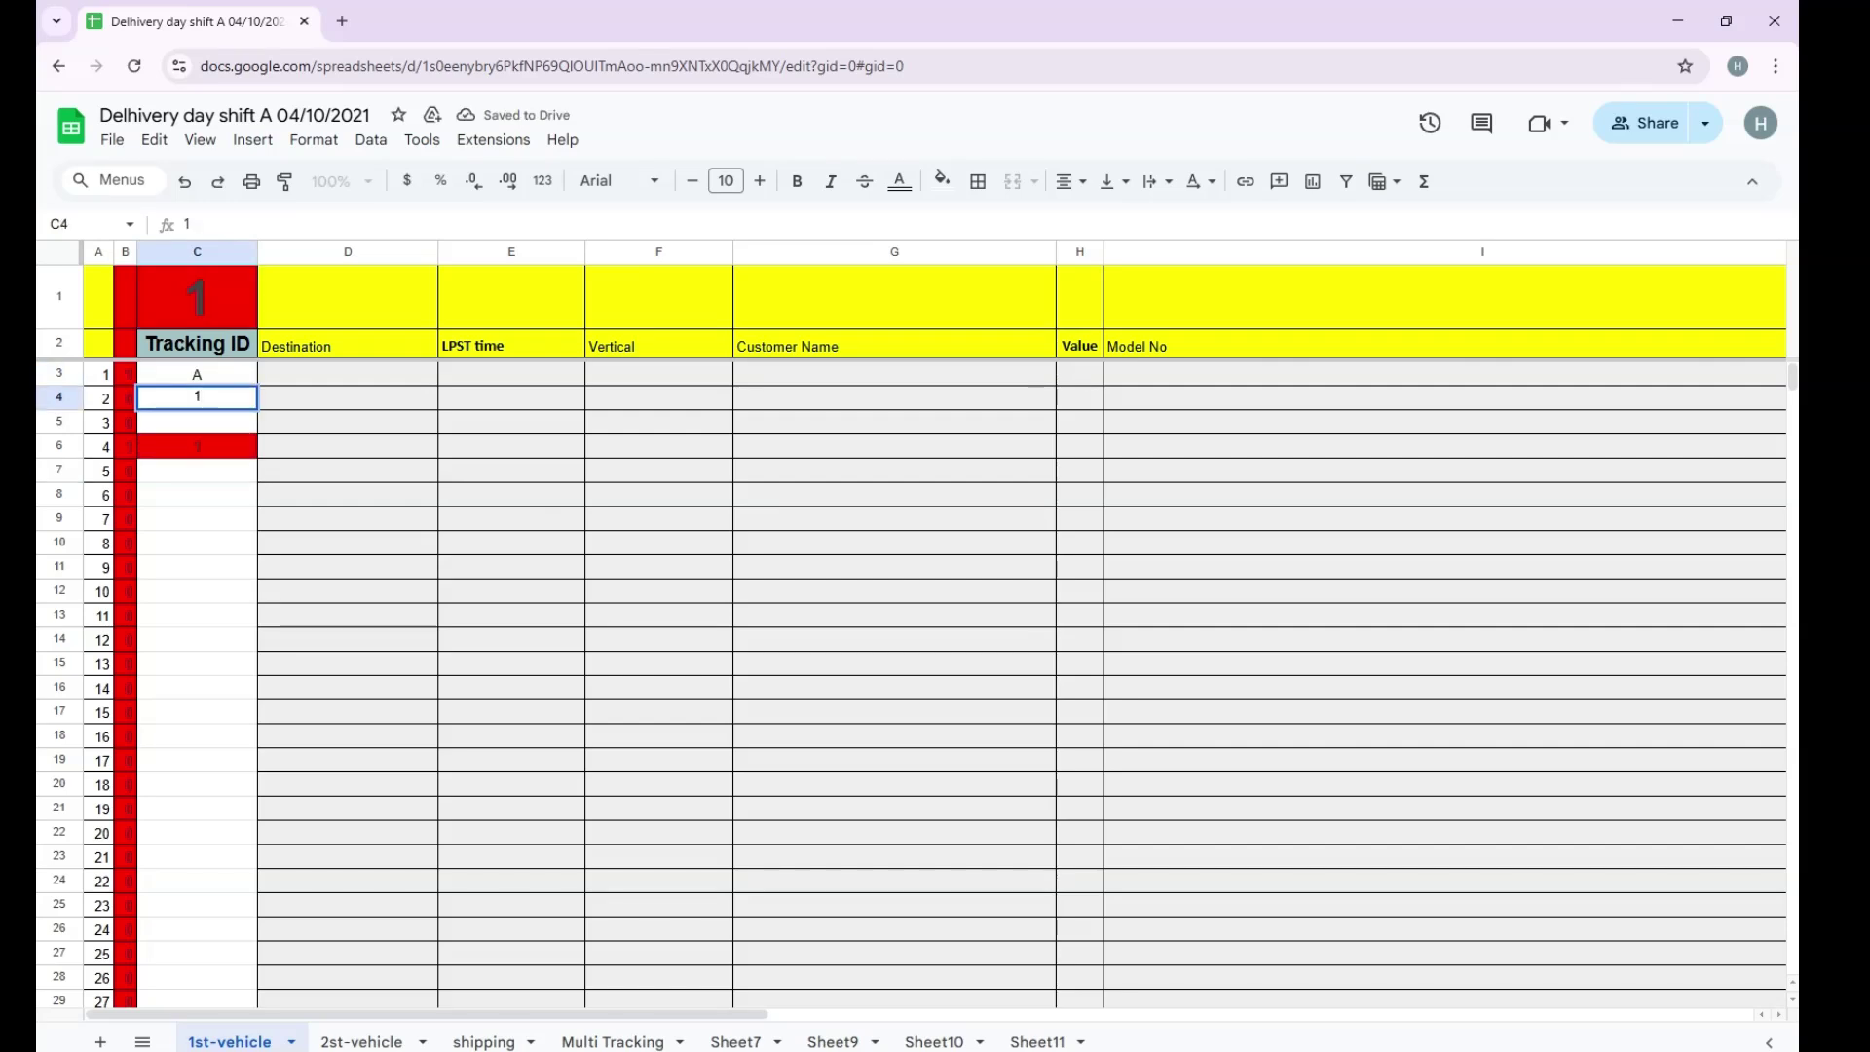
{"action": "key", "text": "Return"}
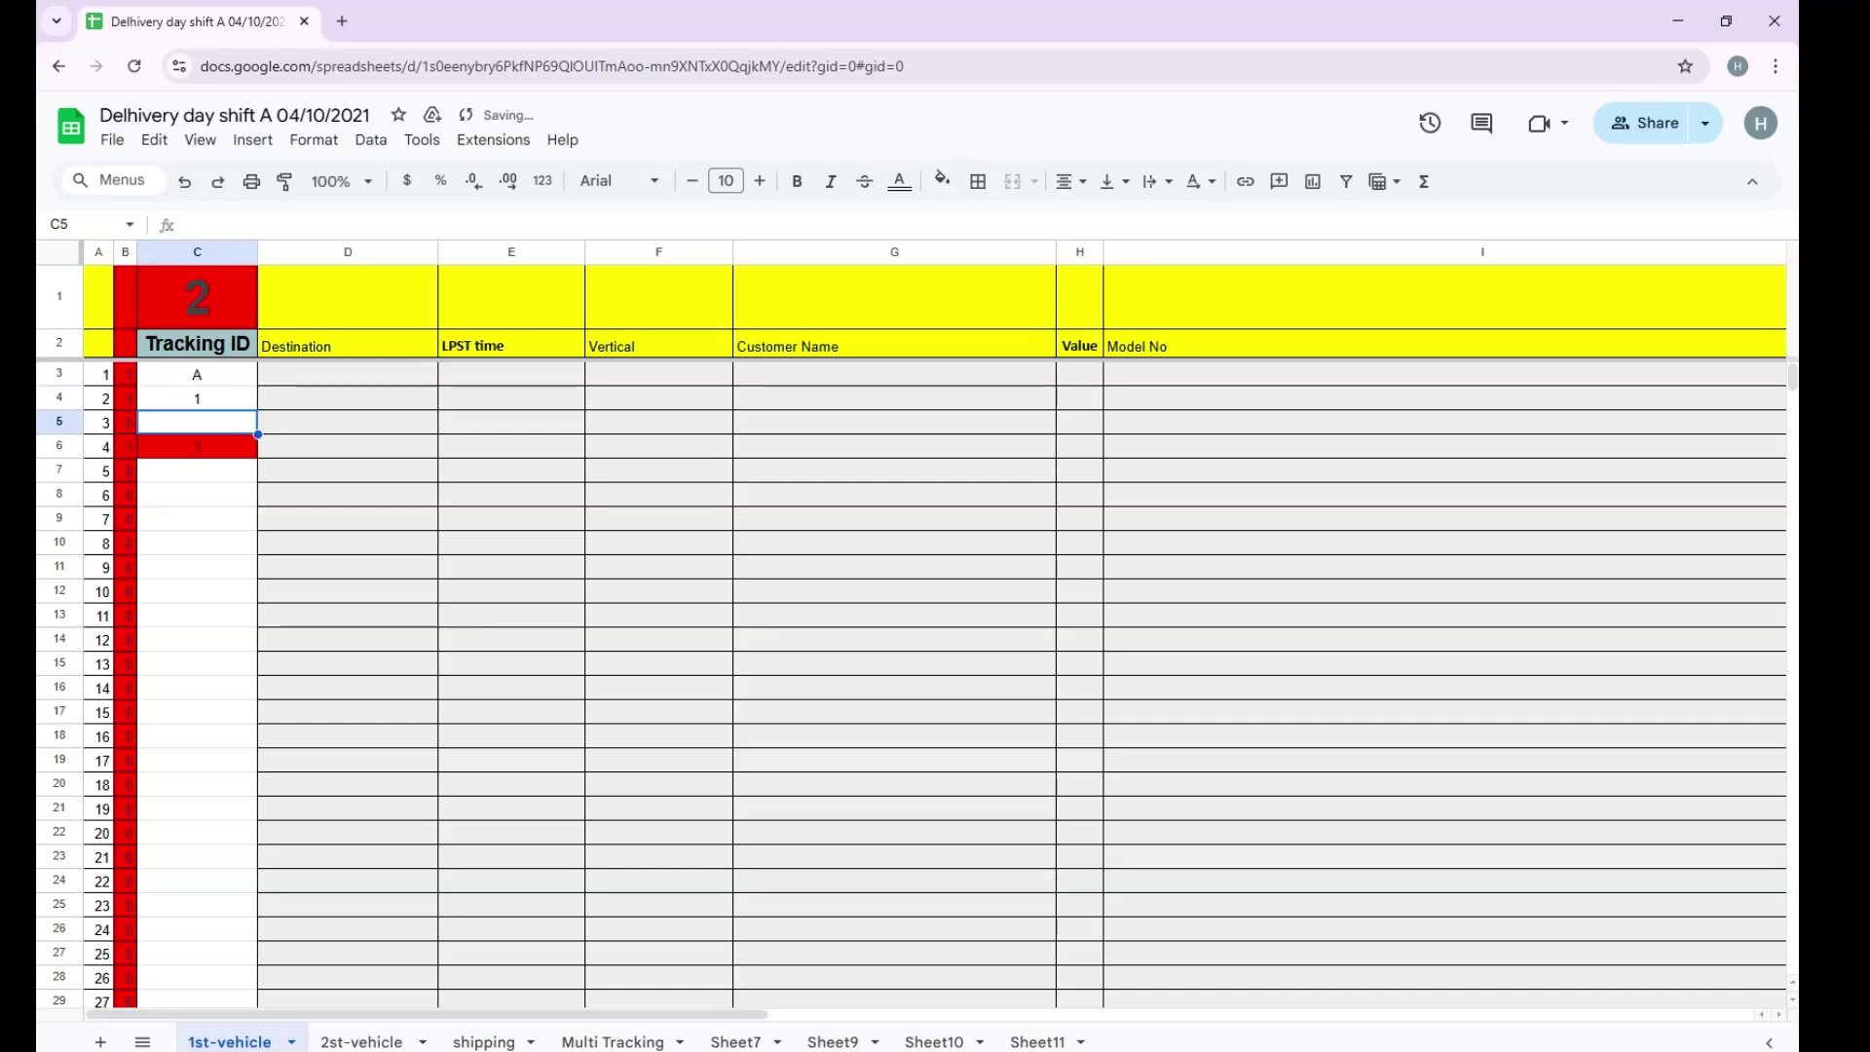
Enter C in C5 and overwrite C6 with 3.
{"action": "type", "text": "C"}
{"action": "key", "text": "Return"}
{"action": "type", "text": "3"}
{"action": "key", "text": "Up"}
{"action": "key", "text": "Up"}
{"action": "key", "text": "Up"}
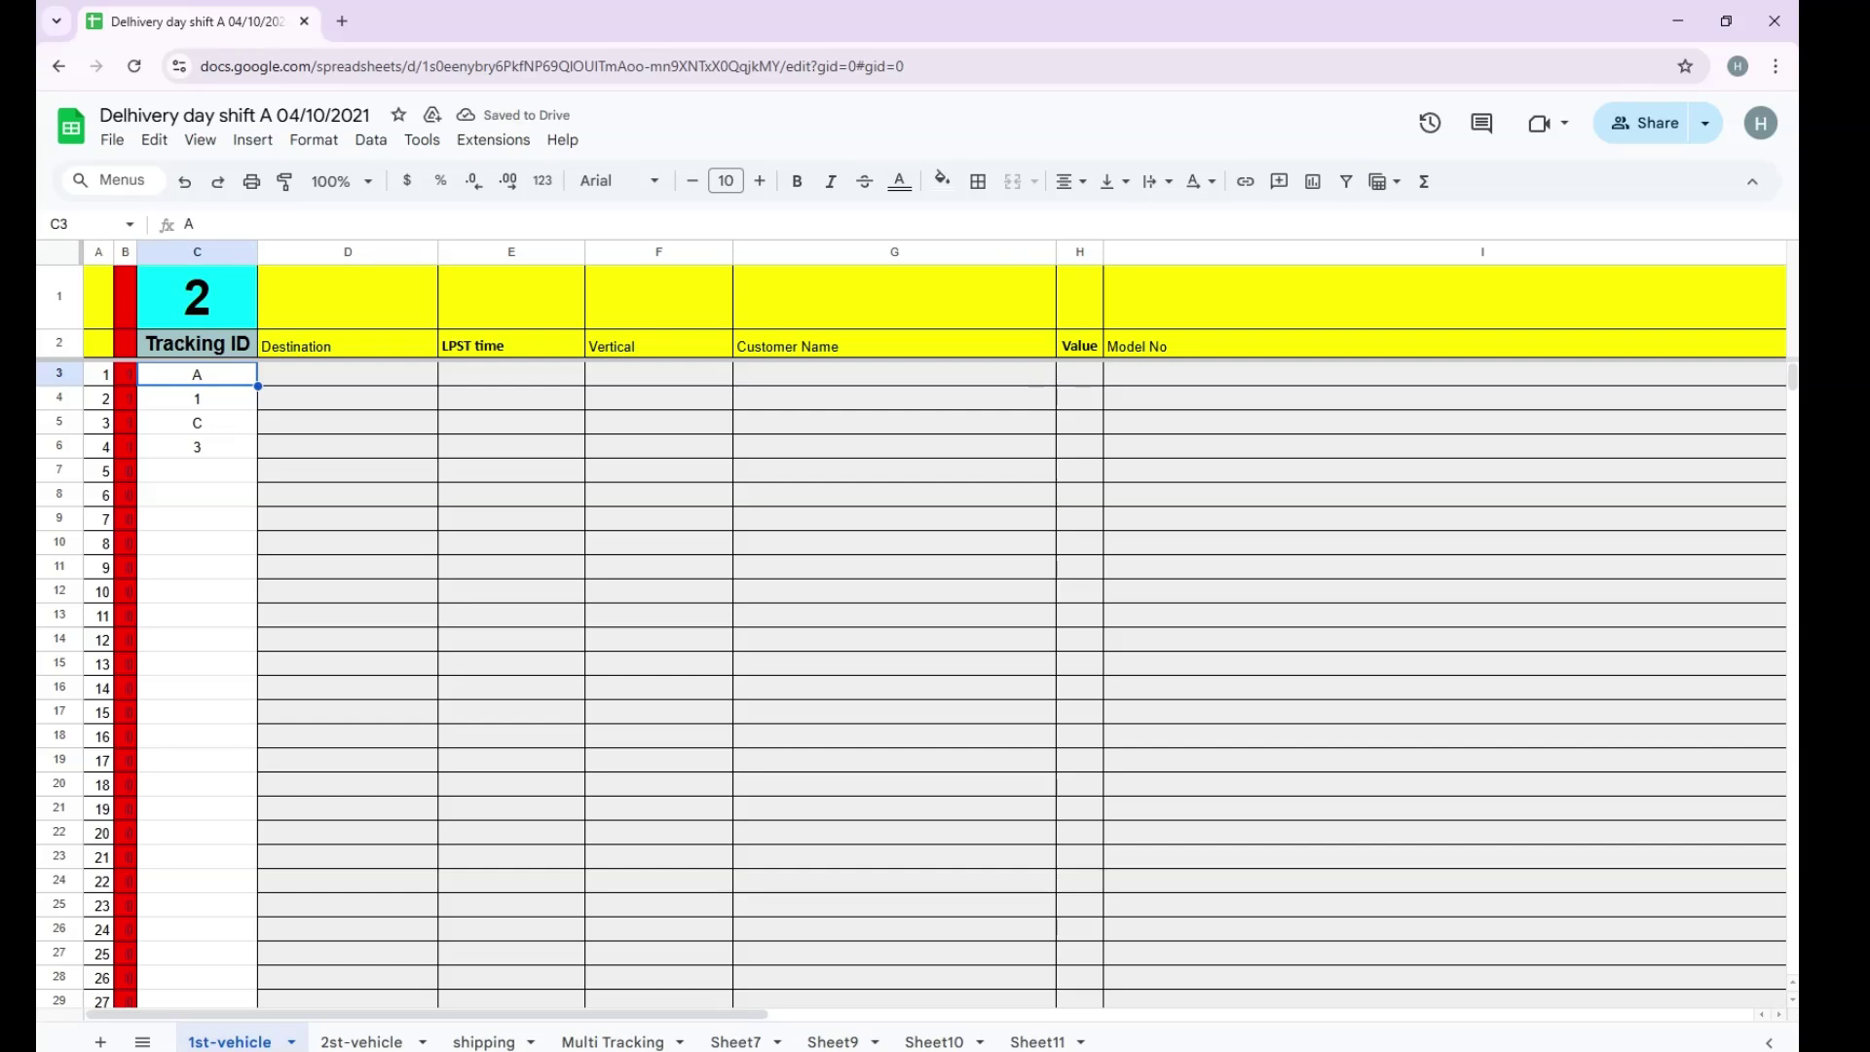
Clear the test values from C3:C6.
{"action": "key", "text": "ctrl+shift+Down"}
{"action": "key", "text": "Delete"}
{"action": "key", "text": "Up"}
Undo the COUNT and COUNTA test edits and earlier deletions to restore the tracking IDs and the lookup columns.
{"action": "key", "text": "ctrl+z"}
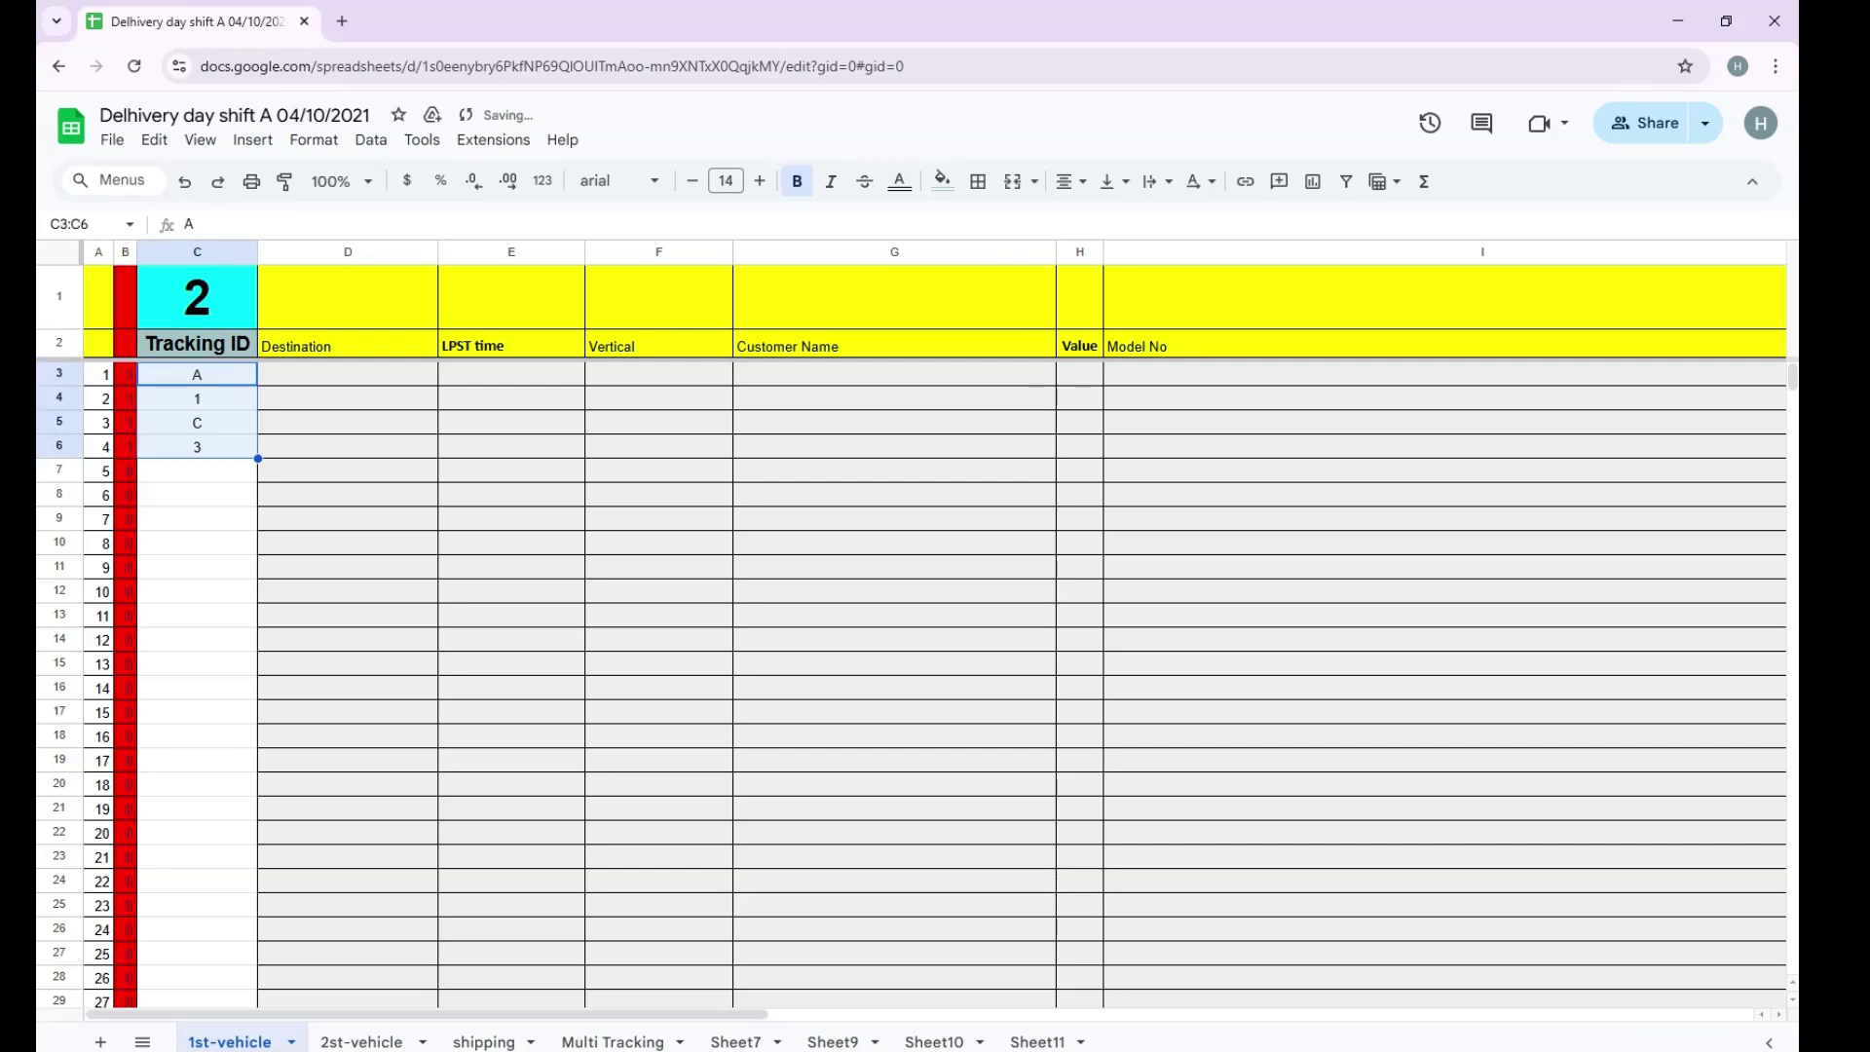
{"action": "key", "text": "ctrl+z"}
{"action": "key", "text": "ctrl+z"}
{"action": "key", "text": "ctrl+z"}
{"action": "key", "text": "ctrl+z"}
{"action": "key", "text": "ctrl+z"}
{"action": "key", "text": "ctrl+z"}
{"action": "key", "text": "ctrl+z"}
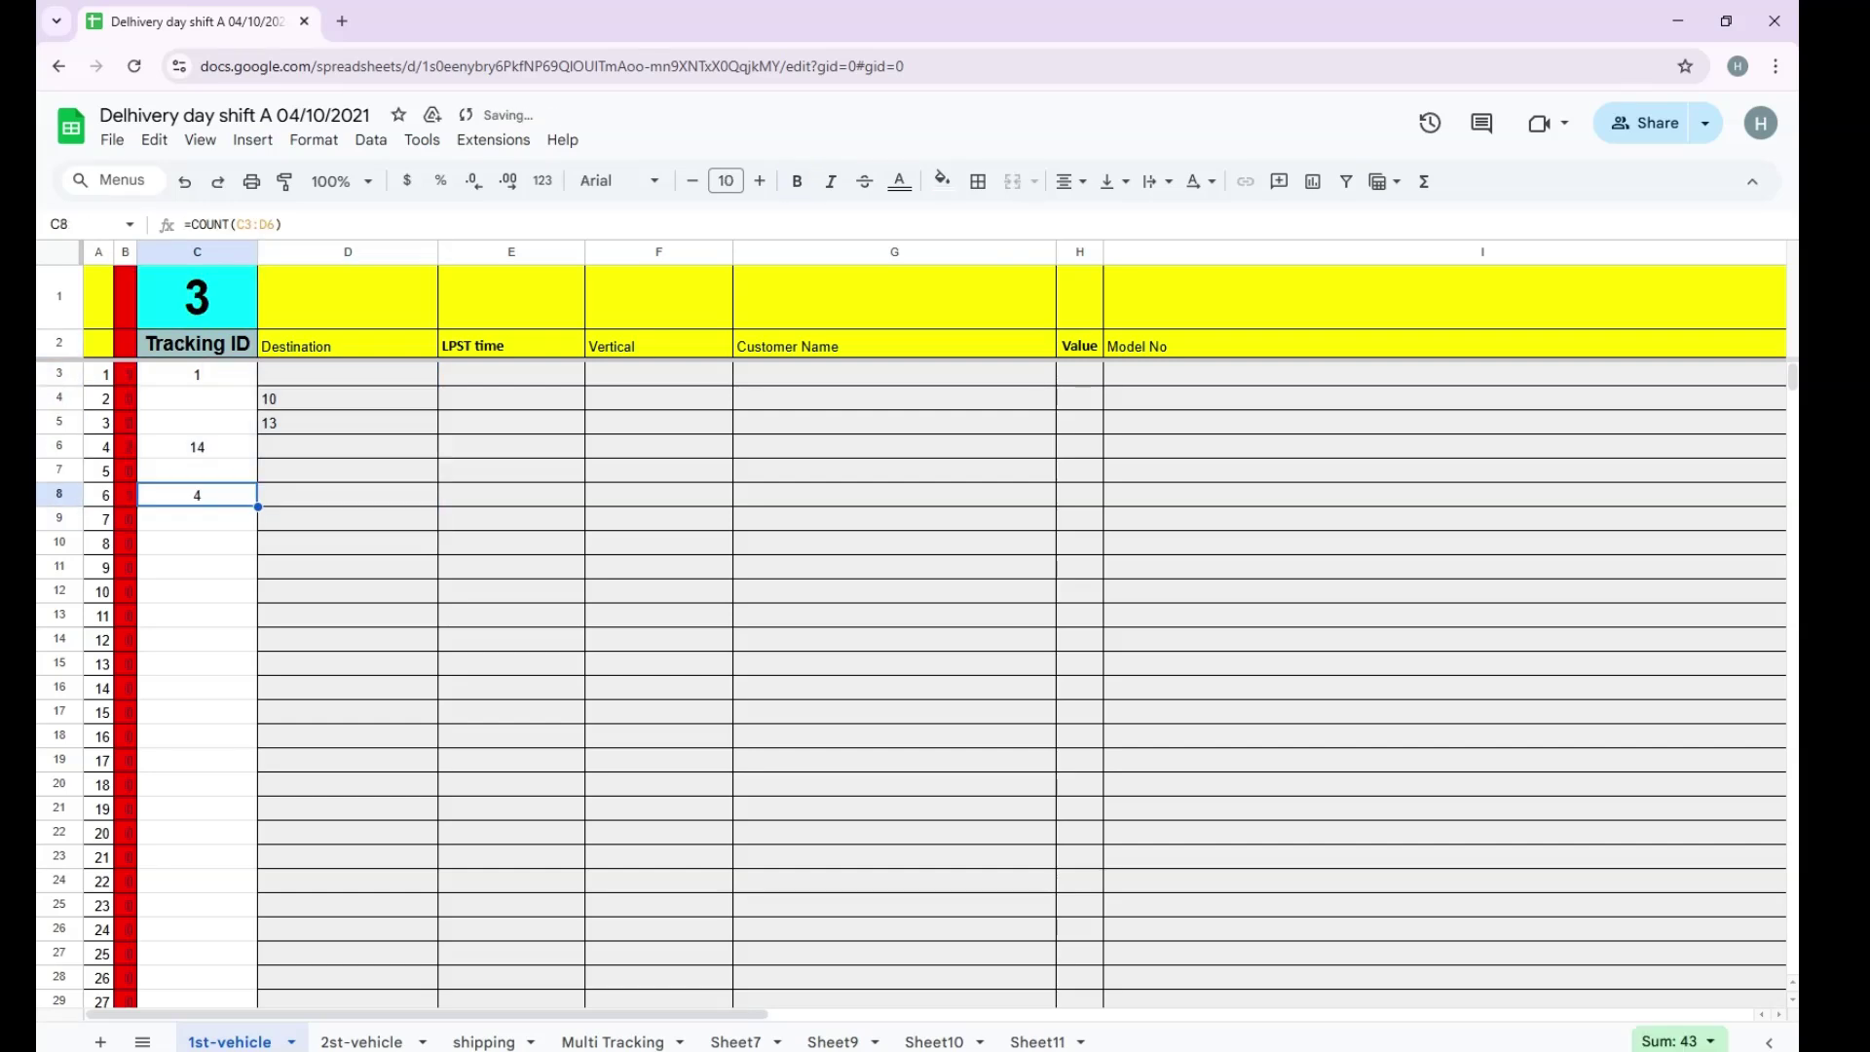
{"action": "key", "text": "ctrl+z"}
{"action": "key", "text": "ctrl+z"}
{"action": "key", "text": "ctrl+z"}
{"action": "key", "text": "ctrl+z"}
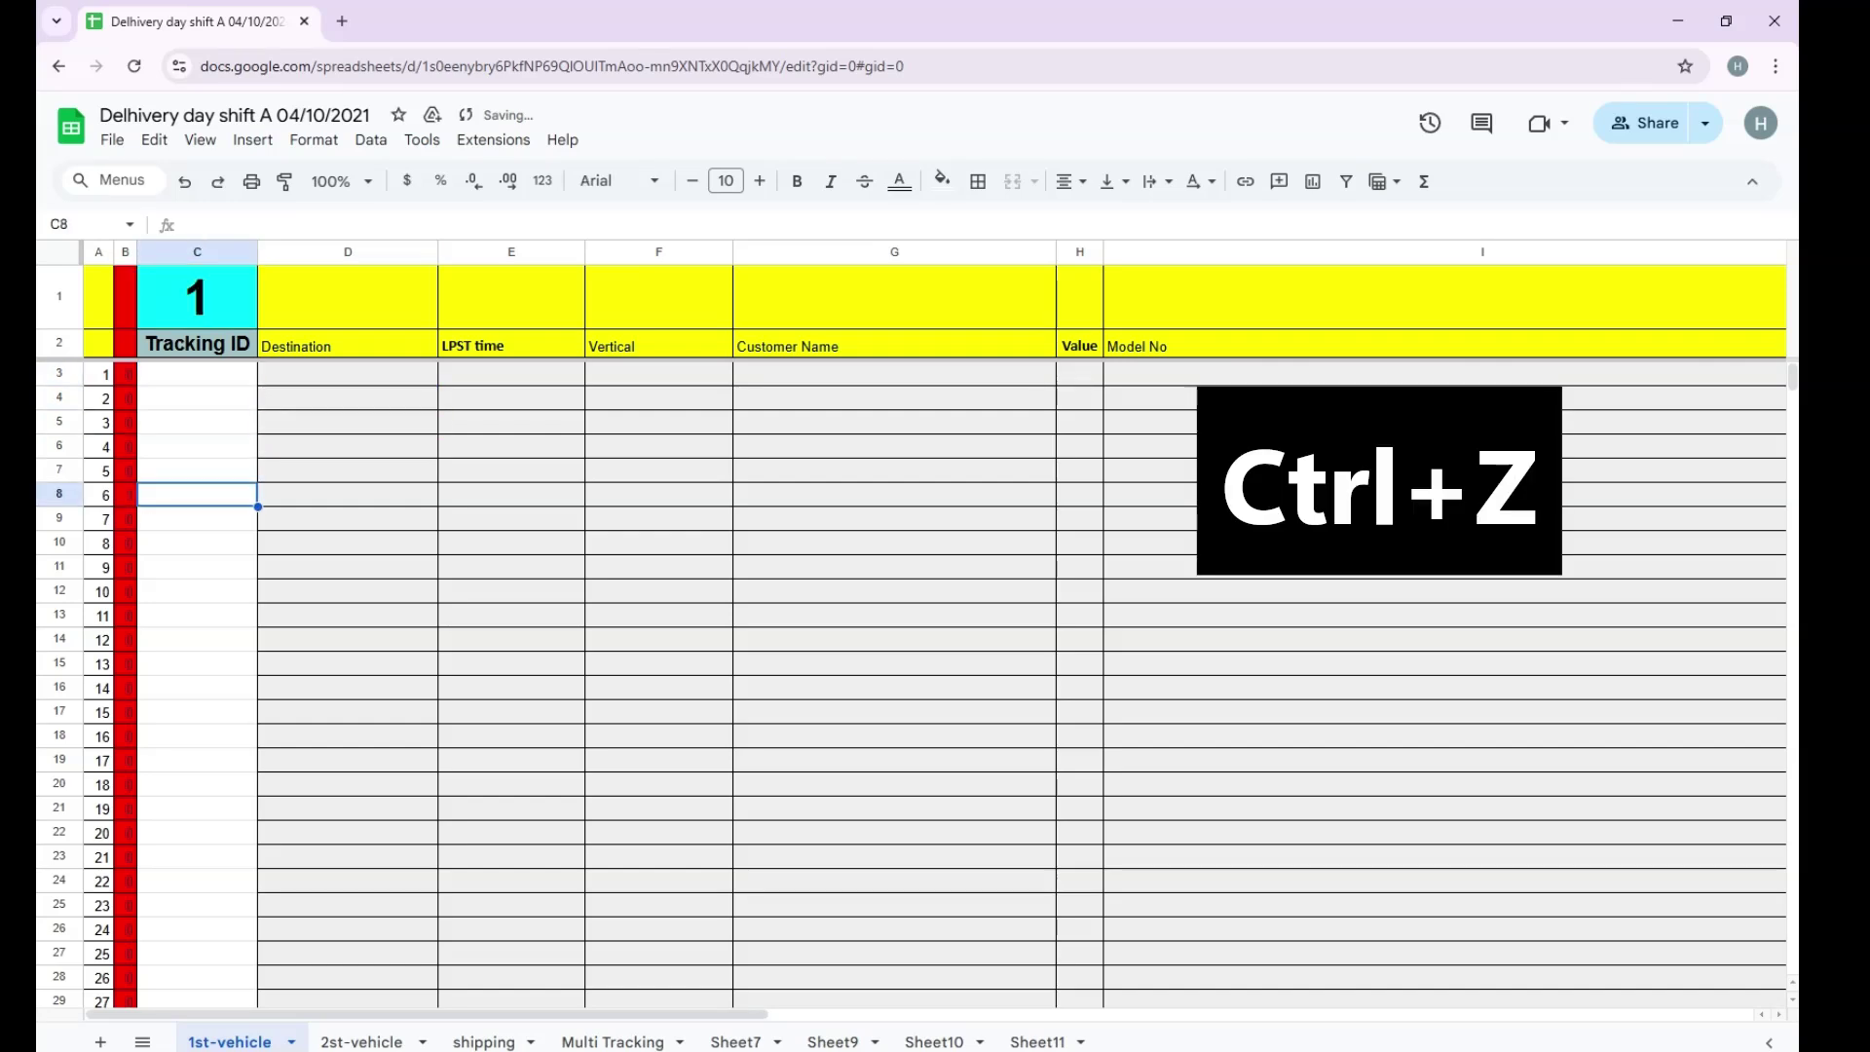
{"action": "key", "text": "ctrl+z"}
{"action": "key", "text": "ctrl+z"}
{"action": "key", "text": "ctrl+z"}
{"action": "key", "text": "ctrl+z"}
{"action": "key", "text": "ctrl+z"}
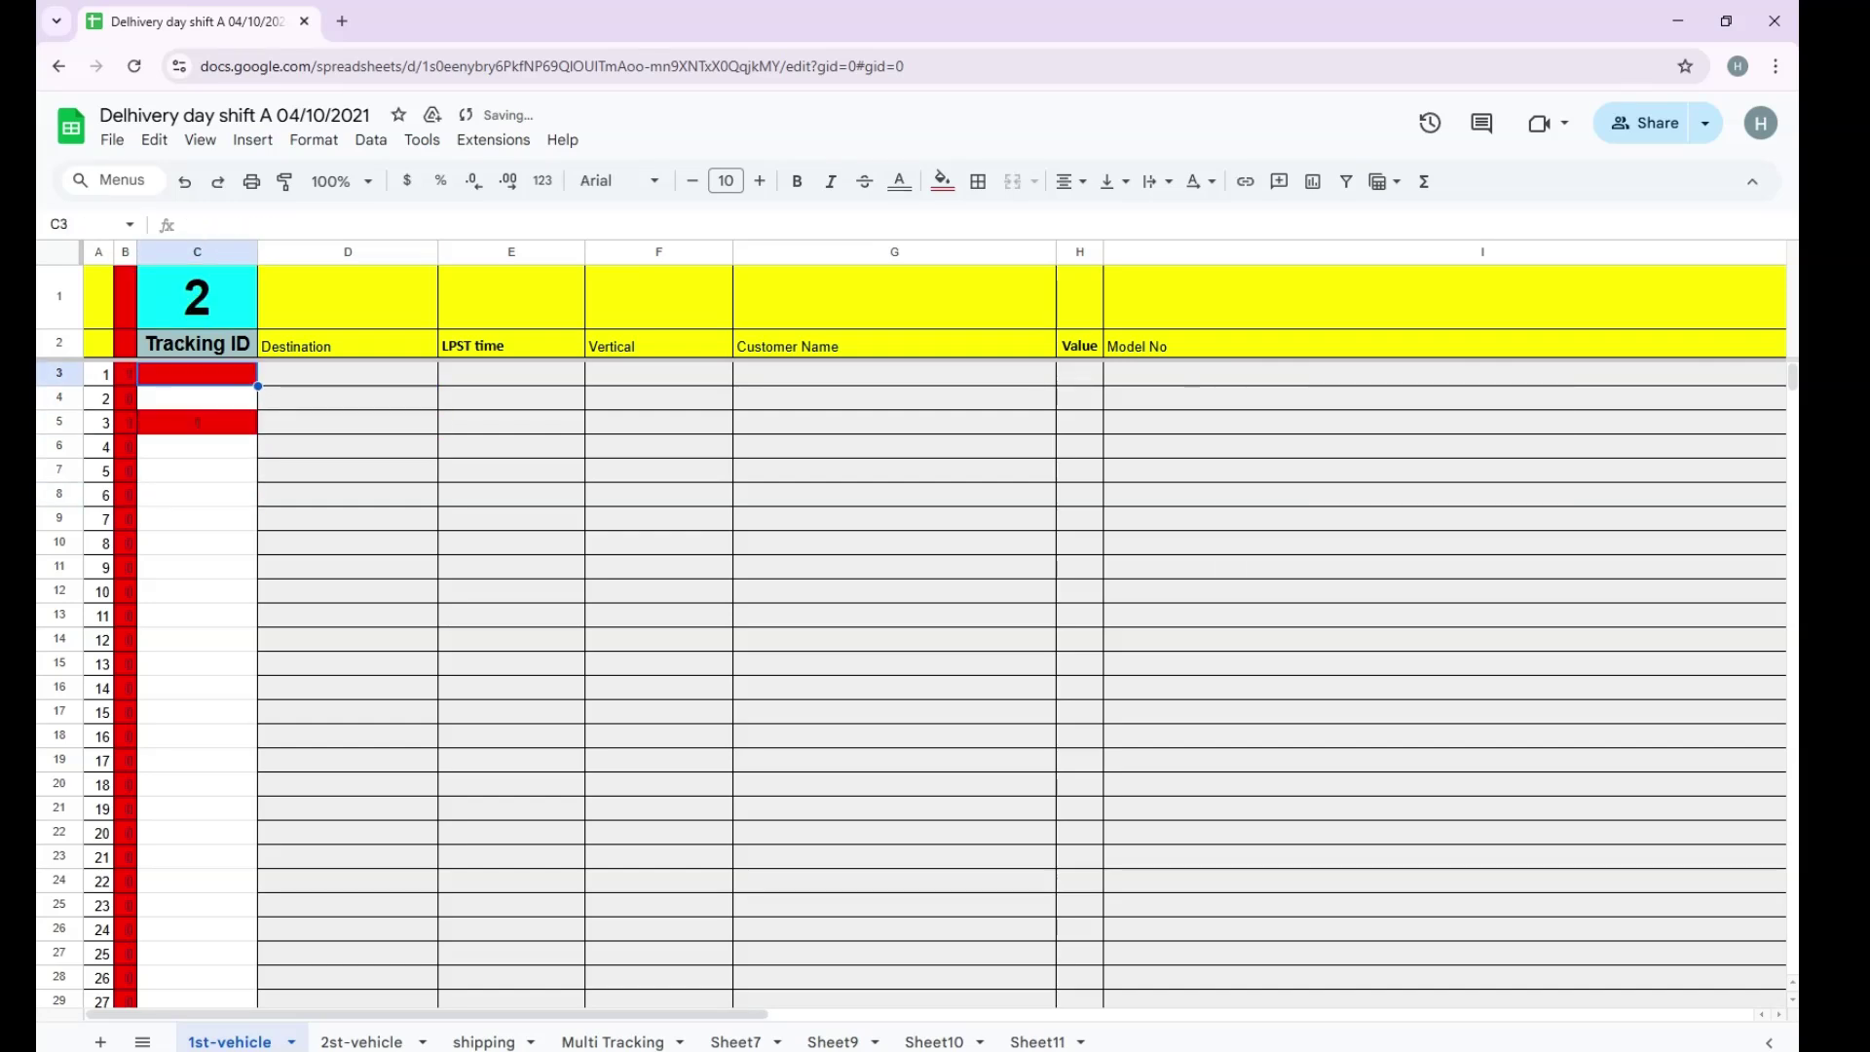
{"action": "key", "text": "ctrl+z"}
{"action": "key", "text": "ctrl+z"}
{"action": "key", "text": "ctrl+z"}
{"action": "key", "text": "ctrl+z"}
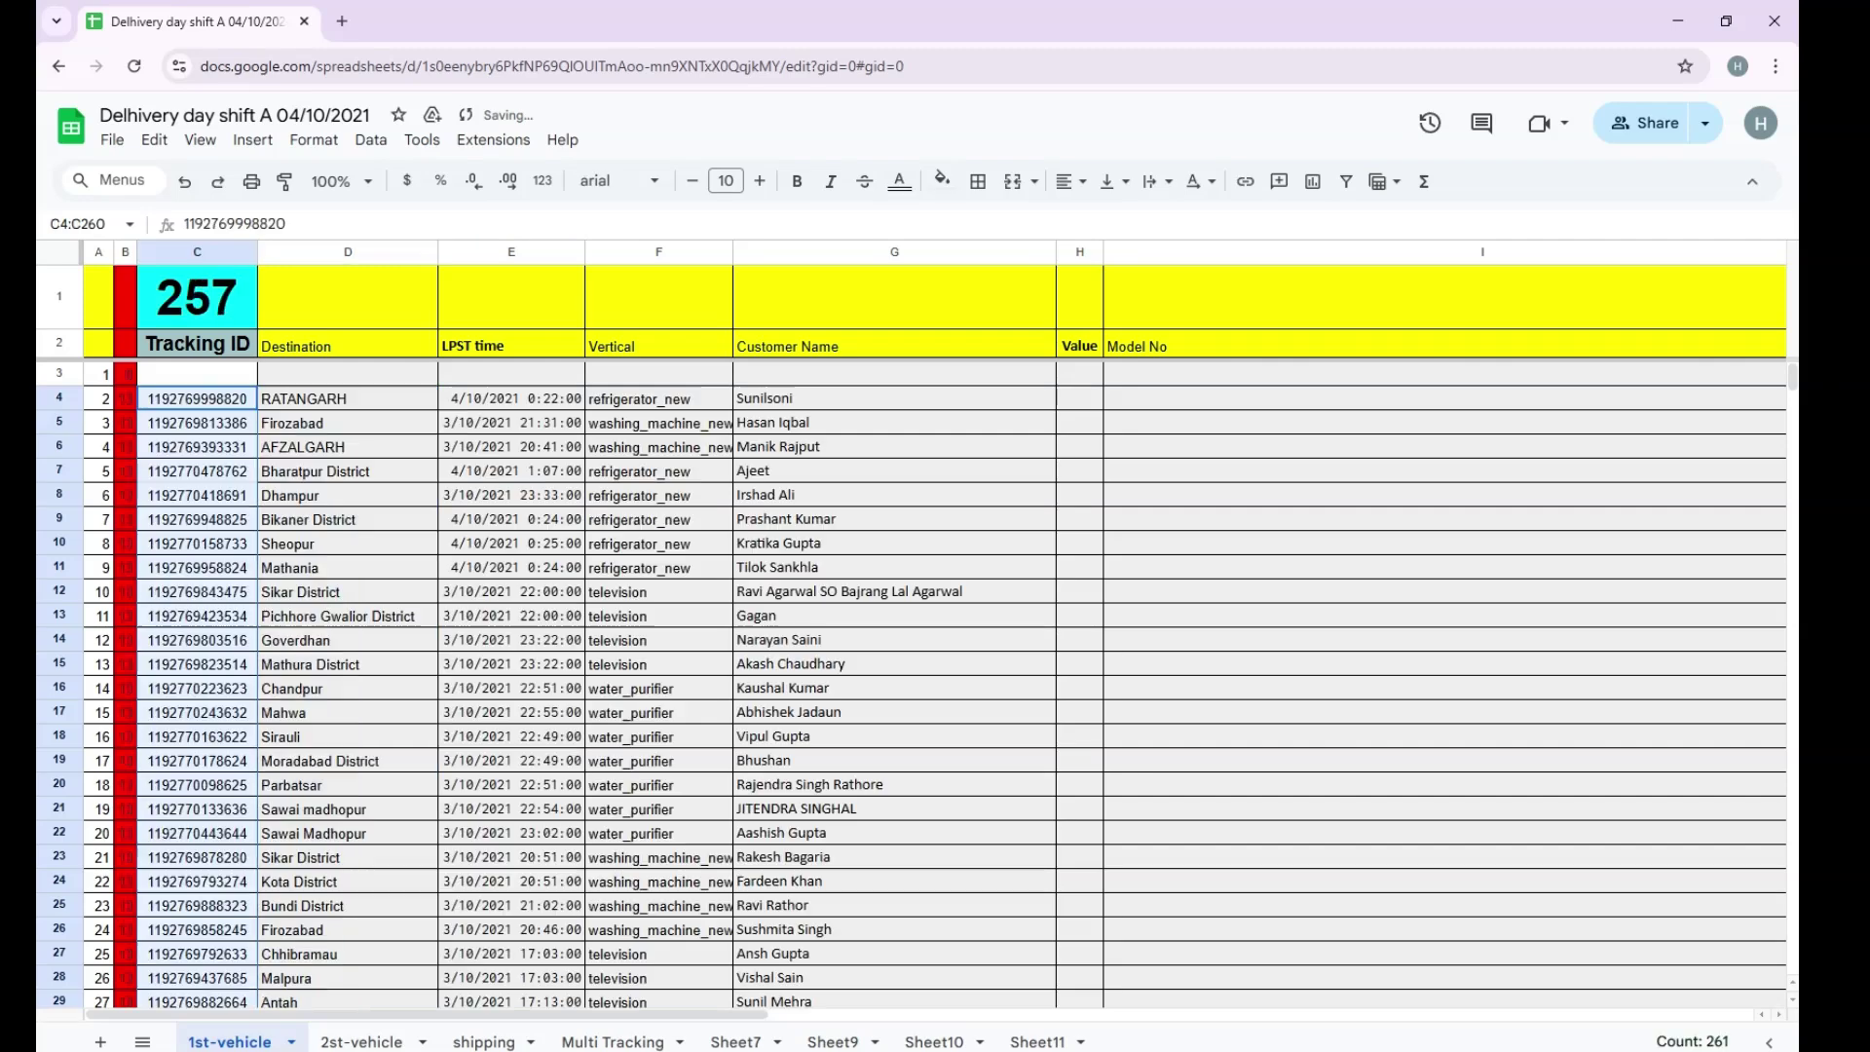
{"action": "key", "text": "ctrl+z"}
{"action": "key", "text": "ctrl+z"}
{"action": "key", "text": "ctrl+z"}
{"action": "key", "text": "ctrl+z"}
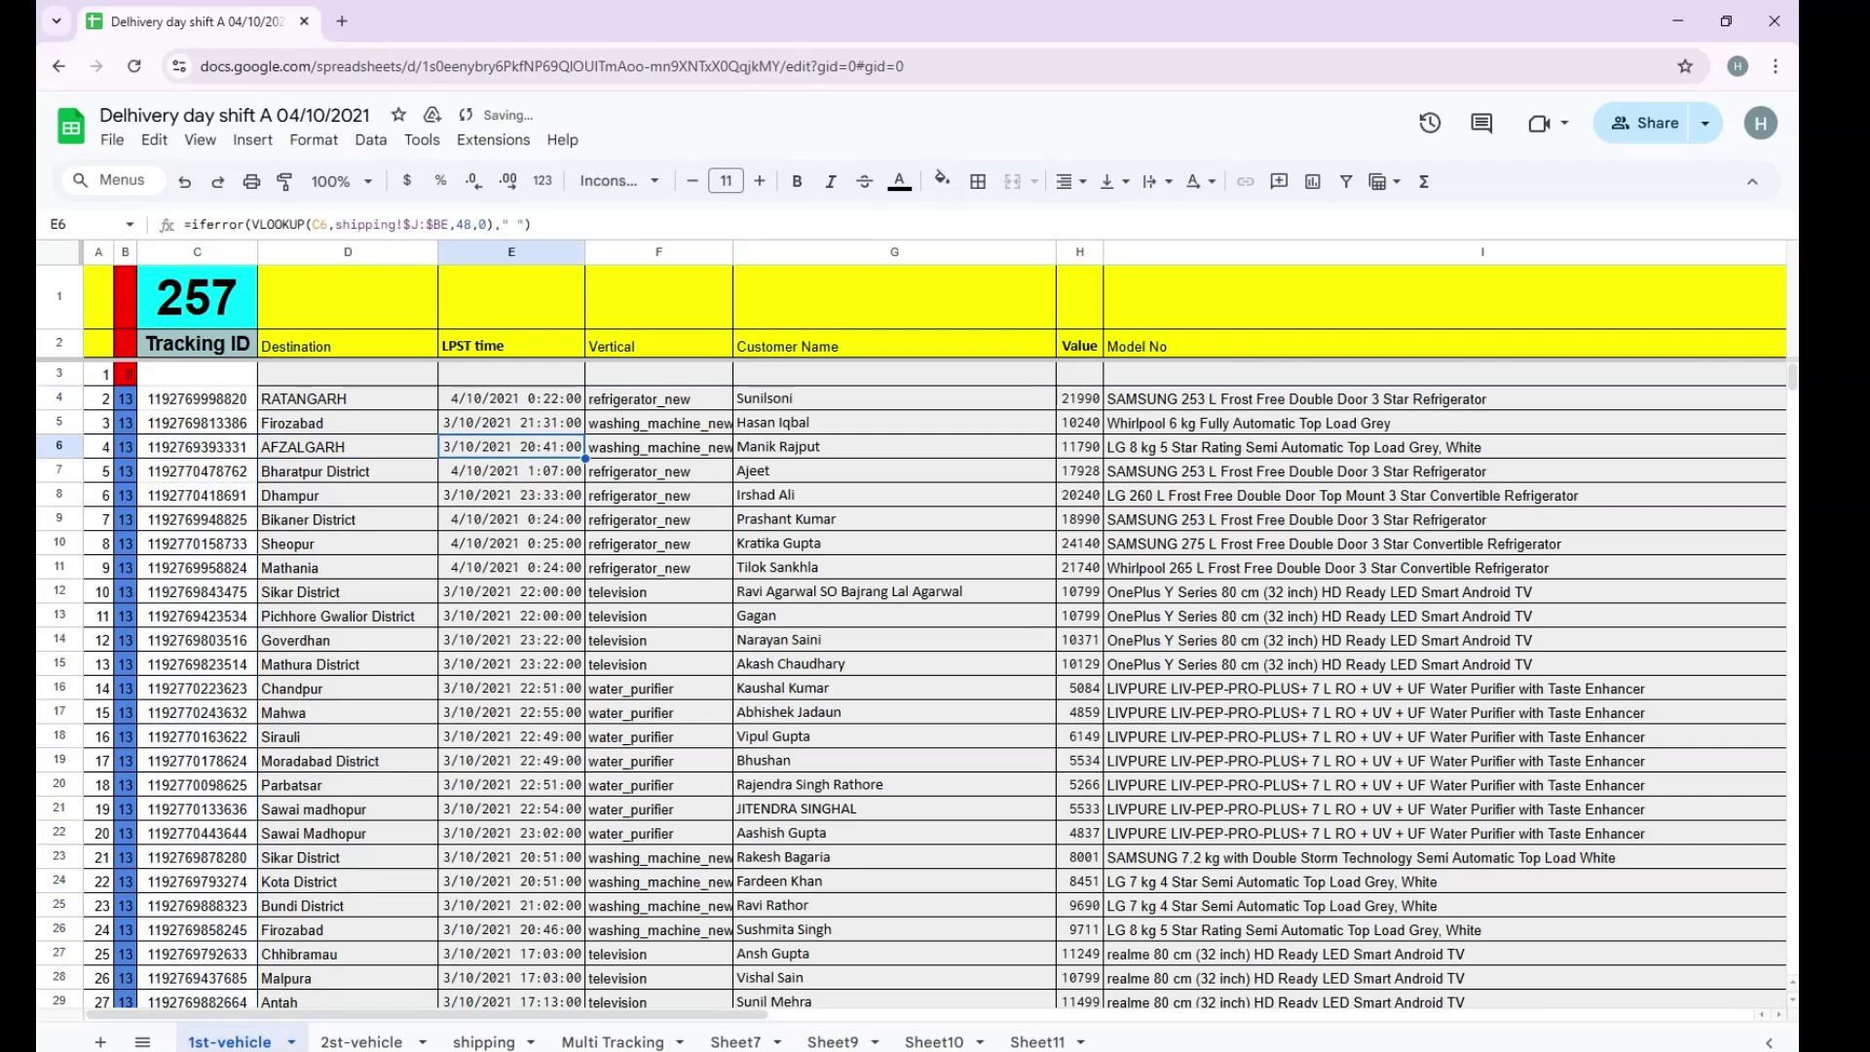
Examine the lookup formulas across row 6, from the Vertical column through Value, Model No and RTO.
{"action": "key", "text": "Right"}
{"action": "key", "text": "Right"}
{"action": "key", "text": "Right"}
{"action": "key", "text": "Left"}
{"action": "key", "text": "Right"}
{"action": "key", "text": "Right"}
{"action": "key", "text": "Left"}
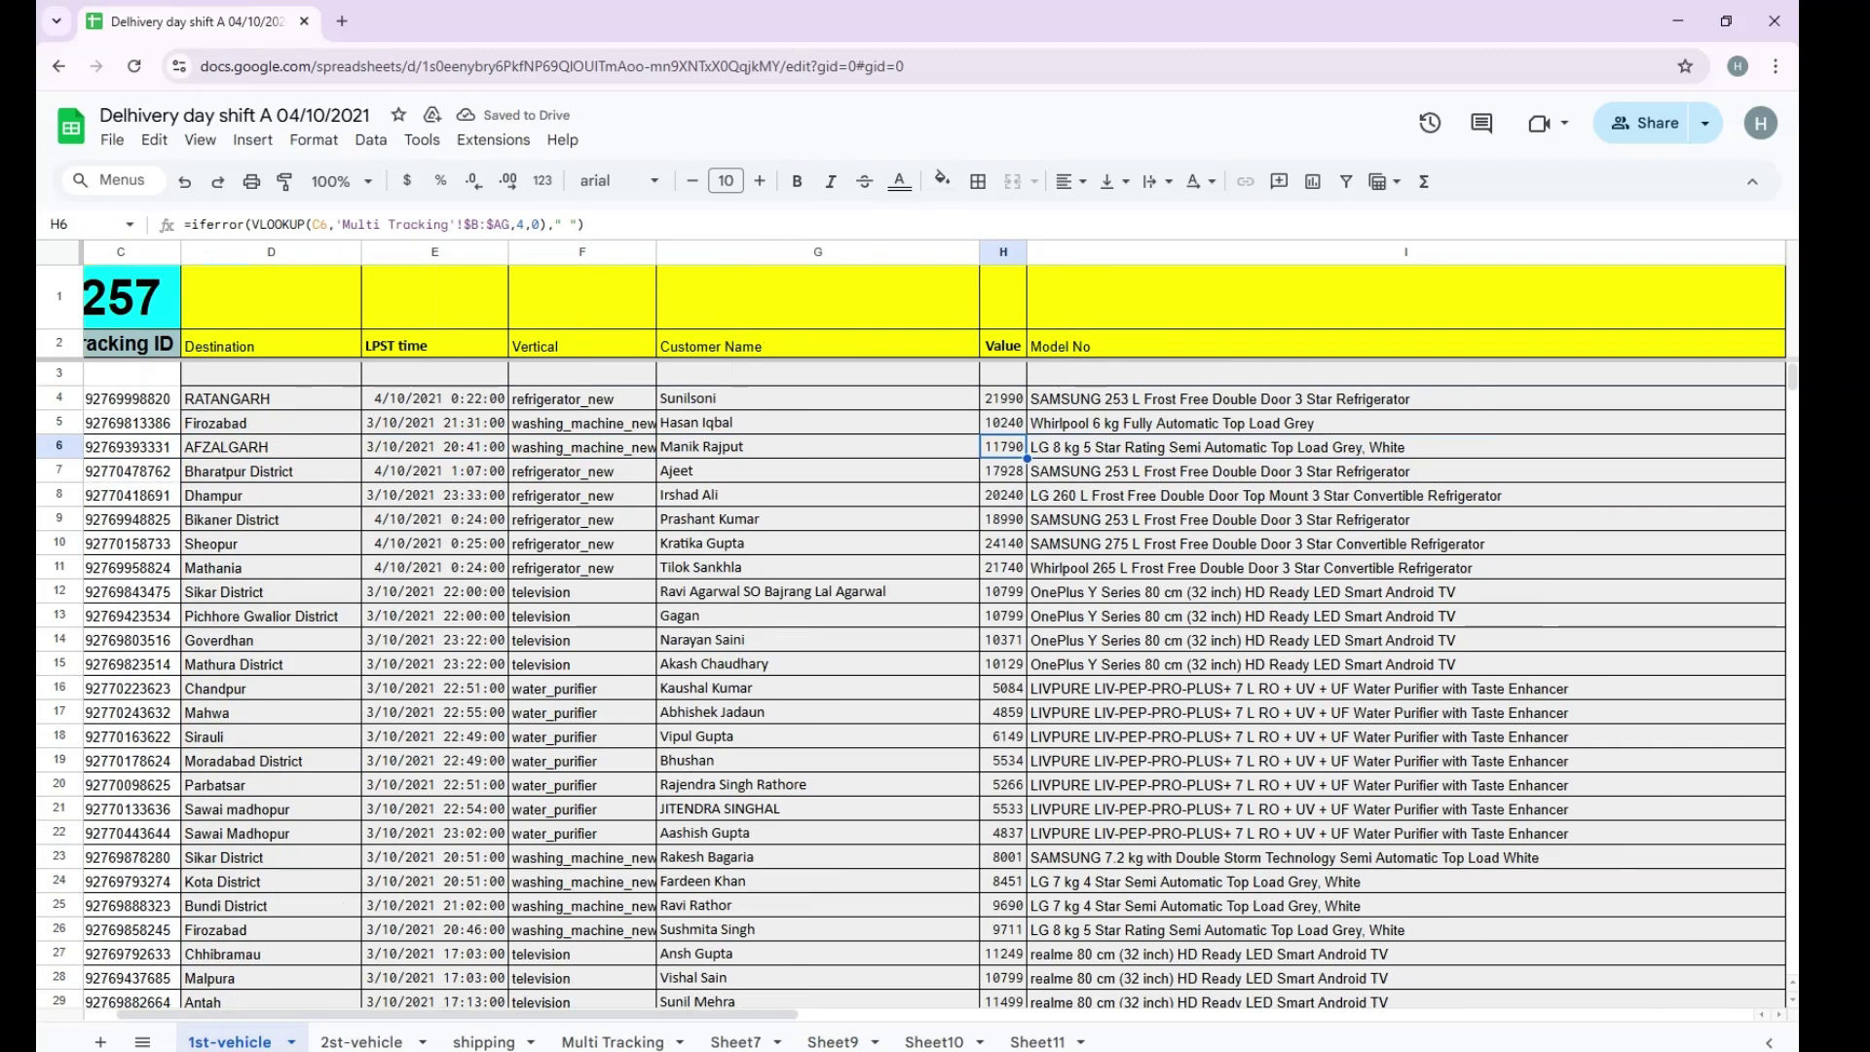
{"action": "key", "text": "Right"}
{"action": "key", "text": "Right"}
{"action": "key", "text": "Right"}
{"action": "key", "text": "Left"}
{"action": "key", "text": "Left"}
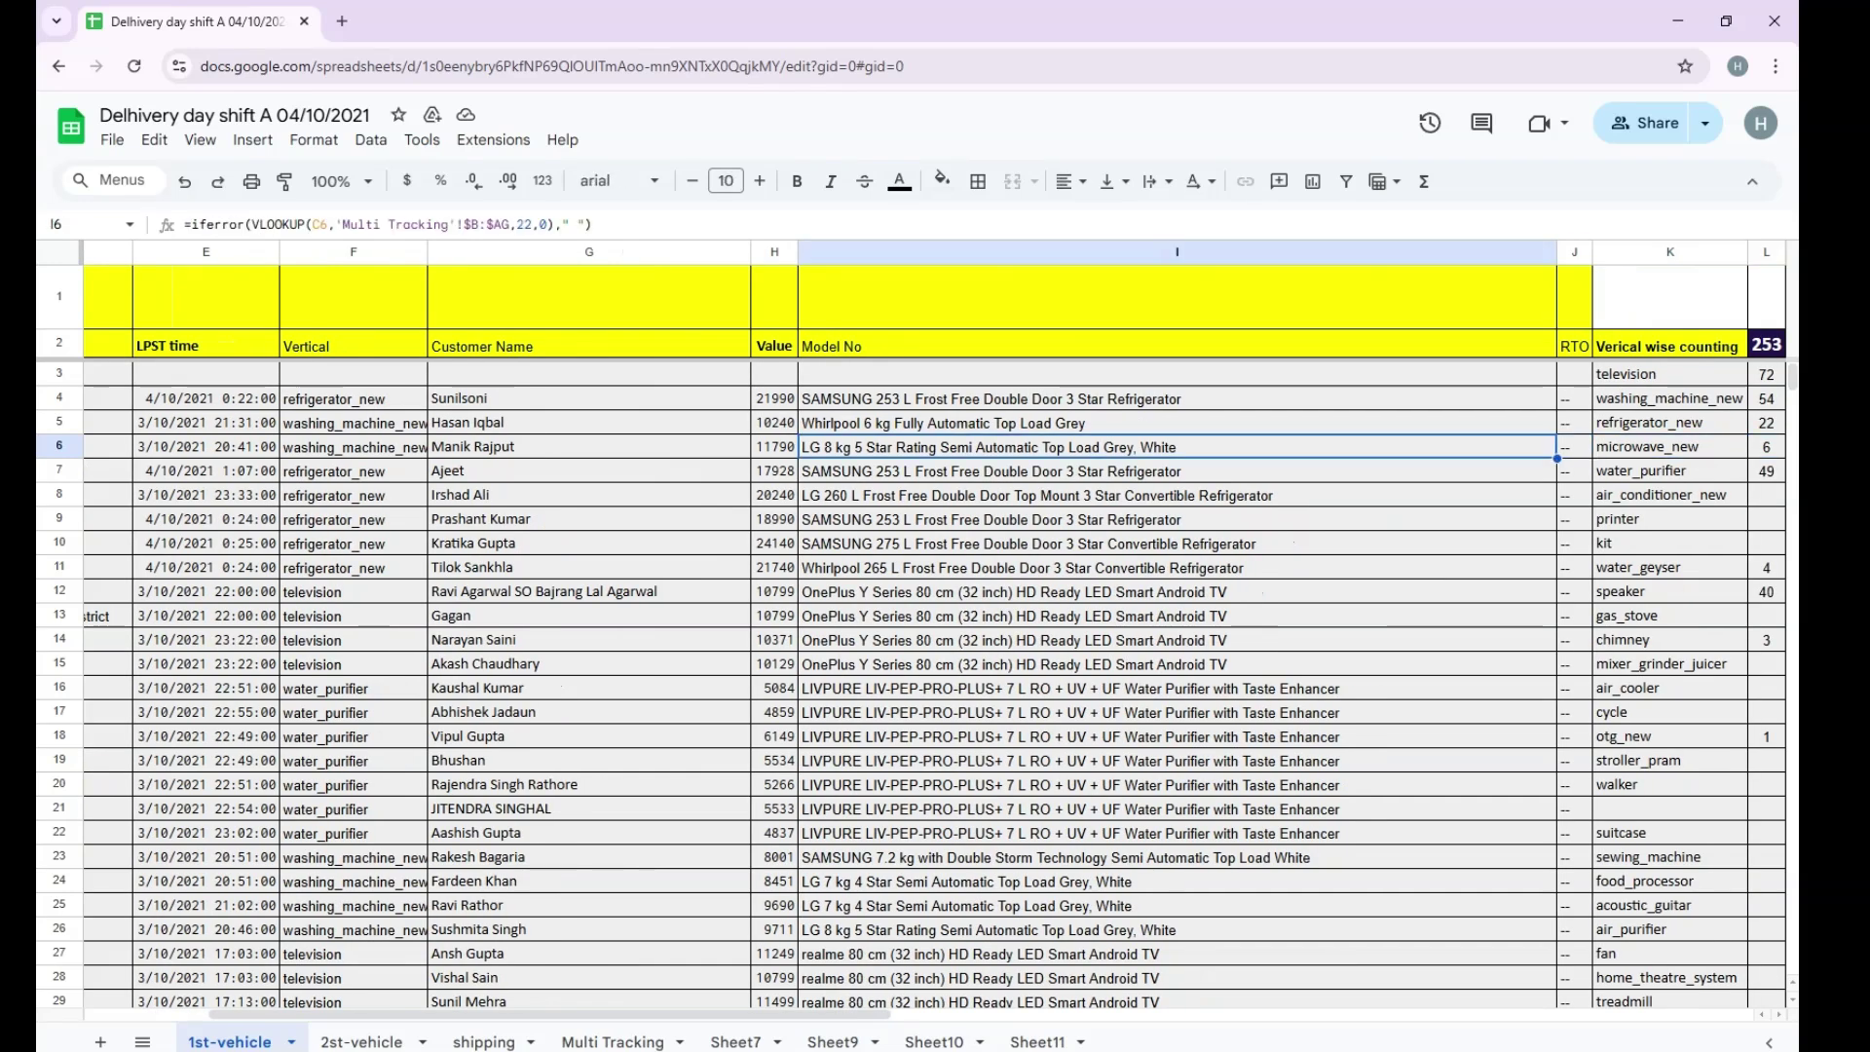
{"action": "key", "text": "Left"}
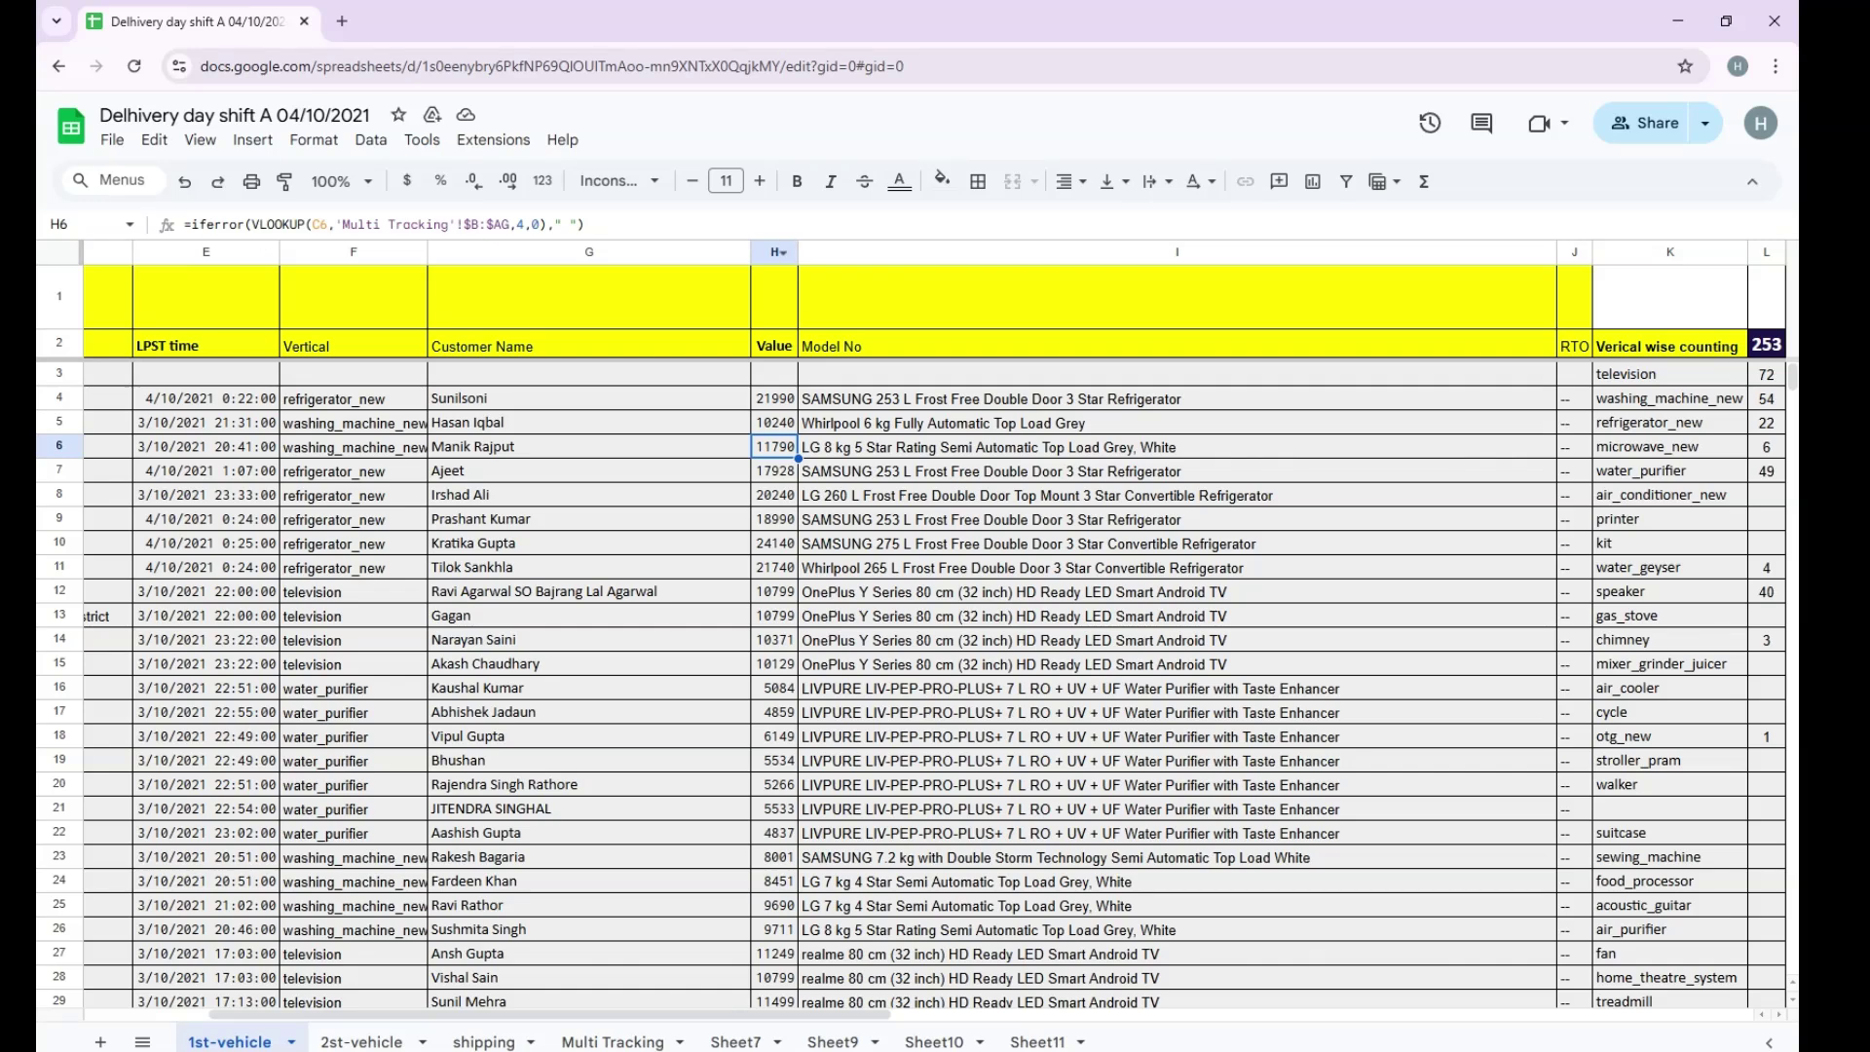
Open the Value column's conditional formatting rule for values greater than or equal to 50000.
{"action": "left_click_drag", "start_coordinate": [354, 423], "coordinate": [354, 736]}
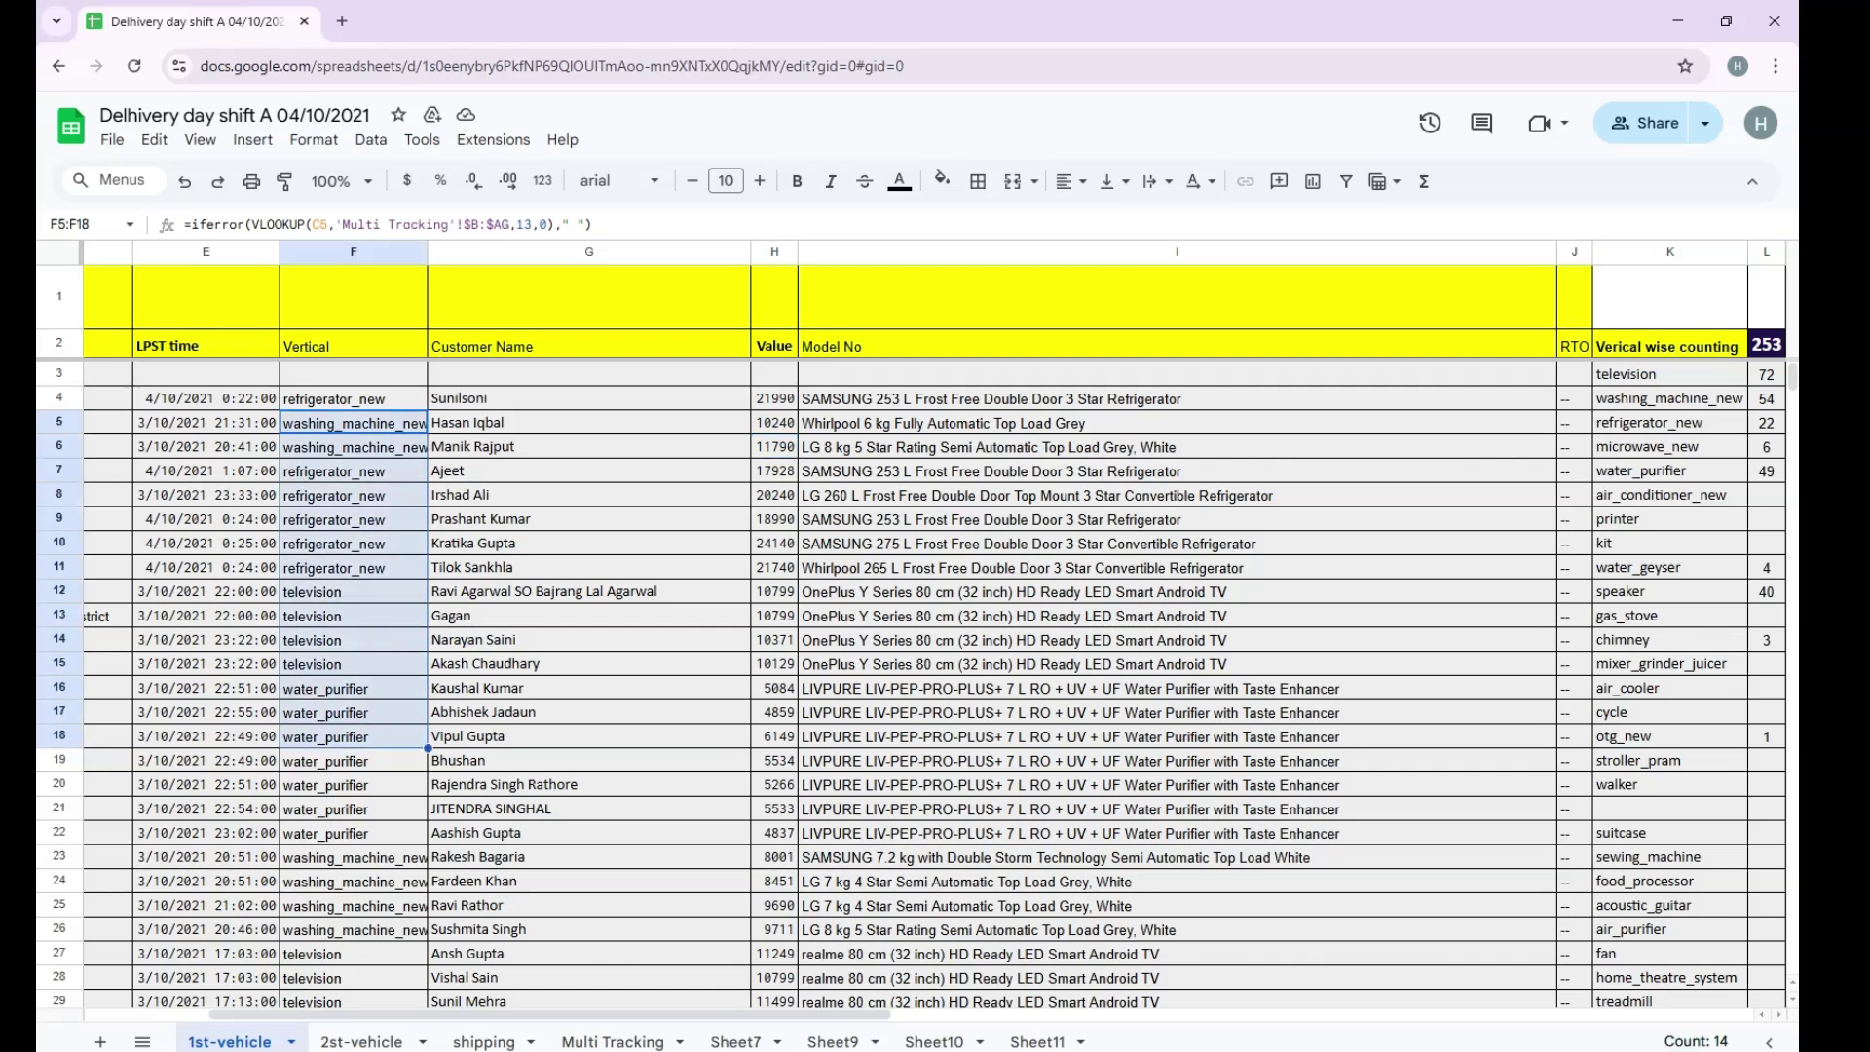
{"action": "left_click", "coordinate": [775, 252]}
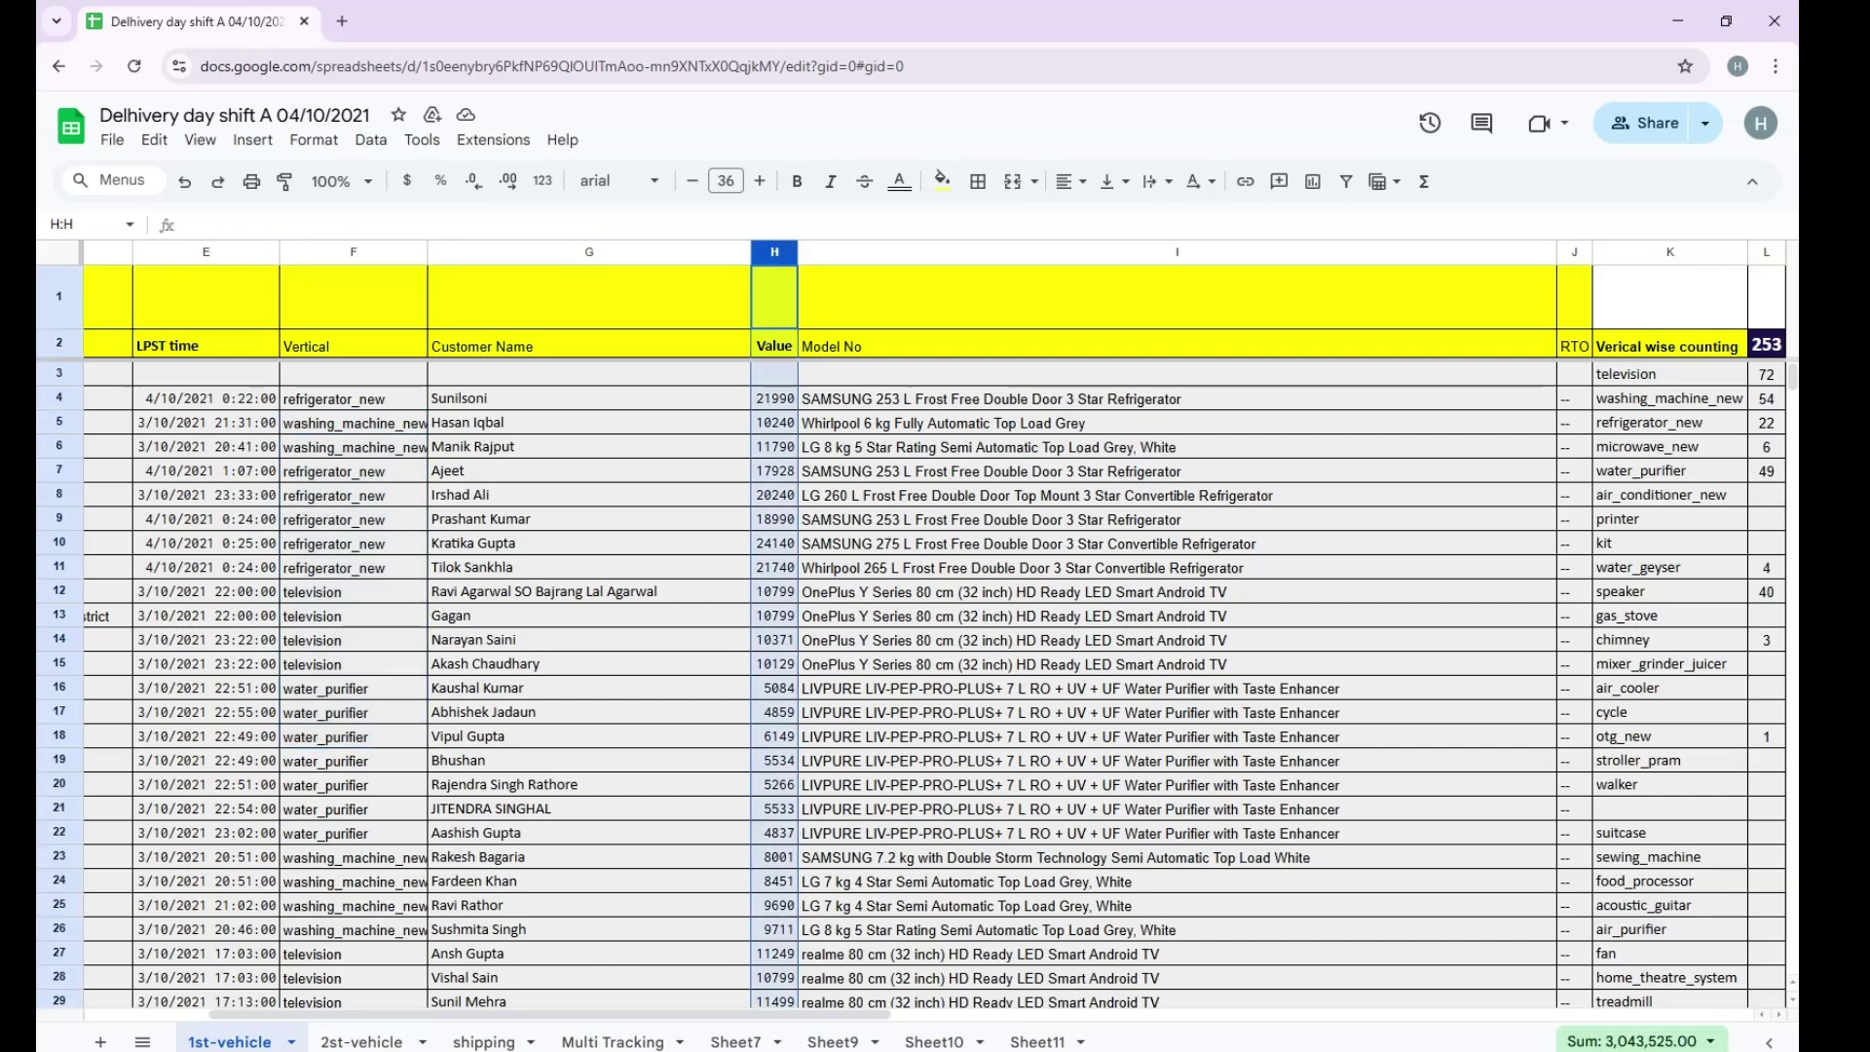
{"action": "right_click", "coordinate": [775, 252]}
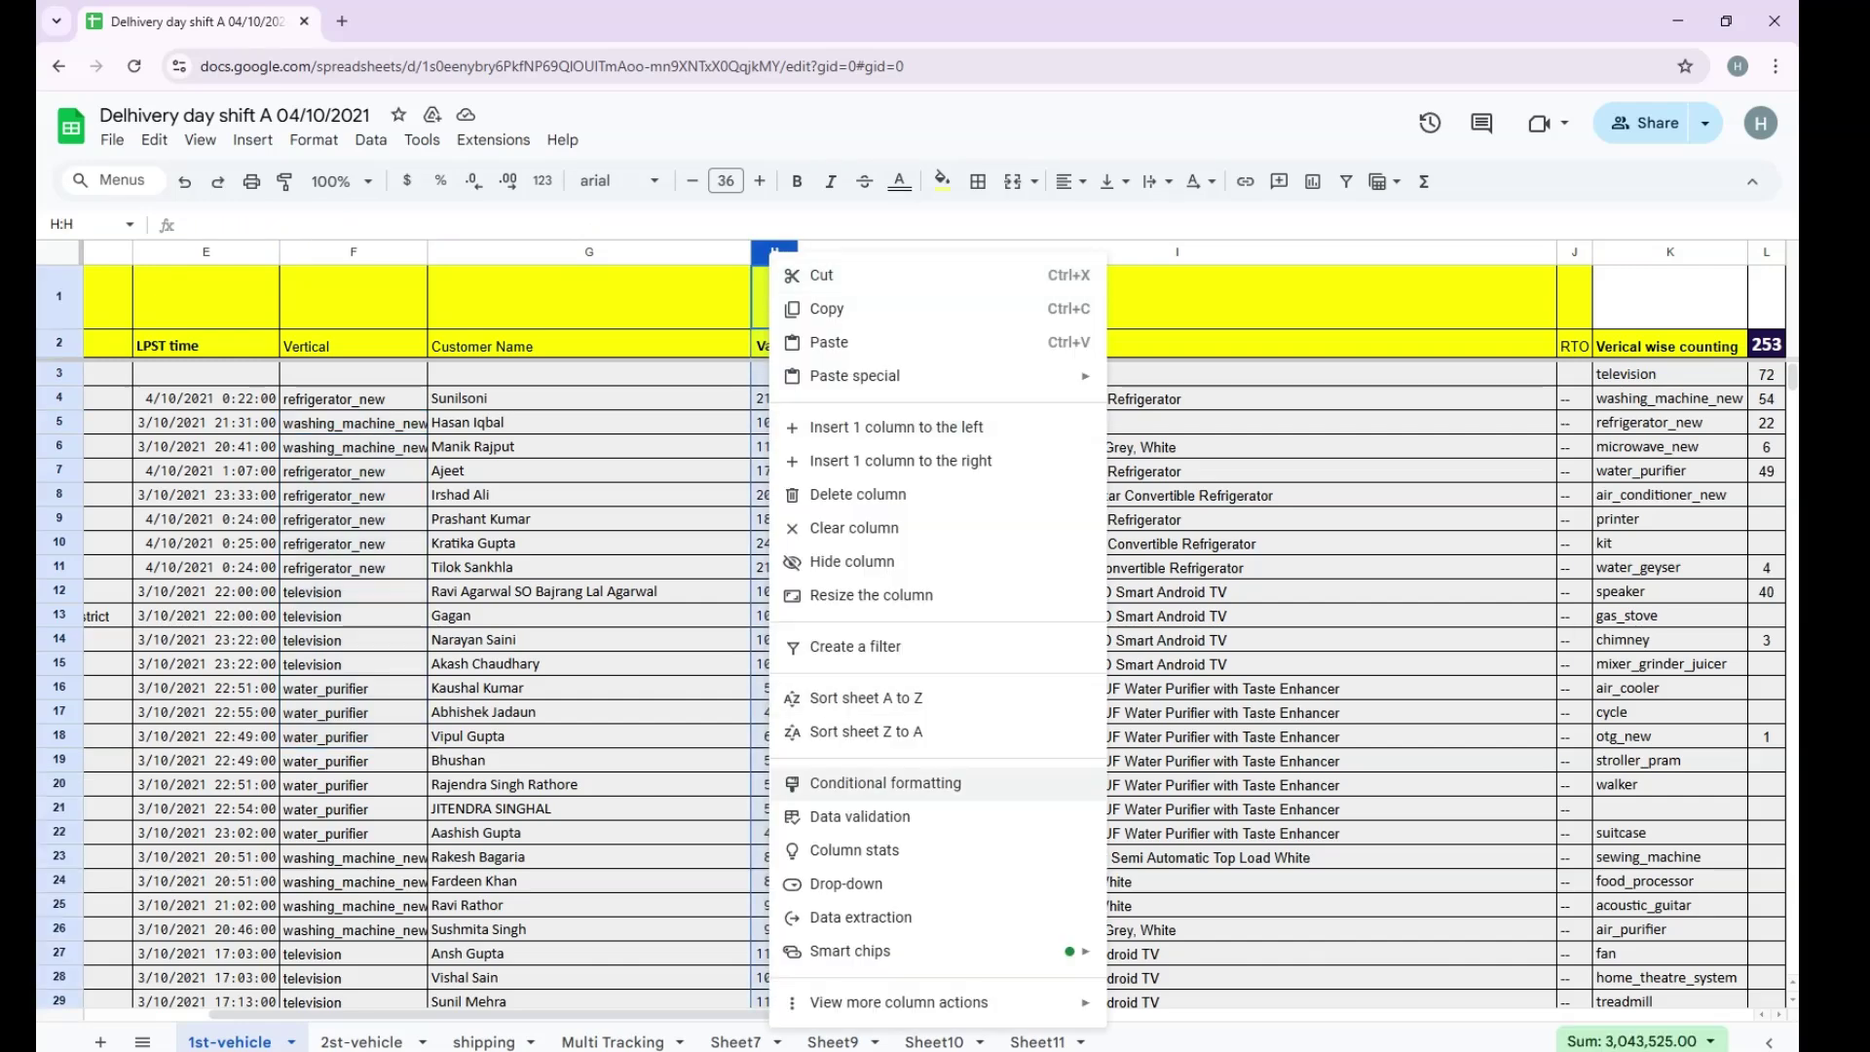
{"action": "left_click", "coordinate": [877, 784]}
{"action": "left_click", "coordinate": [1586, 259]}
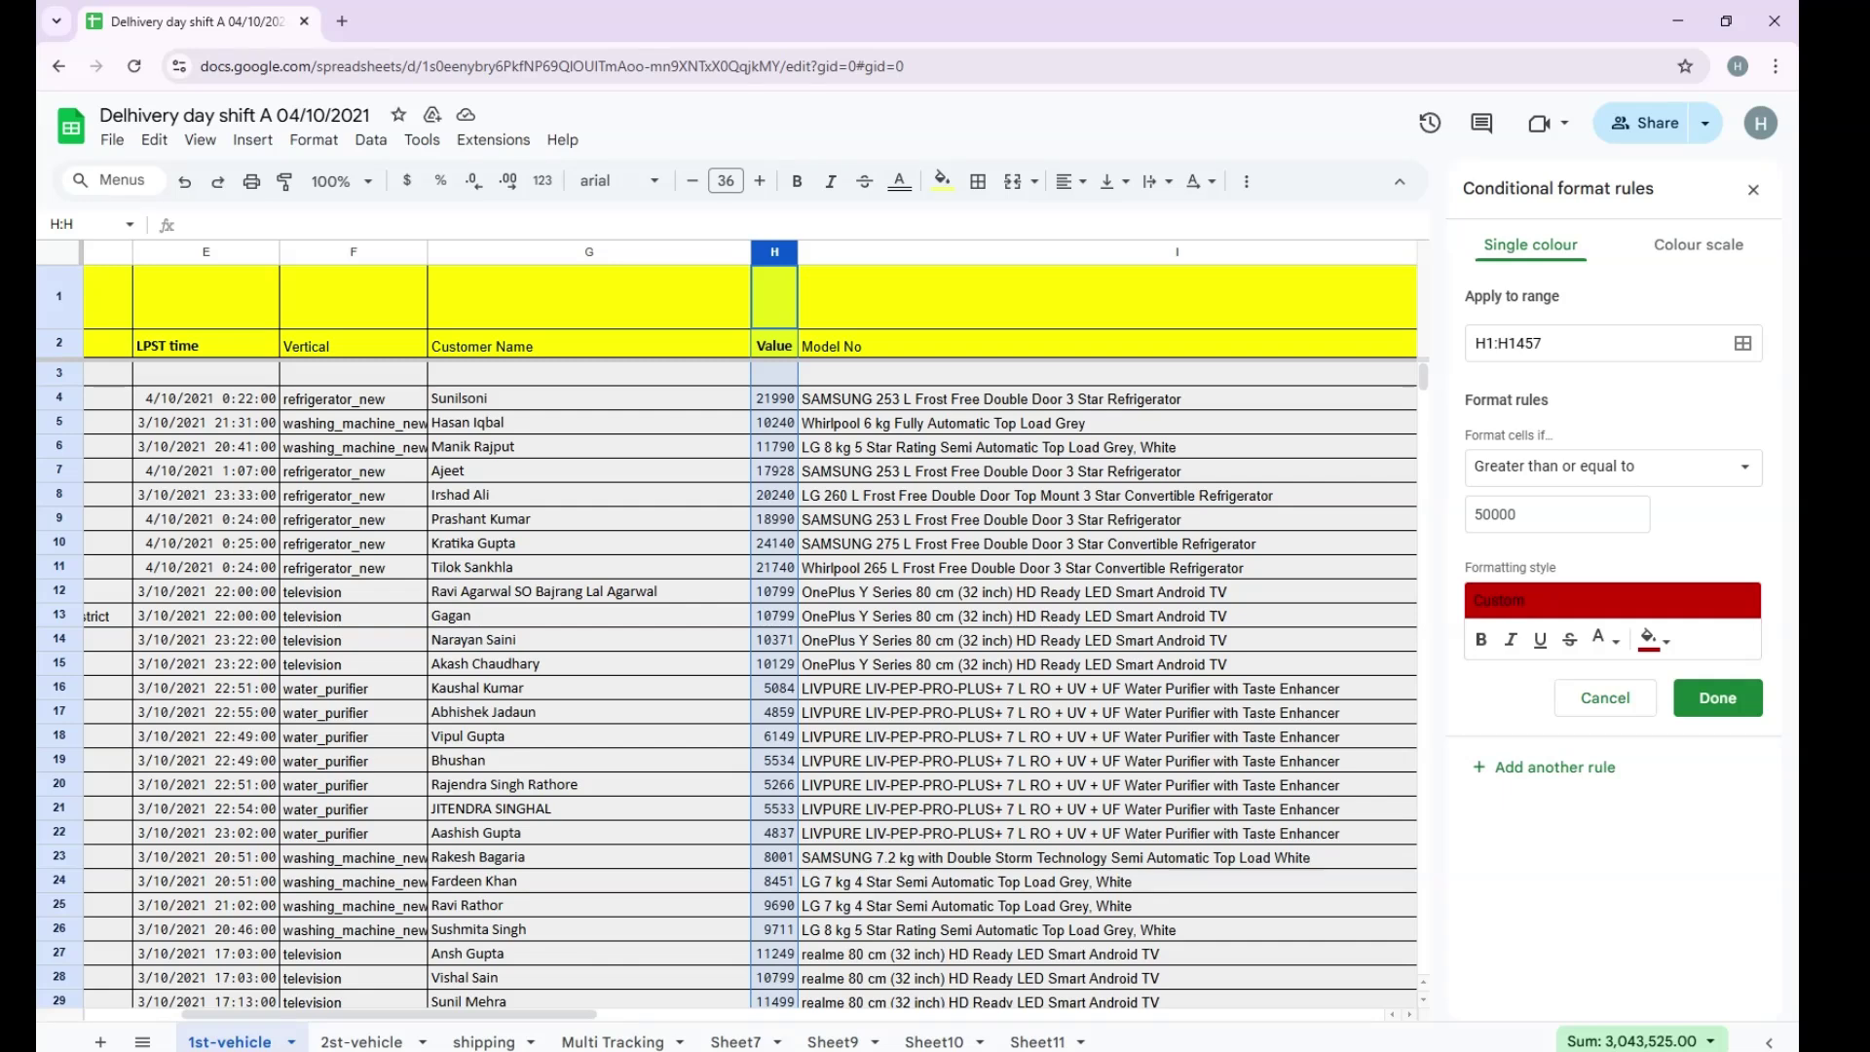
{"action": "double_click", "coordinate": [1495, 514]}
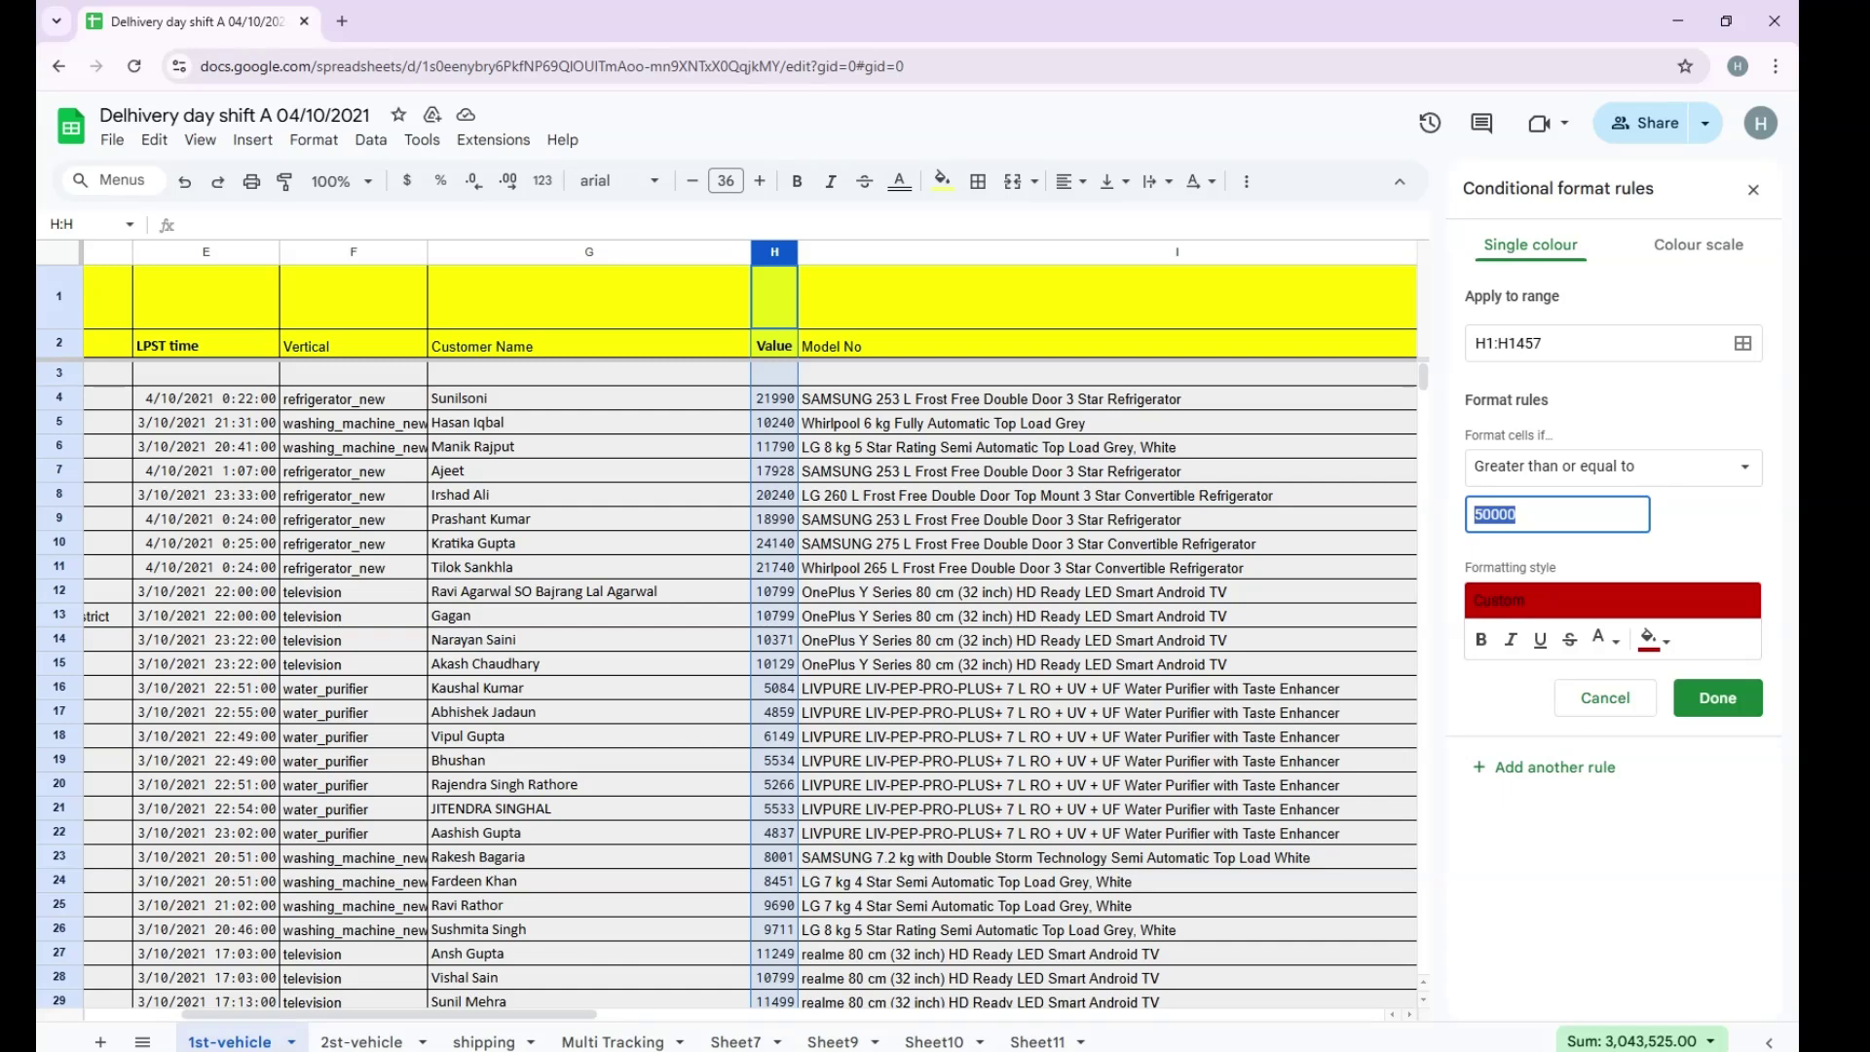
Set the rule's formatting style to black text on a dark green fill and save it.
{"action": "left_click", "coordinate": [1653, 640]}
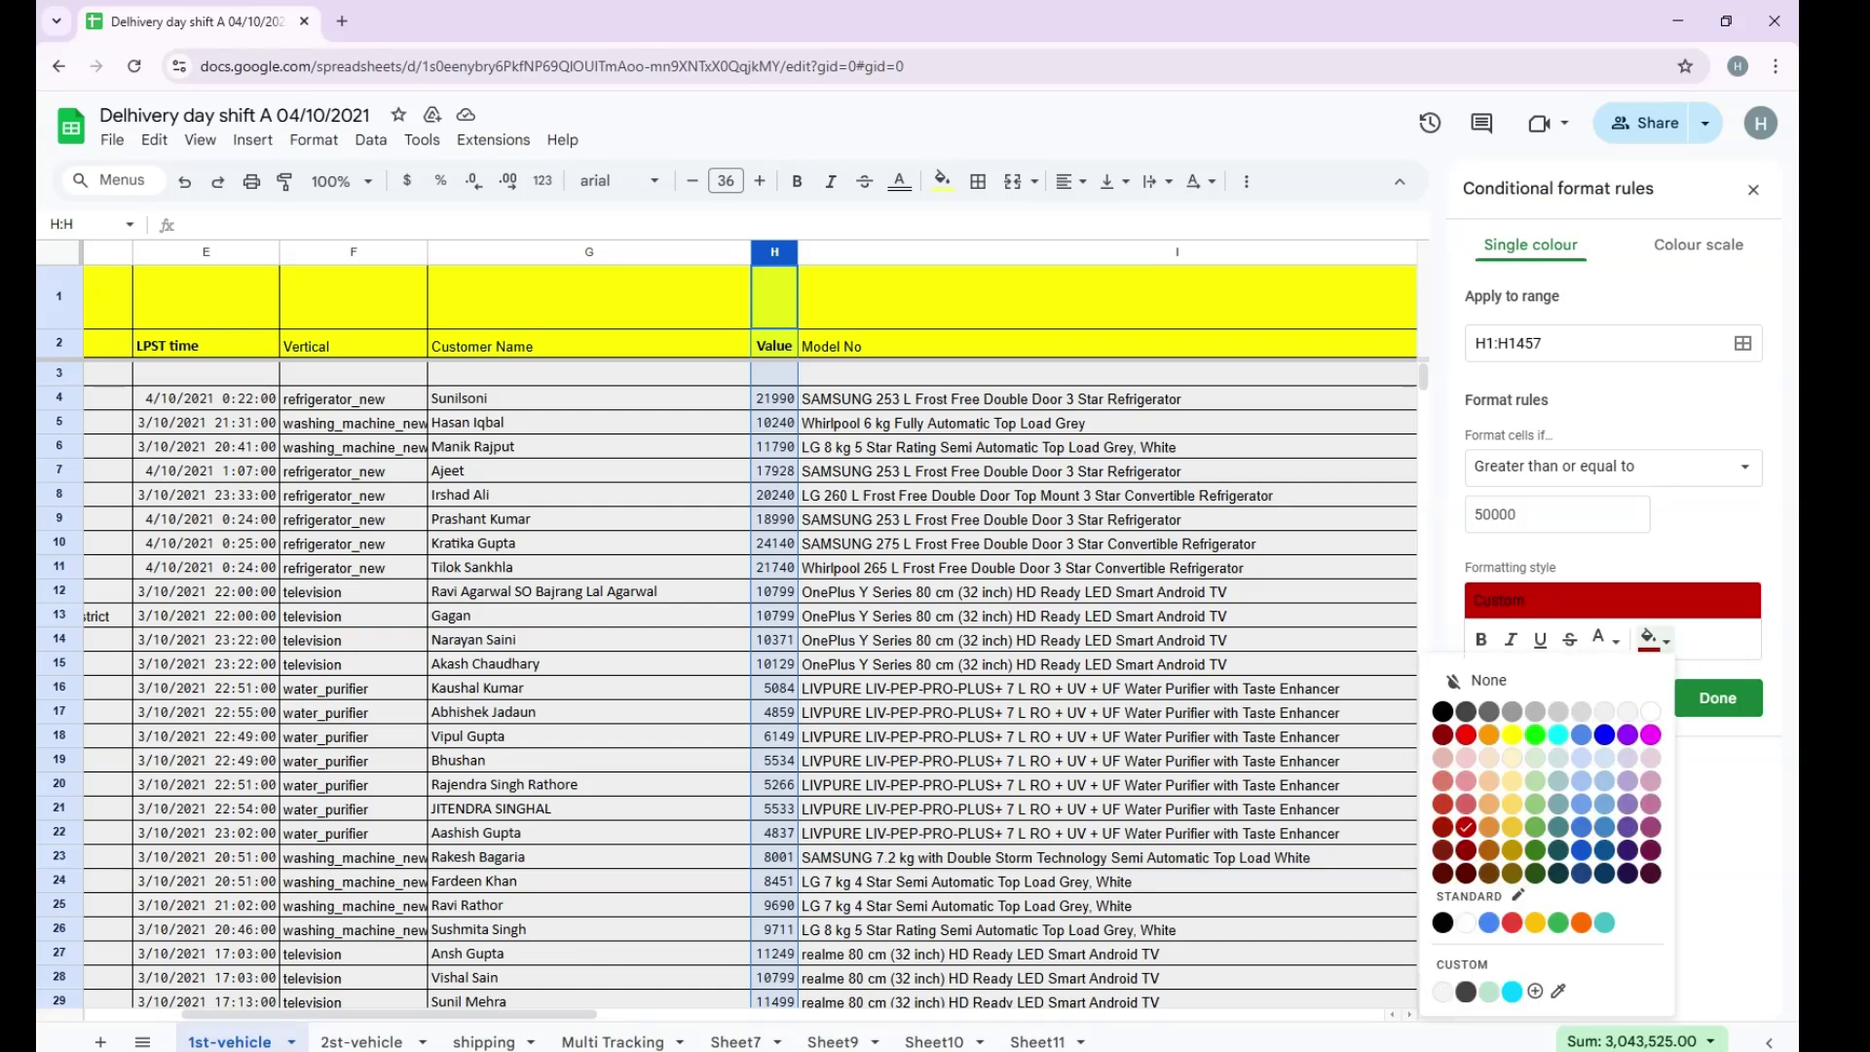
{"action": "left_click", "coordinate": [1605, 640]}
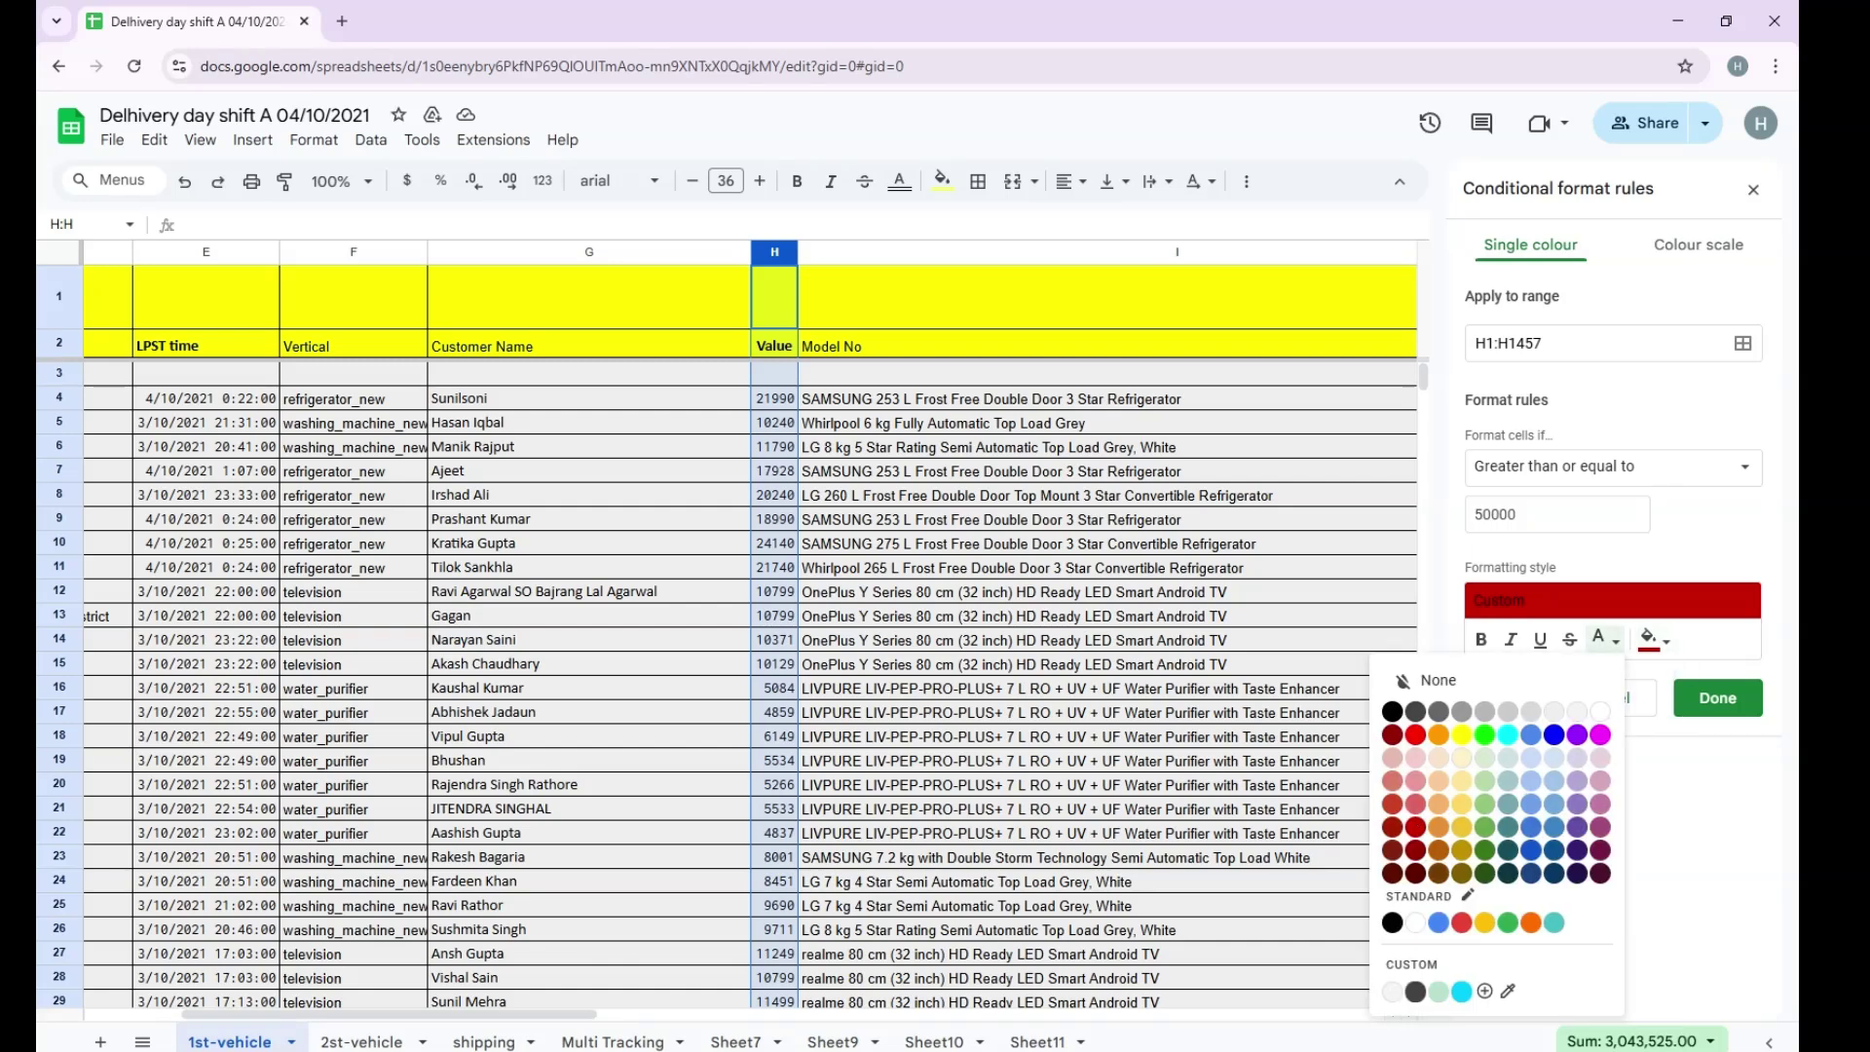
{"action": "left_click", "coordinate": [1532, 850]}
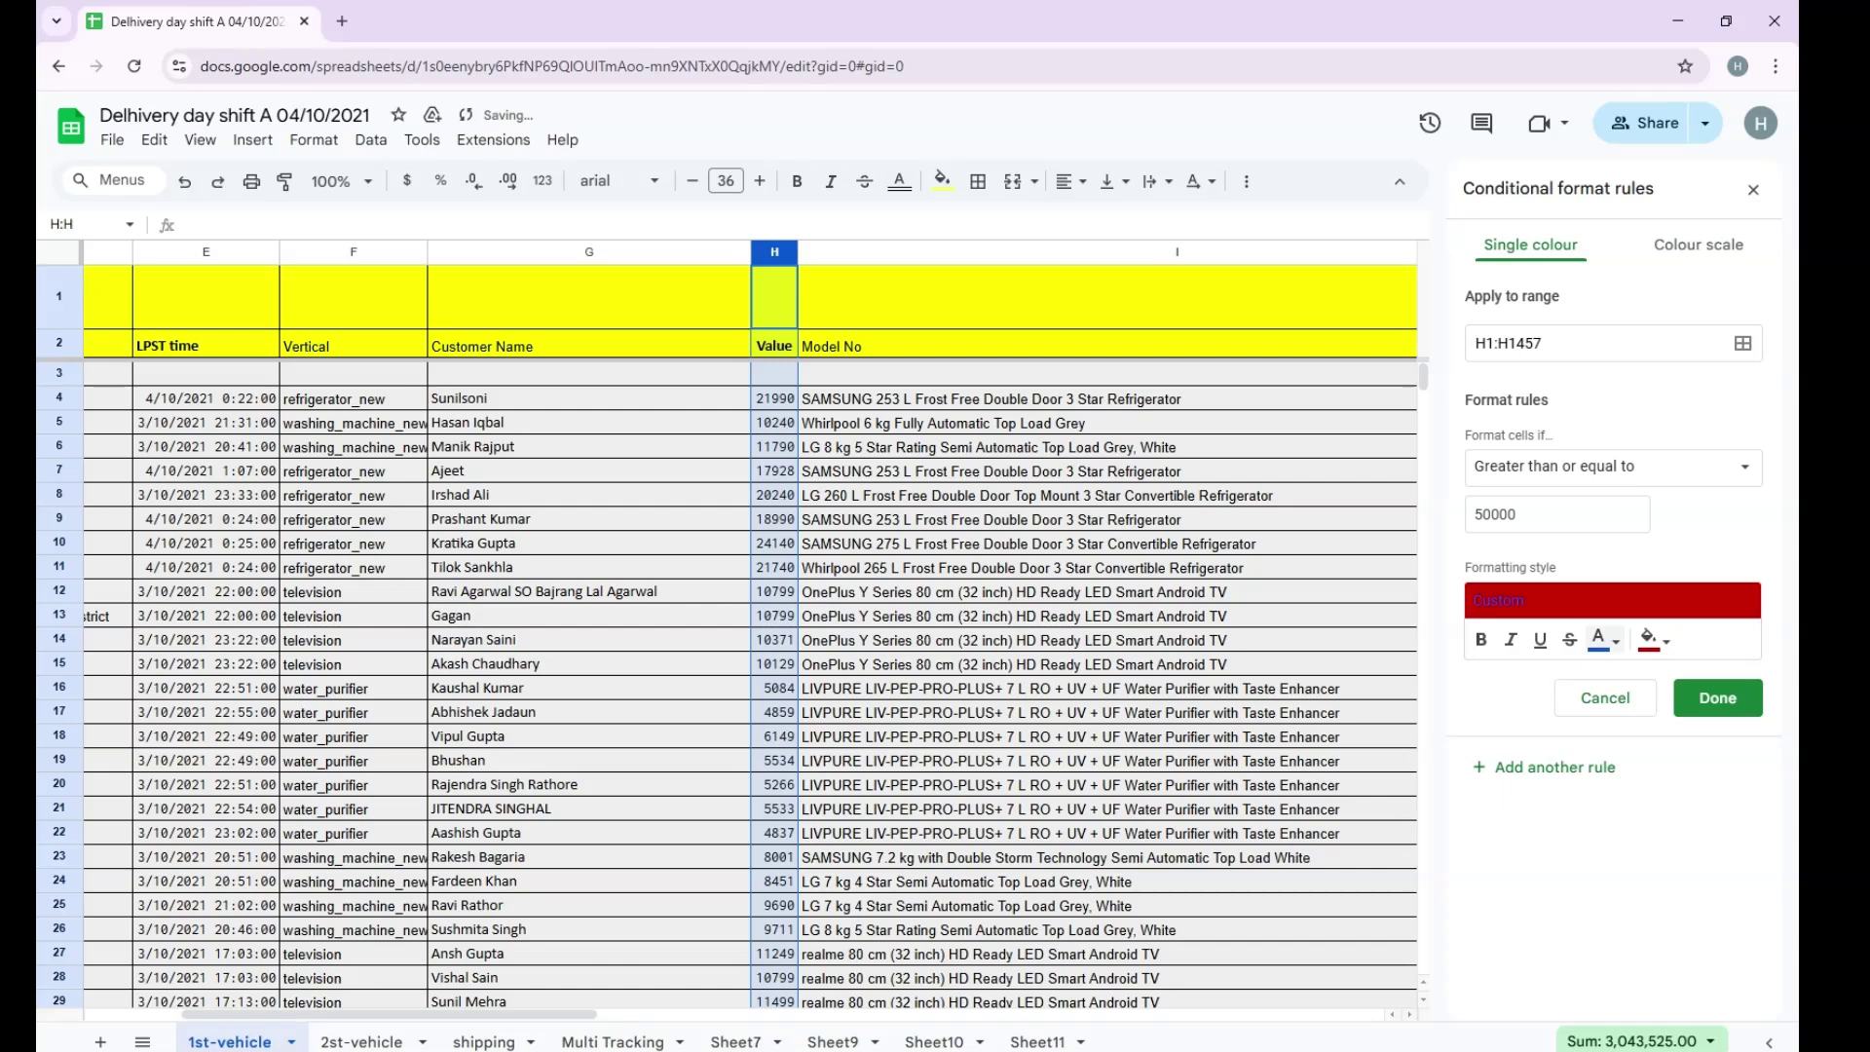
{"action": "left_click", "coordinate": [1604, 640]}
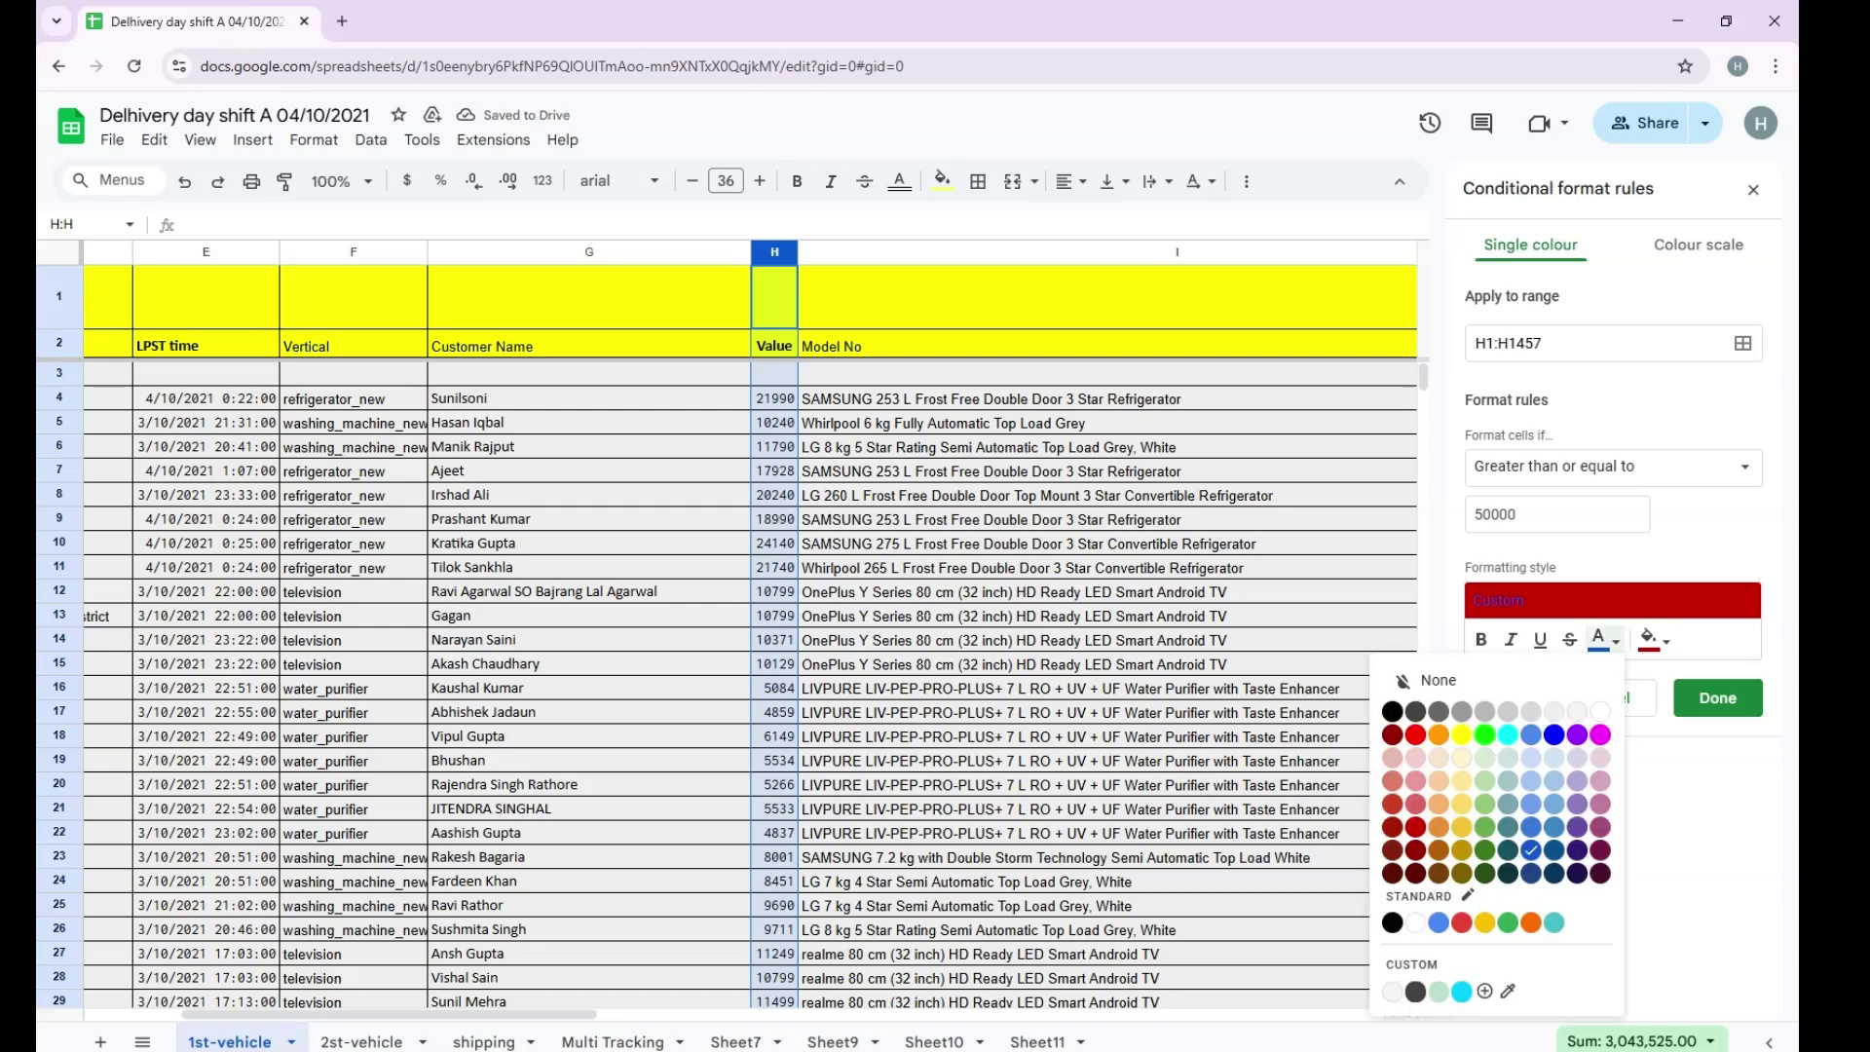
{"action": "left_click", "coordinate": [1393, 712]}
{"action": "left_click", "coordinate": [1654, 640]}
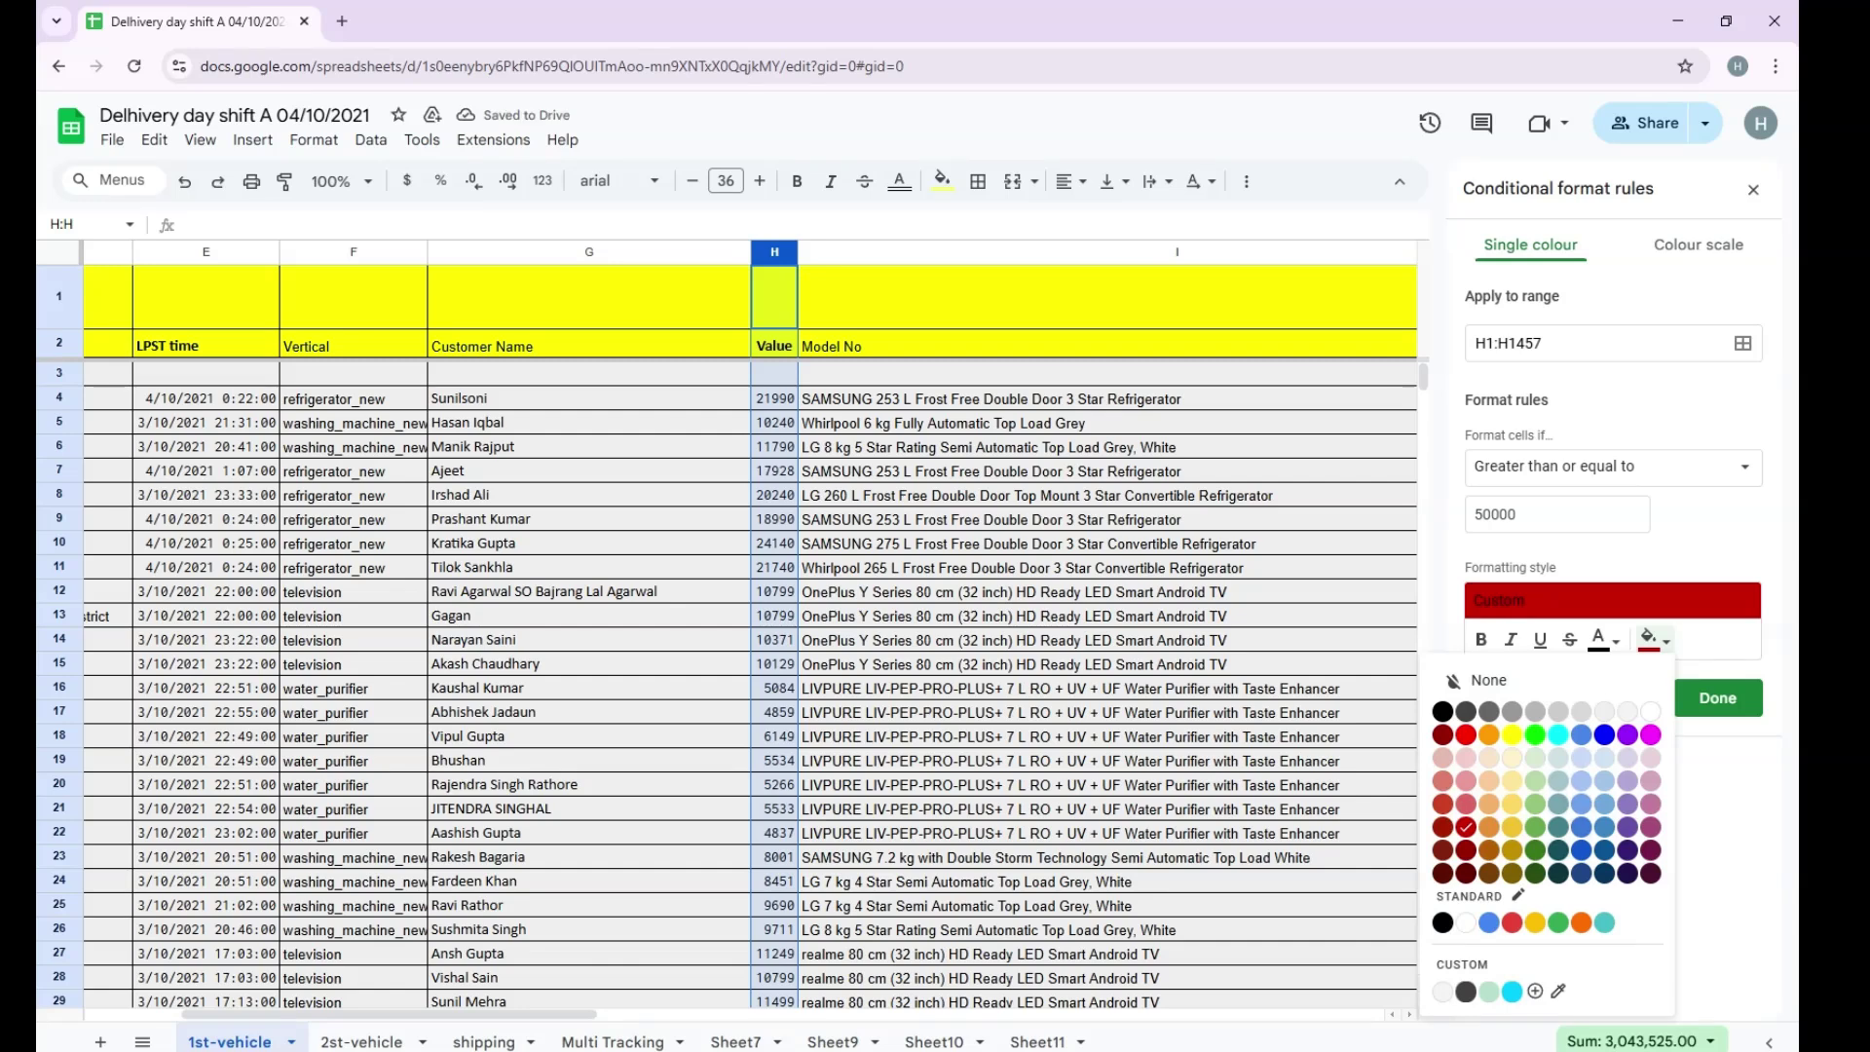
{"action": "left_click", "coordinate": [1535, 850]}
{"action": "left_click", "coordinate": [1718, 697]}
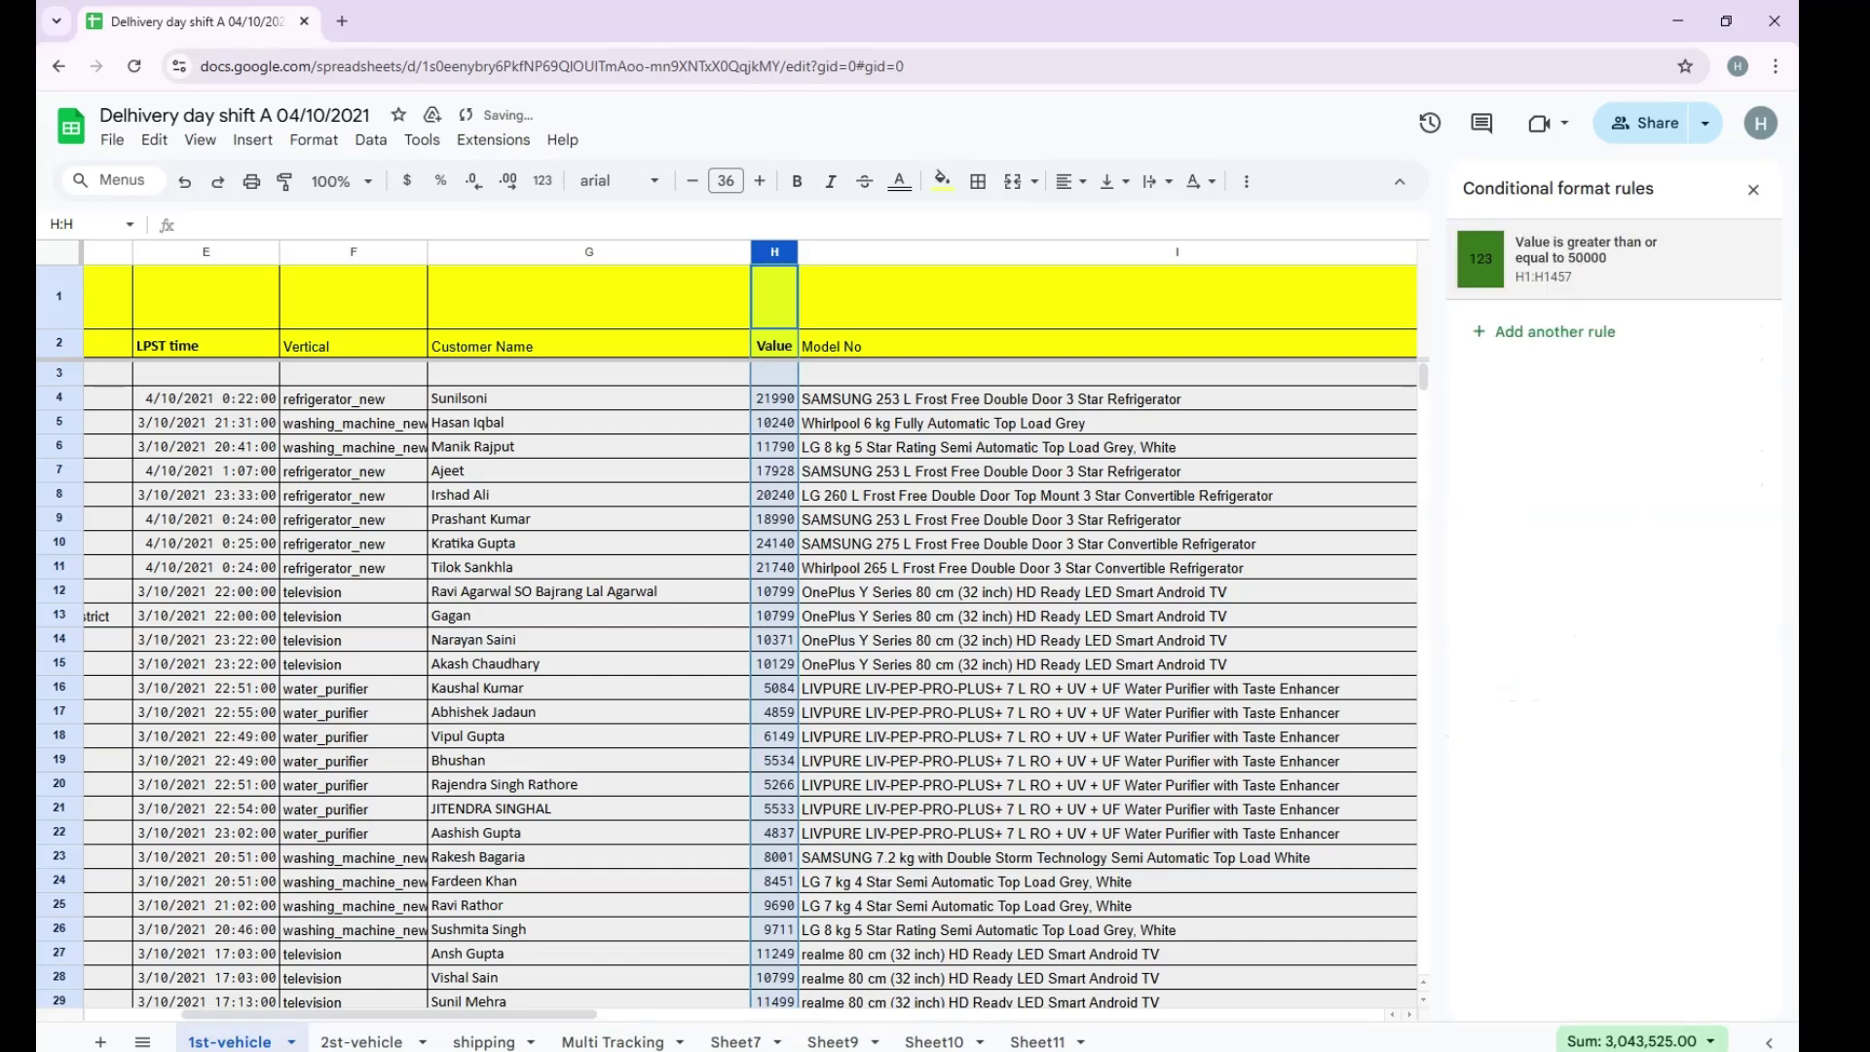
Close the conditional format rules and enter 50001 in H9 to test the Value column's rule.
{"action": "left_click", "coordinate": [774, 519]}
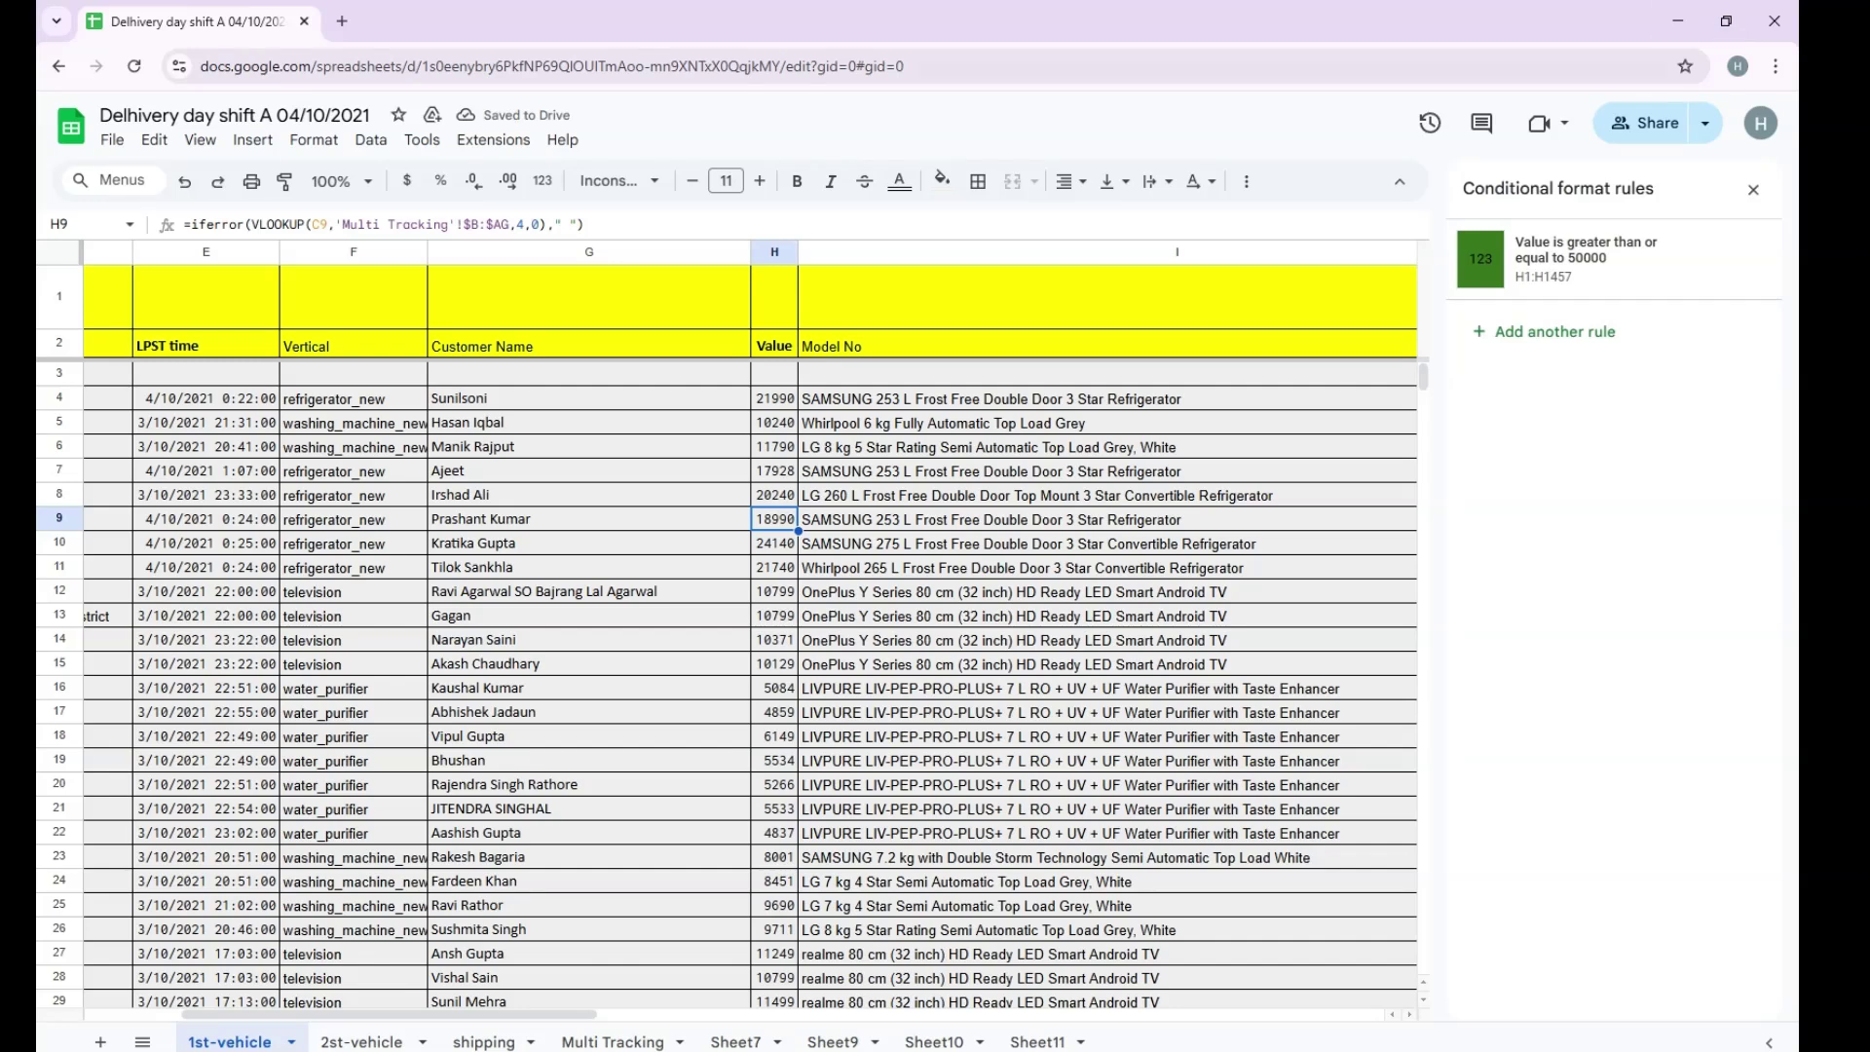
{"action": "left_click", "coordinate": [1754, 189]}
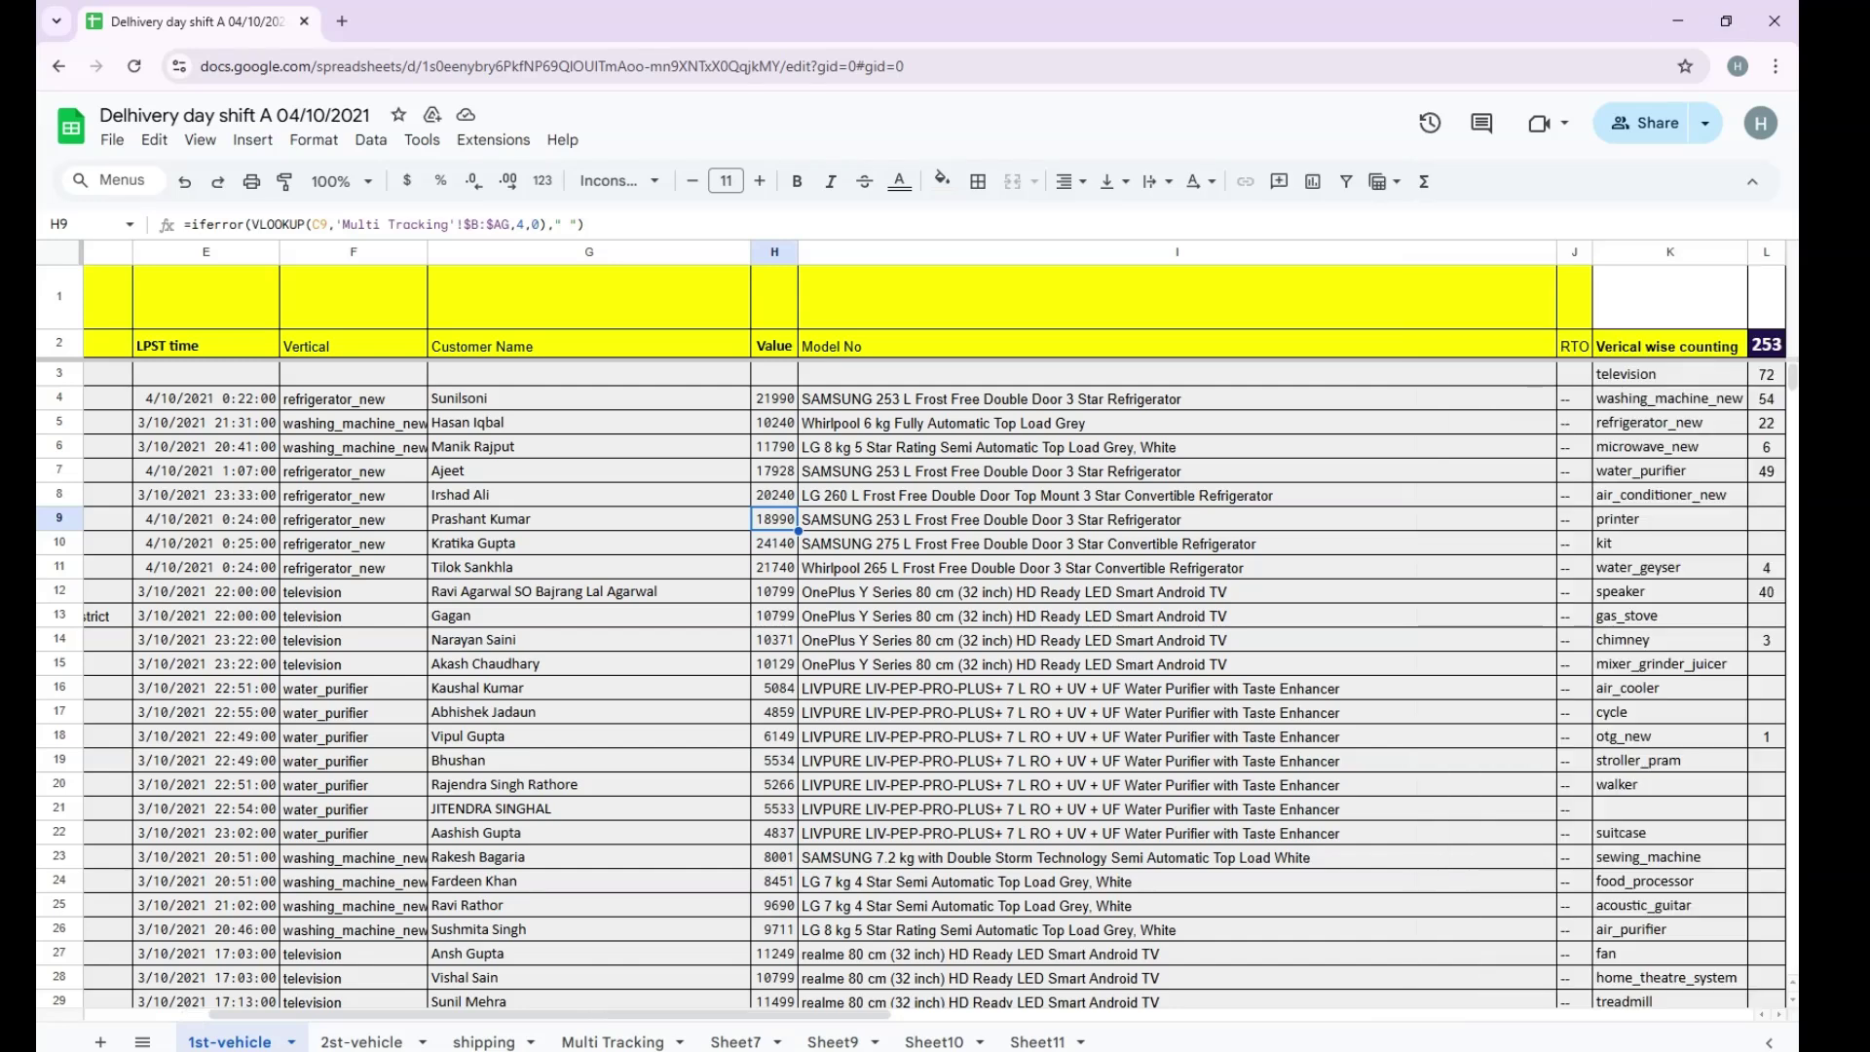
{"action": "type", "text": "50000"}
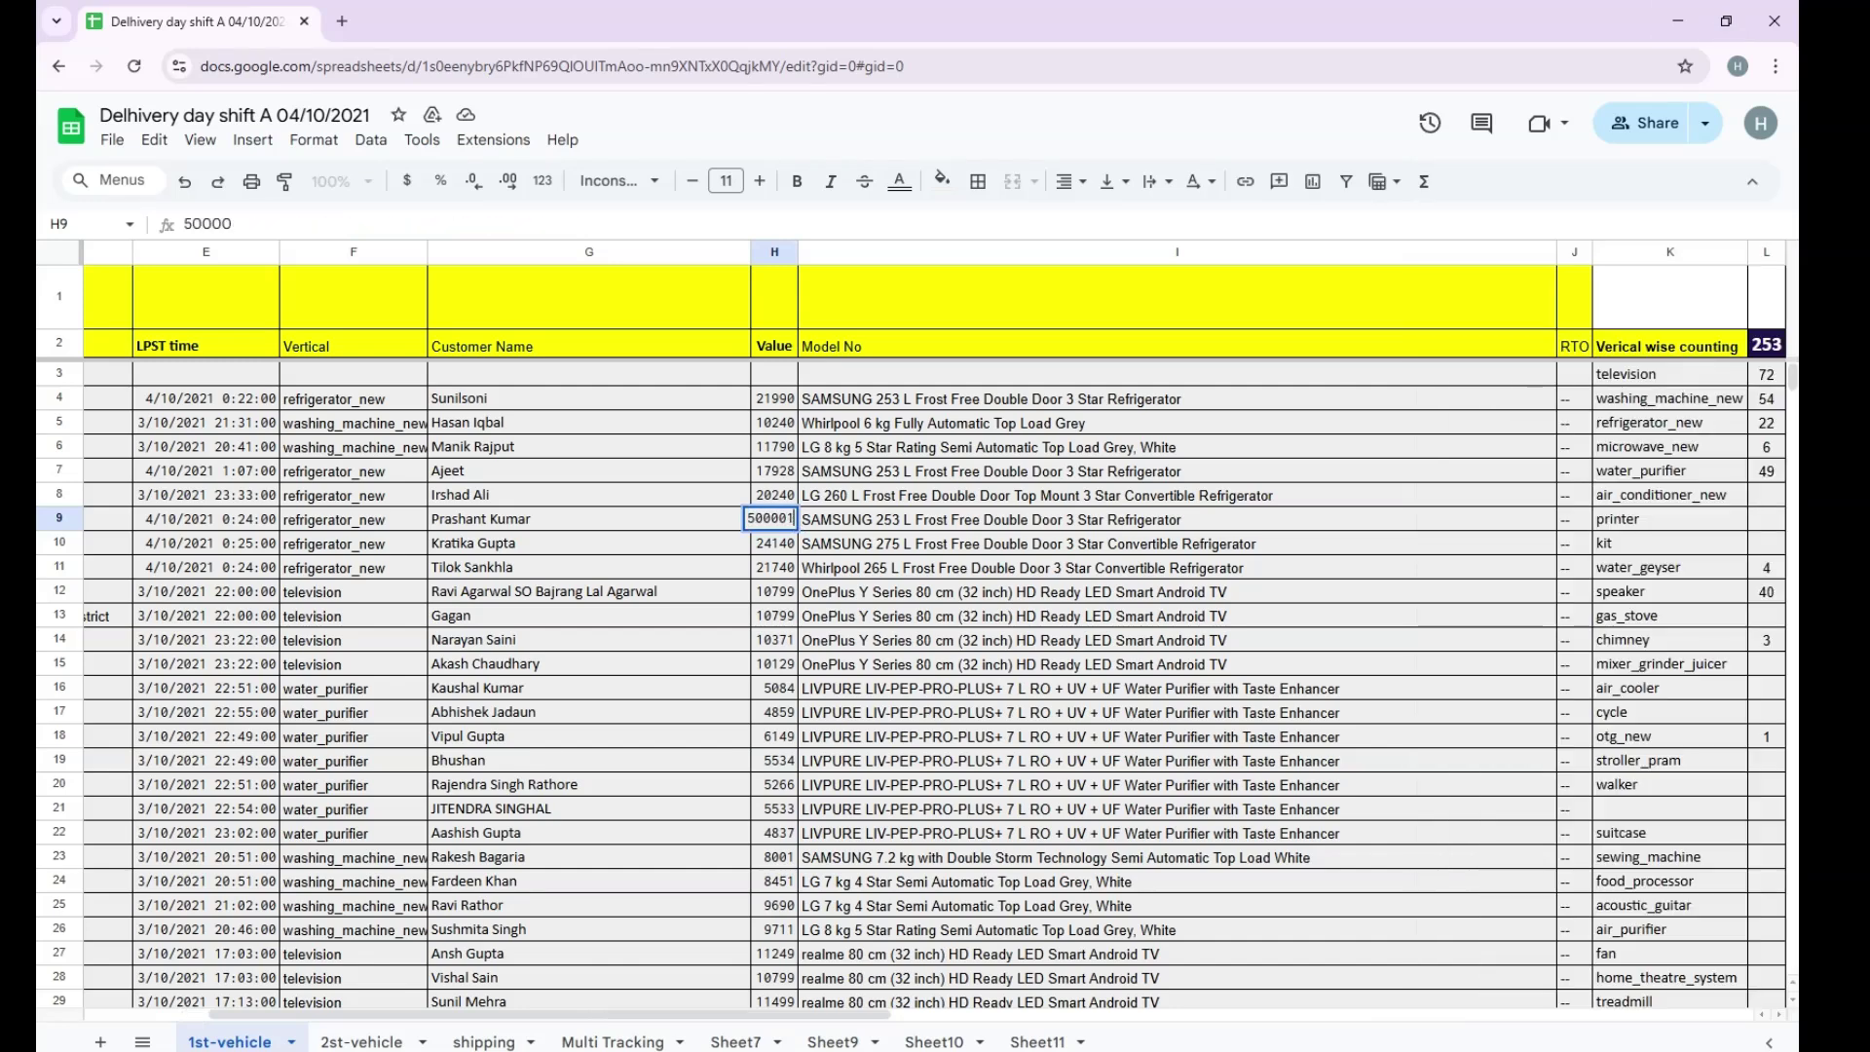
{"action": "key", "text": "BackSpace"}
{"action": "type", "text": "1"}
{"action": "key", "text": "Return"}
{"action": "key", "text": "Up"}
Confirm the test value in H9 and enter Approved in J9 to test the RTO column's formatting rule.
{"action": "key", "text": "Right"}
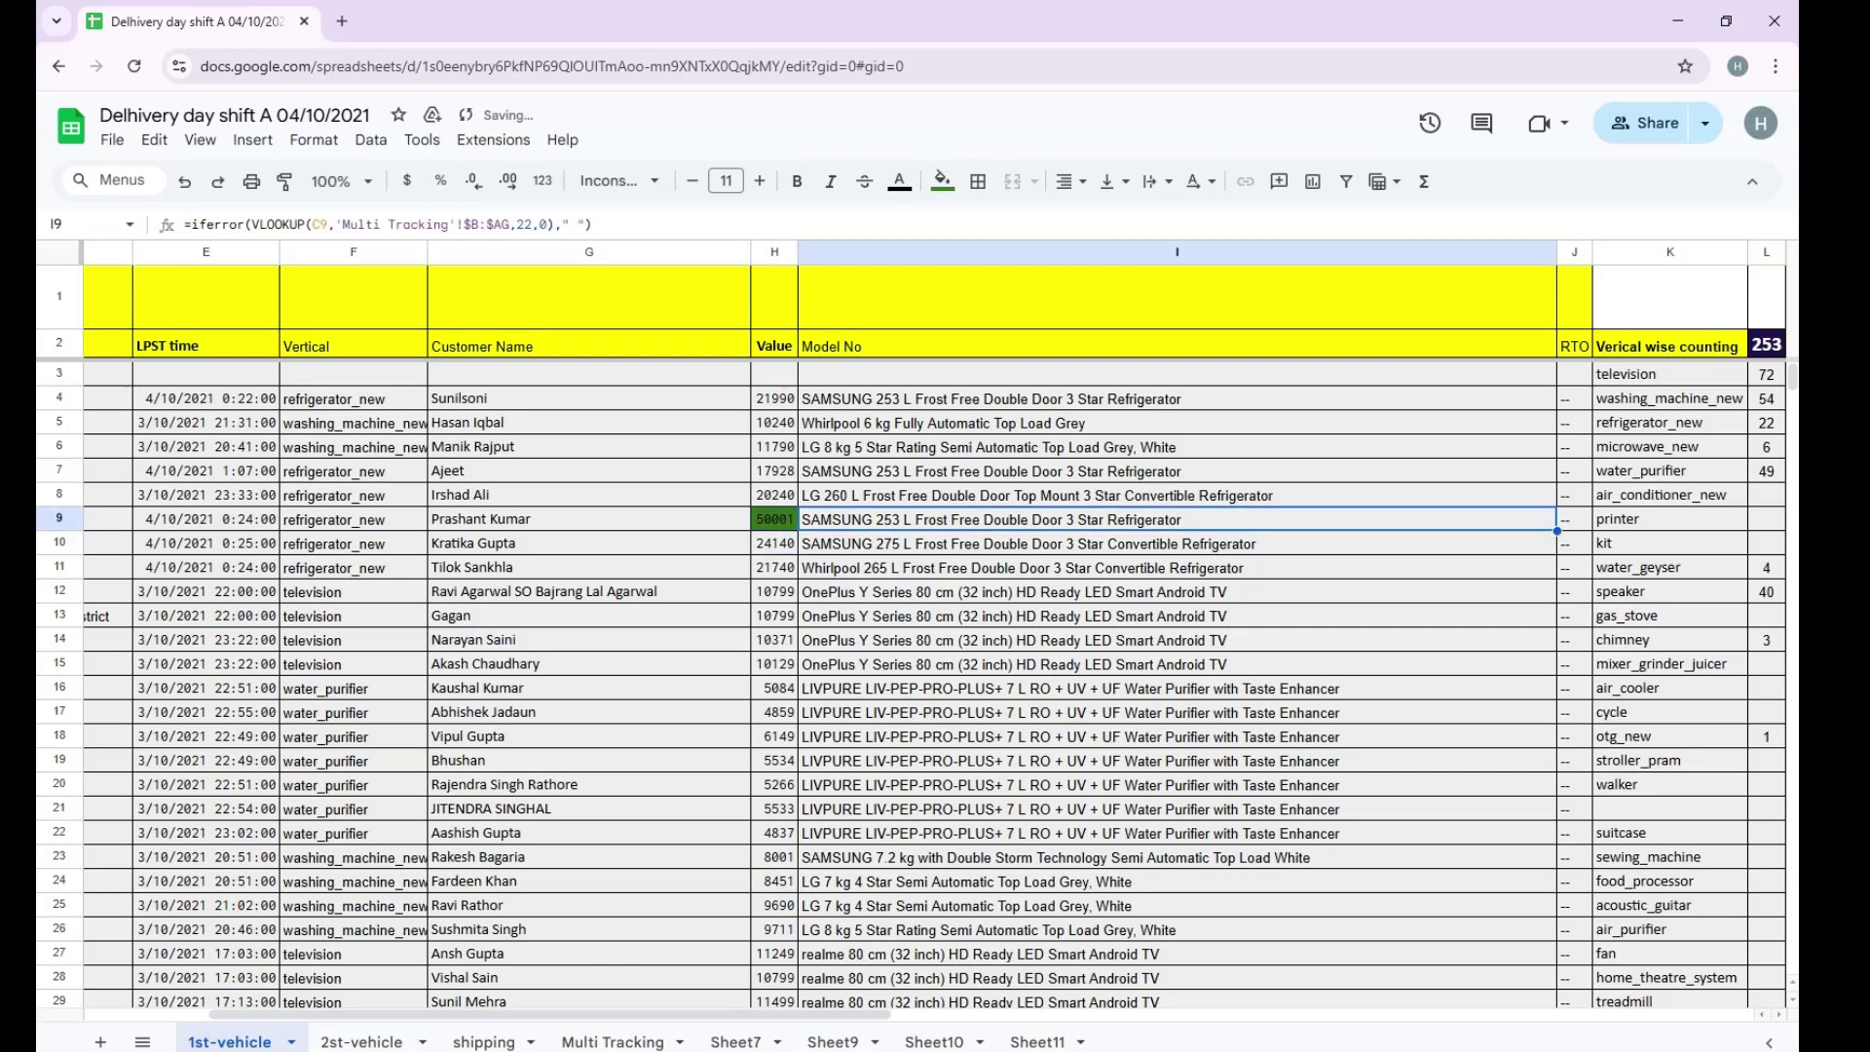
{"action": "key", "text": "Right"}
{"action": "key", "text": "Right"}
{"action": "key", "text": "Right"}
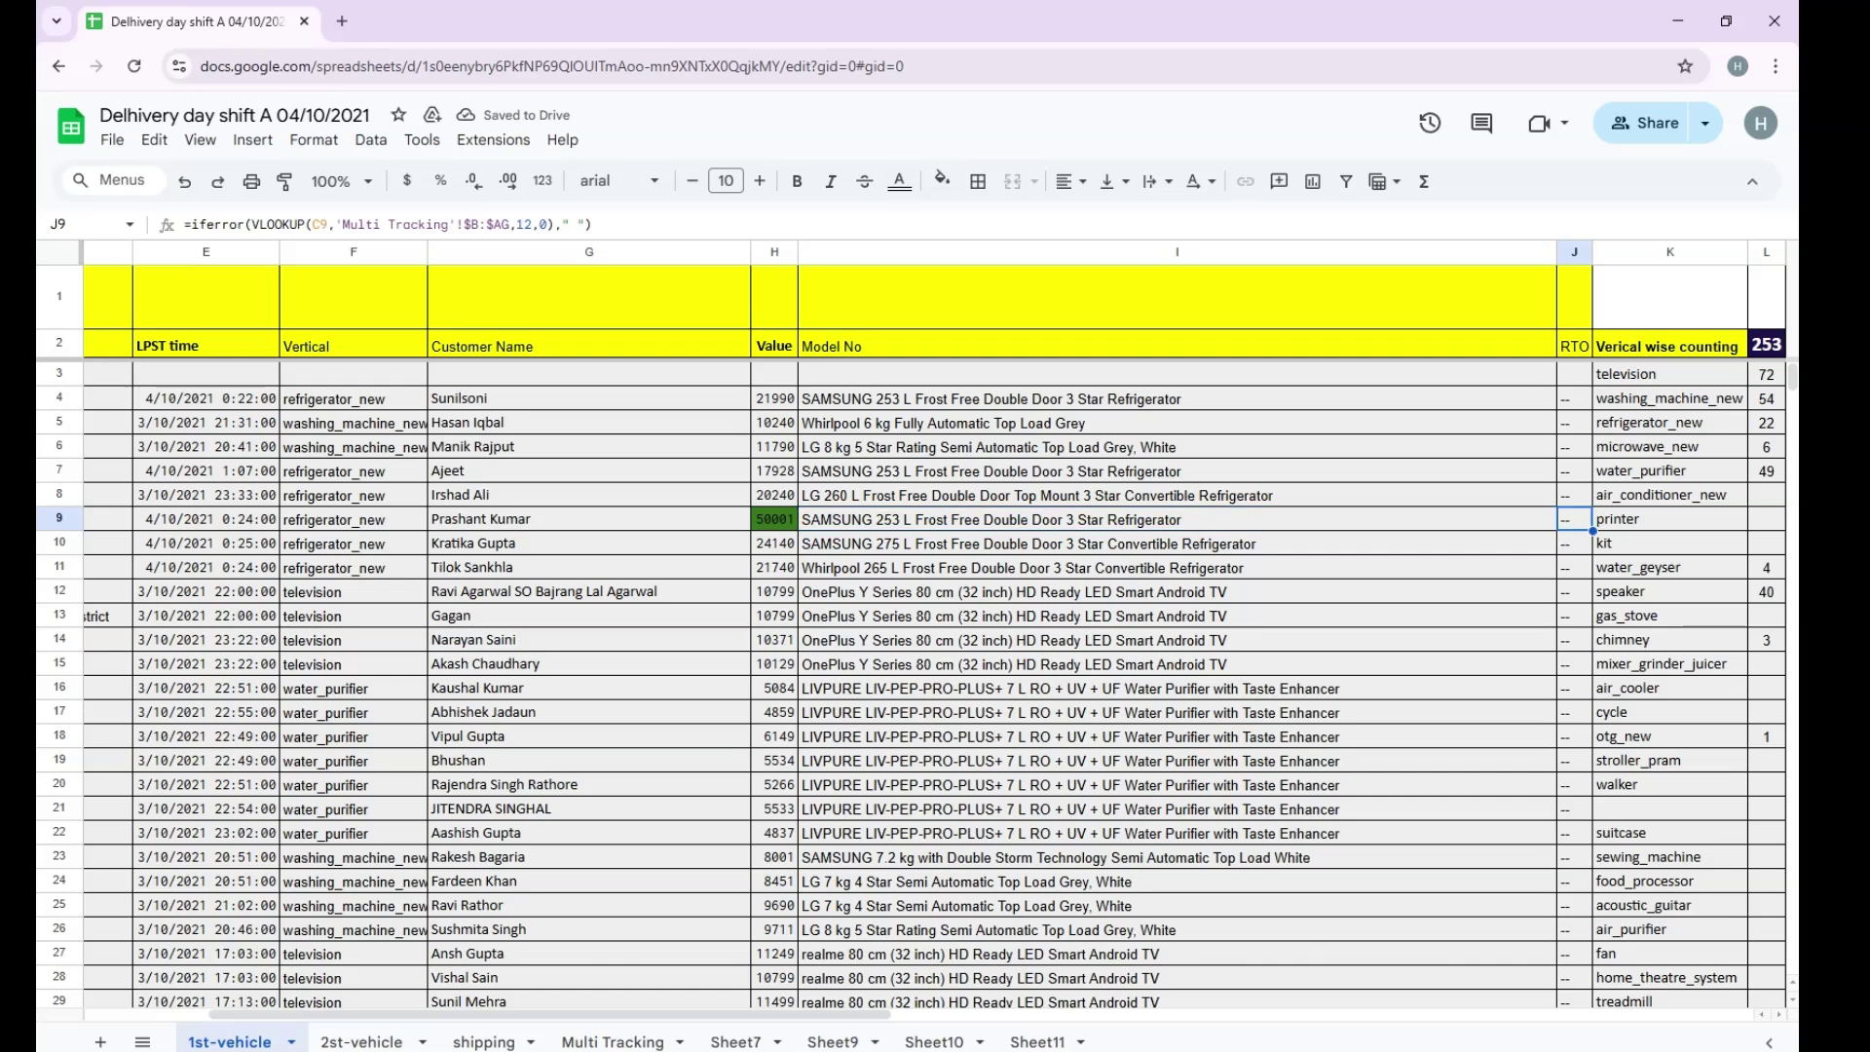
{"action": "key", "text": "Left"}
{"action": "key", "text": "Left"}
{"action": "key", "text": "Right"}
{"action": "key", "text": "Left"}
{"action": "type", "text": "Approv"}
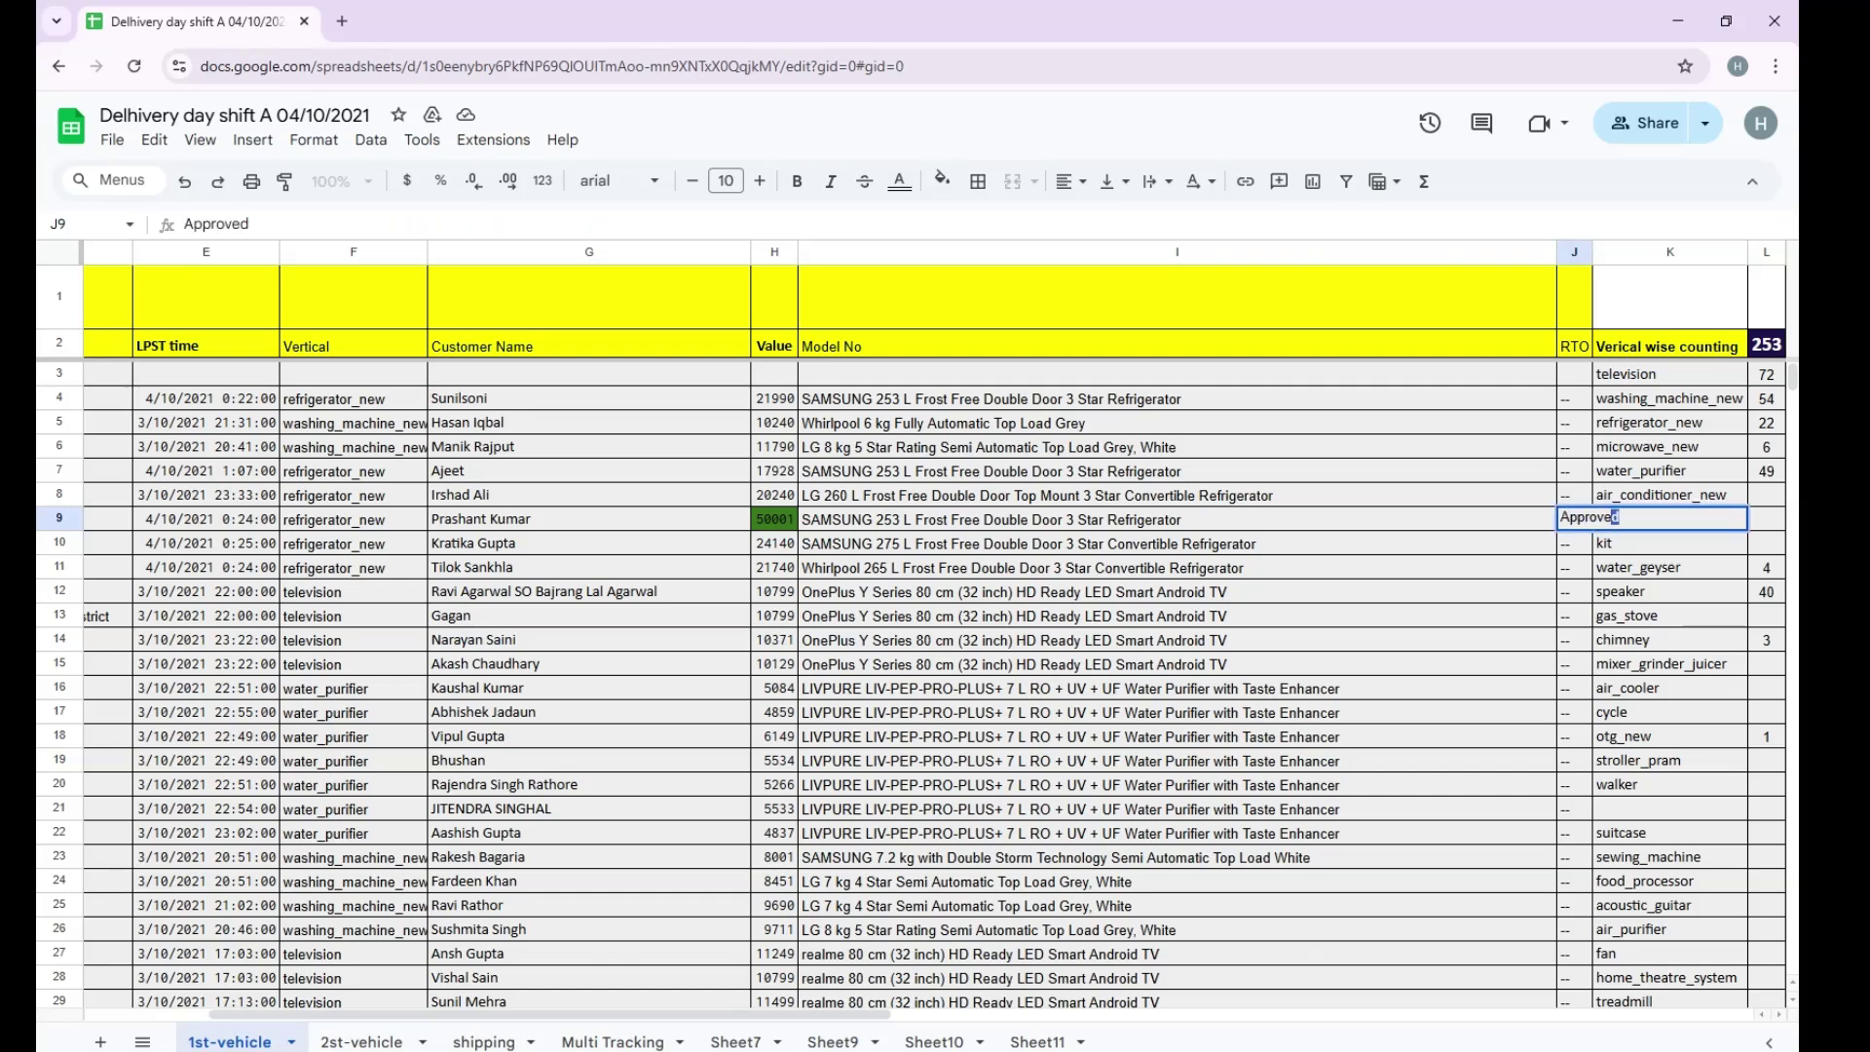
{"action": "key", "text": "Return"}
Clear the test text from J9 and restore its lookup formula by filling down from J8 through J10.
{"action": "key", "text": "Up"}
{"action": "key", "text": "Delete"}
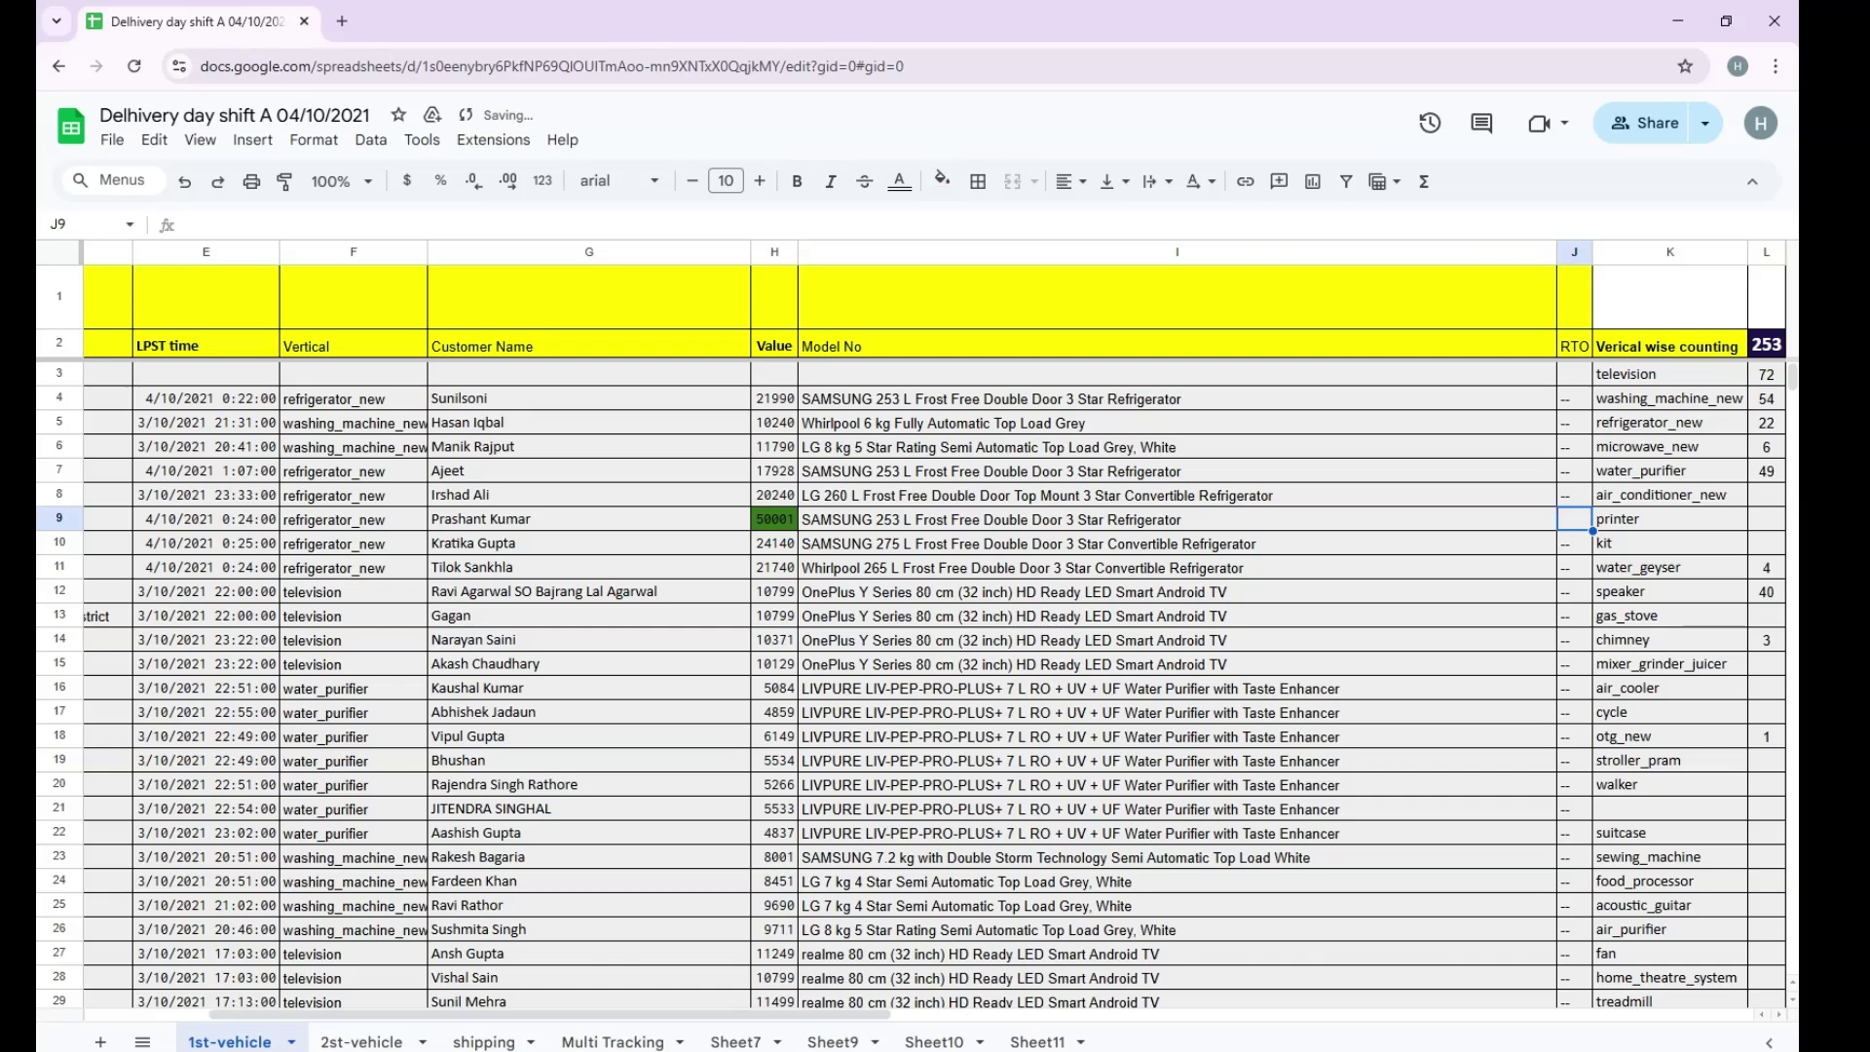
{"action": "key", "text": "Up"}
{"action": "key", "text": "shift+Down"}
{"action": "key", "text": "shift+Down"}
{"action": "key", "text": "ctrl+d"}
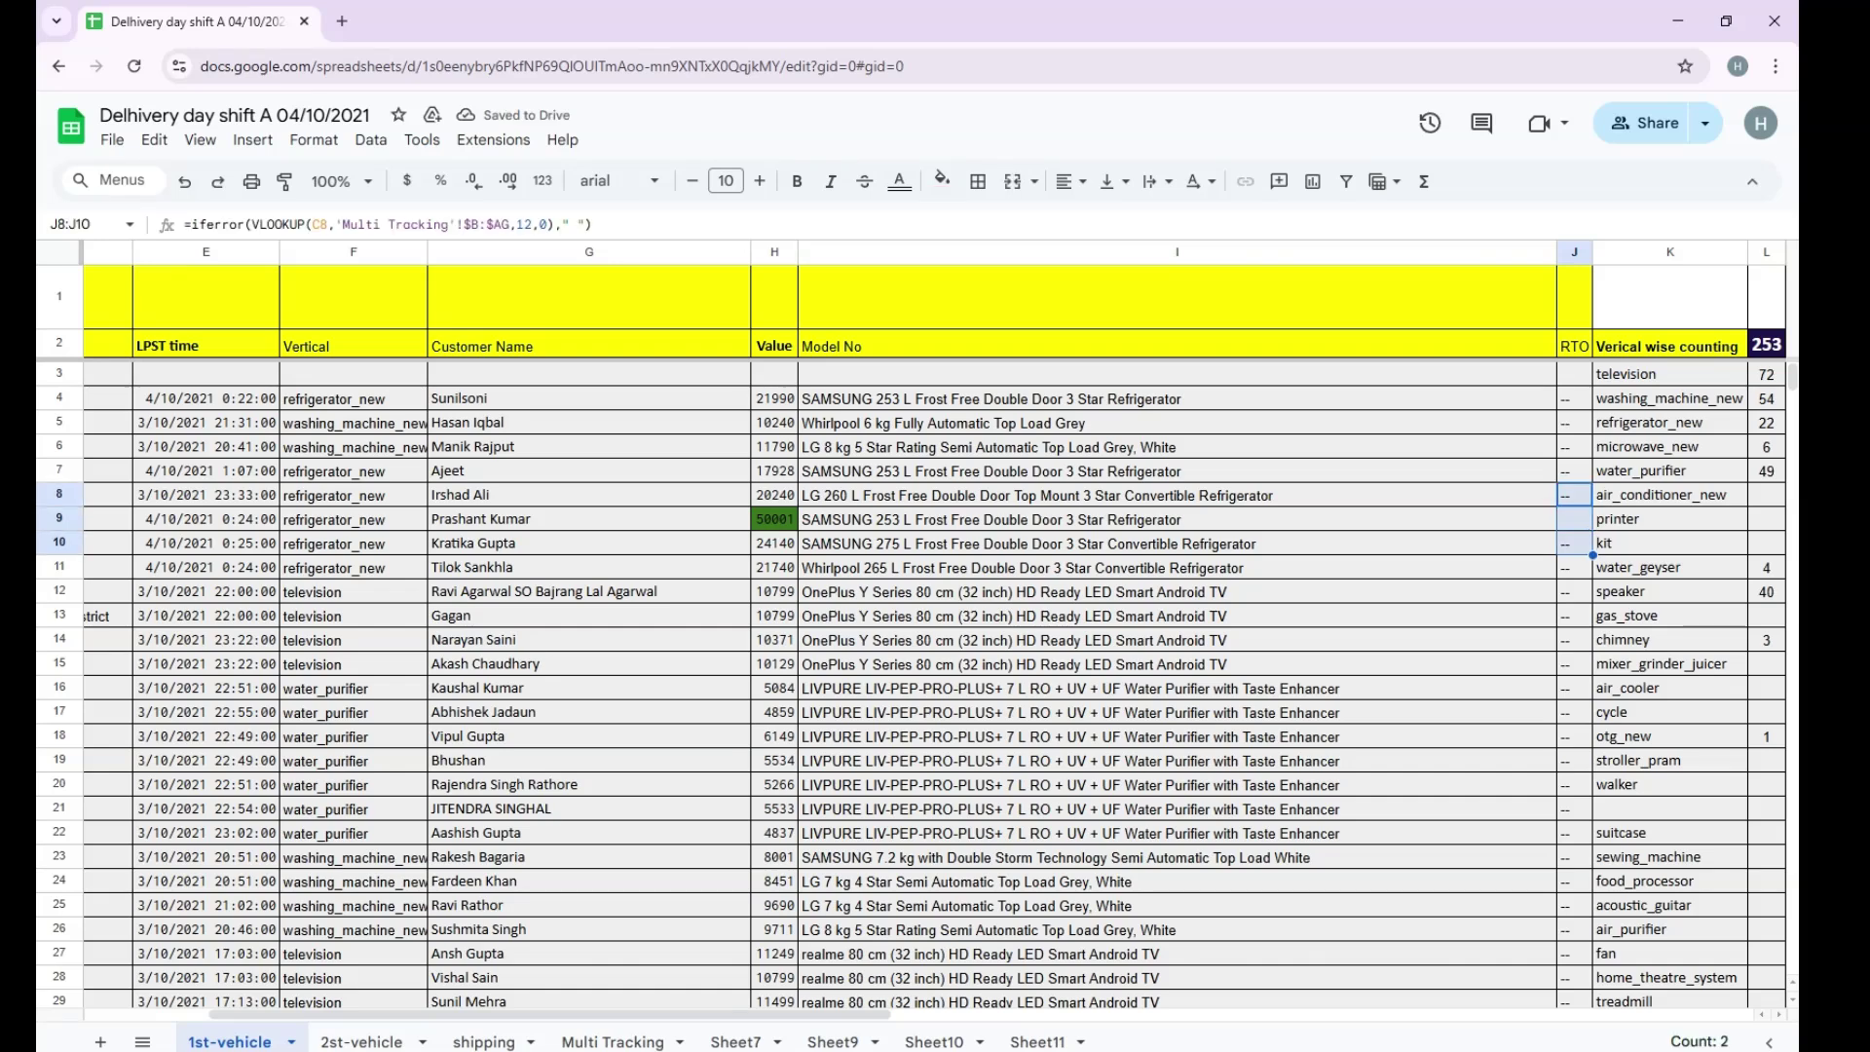
{"action": "key", "text": "Down"}
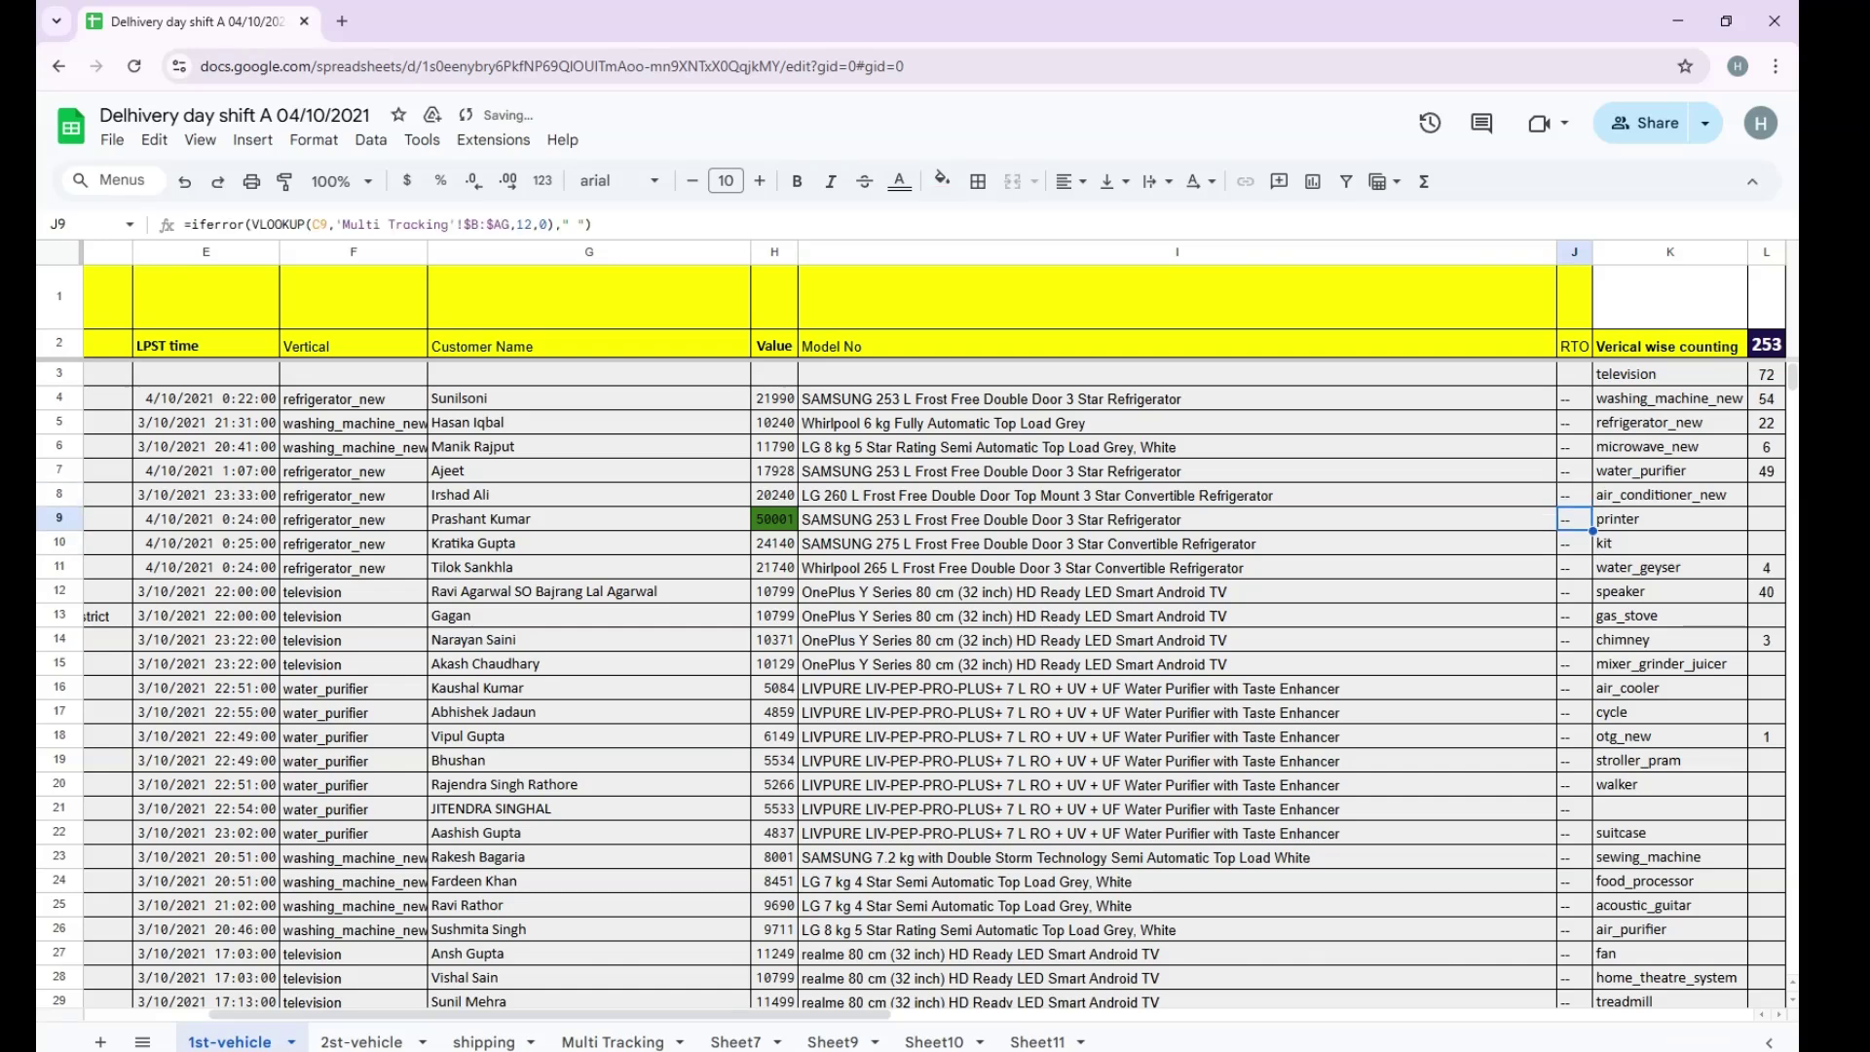
Review the RTO column's conditional formatting rule for text containing Approved, and close the rules.
{"action": "left_click_drag", "start_coordinate": [354, 398], "coordinate": [1575, 881]}
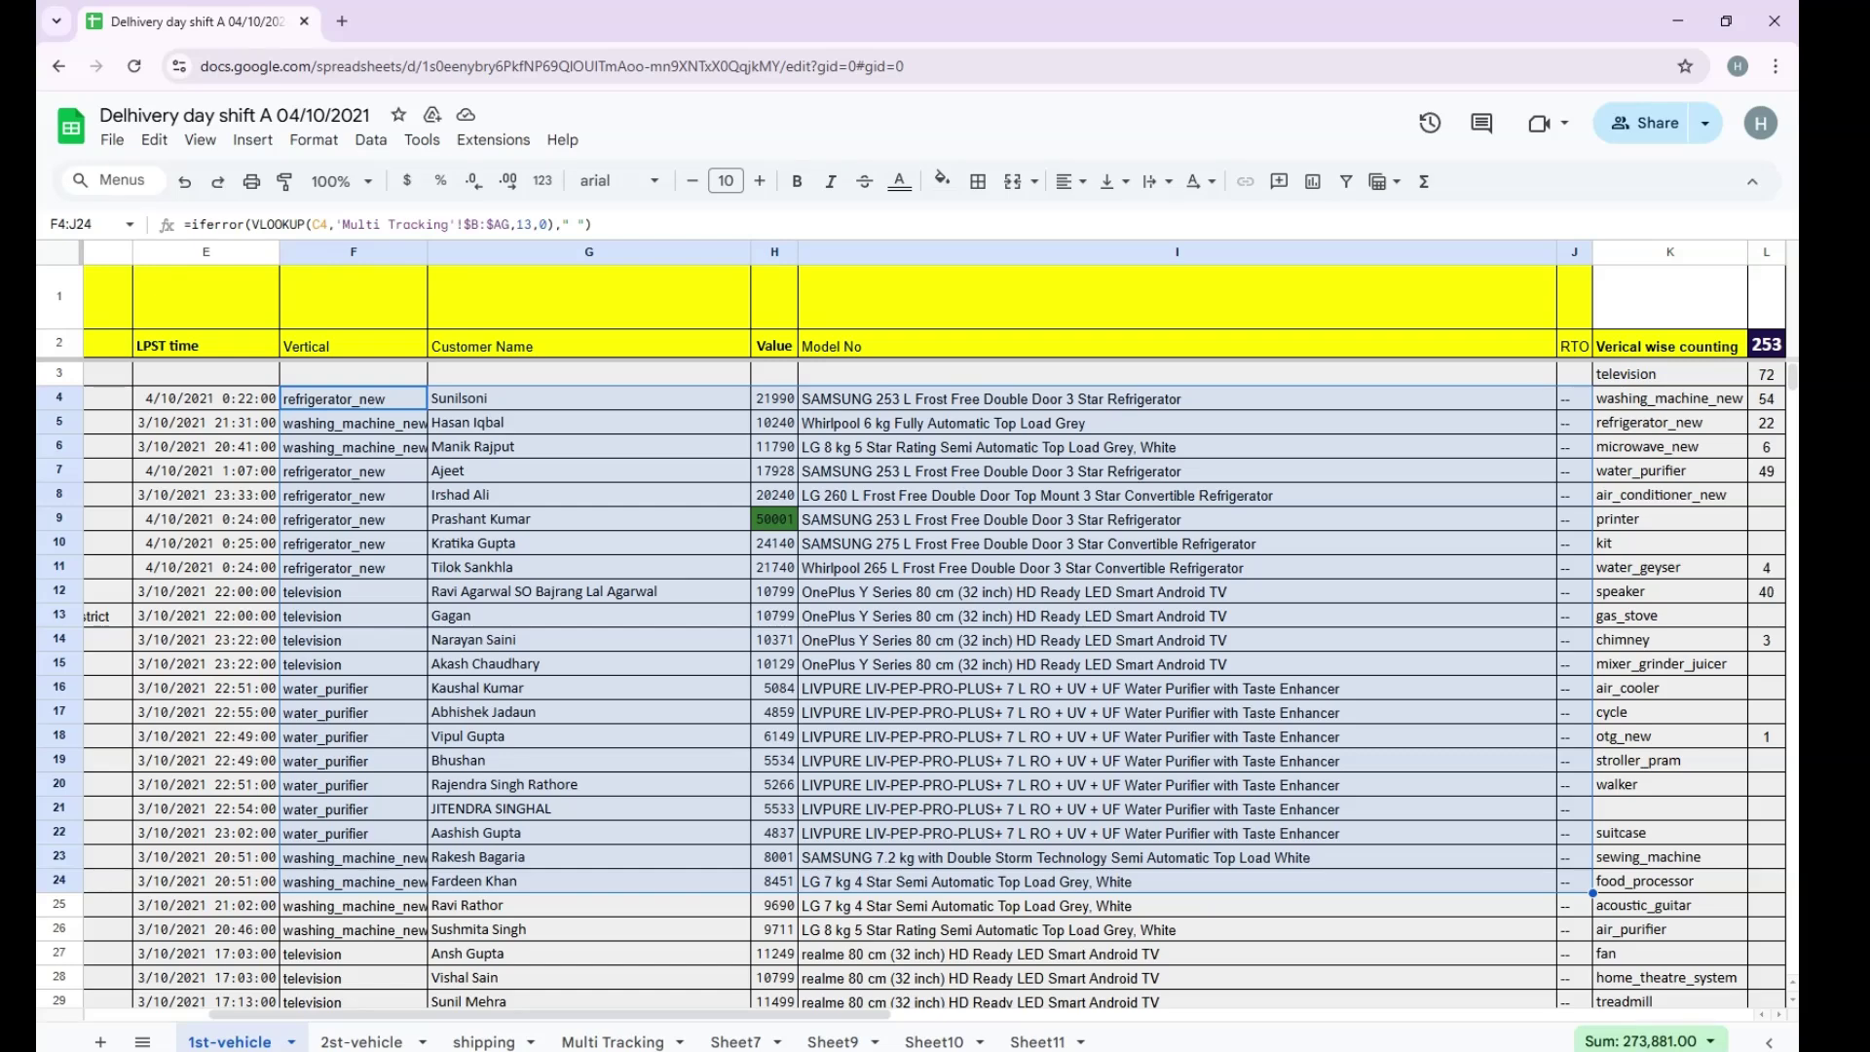
{"action": "left_click", "coordinate": [1574, 494]}
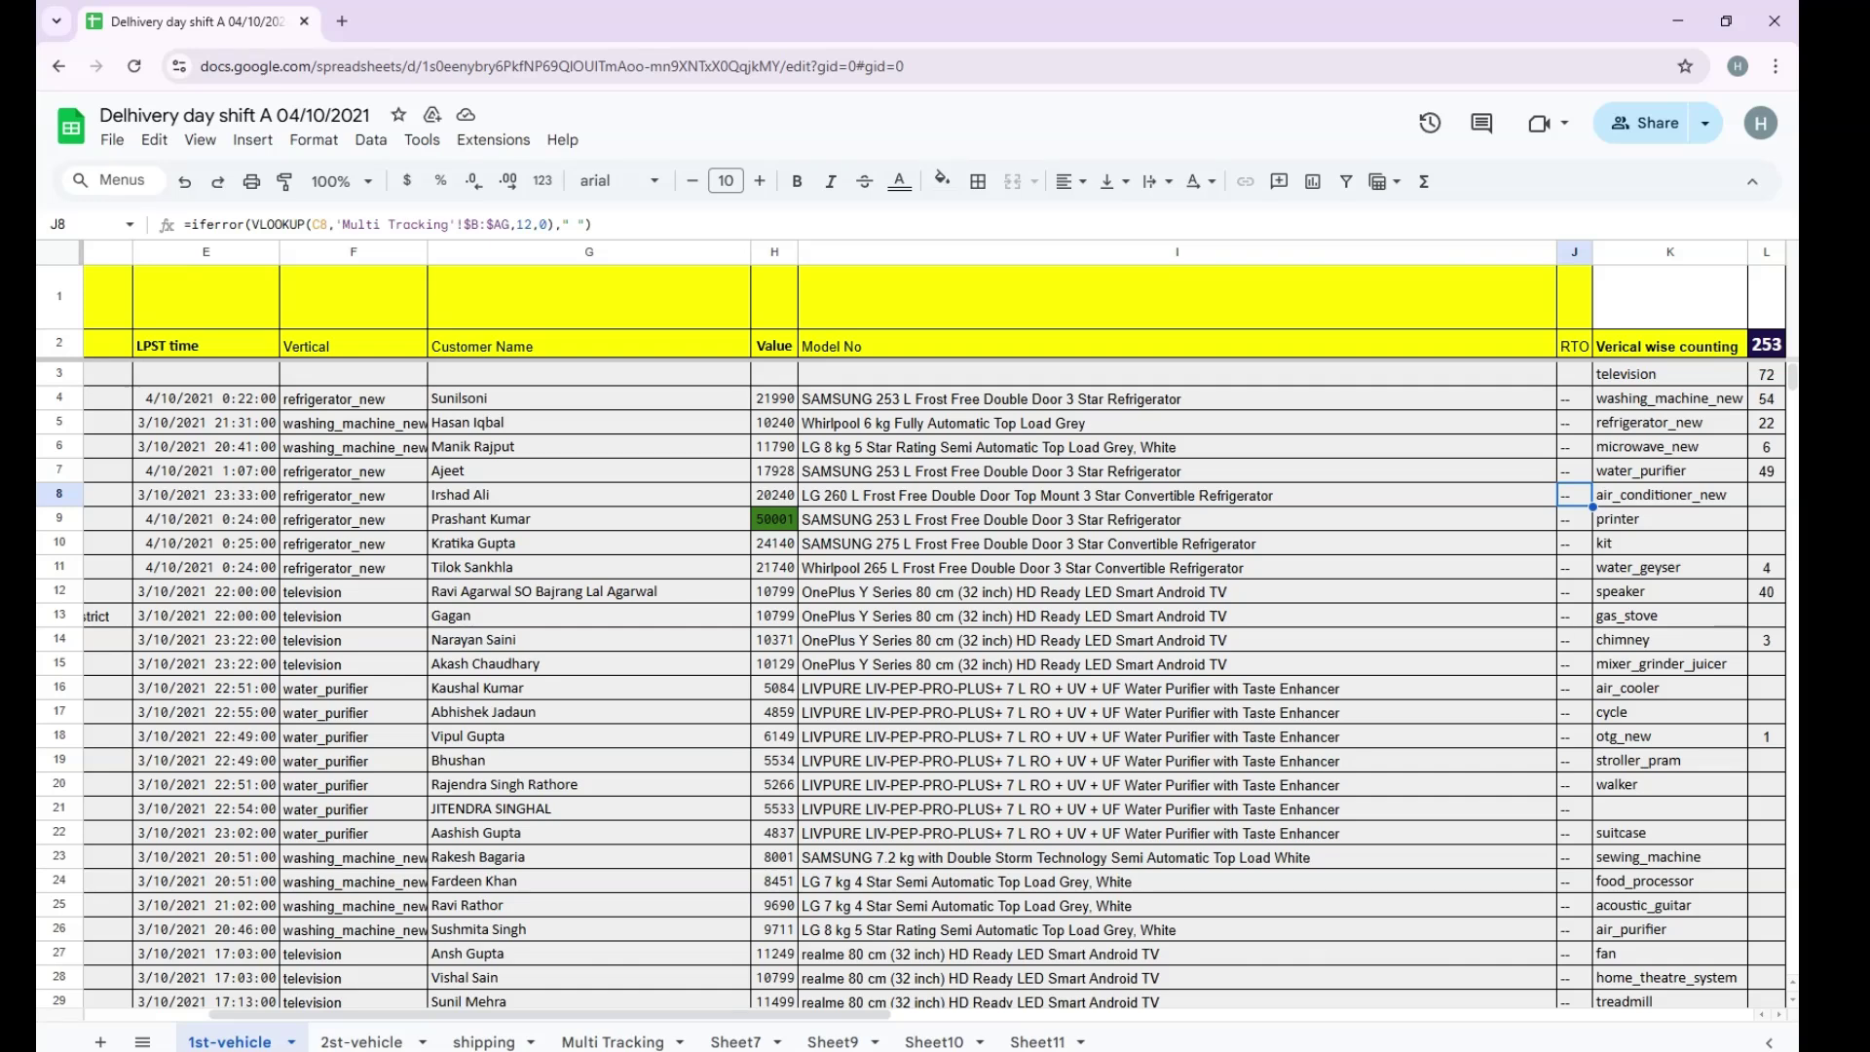
{"action": "left_click", "coordinate": [1574, 251]}
{"action": "right_click", "coordinate": [1576, 252]}
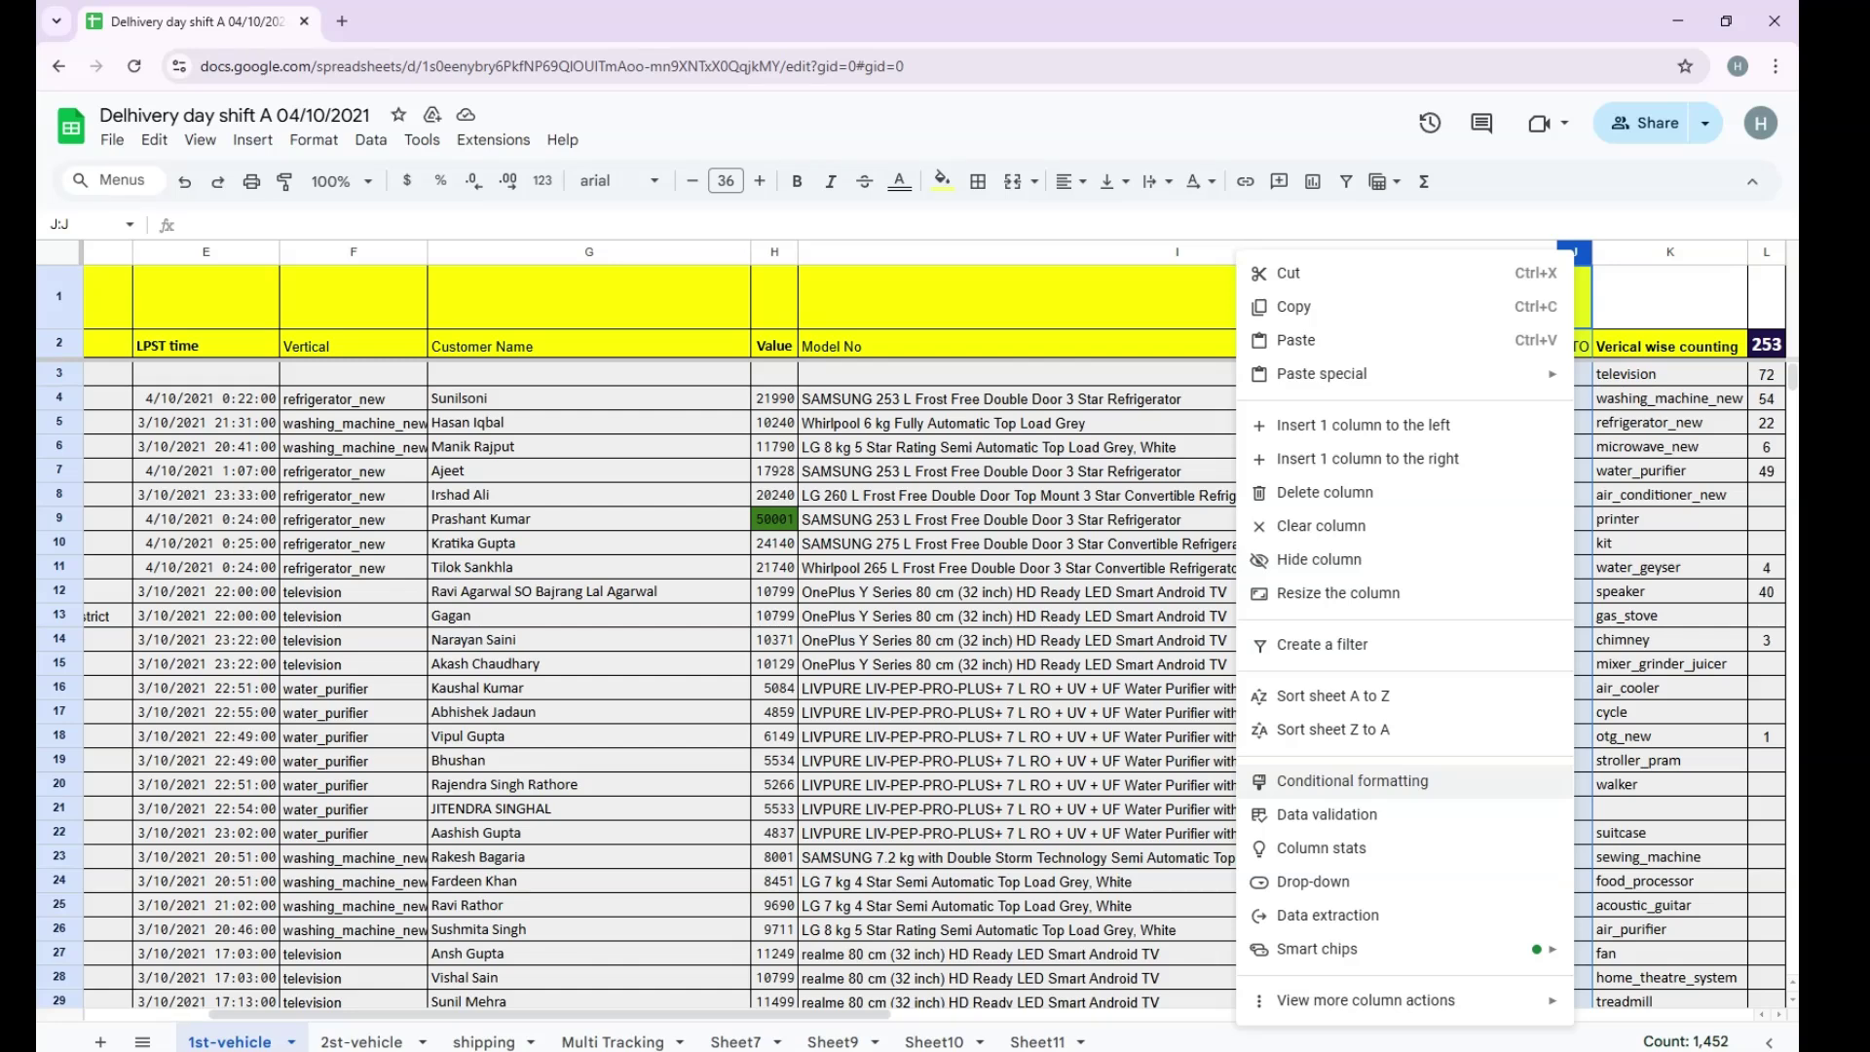
{"action": "left_click", "coordinate": [1352, 781]}
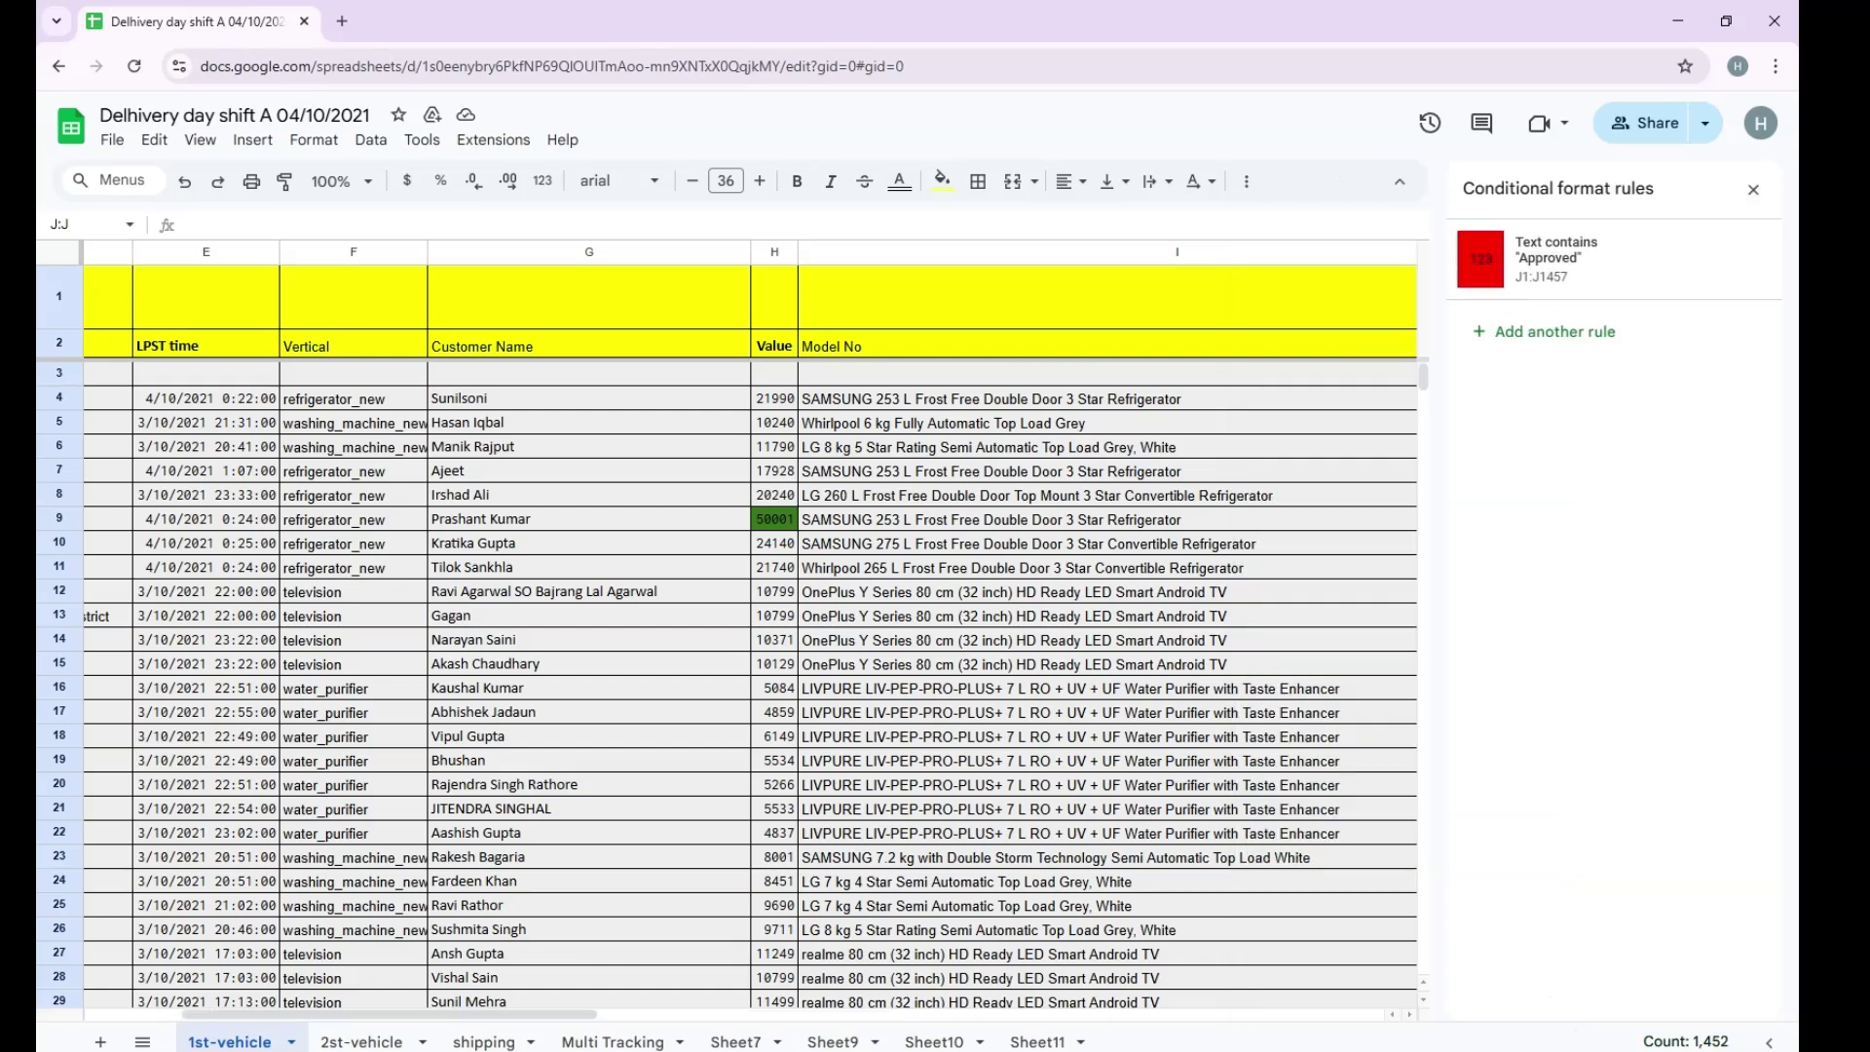
{"action": "left_click", "coordinate": [1597, 258]}
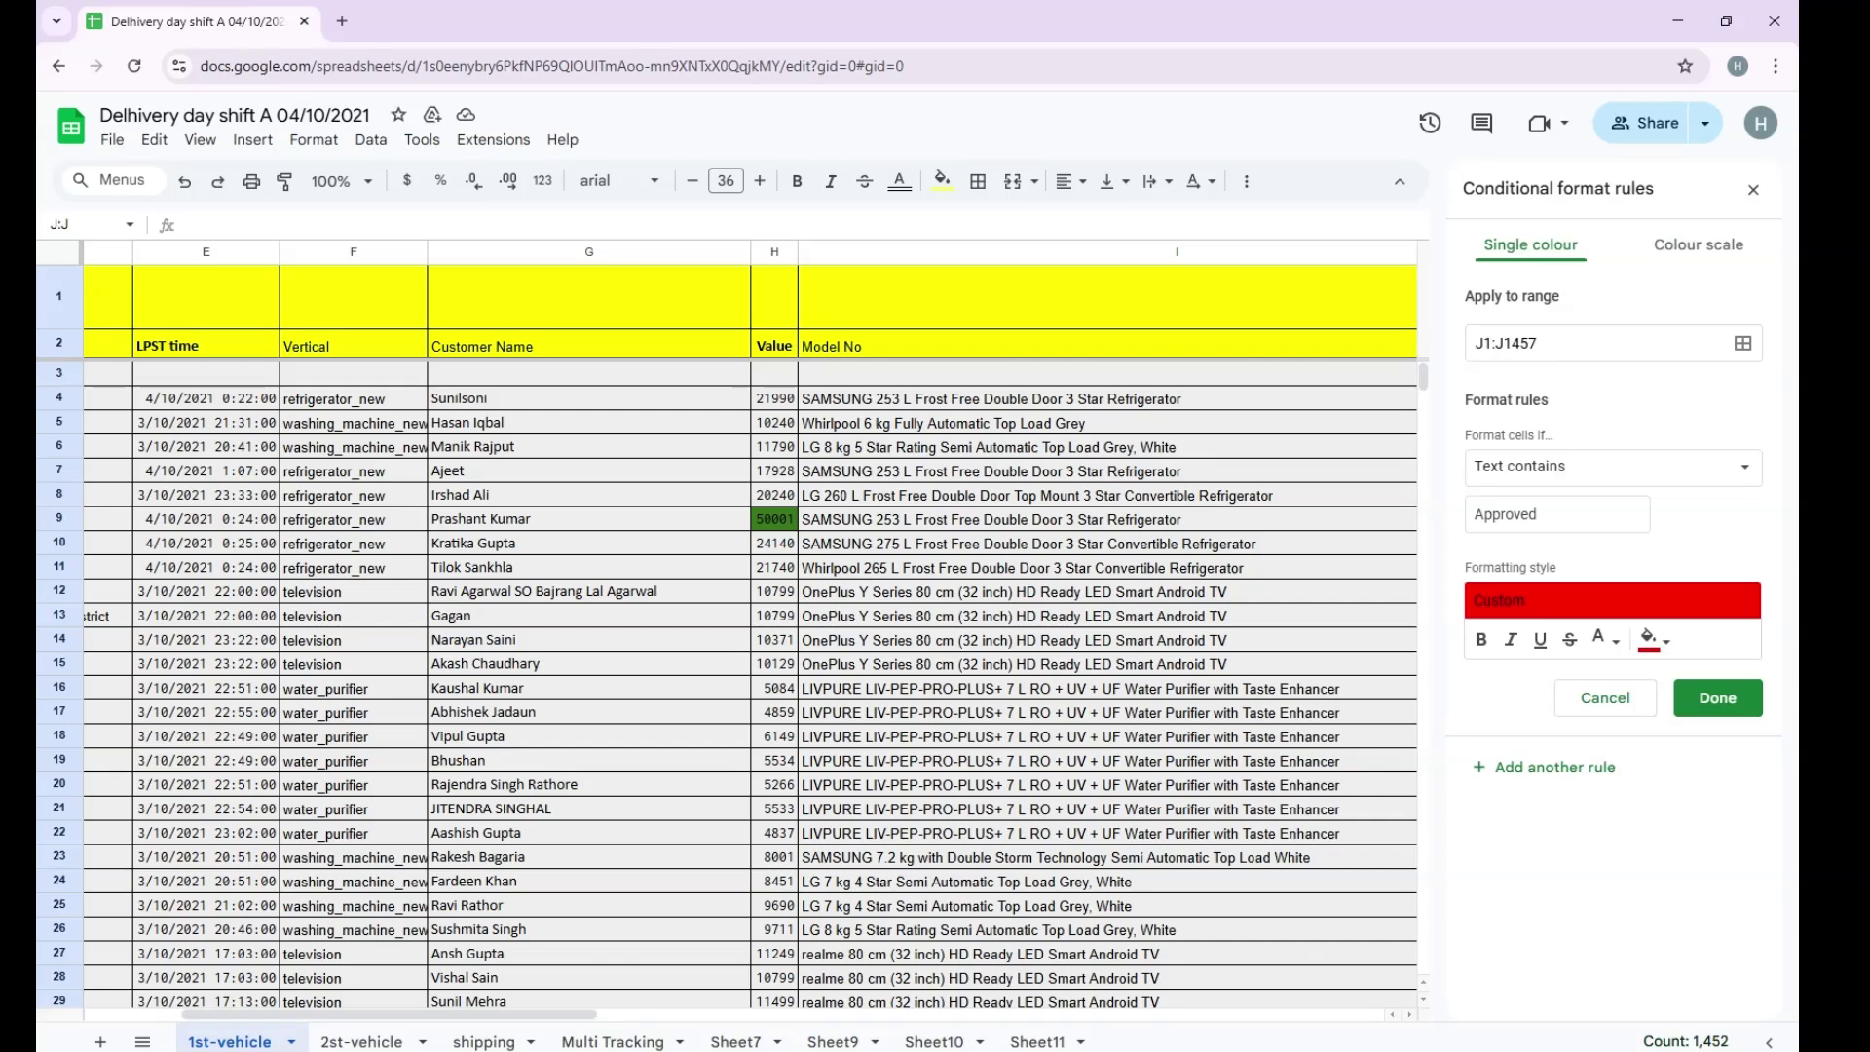
{"action": "left_click", "coordinate": [1607, 467]}
{"action": "left_click", "coordinate": [1578, 469]}
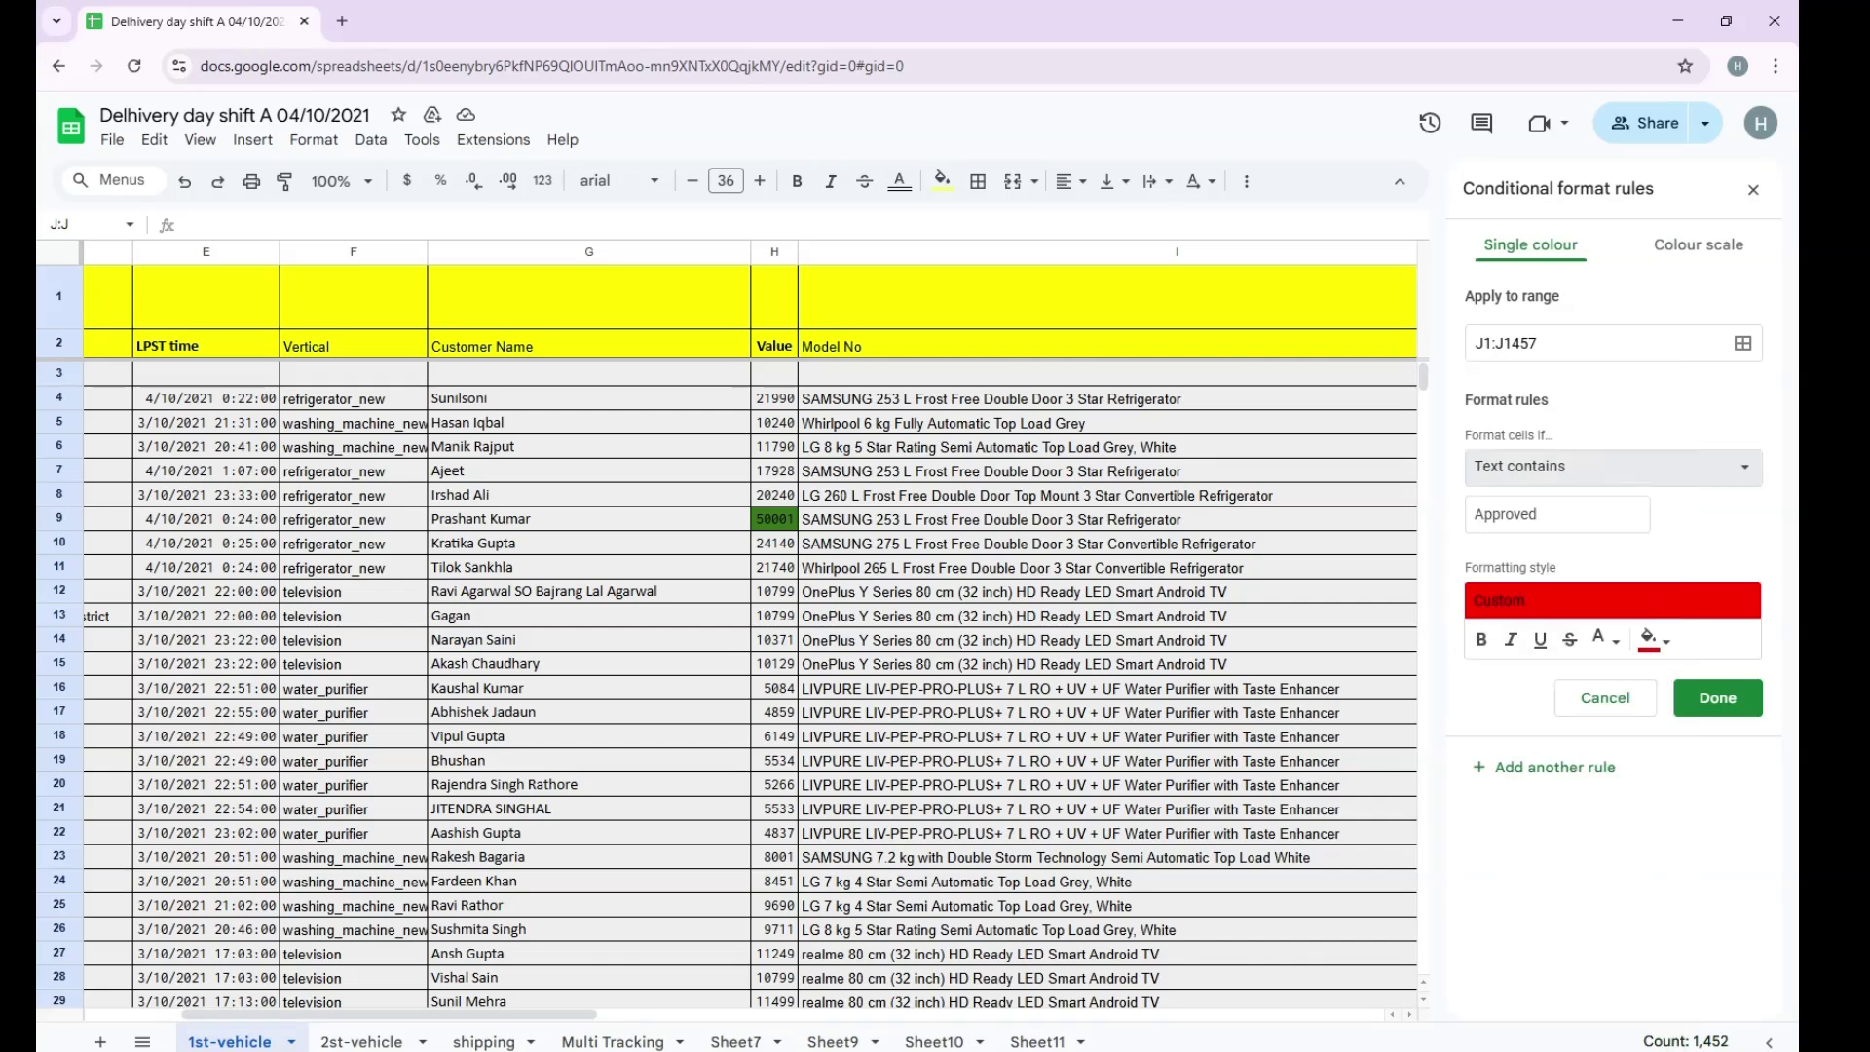
{"action": "left_click", "coordinate": [1719, 698]}
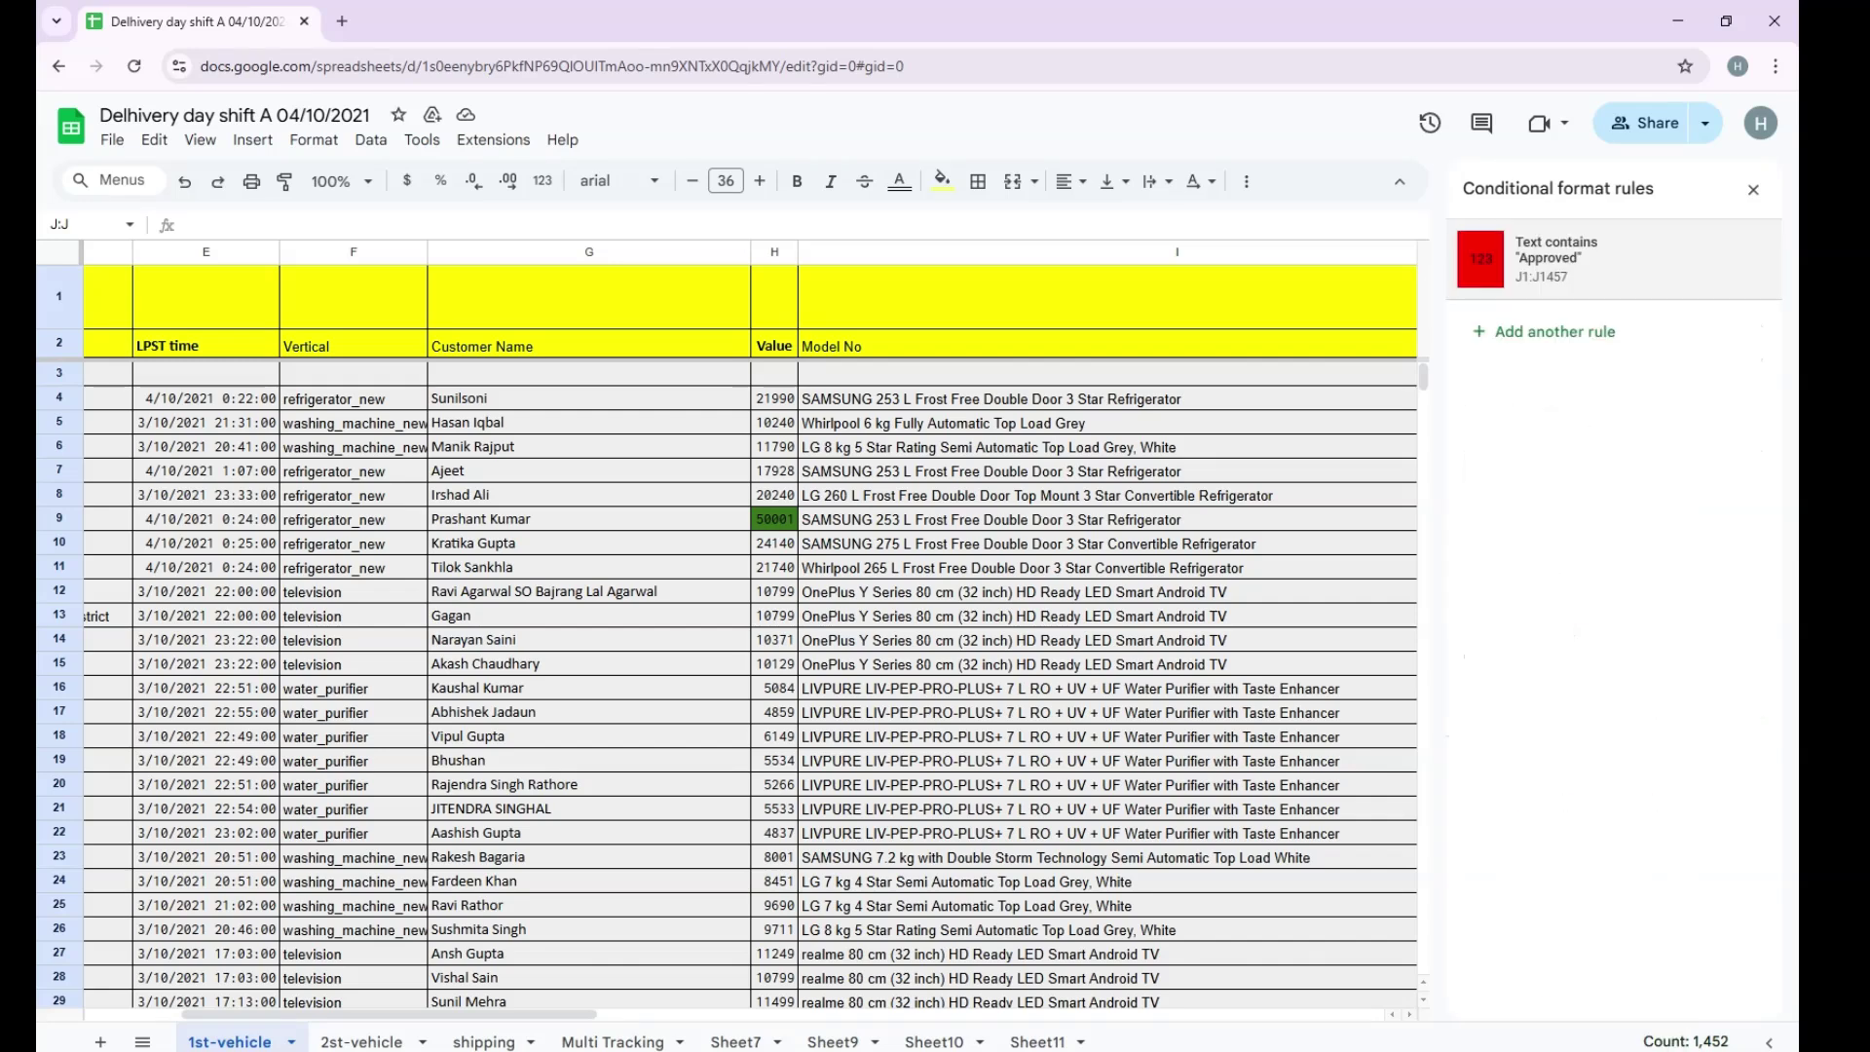
{"action": "left_click", "coordinate": [1754, 190]}
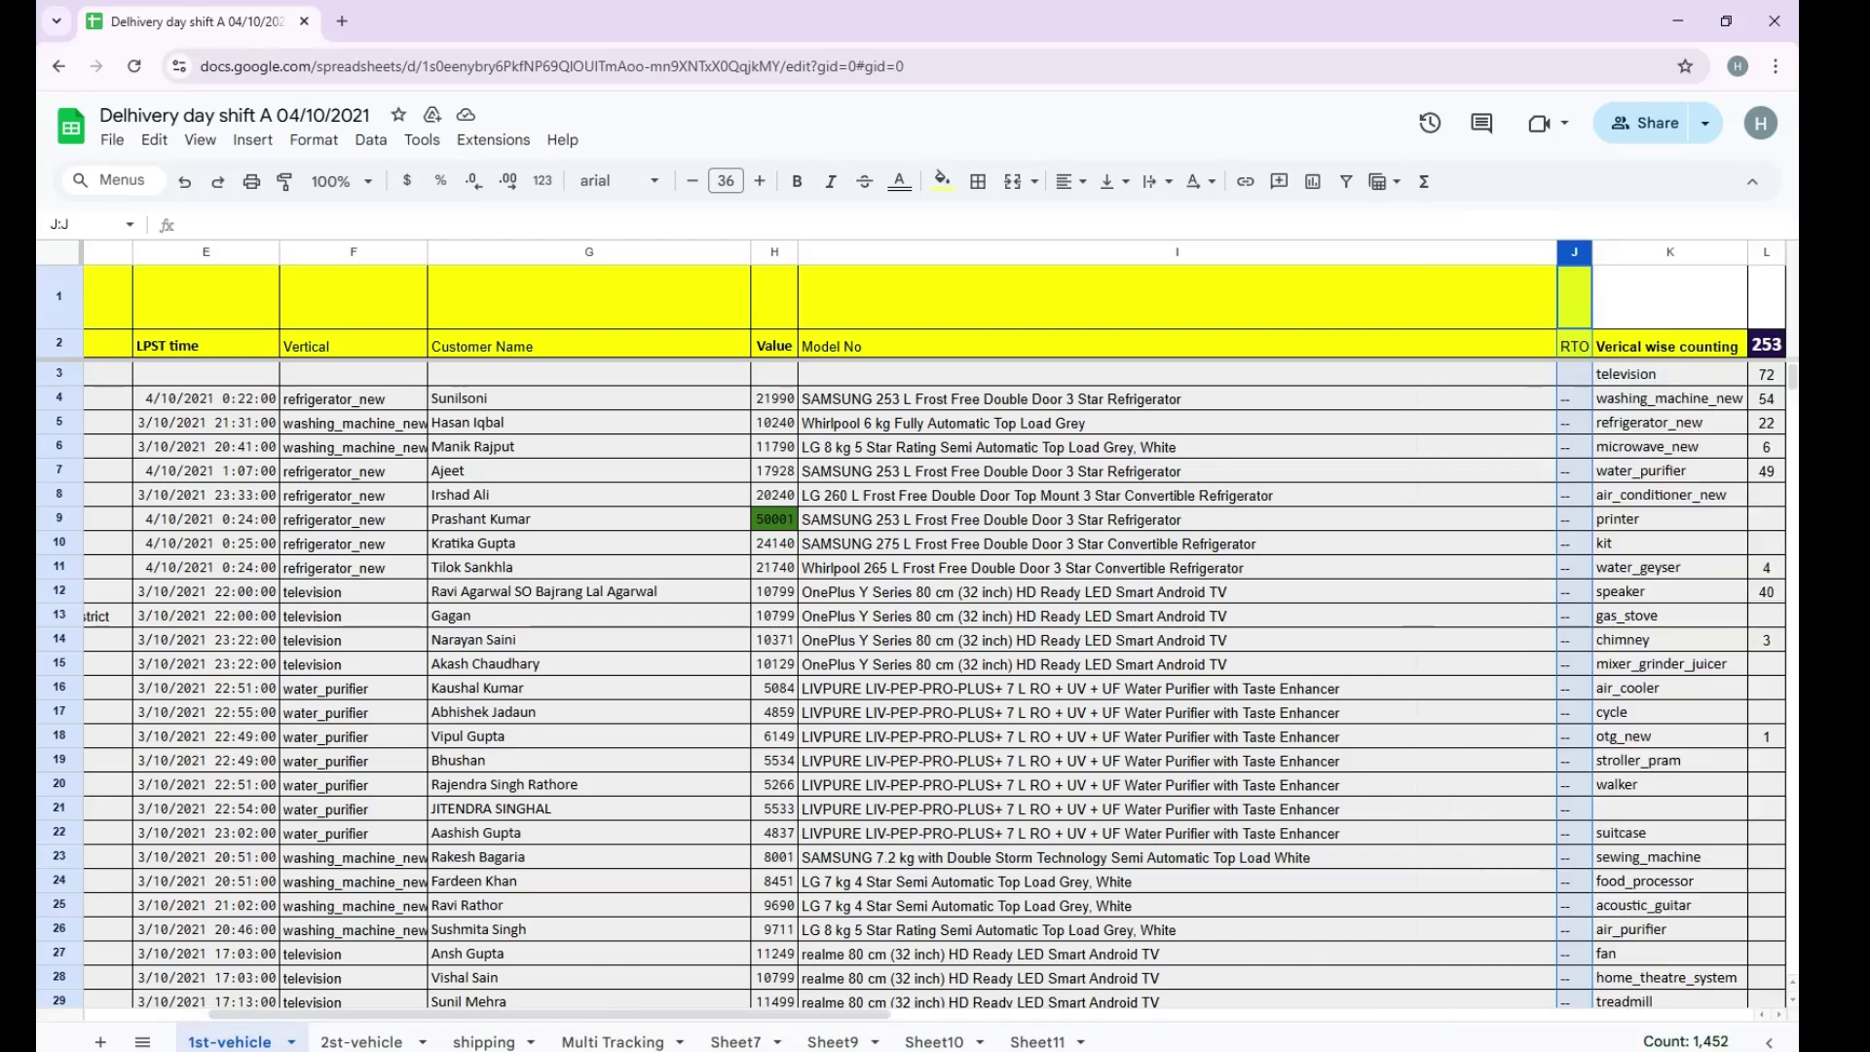
Examine the COUNTIF formulas in column L beside the vertical-wise counting list.
{"action": "left_click", "coordinate": [1669, 495]}
{"action": "key", "text": "Right"}
{"action": "key", "text": "Right"}
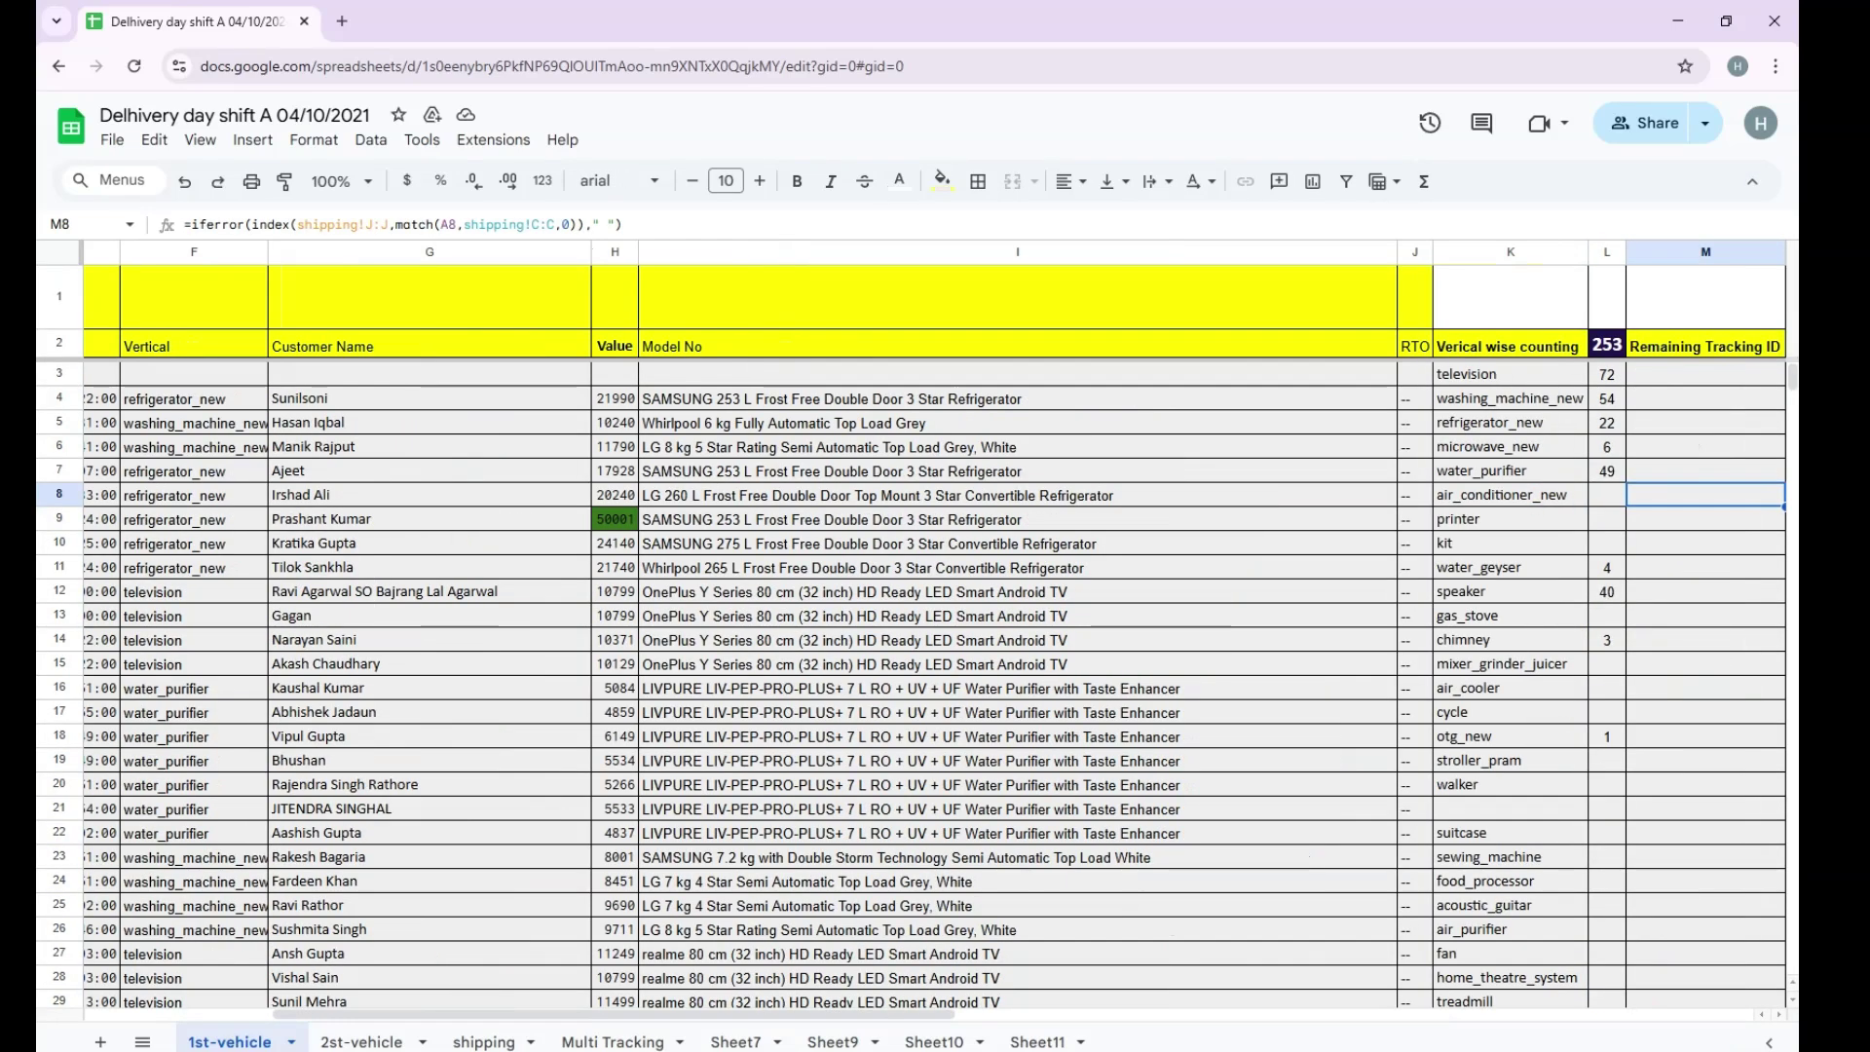
{"action": "key", "text": "Left"}
{"action": "key", "text": "Left"}
{"action": "key", "text": "Right"}
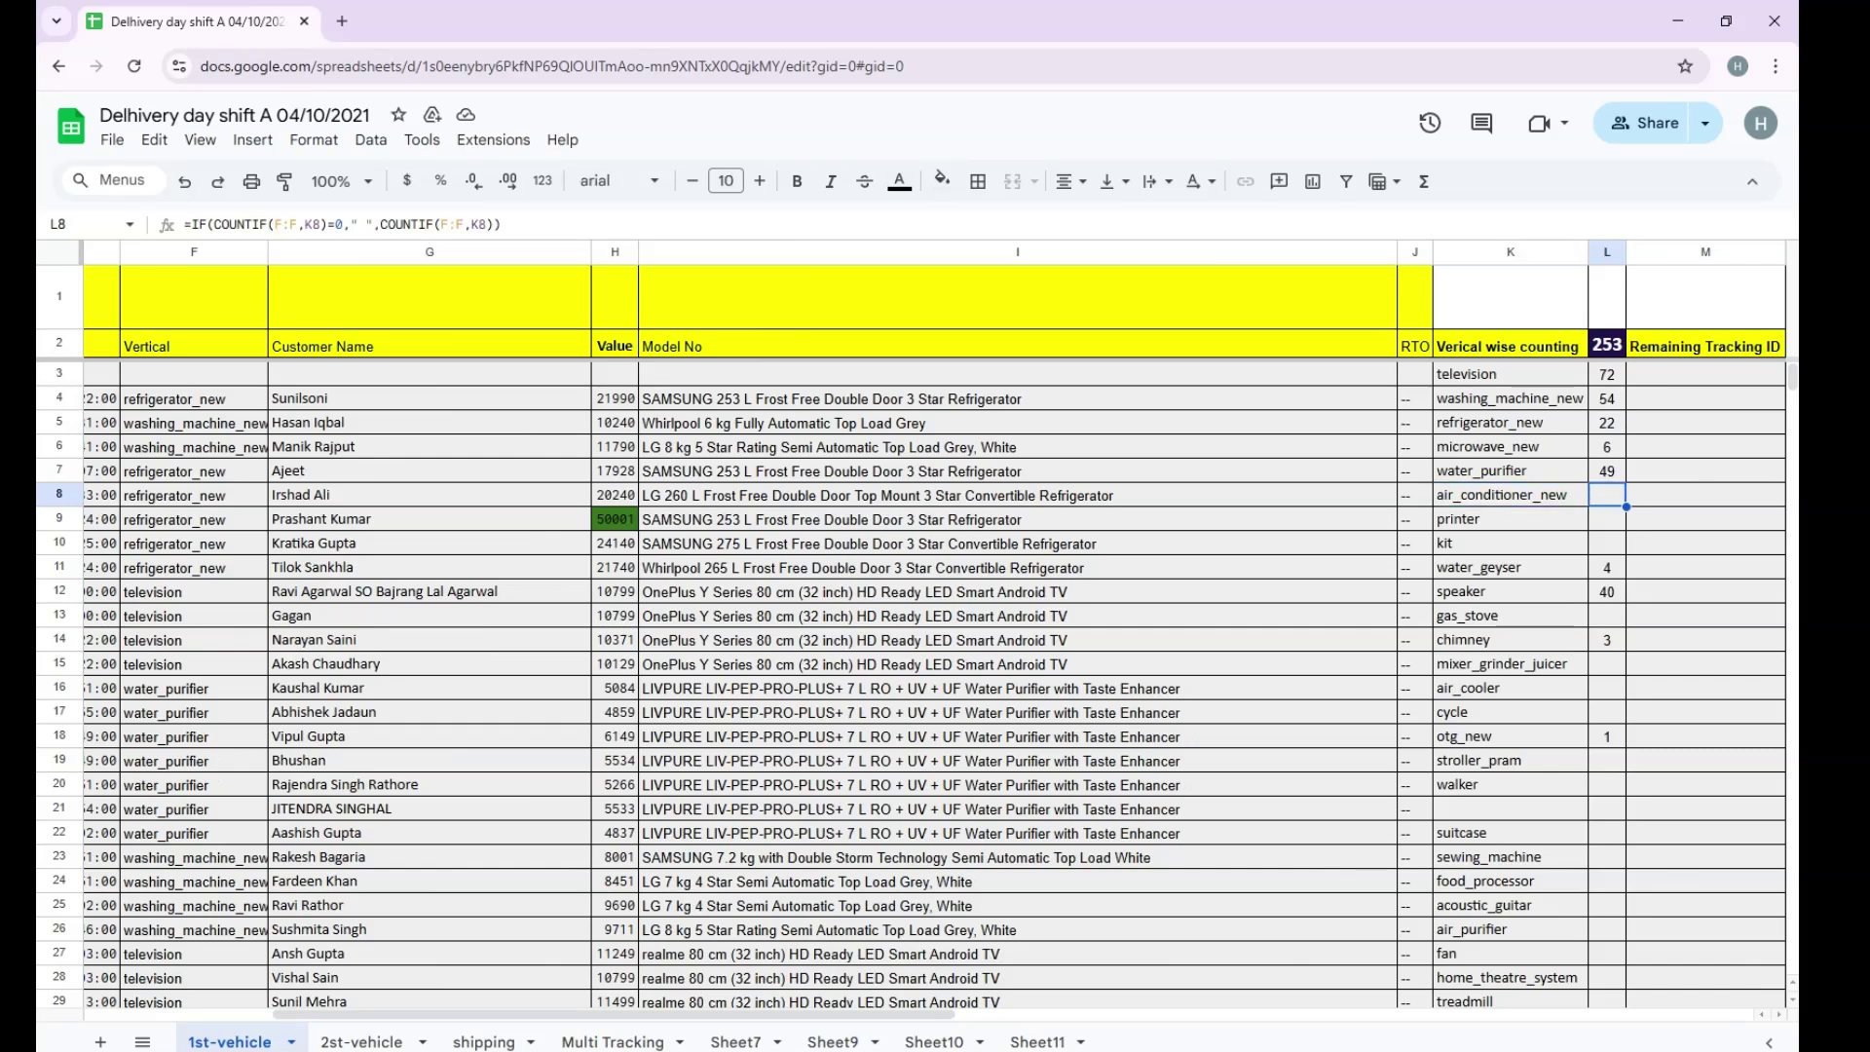
{"action": "left_click", "coordinate": [1608, 471]}
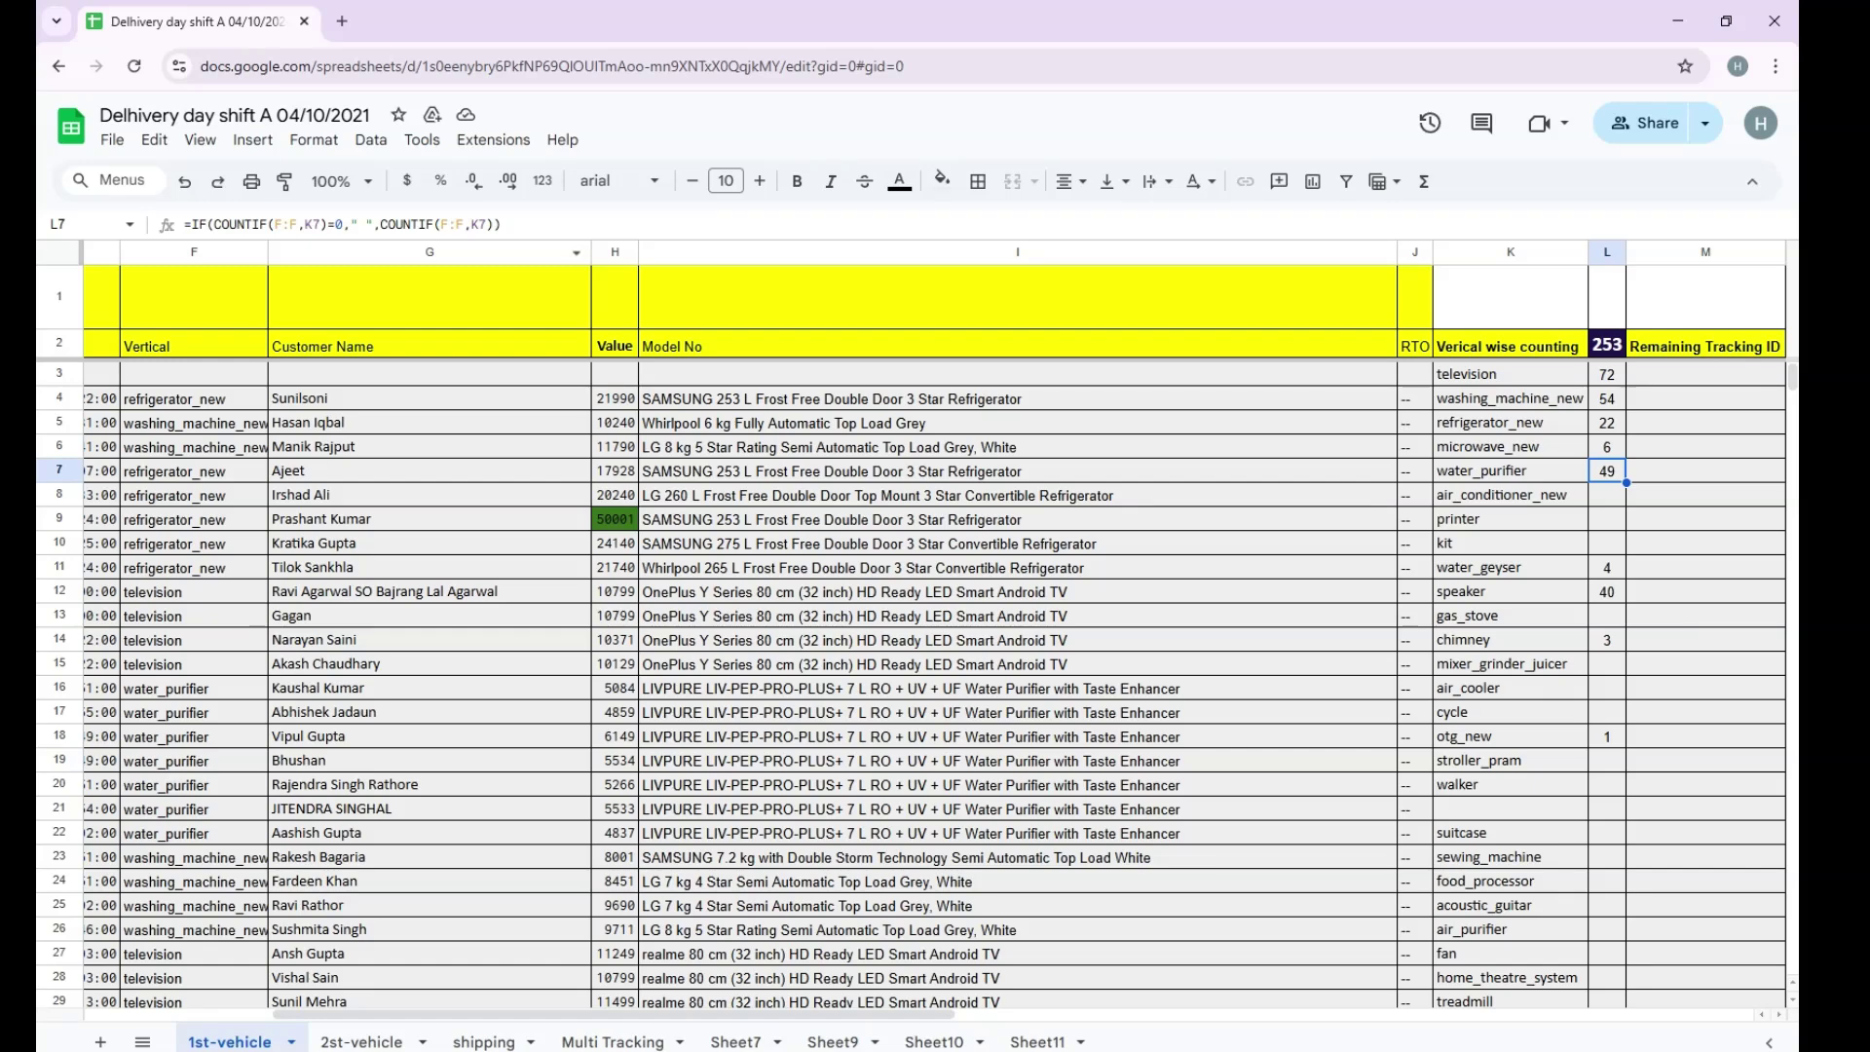
{"action": "left_click", "coordinate": [1705, 423]}
{"action": "left_click", "coordinate": [428, 423]}
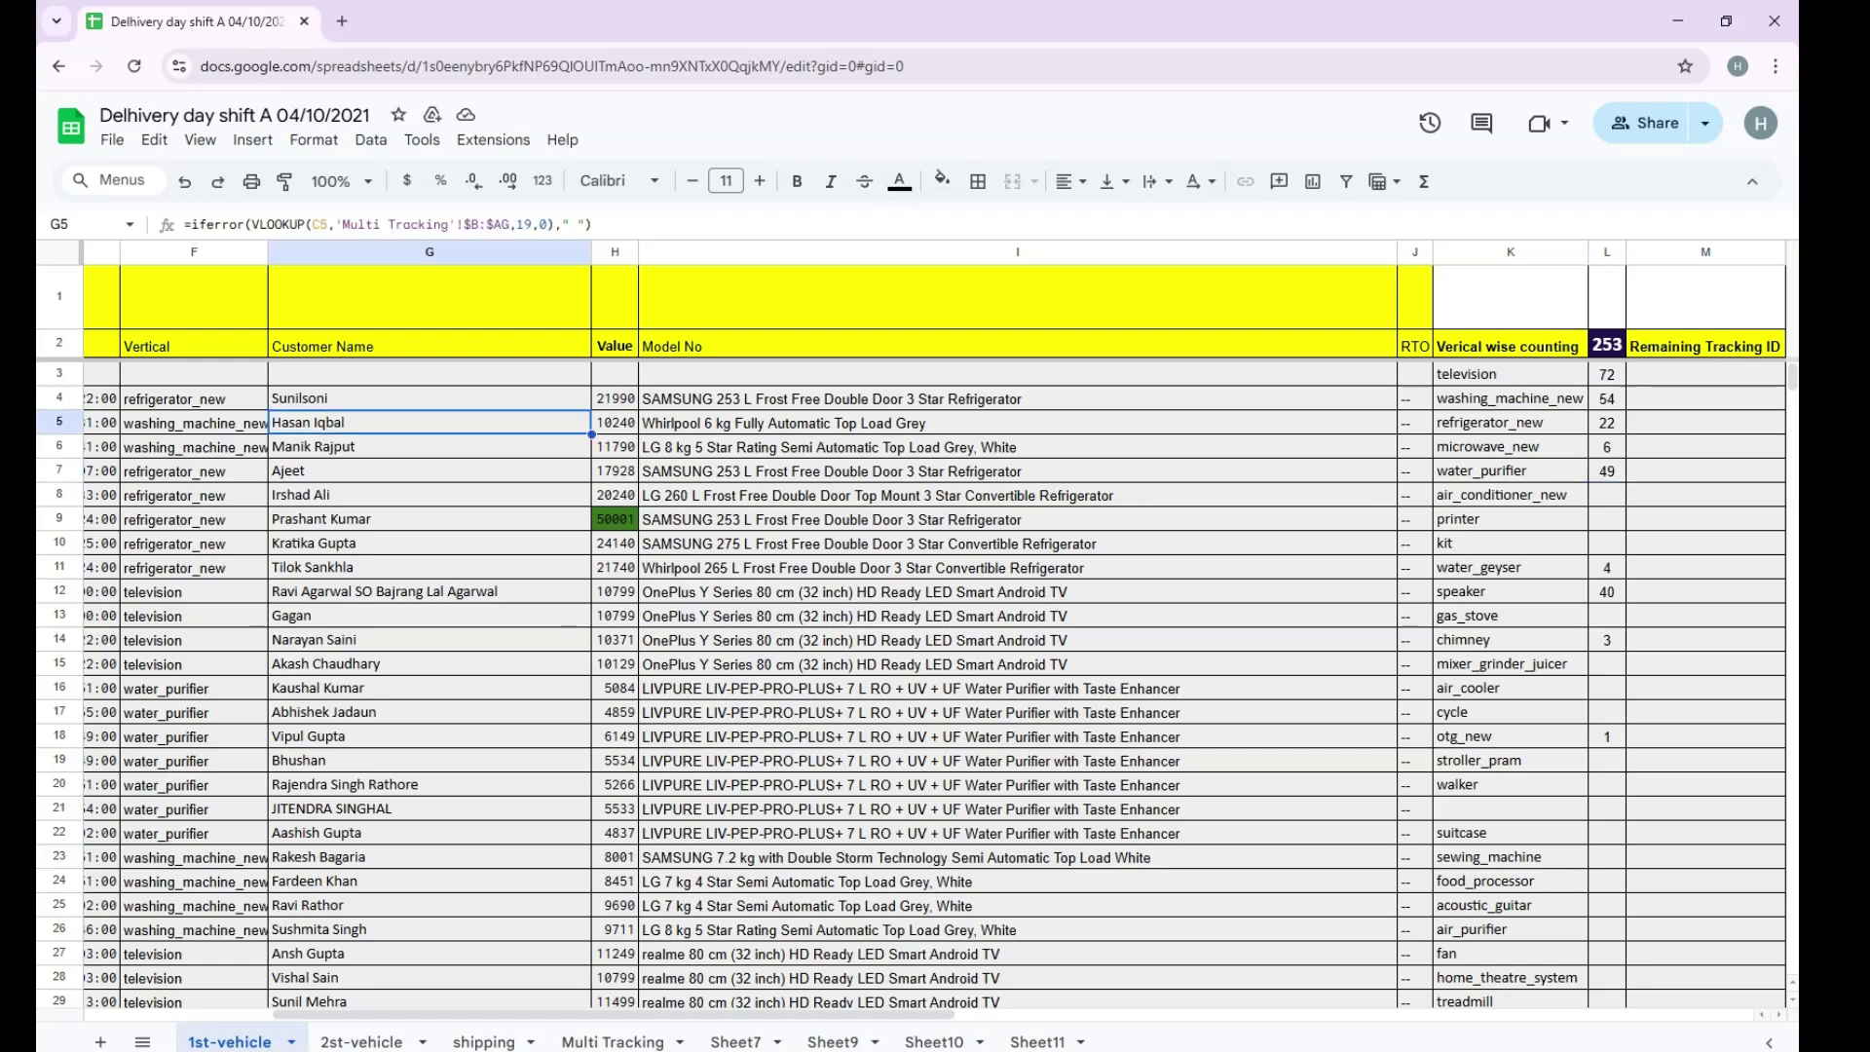
Try to apply a filter from the Tracking ID header in C2.
{"action": "key", "text": "ctrl+Left"}
{"action": "key", "text": "Up"}
{"action": "key", "text": "Up"}
{"action": "key", "text": "Up"}
{"action": "key", "text": "Up"}
{"action": "key", "text": "Right"}
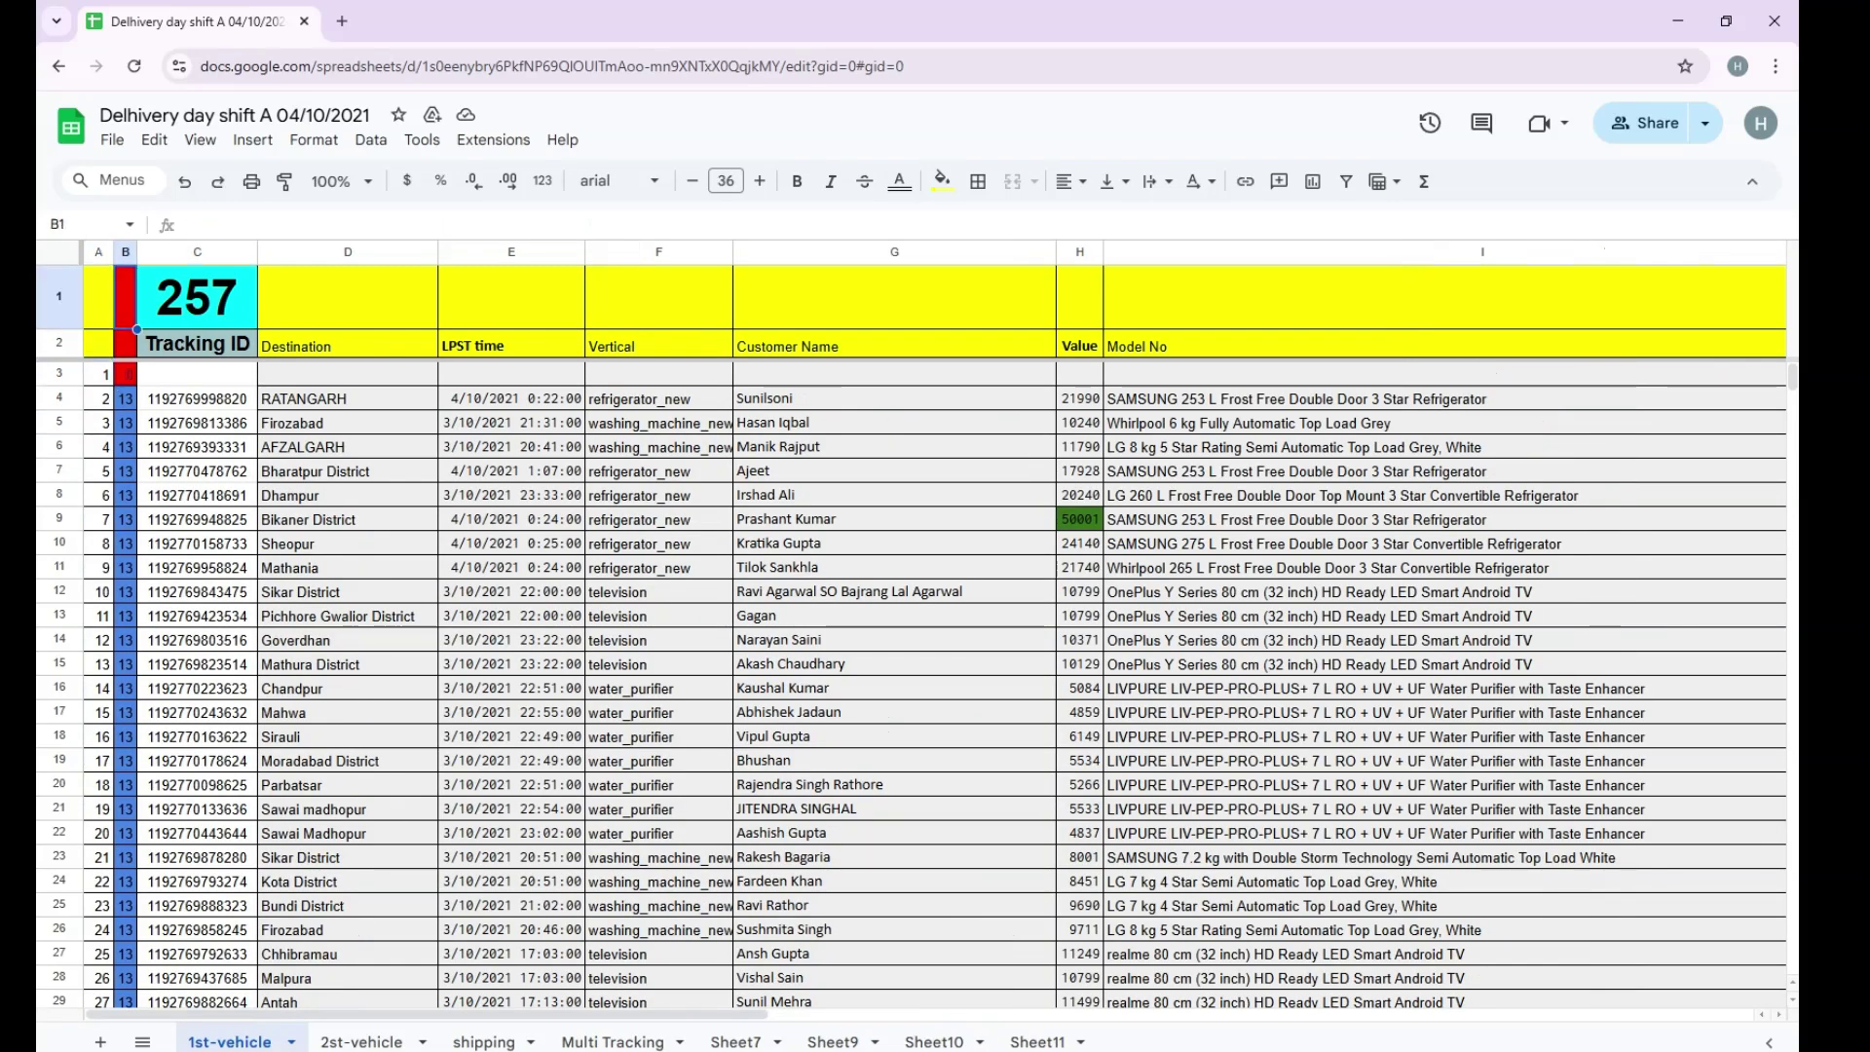
{"action": "key", "text": "Down"}
{"action": "key", "text": "Right"}
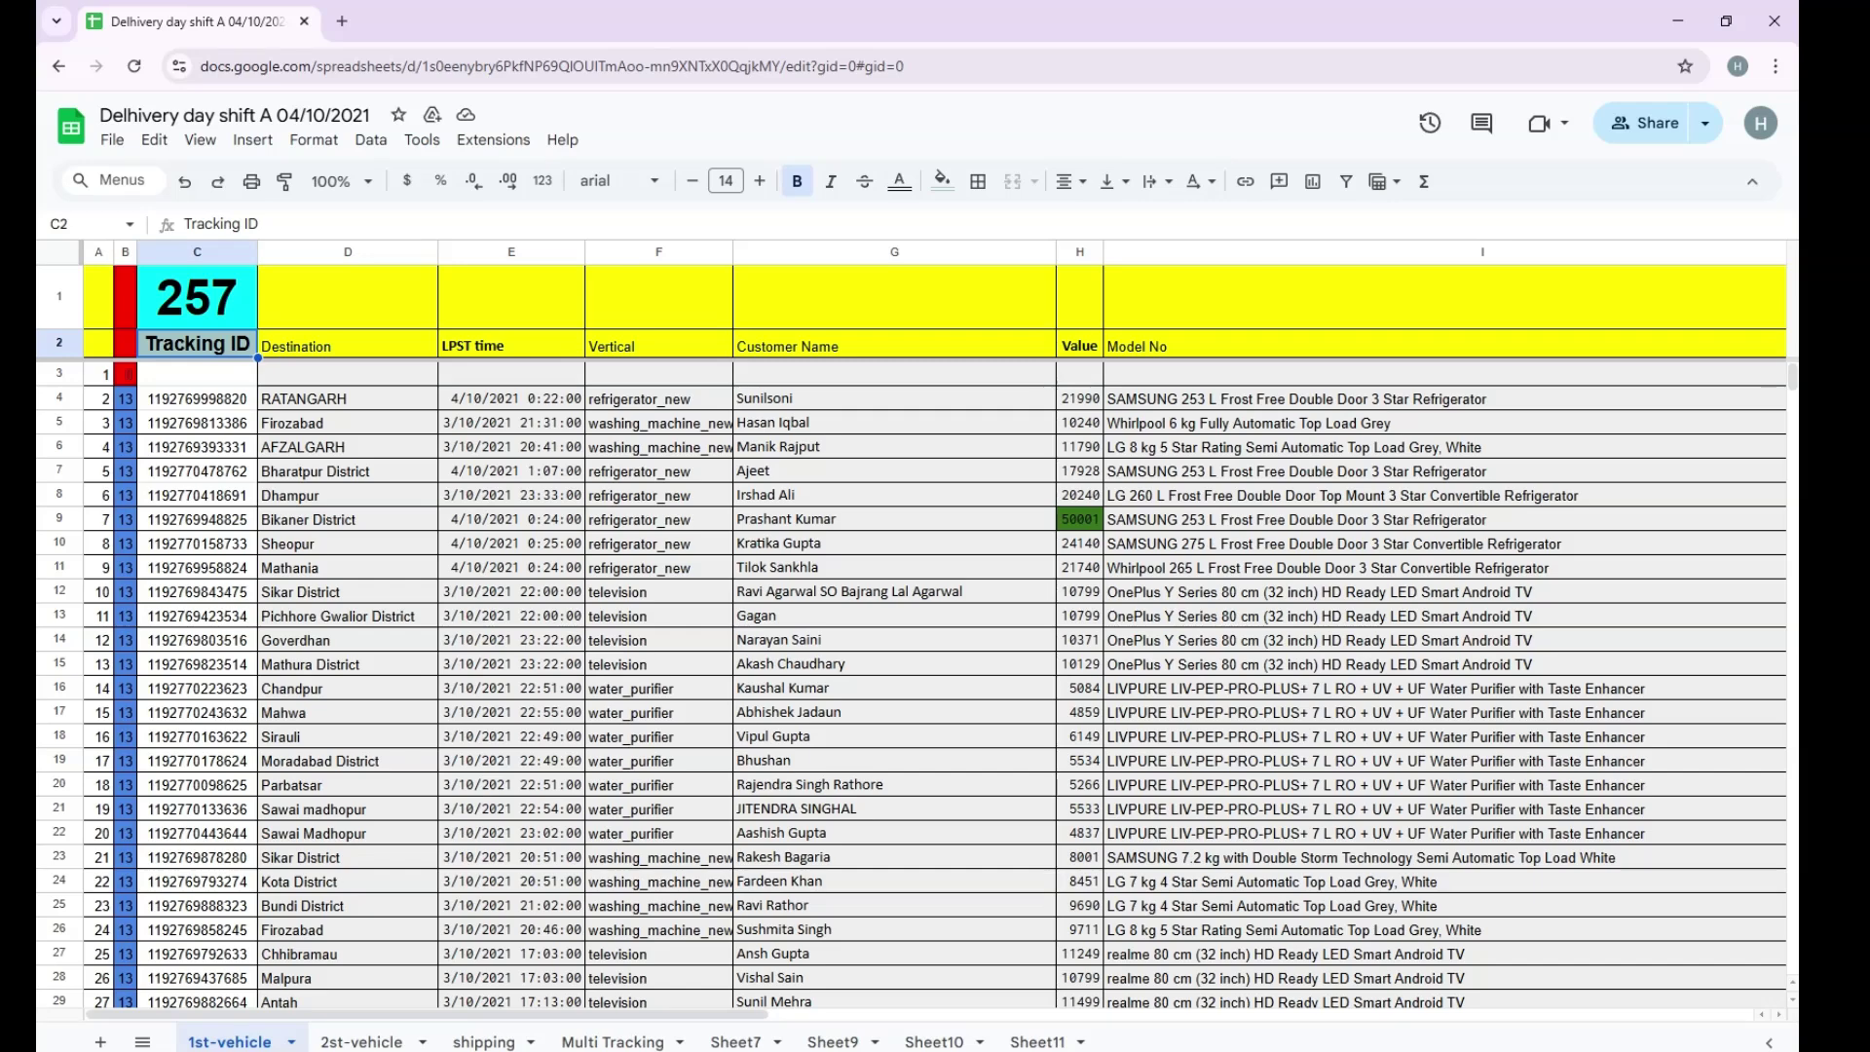
{"action": "key", "text": "ctrl+shift+l"}
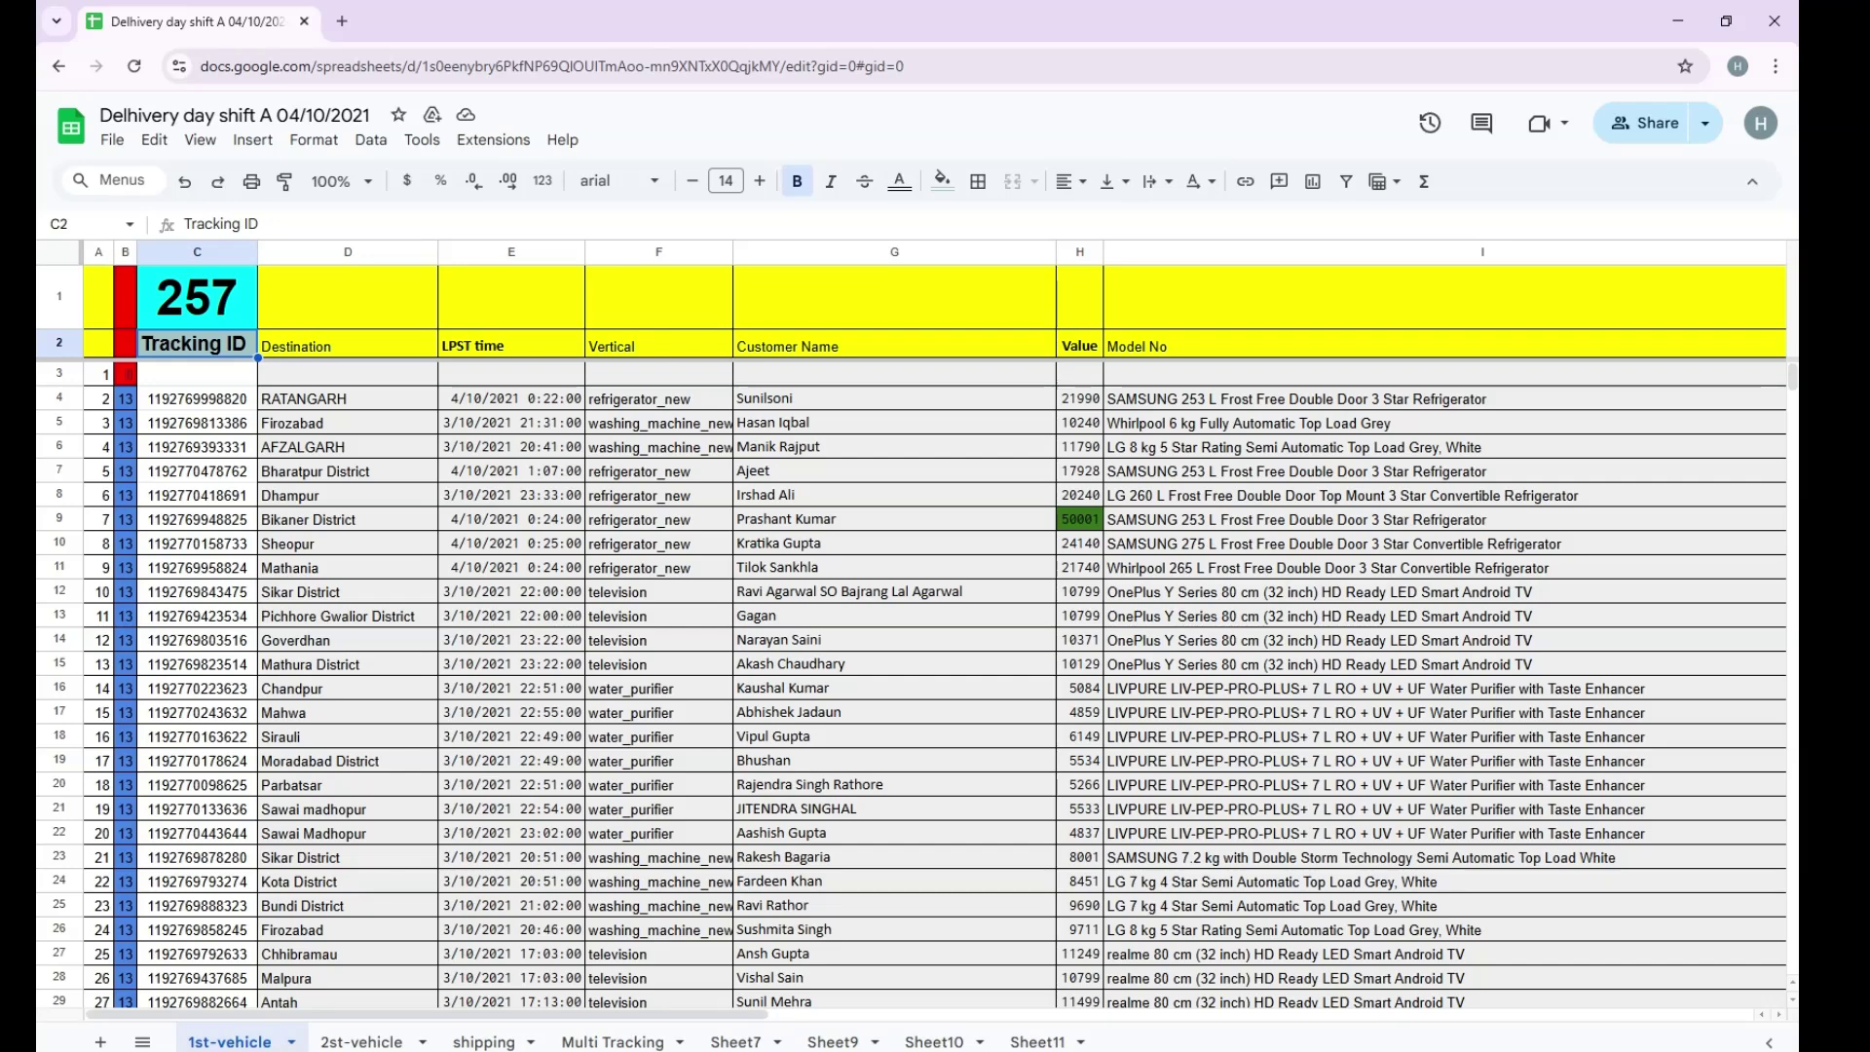
Switch to the Book1 workbook in Excel and toggle the filter on the Name and QTY table until it is off.
{"action": "key", "text": "alt+Tab"}
{"action": "key", "text": "alt+Tab"}
{"action": "key", "text": "alt+Tab"}
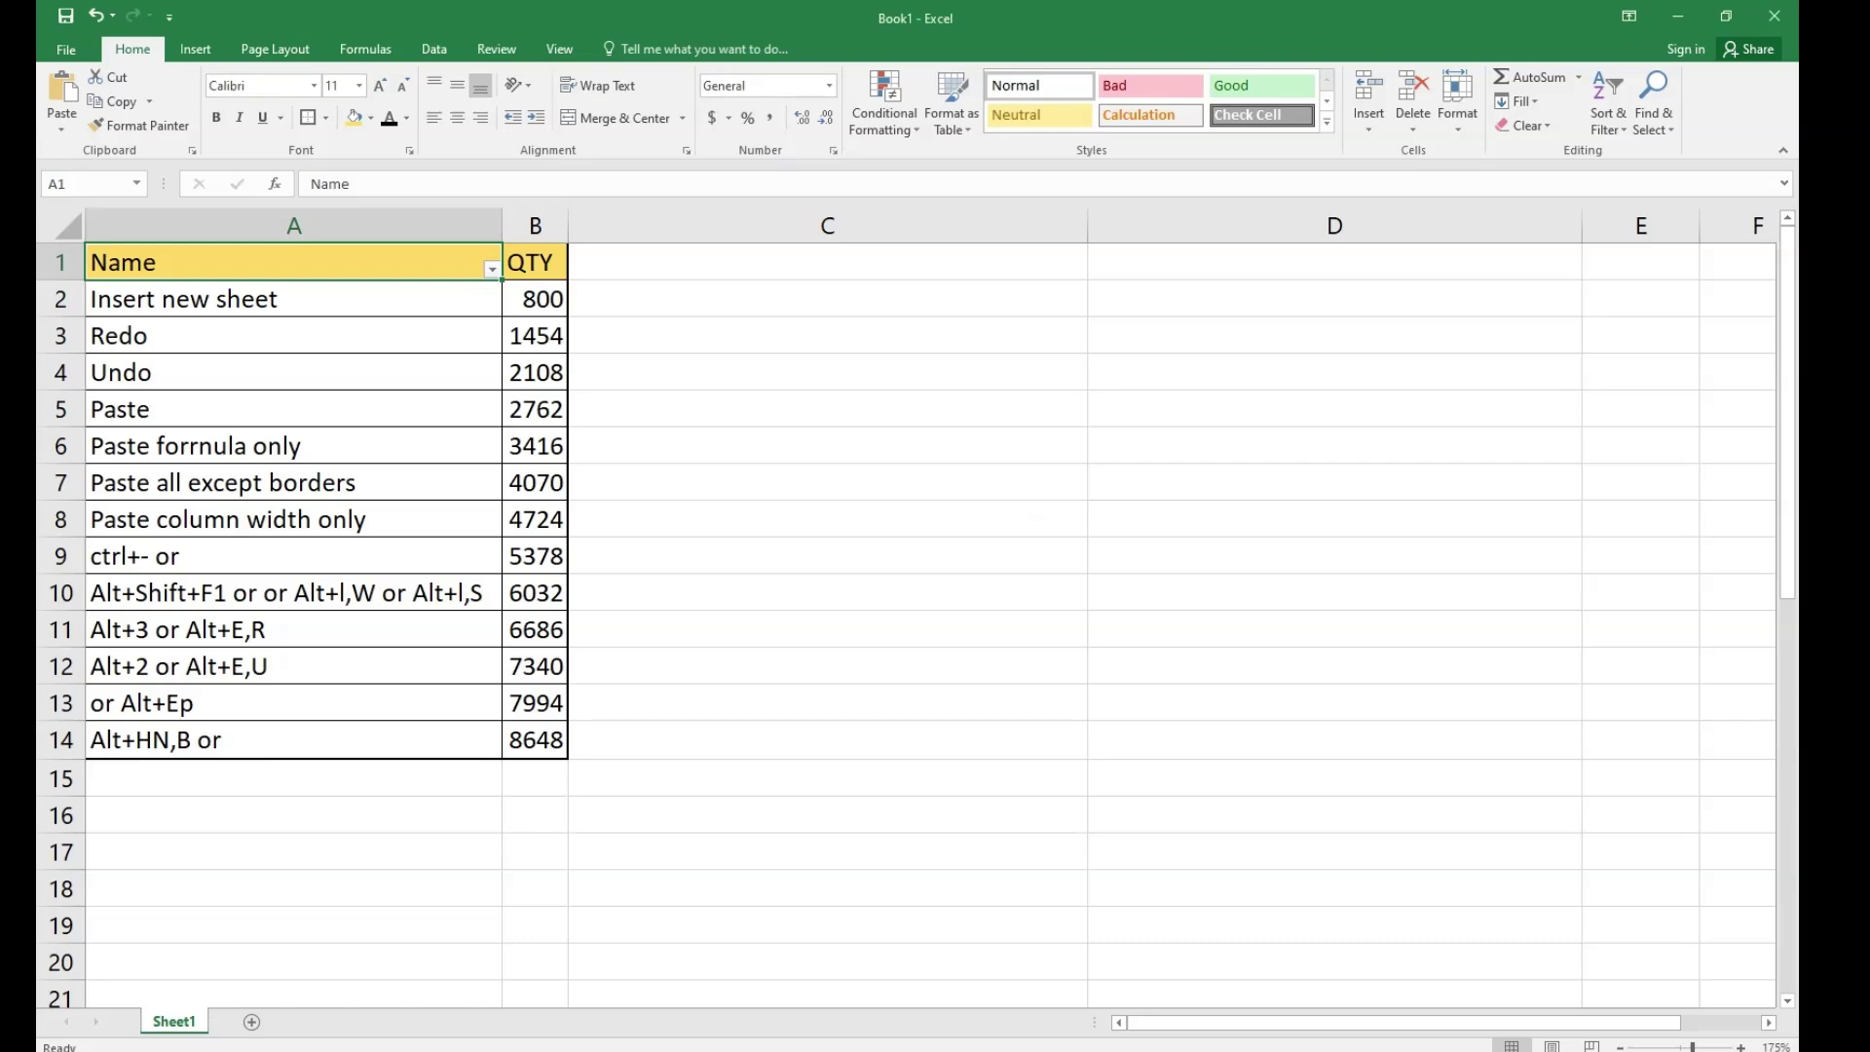
{"action": "key", "text": "ctrl+shift+l"}
{"action": "key", "text": "ctrl+shift+l"}
{"action": "key", "text": "ctrl+shift+l"}
{"action": "key", "text": "alt+d"}
{"action": "key", "text": "t"}
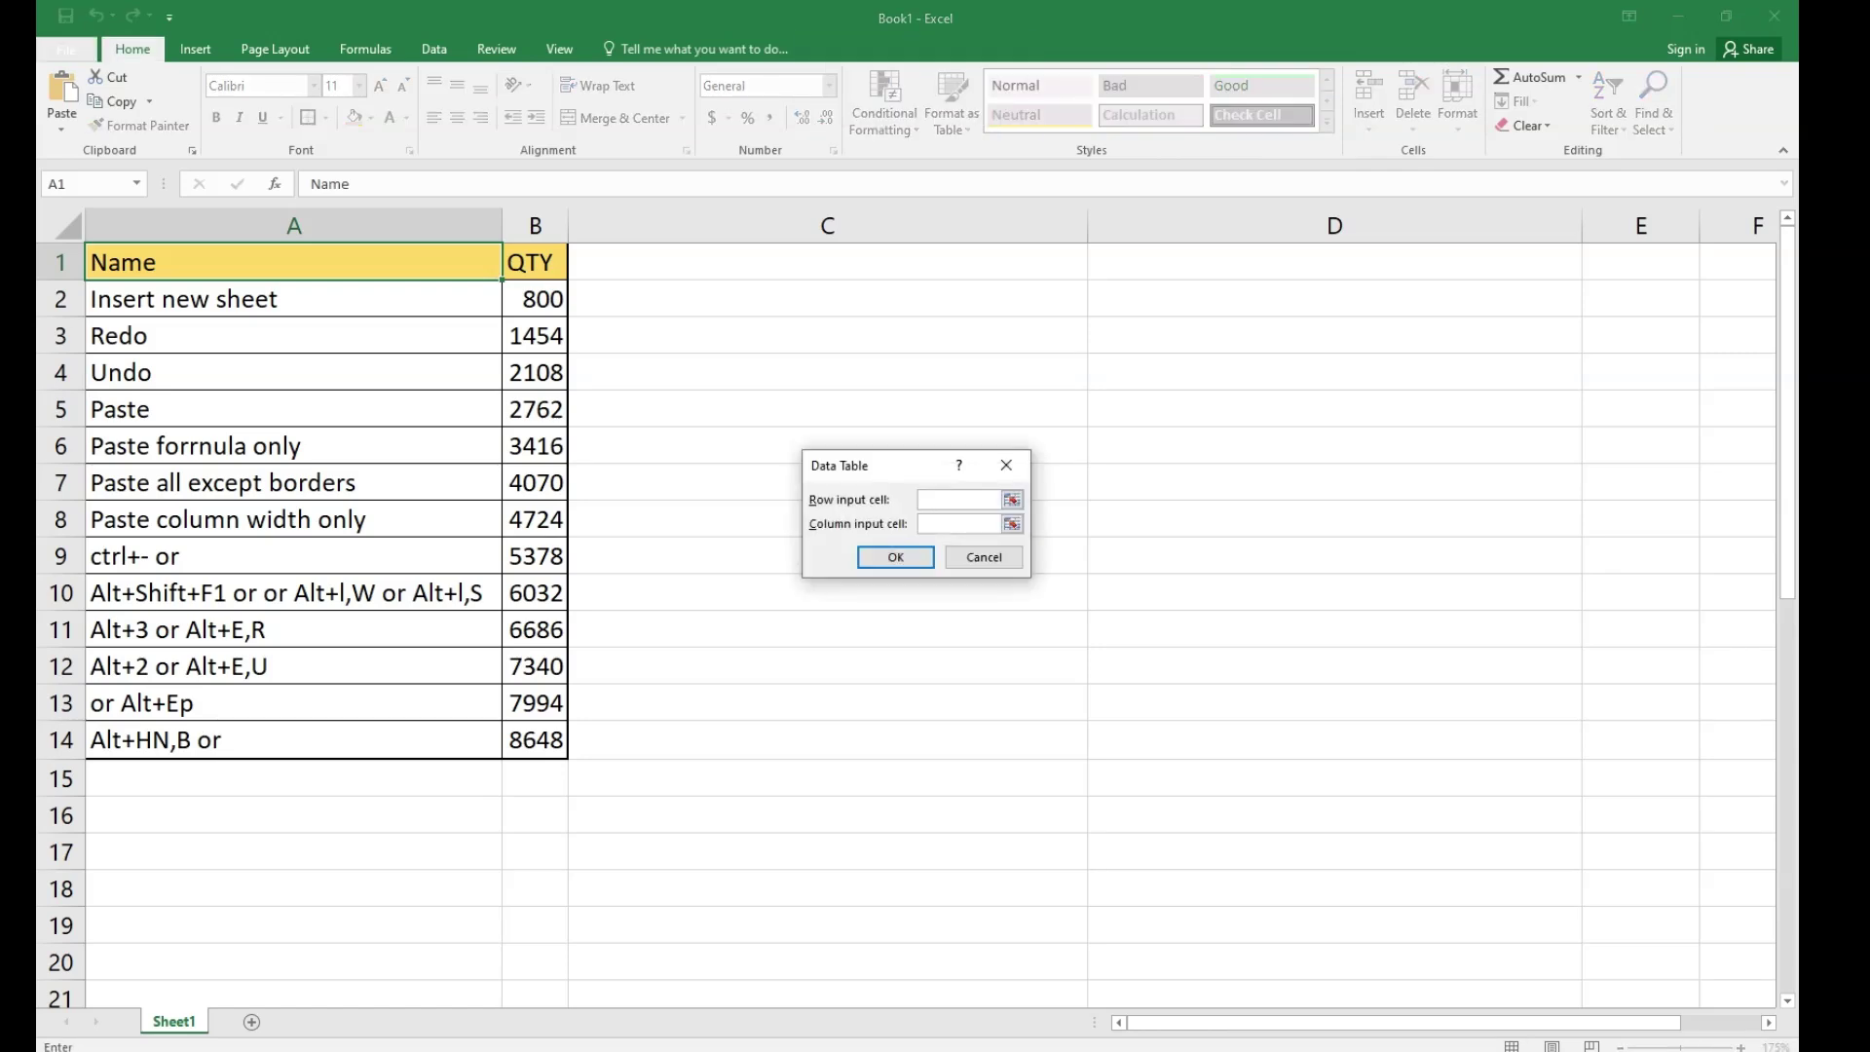
{"action": "key", "text": "Escape"}
Toggle the filter on the Excel table, leaving it applied to both the Name and QTY headers.
{"action": "key", "text": "alt+a"}
{"action": "key", "text": "t"}
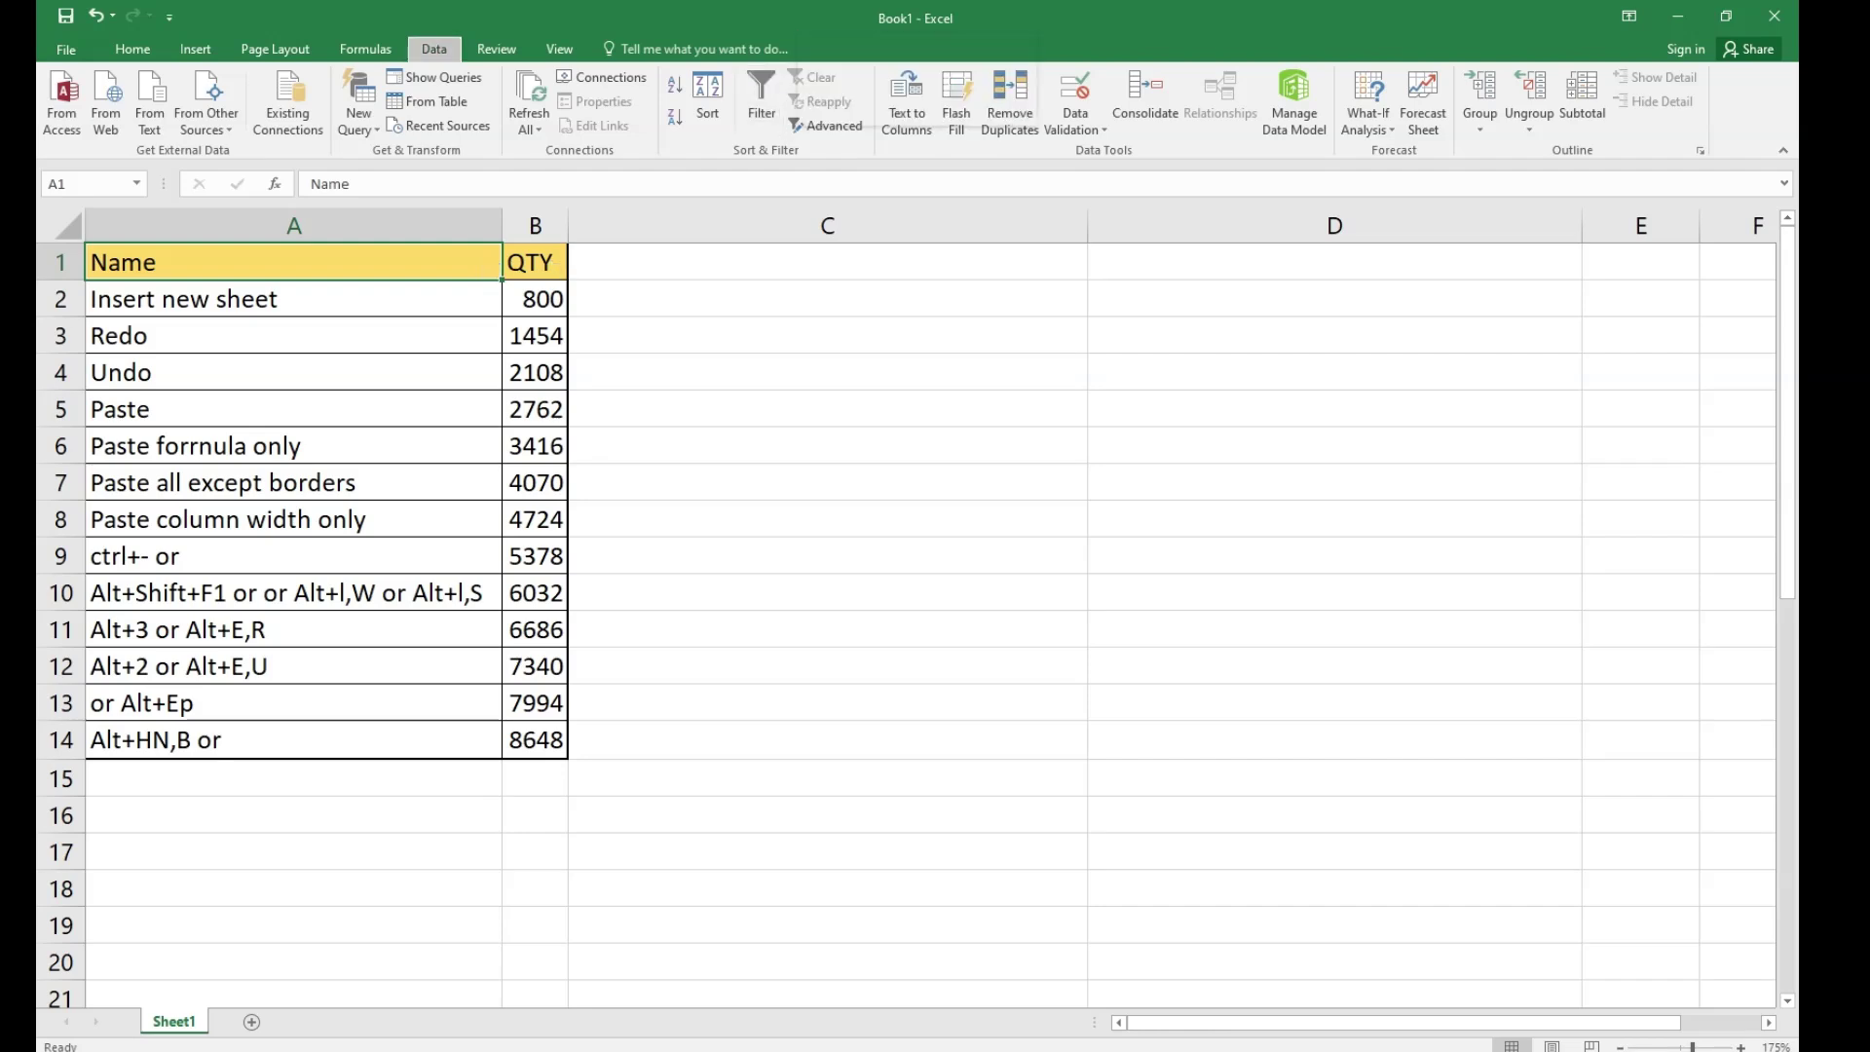
{"action": "key", "text": "ctrl+shift+l"}
{"action": "key", "text": "ctrl+shift+l"}
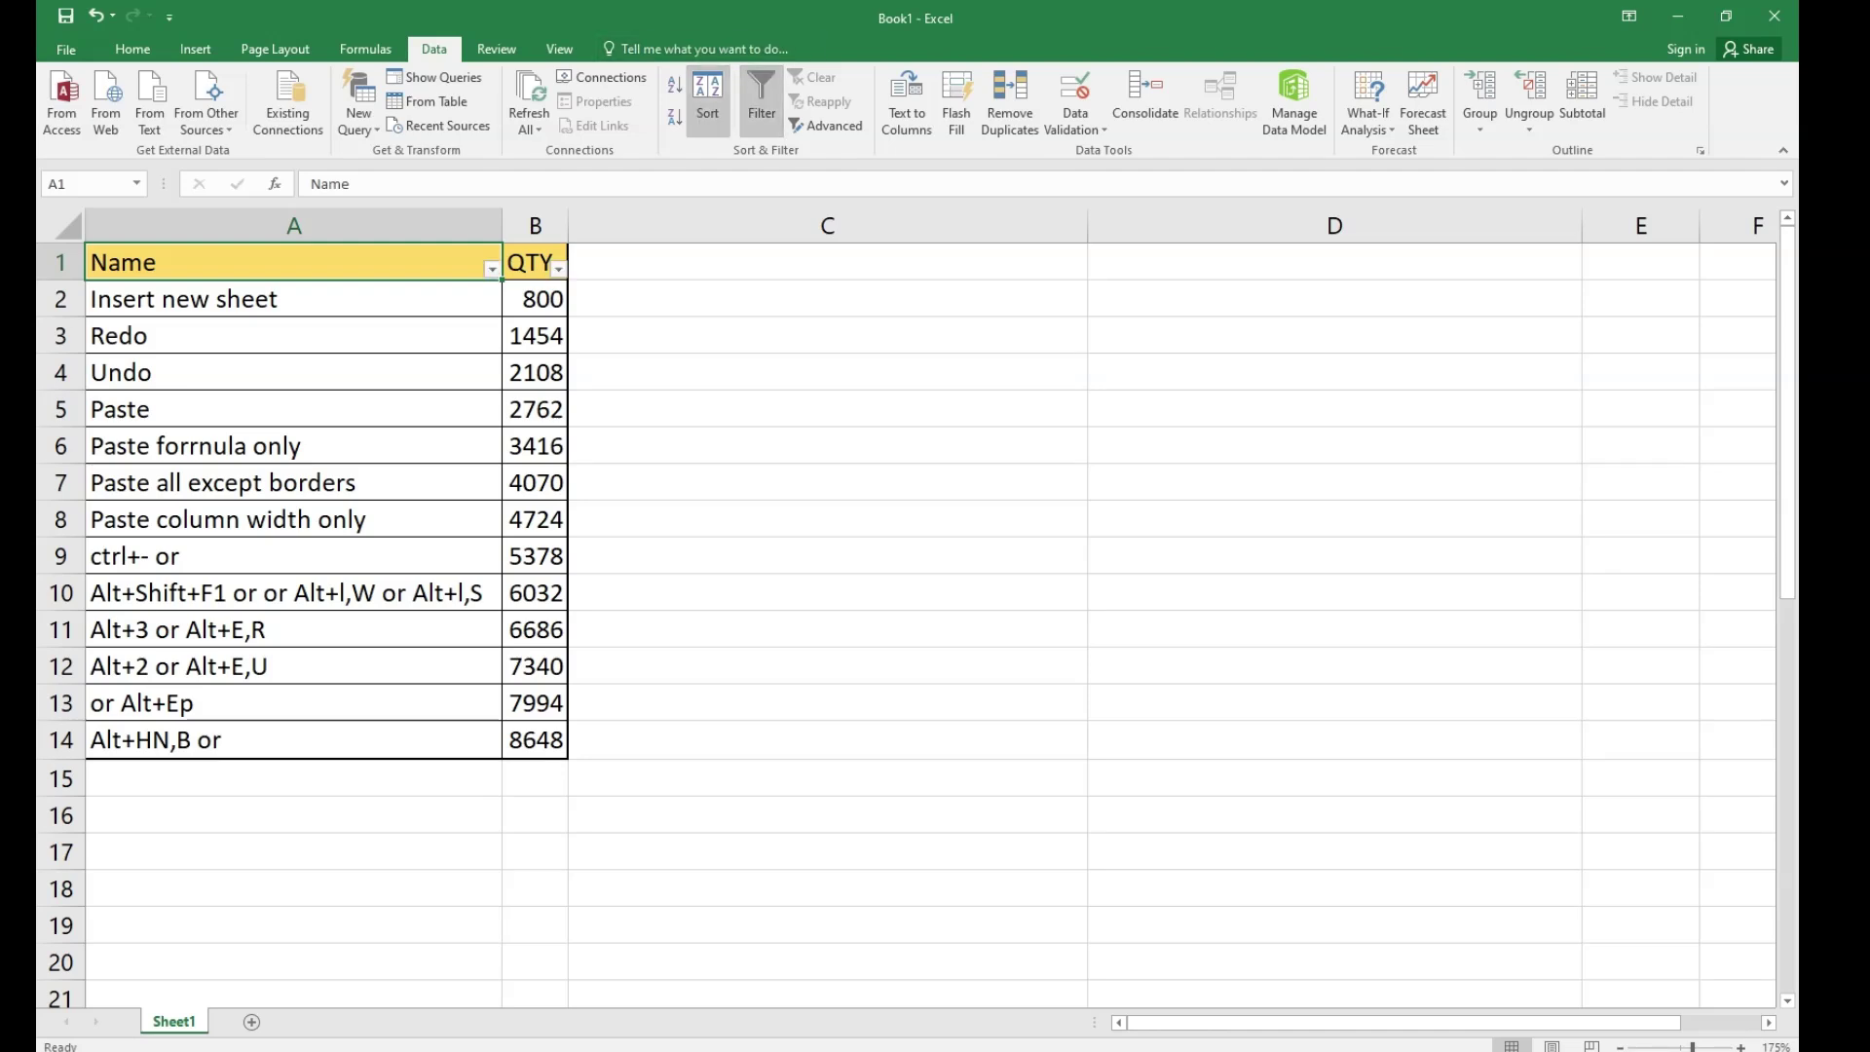
{"action": "left_click", "coordinate": [133, 49]}
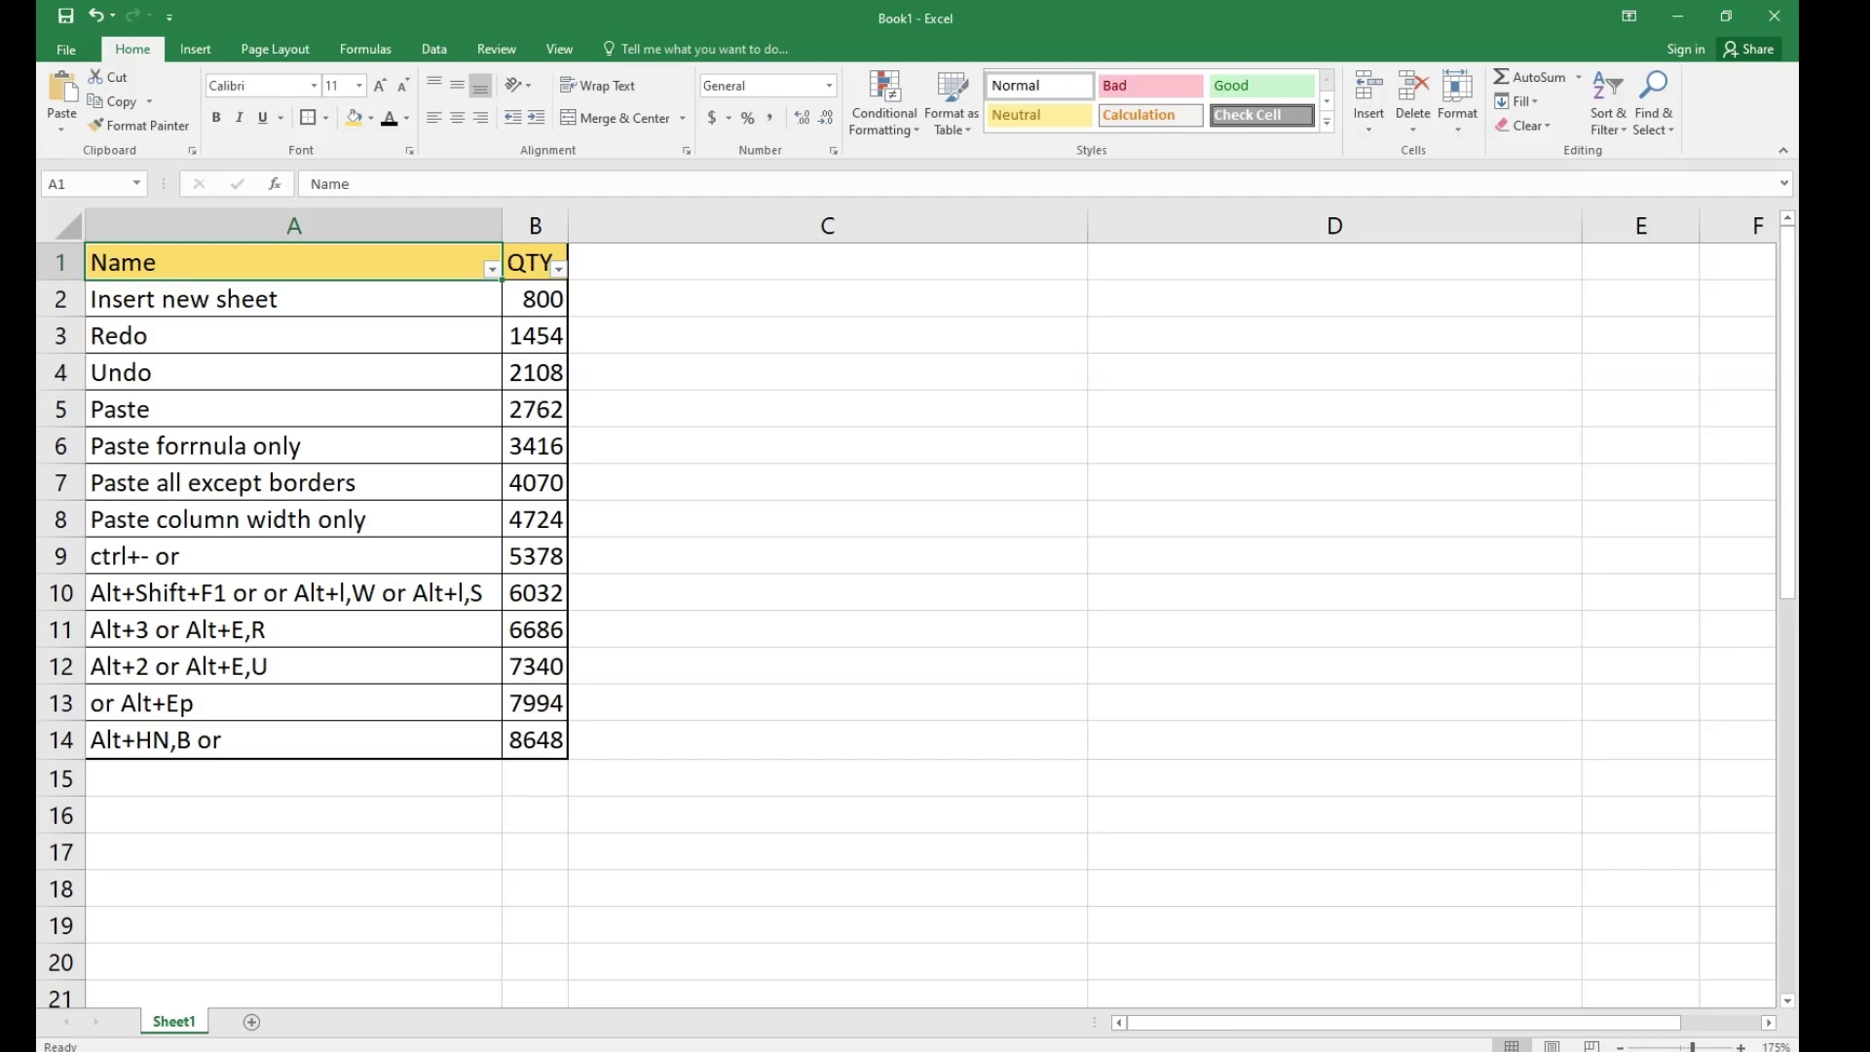
Switch back to the Delhivery spreadsheet in Google Sheets, create a filter from the Destination header, and remove it.
{"action": "key", "text": "Down"}
{"action": "key", "text": "Down"}
{"action": "key", "text": "Down"}
{"action": "key", "text": "alt+Tab"}
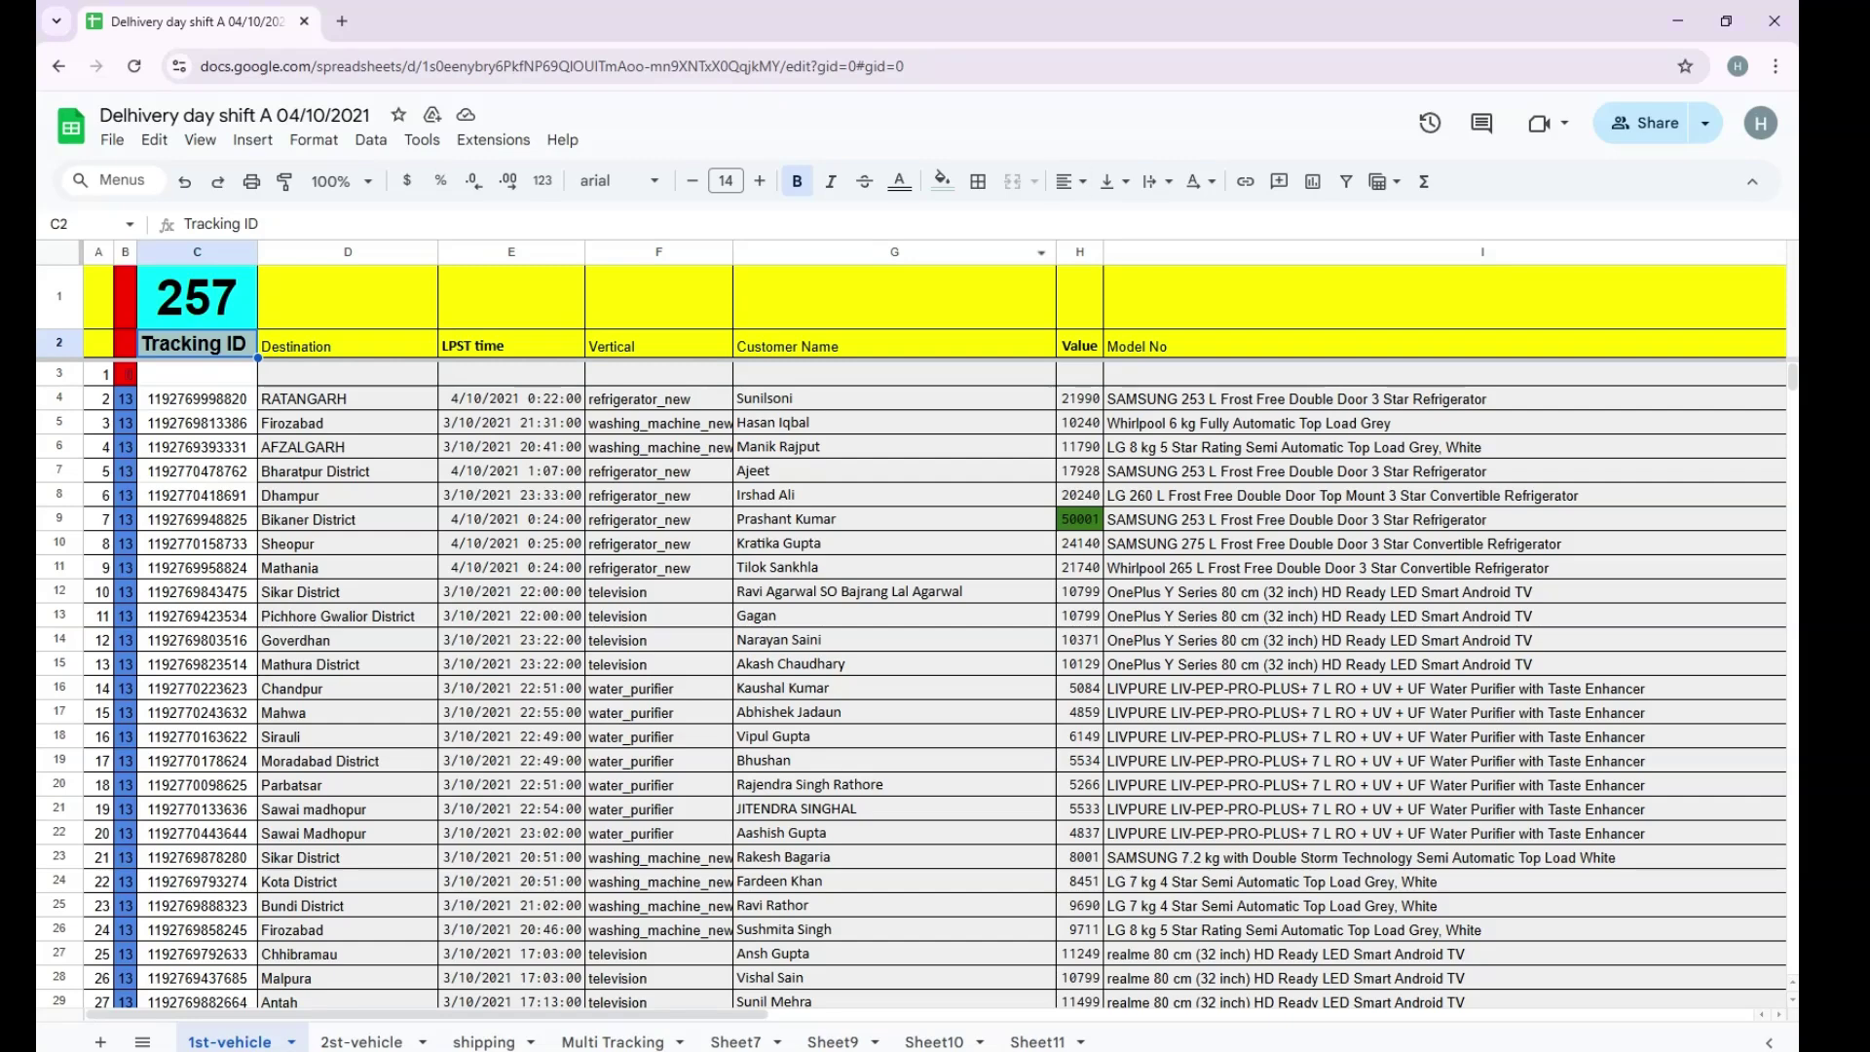
{"action": "left_click", "coordinate": [347, 346]}
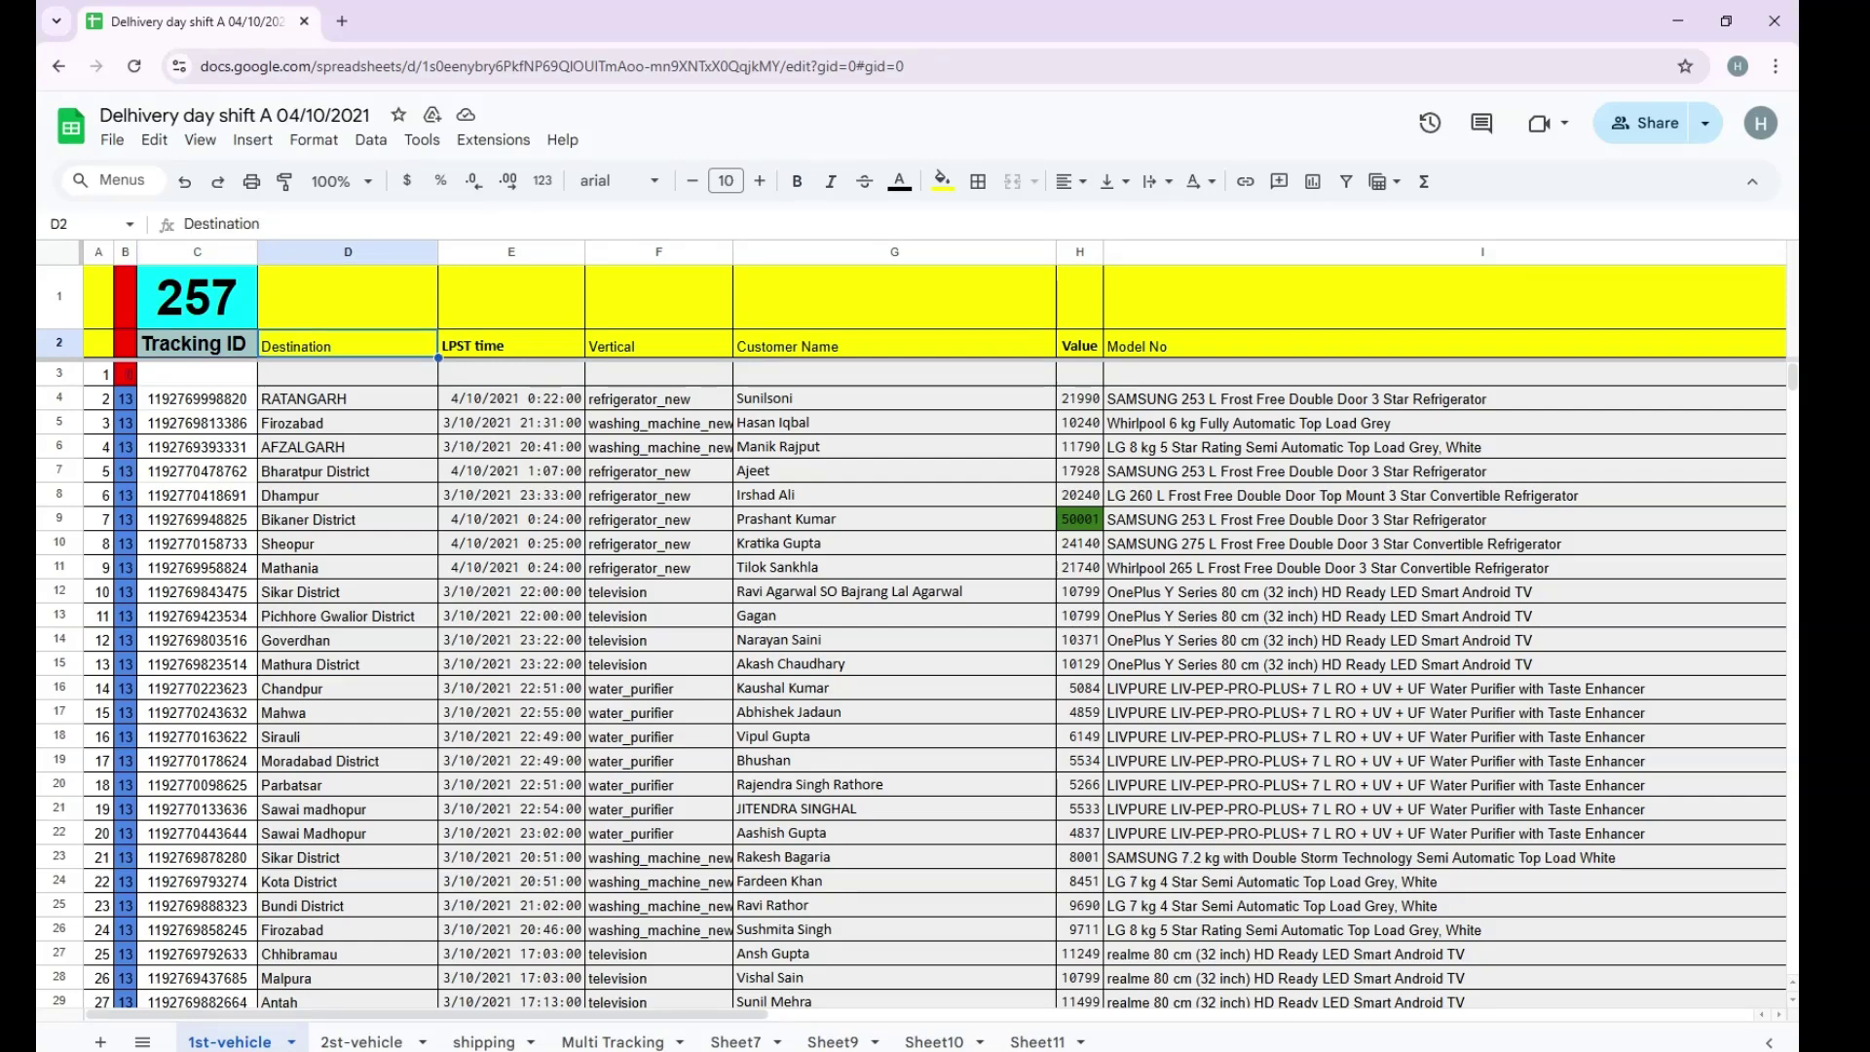
{"action": "left_click", "coordinate": [1347, 183]}
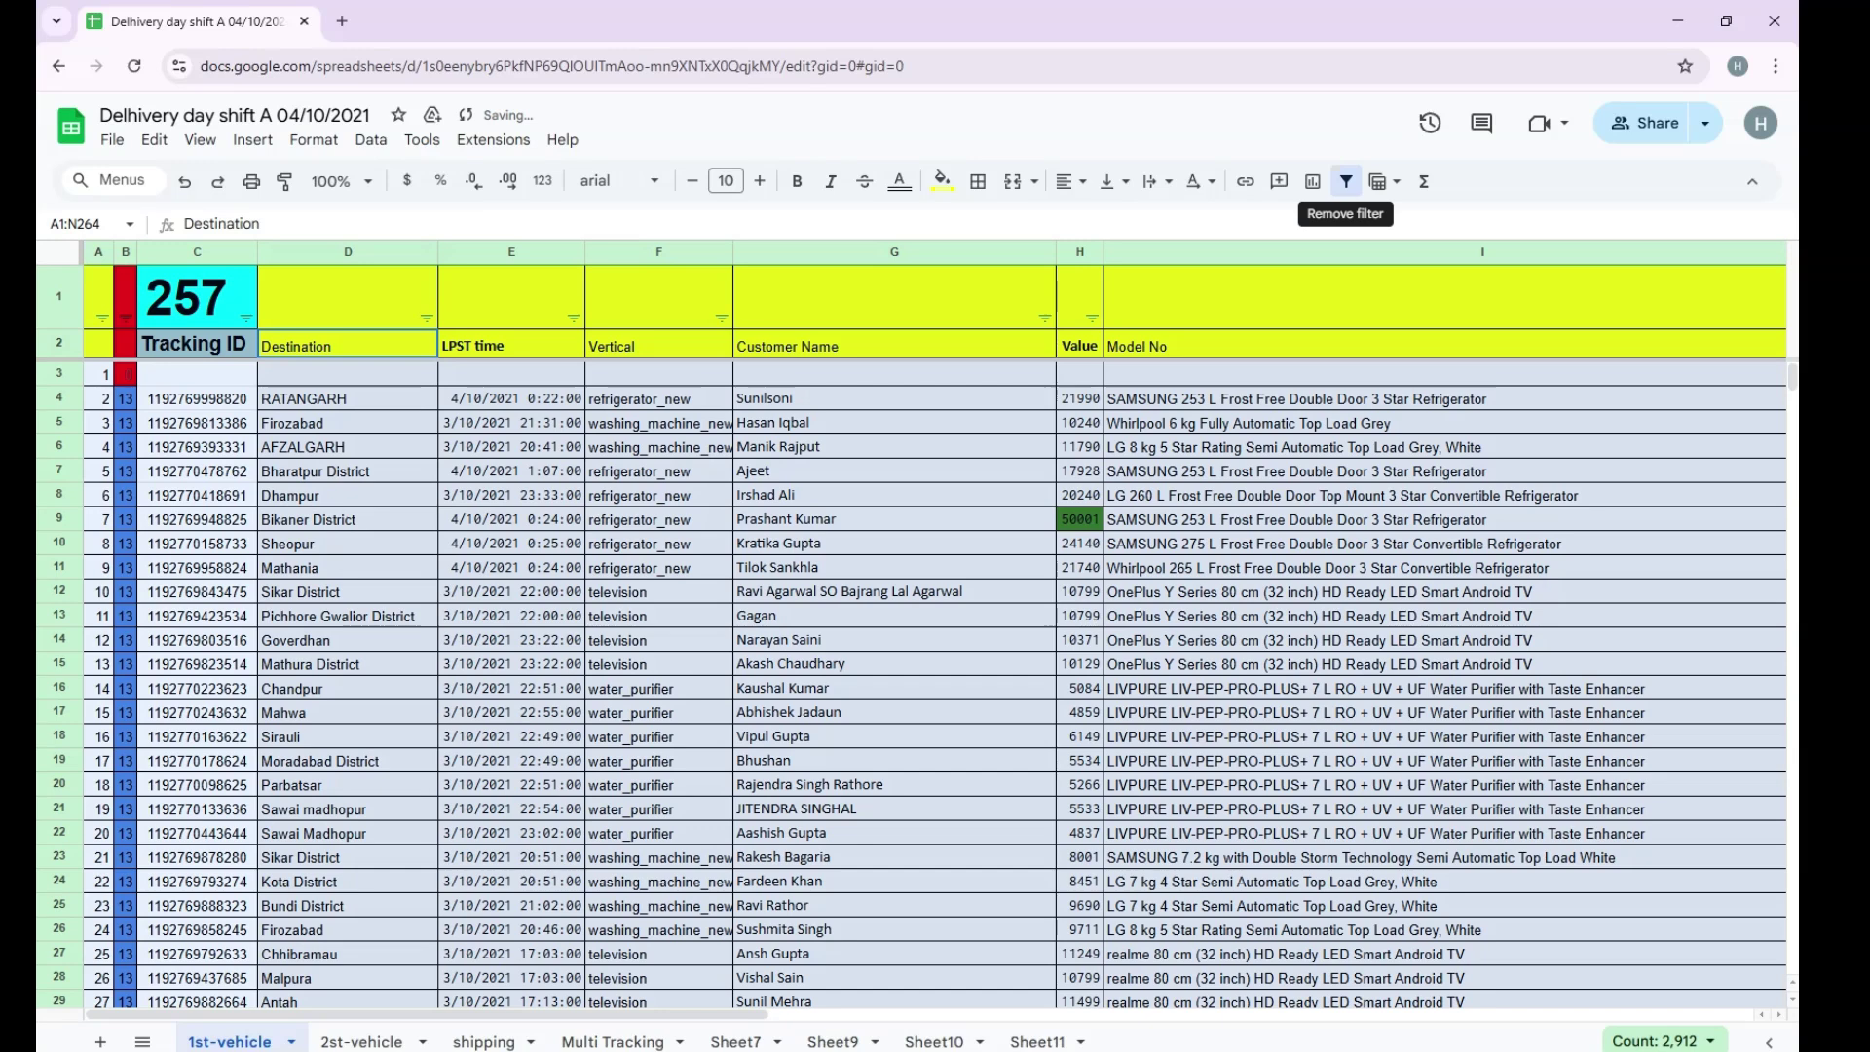
{"action": "left_click", "coordinate": [1347, 183]}
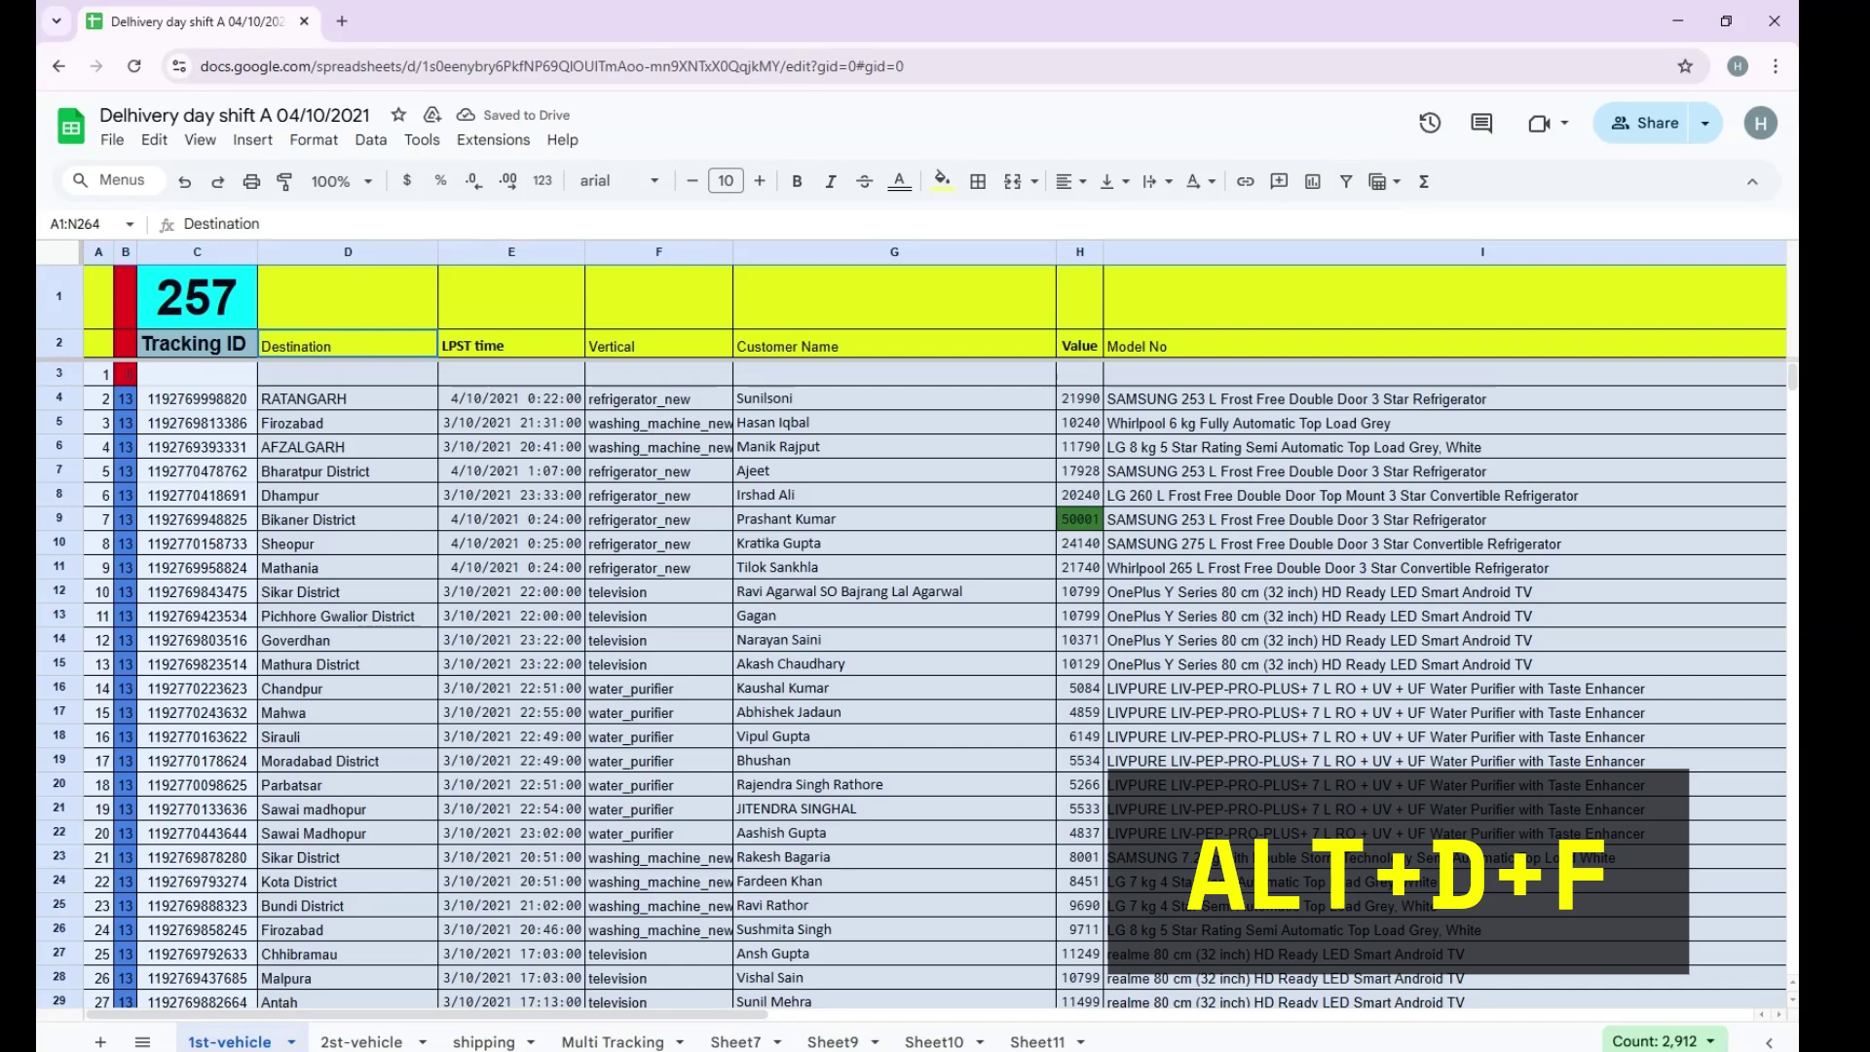
Reapply the filter to A1:N264, remove it again, and select E6.
{"action": "key", "text": "alt+d"}
{"action": "key", "text": "f"}
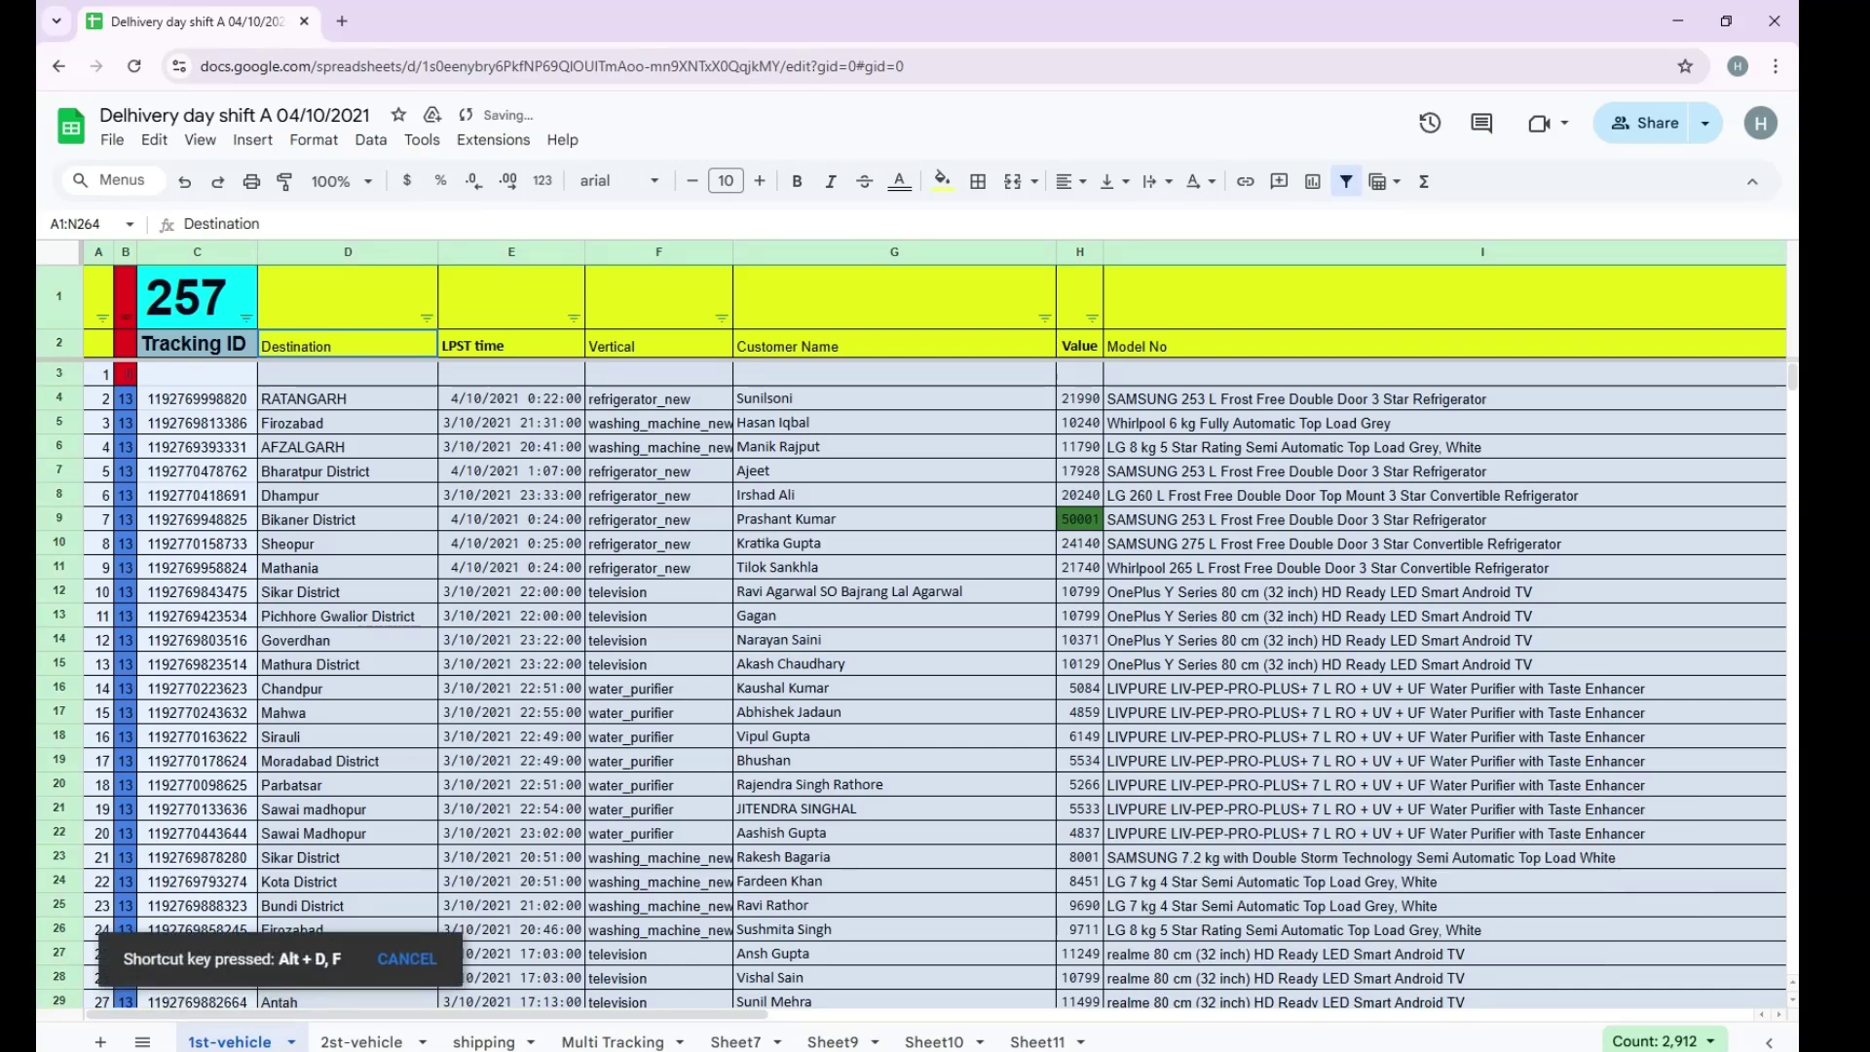
{"action": "key", "text": "alt+d"}
{"action": "key", "text": "f"}
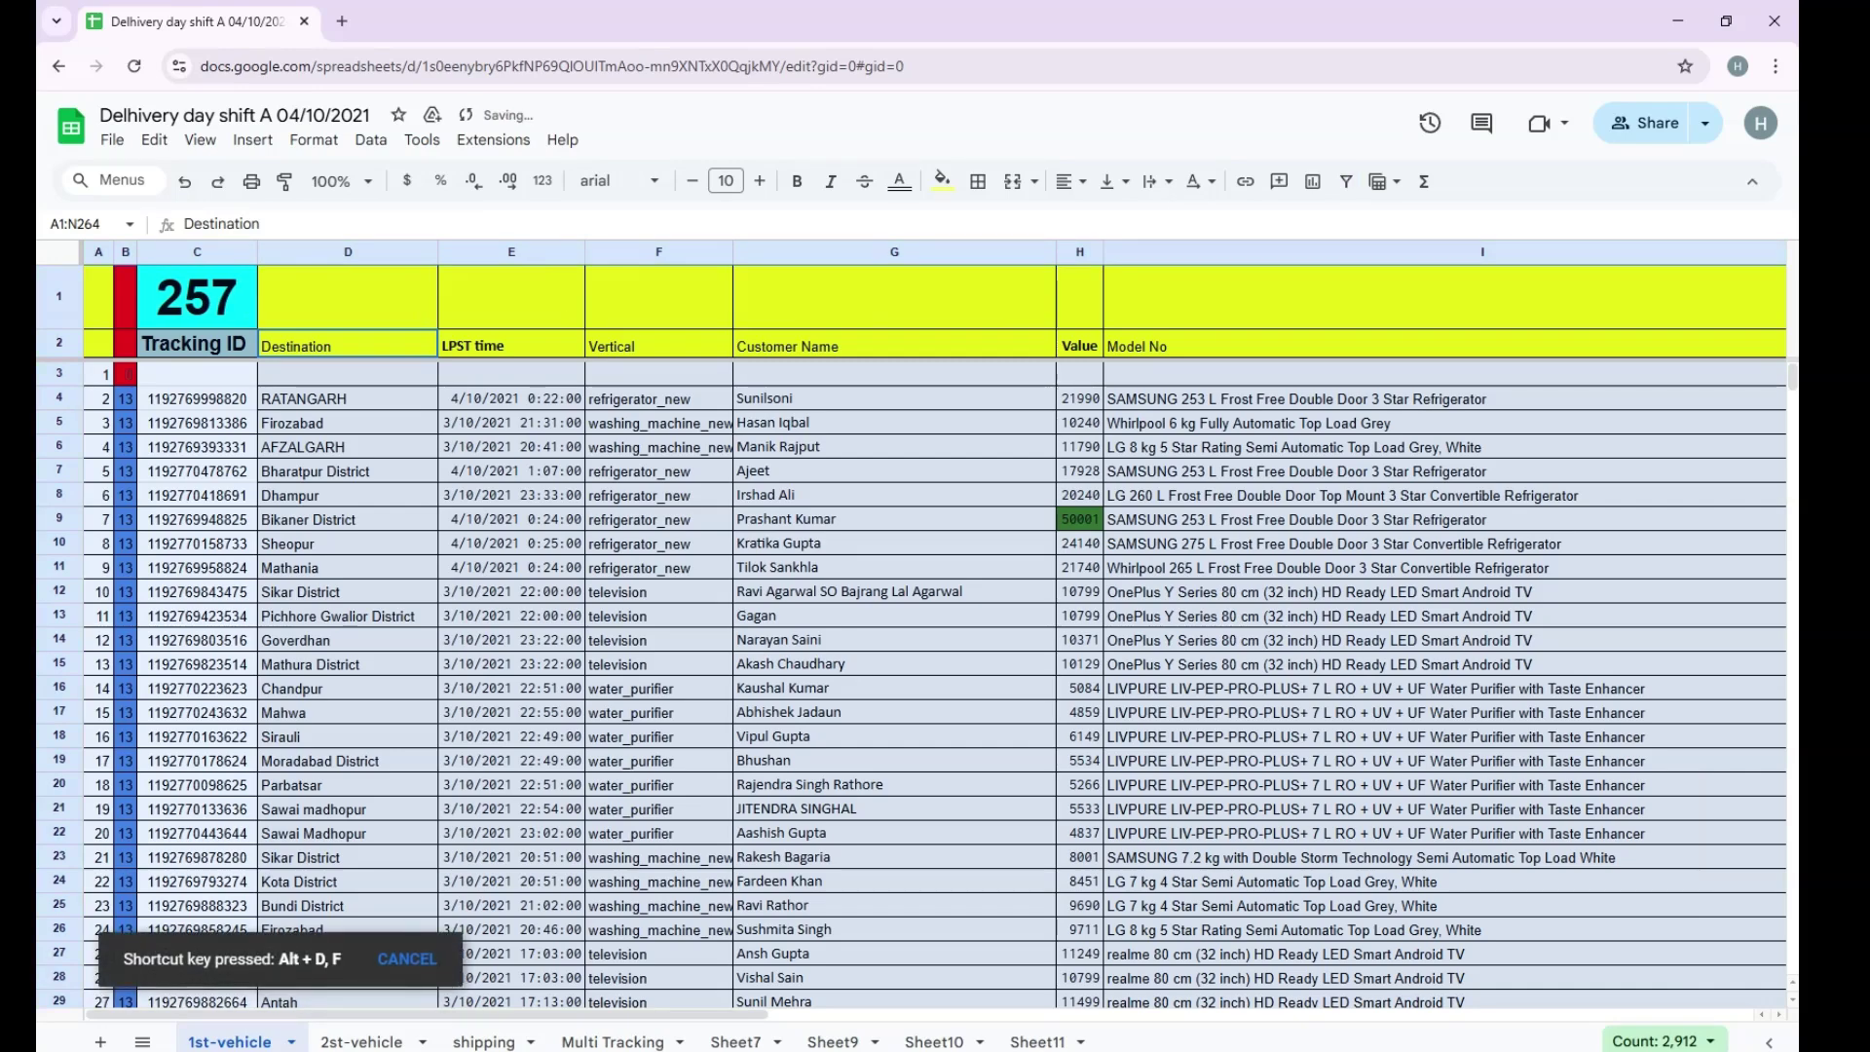
{"action": "left_click", "coordinate": [511, 446]}
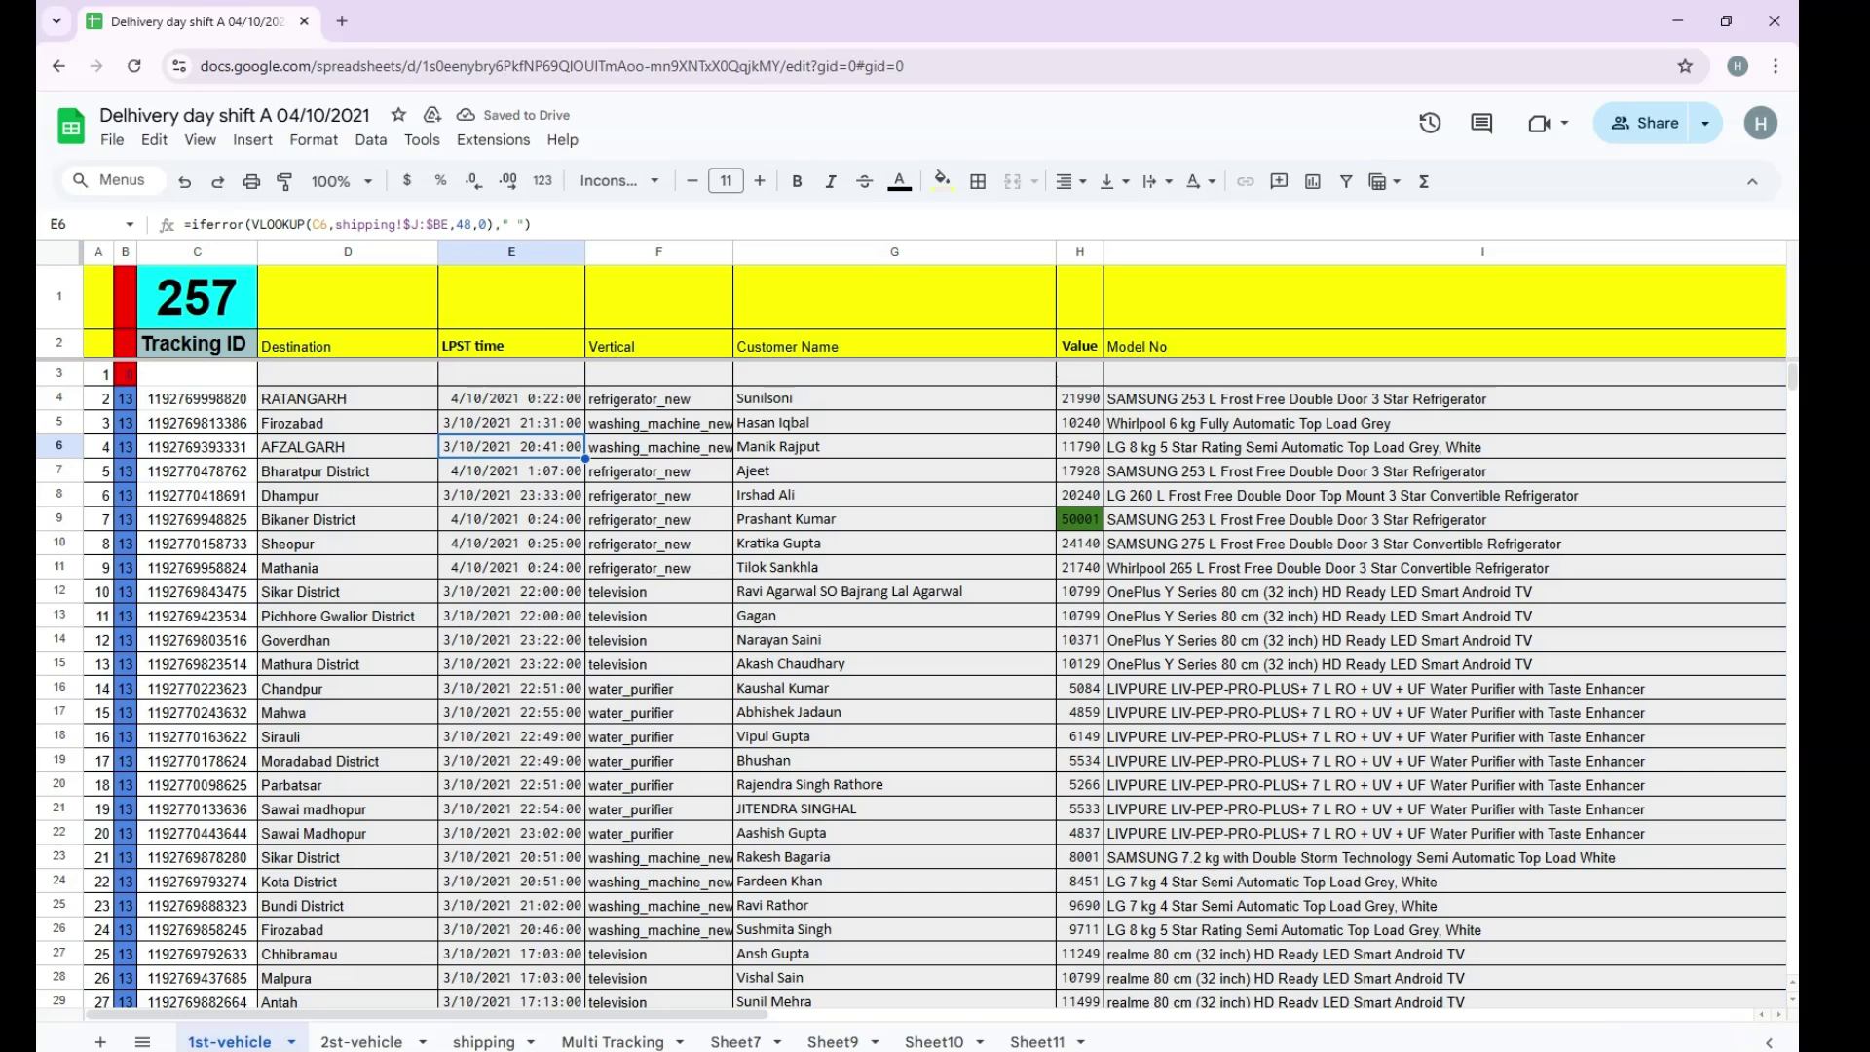